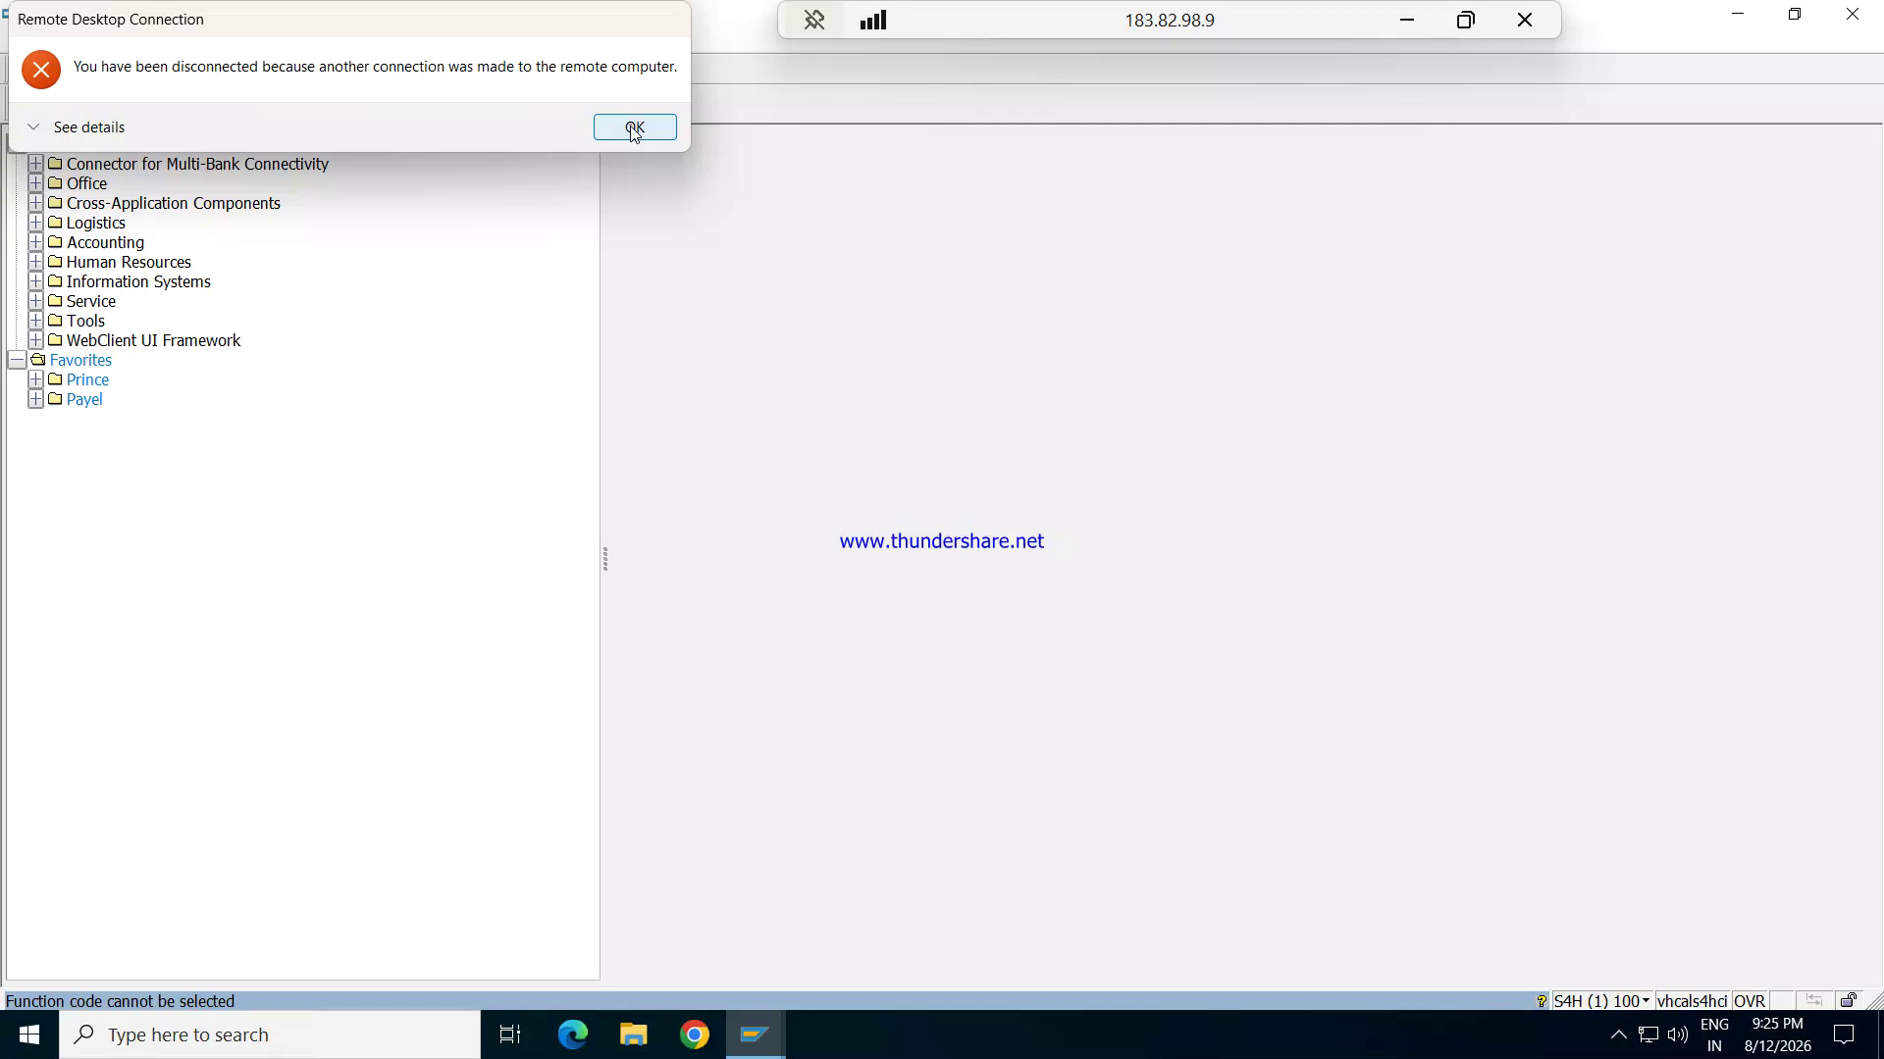
Step: Dismiss the Remote Desktop disconnection notice and minimise the remote session
{"action": "left_click", "coordinate": [635, 128]}
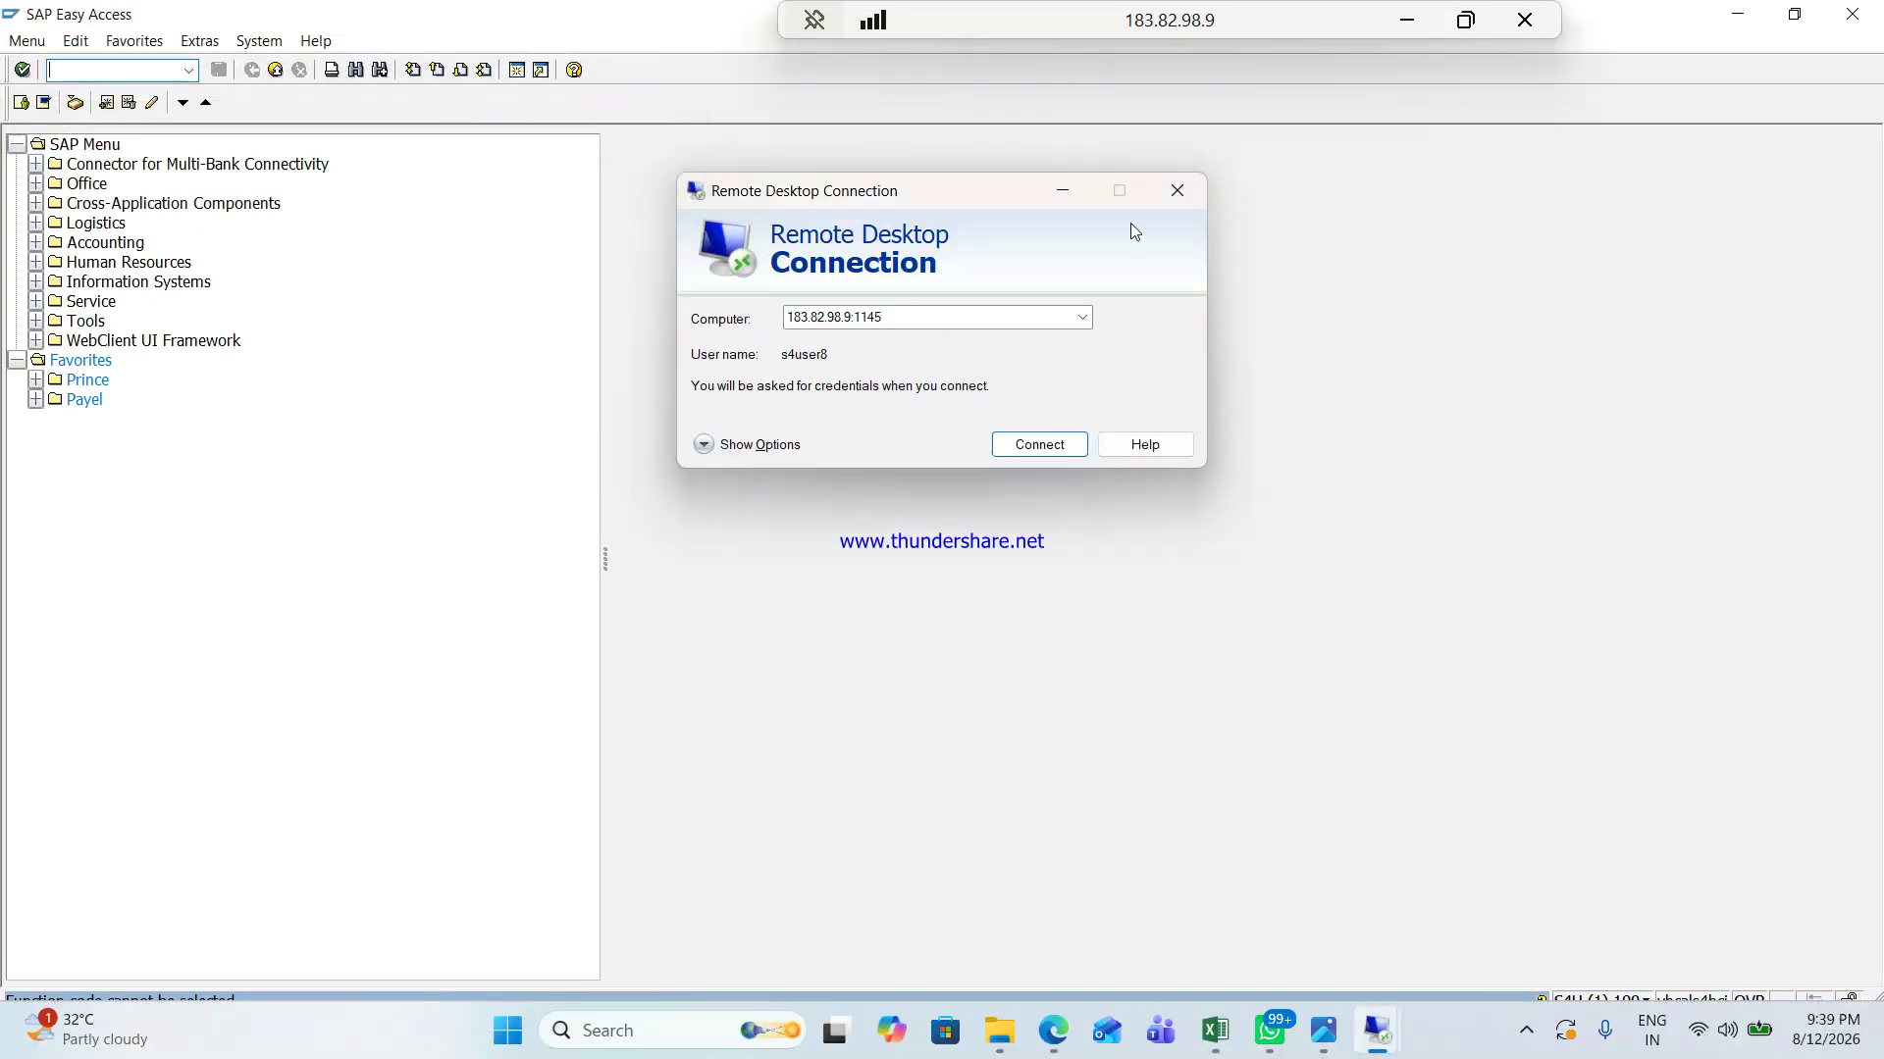
{"action": "left_click", "coordinate": [1177, 190]}
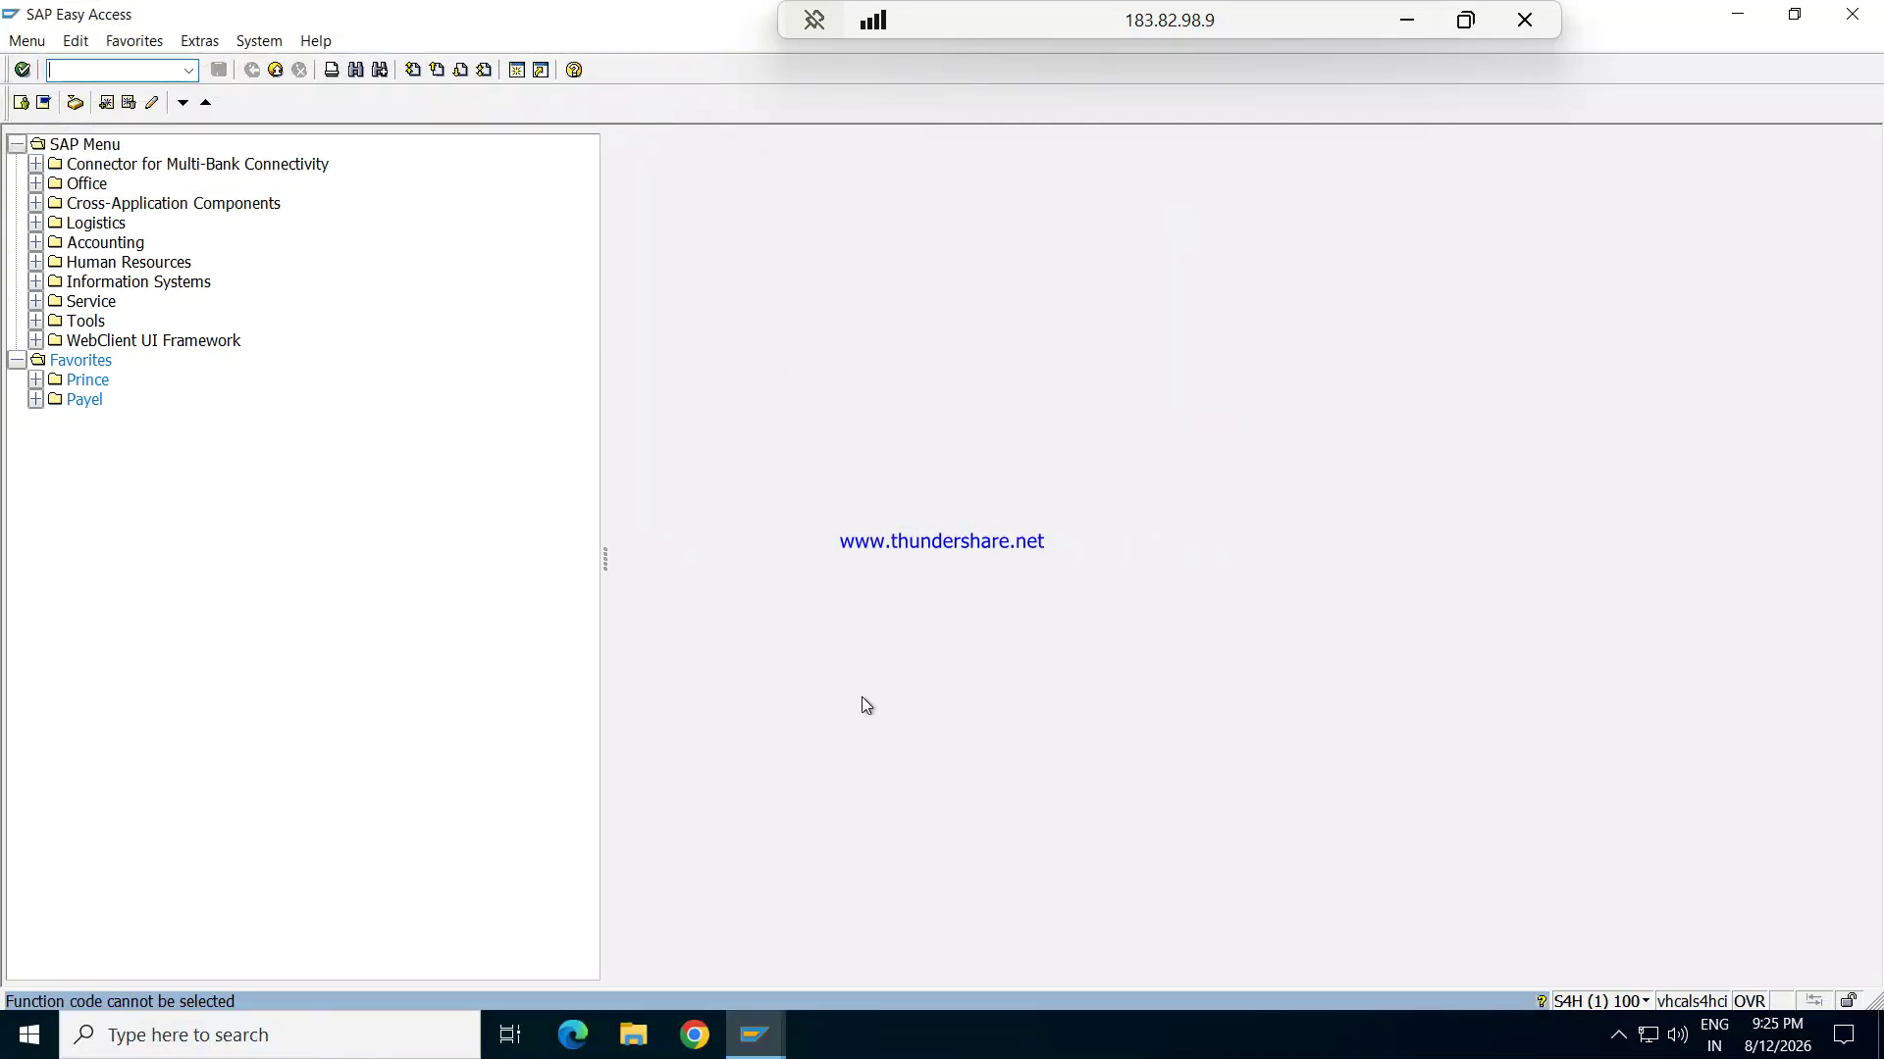
{"action": "left_click", "coordinate": [1411, 19]}
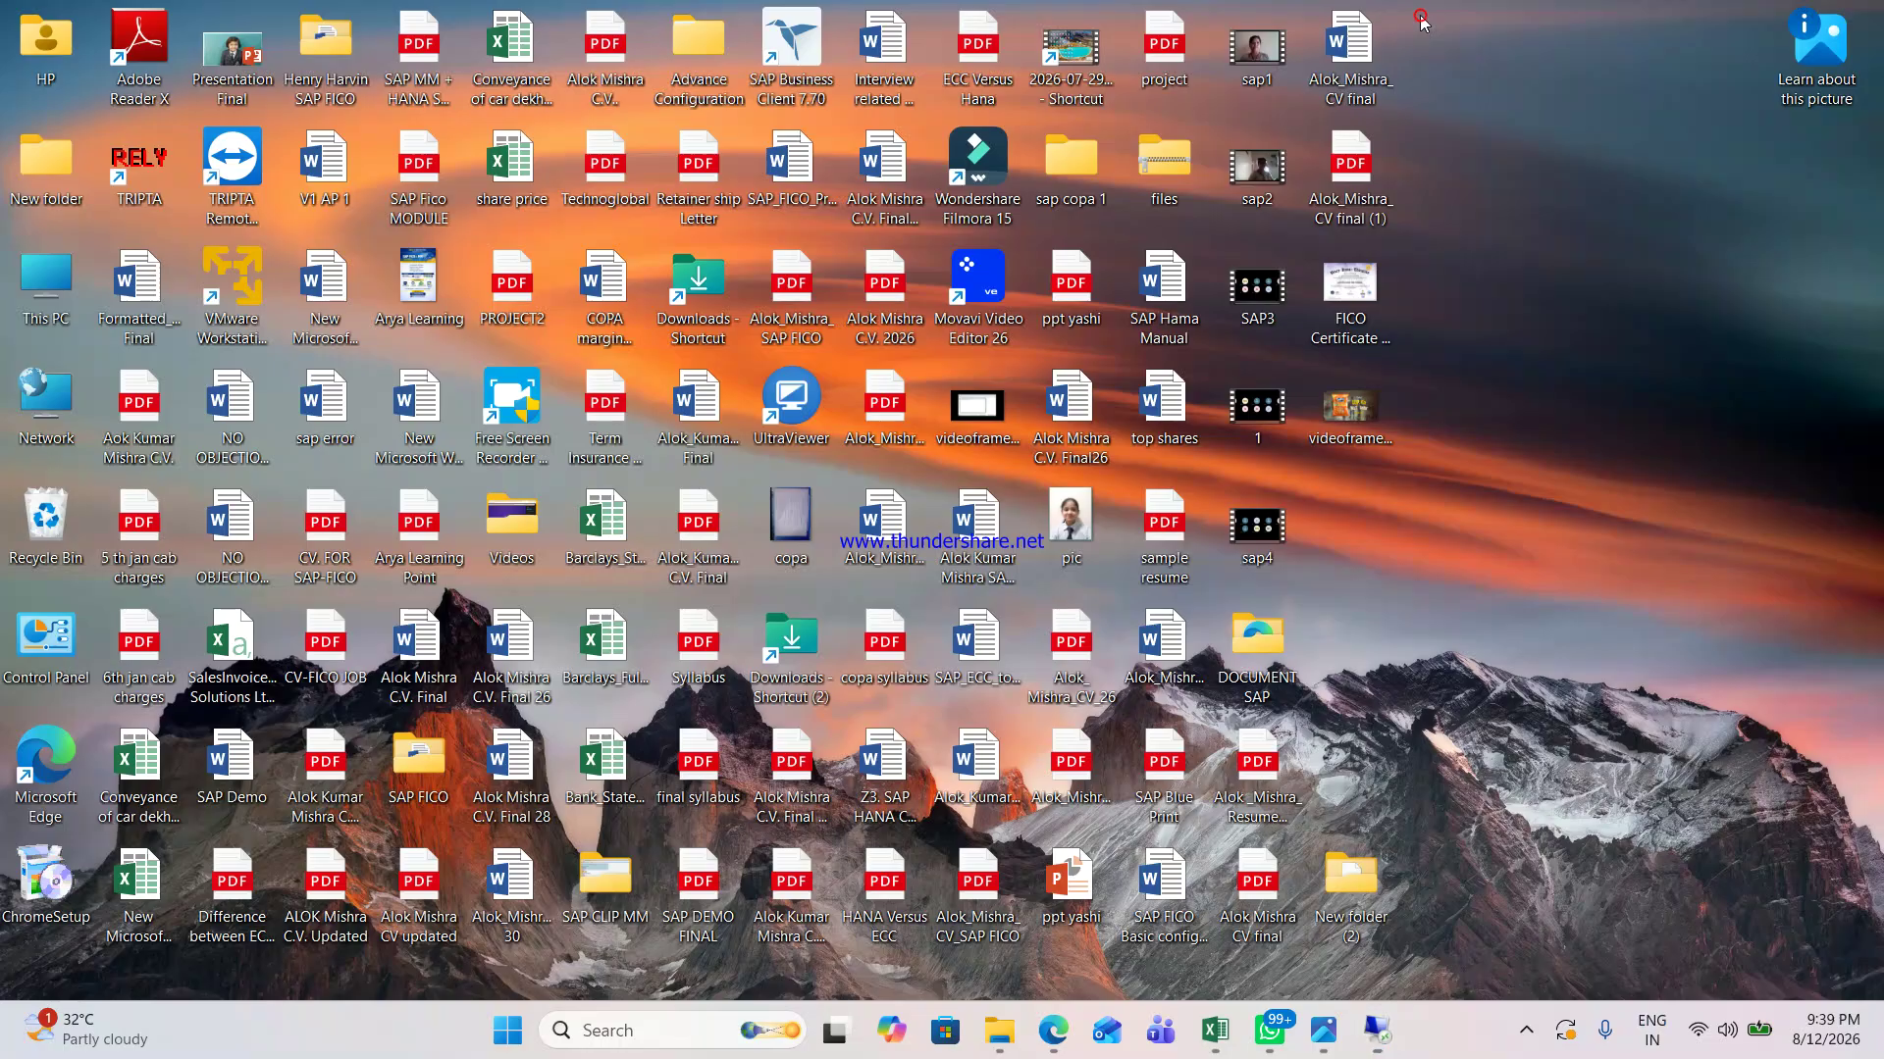
Step: Bring the Google Meet call window forward from the tray's hidden apps
{"action": "left_click", "coordinate": [1525, 1031]}
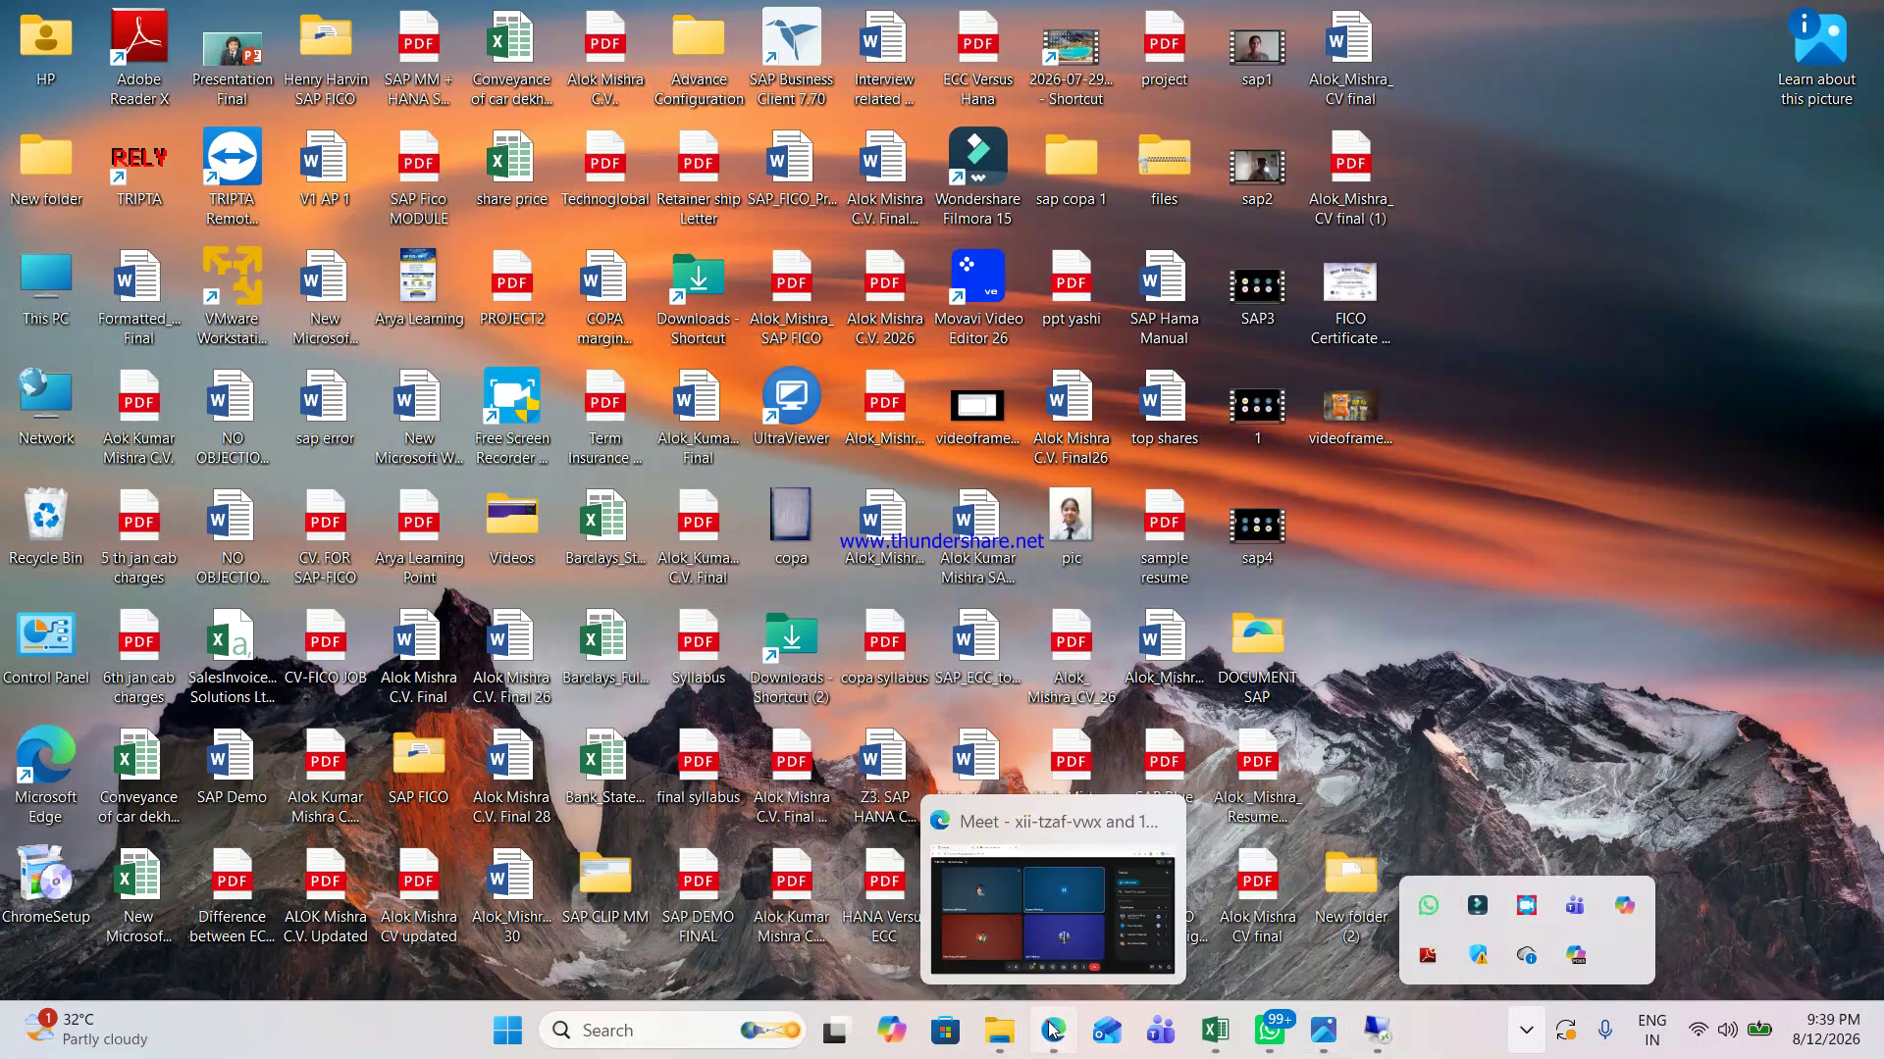
{"action": "left_click", "coordinate": [933, 910]}
{"action": "left_click", "coordinate": [937, 927]}
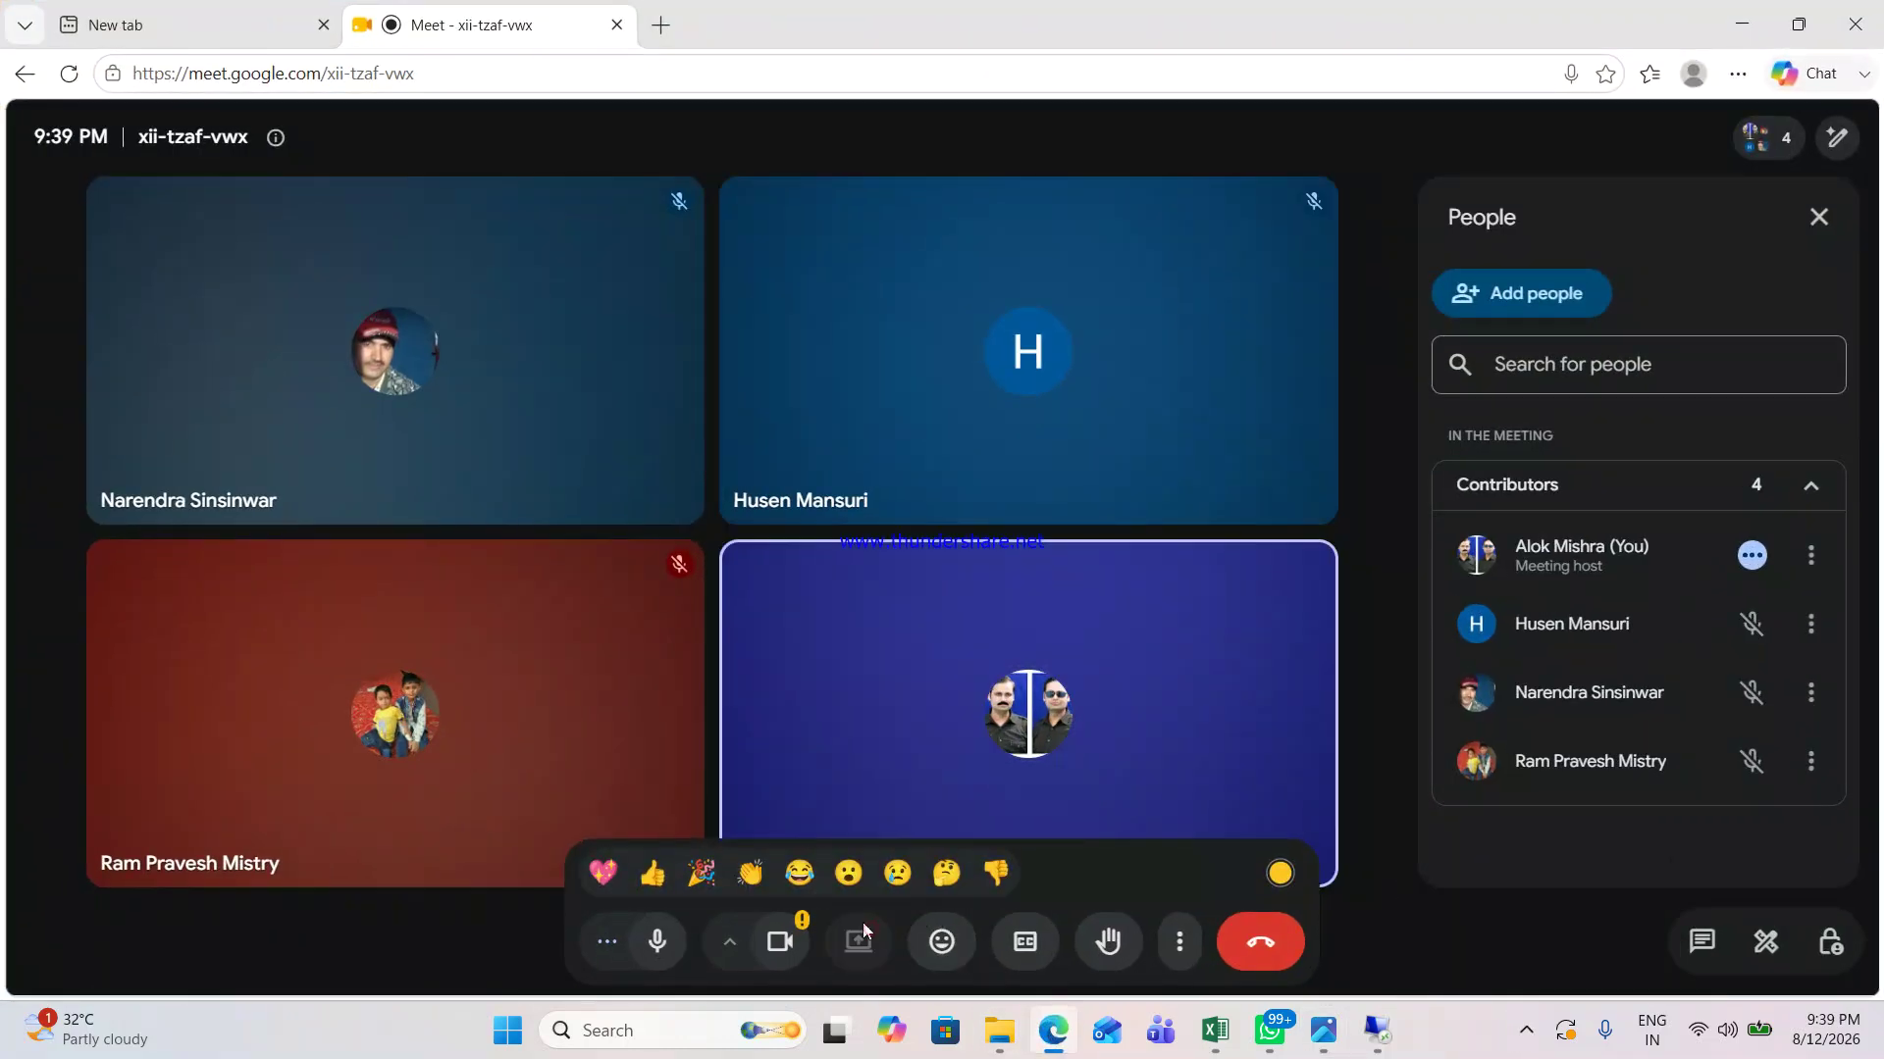
Step: Share the entire screen in the Google Meet call
{"action": "left_click", "coordinate": [858, 942]}
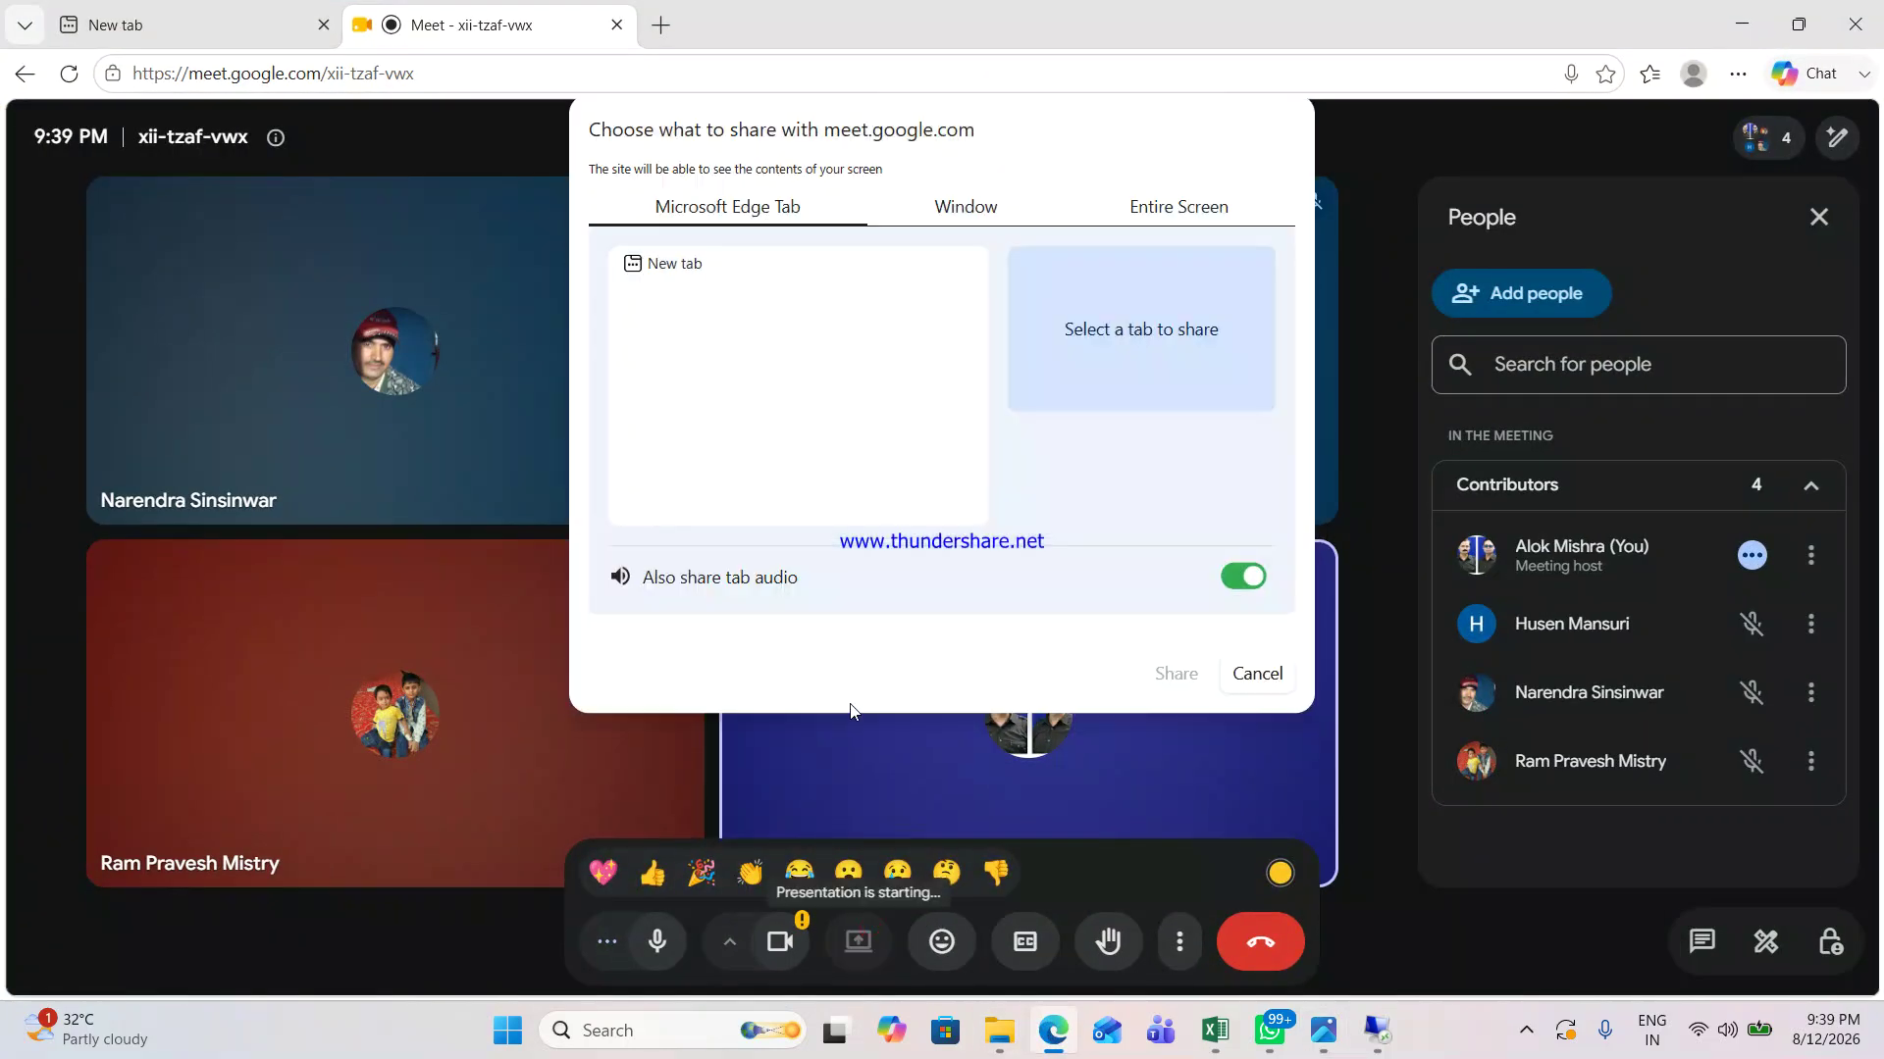
{"action": "left_click", "coordinate": [1182, 208]}
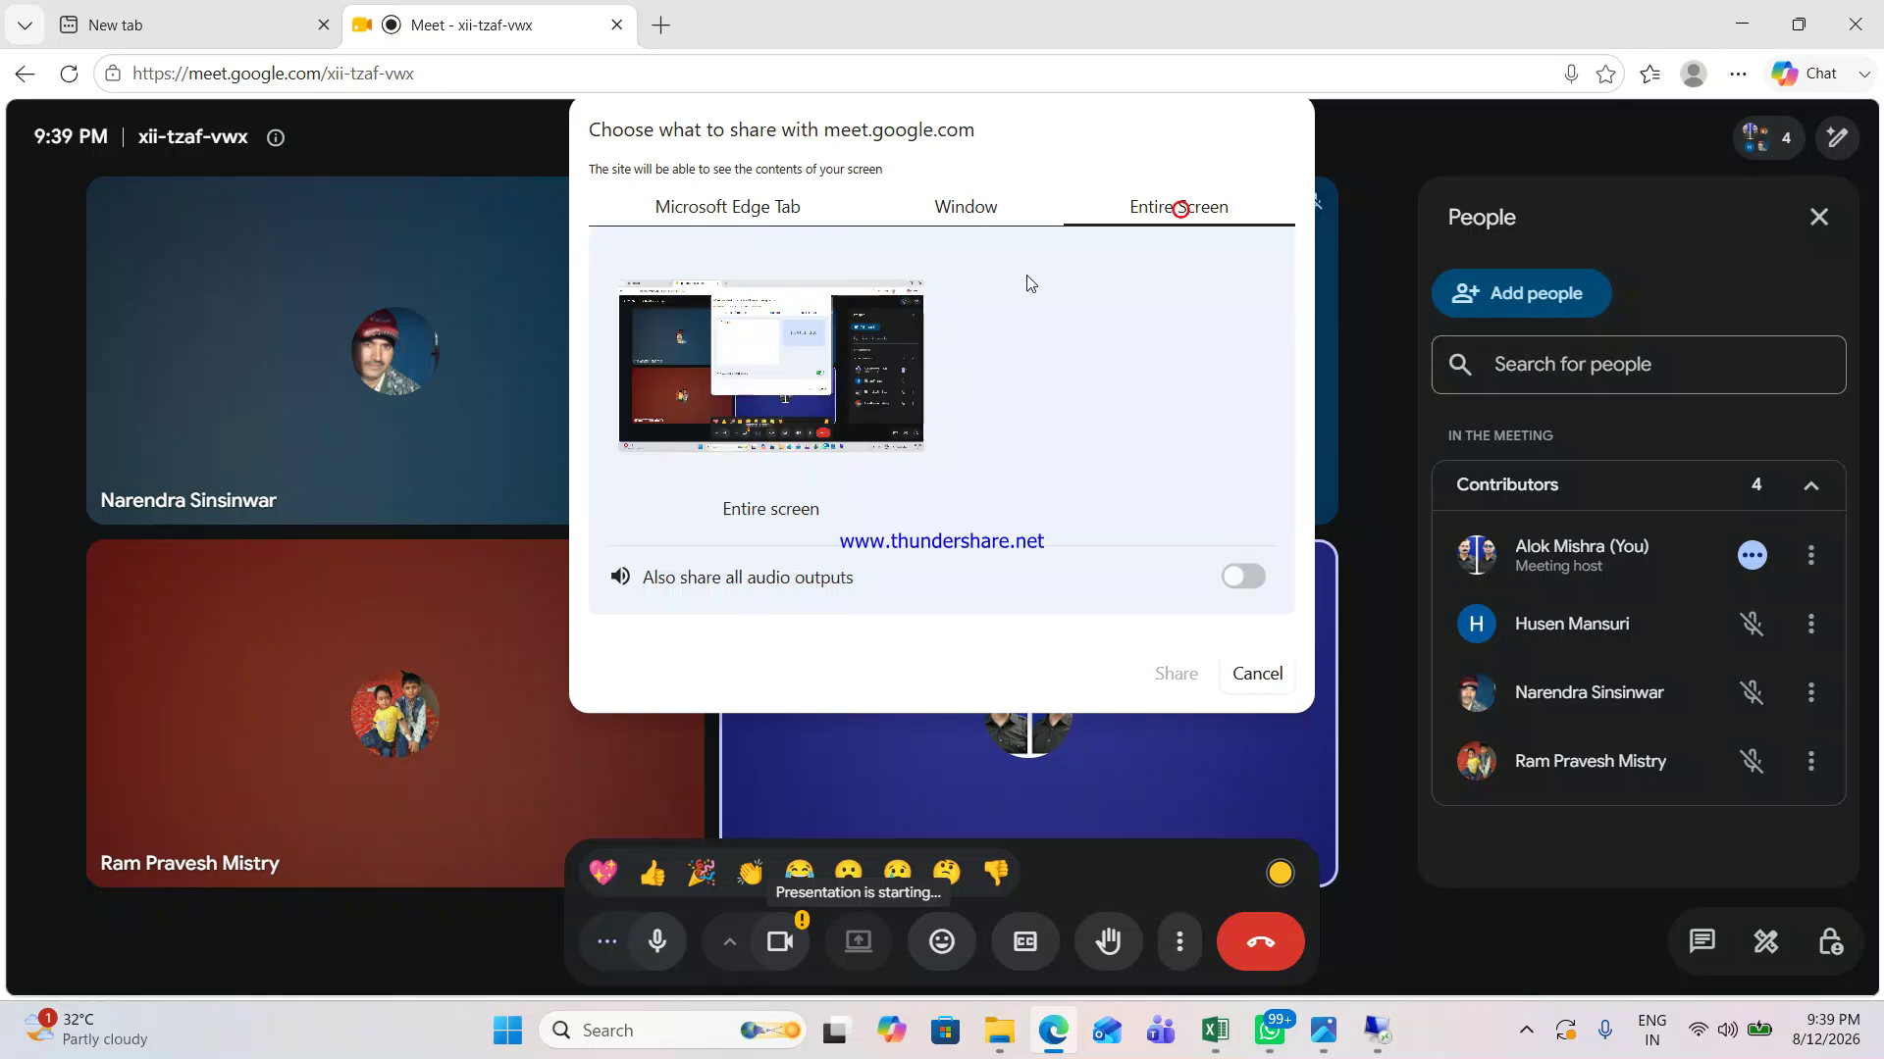
{"action": "left_click", "coordinate": [856, 361]}
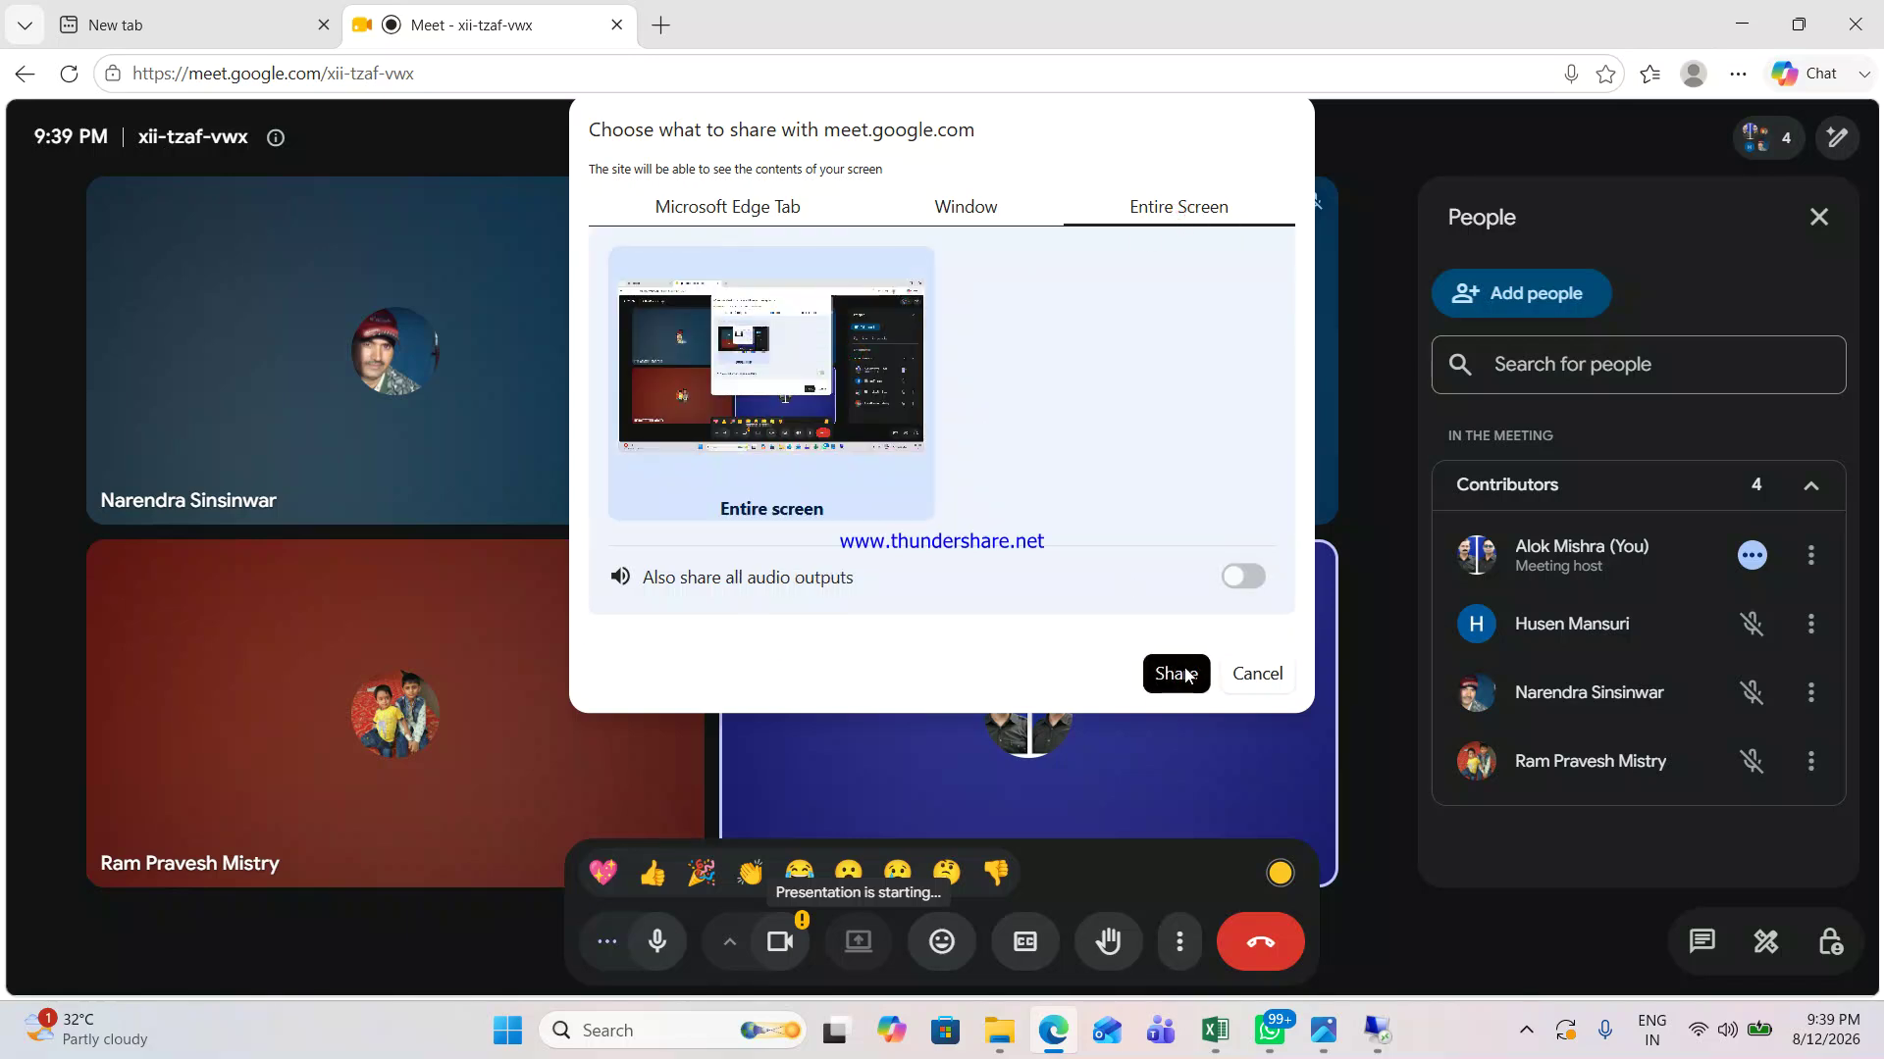
{"action": "left_click", "coordinate": [1176, 673]}
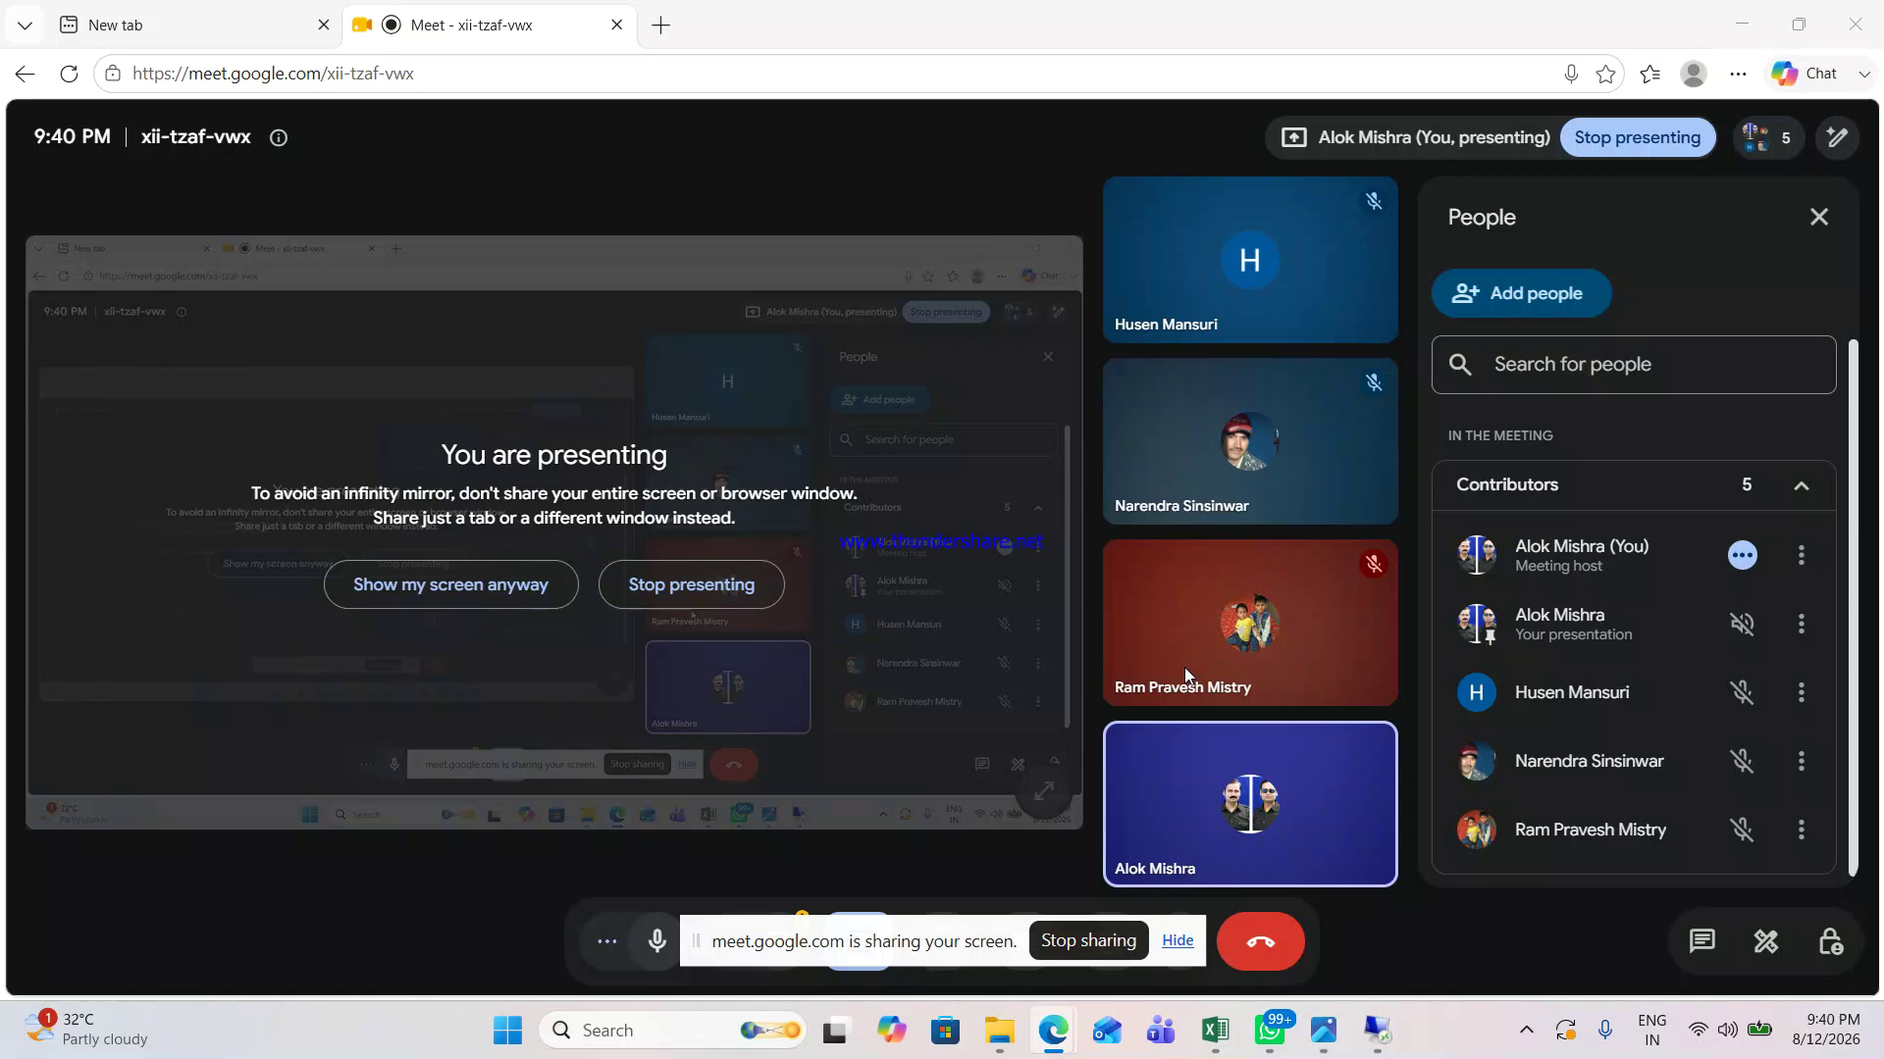
Step: Minimise the SAP session, remote desktop and meeting window to show the local desktop
{"action": "left_click", "coordinate": [1378, 1024]}
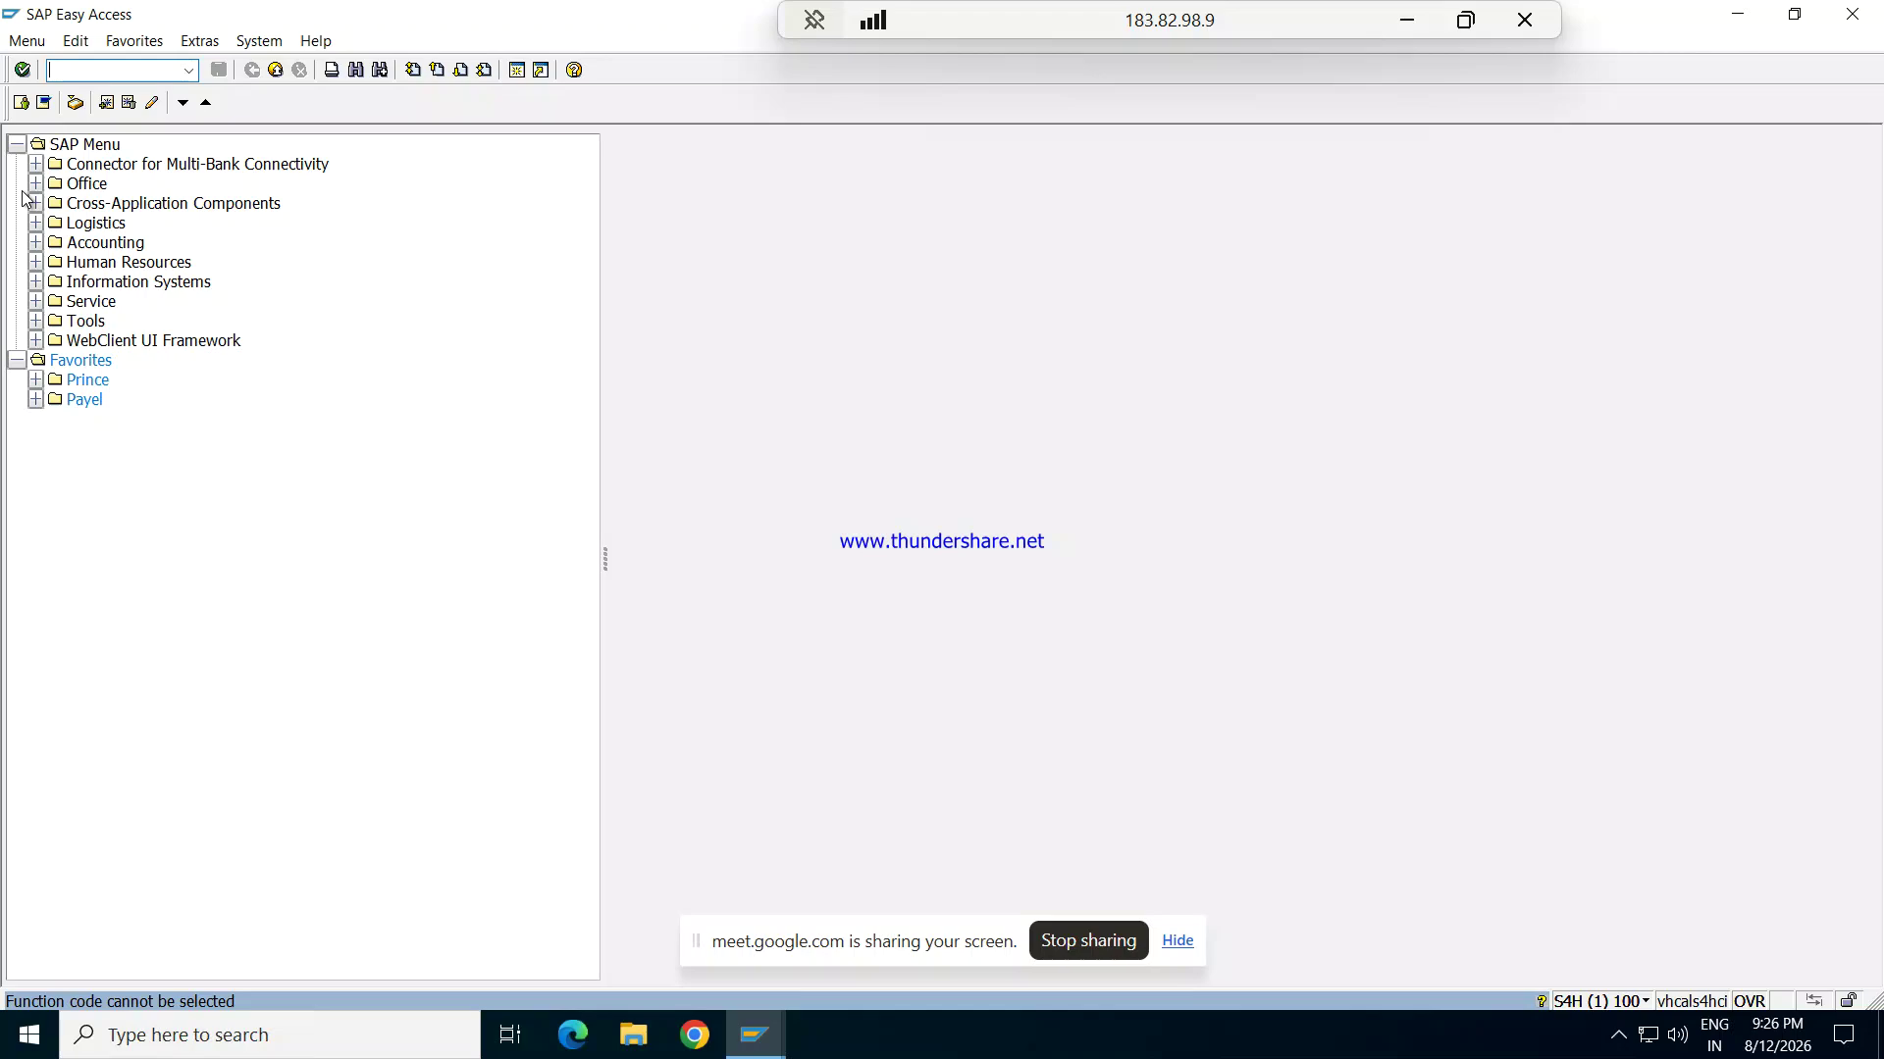
{"action": "key", "text": "super+d"}
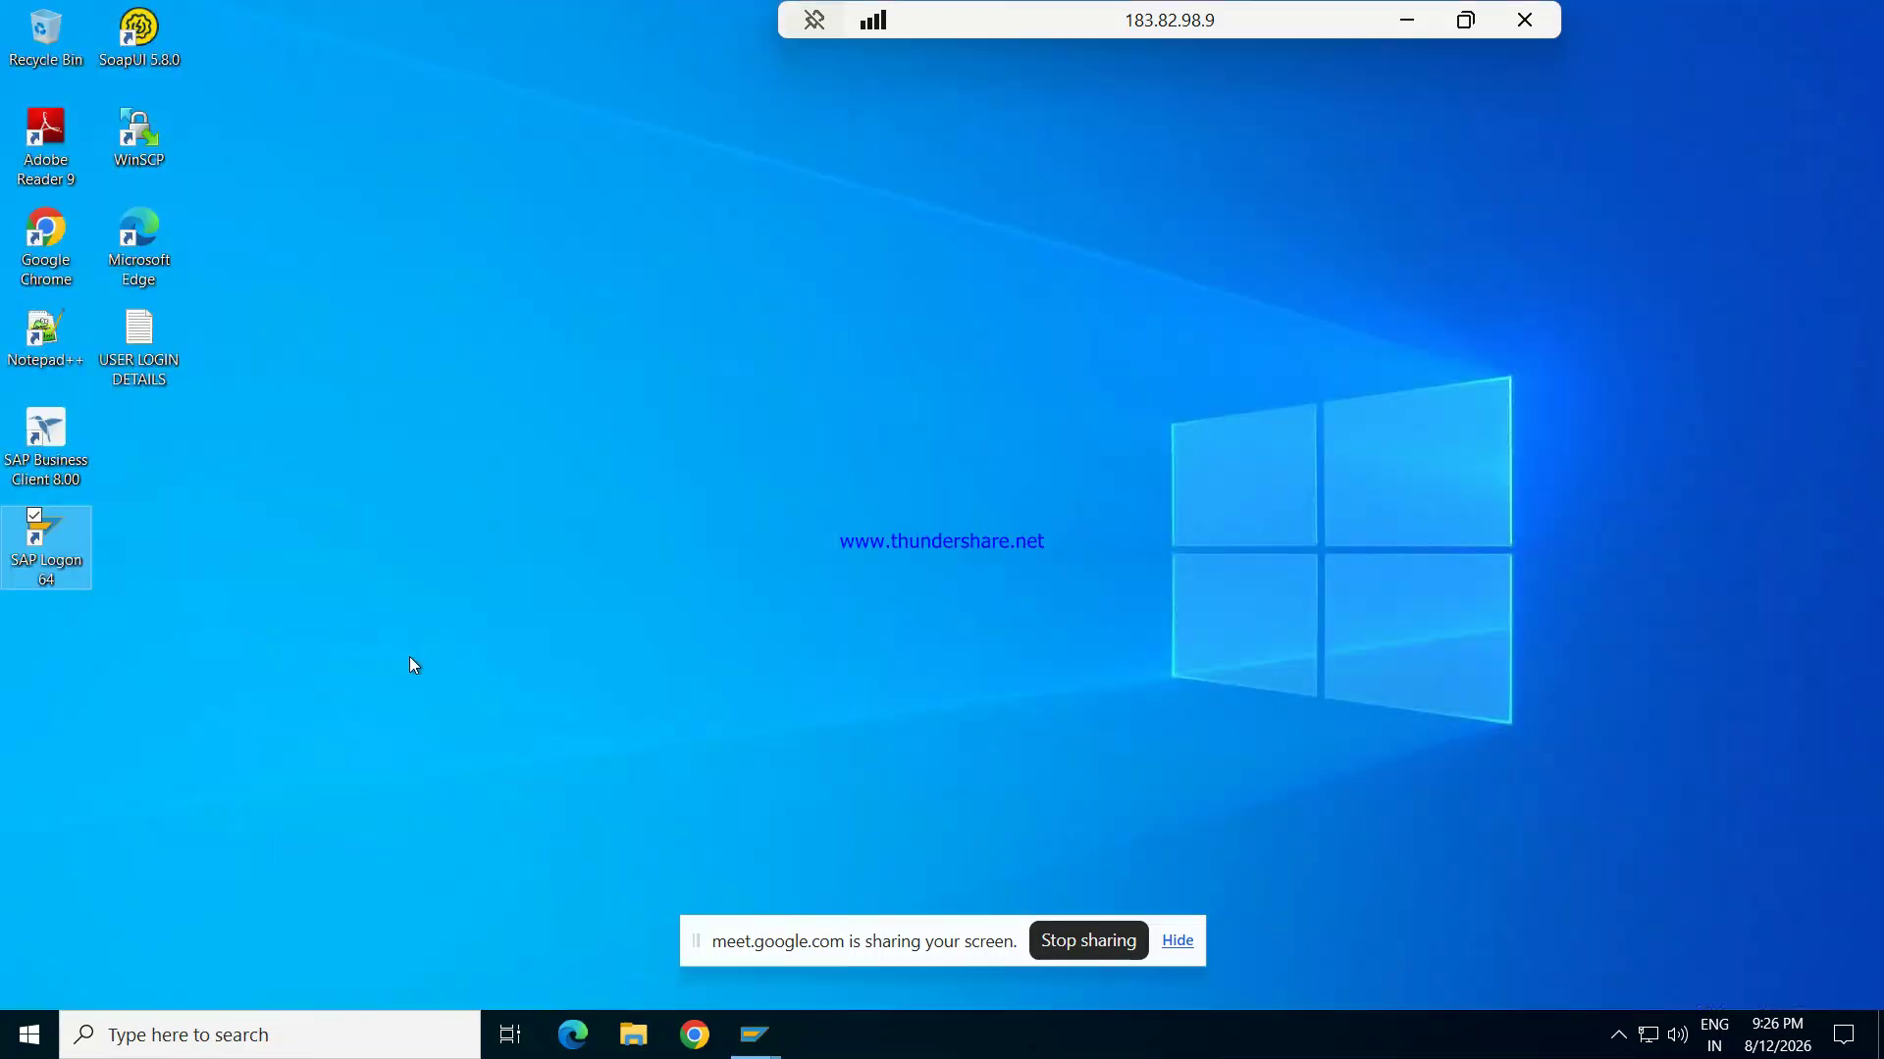
{"action": "left_click", "coordinate": [1408, 22]}
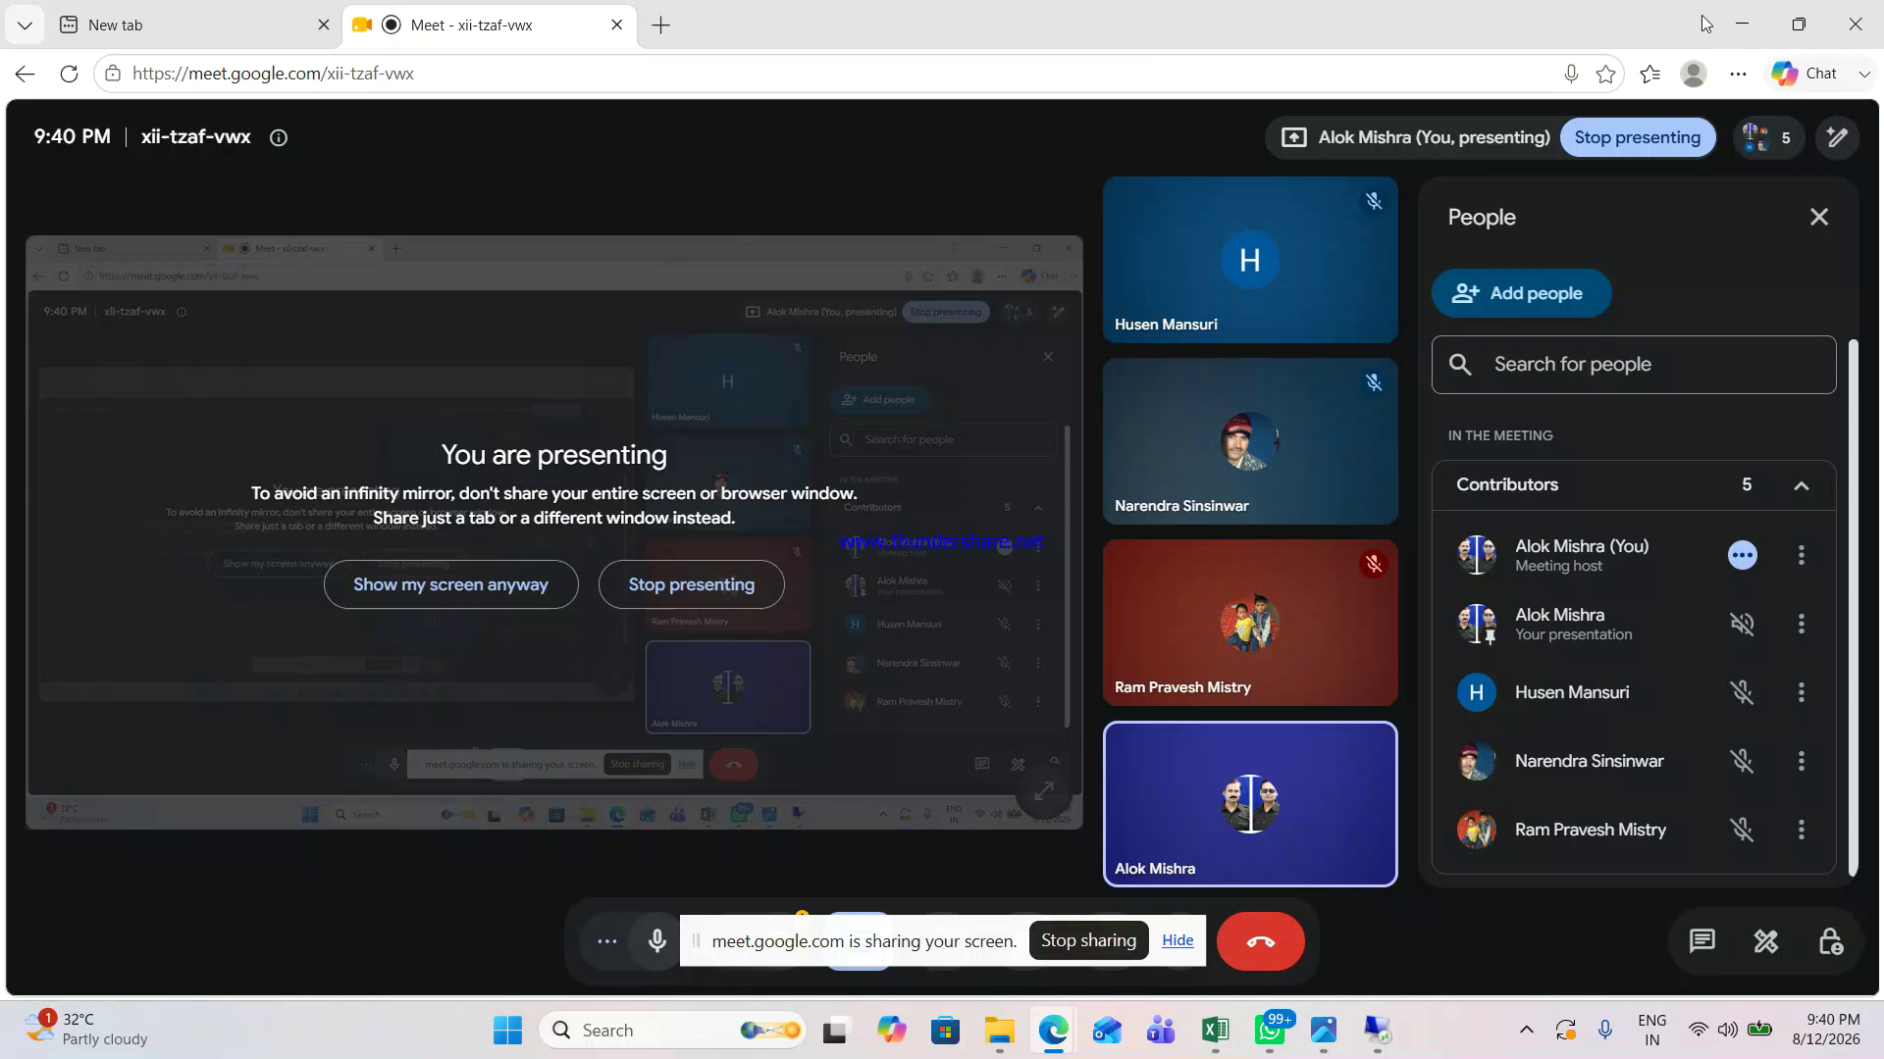
{"action": "left_click", "coordinate": [1756, 27]}
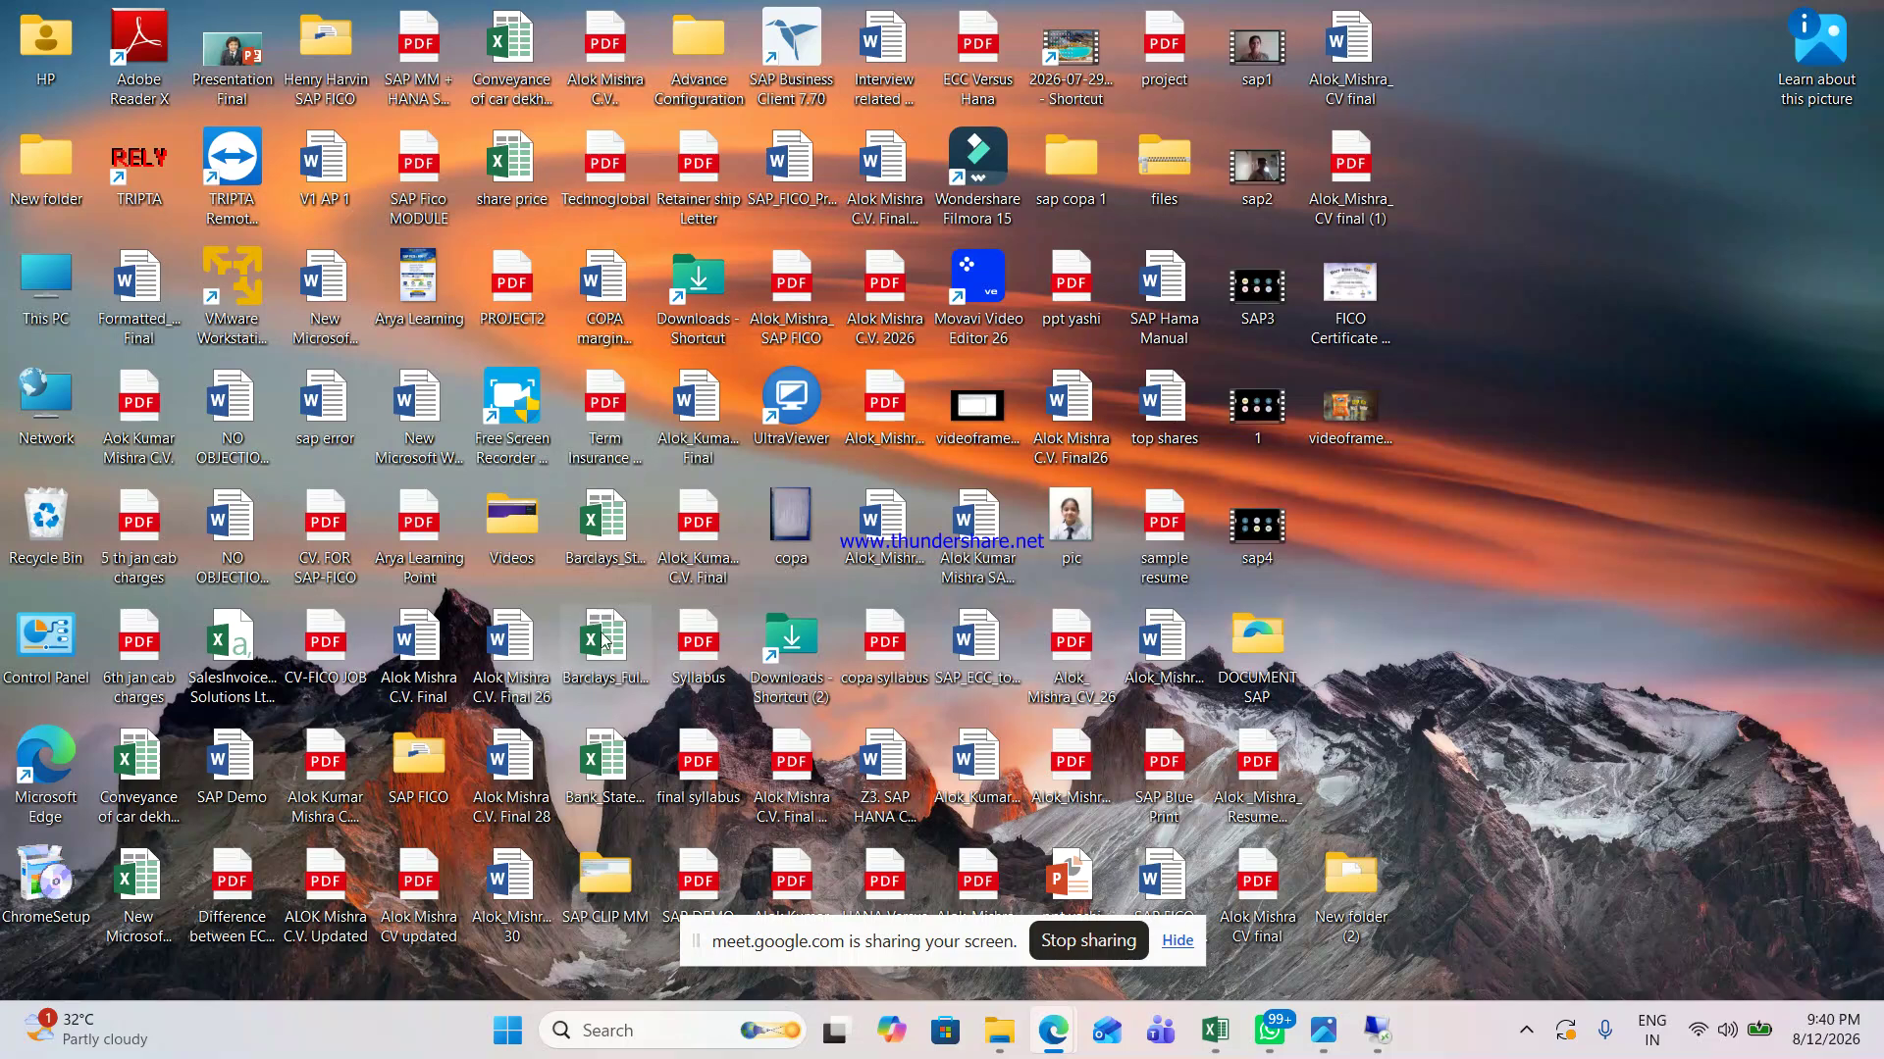
Step: Open 'new sap fi' PDF from the SAP FICO folder in Edge
{"action": "double_click", "coordinate": [417, 770]}
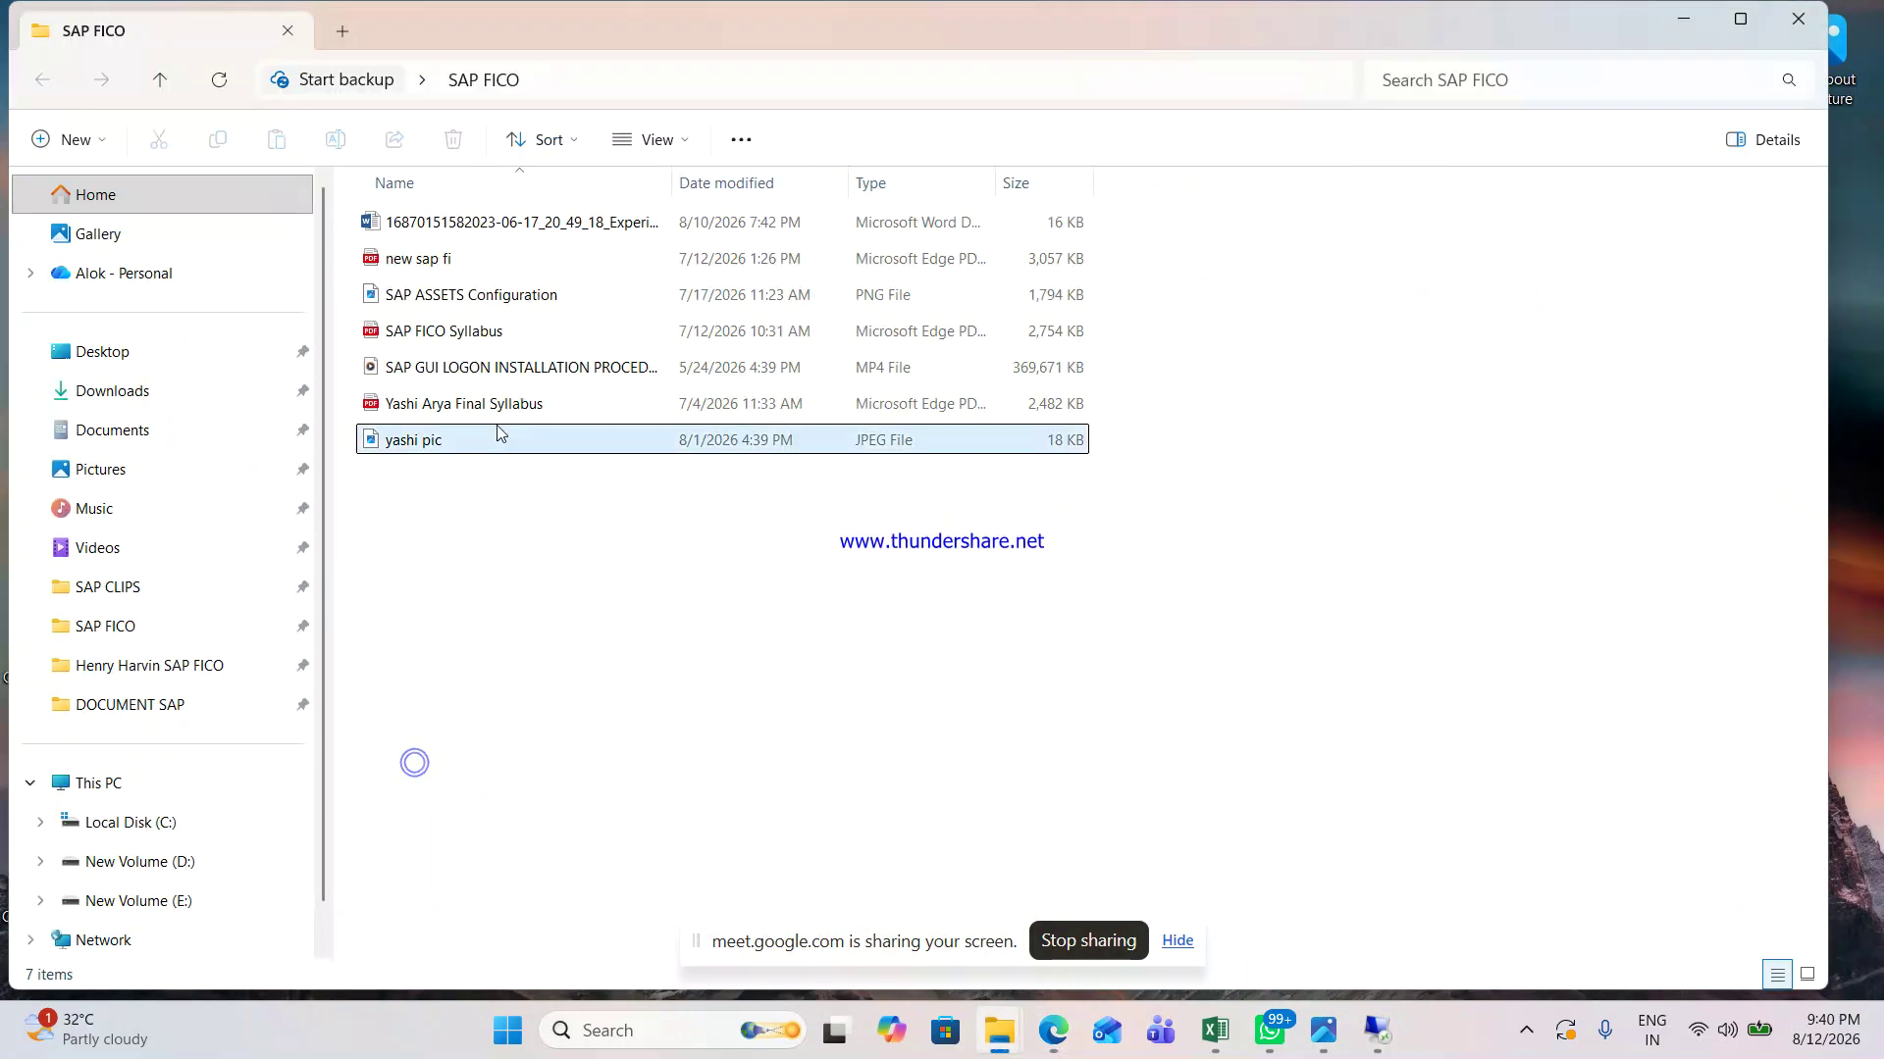
{"action": "double_click", "coordinate": [469, 257]}
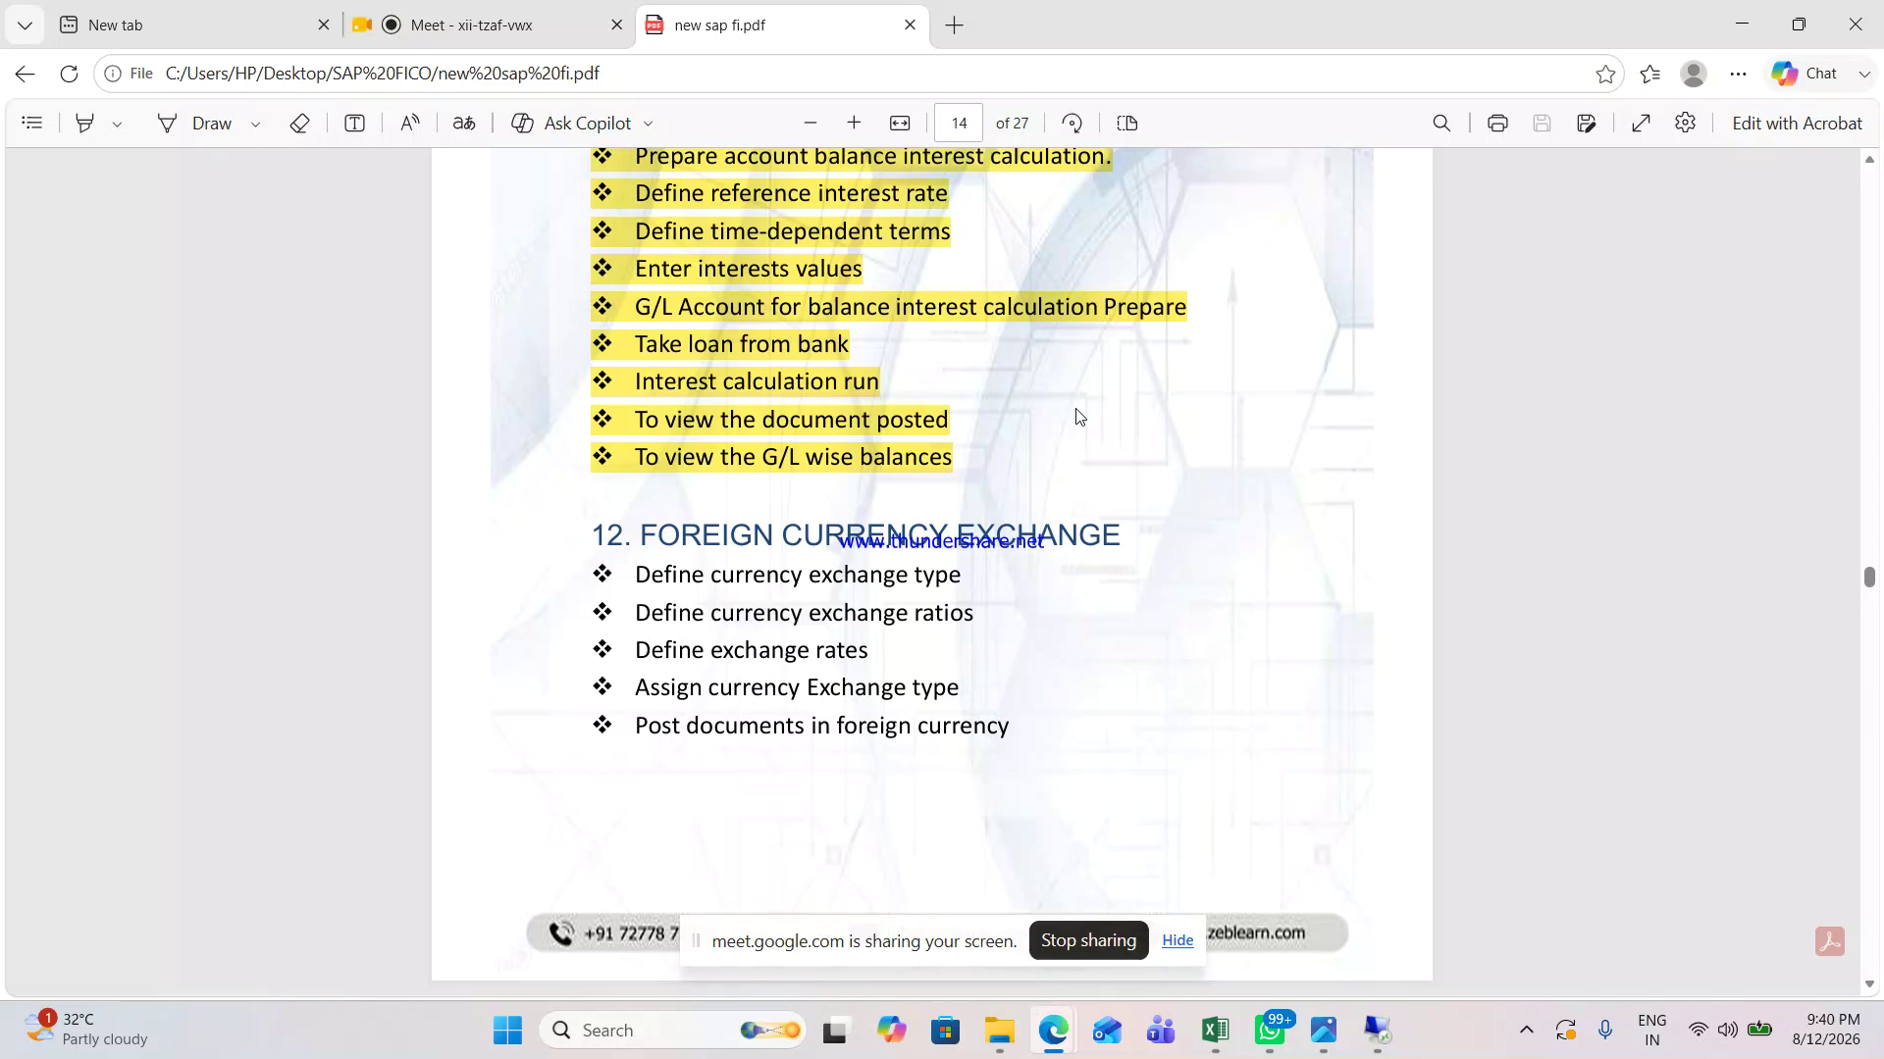
{"action": "key", "text": "alt+Tab"}
{"action": "key", "text": "alt+Tab"}
{"action": "left_click", "coordinate": [1375, 1015]}
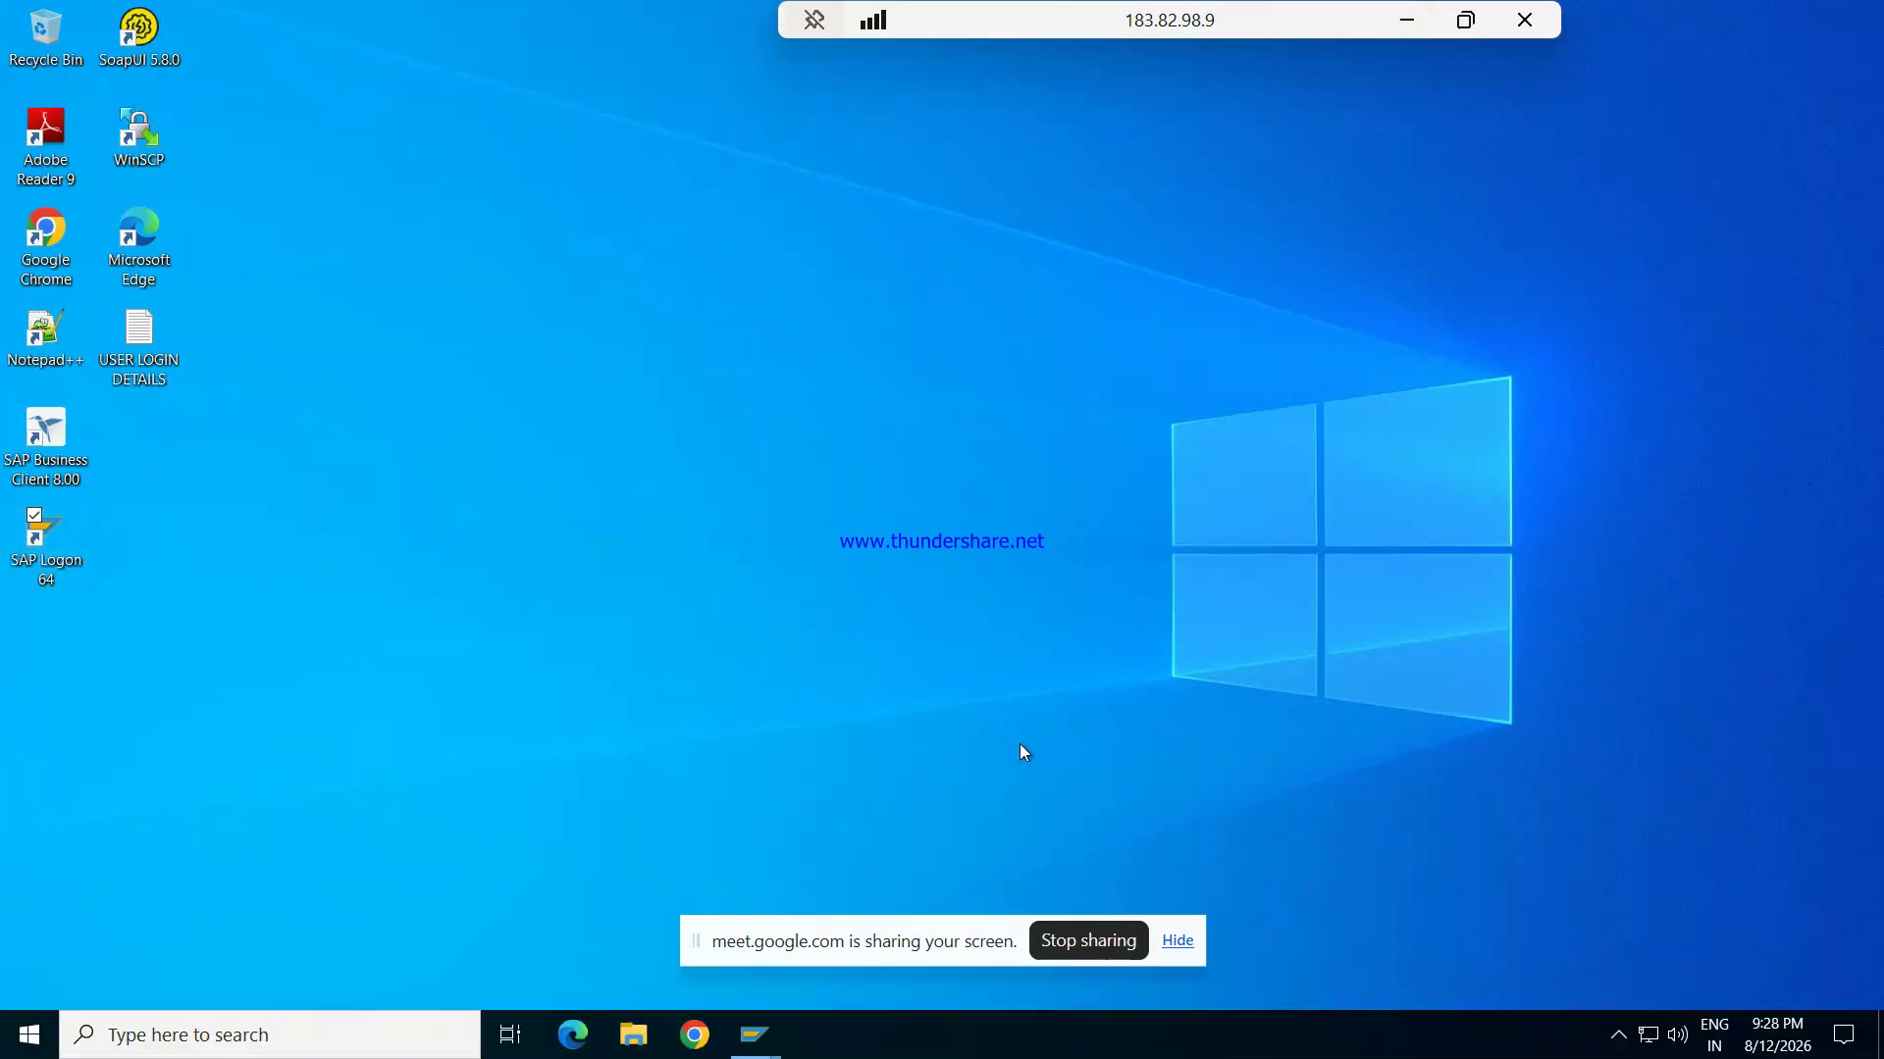
Step: Log on to the S4HANA system from SAP Logon 64 with the user credentials
{"action": "double_click", "coordinate": [39, 532]}
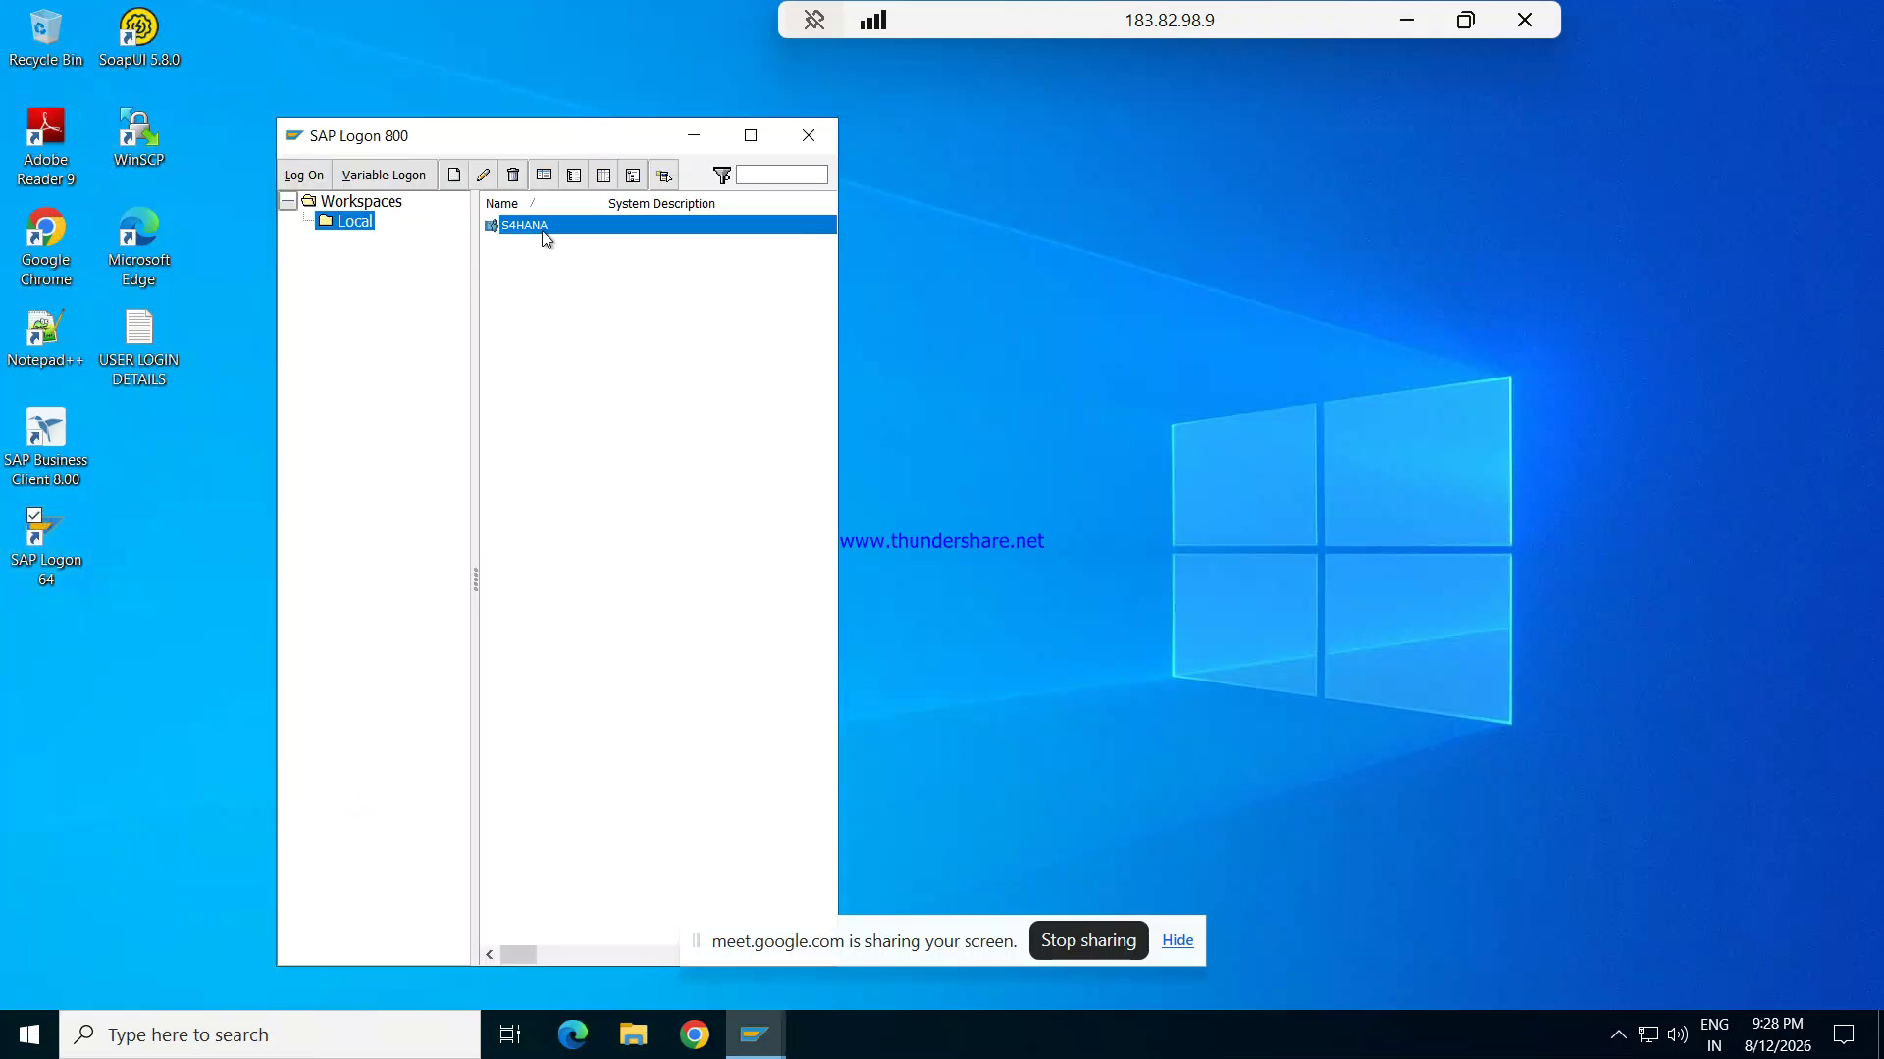
{"action": "double_click", "coordinate": [556, 236]}
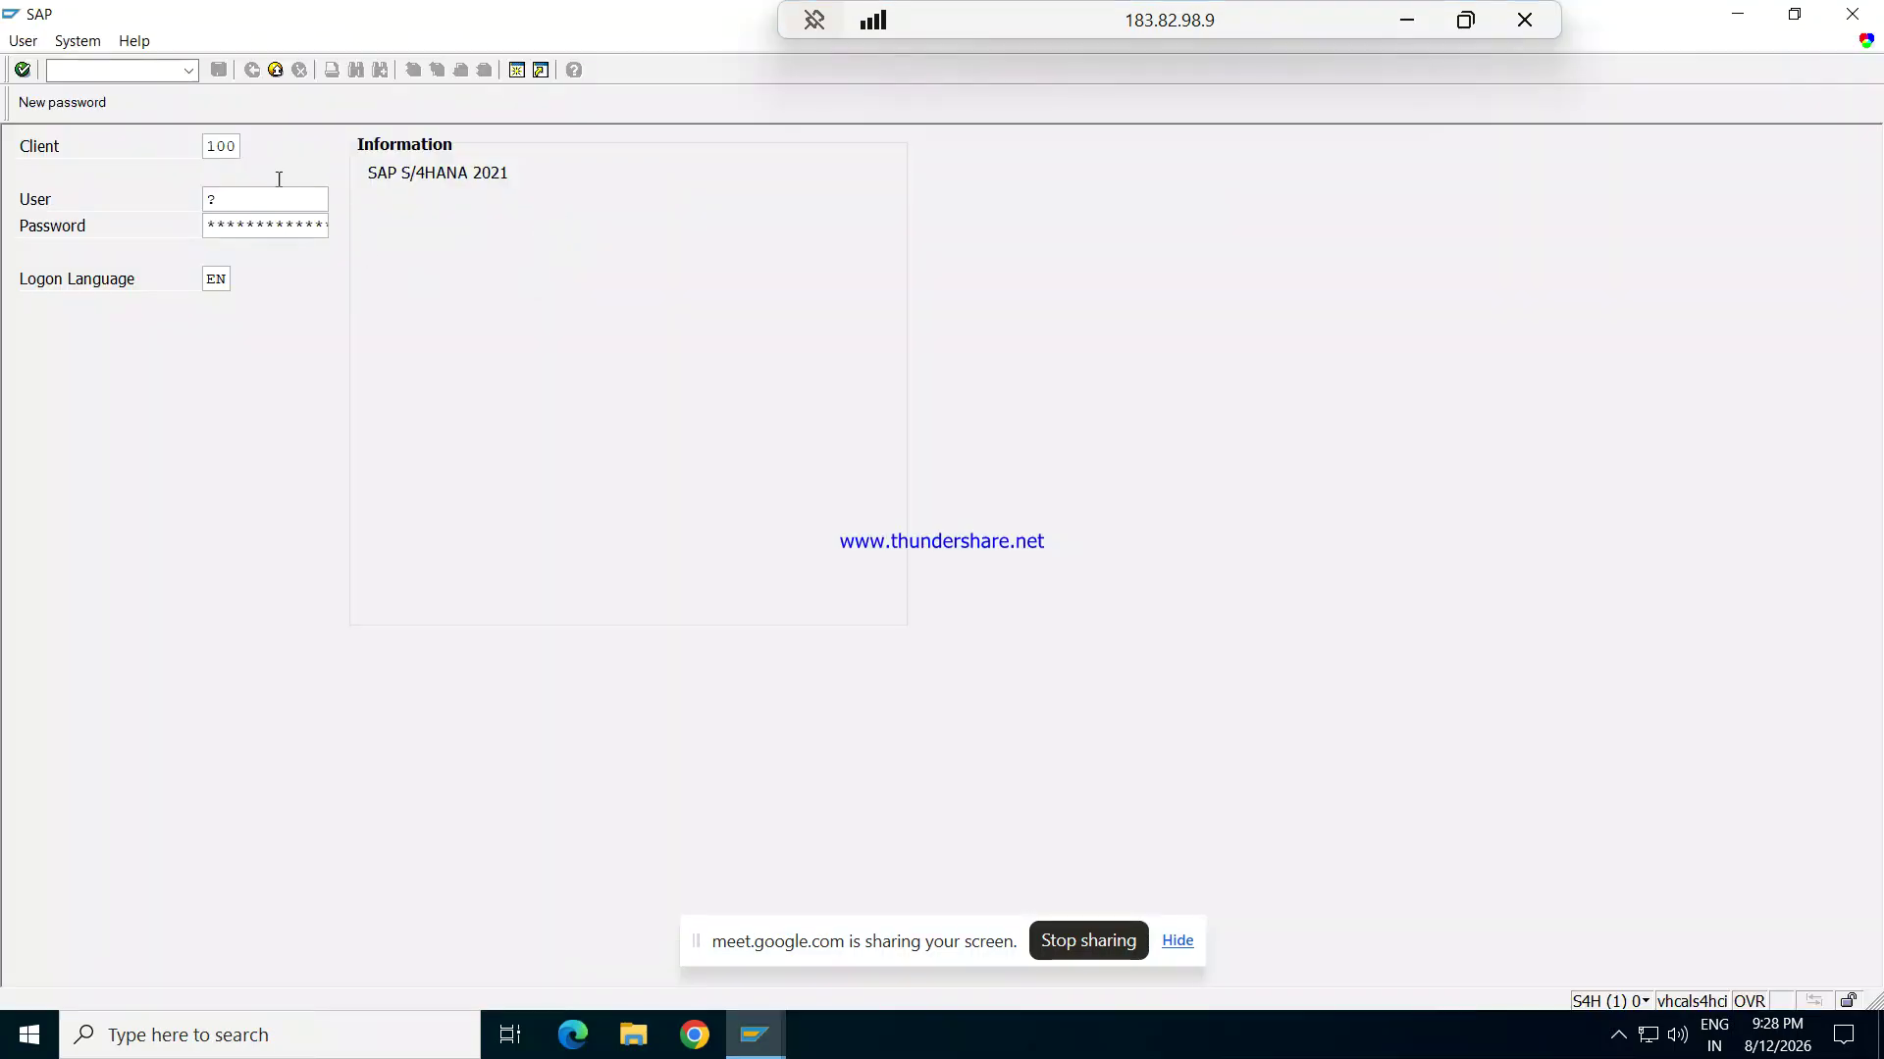
{"action": "left_click", "coordinate": [269, 193]}
{"action": "key", "text": "BackSpace"}
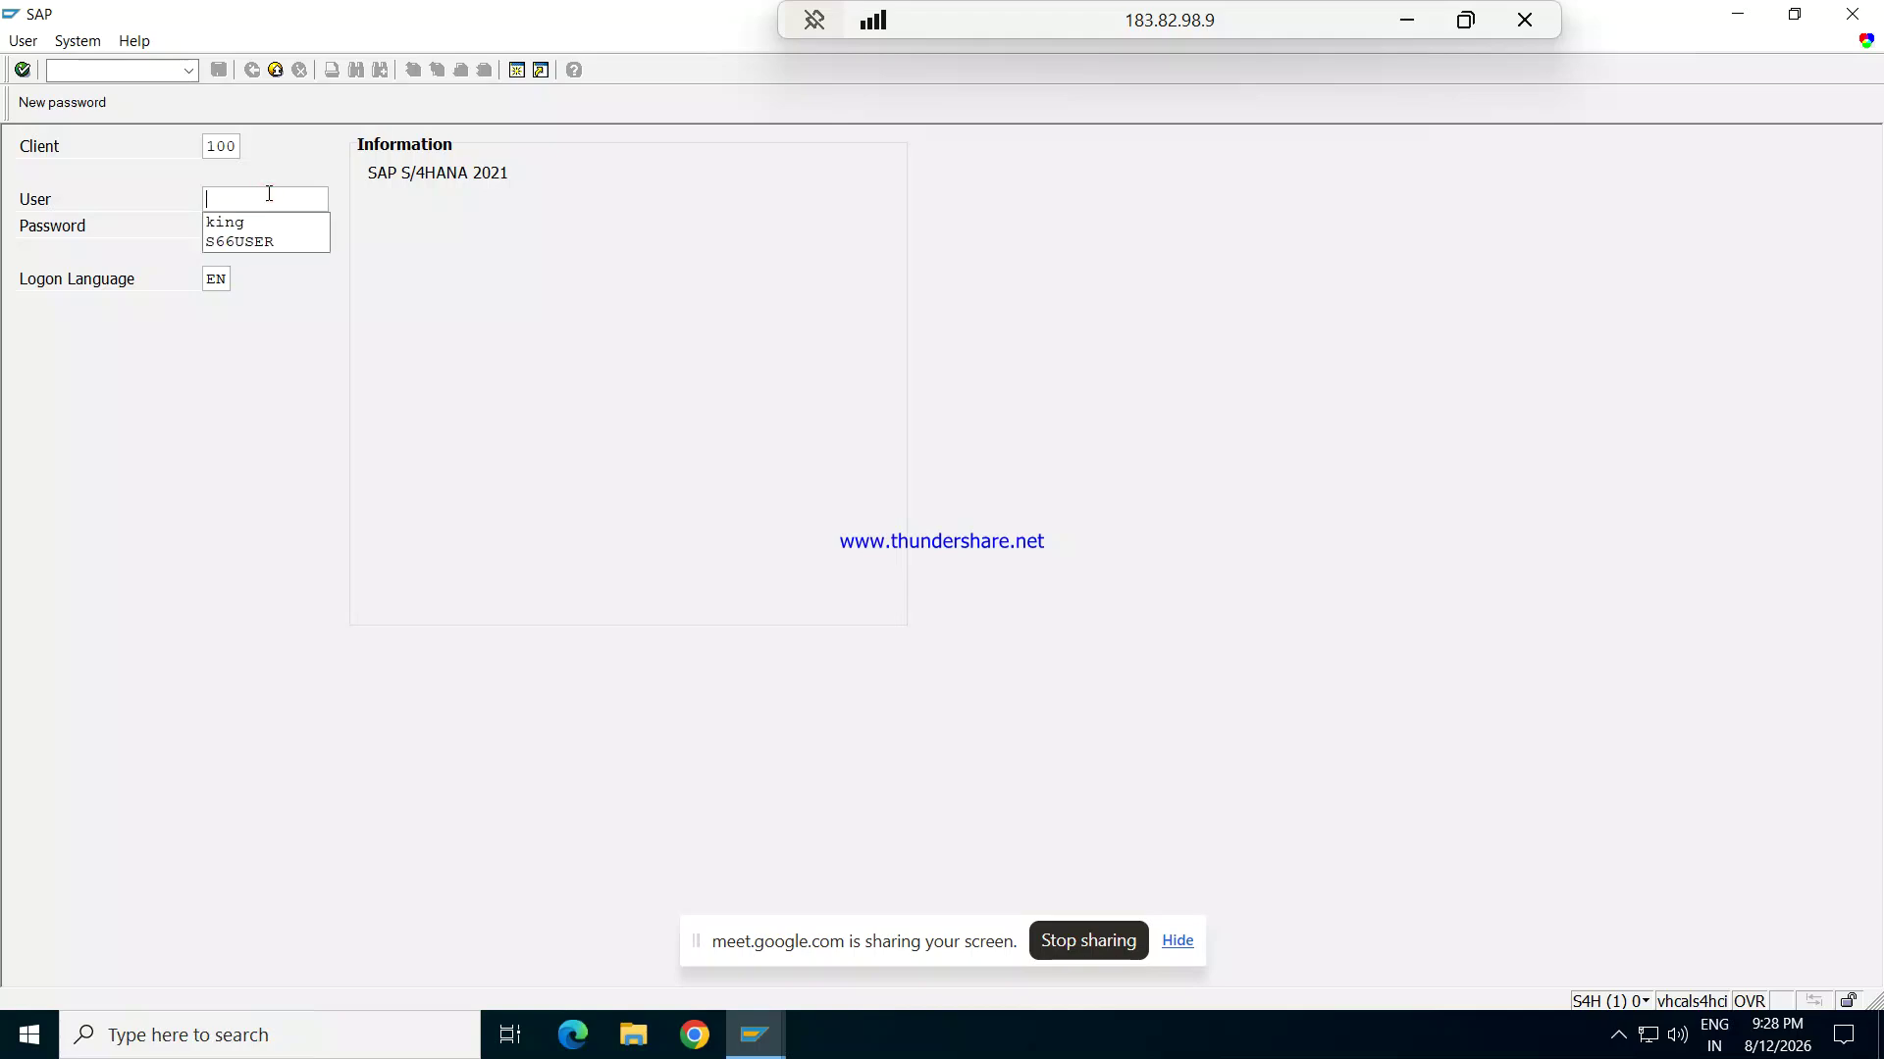
{"action": "type", "text": "king"}
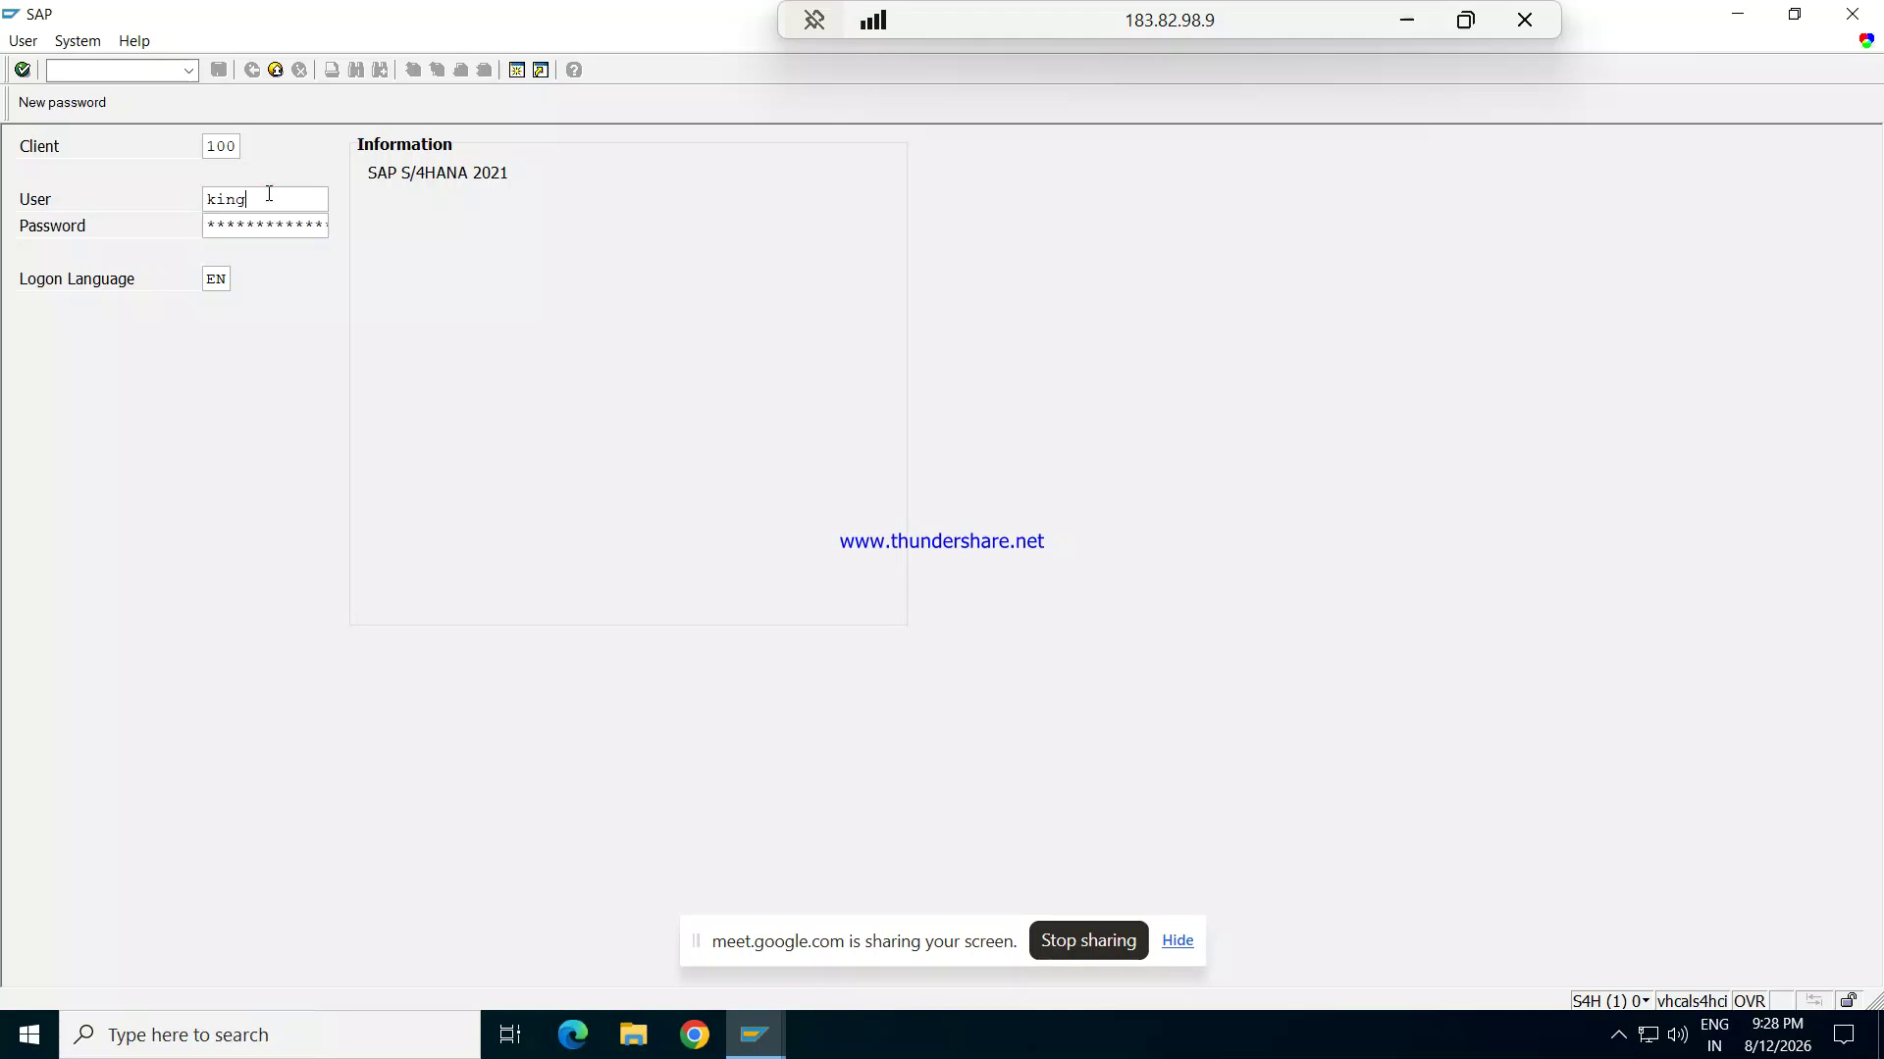
{"action": "type", "text": "**"}
{"action": "key", "text": "Return"}
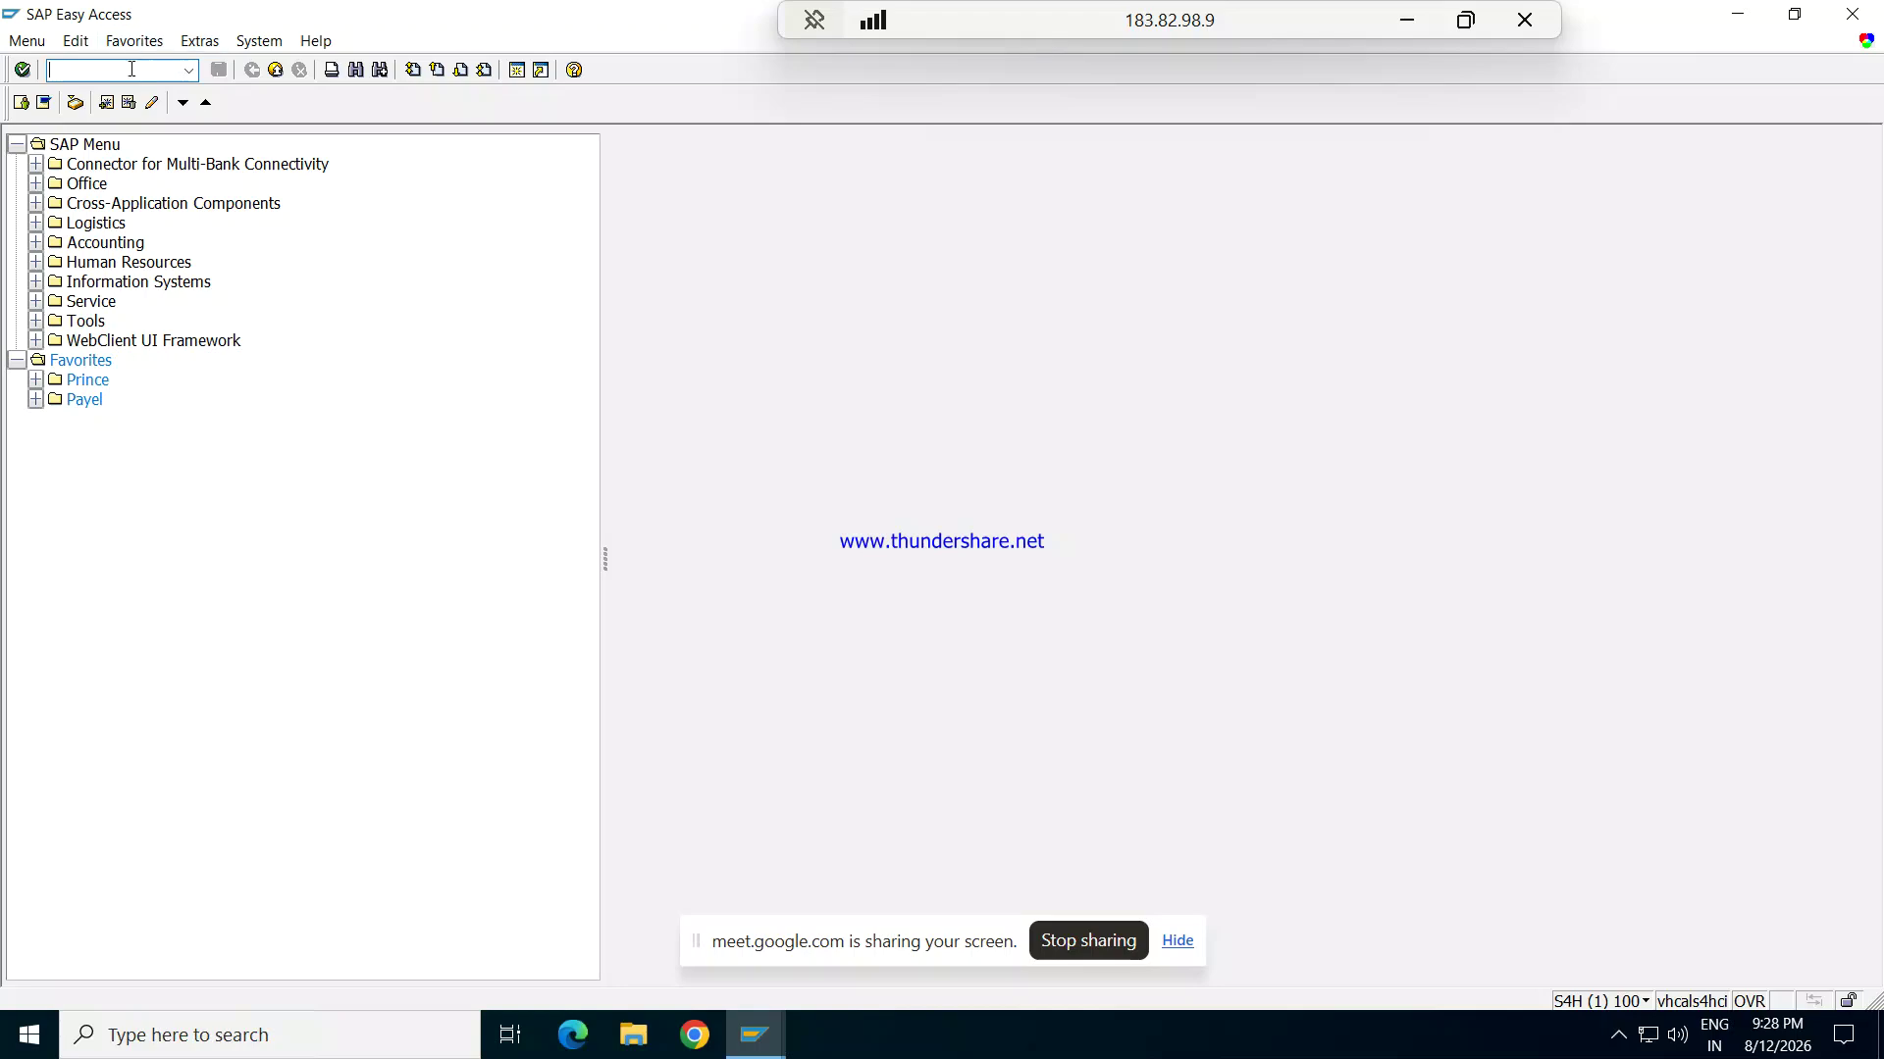
Step: Run OB07 and start a new exchange rate type entry
{"action": "type", "text": "/"}
{"action": "key", "text": "BackSpace"}
{"action": "type", "text": "ob07"}
{"action": "key", "text": "Return"}
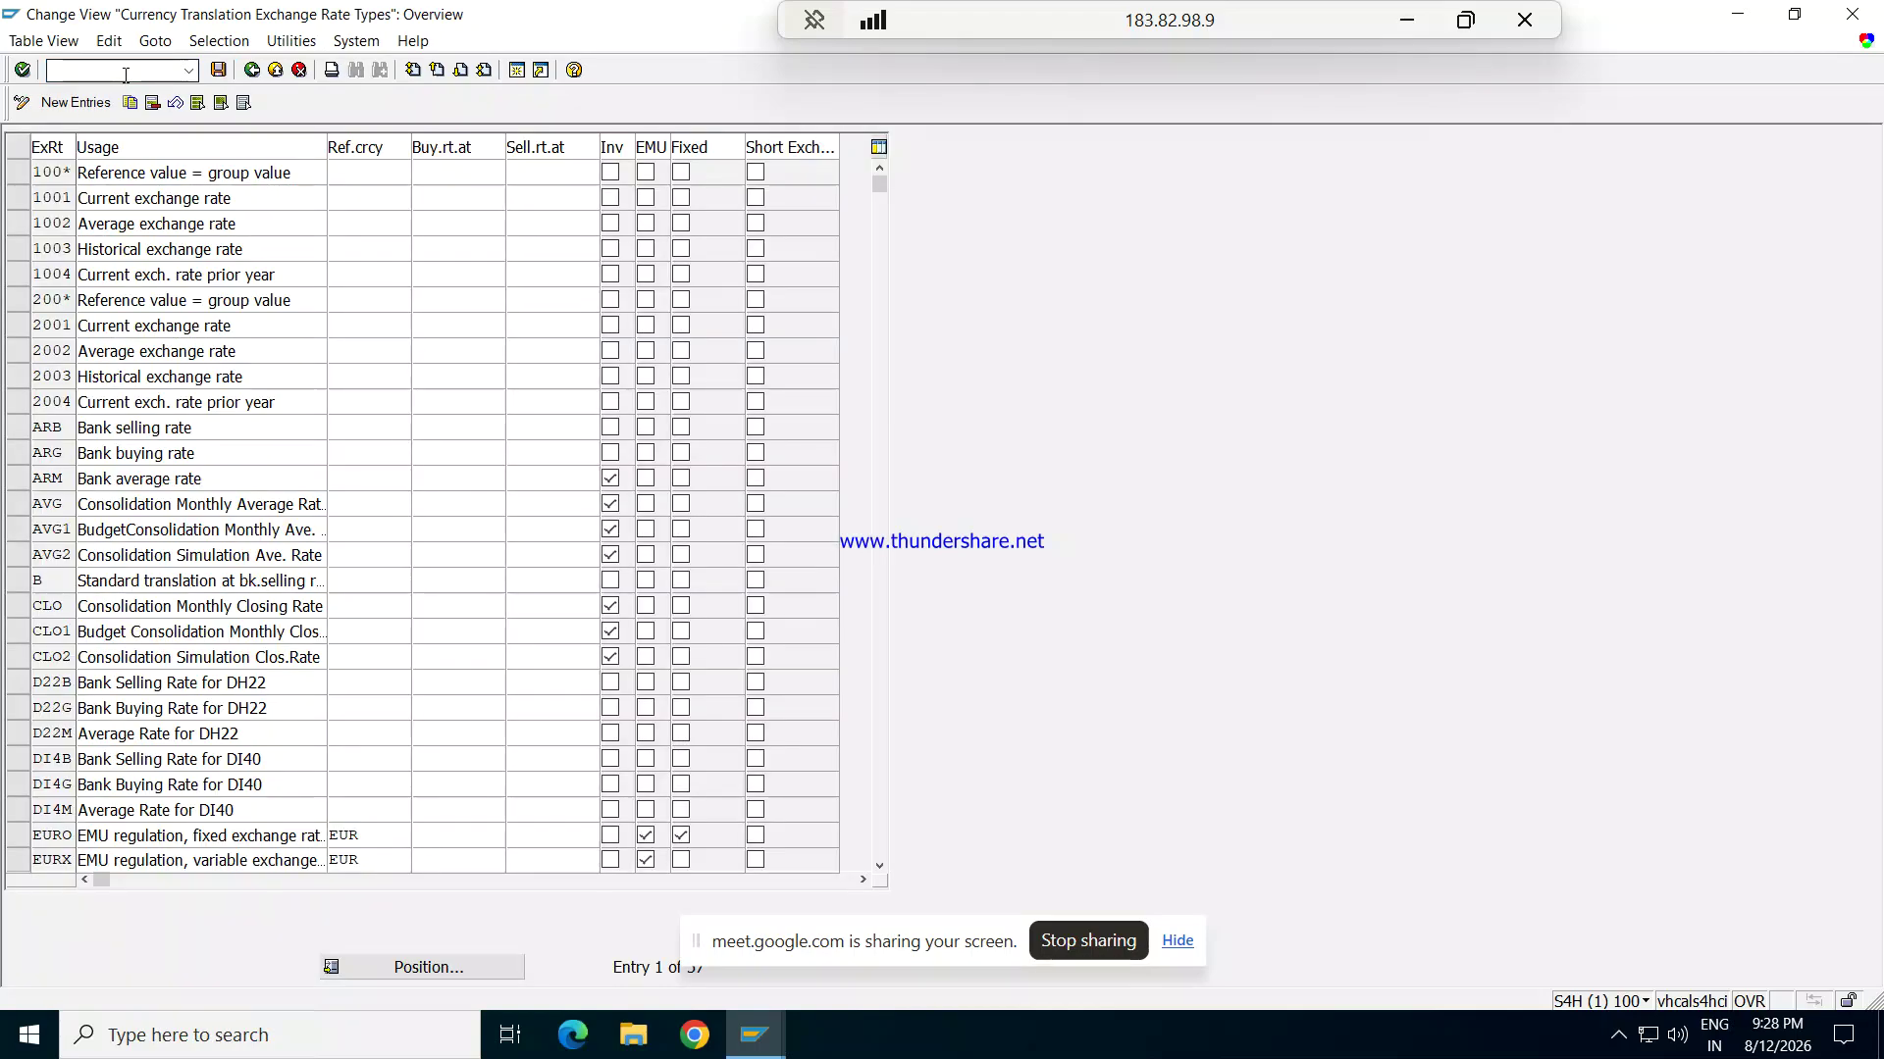
{"action": "left_click", "coordinate": [78, 105]}
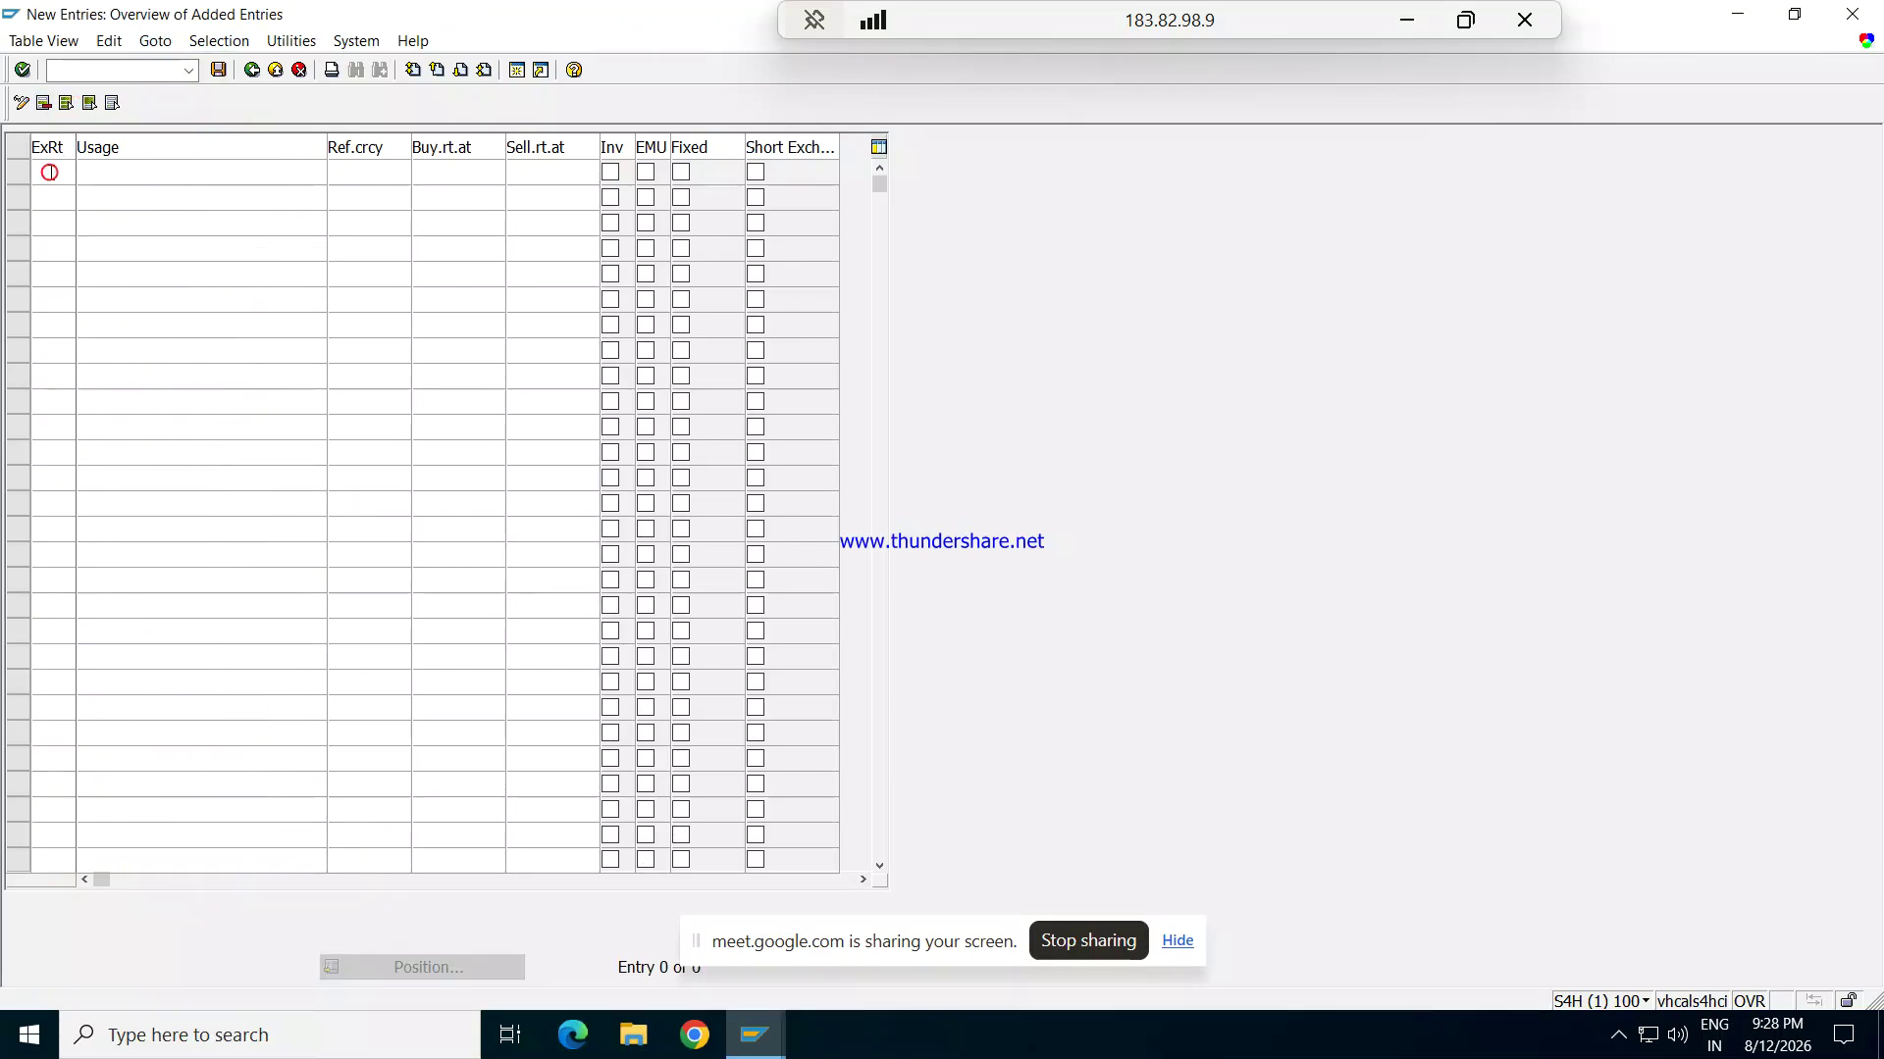
Step: Add exchange rate type REG with usage Bank buying rate
{"action": "double_click", "coordinate": [51, 173]}
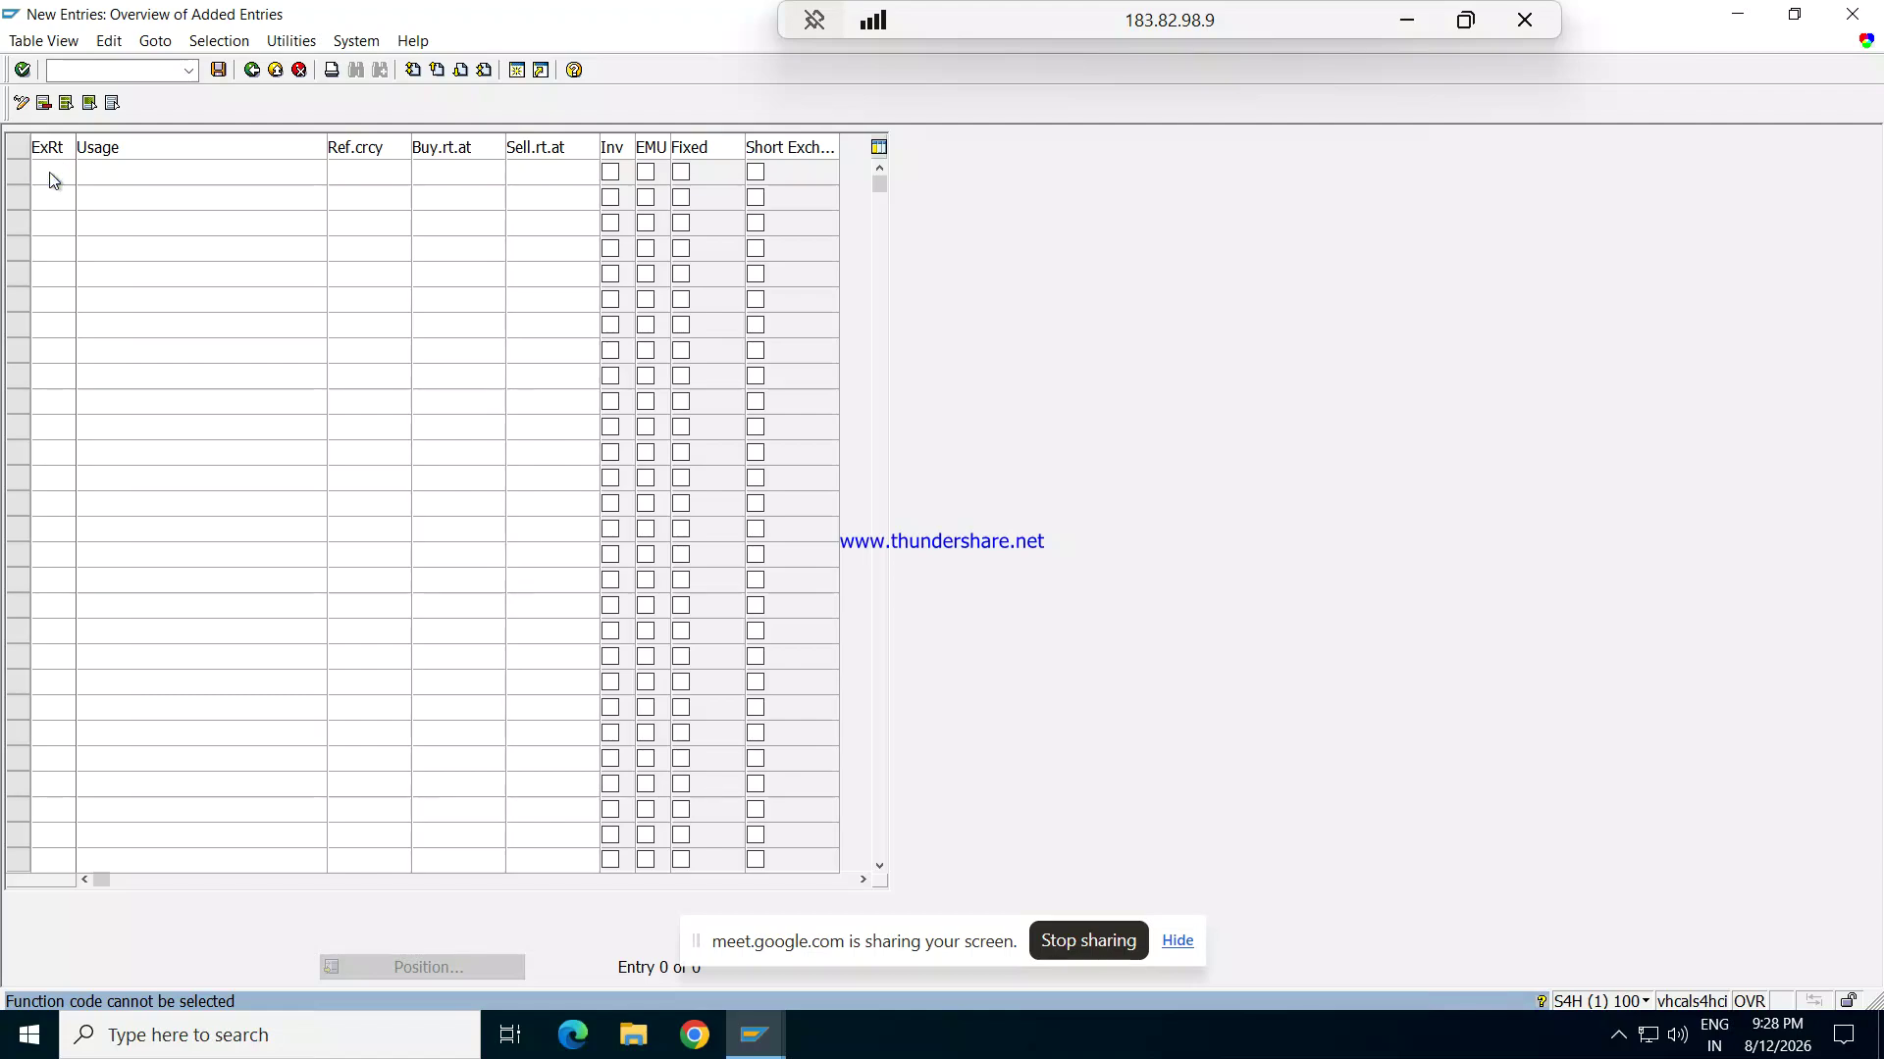
{"action": "type", "text": "REG"}
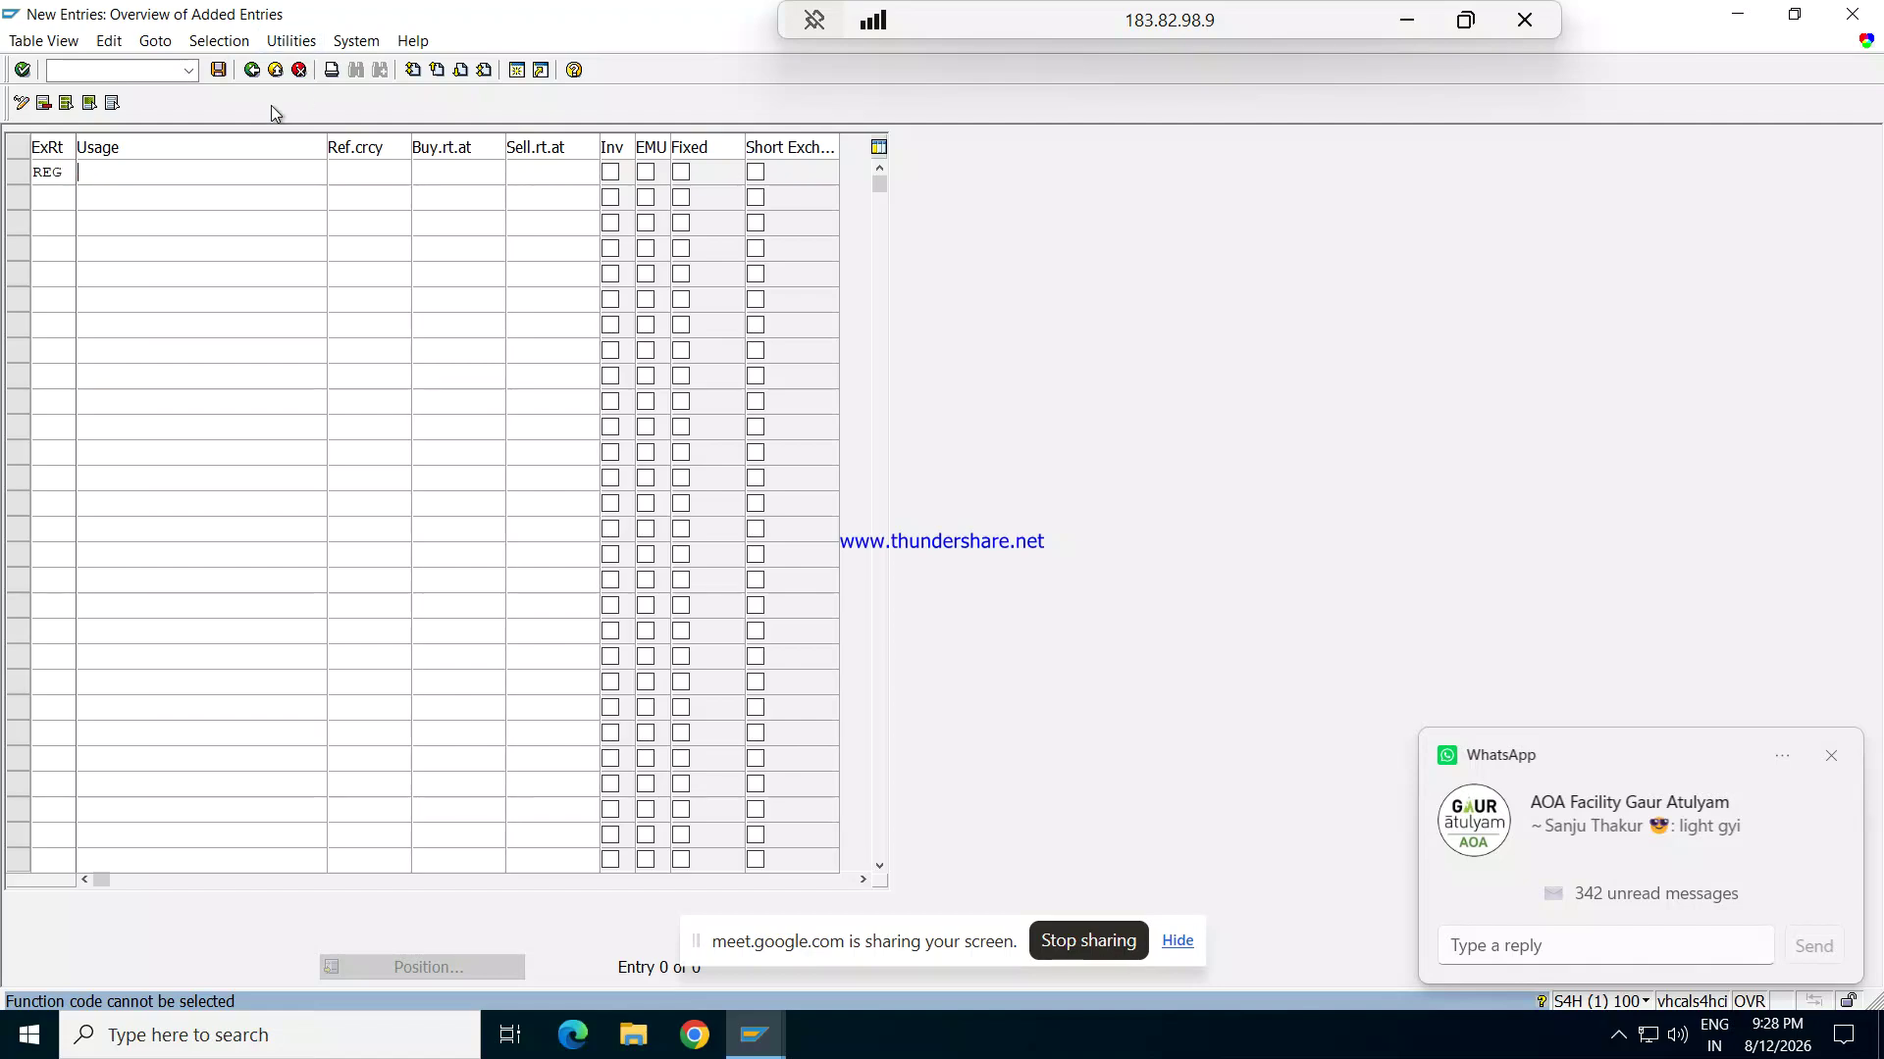
{"action": "key", "text": "Tab"}
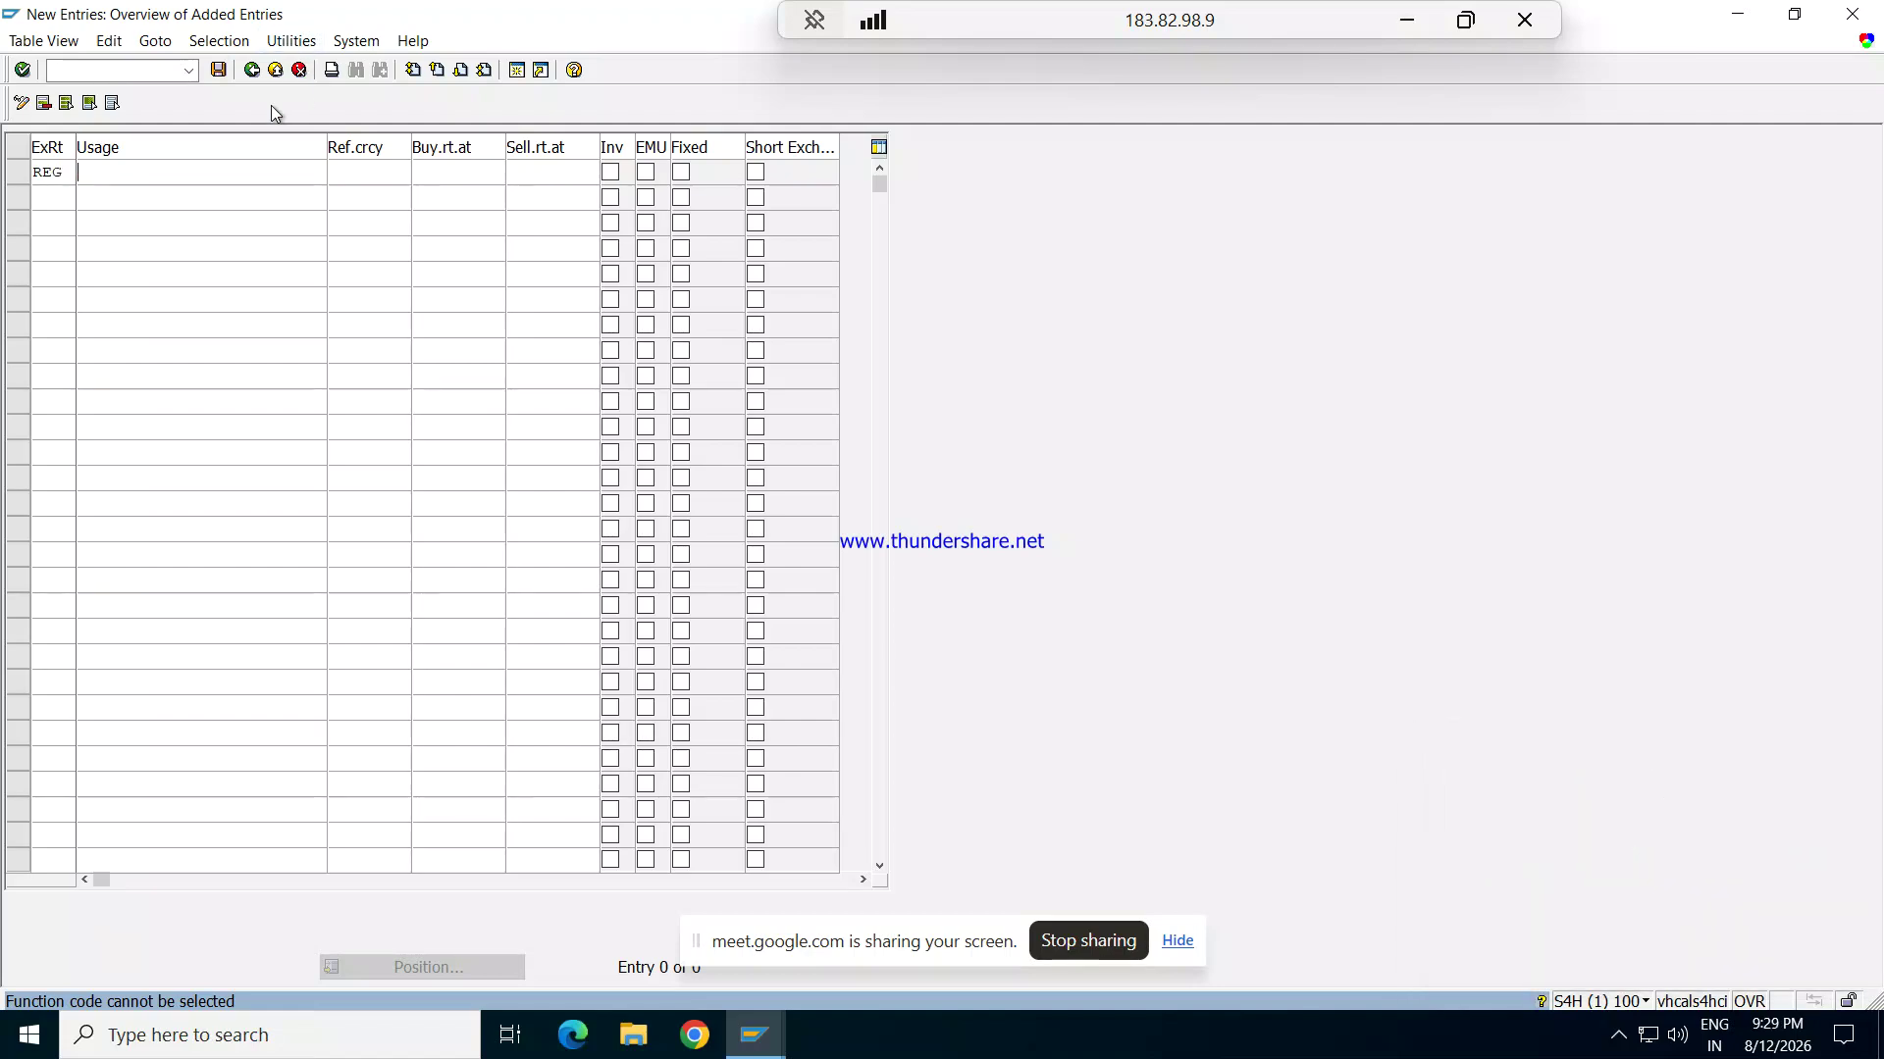
{"action": "type", "text": "b"}
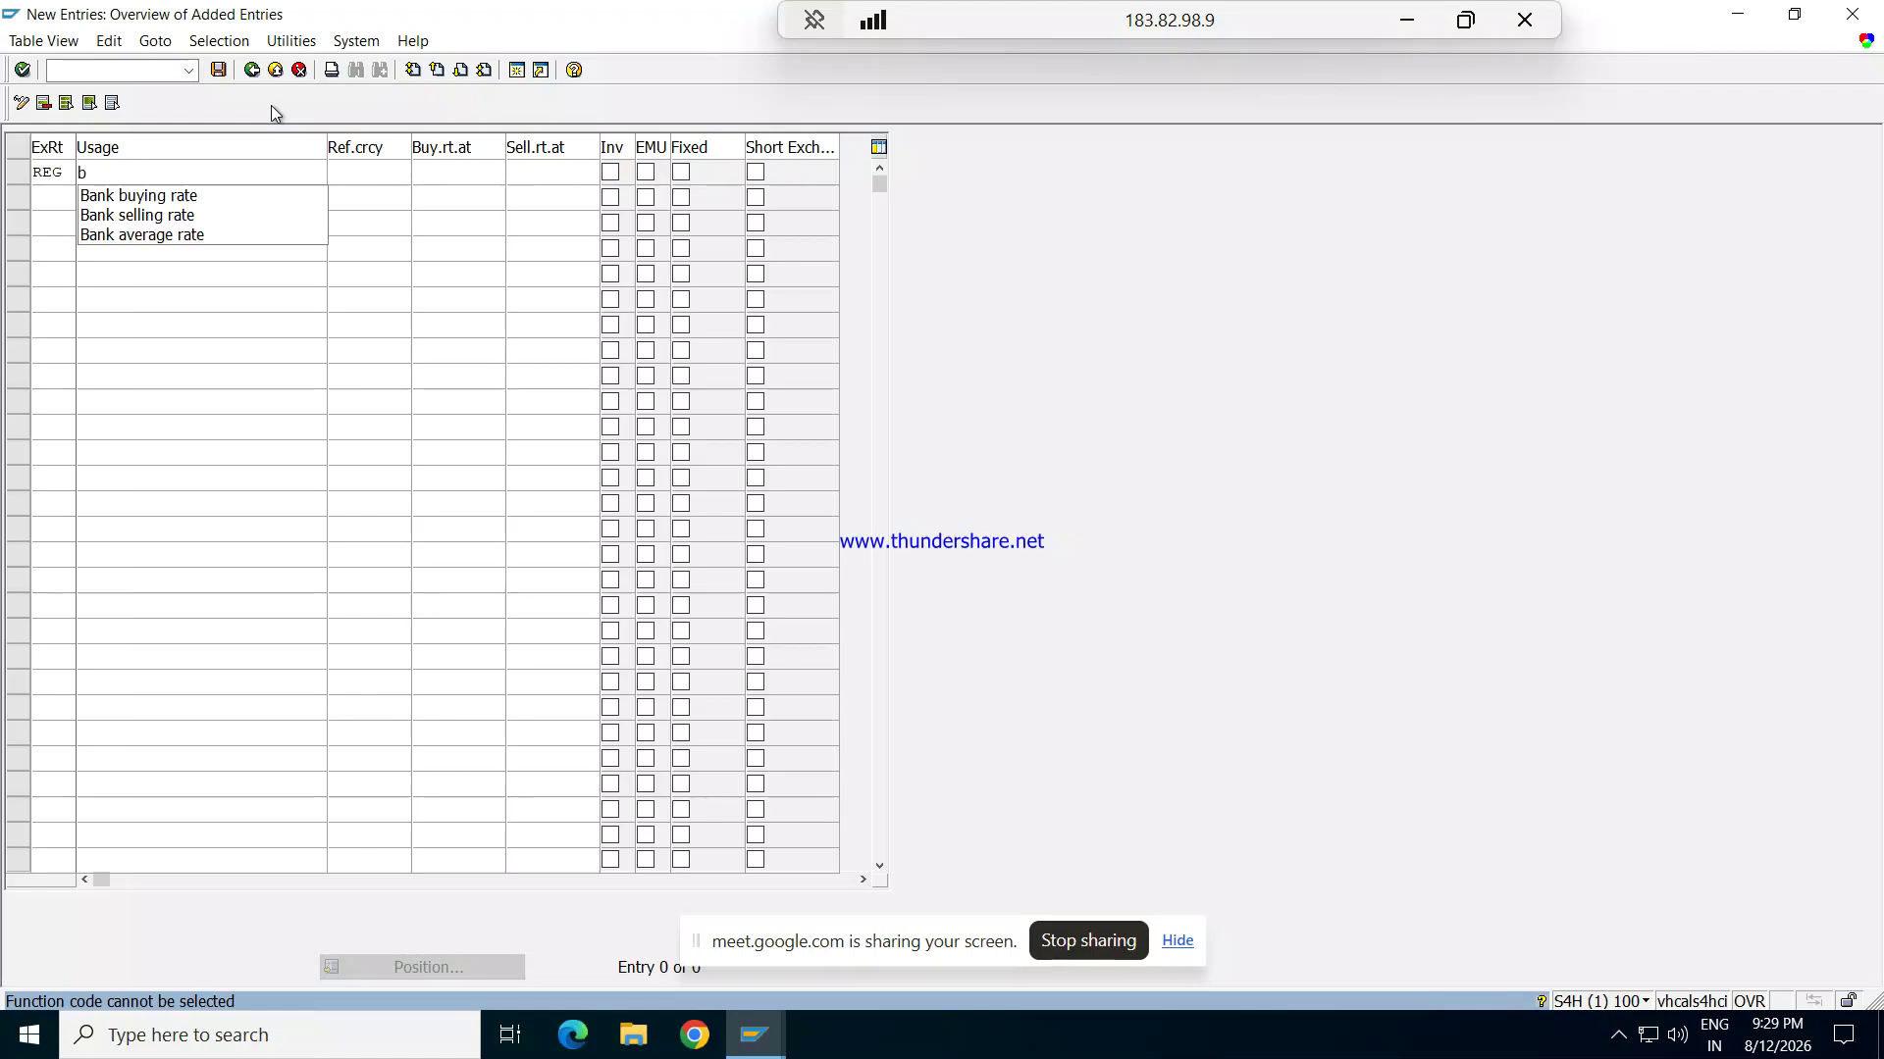
{"action": "key", "text": "Down"}
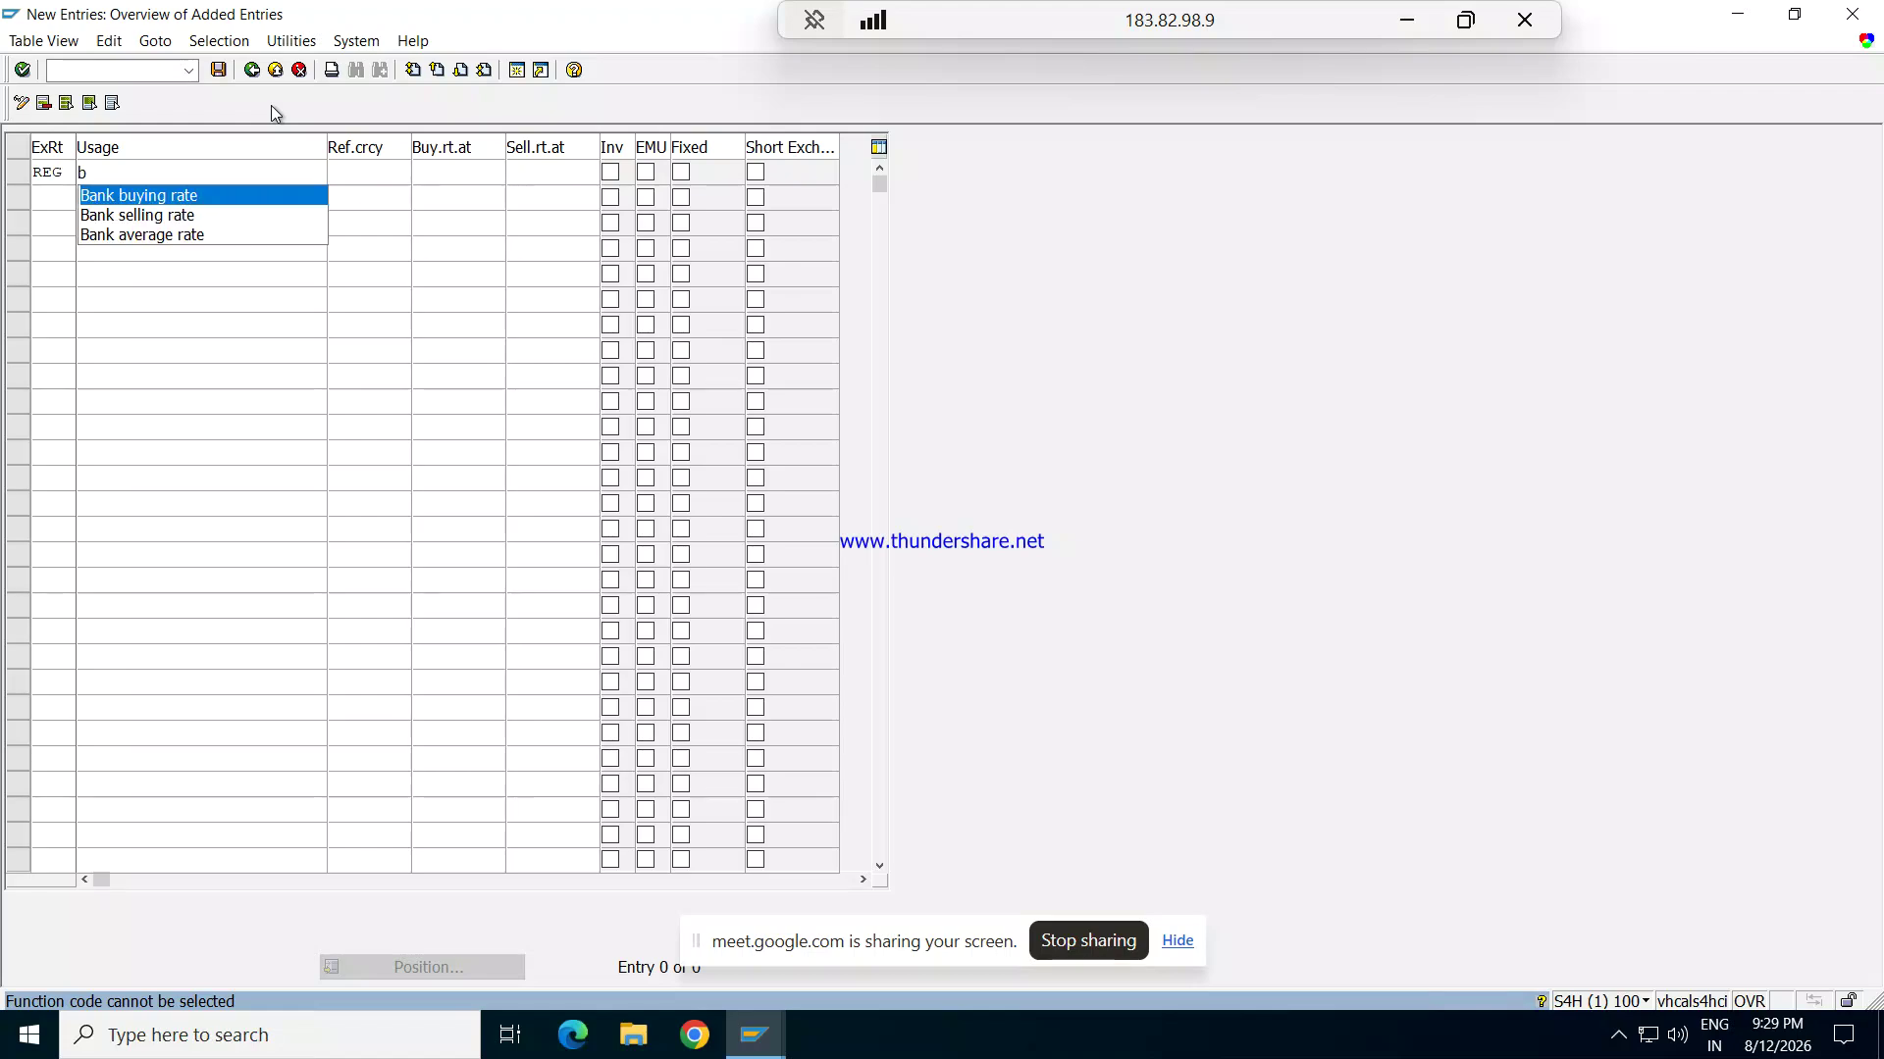
{"action": "key", "text": "Return"}
{"action": "key", "text": "Tab"}
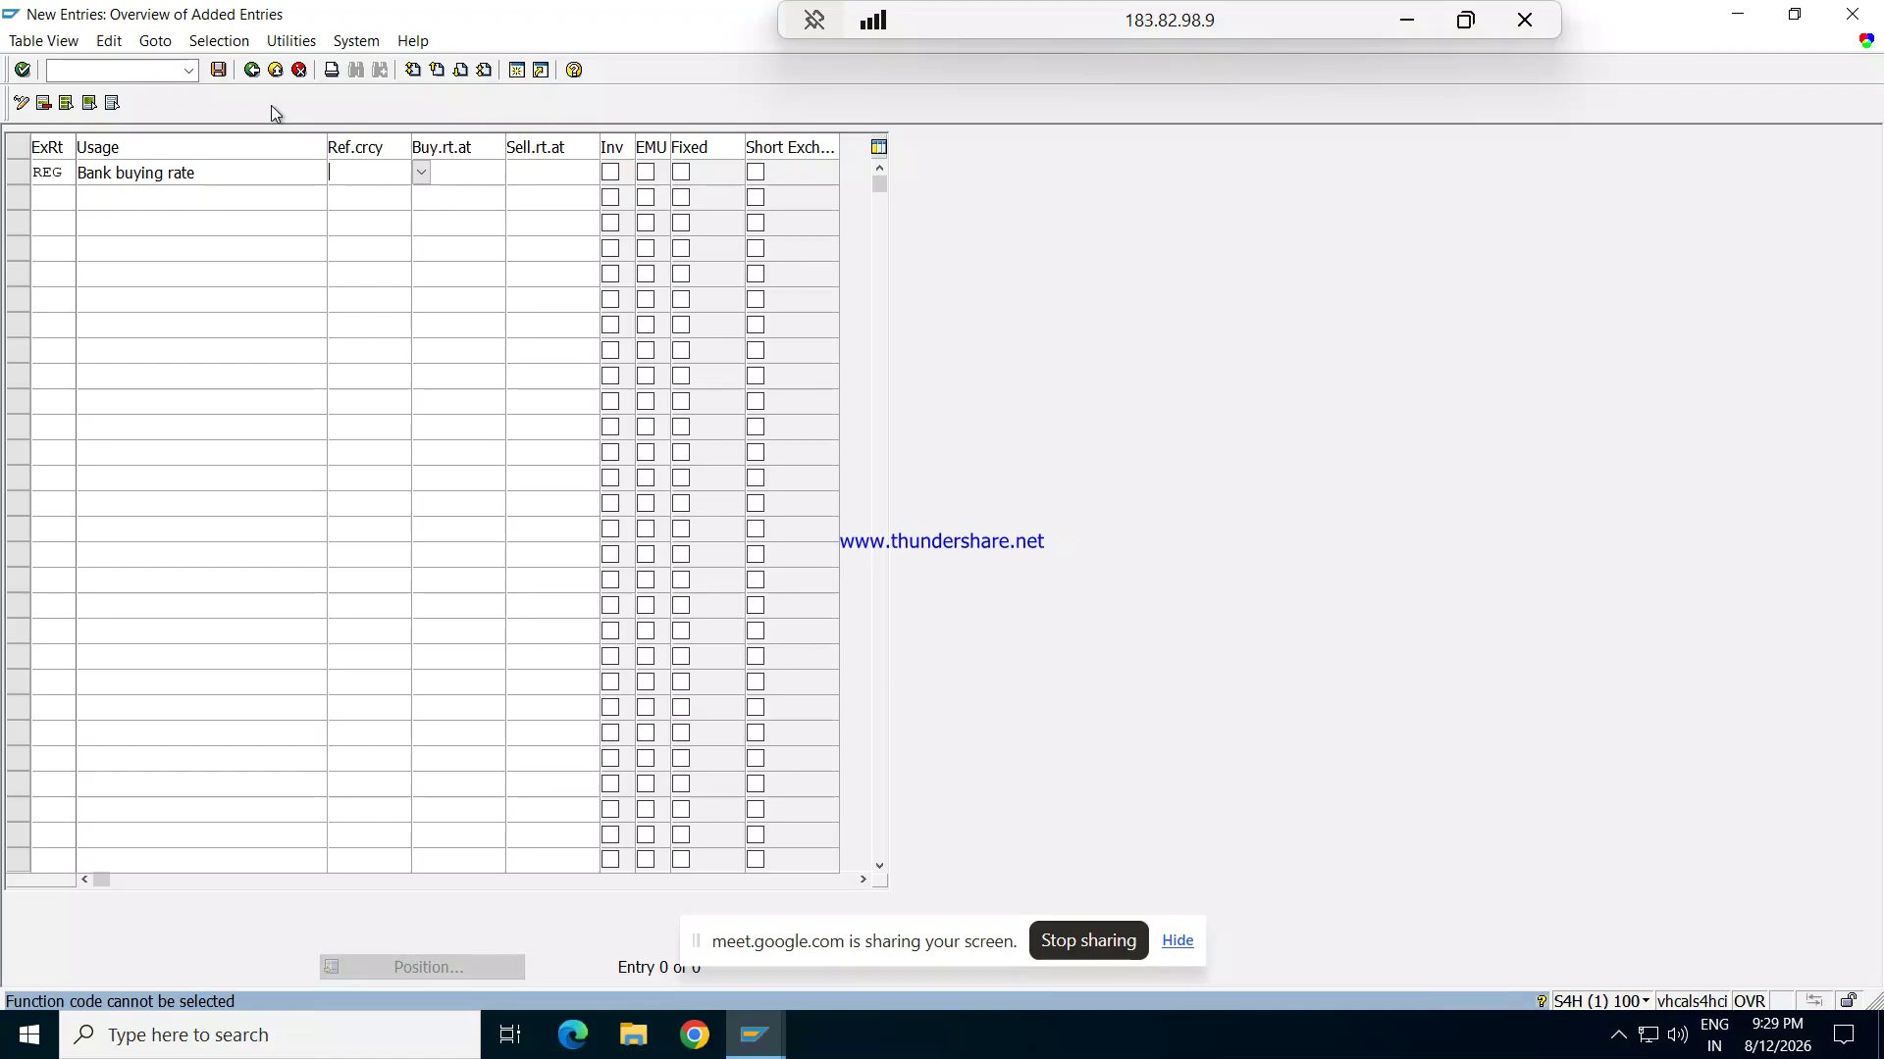
Step: Add exchange rate type REB with usage Bank Selling rate
{"action": "left_click", "coordinate": [70, 194]}
{"action": "type", "text": "RE"}
{"action": "type", "text": "BAN"}
{"action": "key", "text": "BackSpace"}
{"action": "key", "text": "BackSpace"}
{"action": "type", "text": "ank"}
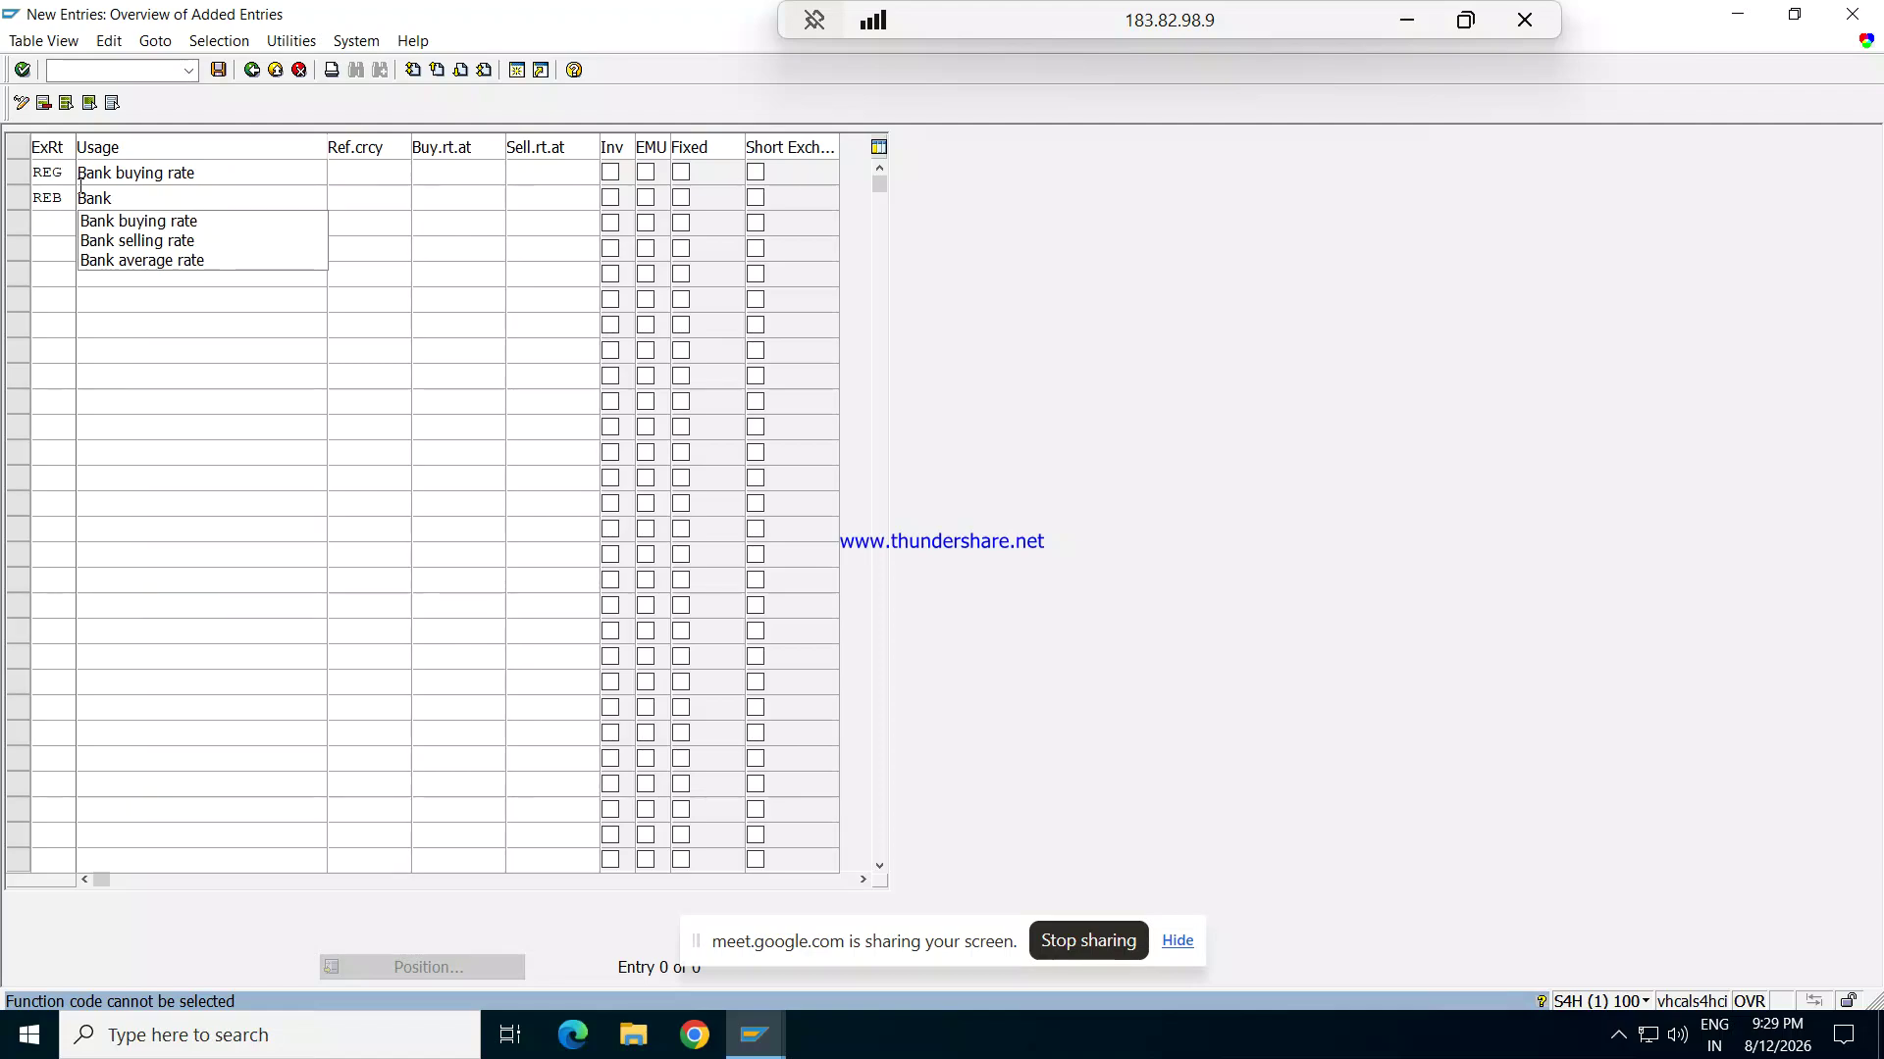
{"action": "type", "text": " s"}
{"action": "key", "text": "BackSpace"}
{"action": "type", "text": "Selling r"}
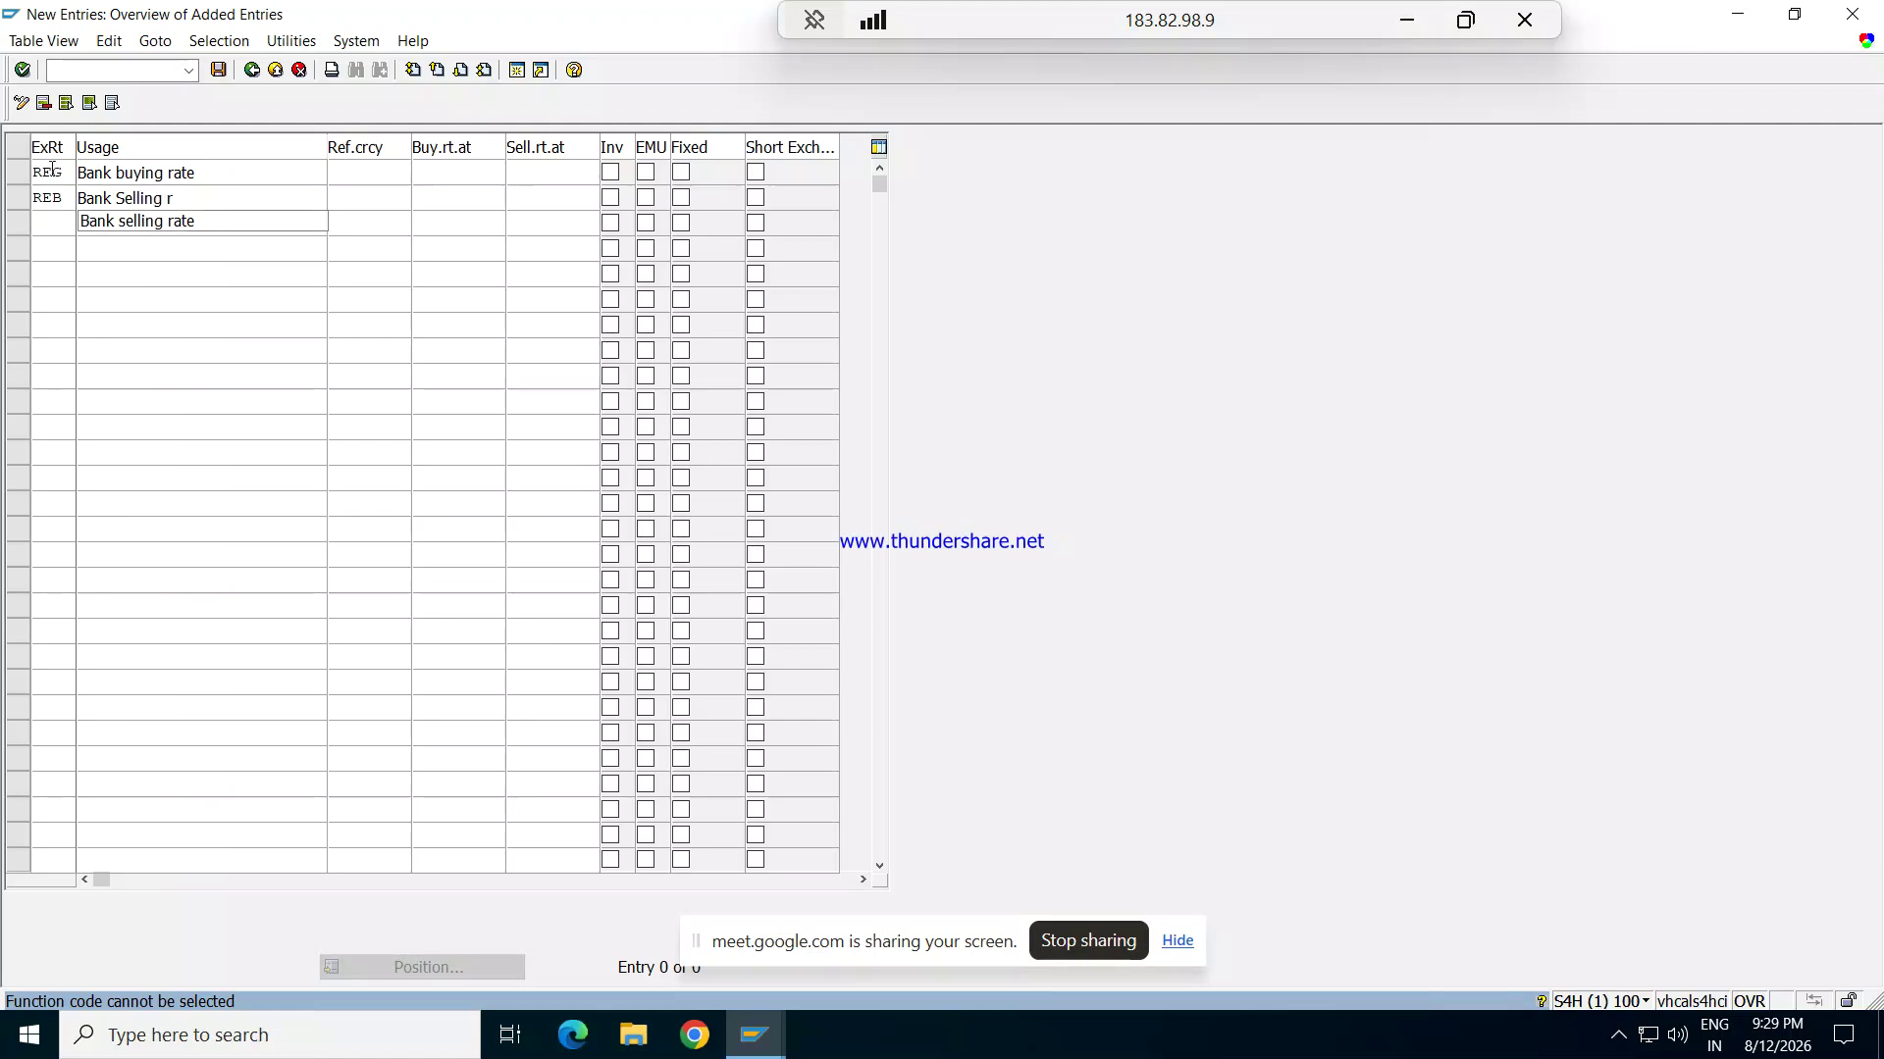
{"action": "type", "text": "ate"}
{"action": "key", "text": "Tab"}
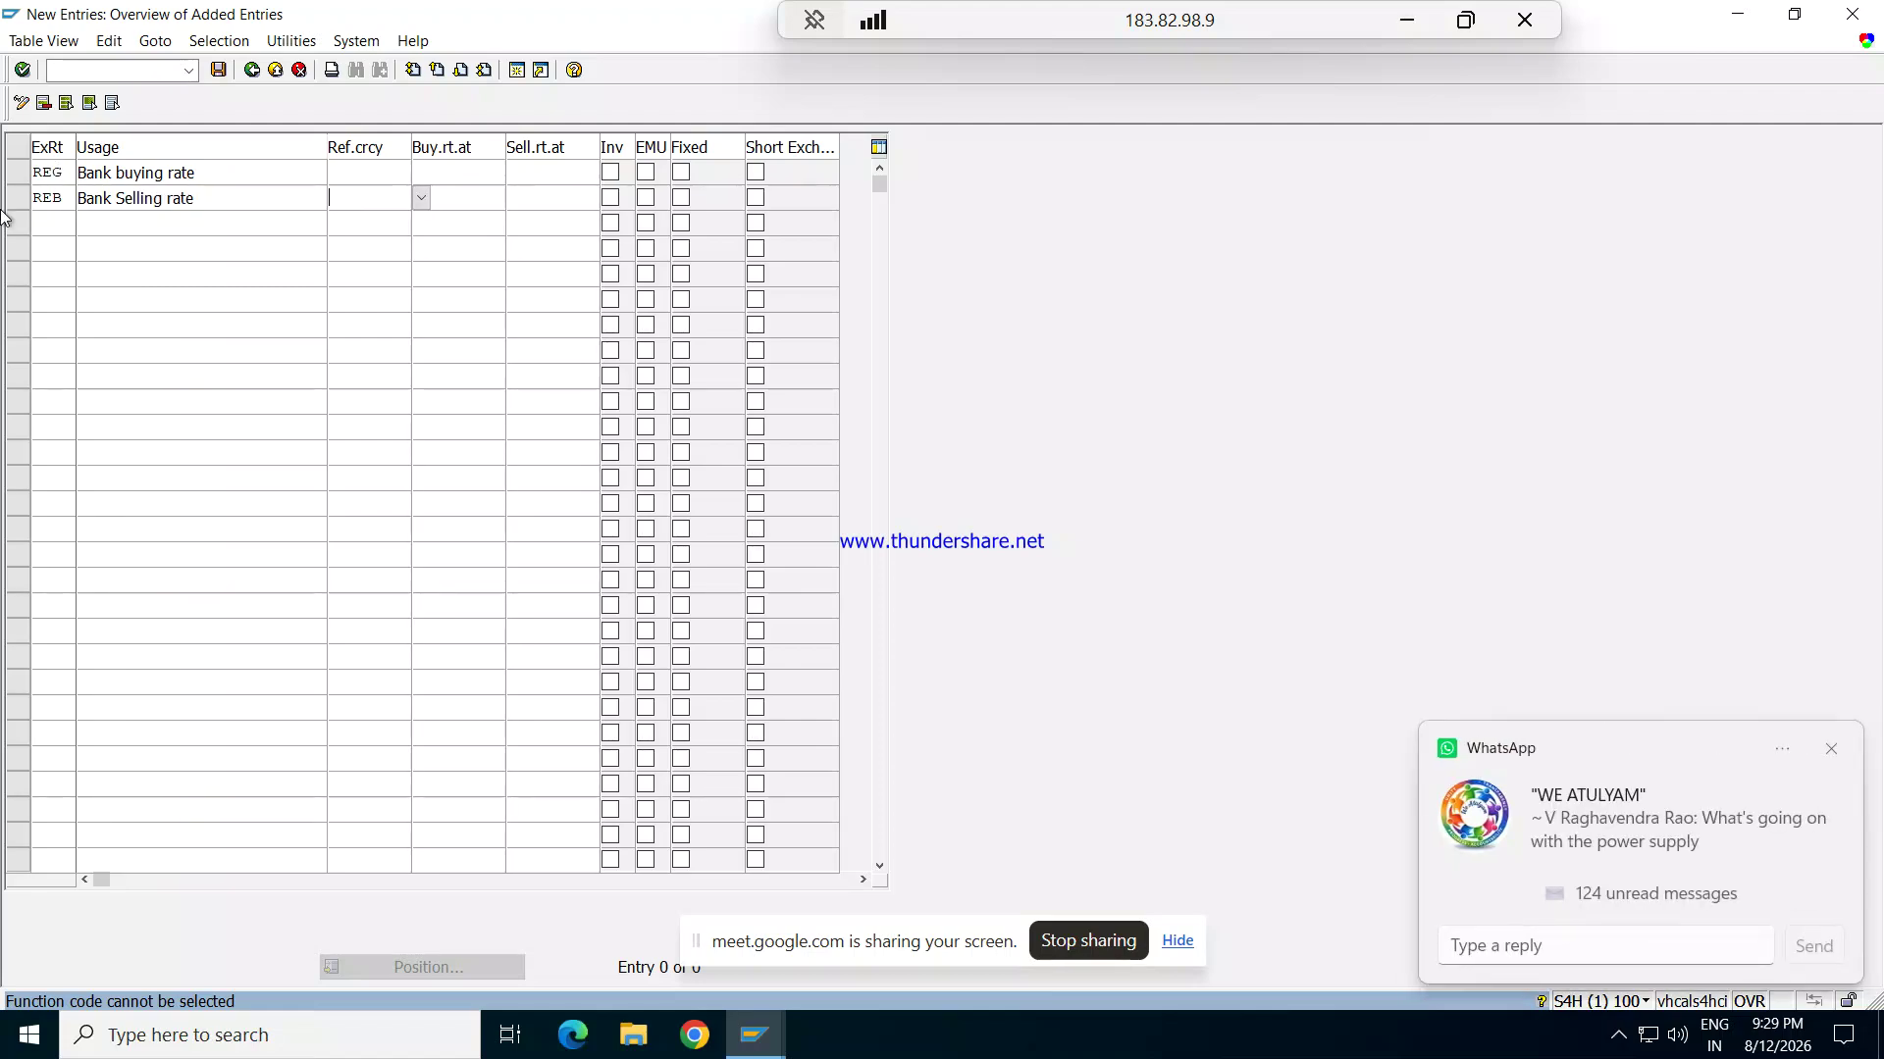
Step: Add REM with usage Bank average rate, flag it as inverted, and save
{"action": "left_click", "coordinate": [55, 223]}
{"action": "type", "text": "REM"}
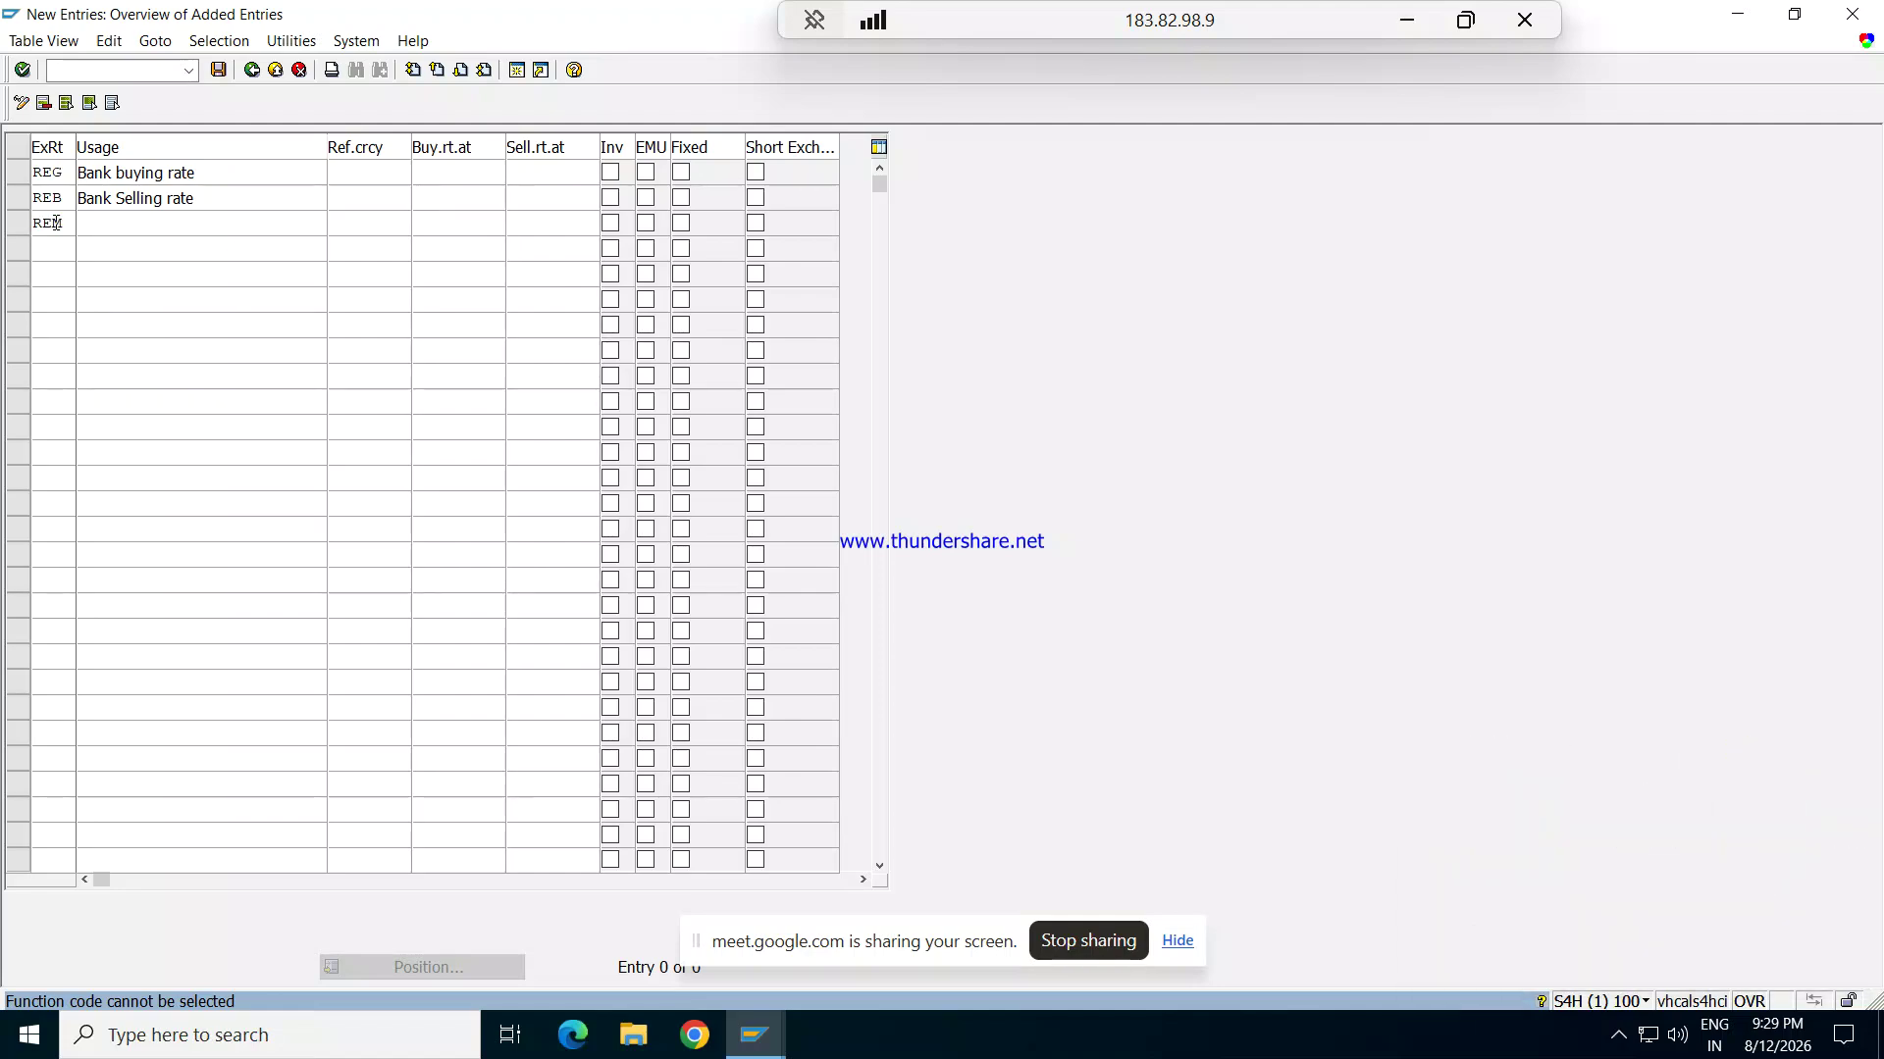
{"action": "type", "text": "B"}
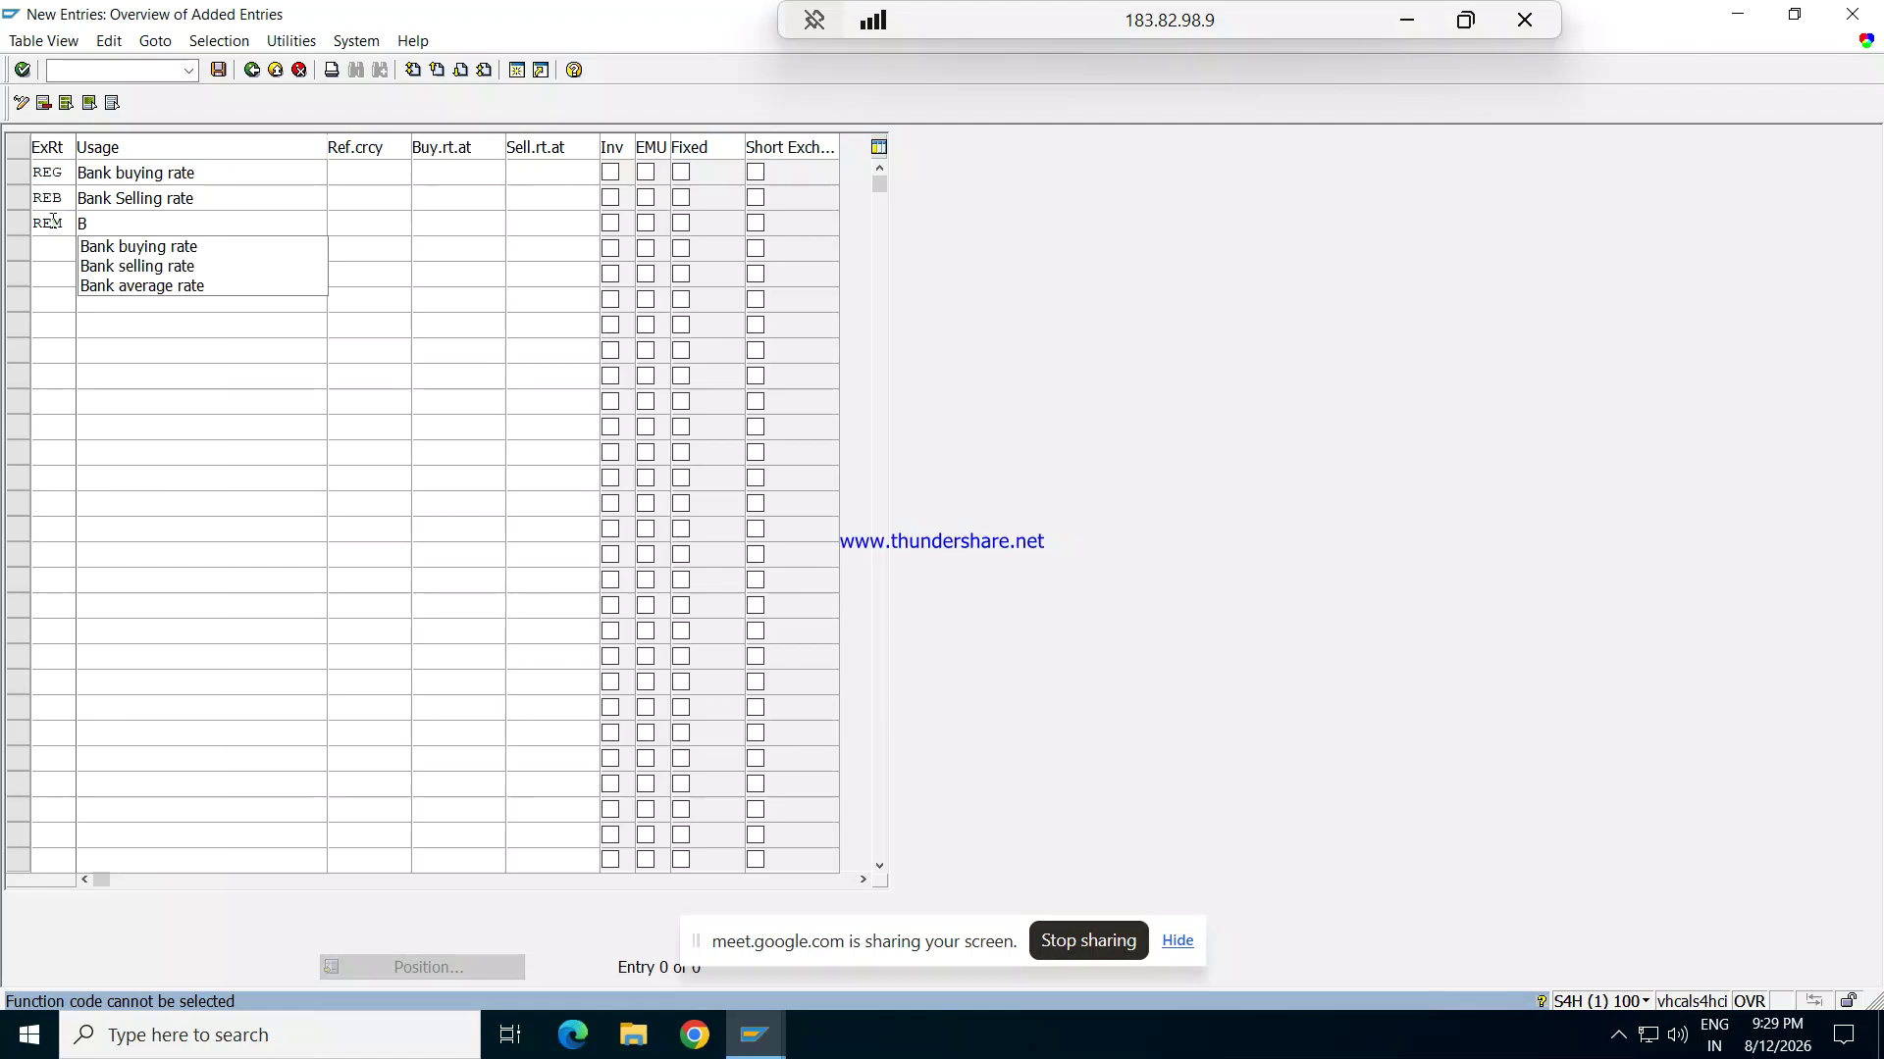
{"action": "key", "text": "Down"}
{"action": "key", "text": "Down"}
{"action": "key", "text": "Down"}
{"action": "key", "text": "Return"}
{"action": "key", "text": "Tab"}
{"action": "key", "text": "Tab"}
{"action": "key", "text": "Tab"}
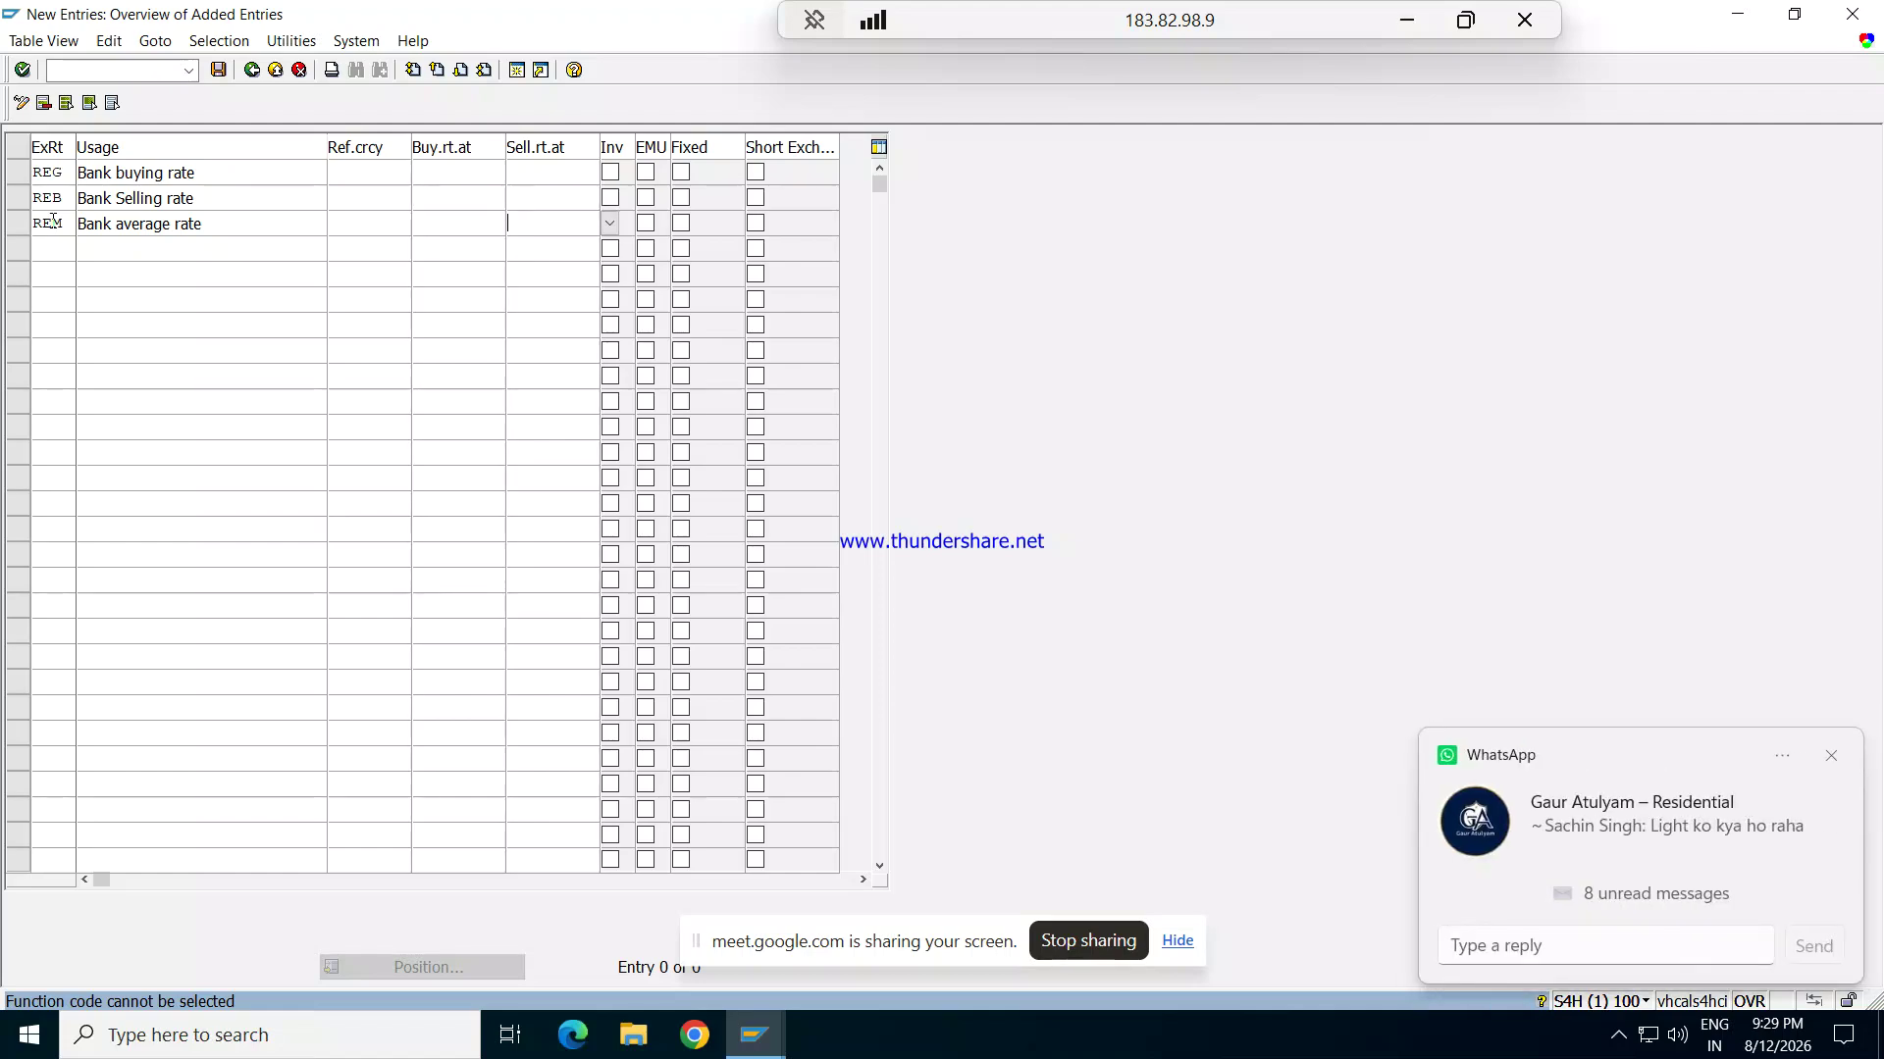
{"action": "left_click", "coordinate": [417, 217]}
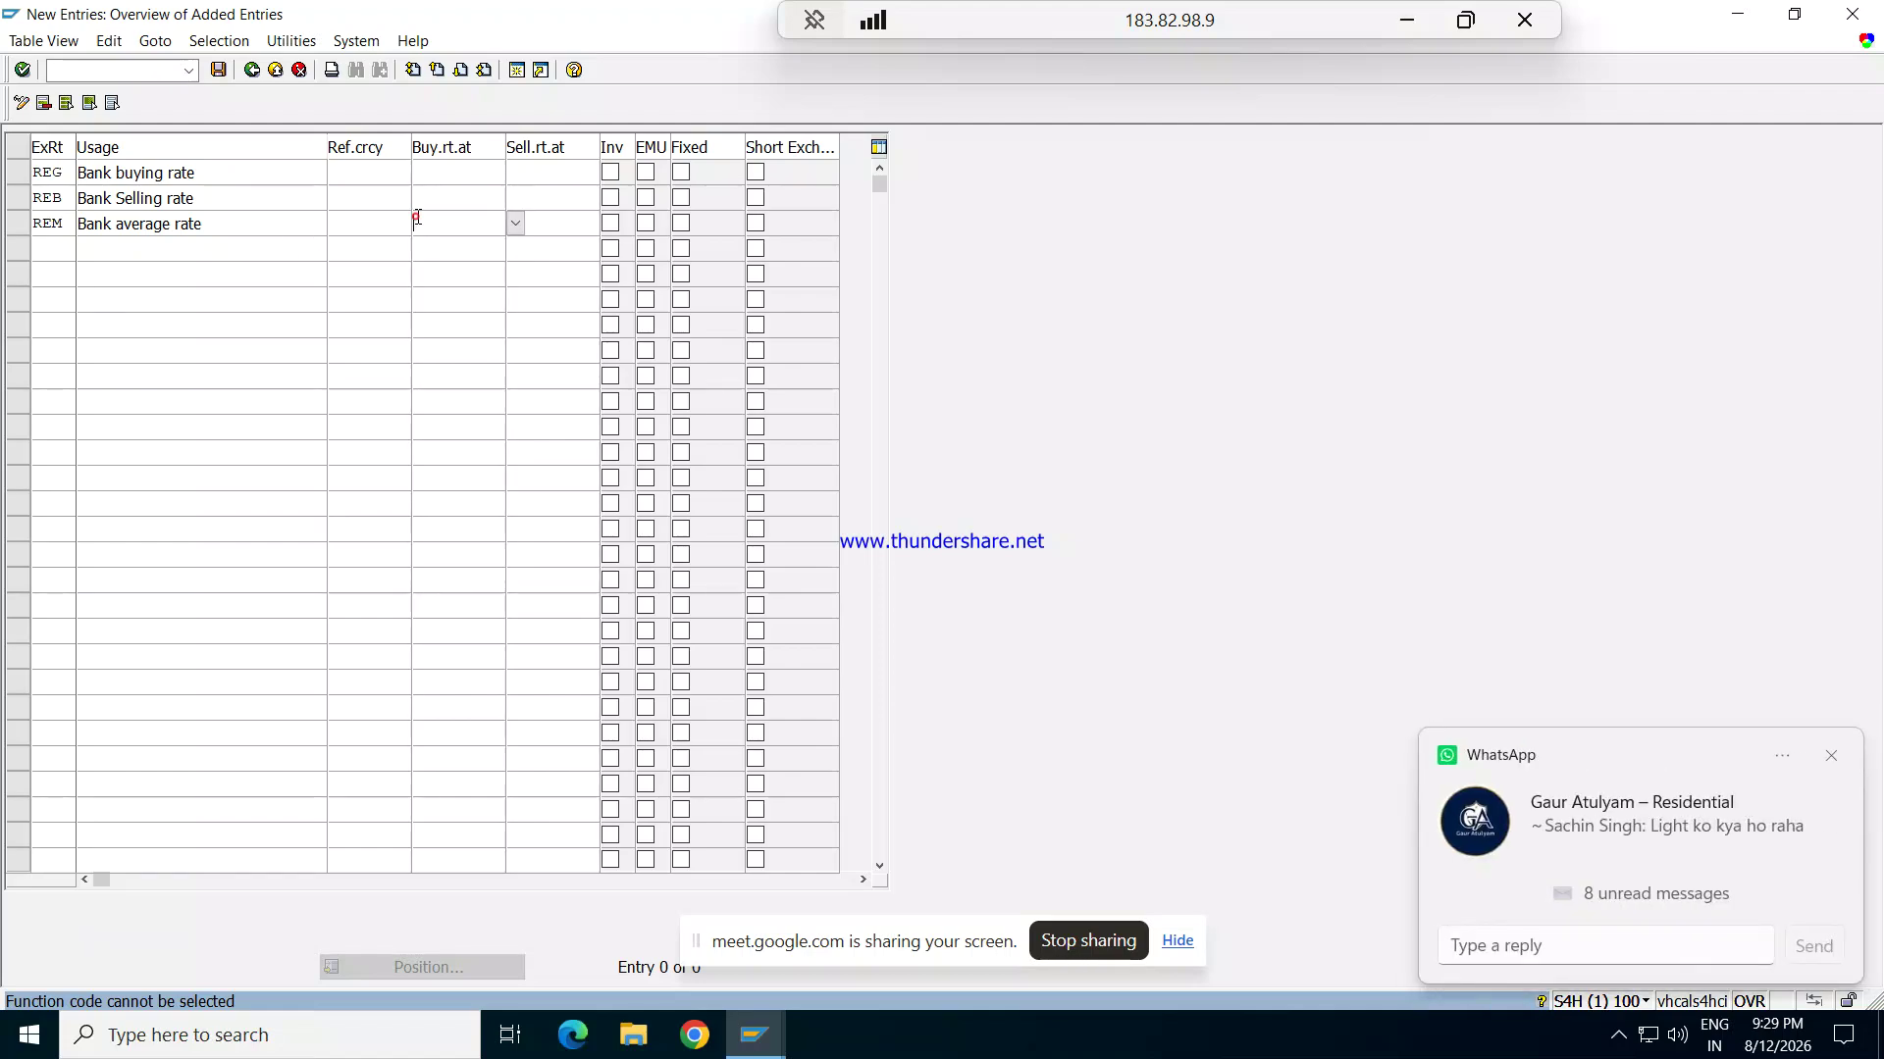
{"action": "left_click", "coordinate": [614, 222]}
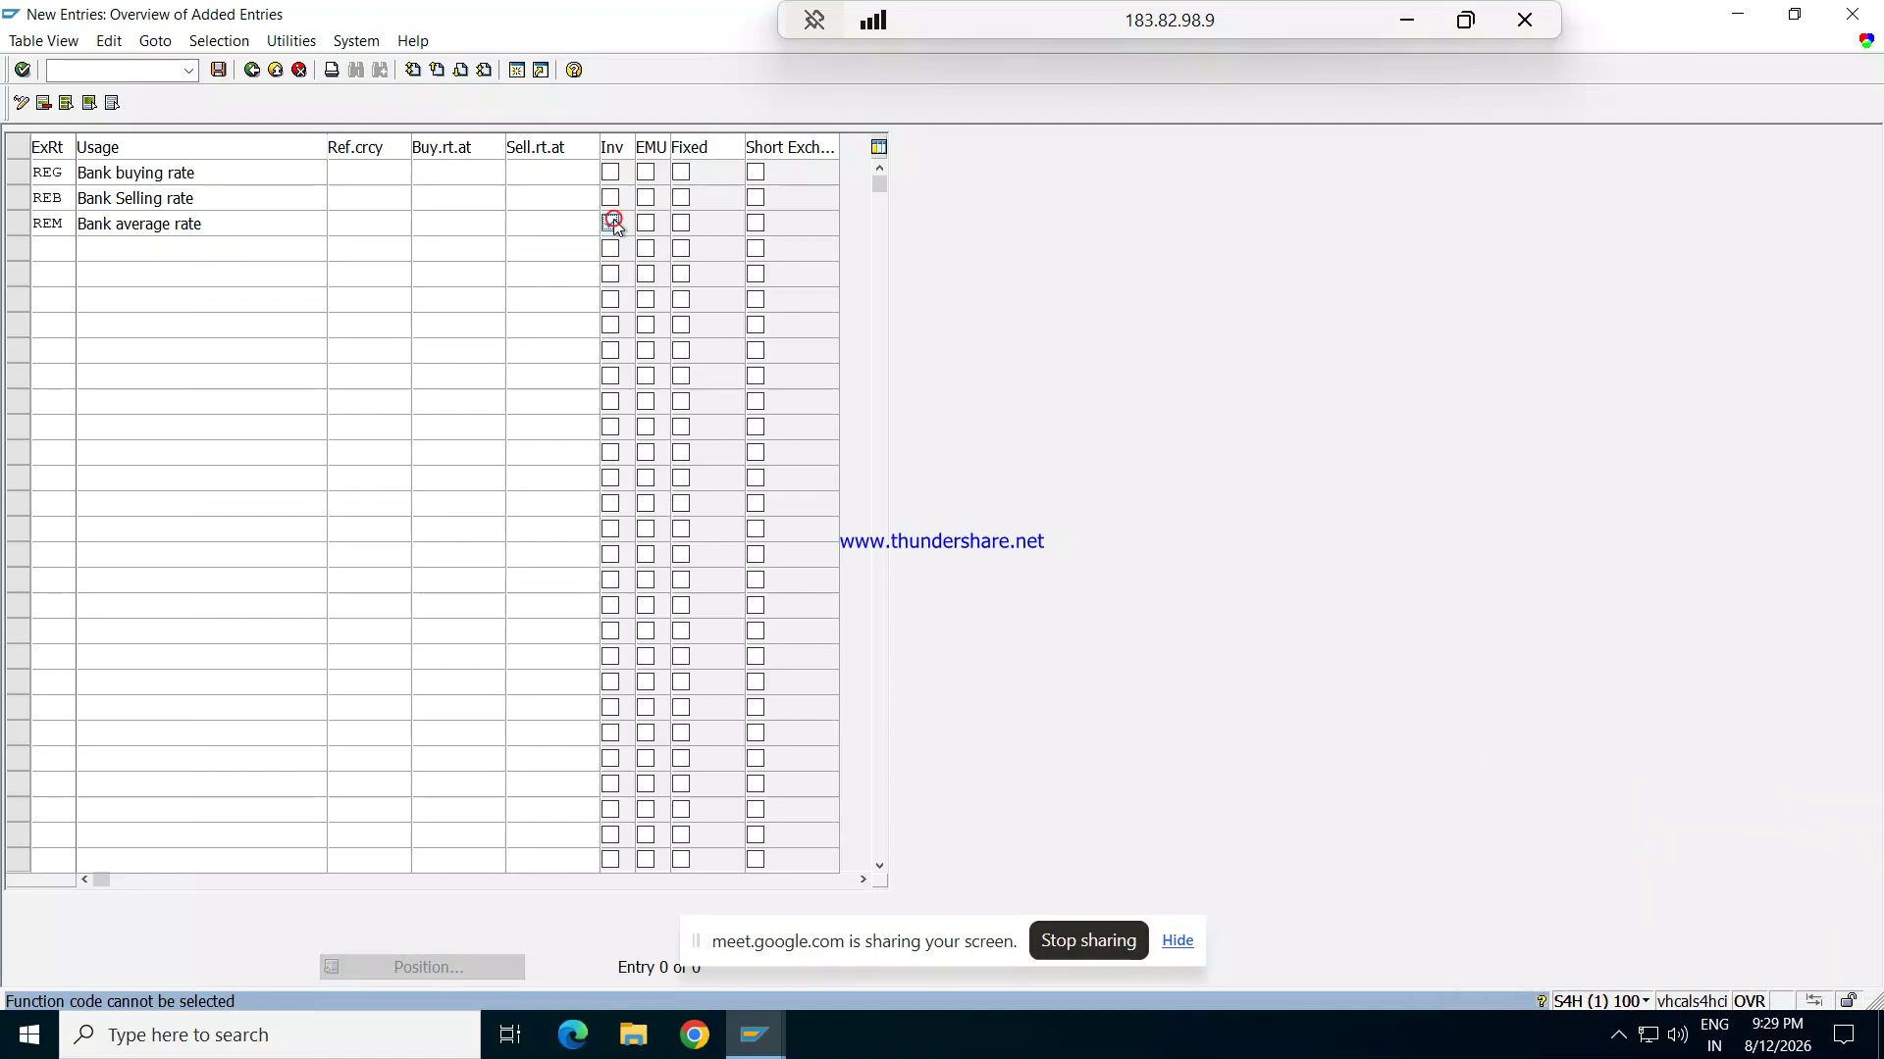
{"action": "left_click", "coordinate": [219, 69]}
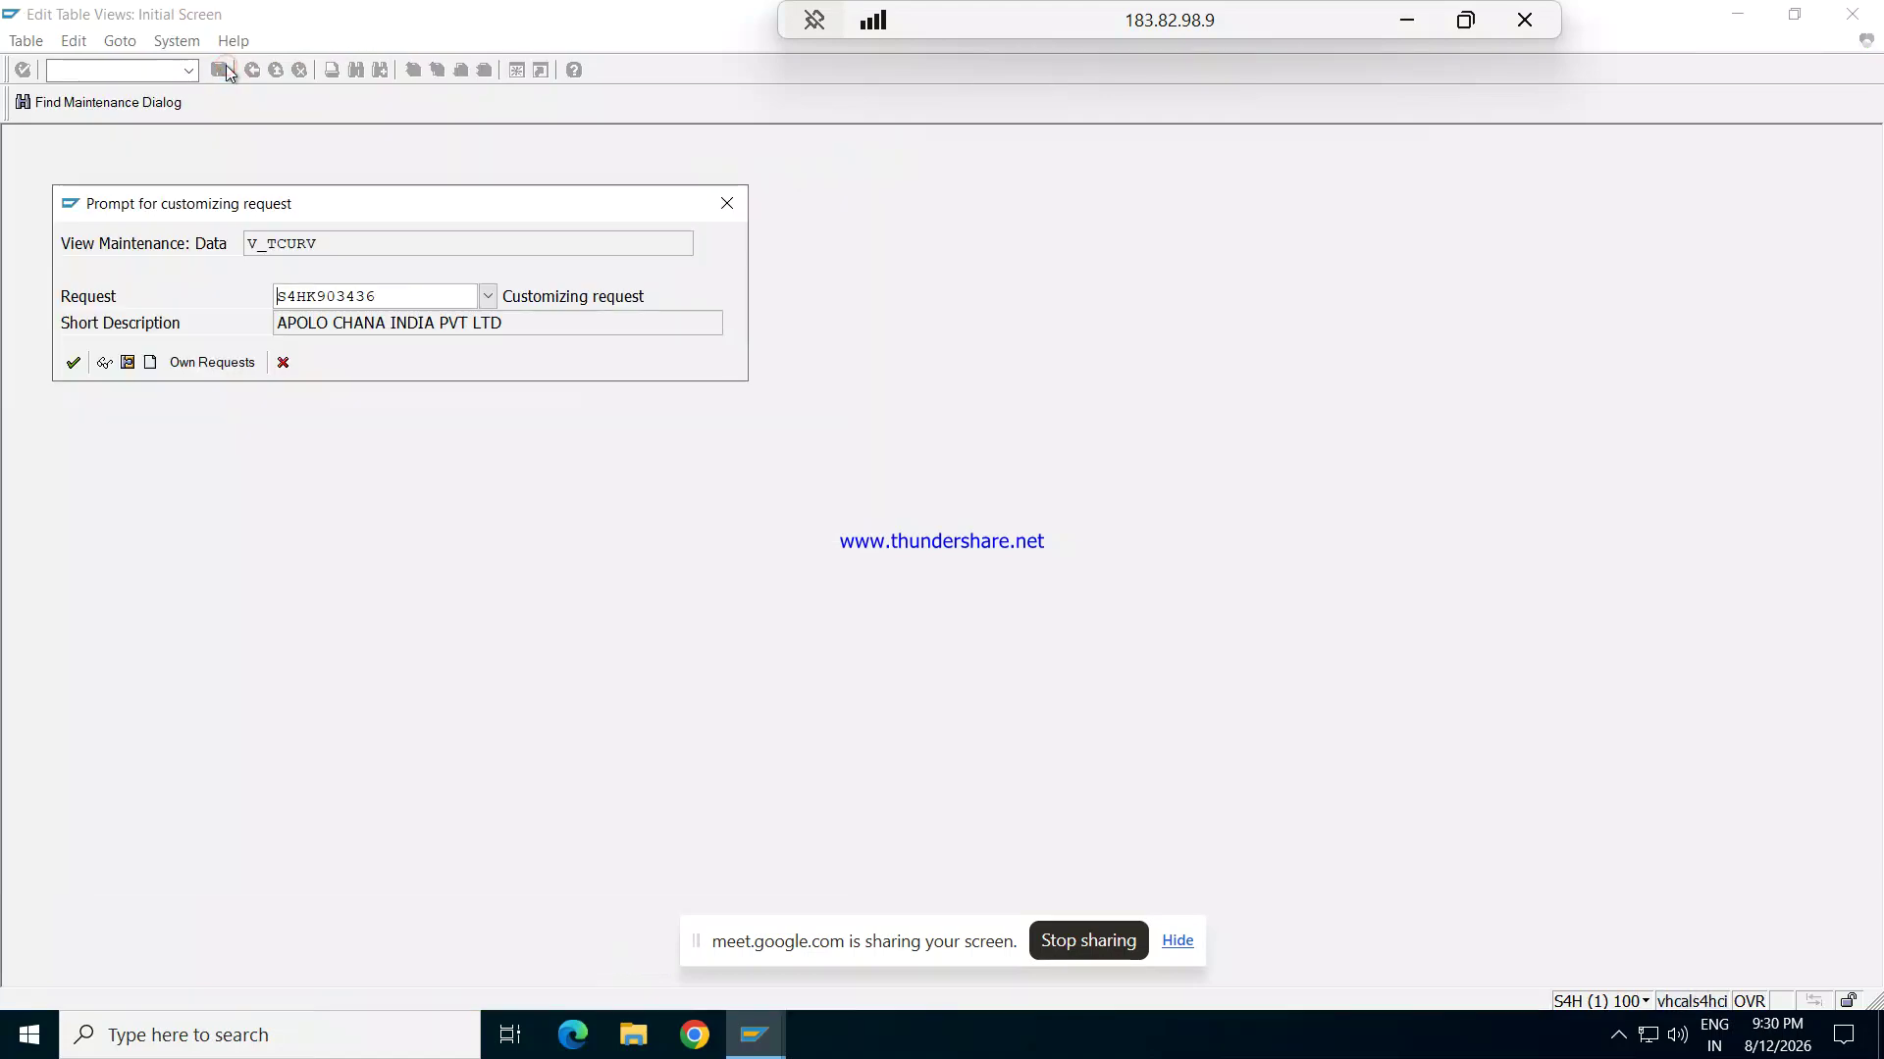
Step: Confirm the customizing request and go back to SAP Easy Access
{"action": "left_click", "coordinate": [70, 363]}
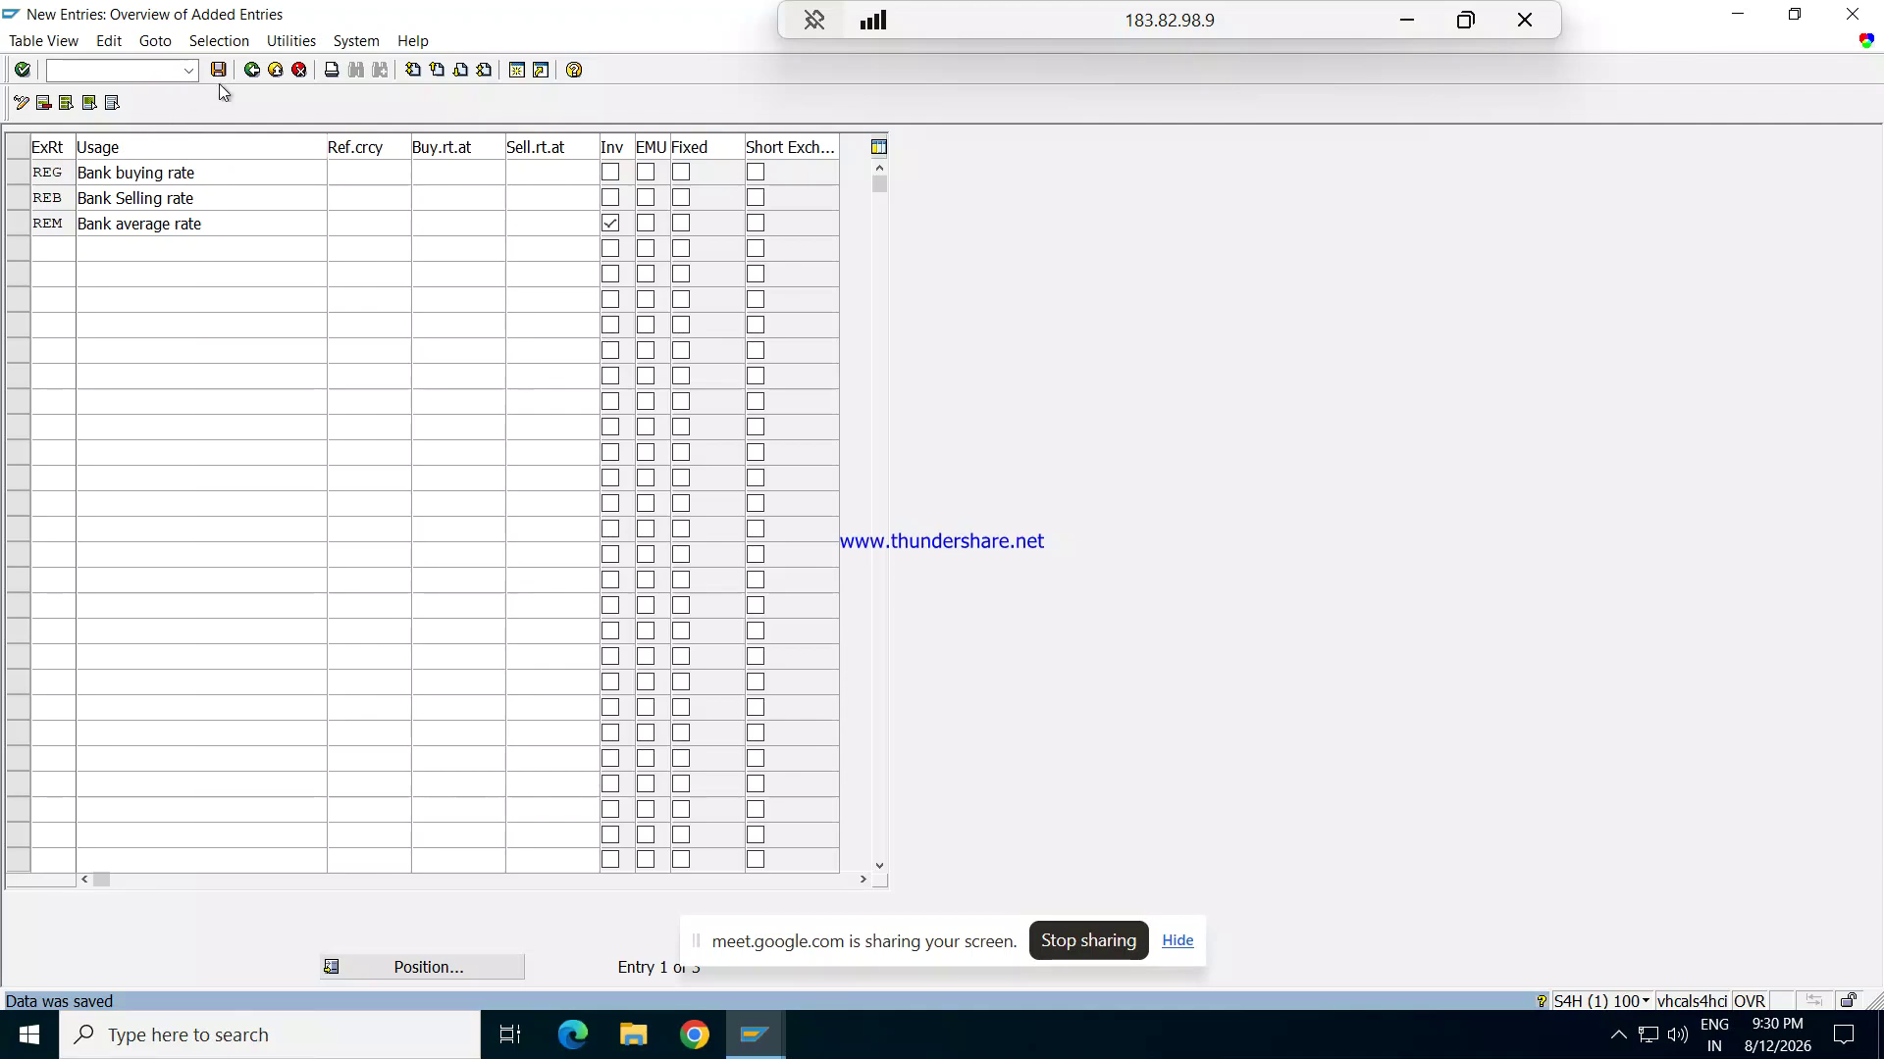
{"action": "left_click", "coordinate": [252, 71]}
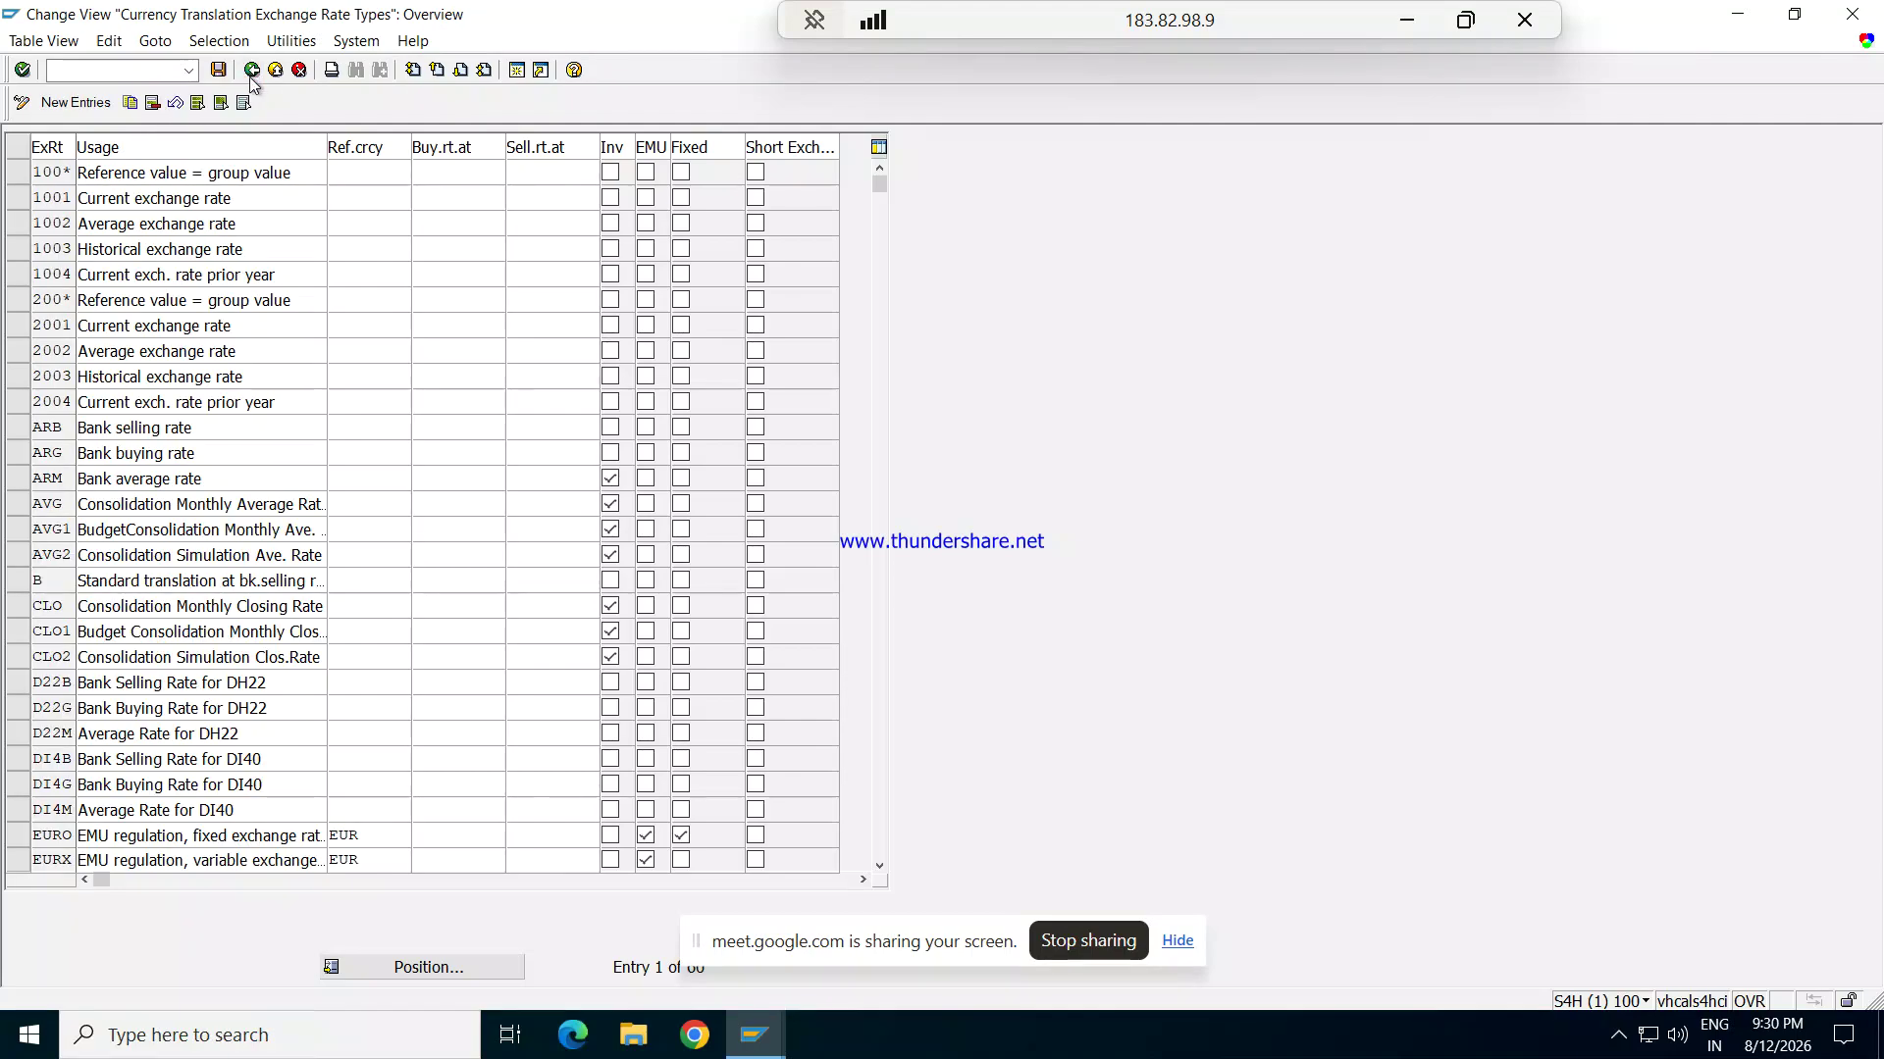
{"action": "left_click", "coordinate": [252, 71]}
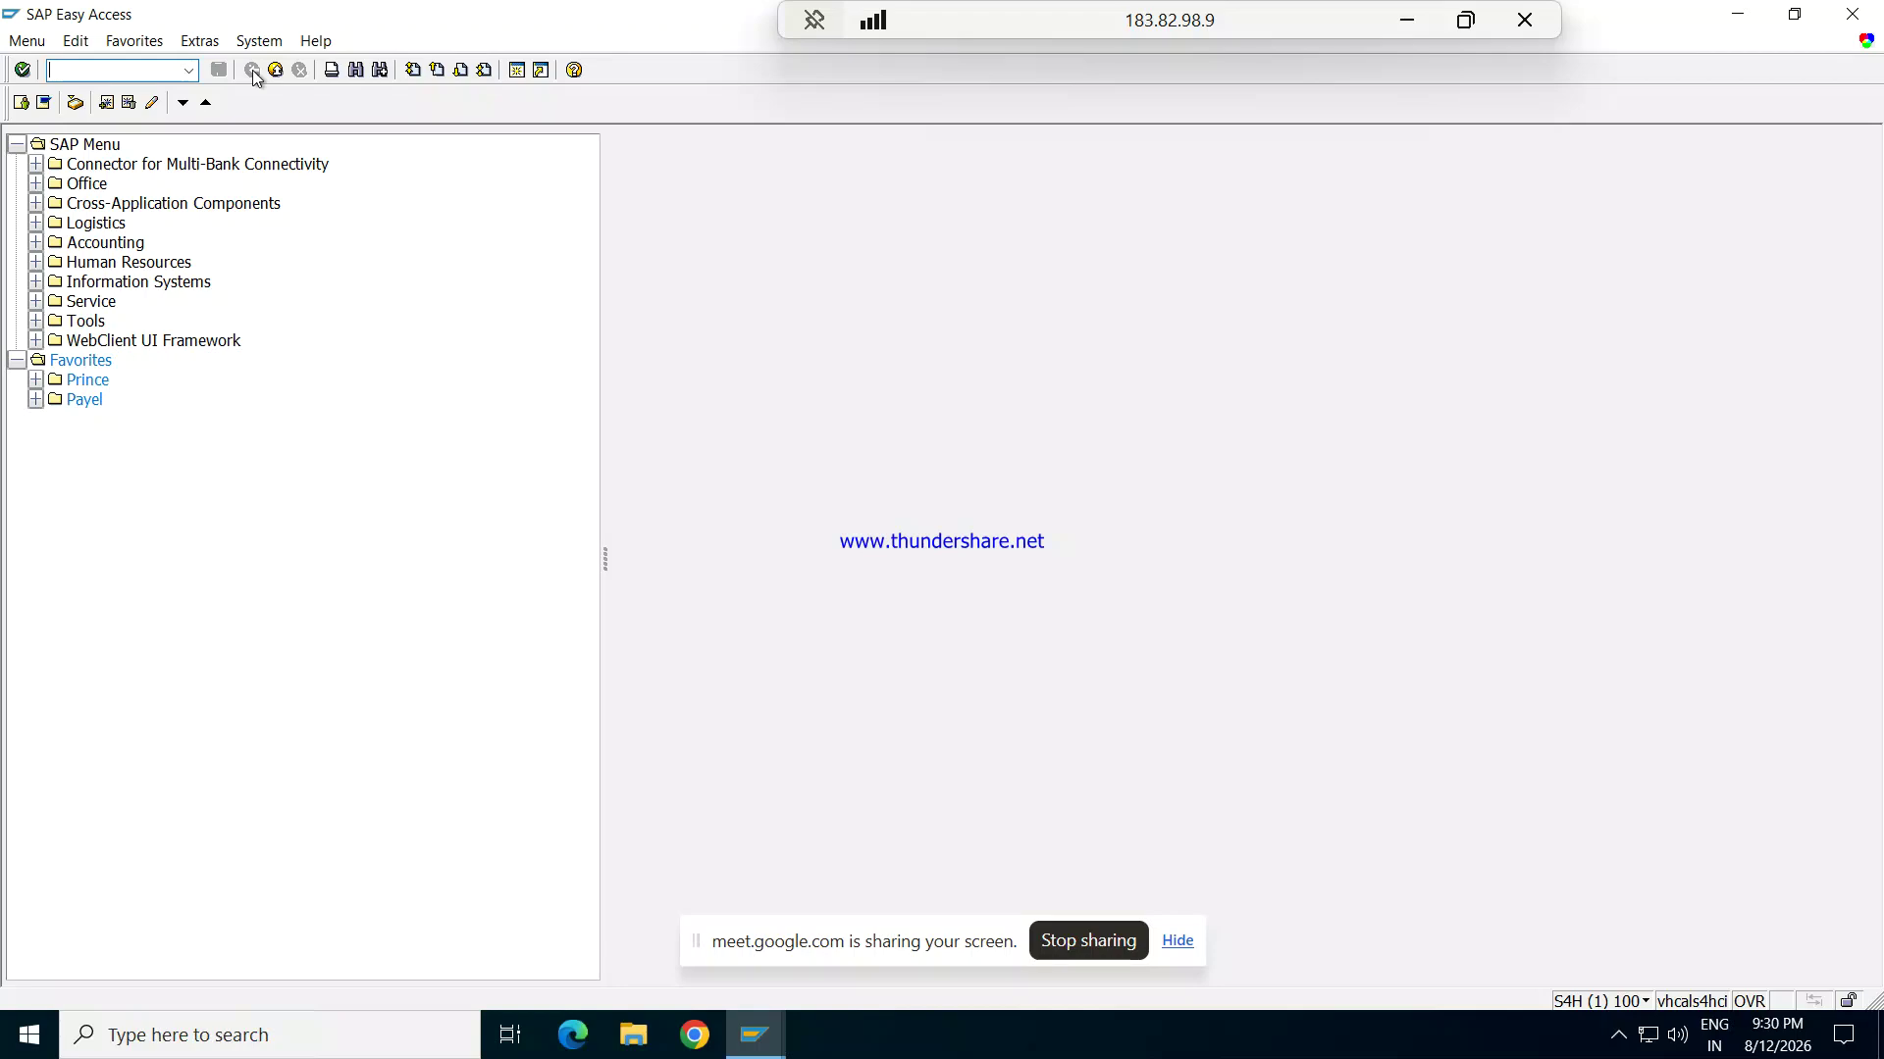
Step: Open translation ratios via OBBS, accept the warning, and start New Entries
{"action": "type", "text": "obbs"}
{"action": "key", "text": "Return"}
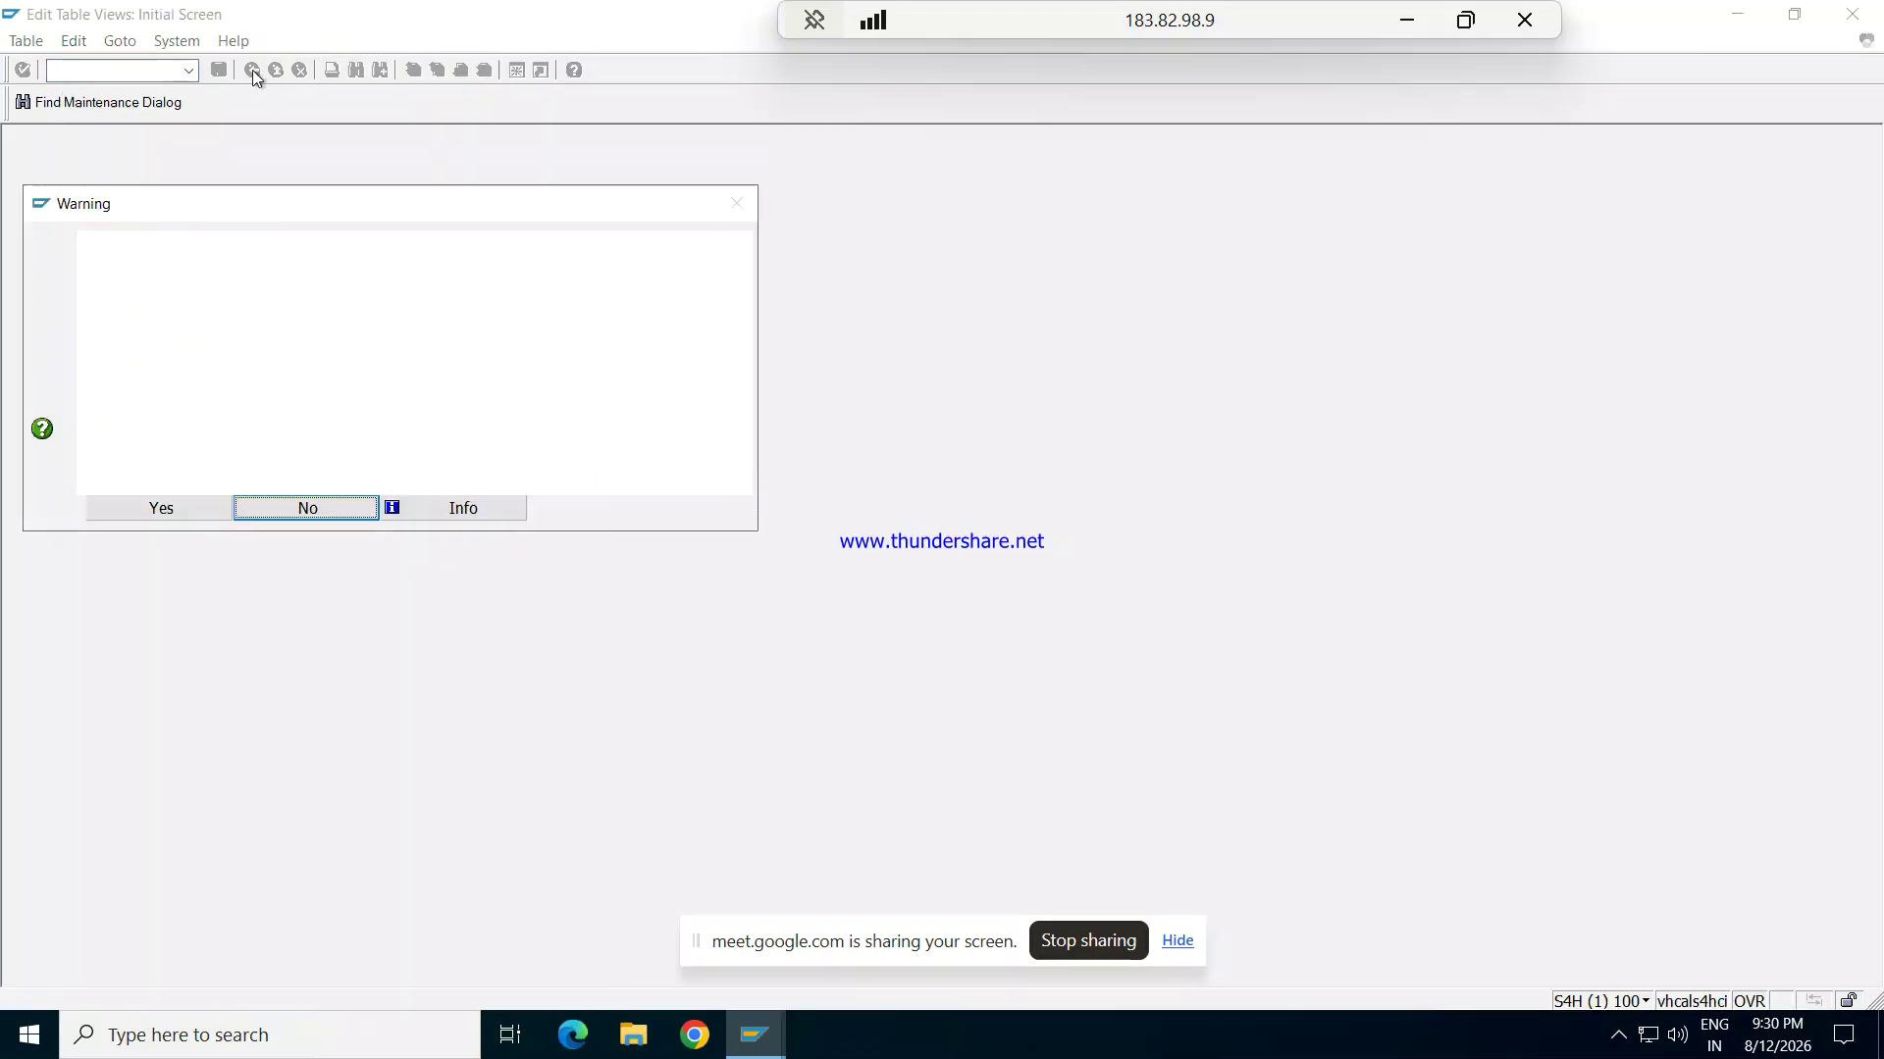
{"action": "left_click", "coordinate": [167, 508]}
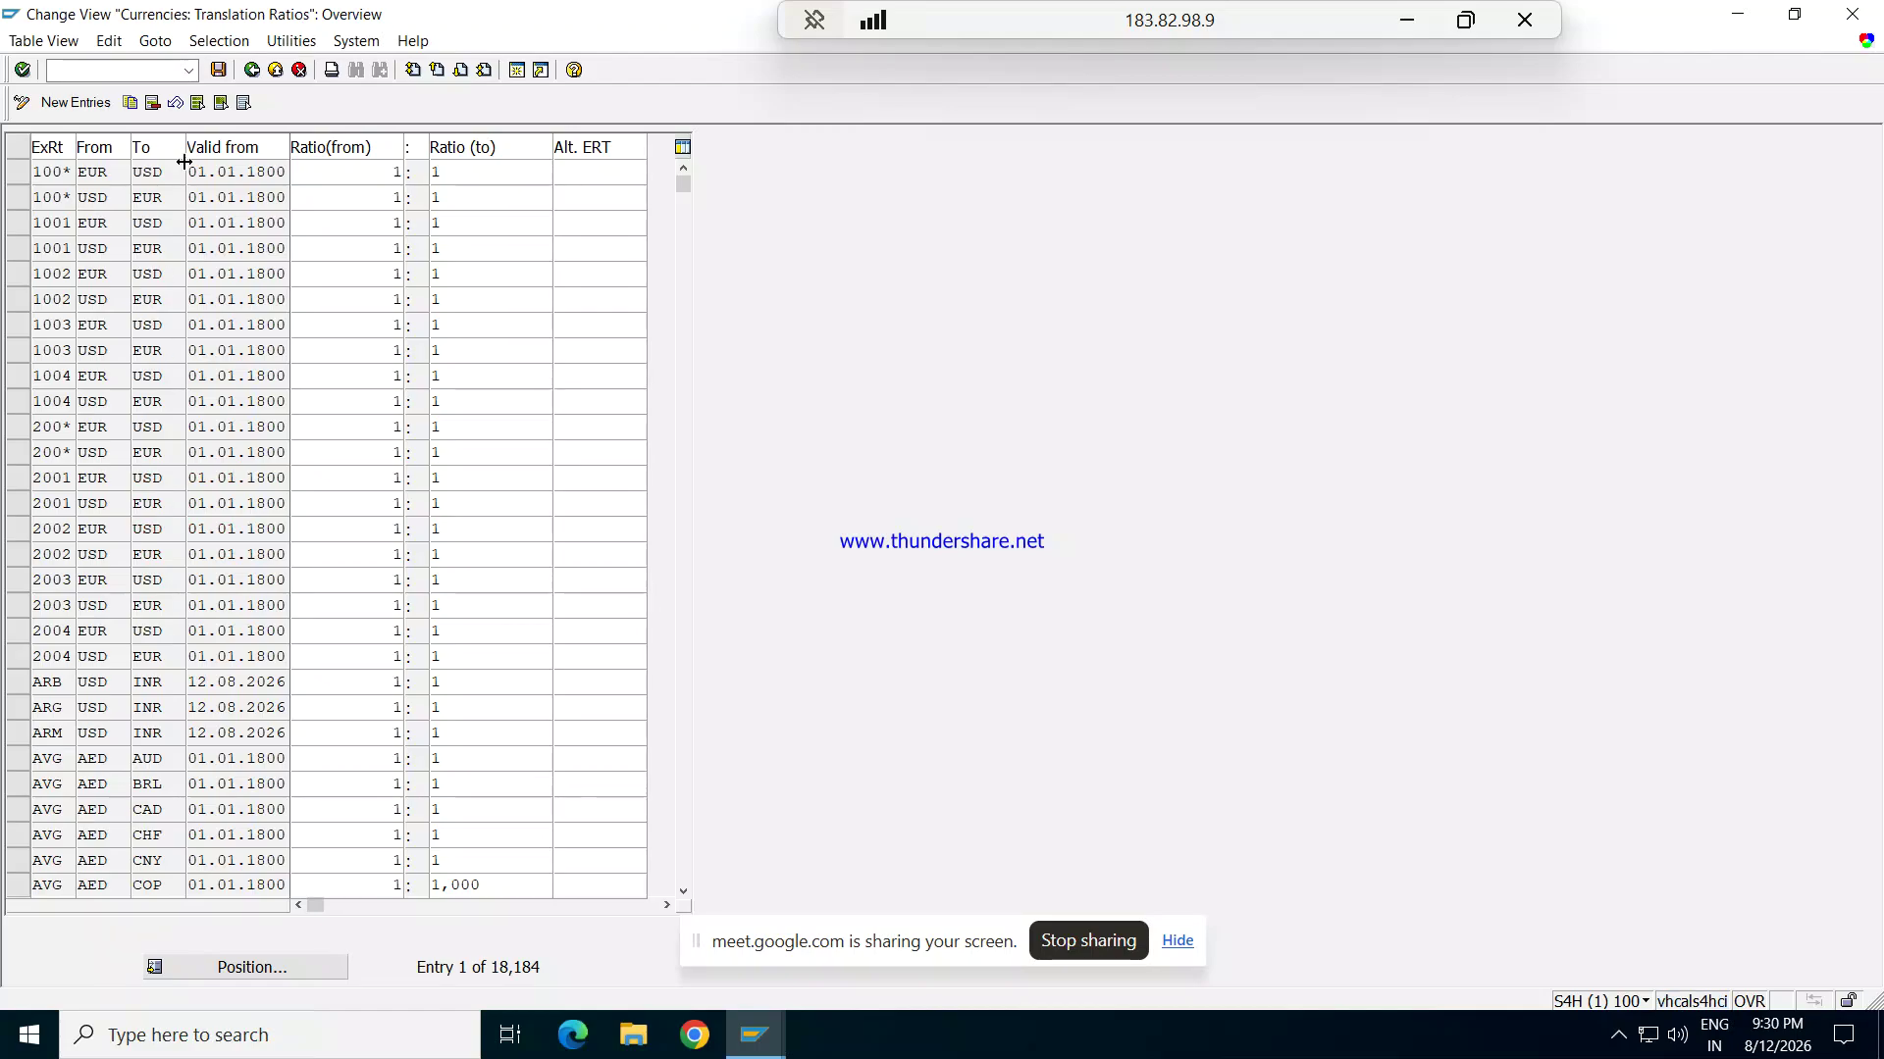
{"action": "left_click", "coordinate": [89, 103]}
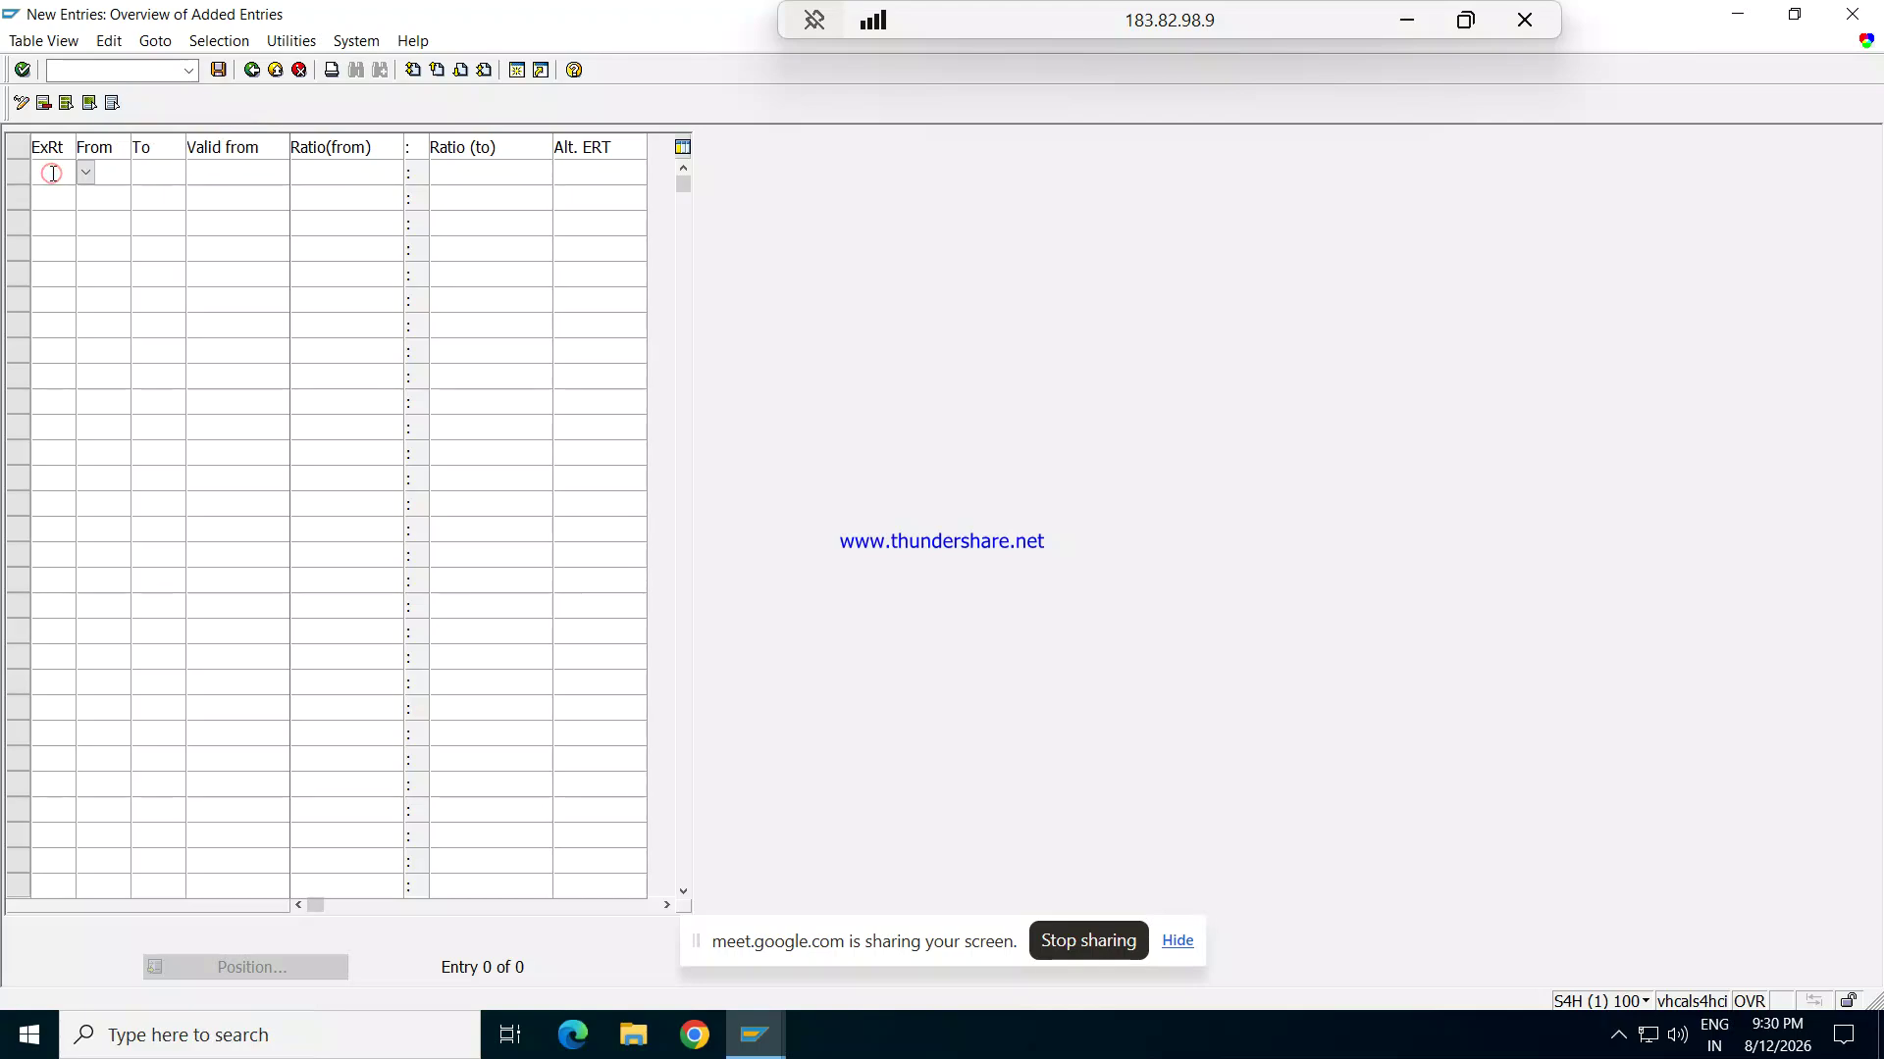
Step: Enter rate type REG converting from USD to INR
{"action": "type", "text": "M"}
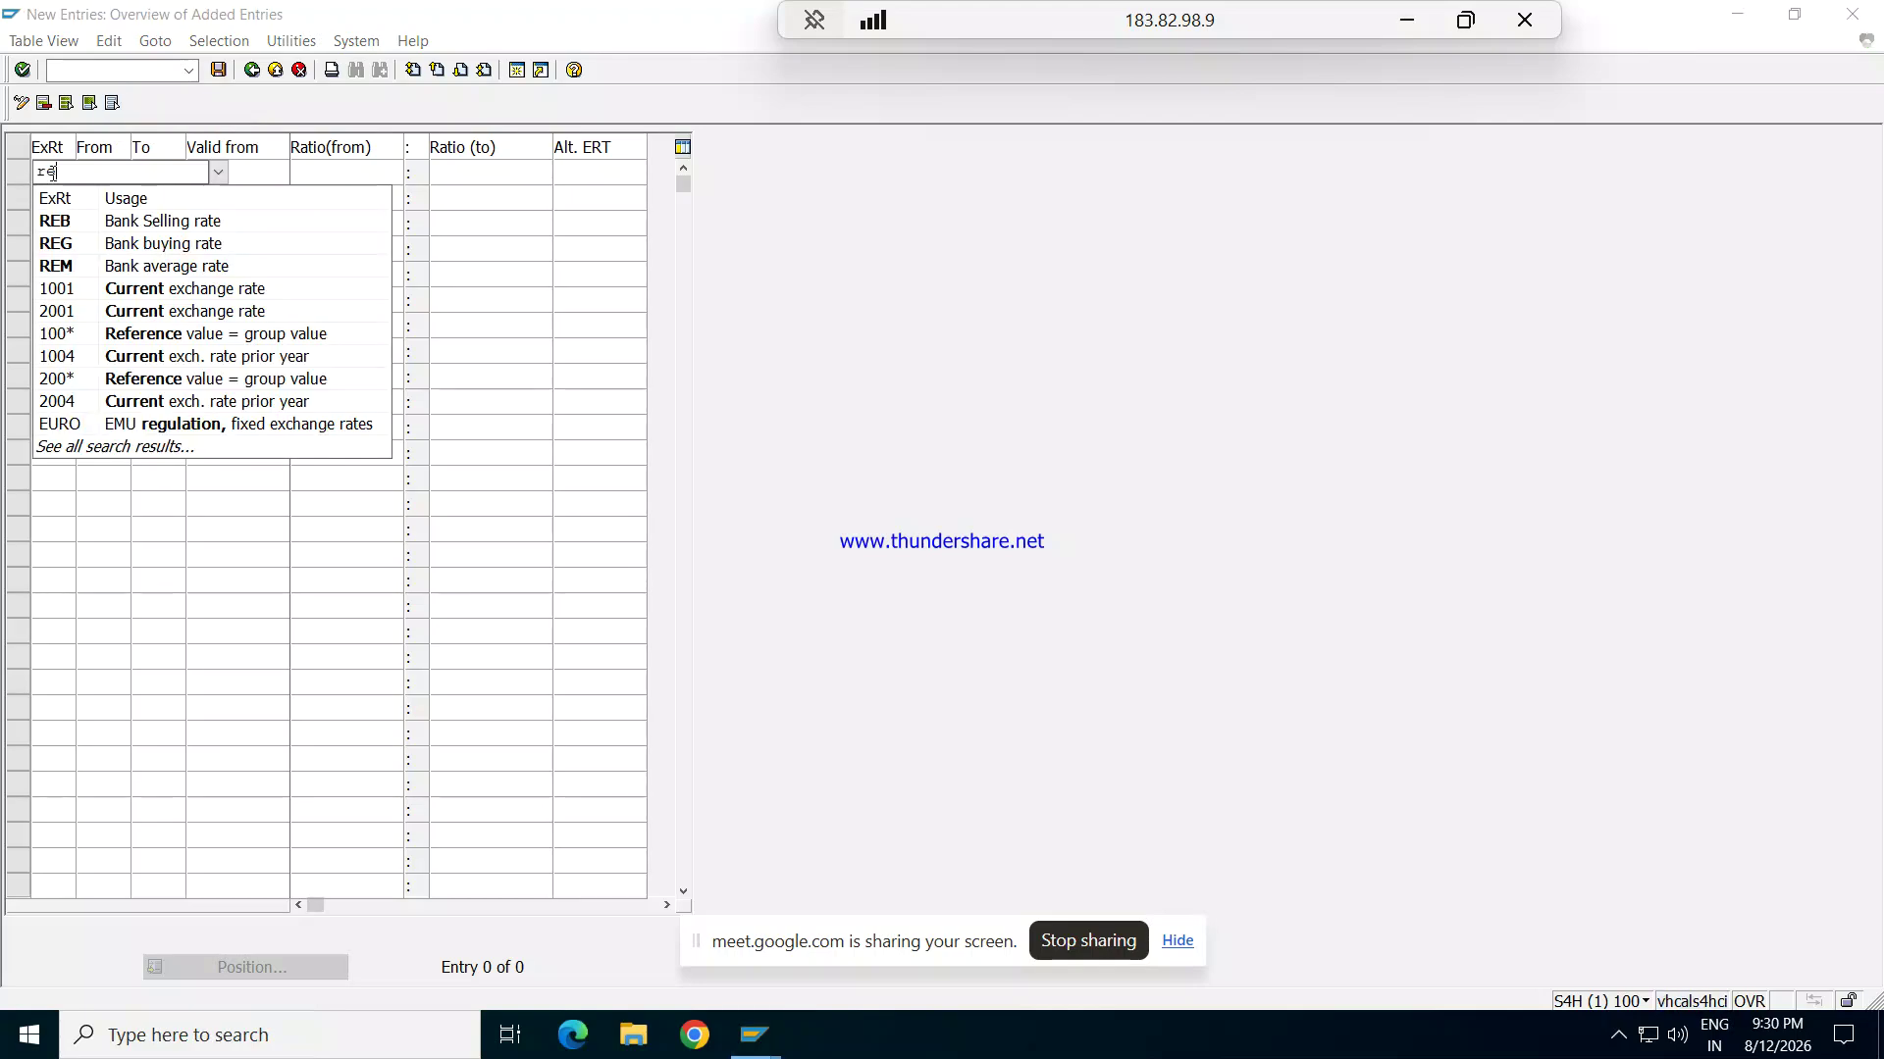
{"action": "key", "text": "BackSpace"}
{"action": "type", "text": "REG"}
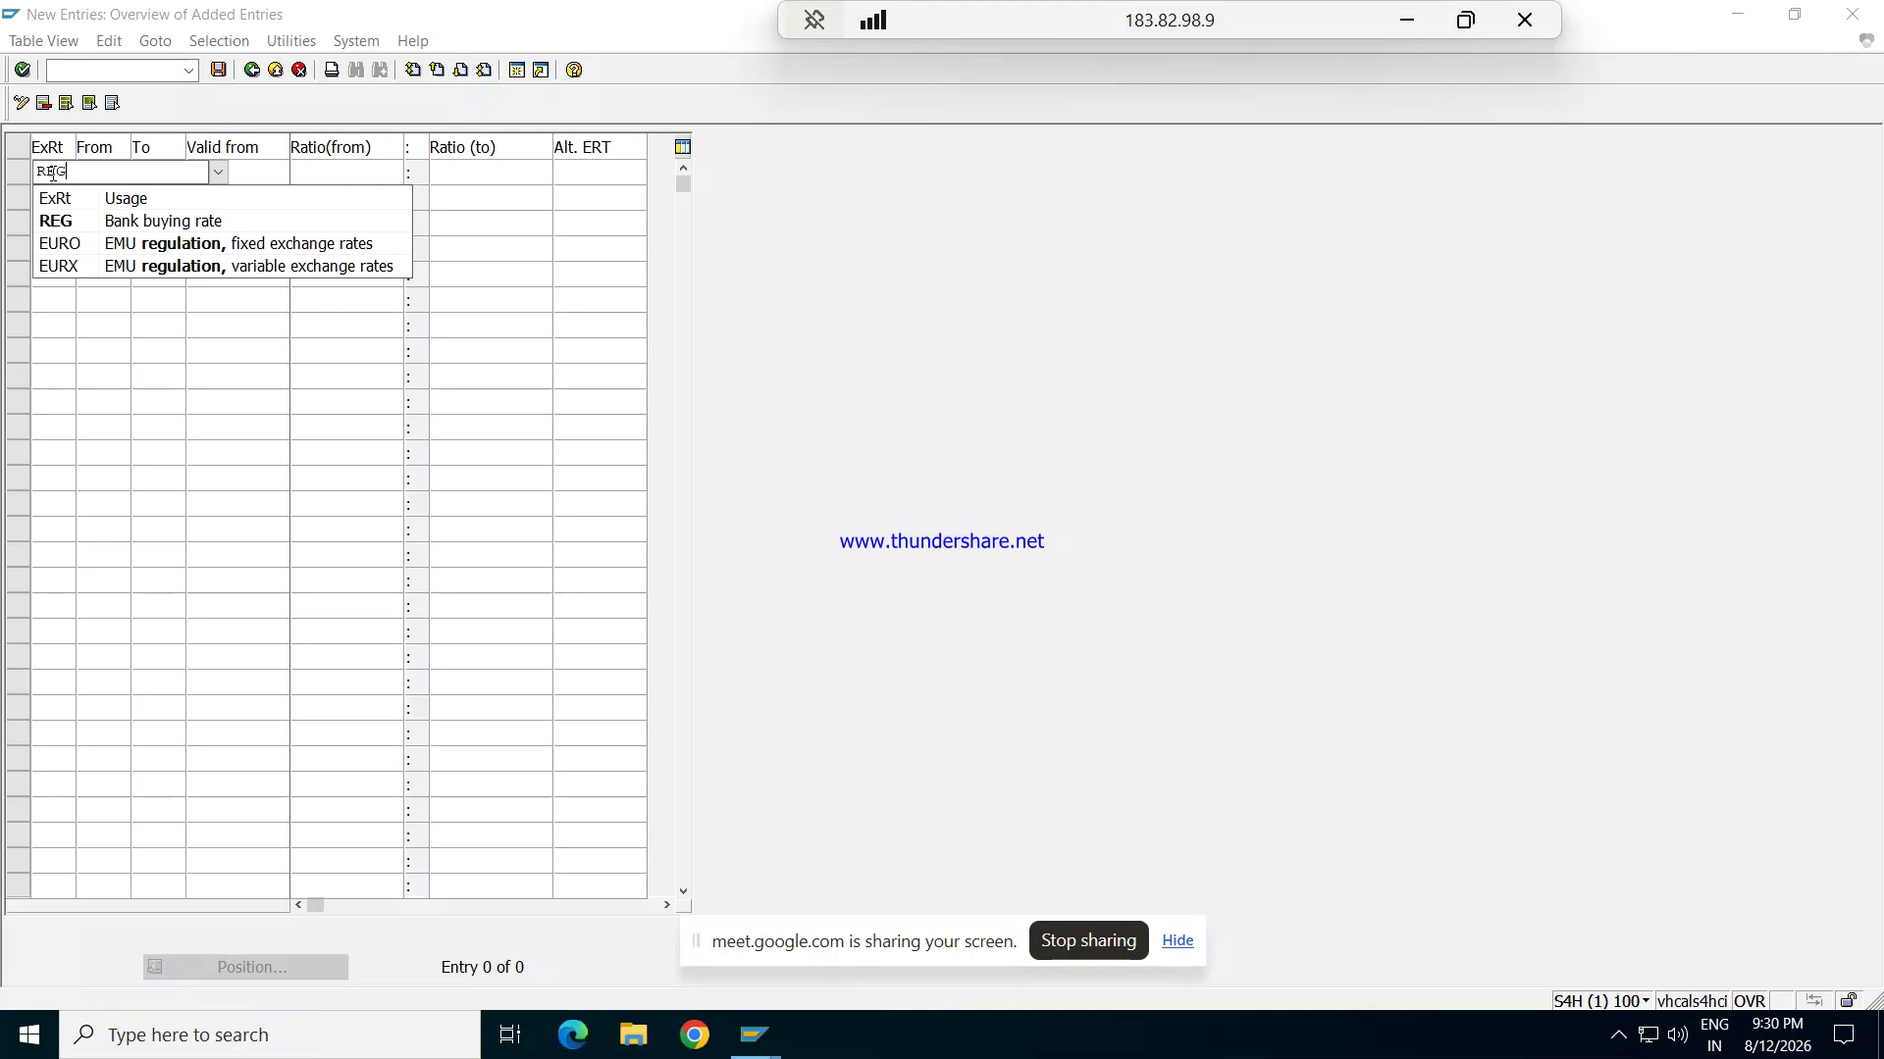
{"action": "key", "text": "Tab"}
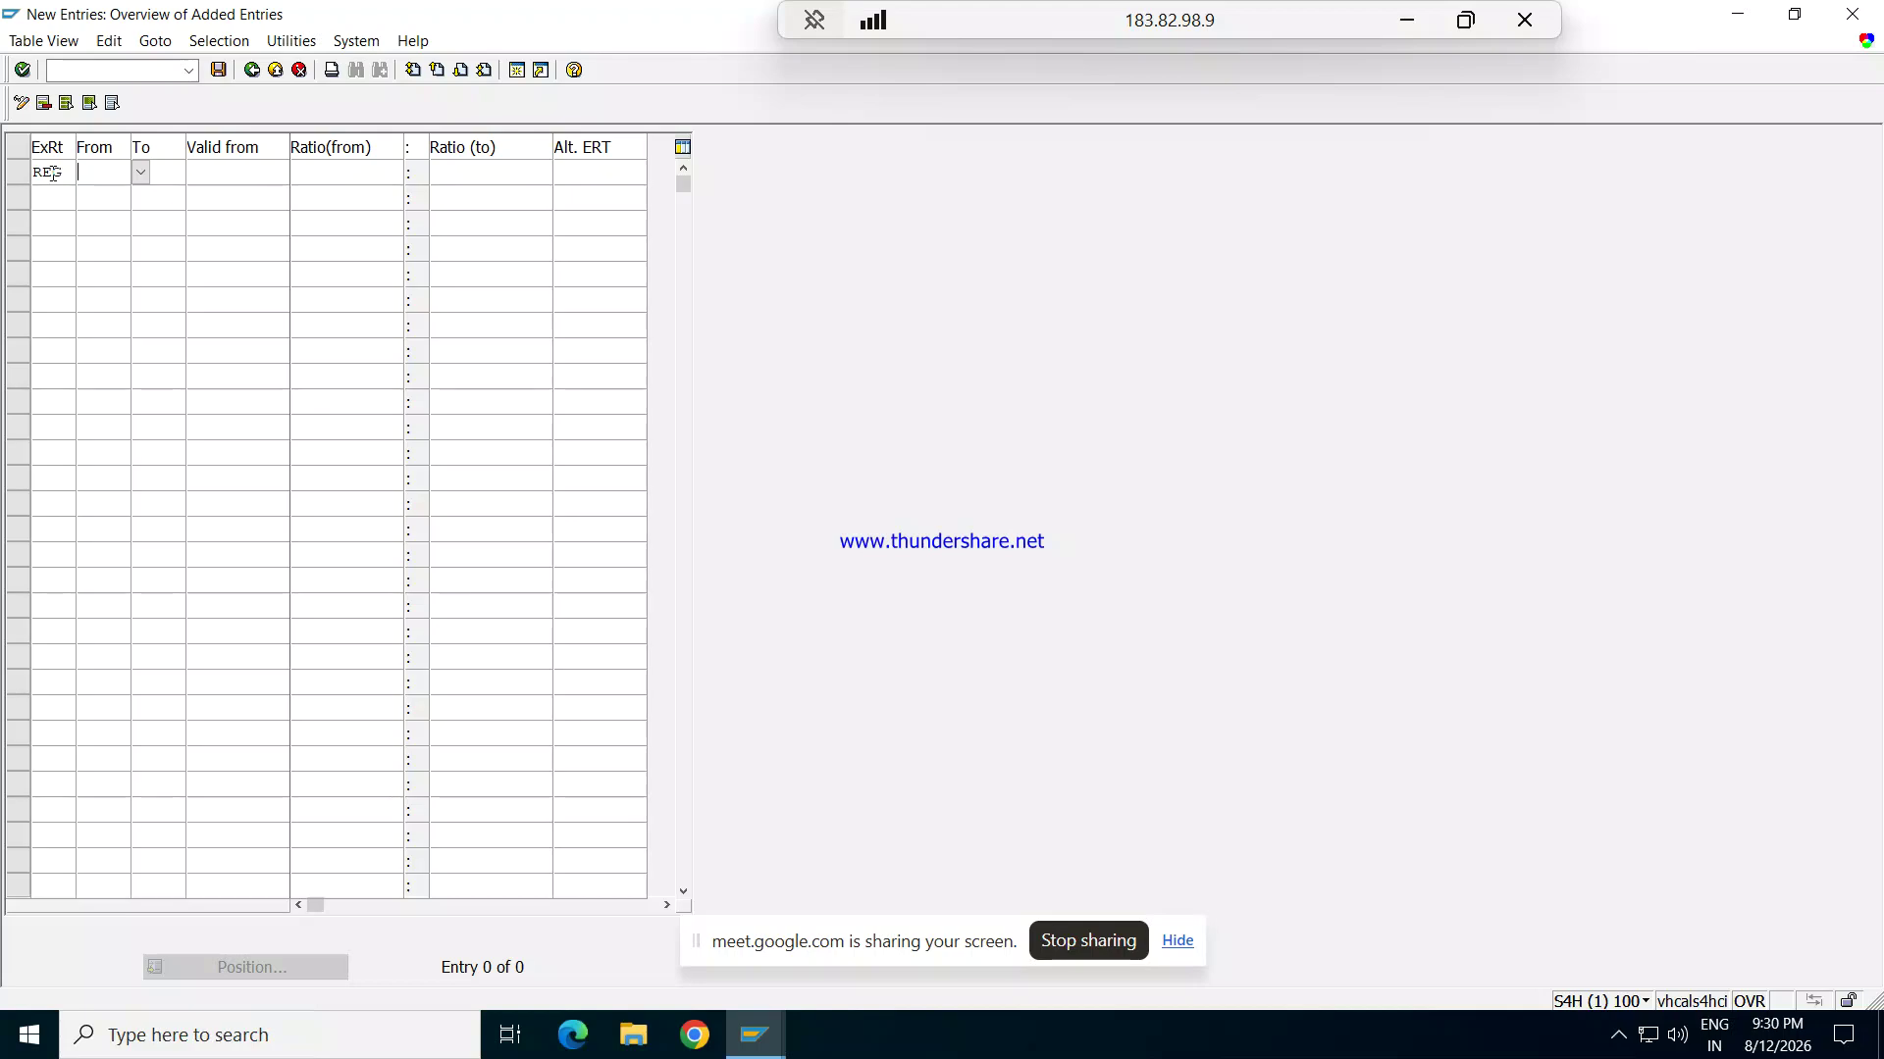
{"action": "type", "text": "U"}
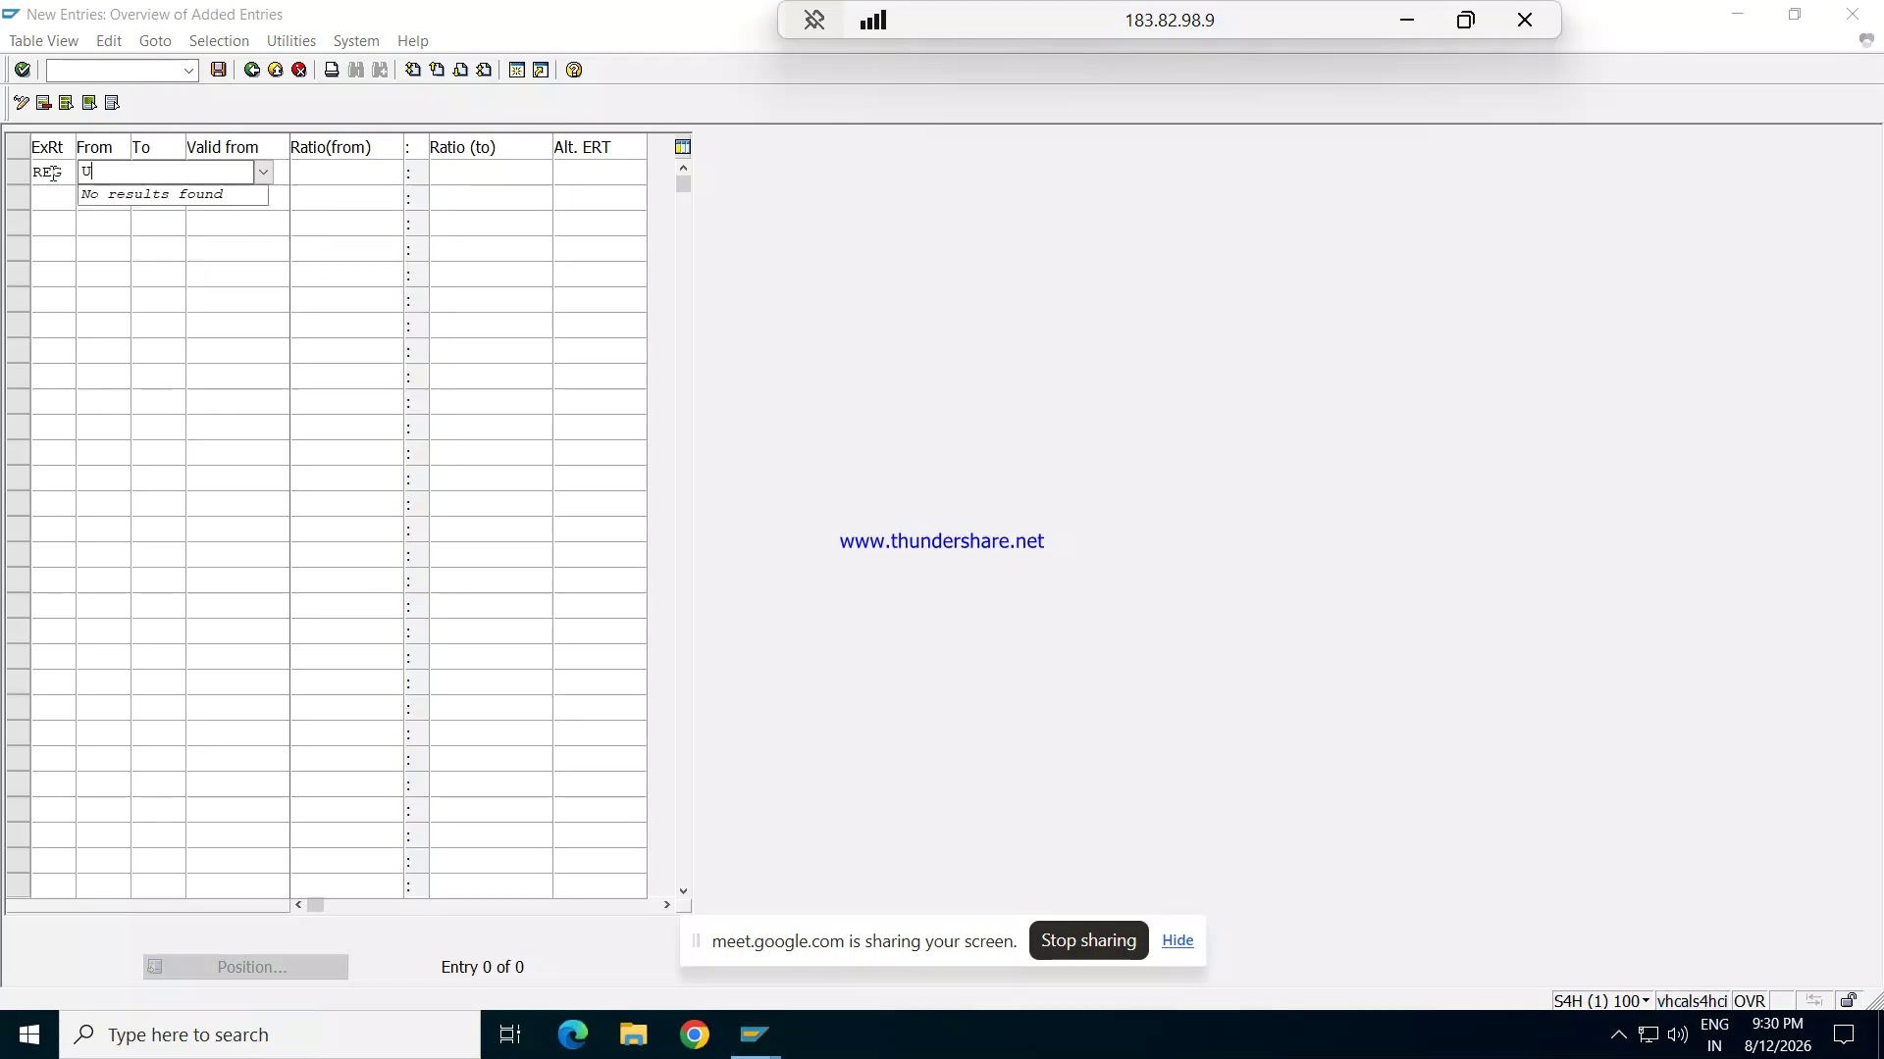
{"action": "type", "text": "SD"}
{"action": "key", "text": "Tab"}
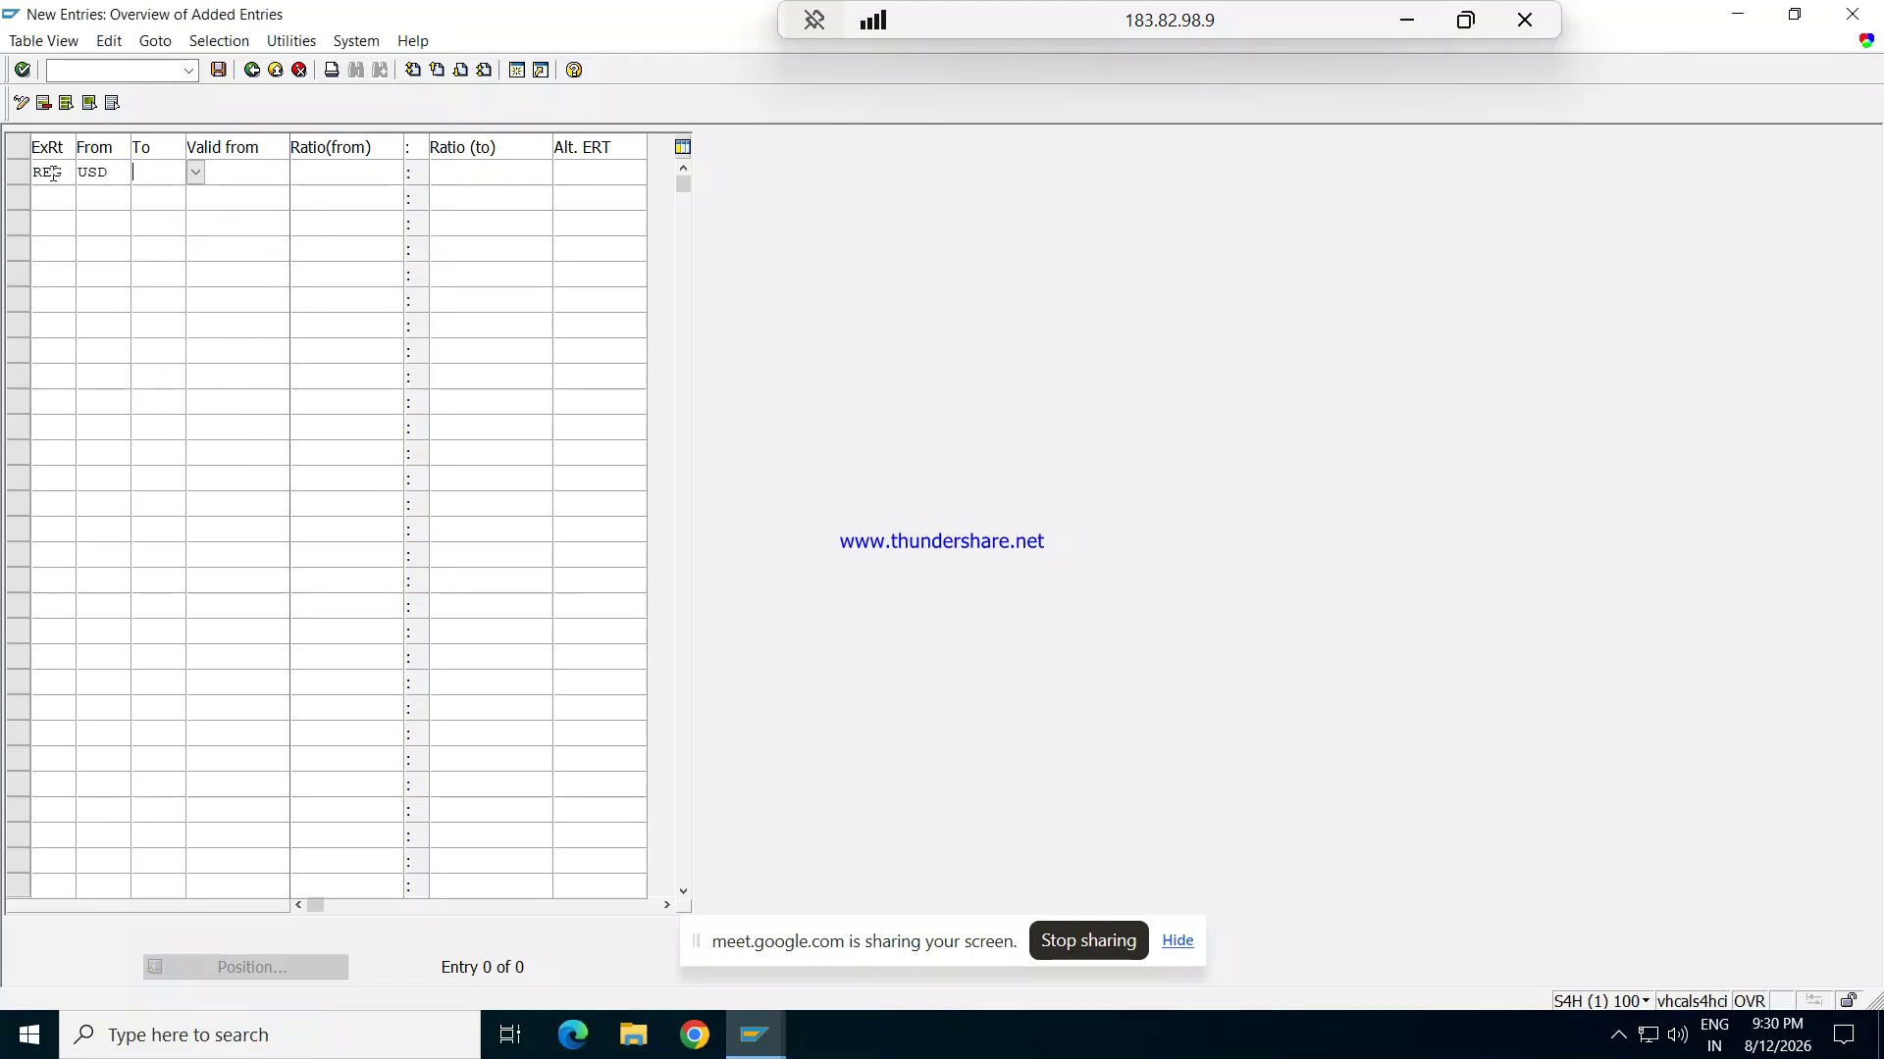
{"action": "type", "text": "INR"}
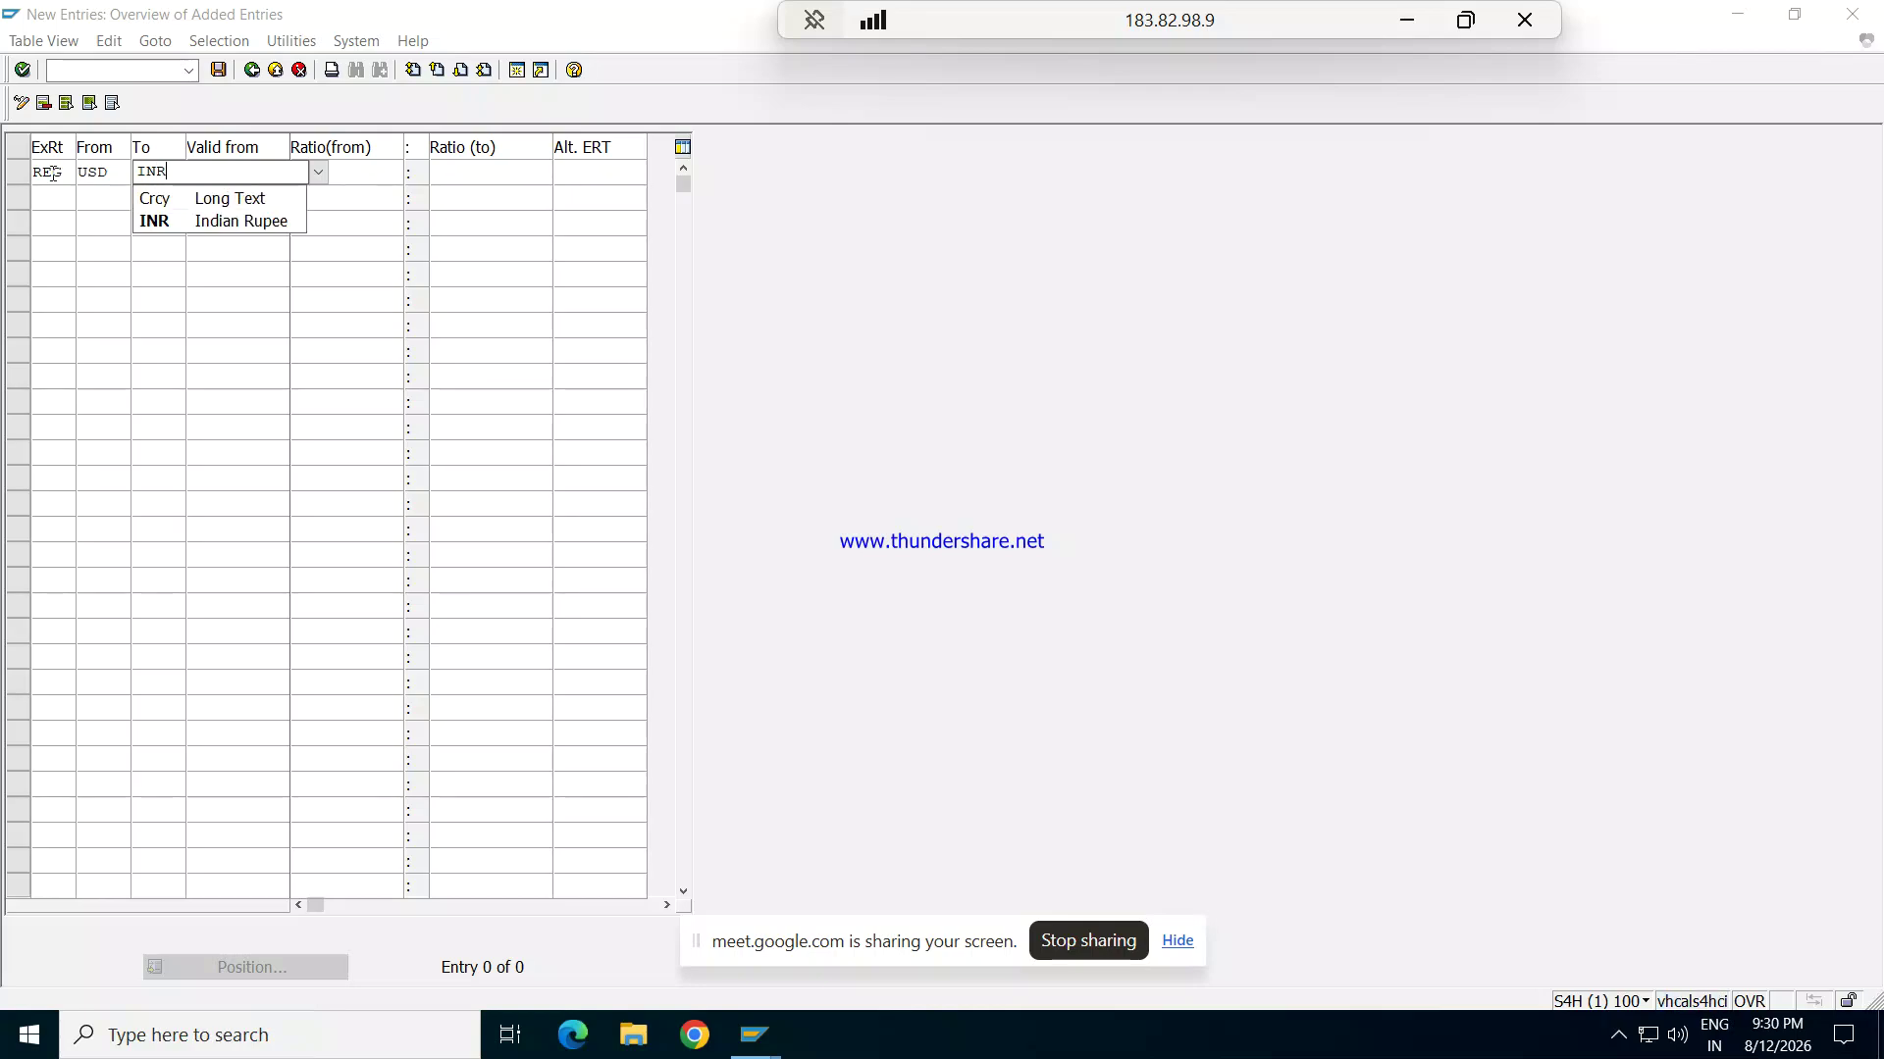
{"action": "key", "text": "Tab"}
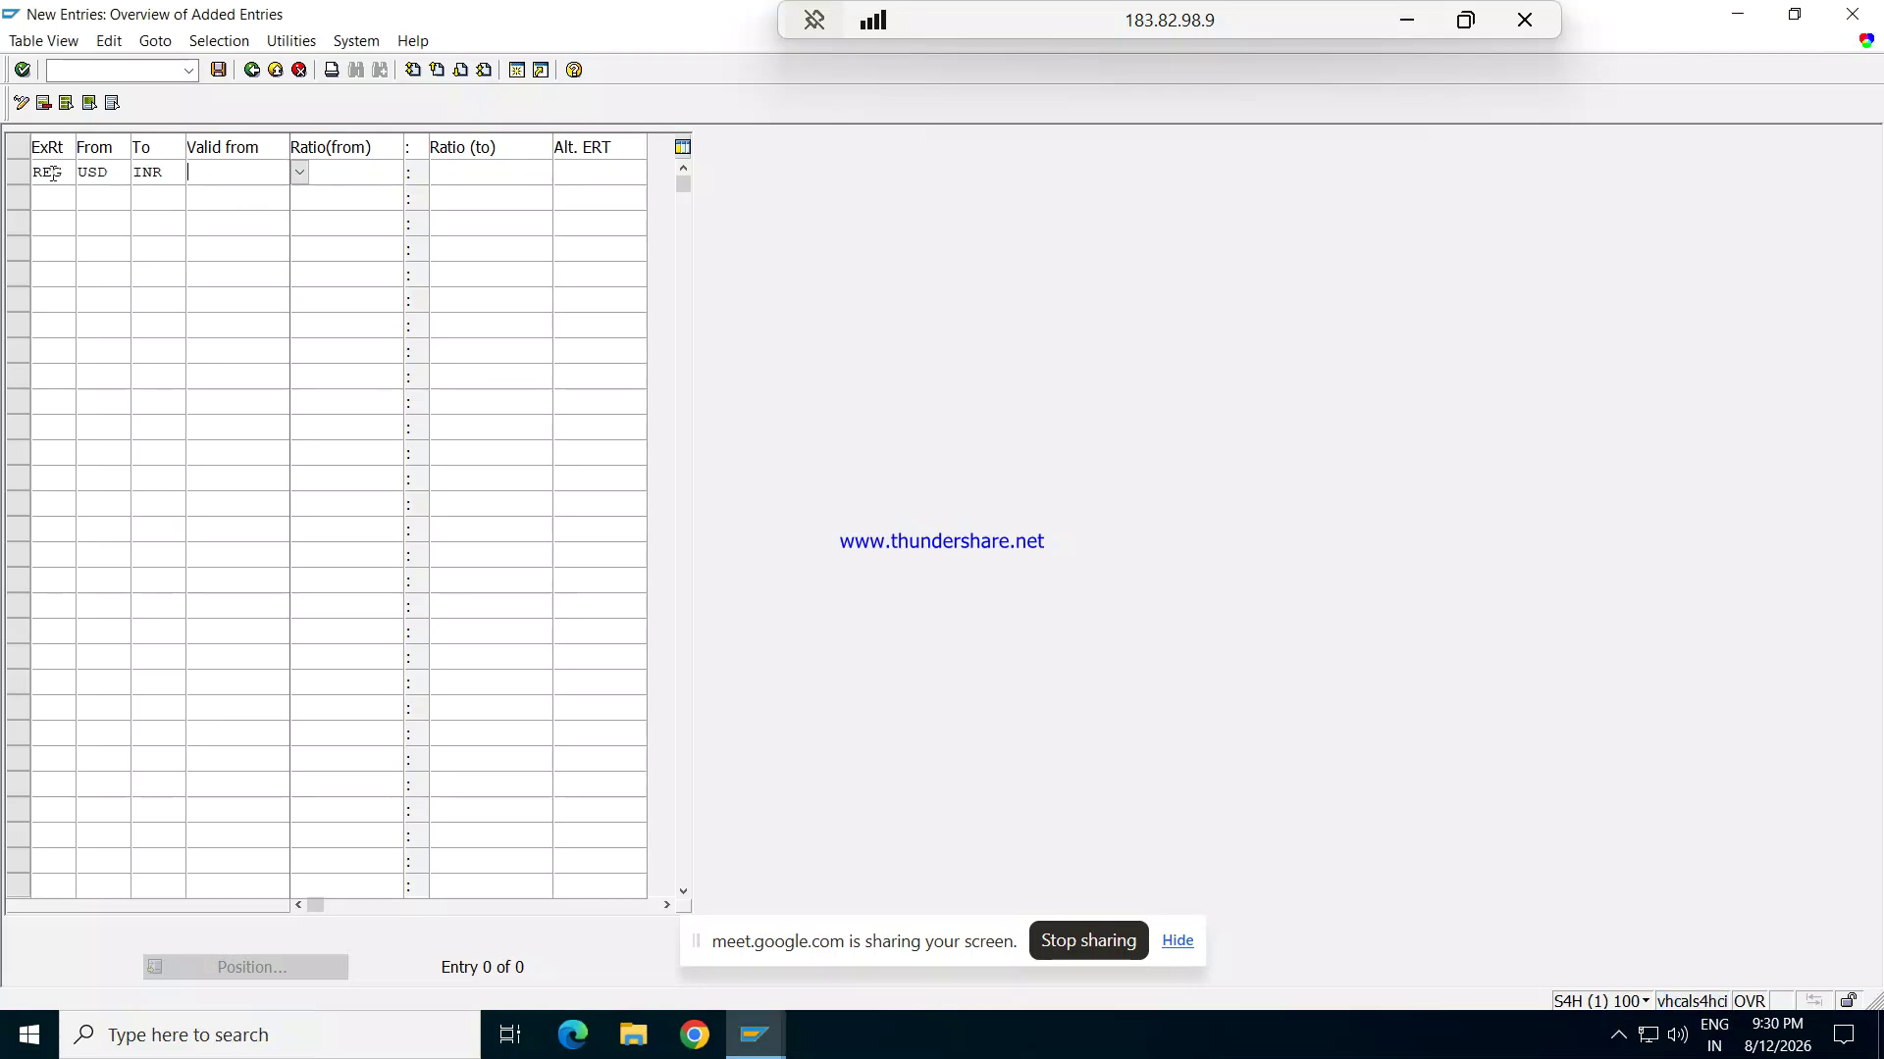
Step: Set the REG row valid from 12.08.2026 with a 1:1 ratio
{"action": "type", "text": "12.08"}
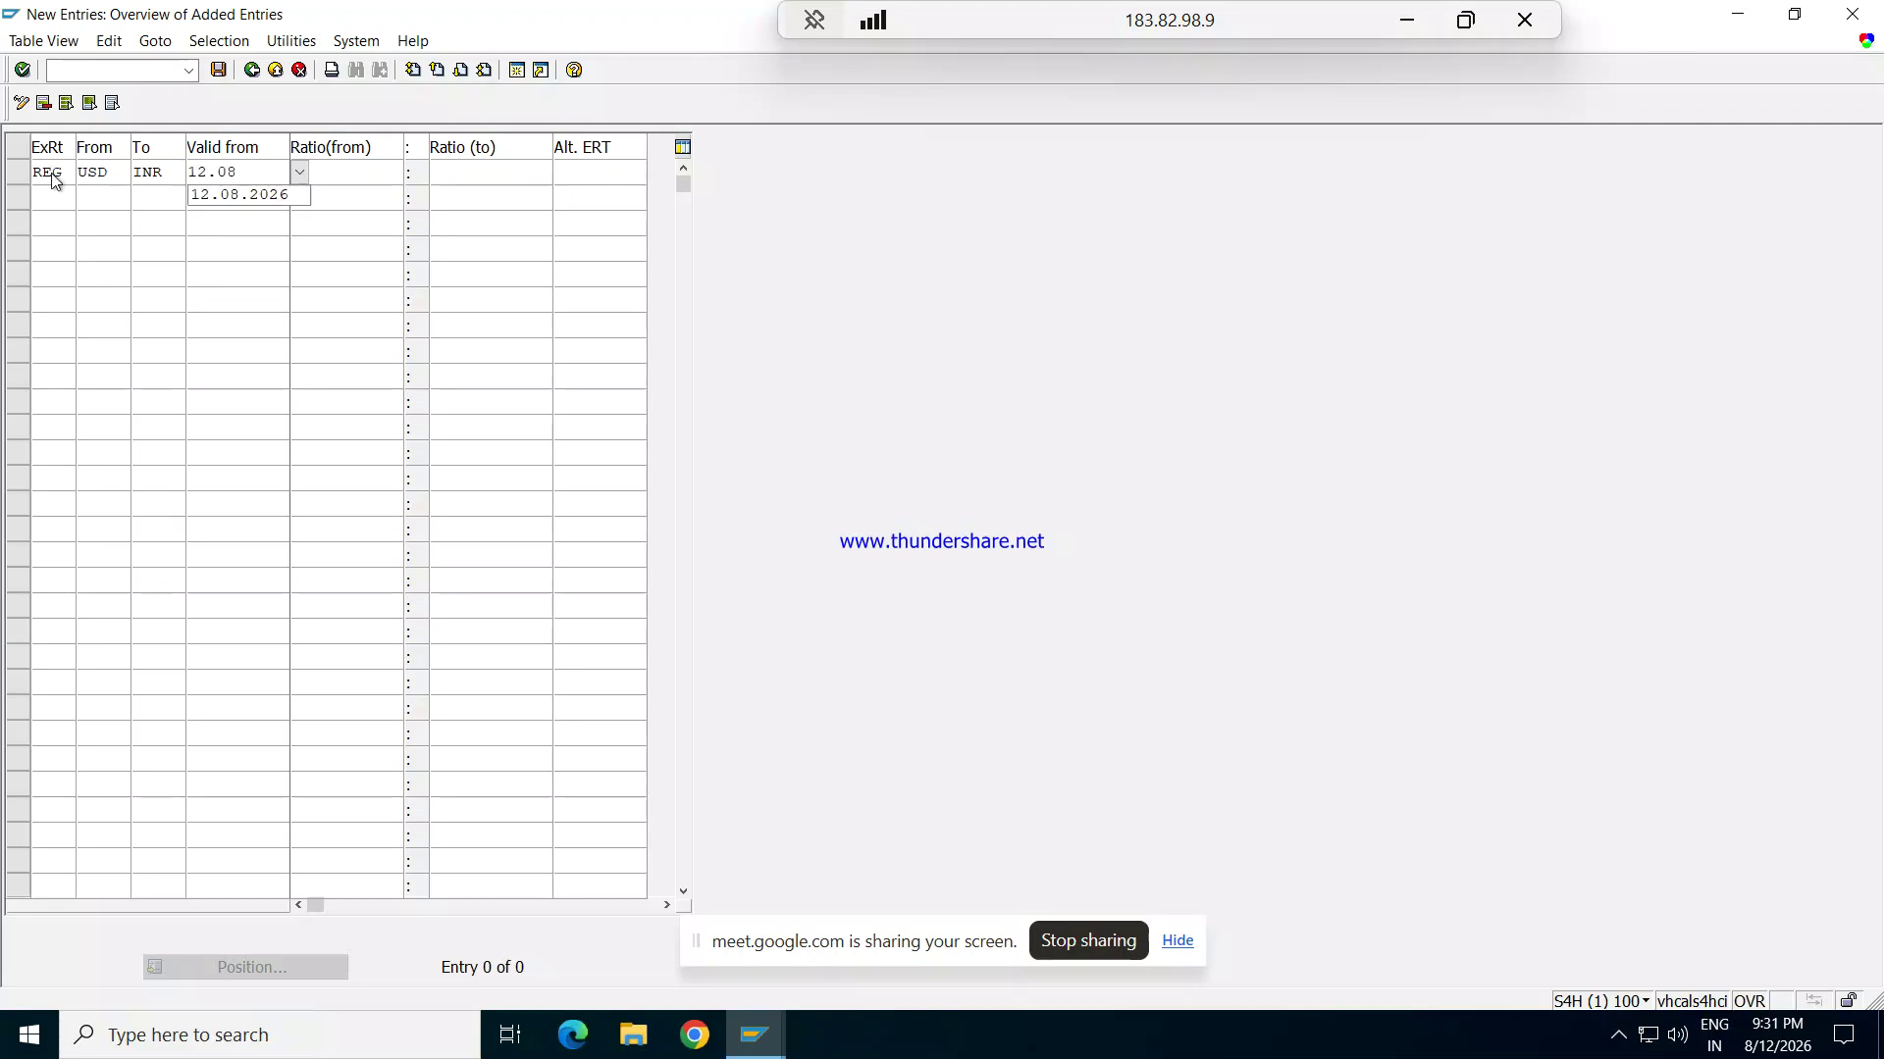
{"action": "type", "text": ".2026"}
{"action": "key", "text": "Tab"}
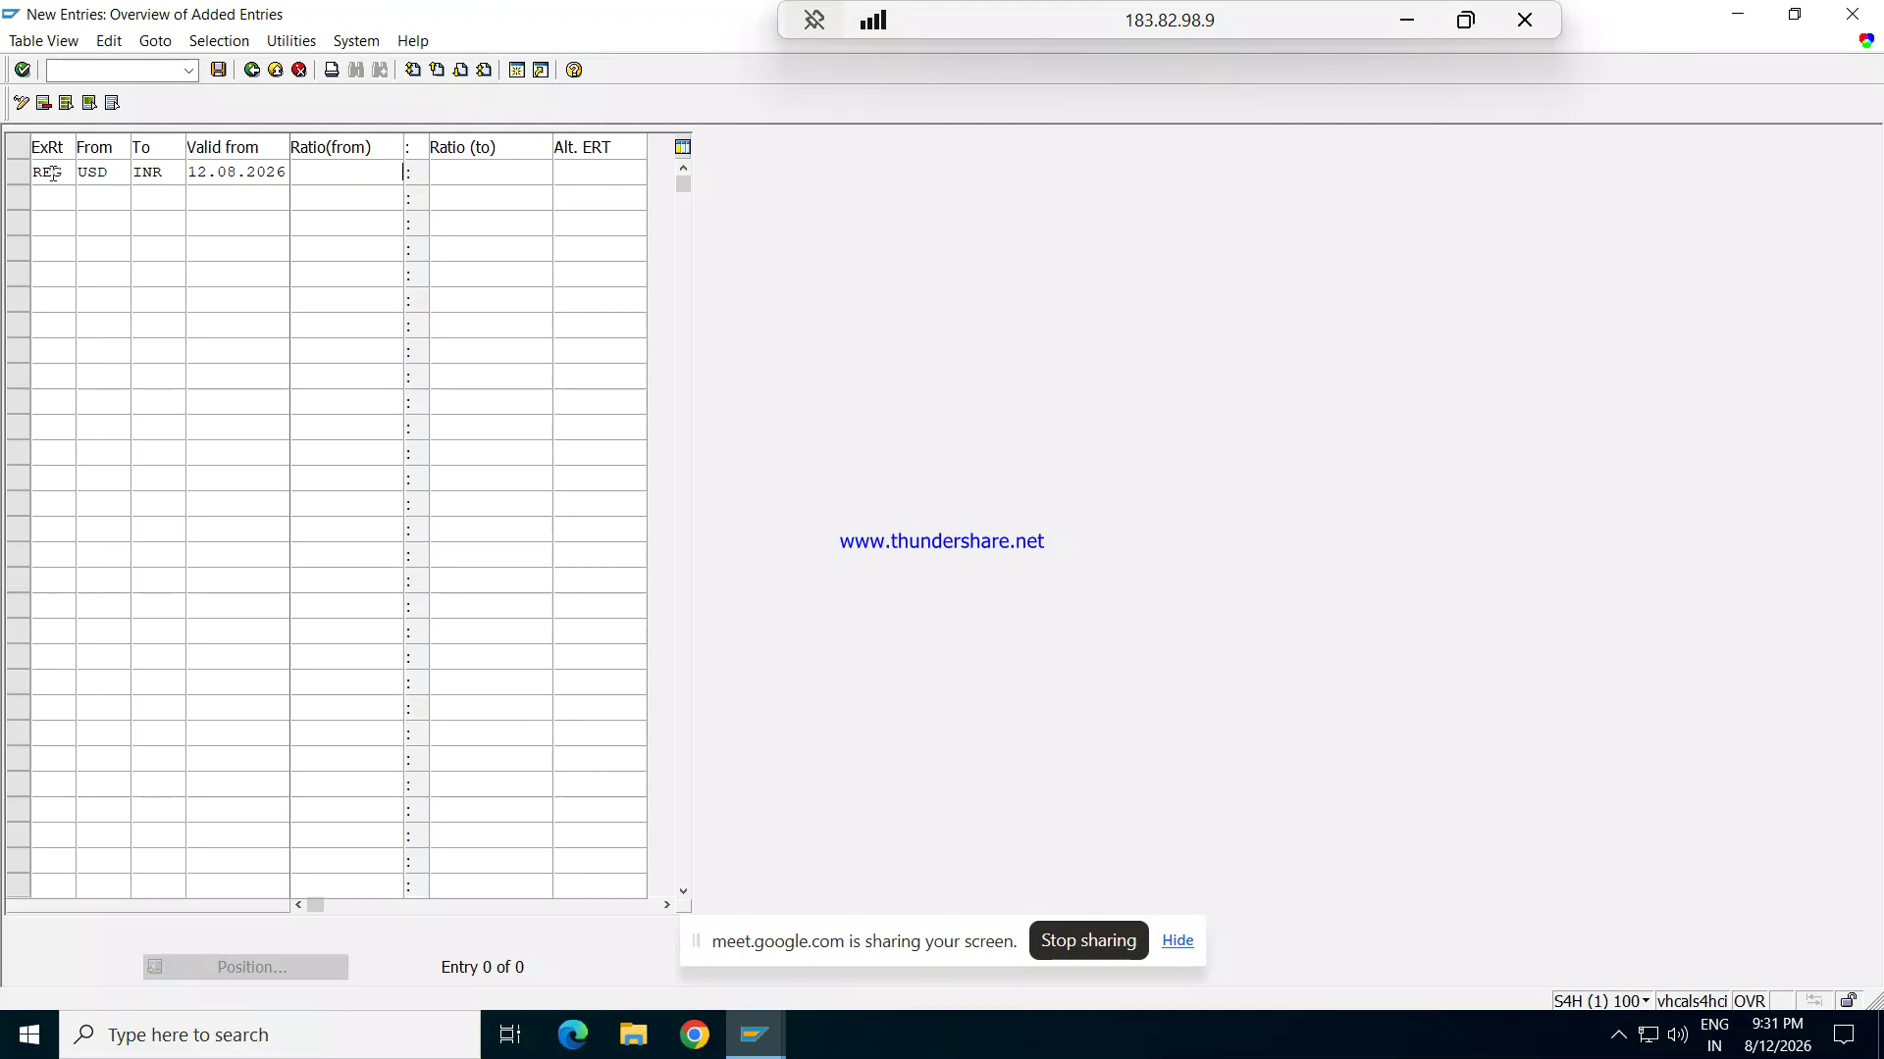
{"action": "type", "text": "1"}
{"action": "key", "text": "Tab"}
{"action": "type", "text": "1"}
{"action": "left_click", "coordinate": [51, 200]}
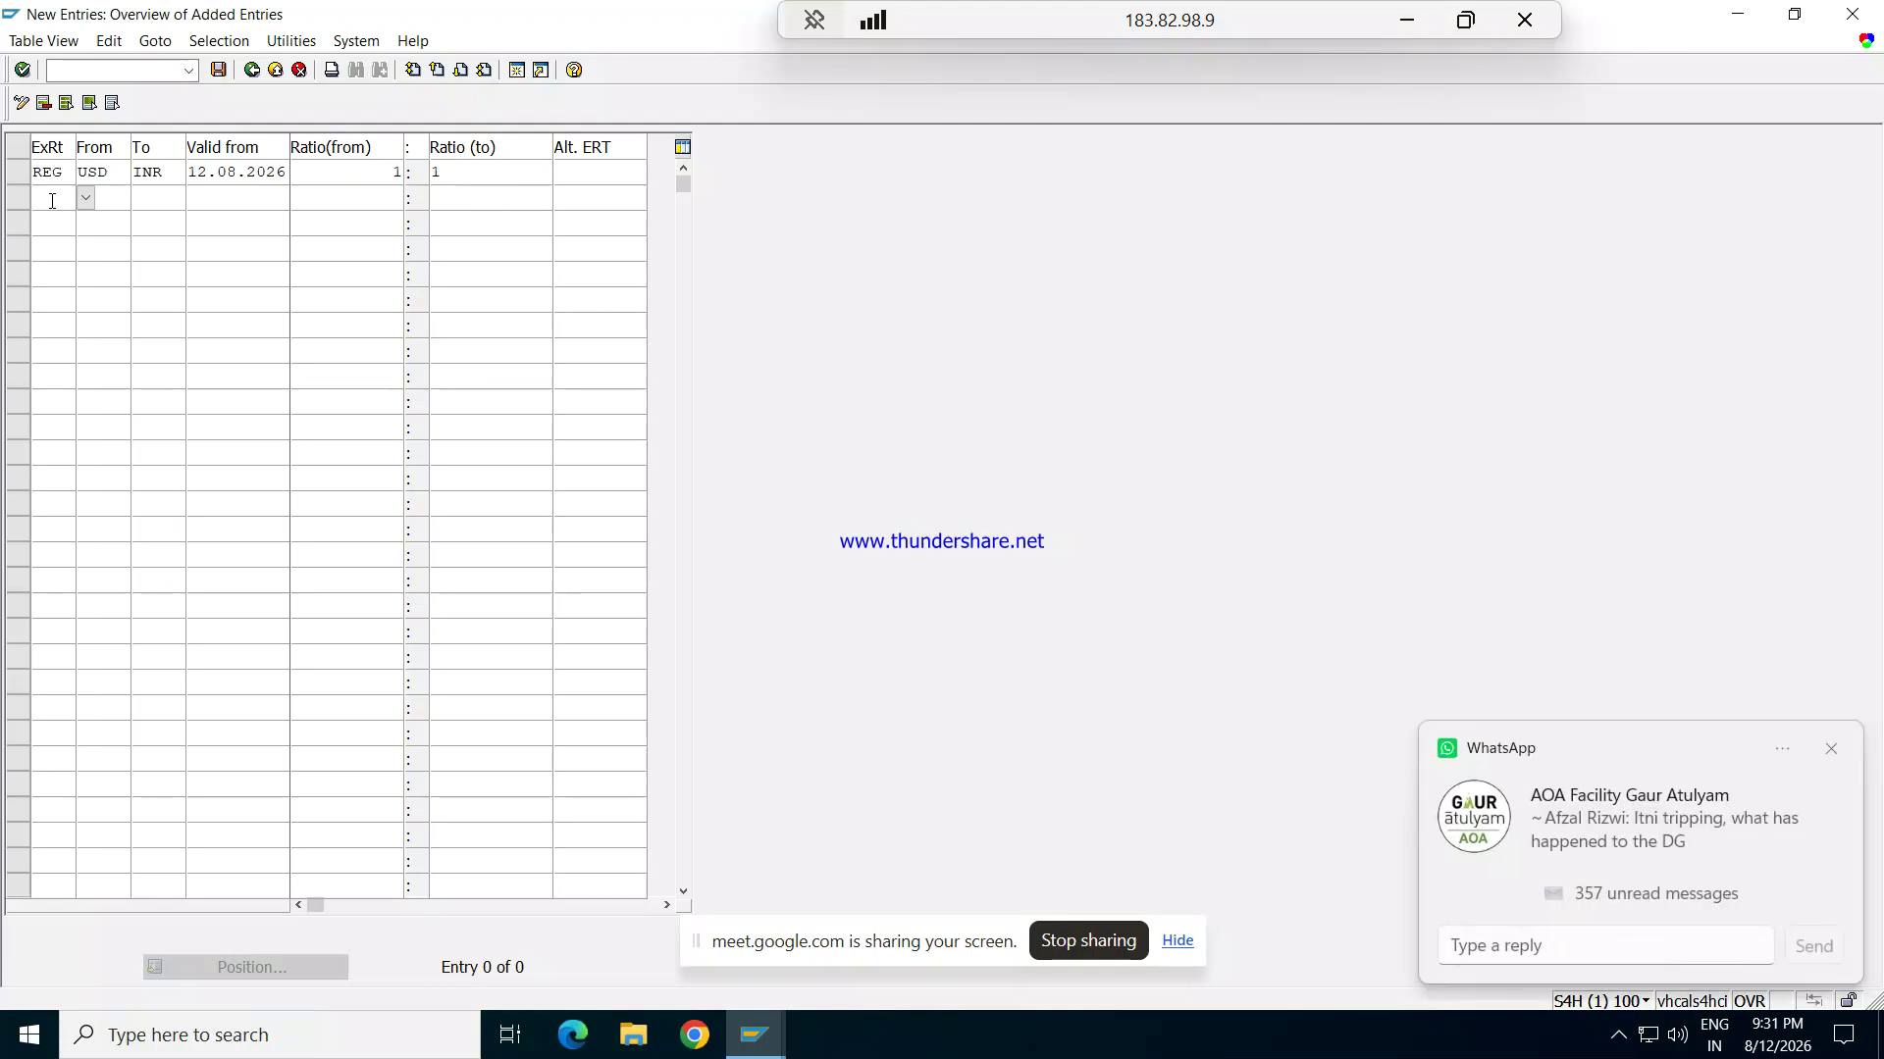
Step: Enter rate type REB converting from USD to INR in the second row
{"action": "type", "text": "R"}
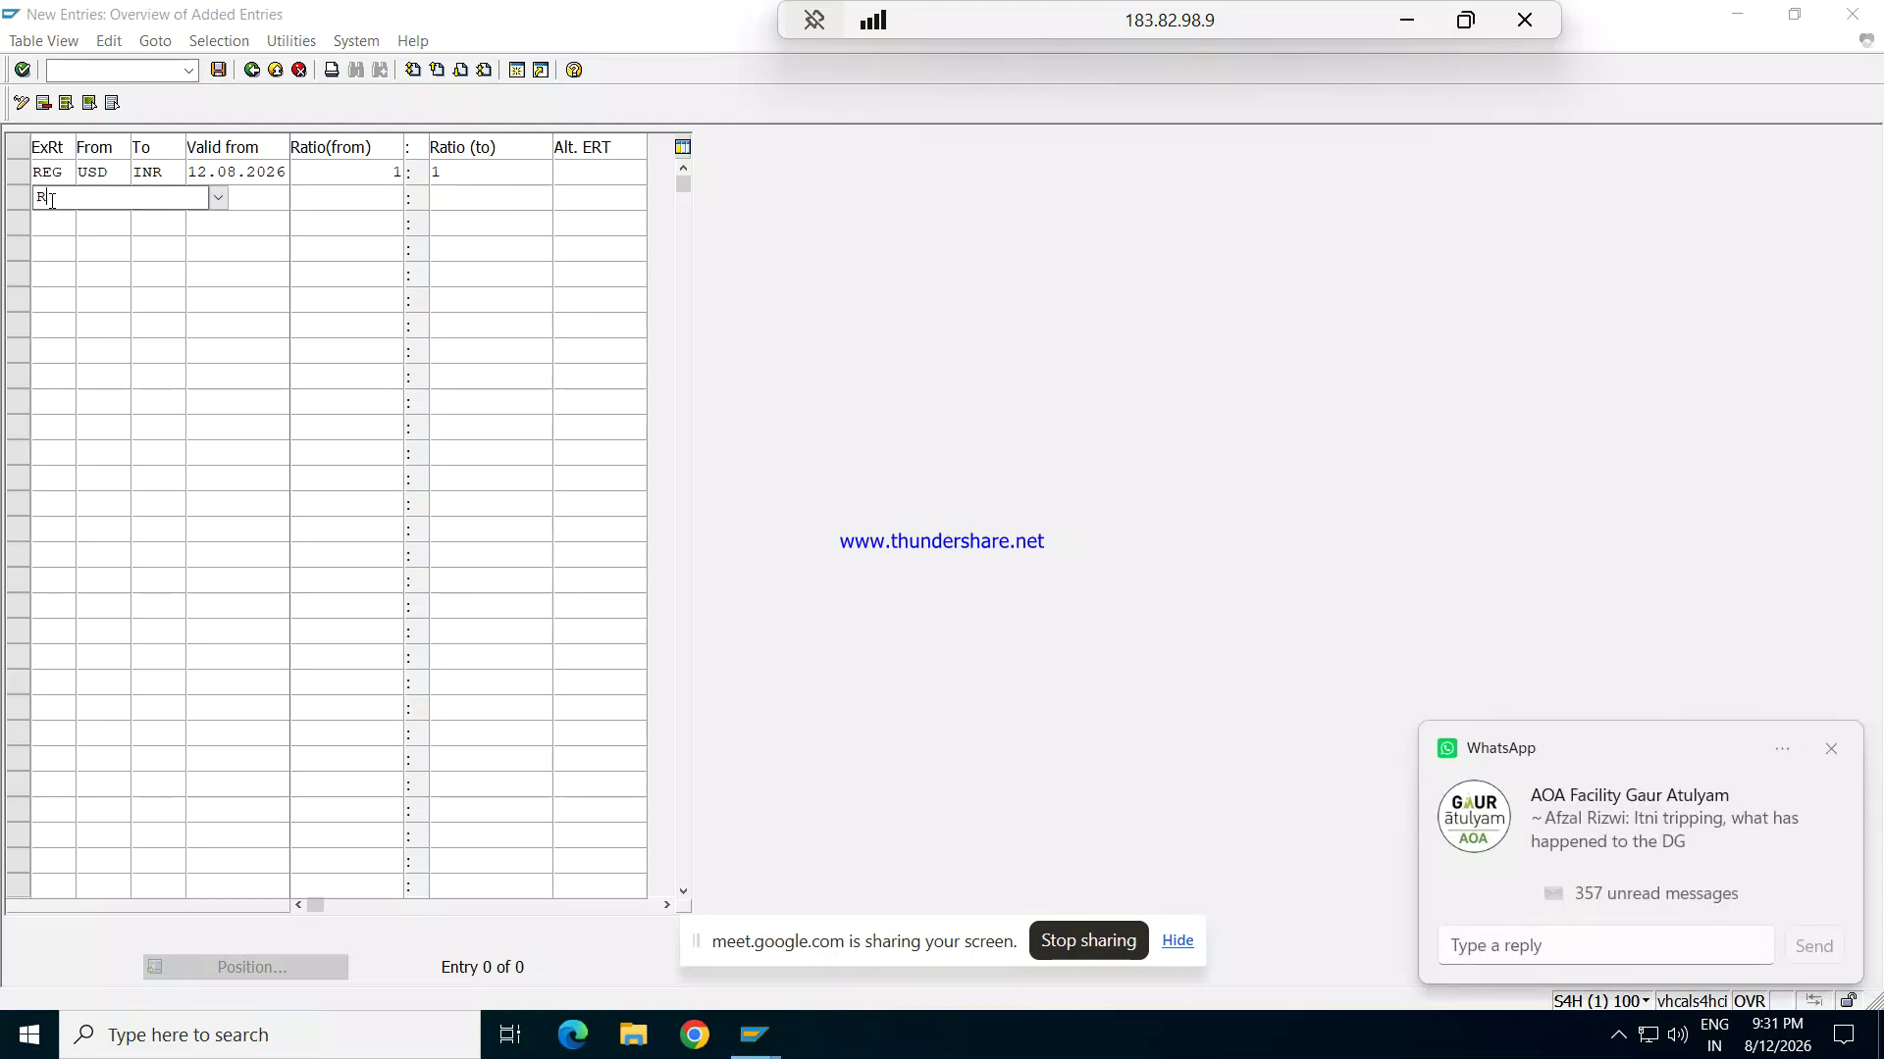
{"action": "type", "text": "EB"}
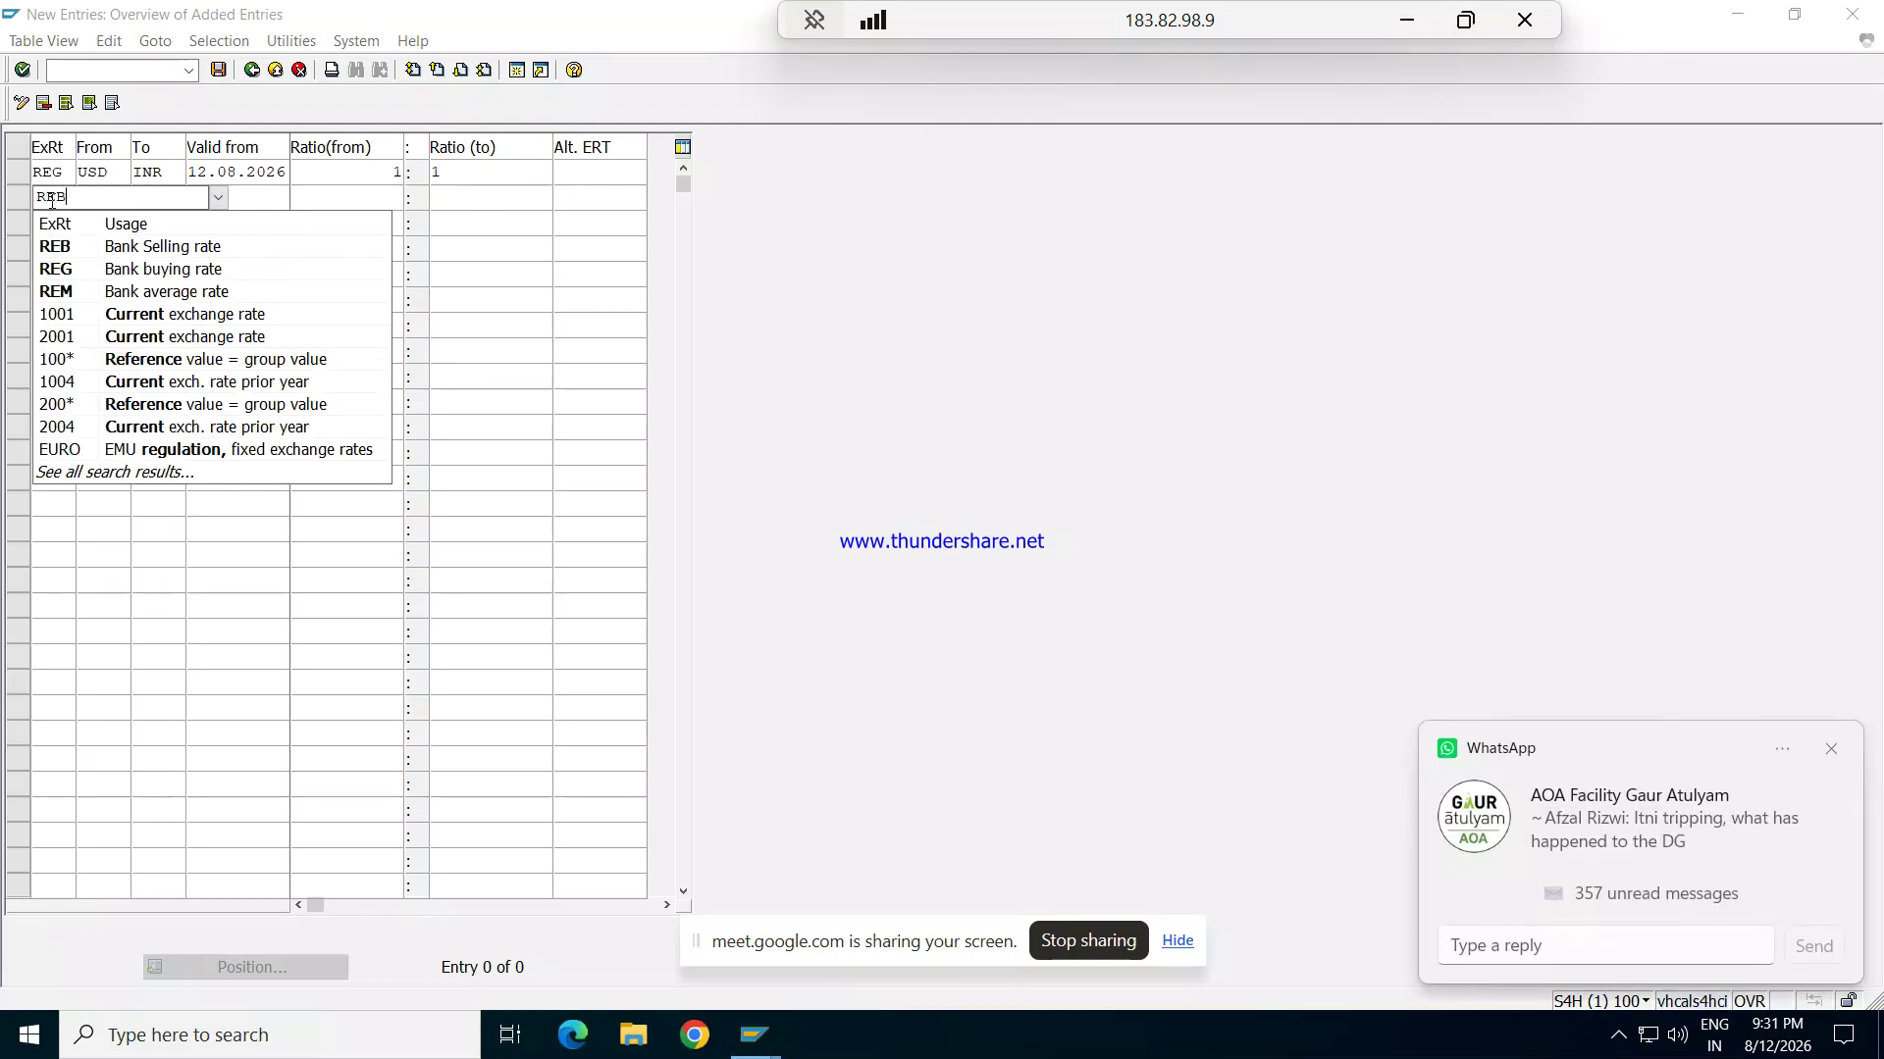
{"action": "key", "text": "Tab"}
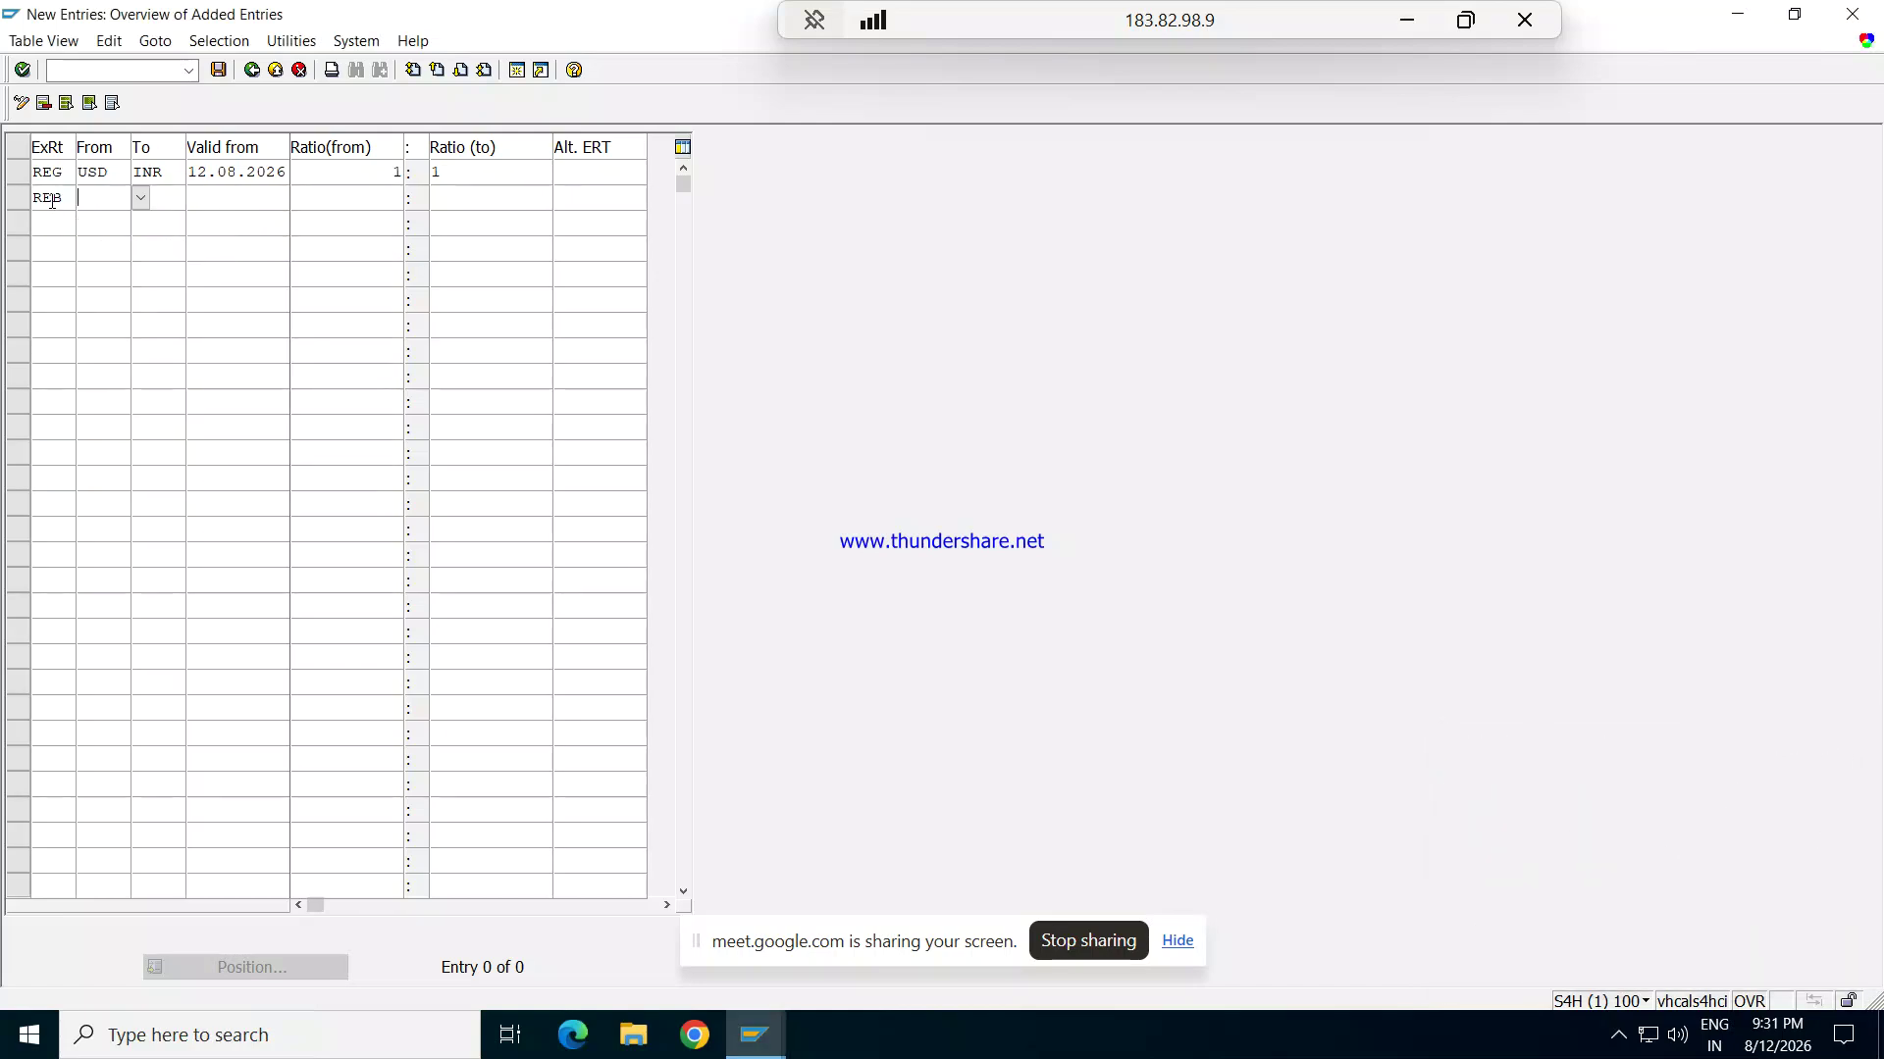
{"action": "type", "text": "USD"}
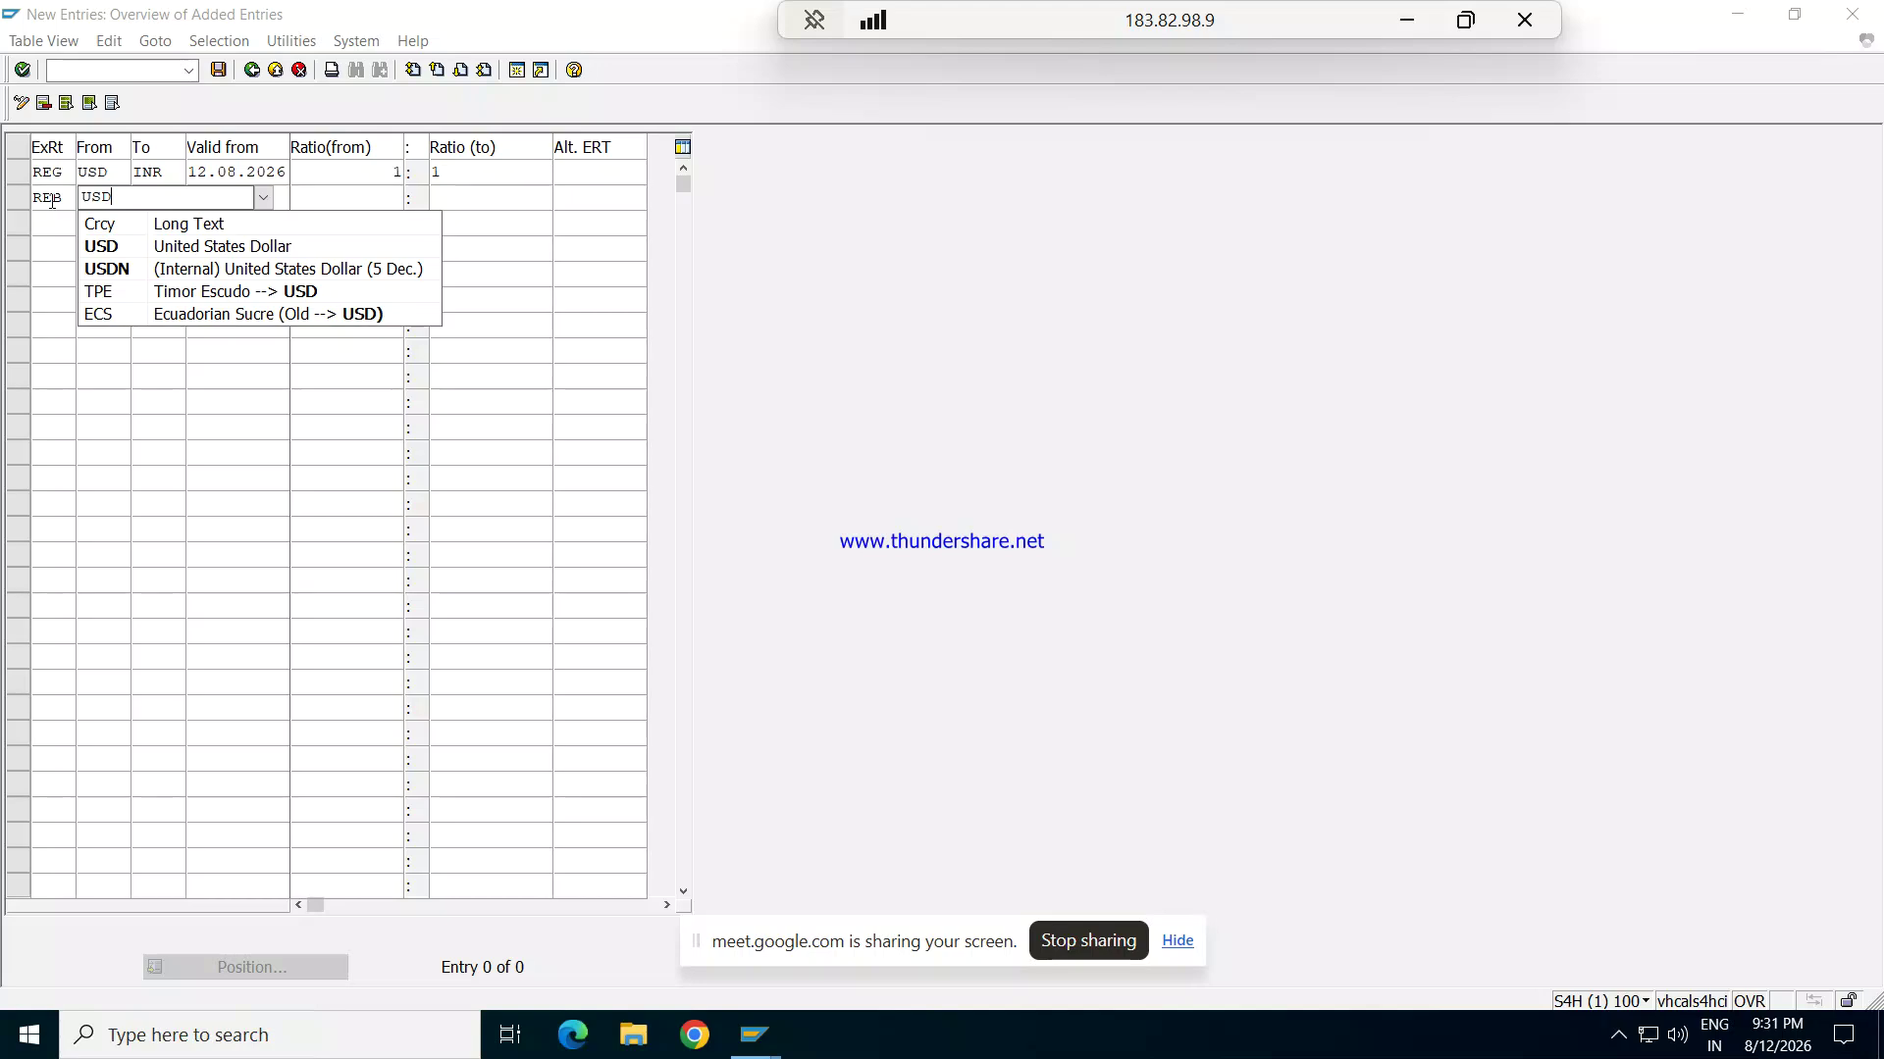
{"action": "key", "text": "Down"}
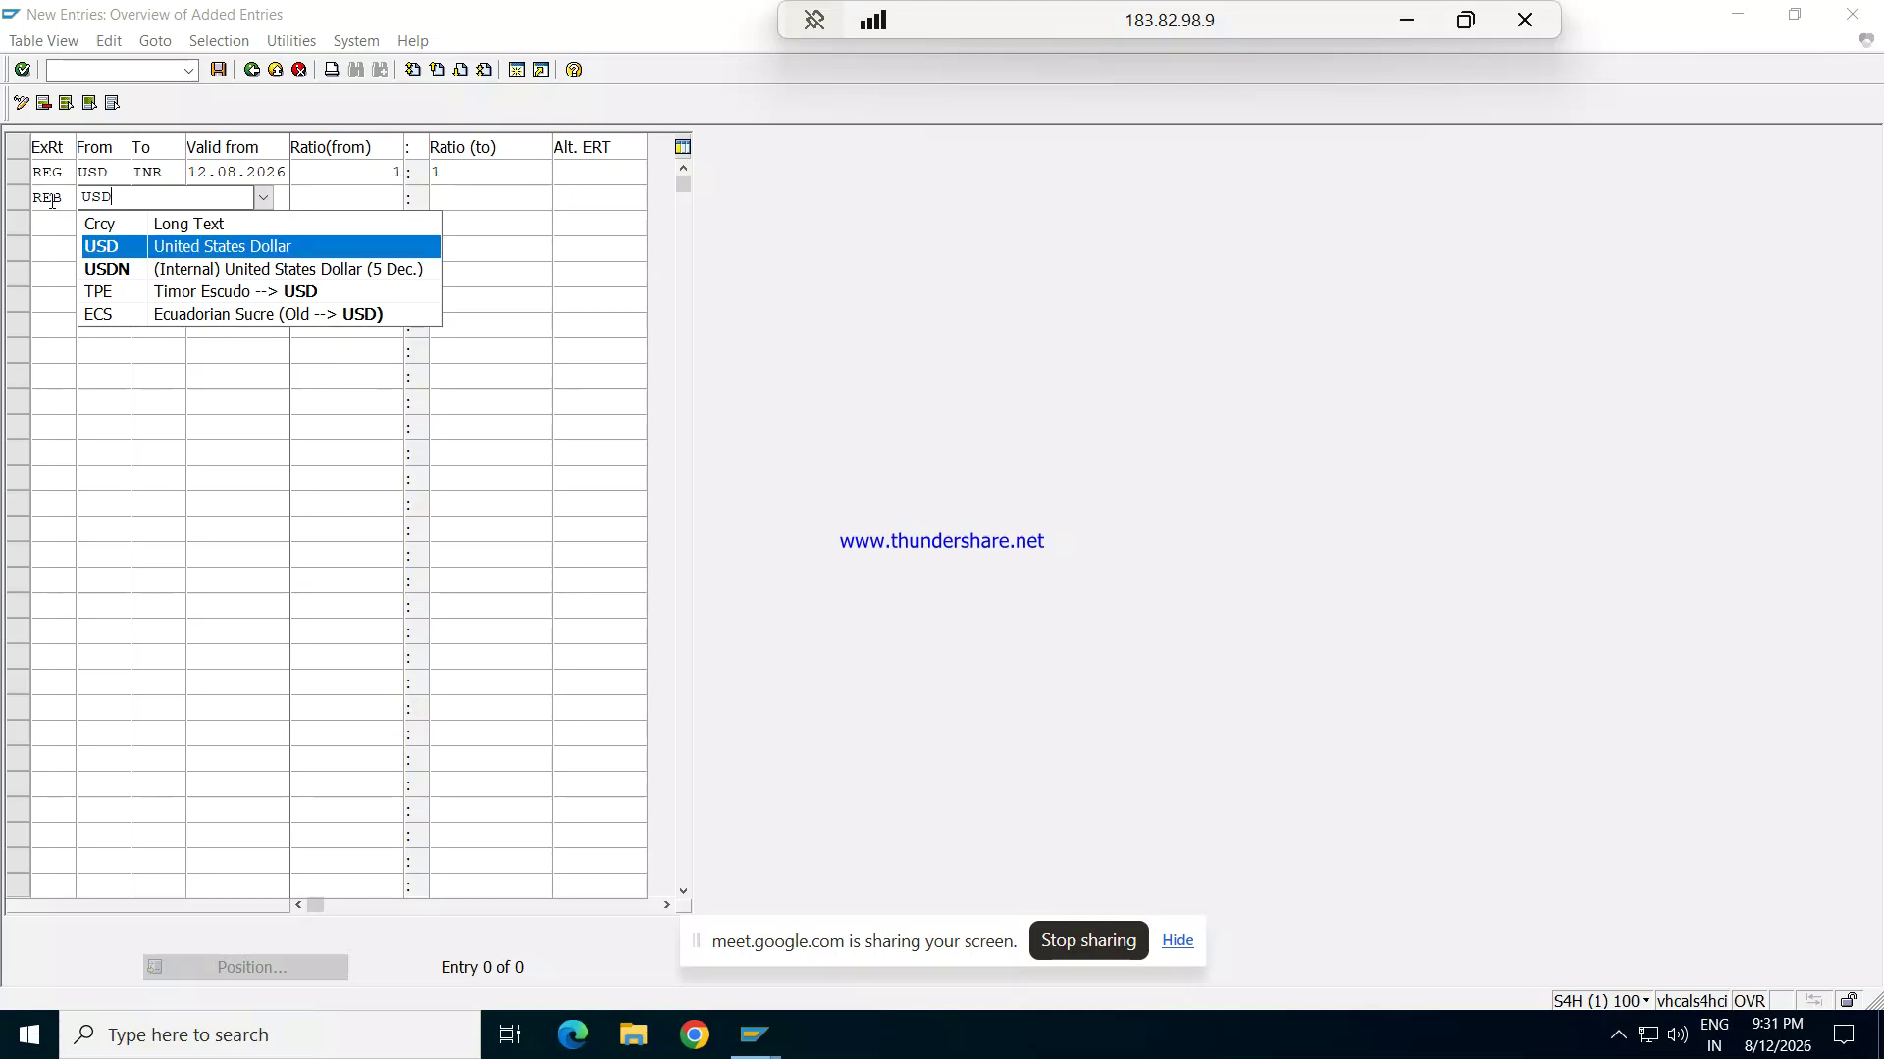
{"action": "key", "text": "Tab"}
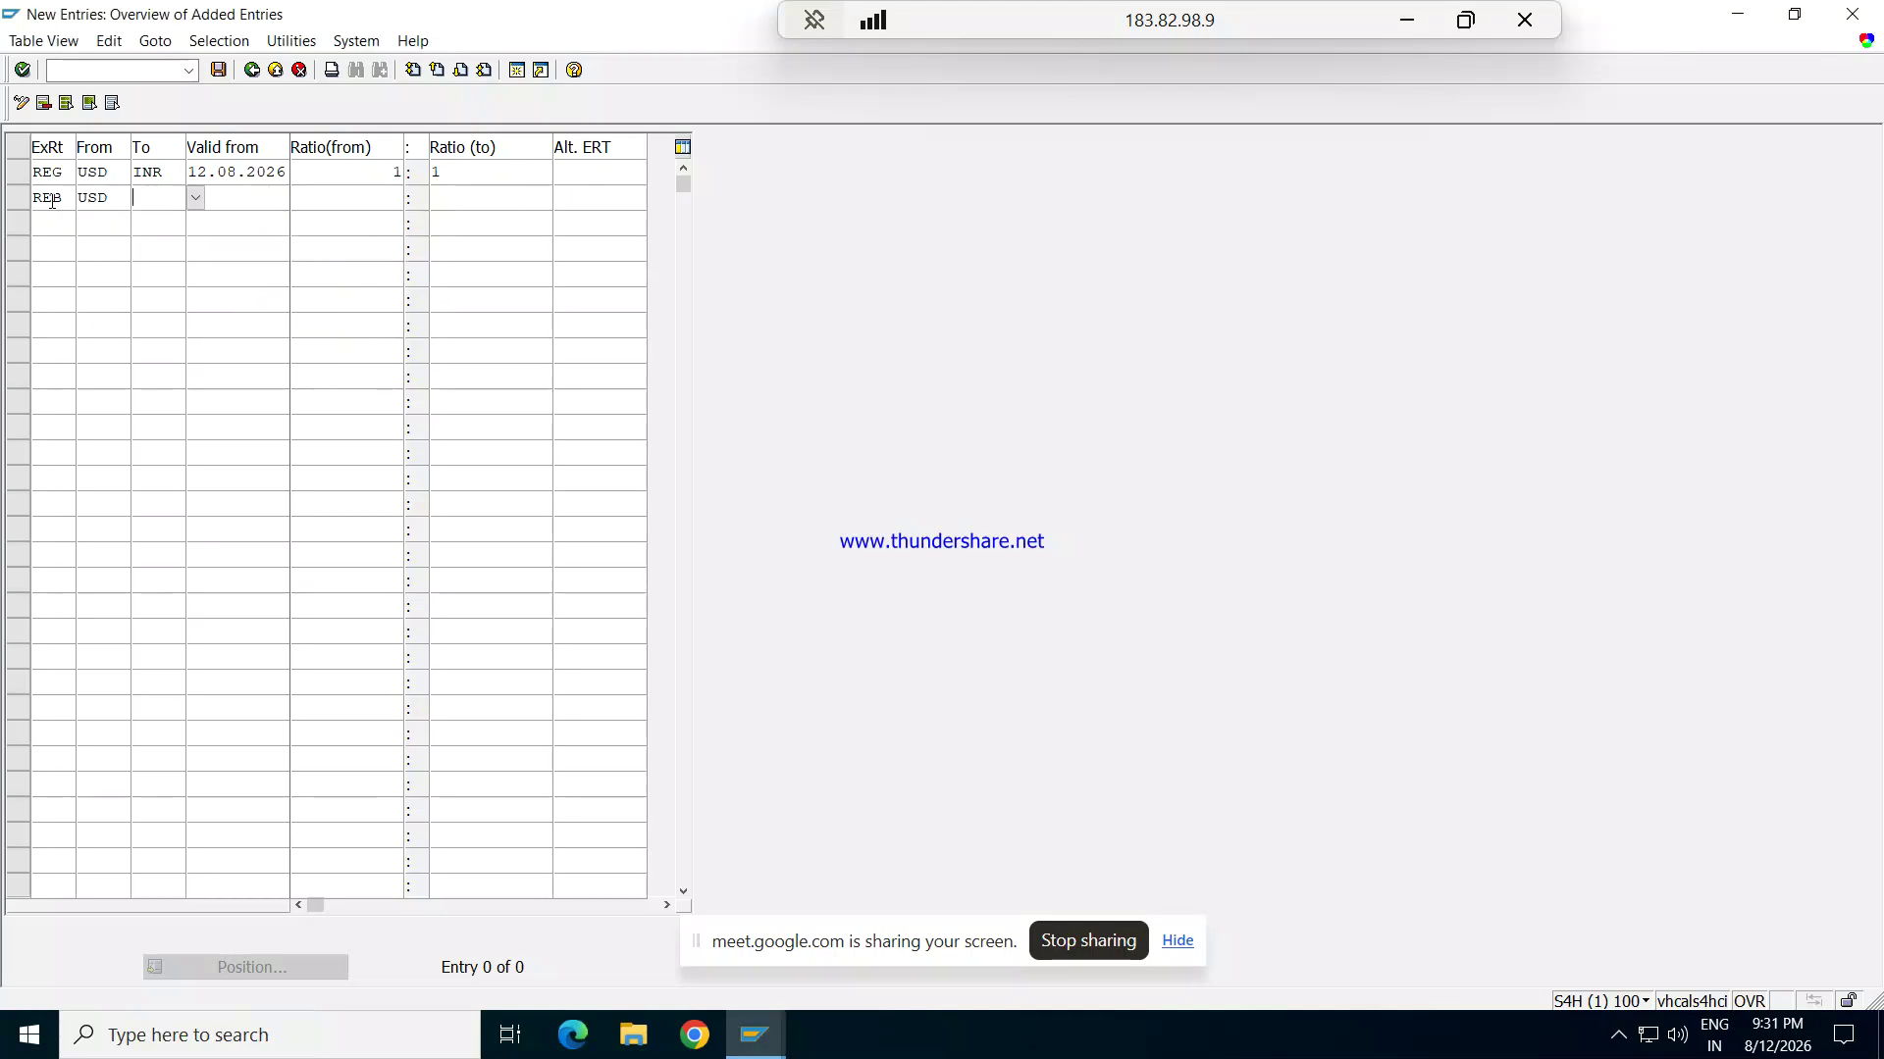
{"action": "type", "text": "INR"}
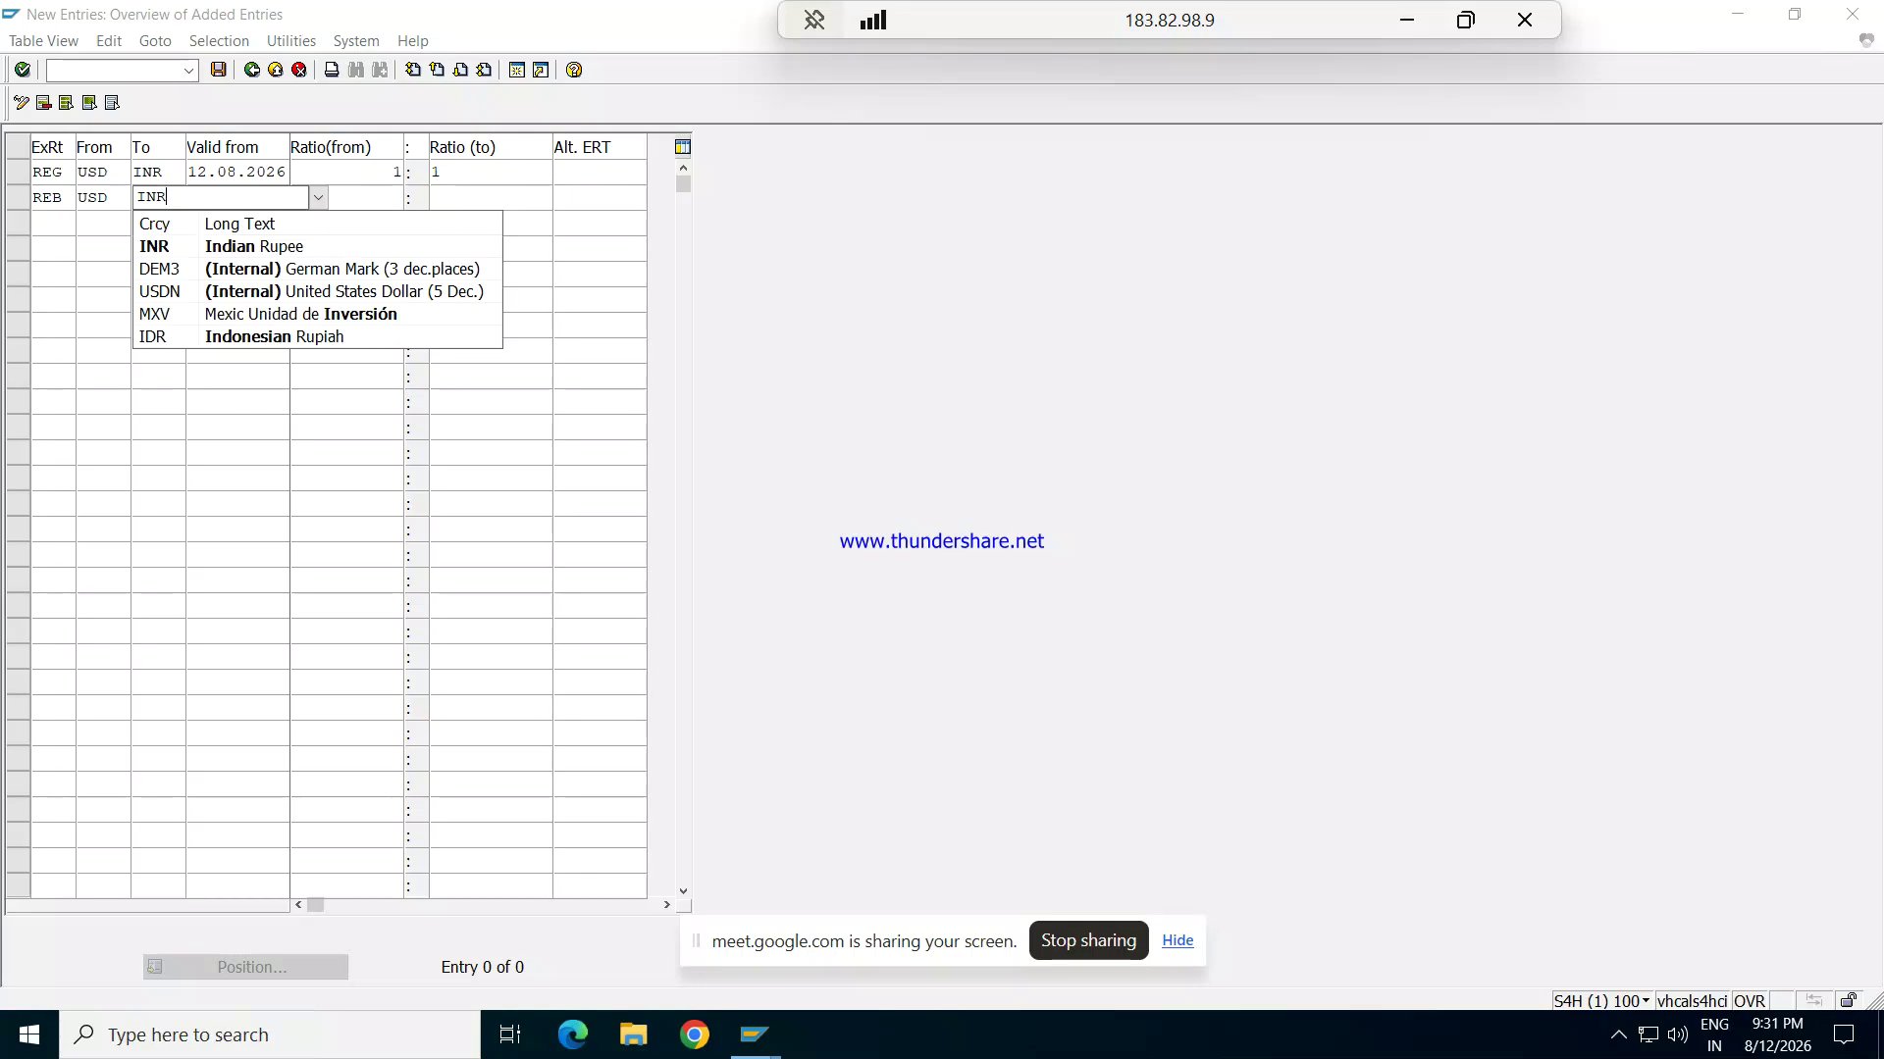
{"action": "key", "text": "Tab"}
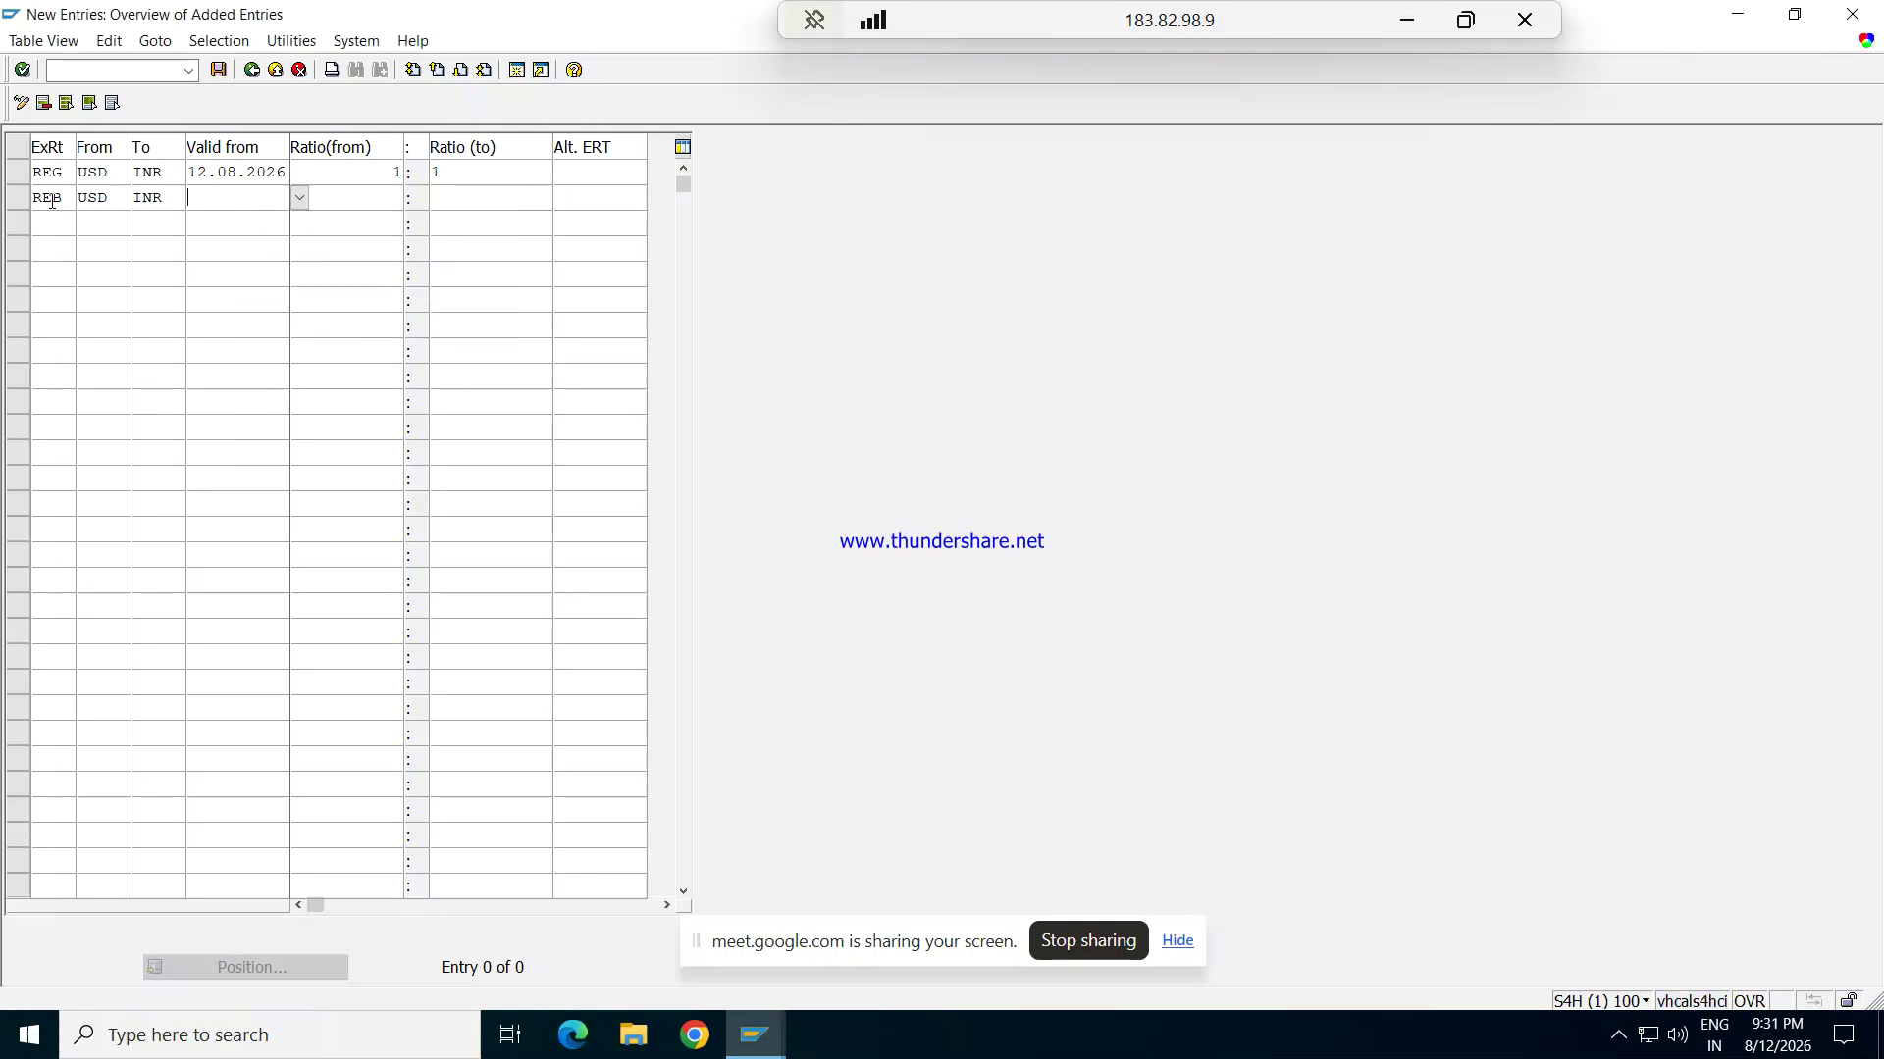
Step: Set the REB row valid from 12.08.2026 with a 1:1 ratio
{"action": "type", "text": "1"}
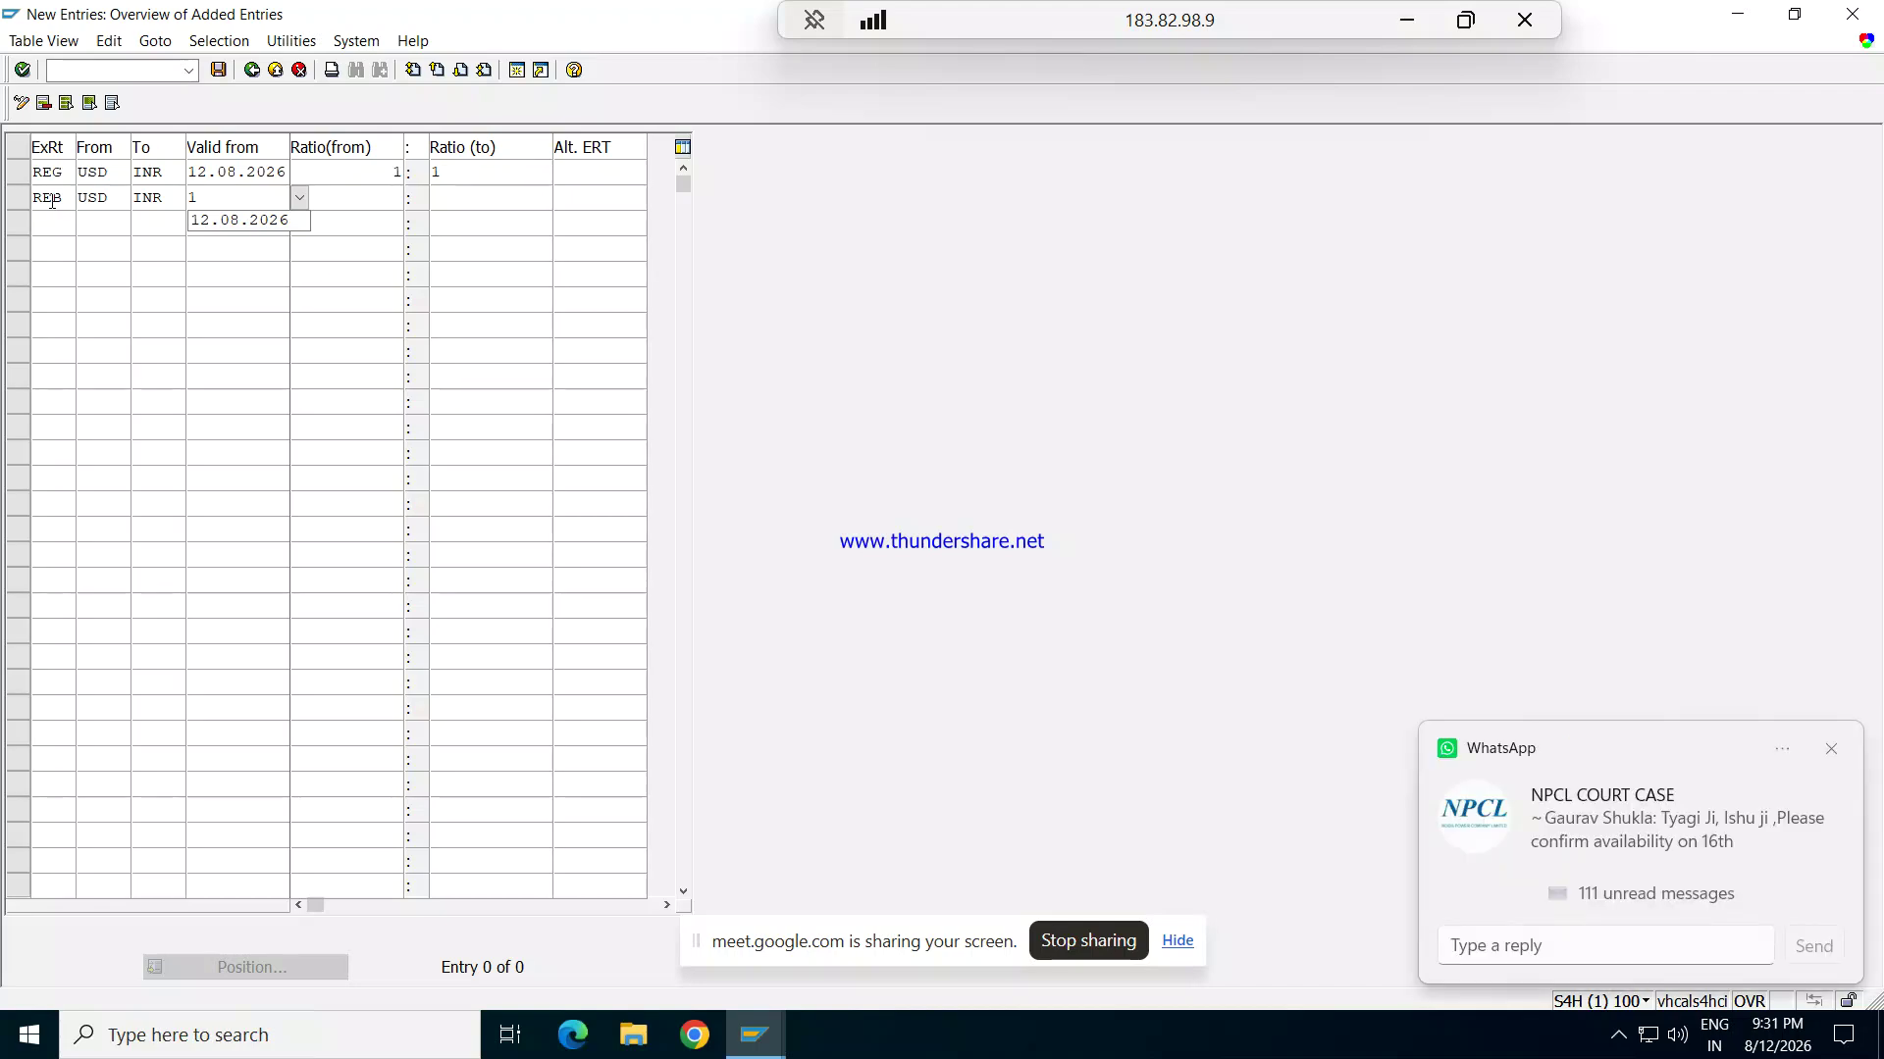
{"action": "type", "text": "2.08.202"}
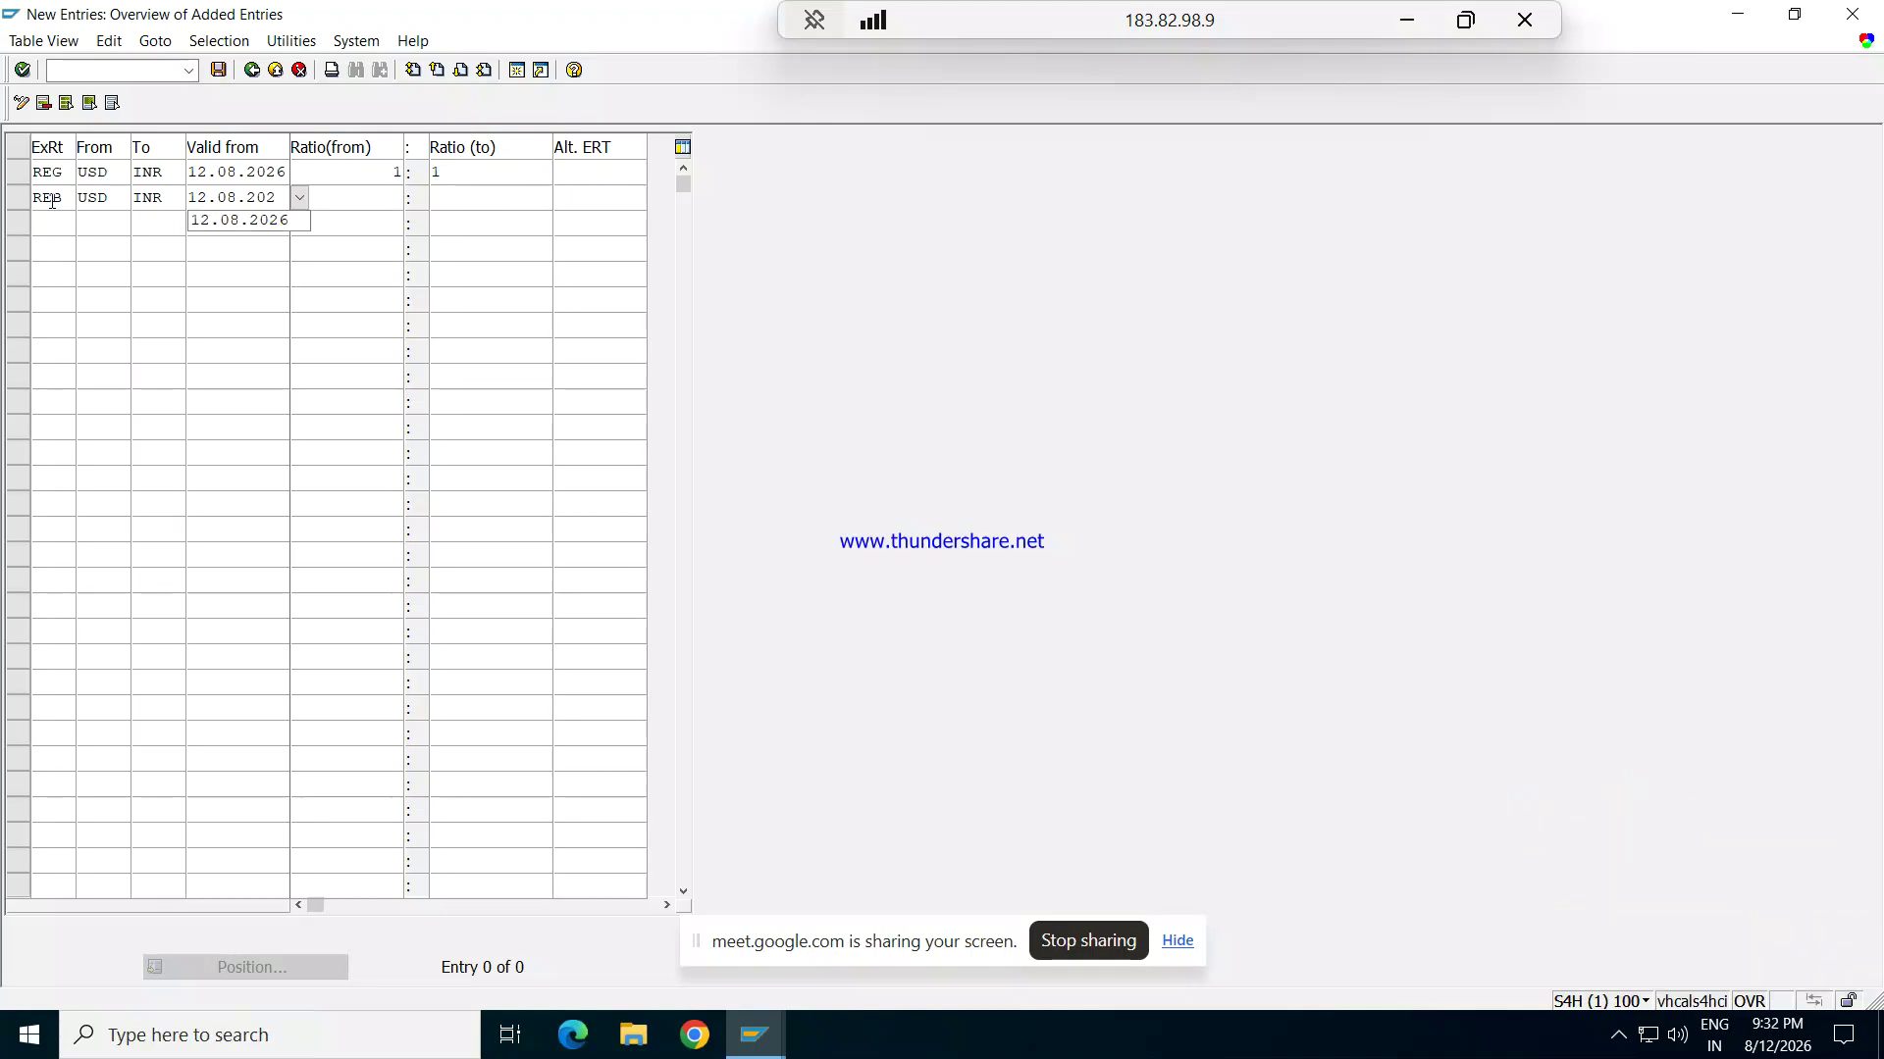
{"action": "type", "text": "6"}
{"action": "key", "text": "Tab"}
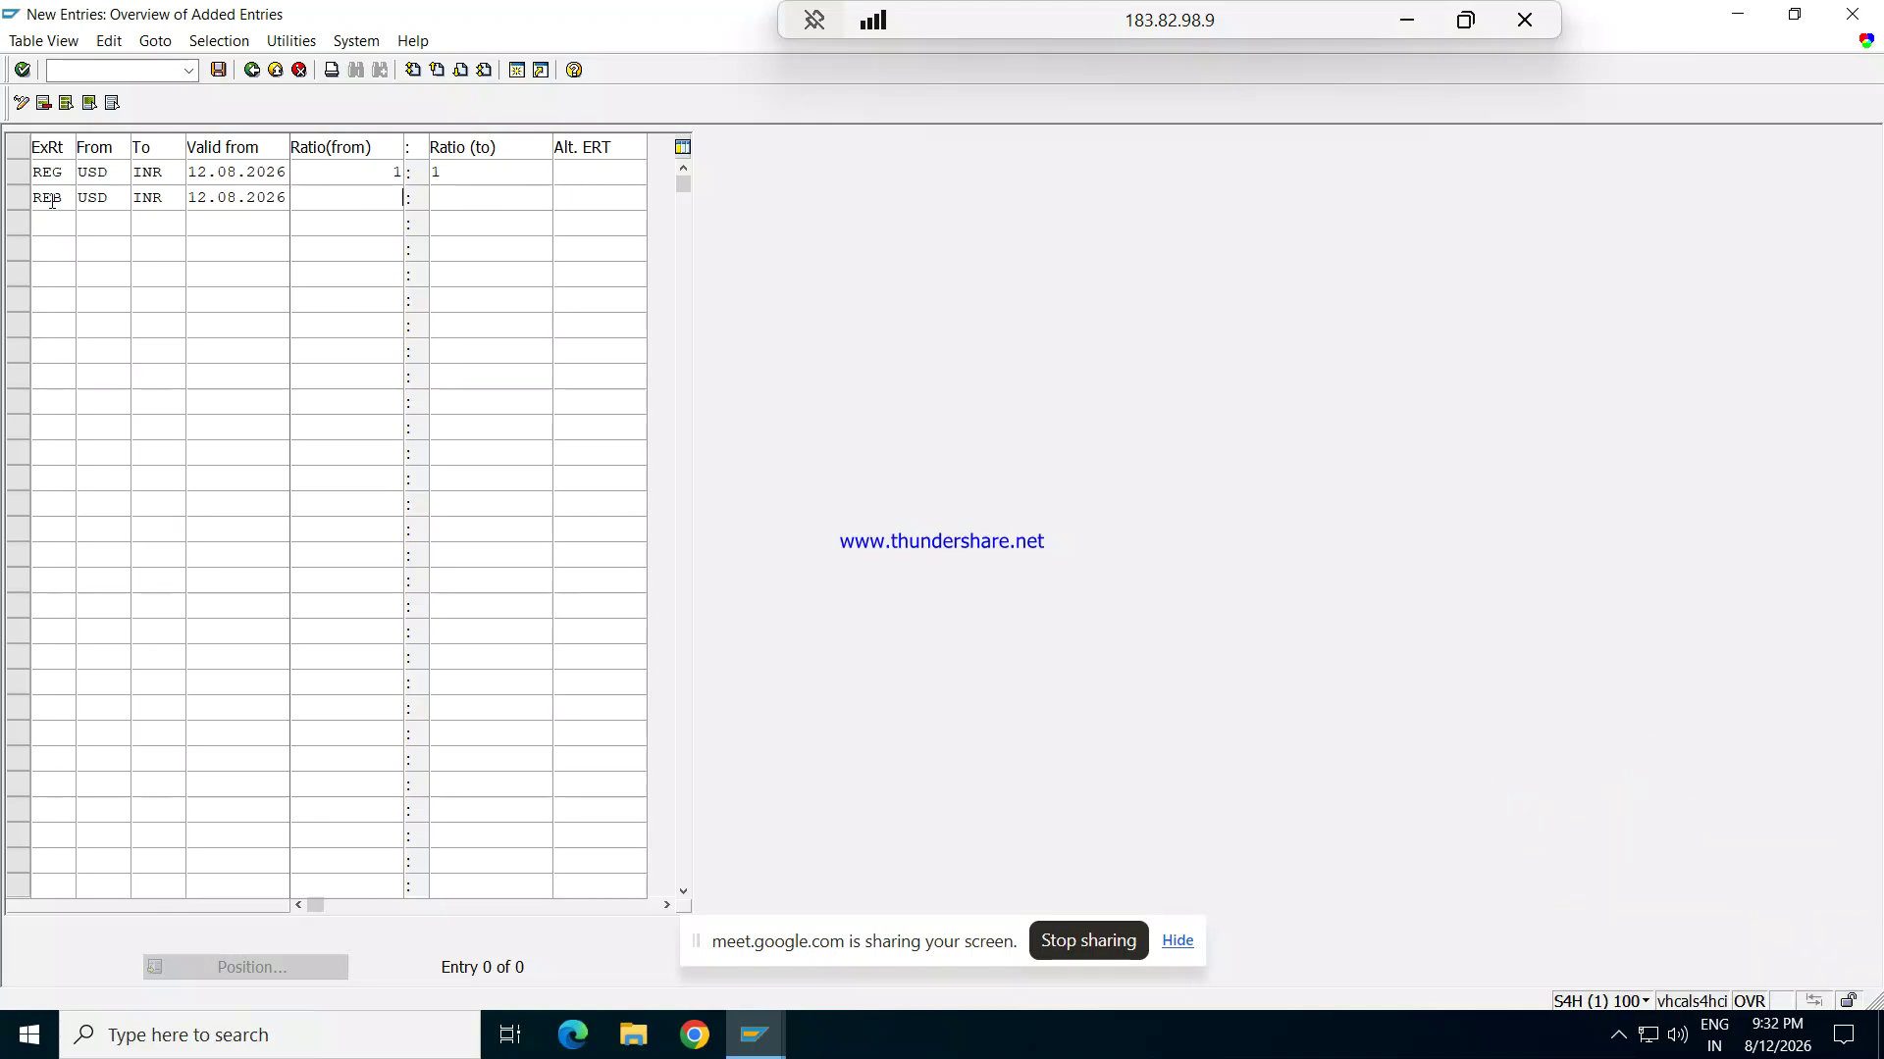
{"action": "type", "text": "1"}
{"action": "key", "text": "Tab"}
{"action": "type", "text": "1"}
Step: Start a third ratio row with rate type REM
{"action": "left_click", "coordinate": [46, 220]}
{"action": "left_click", "coordinate": [45, 220]}
{"action": "type", "text": "REM"}
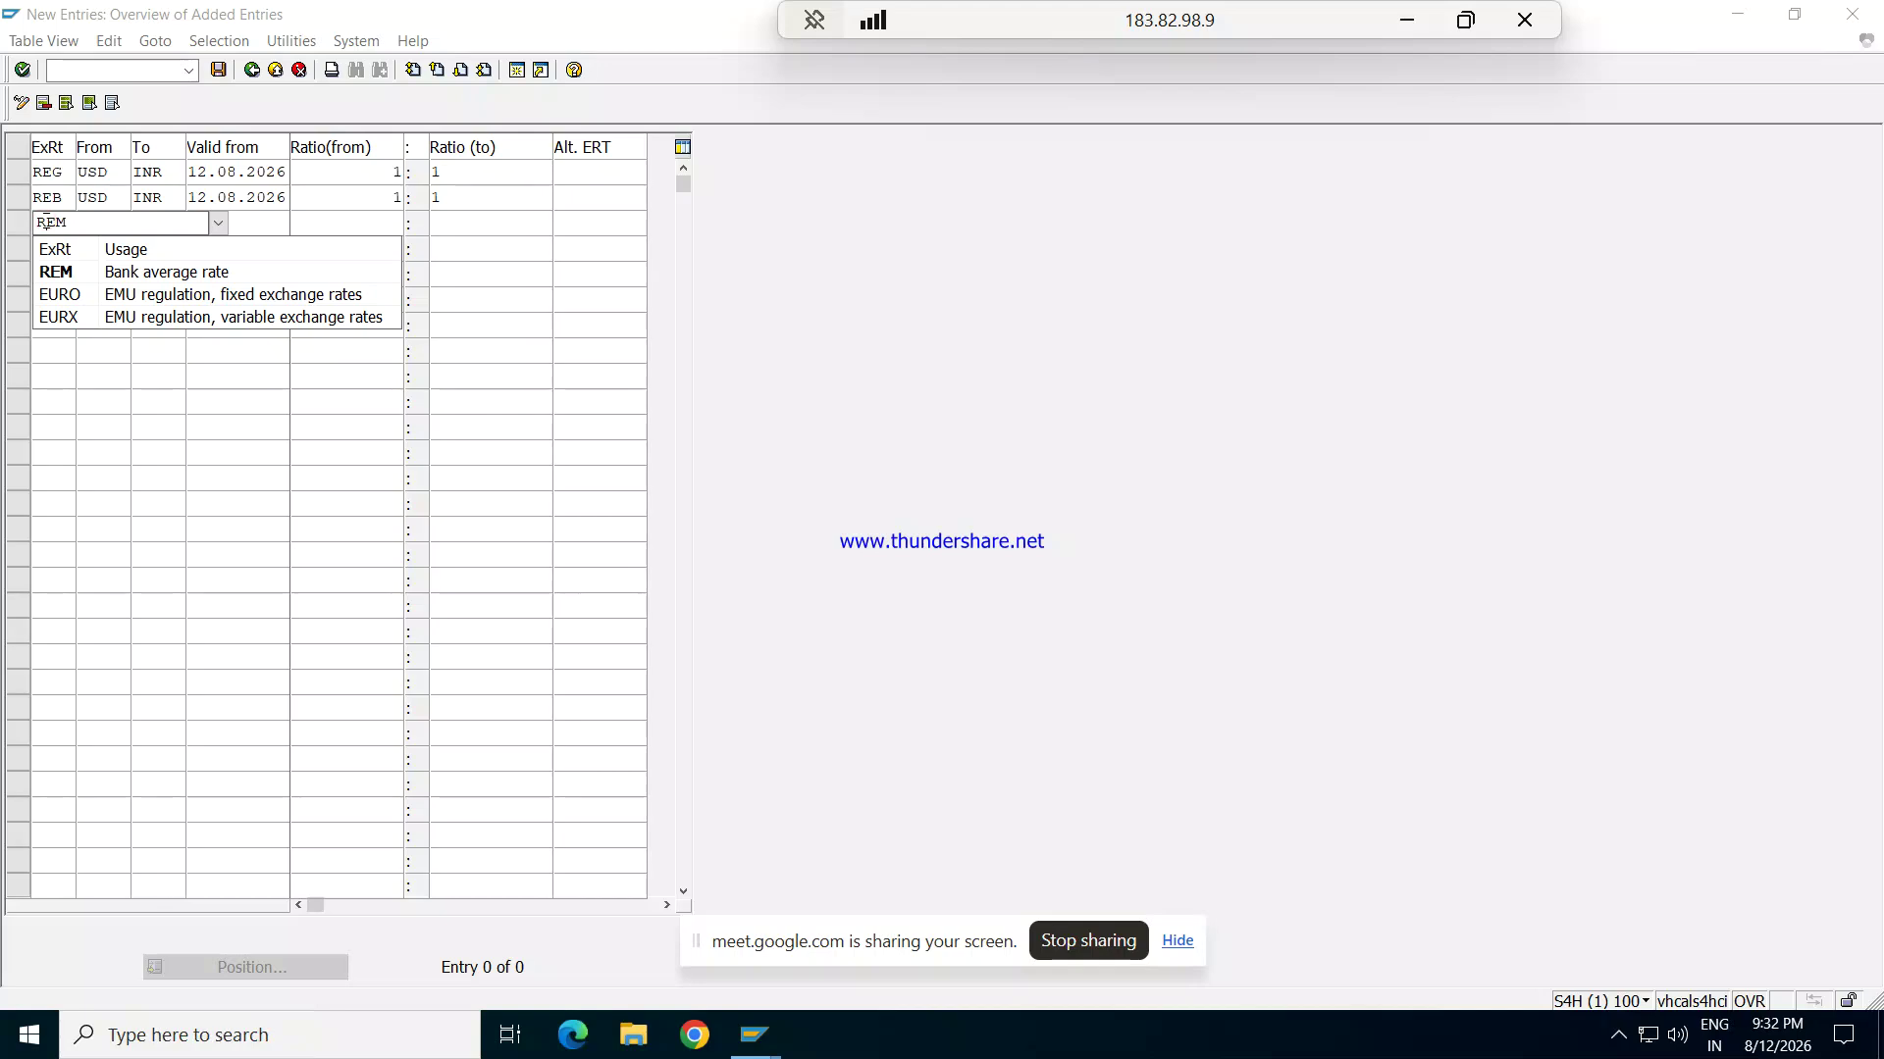
Step: Complete the REM row: USD to INR, valid from 12.08.2026, ratio 1:1, then save
{"action": "key", "text": "Tab"}
{"action": "type", "text": "USD"}
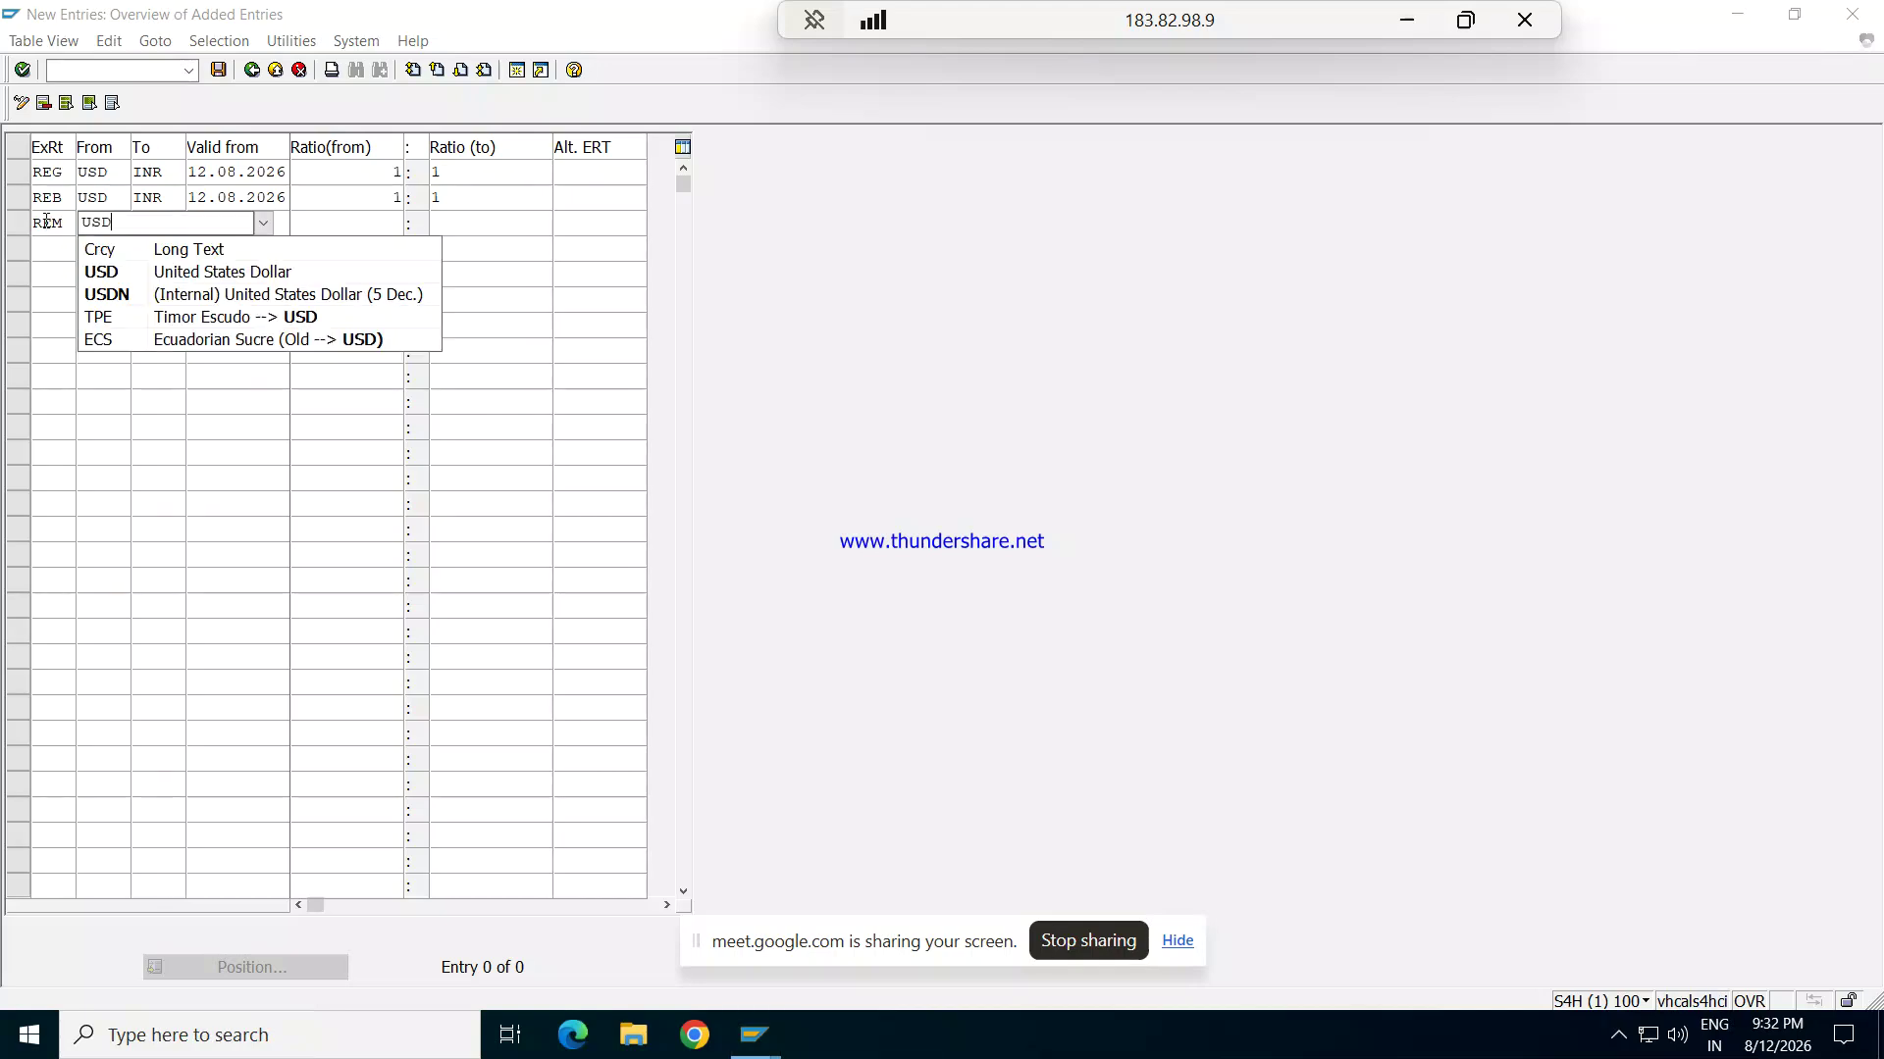
{"action": "key", "text": "Tab"}
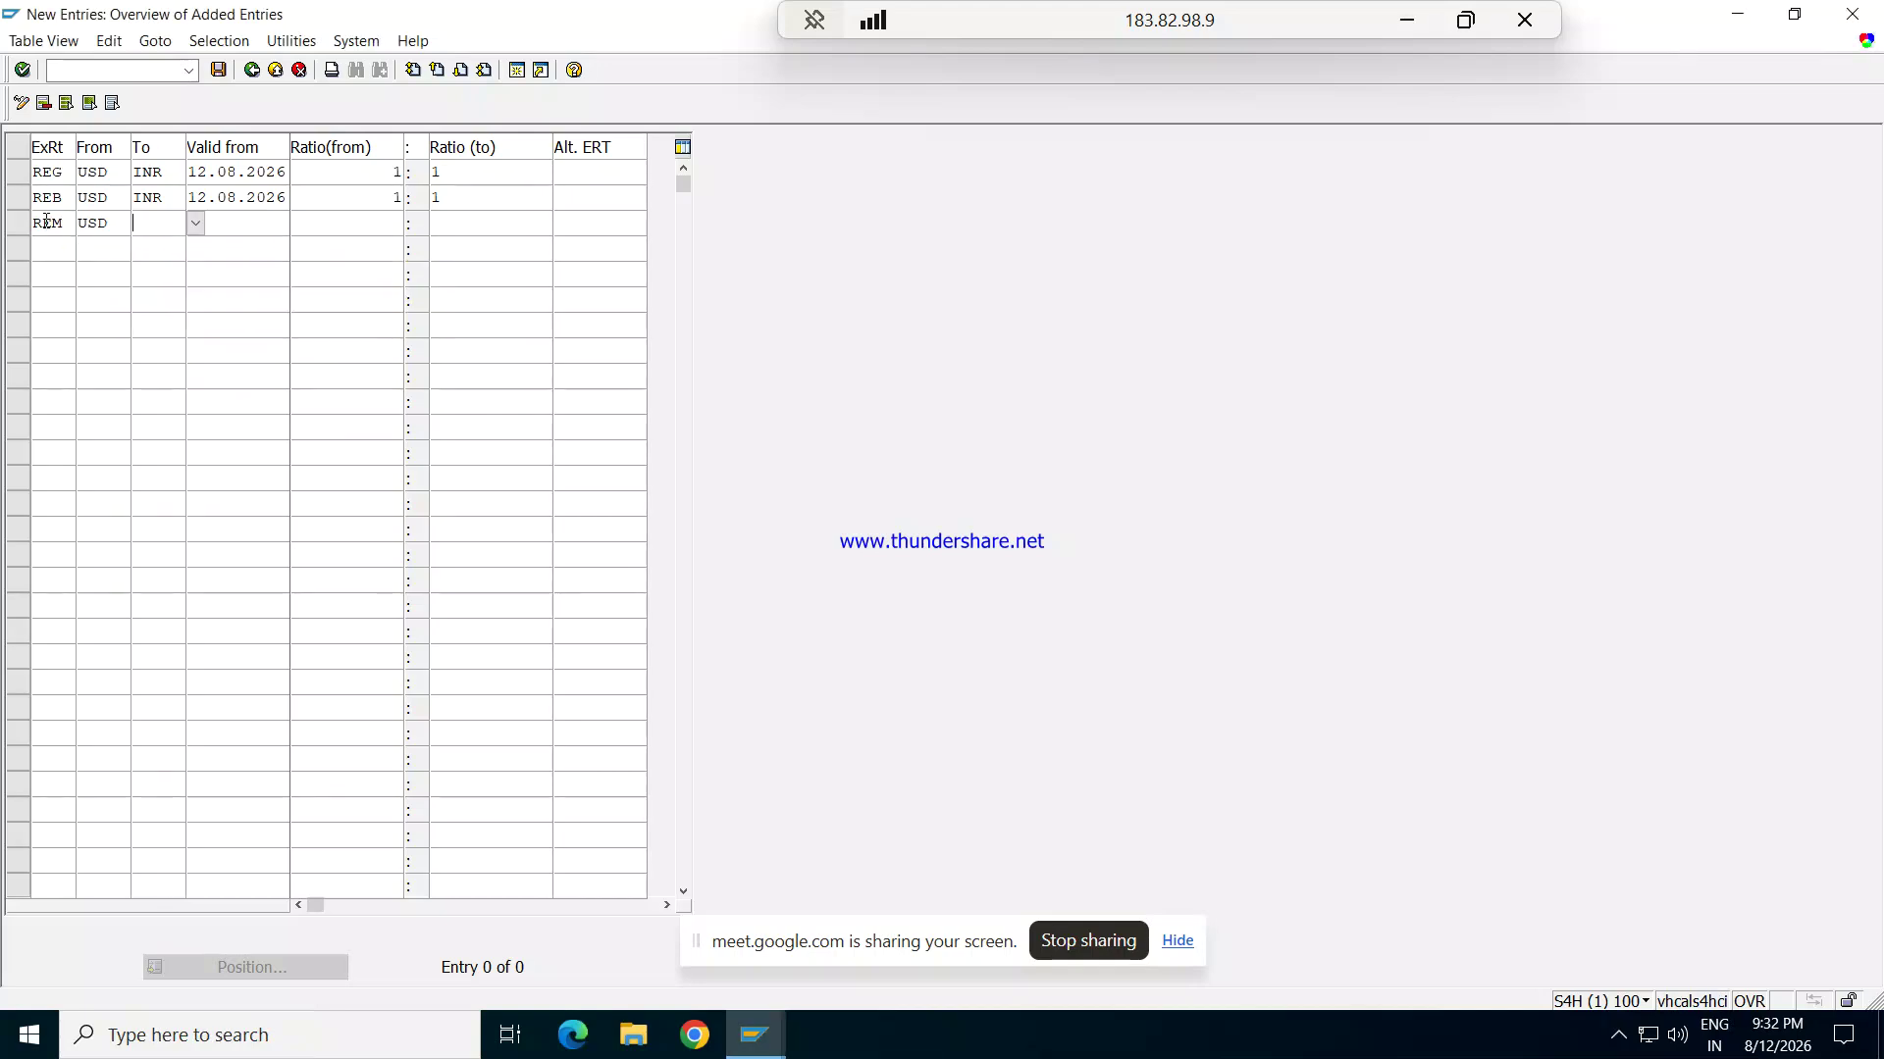
{"action": "type", "text": "INR"}
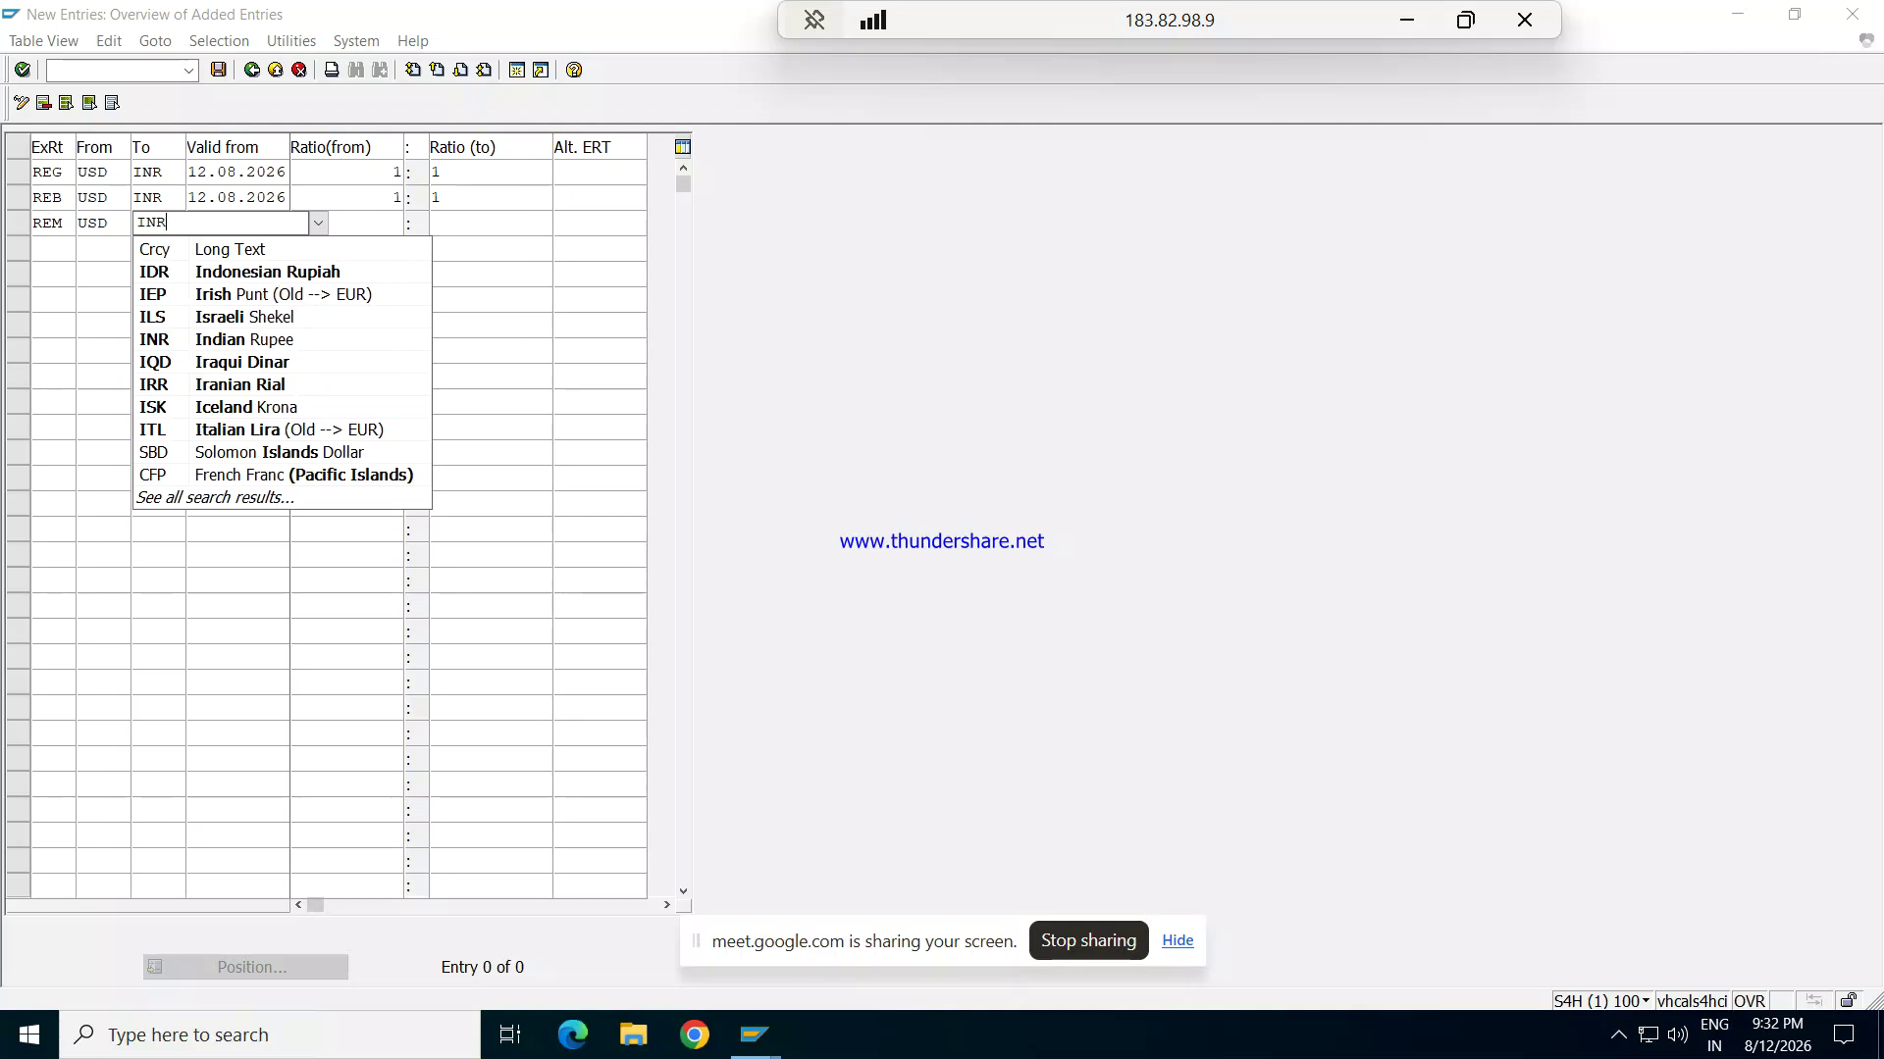
{"action": "key", "text": "Tab"}
{"action": "type", "text": "1"}
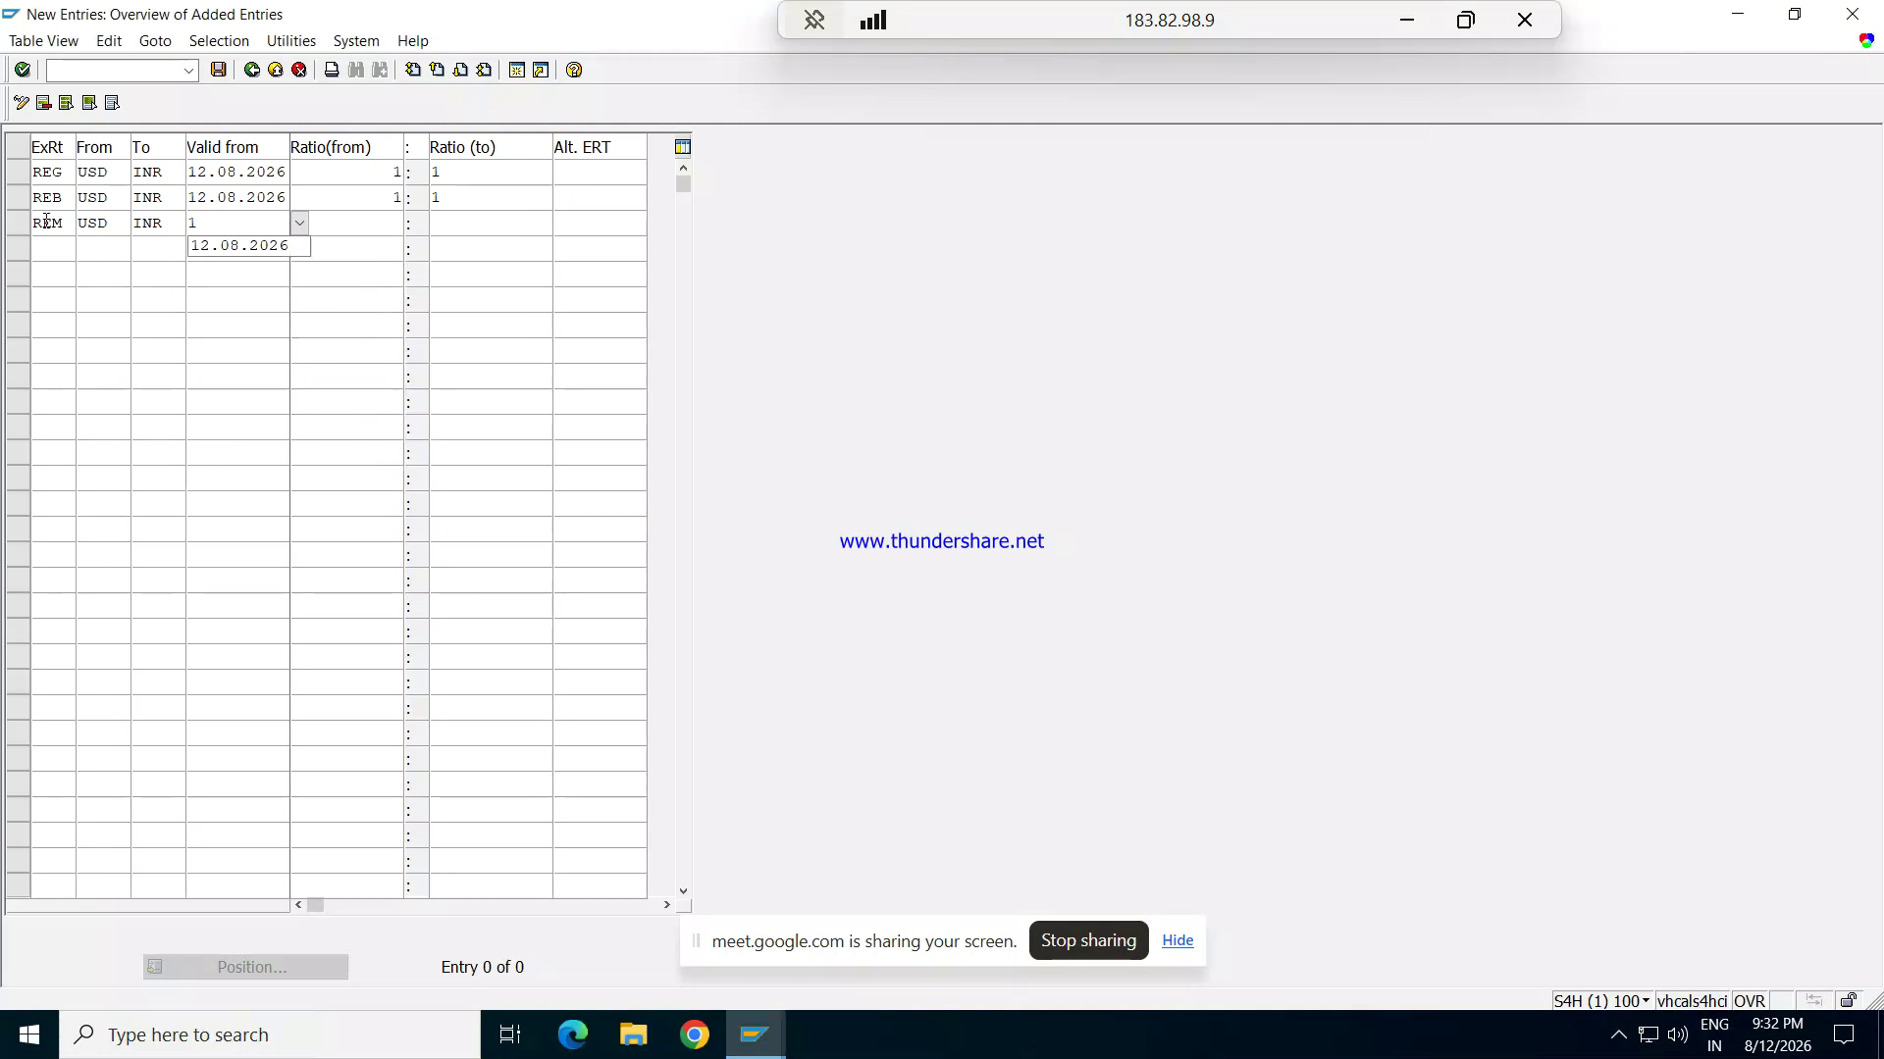
{"action": "type", "text": "2.08.2026"}
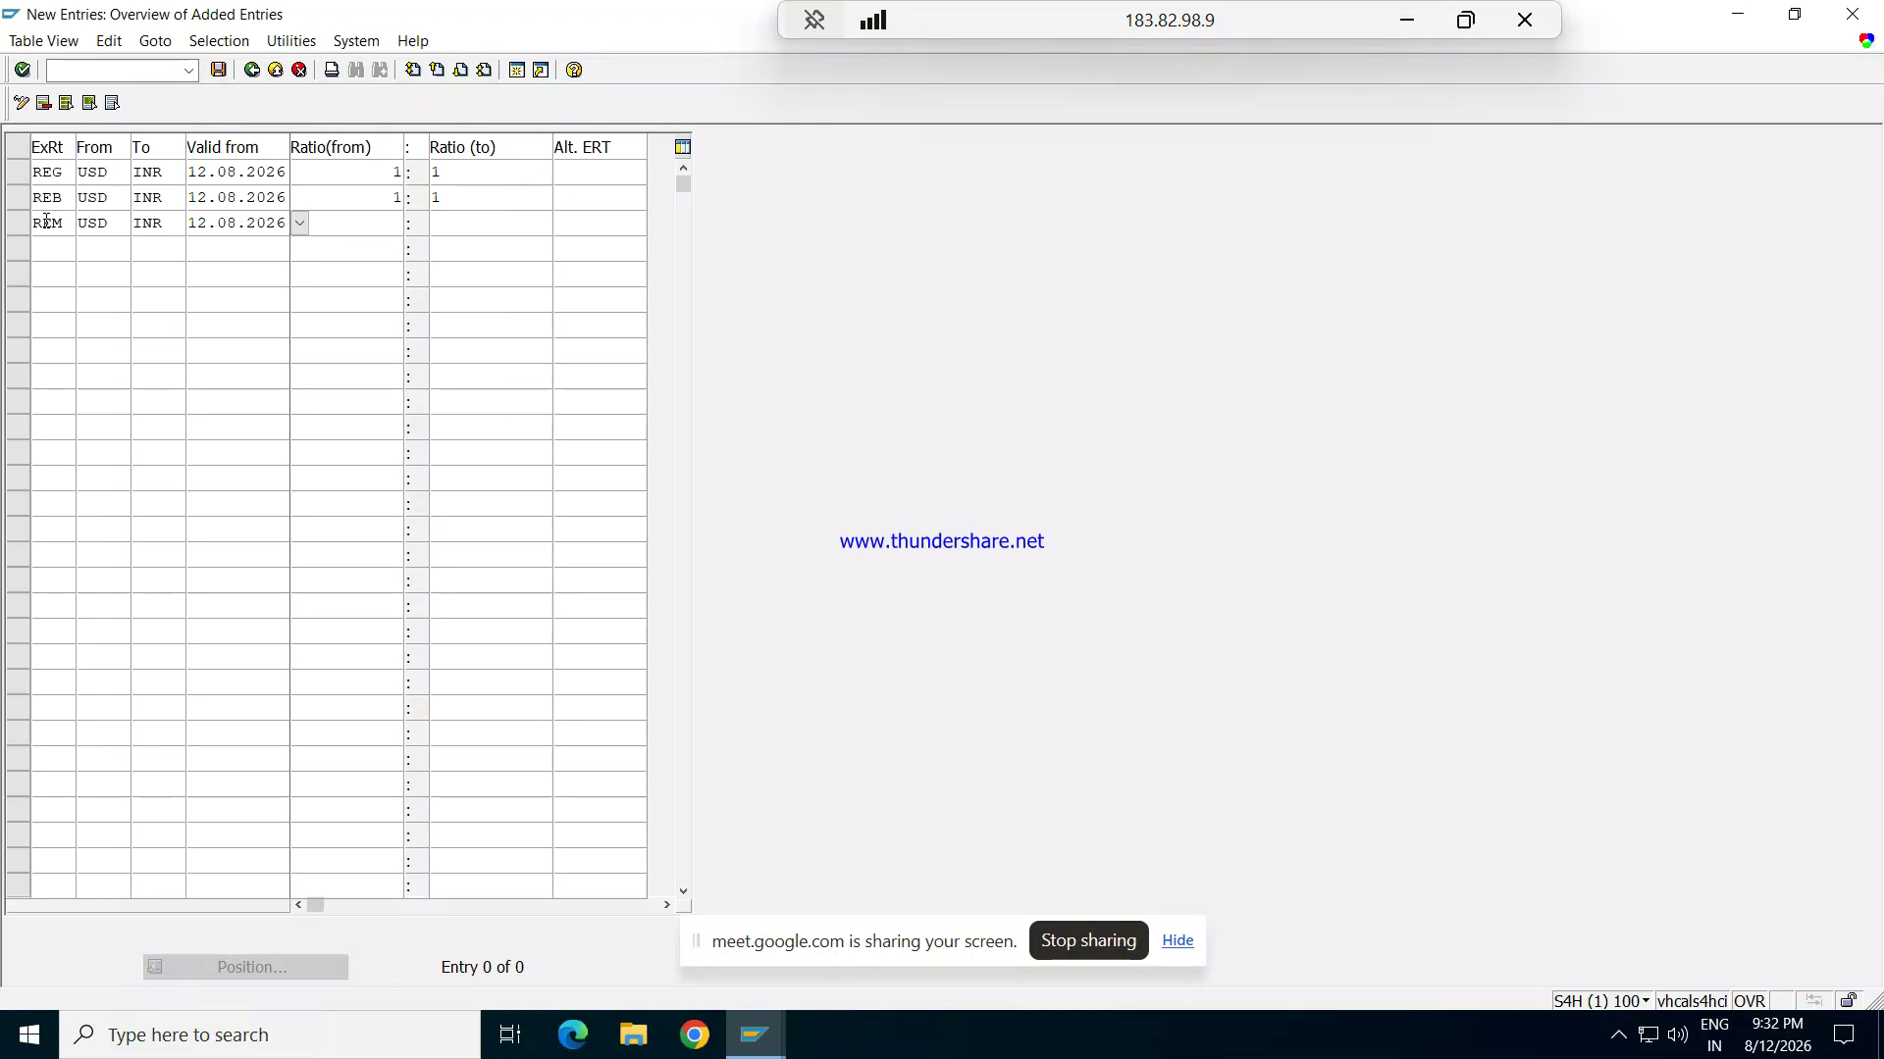
{"action": "key", "text": "Tab"}
{"action": "type", "text": "1"}
{"action": "key", "text": "Tab"}
{"action": "type", "text": "1"}
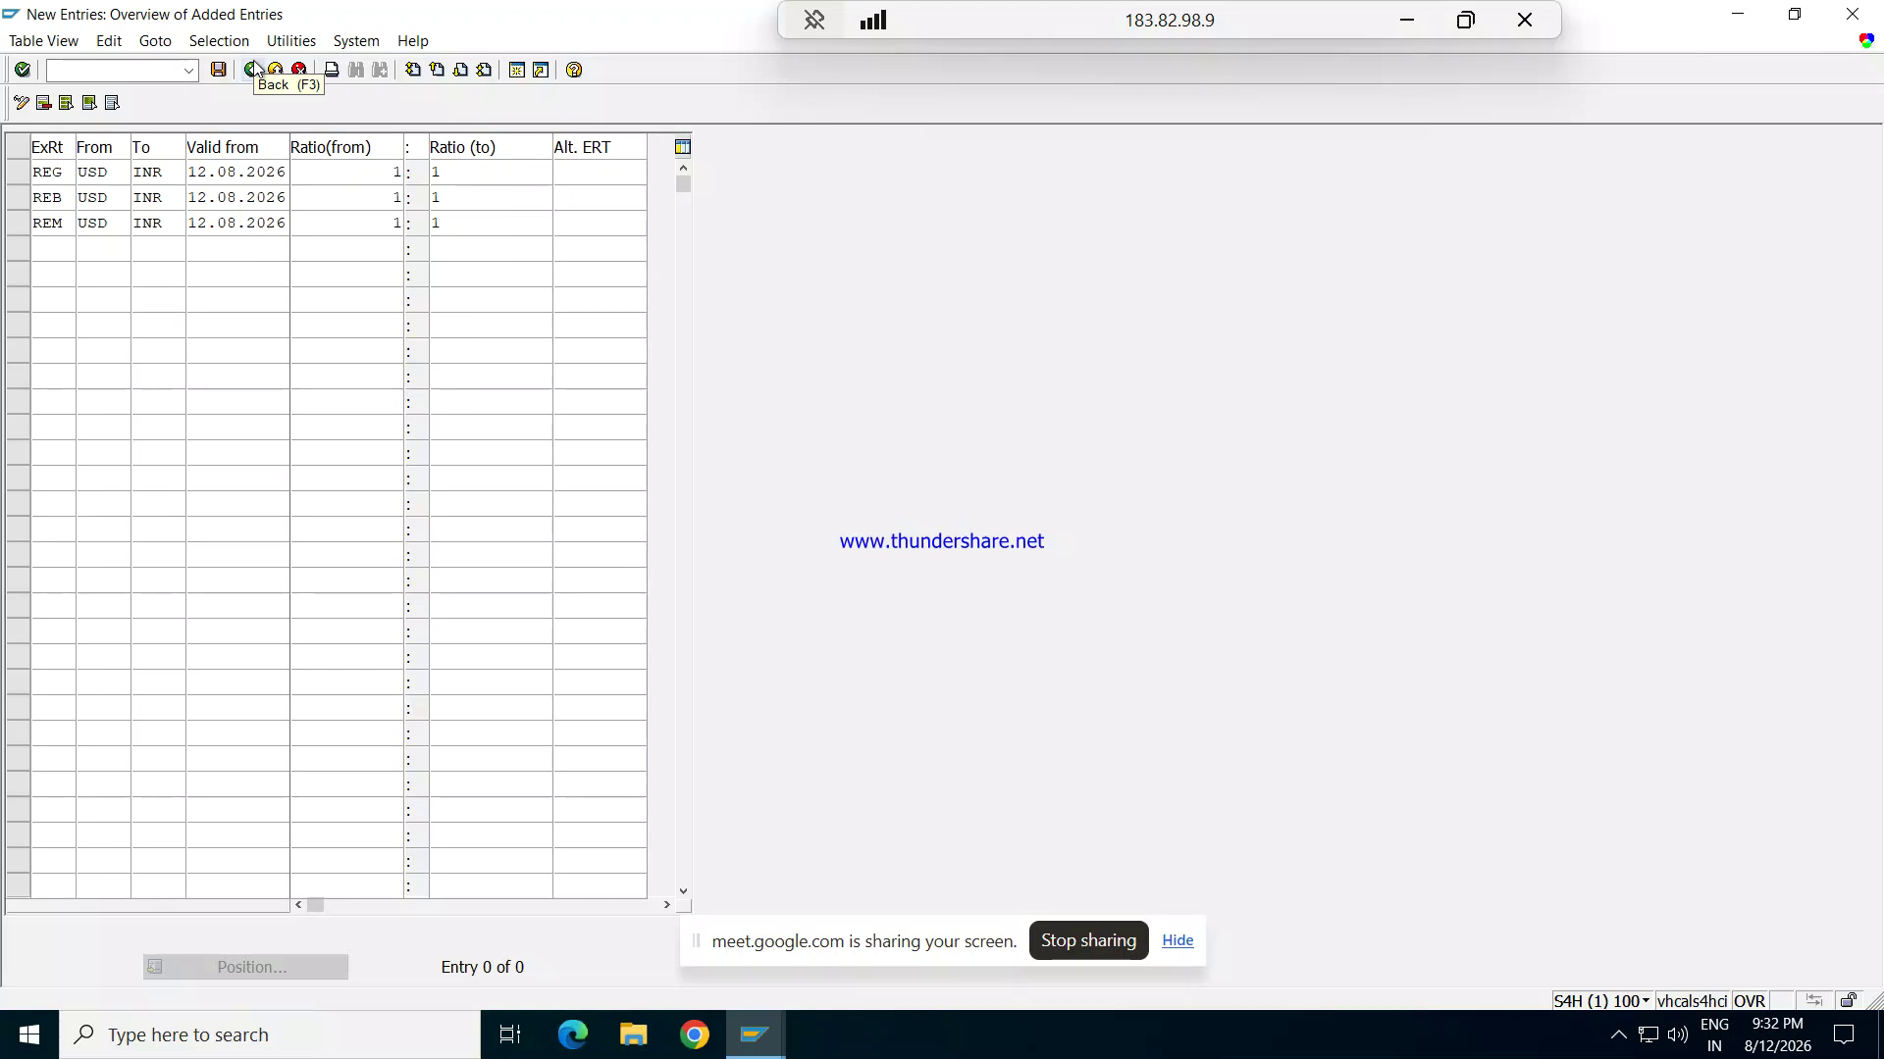
{"action": "left_click", "coordinate": [219, 69]}
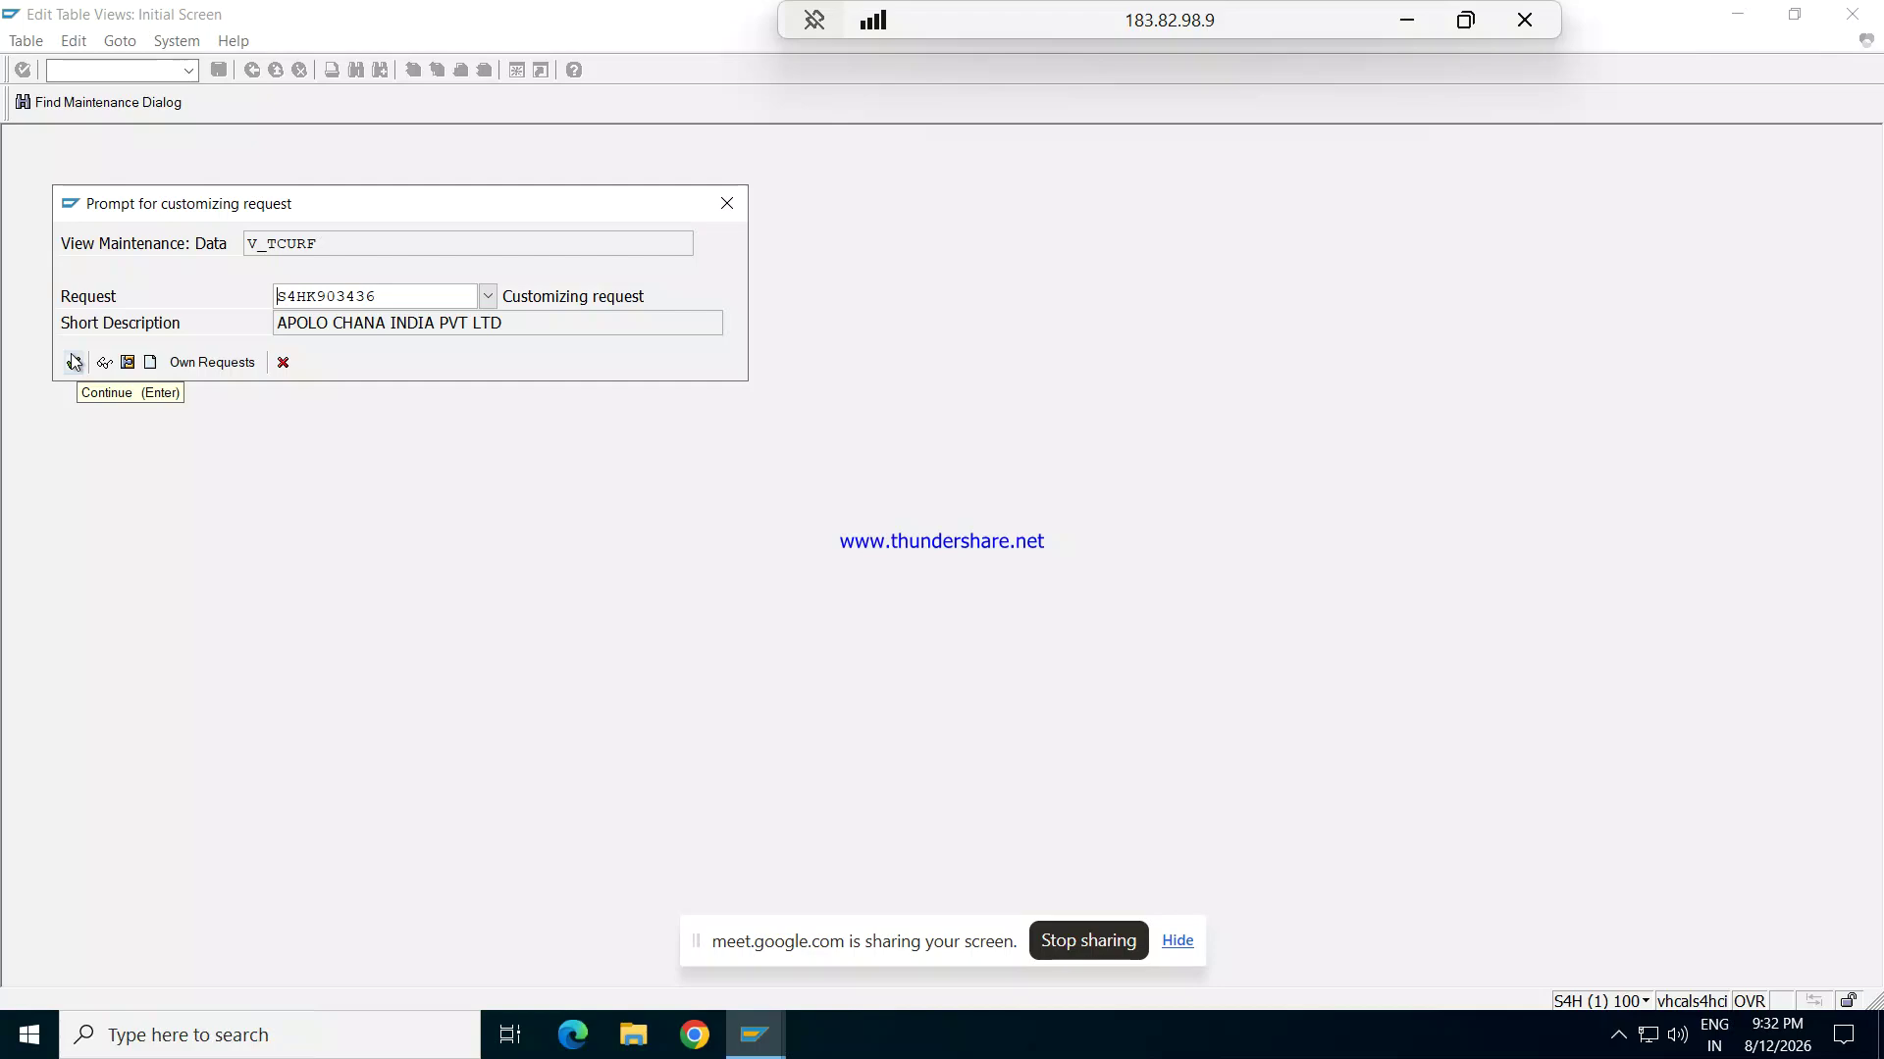
Step: Save the three exchange-rate types to the customizing request, then open transaction OB08
{"action": "left_click", "coordinate": [73, 361]}
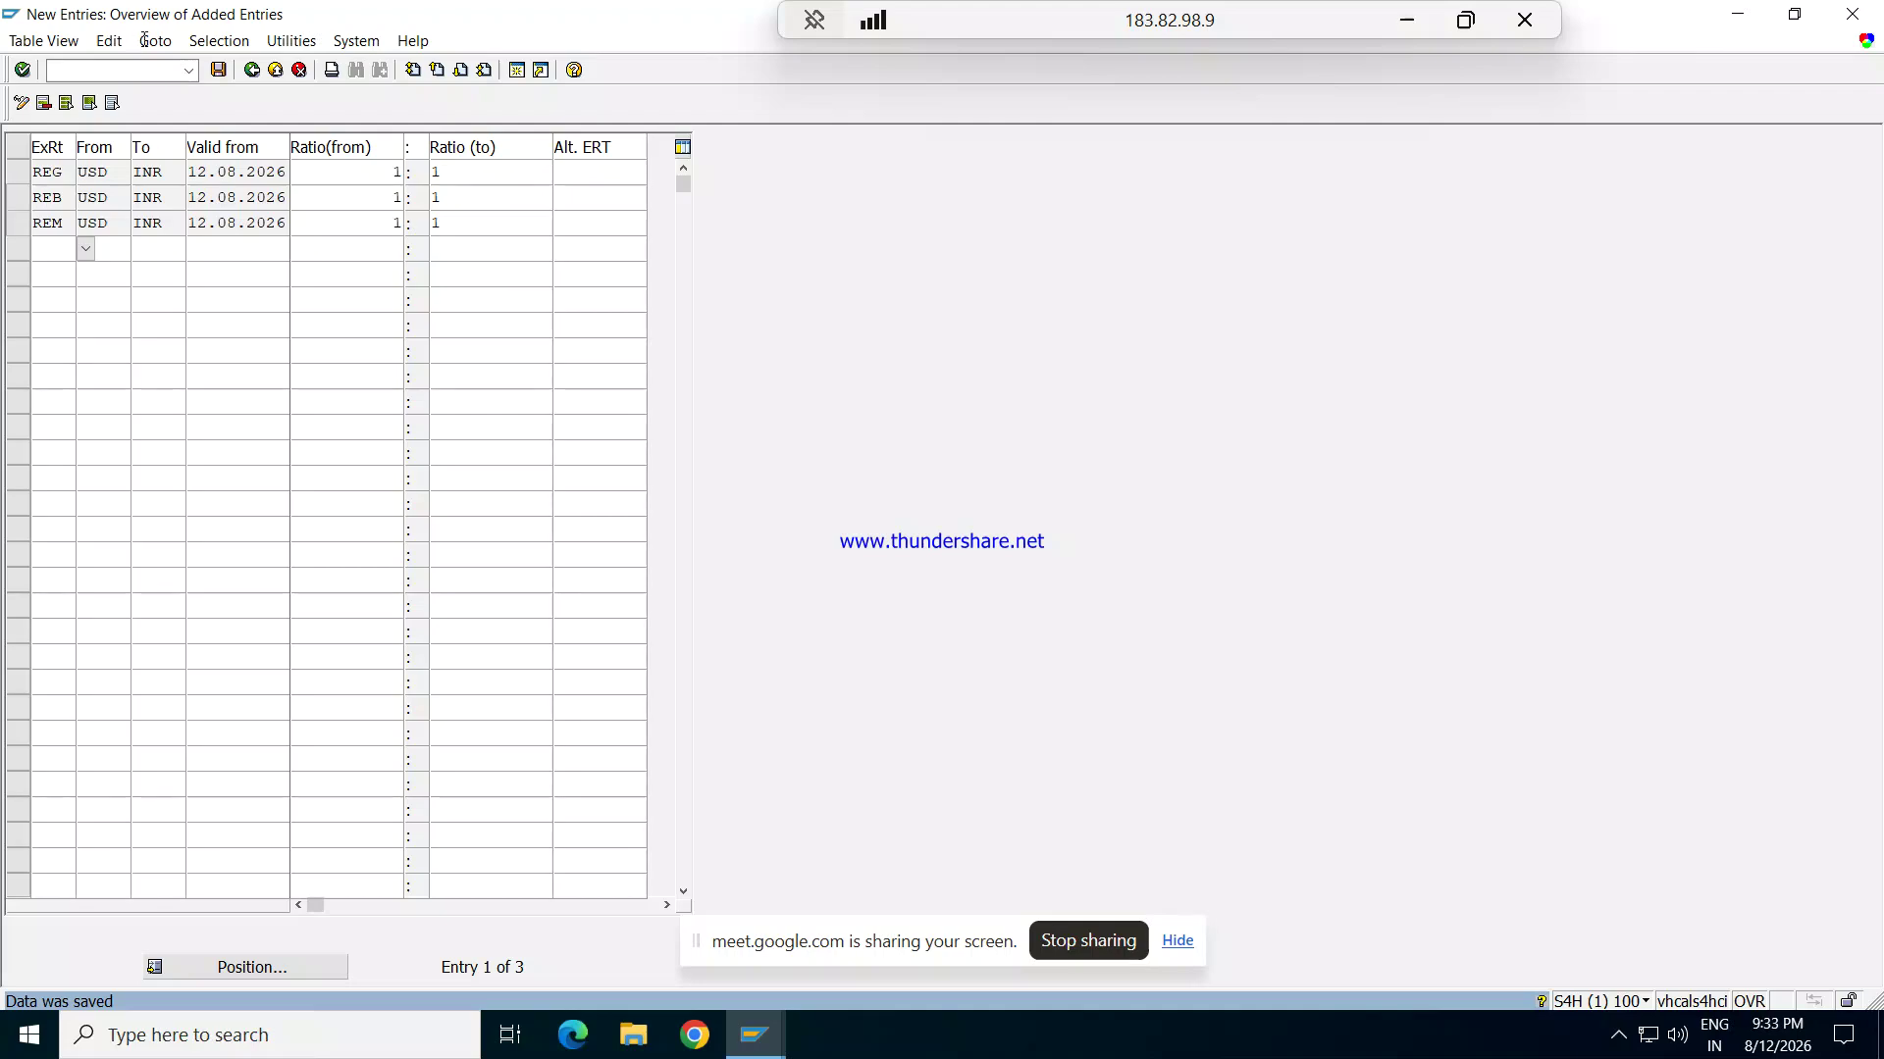
{"action": "left_click", "coordinate": [135, 70]}
{"action": "type", "text": "/NOB08"}
{"action": "key", "text": "Return"}
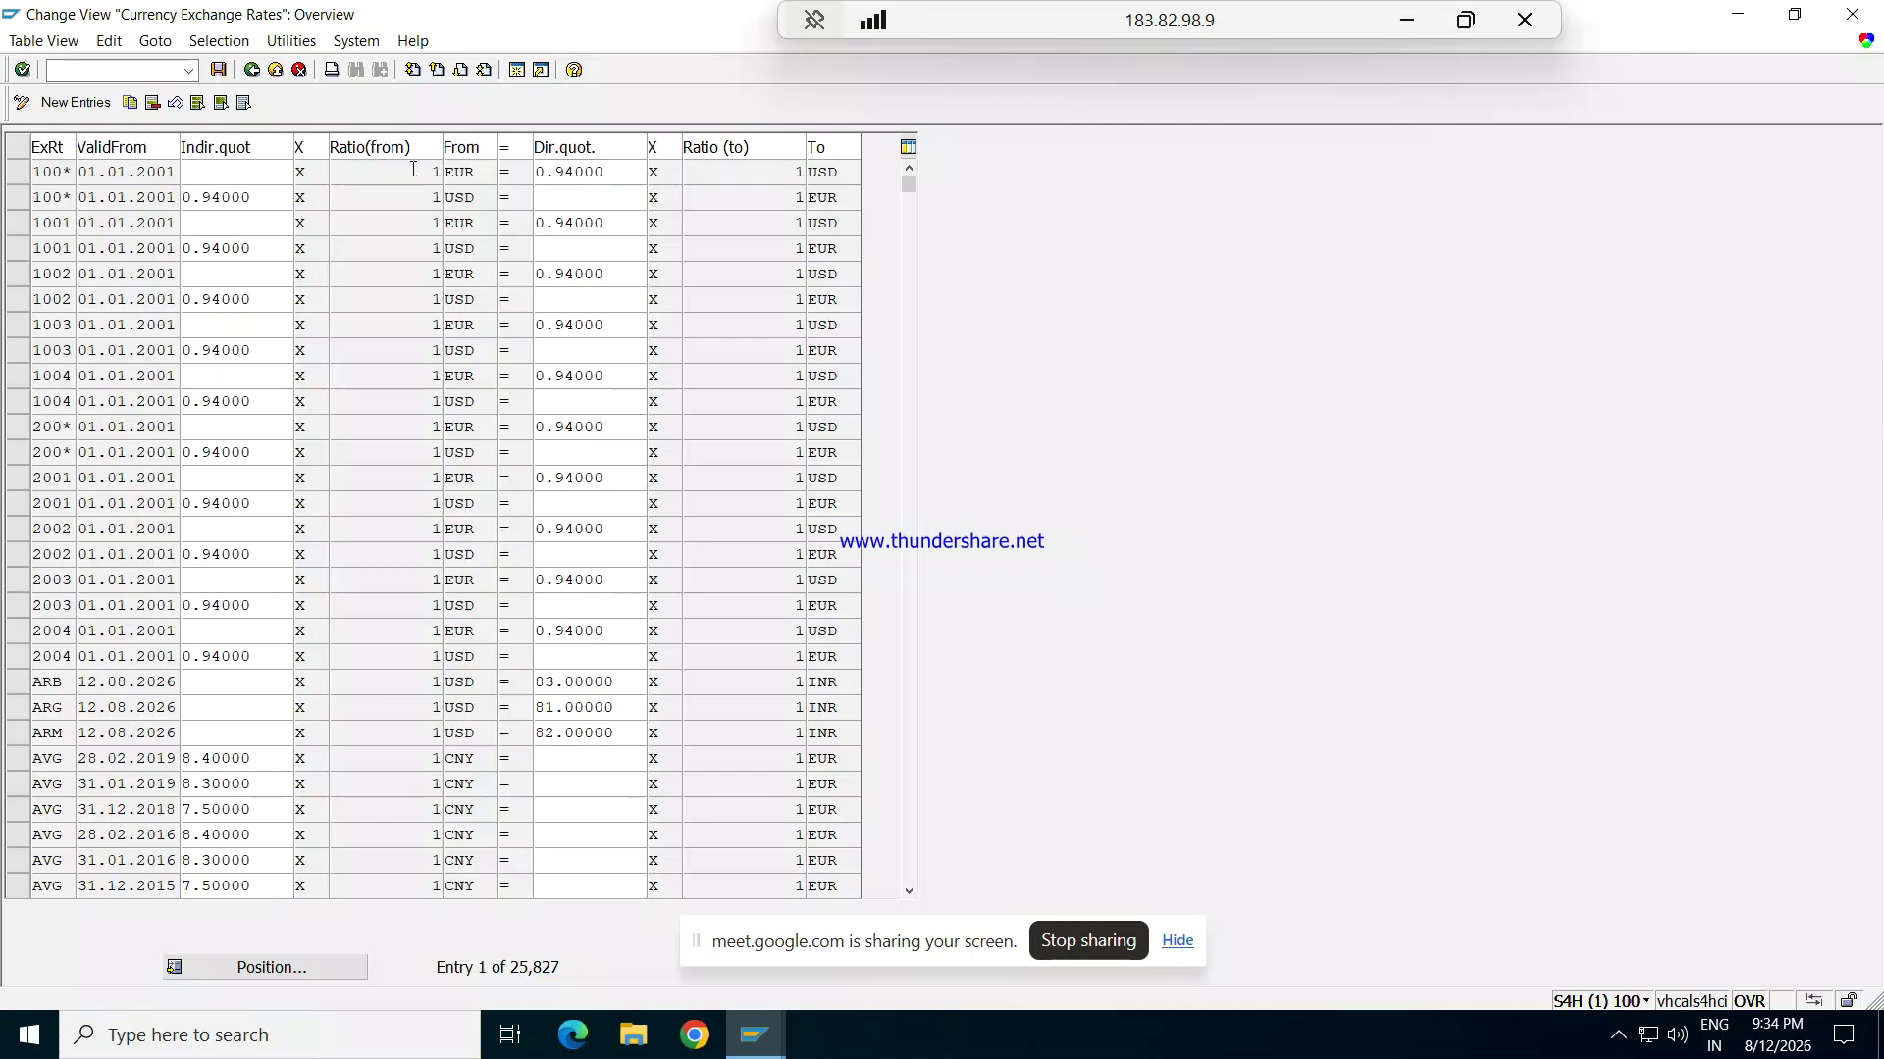
Step: Add a new exchange-rate entry: REG, valid from 12.08.2026, USD to INR at 81
{"action": "left_click", "coordinate": [86, 100]}
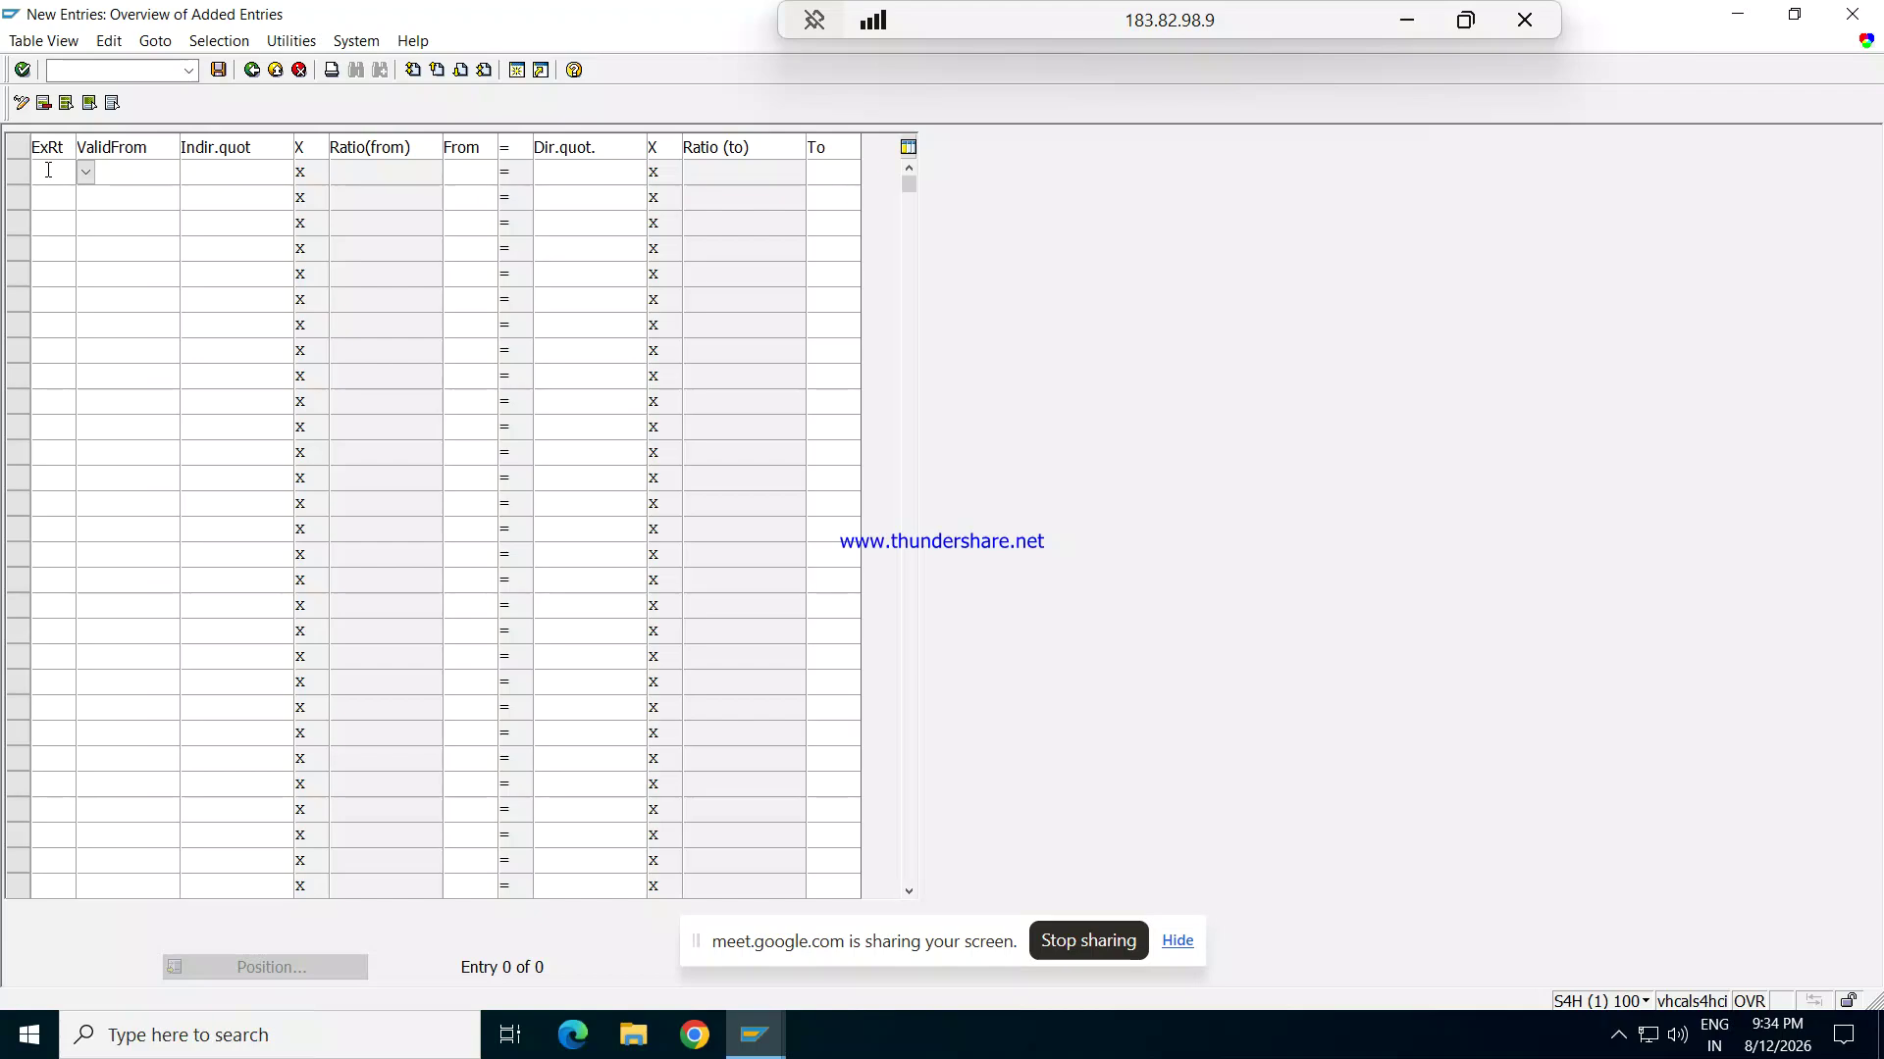
{"action": "left_click", "coordinate": [48, 169]}
{"action": "type", "text": "REG"}
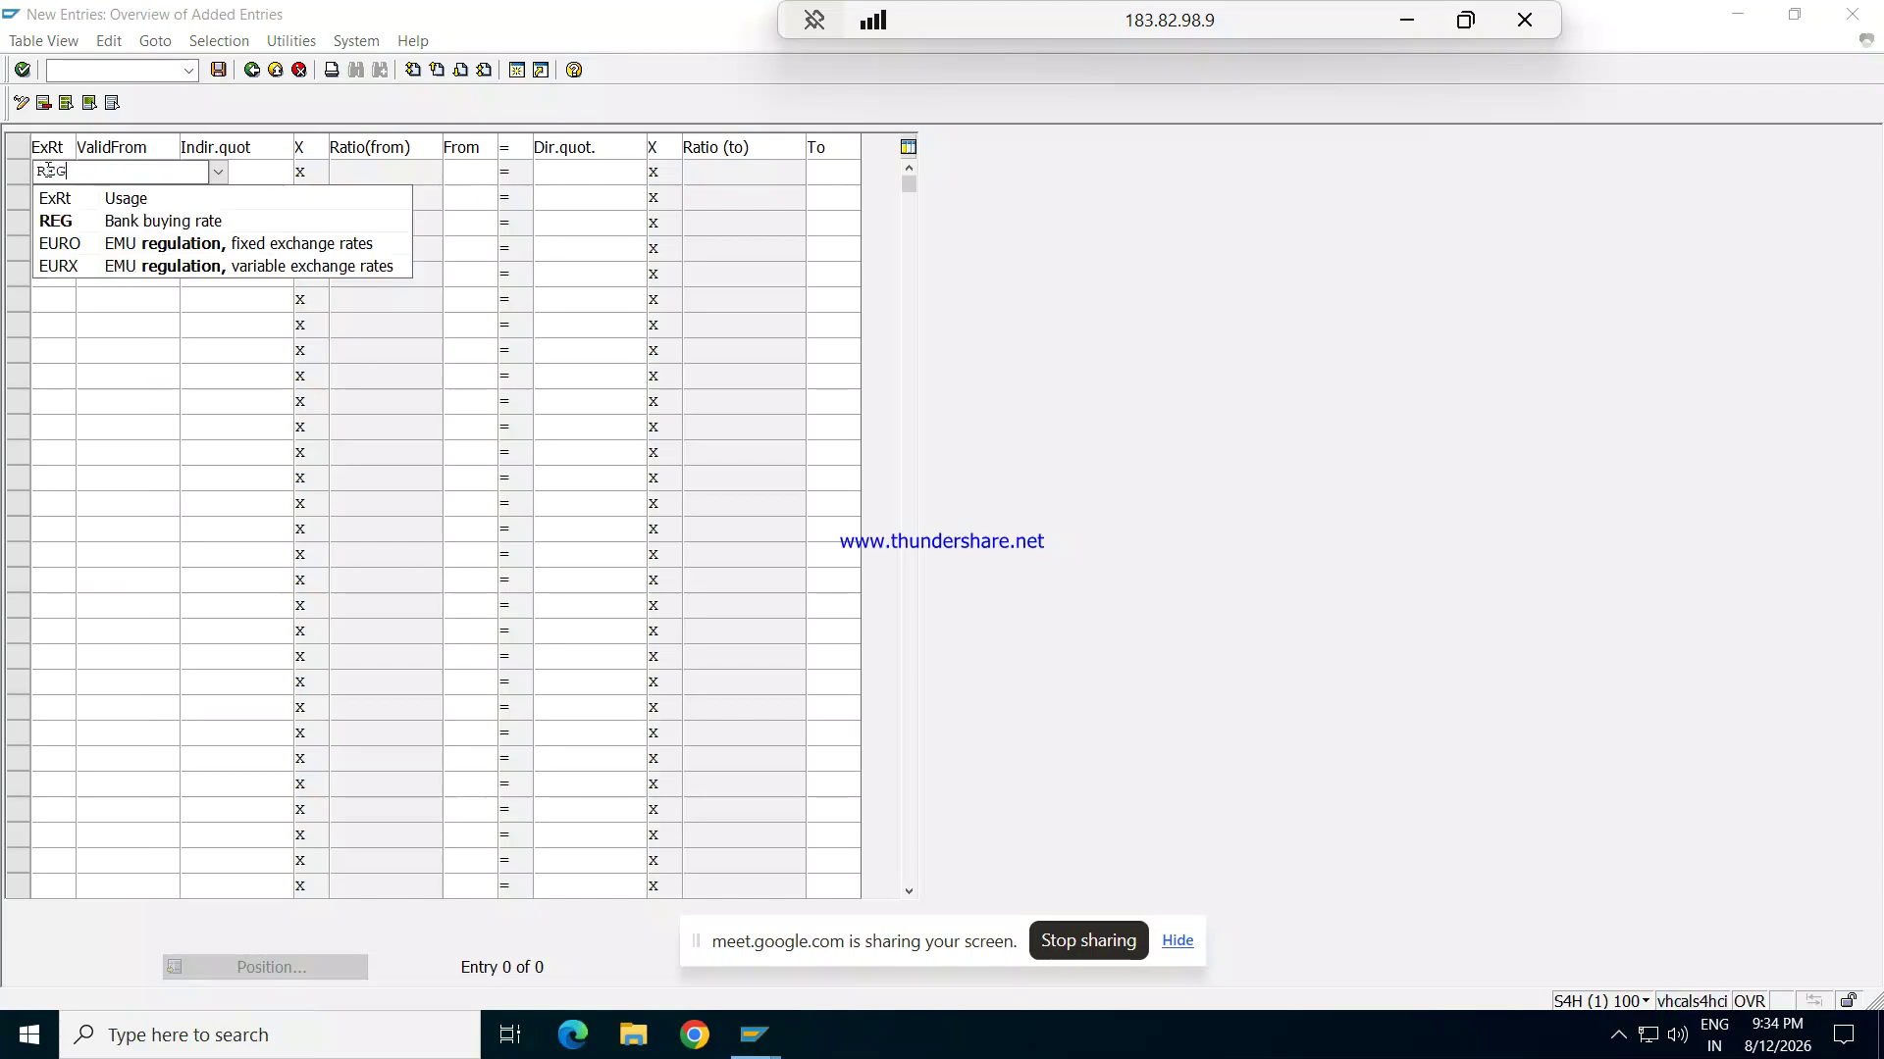
{"action": "key", "text": "Tab"}
{"action": "type", "text": "12.08.2026"}
{"action": "key", "text": "Tab"}
{"action": "key", "text": "Tab"}
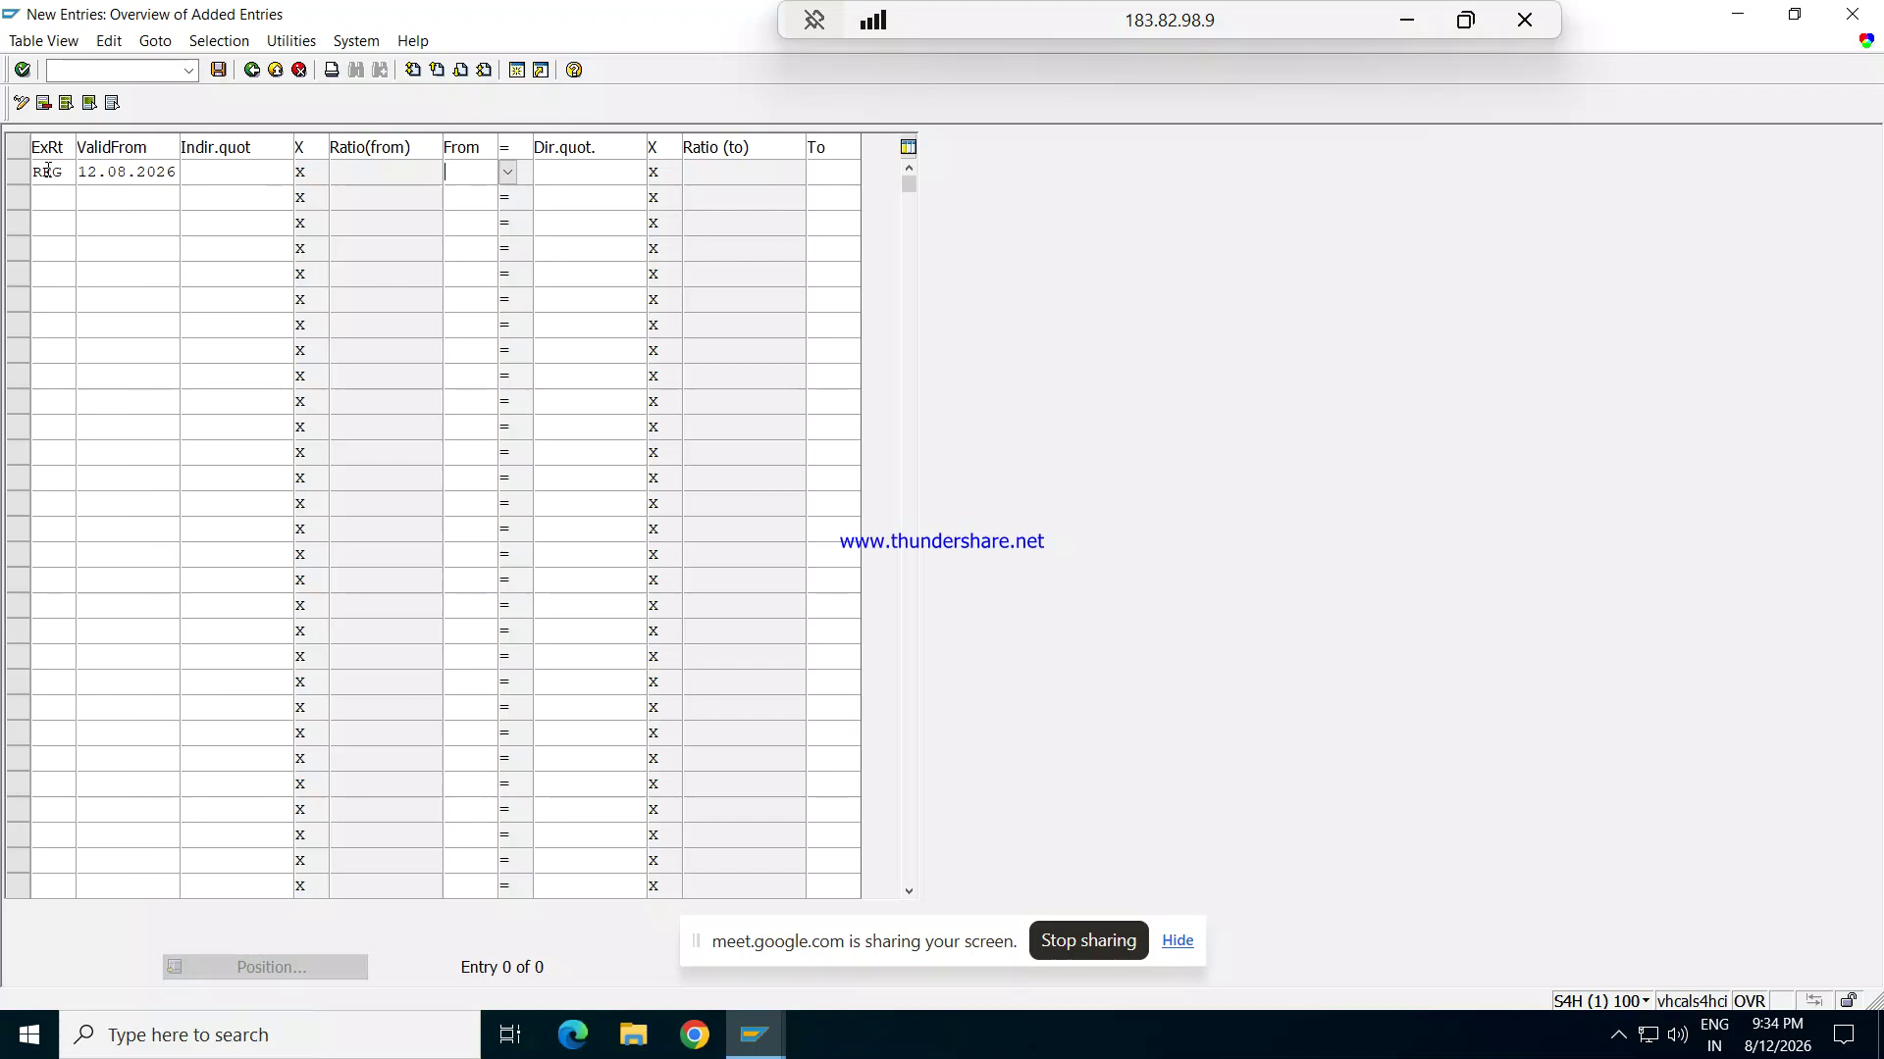
{"action": "type", "text": "USD"}
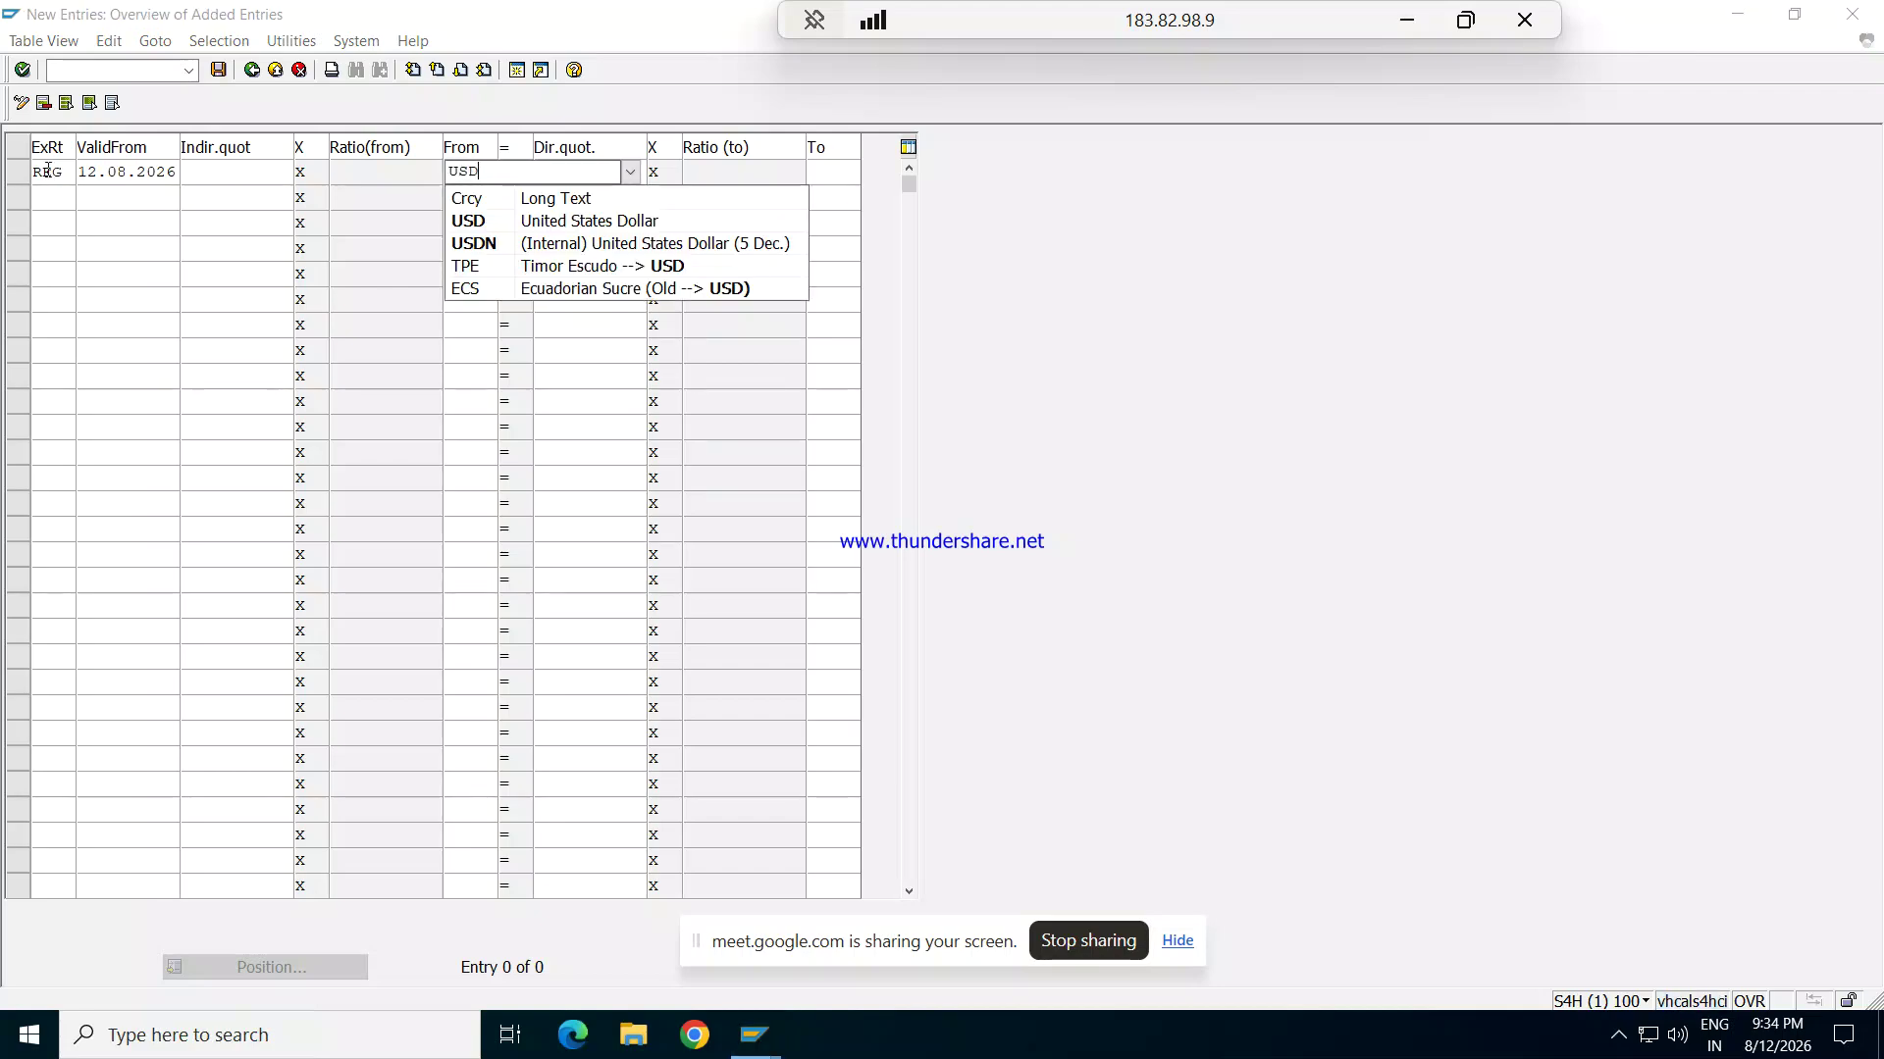
{"action": "key", "text": "Tab"}
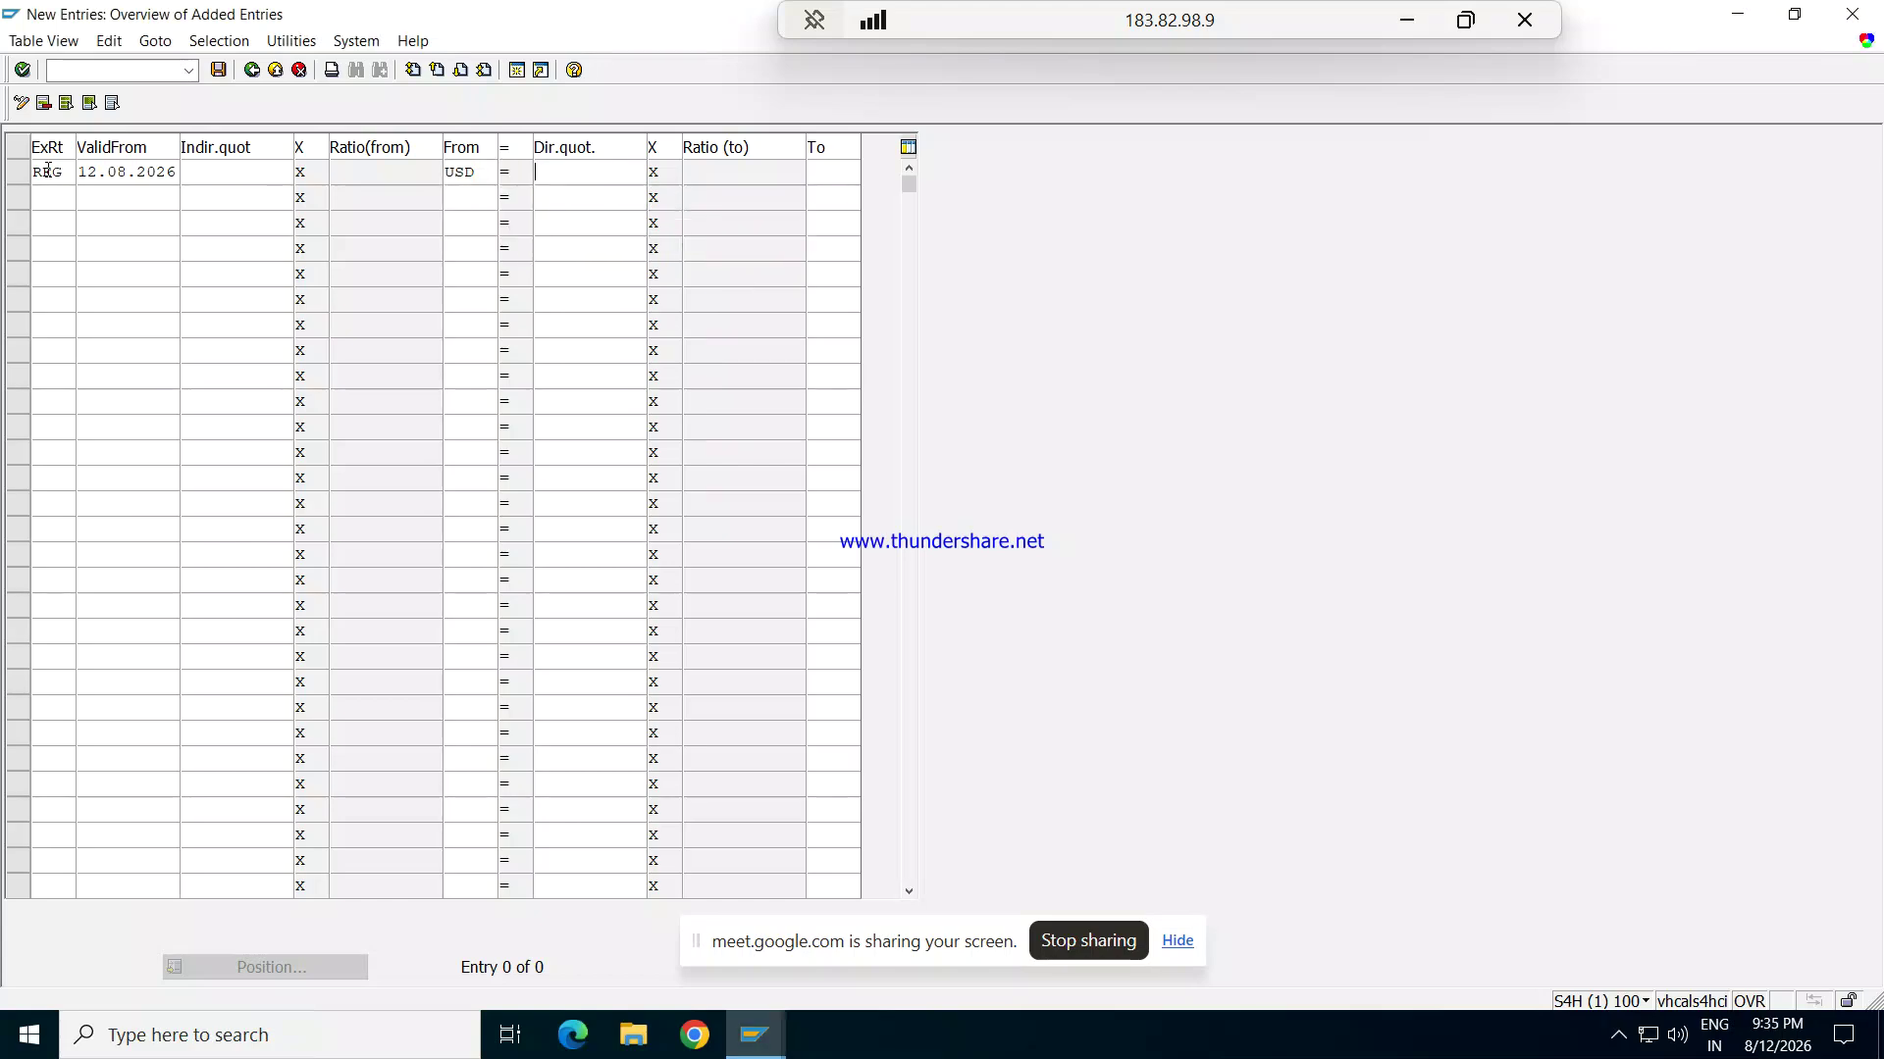
{"action": "type", "text": "81"}
{"action": "key", "text": "Tab"}
{"action": "type", "text": "INR"}
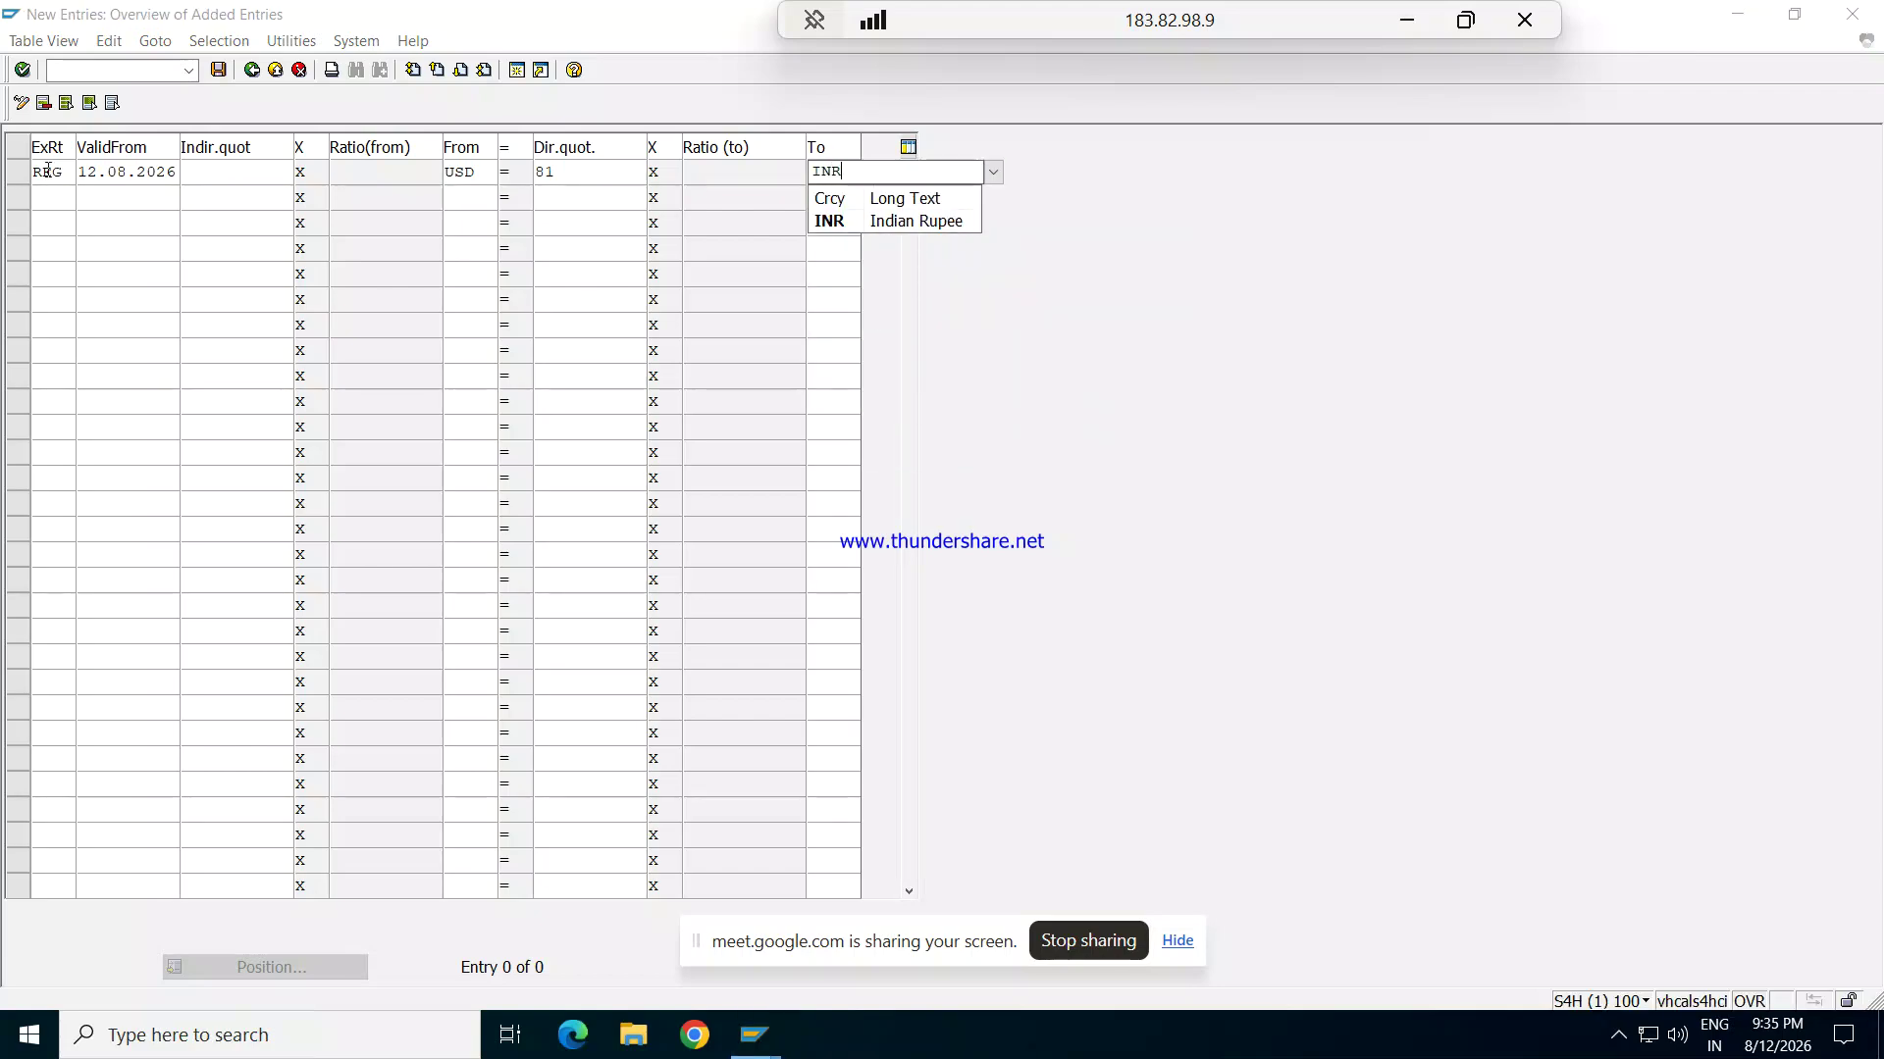
{"action": "key", "text": "Return"}
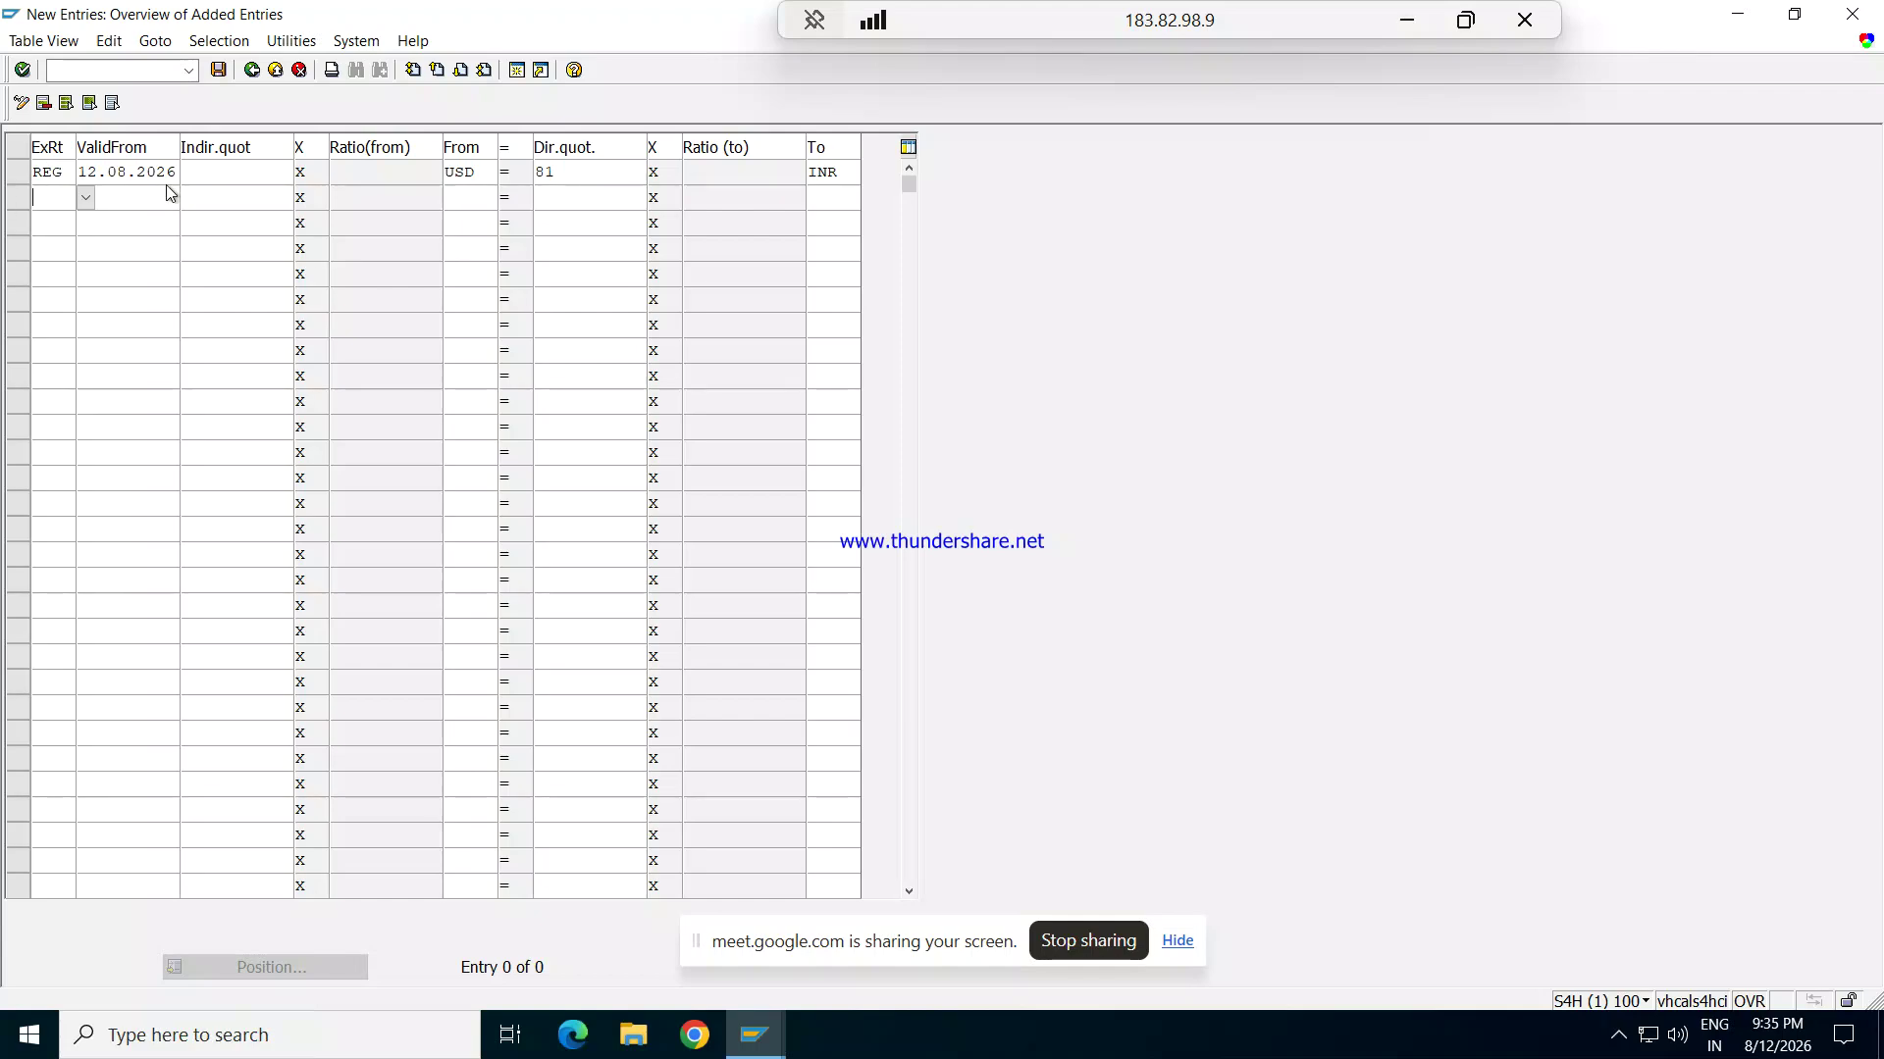
Step: Fill the second row with REB, valid from 12.08.2026, USD to INR at 83
{"action": "type", "text": "R"}
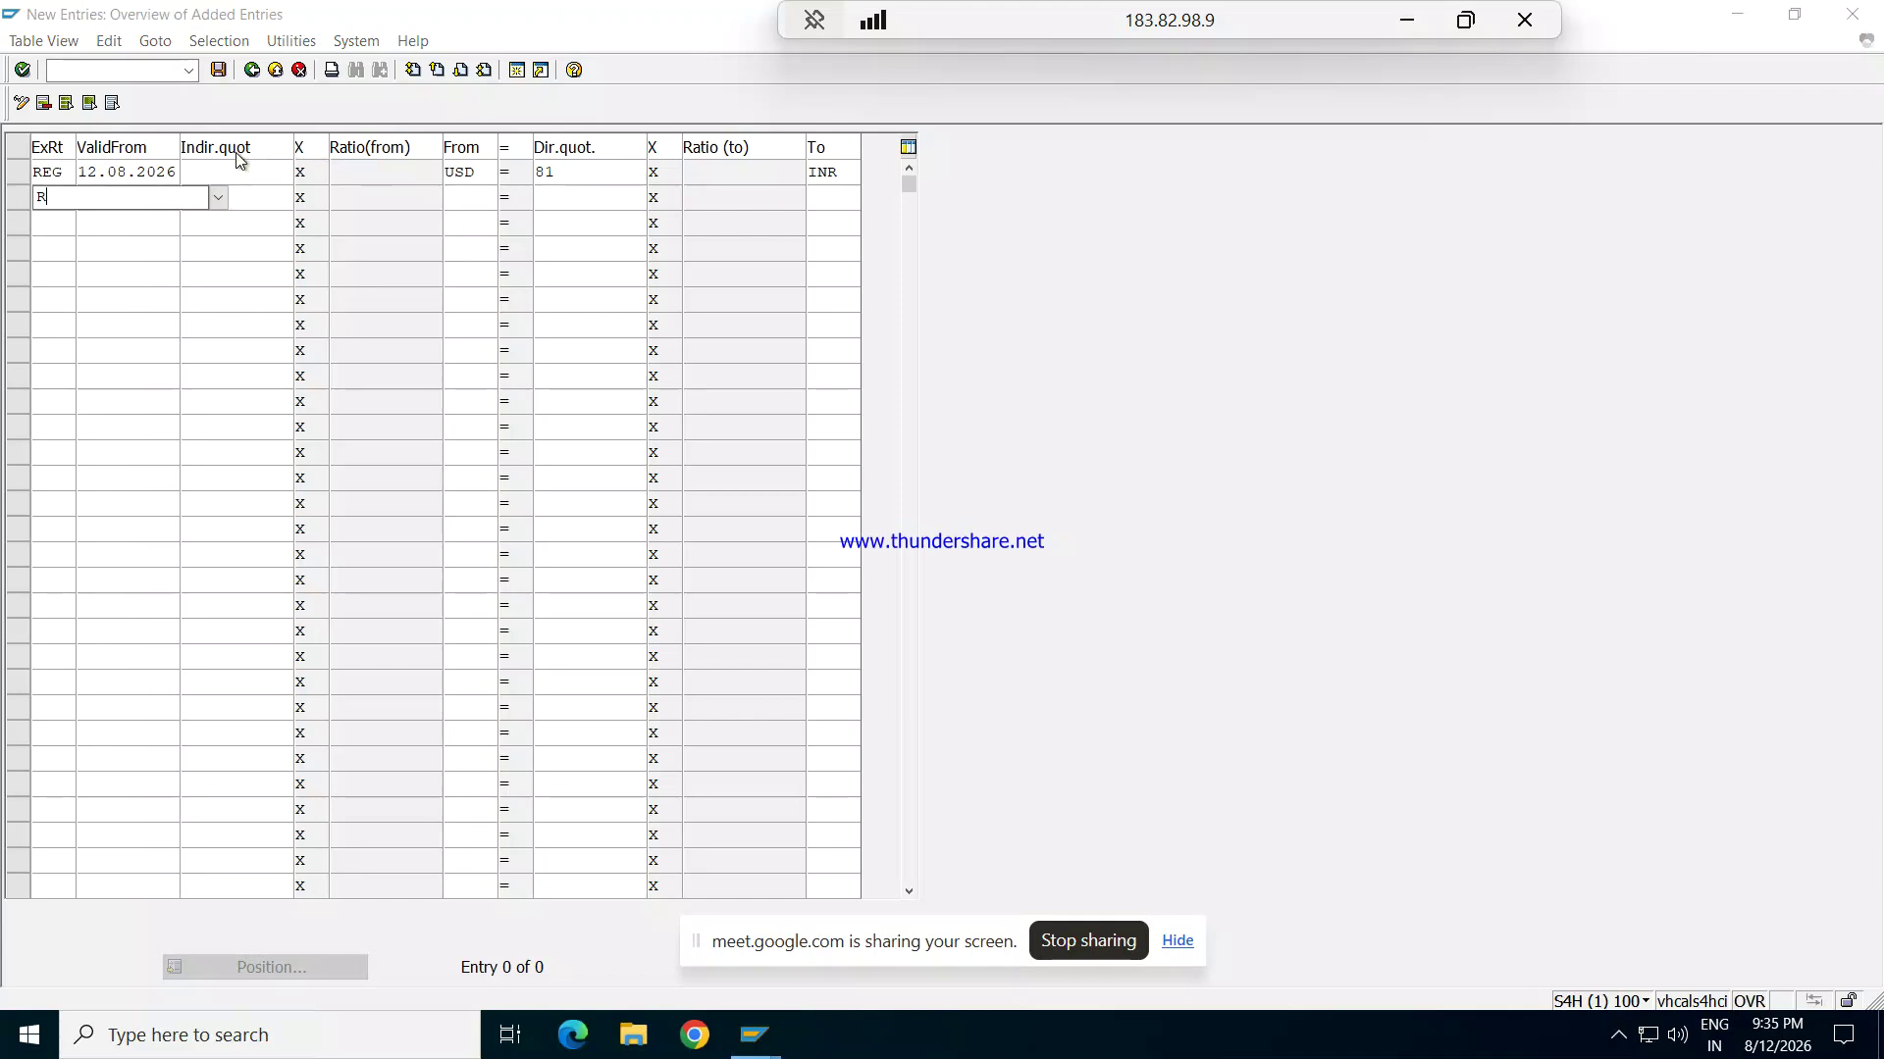
{"action": "type", "text": "EB"}
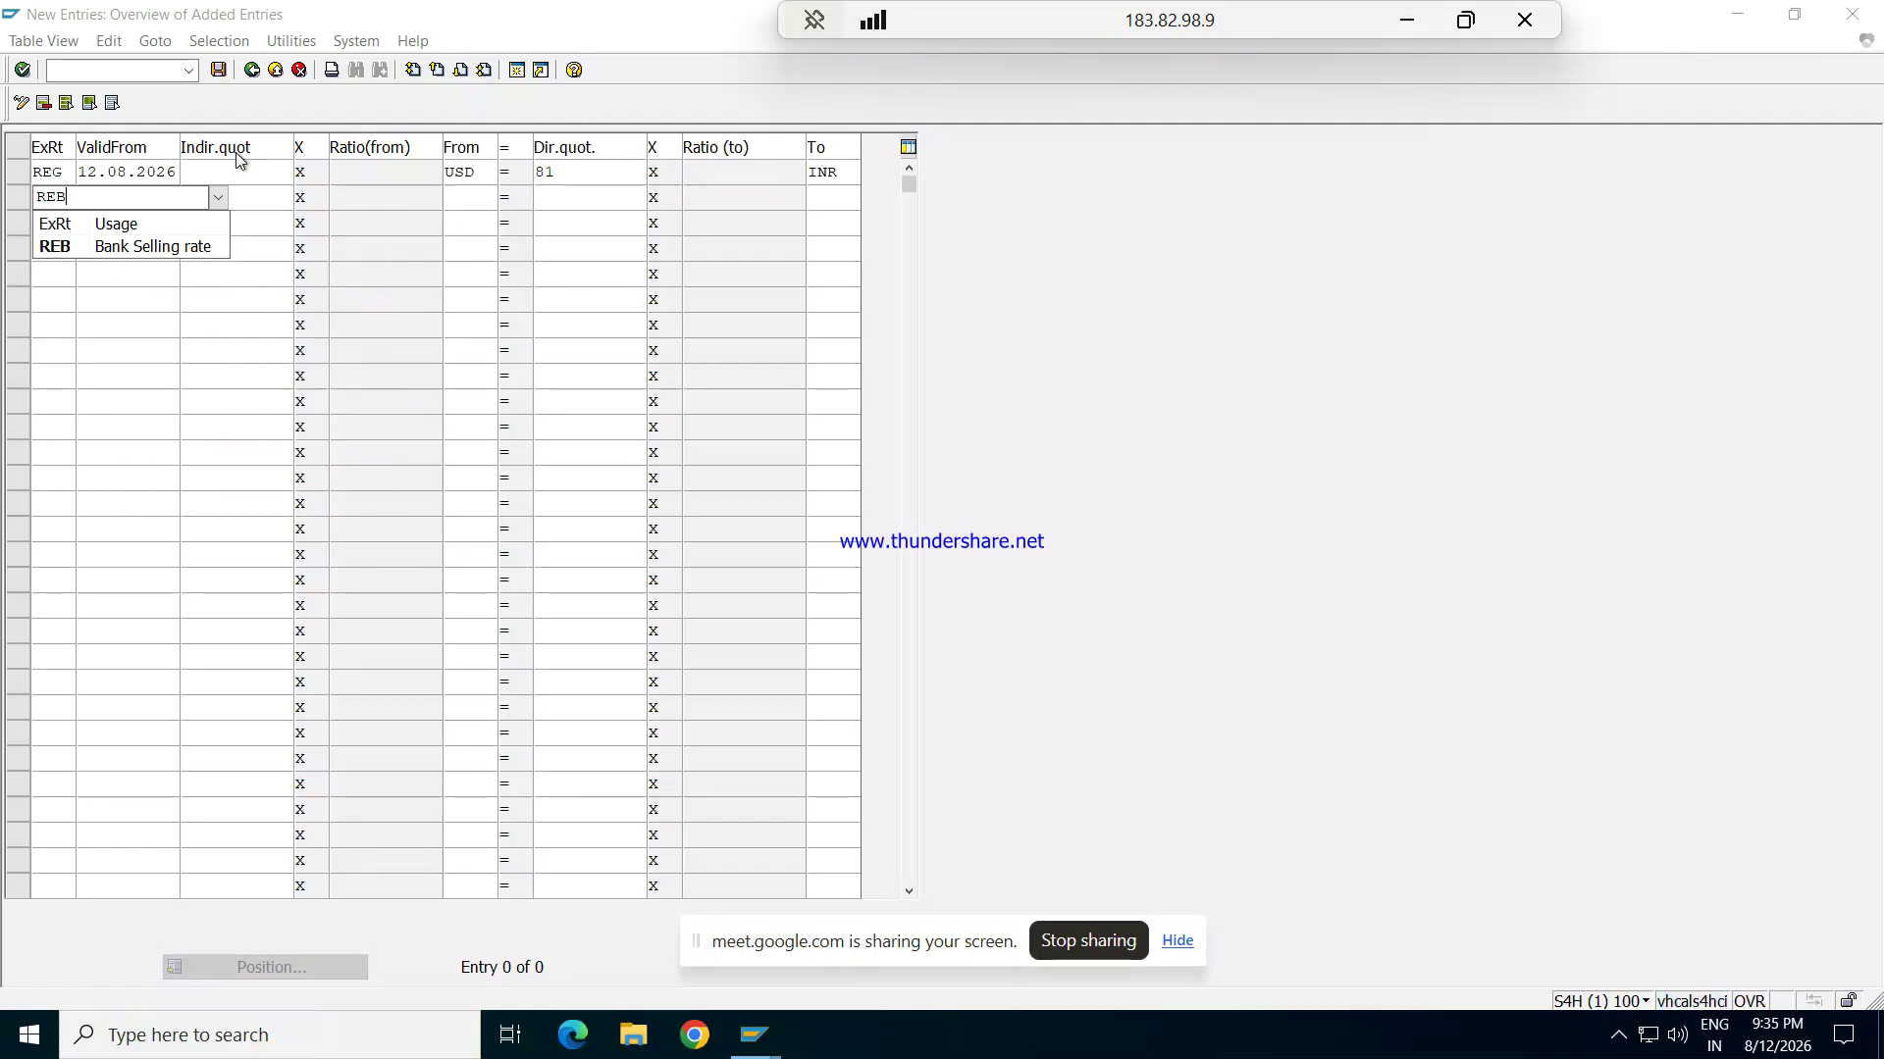
{"action": "key", "text": "Tab"}
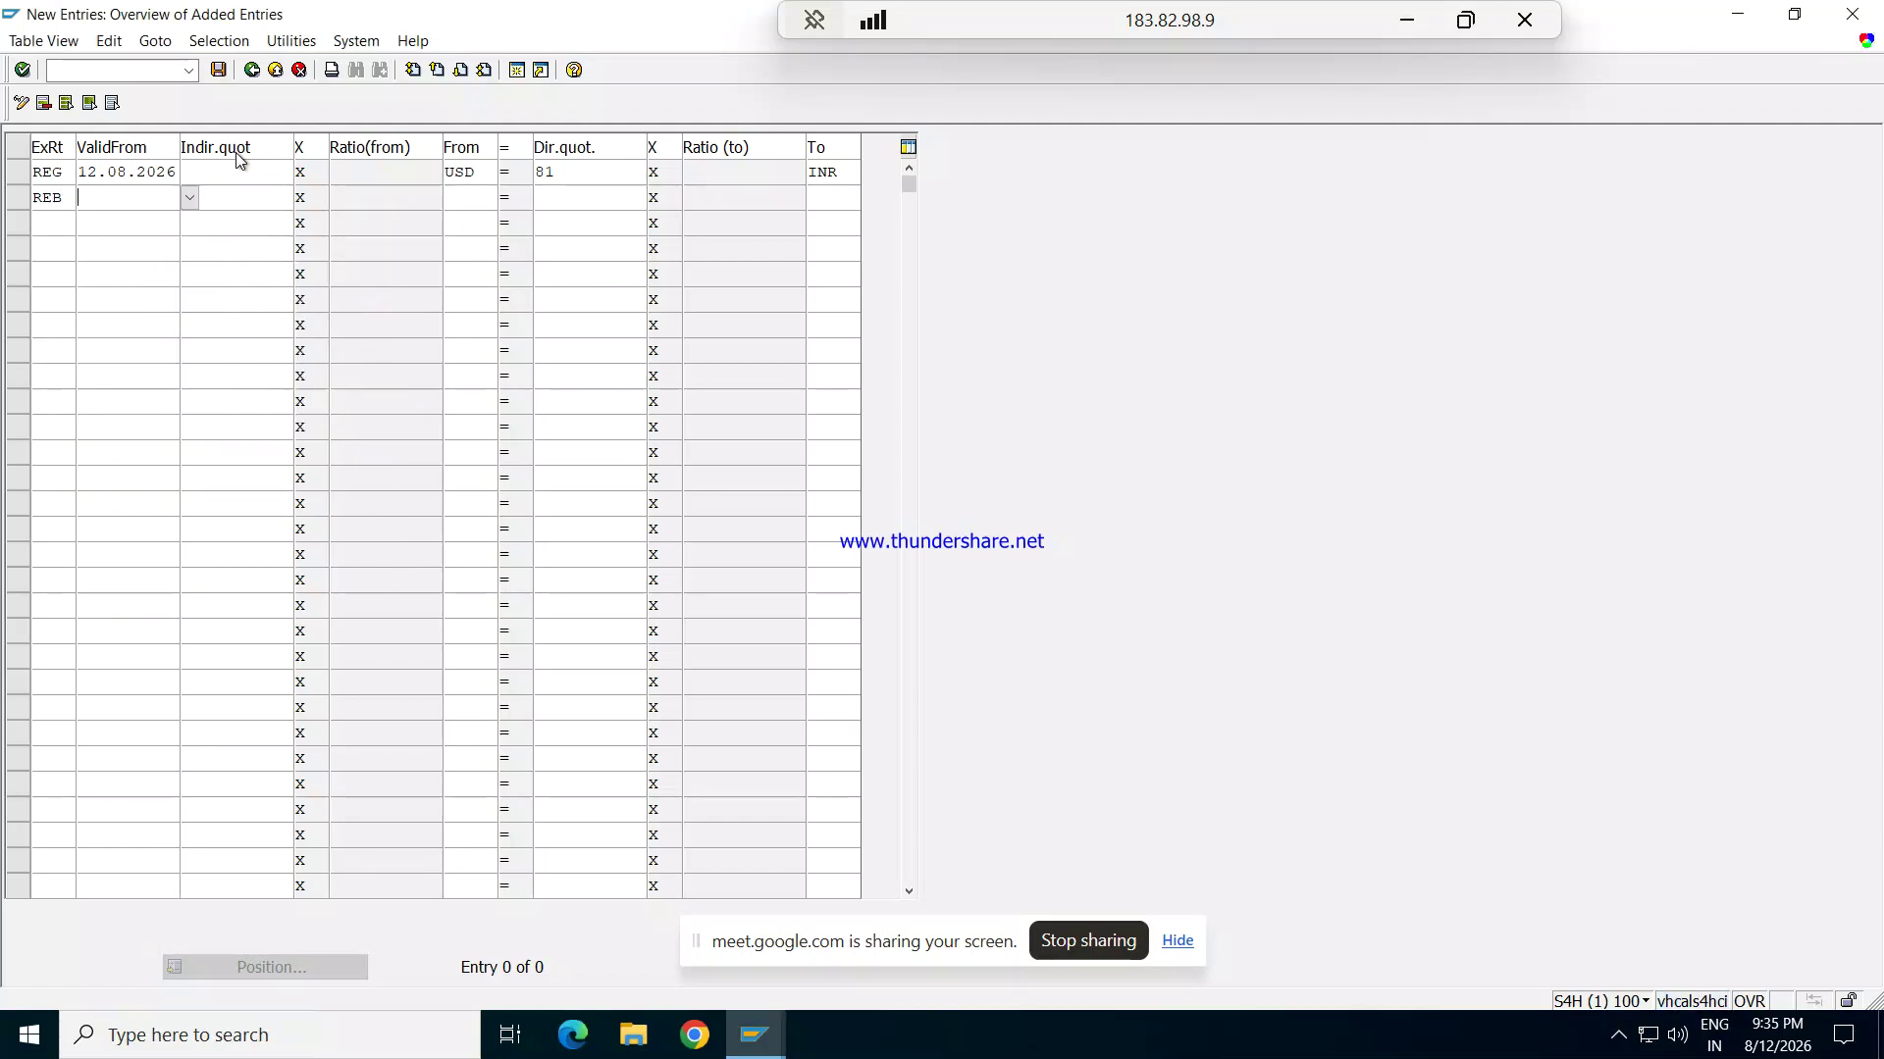
{"action": "type", "text": "12.08.2026"}
{"action": "key", "text": "Tab"}
{"action": "key", "text": "Tab"}
{"action": "key", "text": "Tab"}
{"action": "type", "text": "U"}
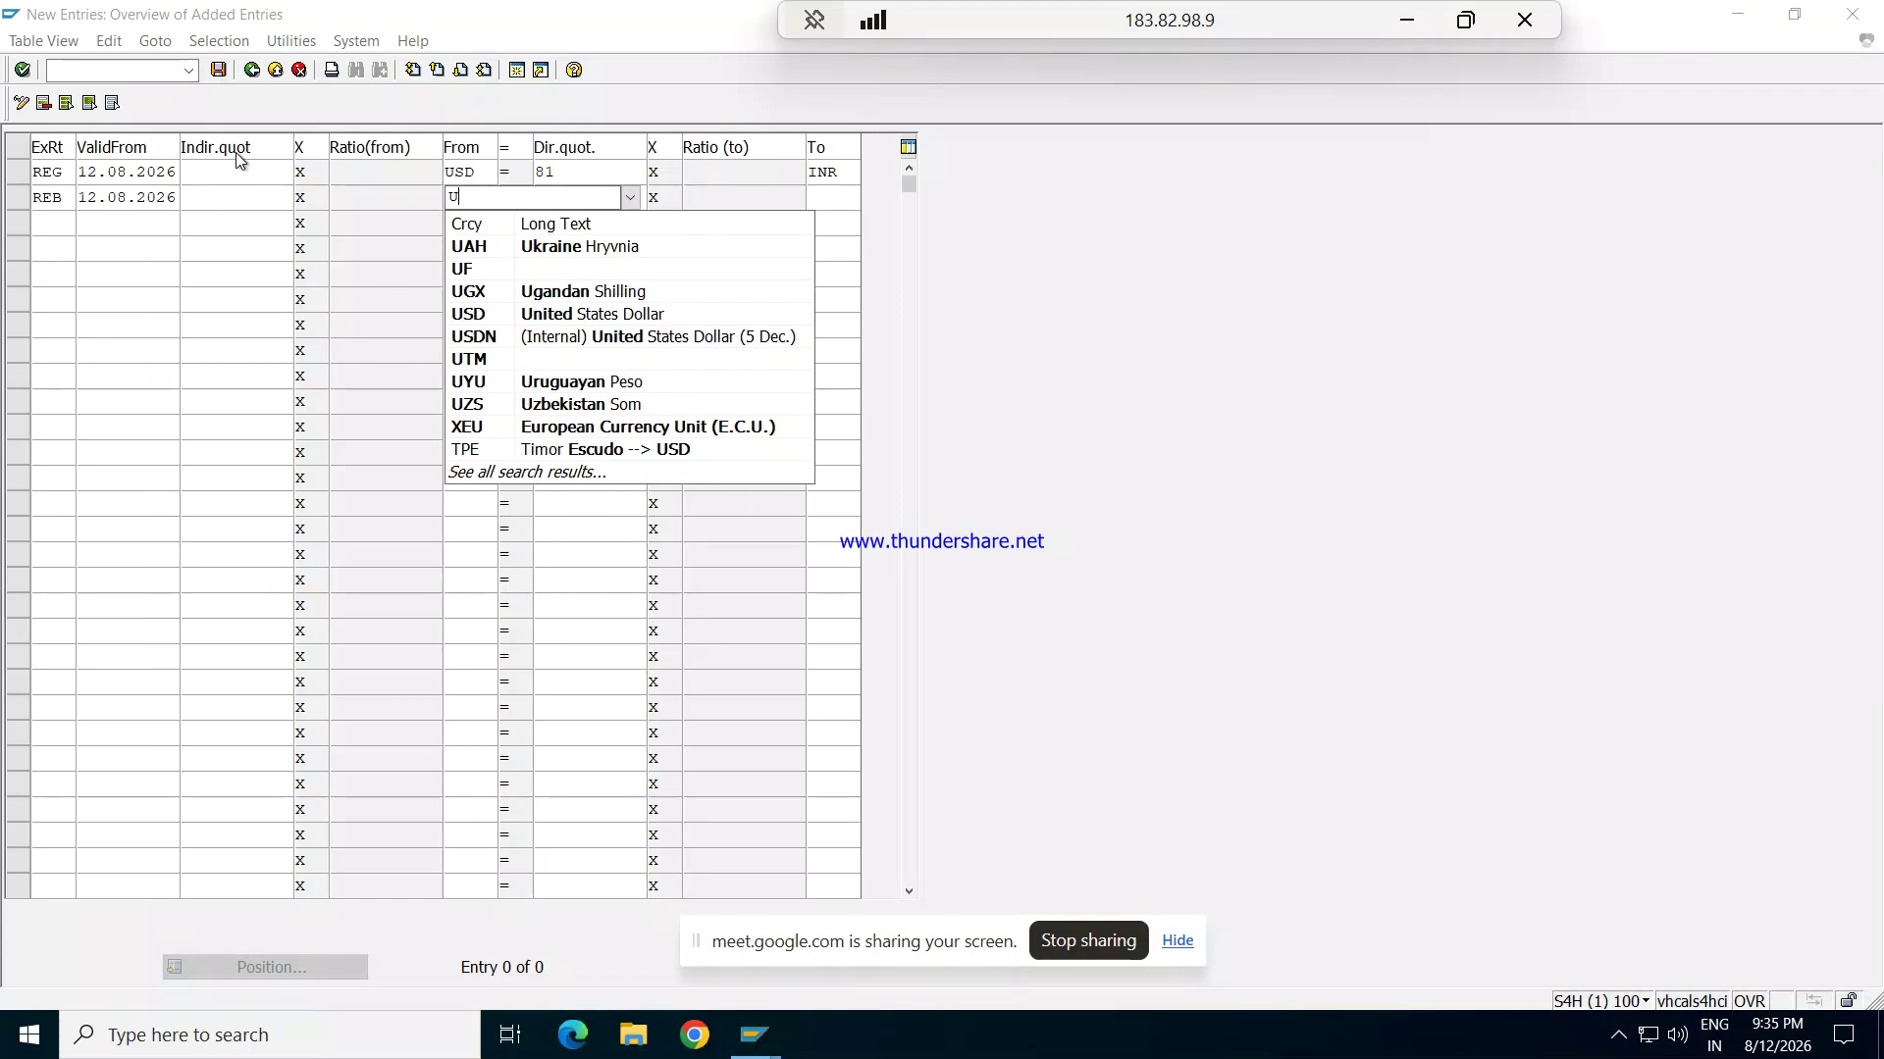
{"action": "type", "text": "SD"}
{"action": "key", "text": "Tab"}
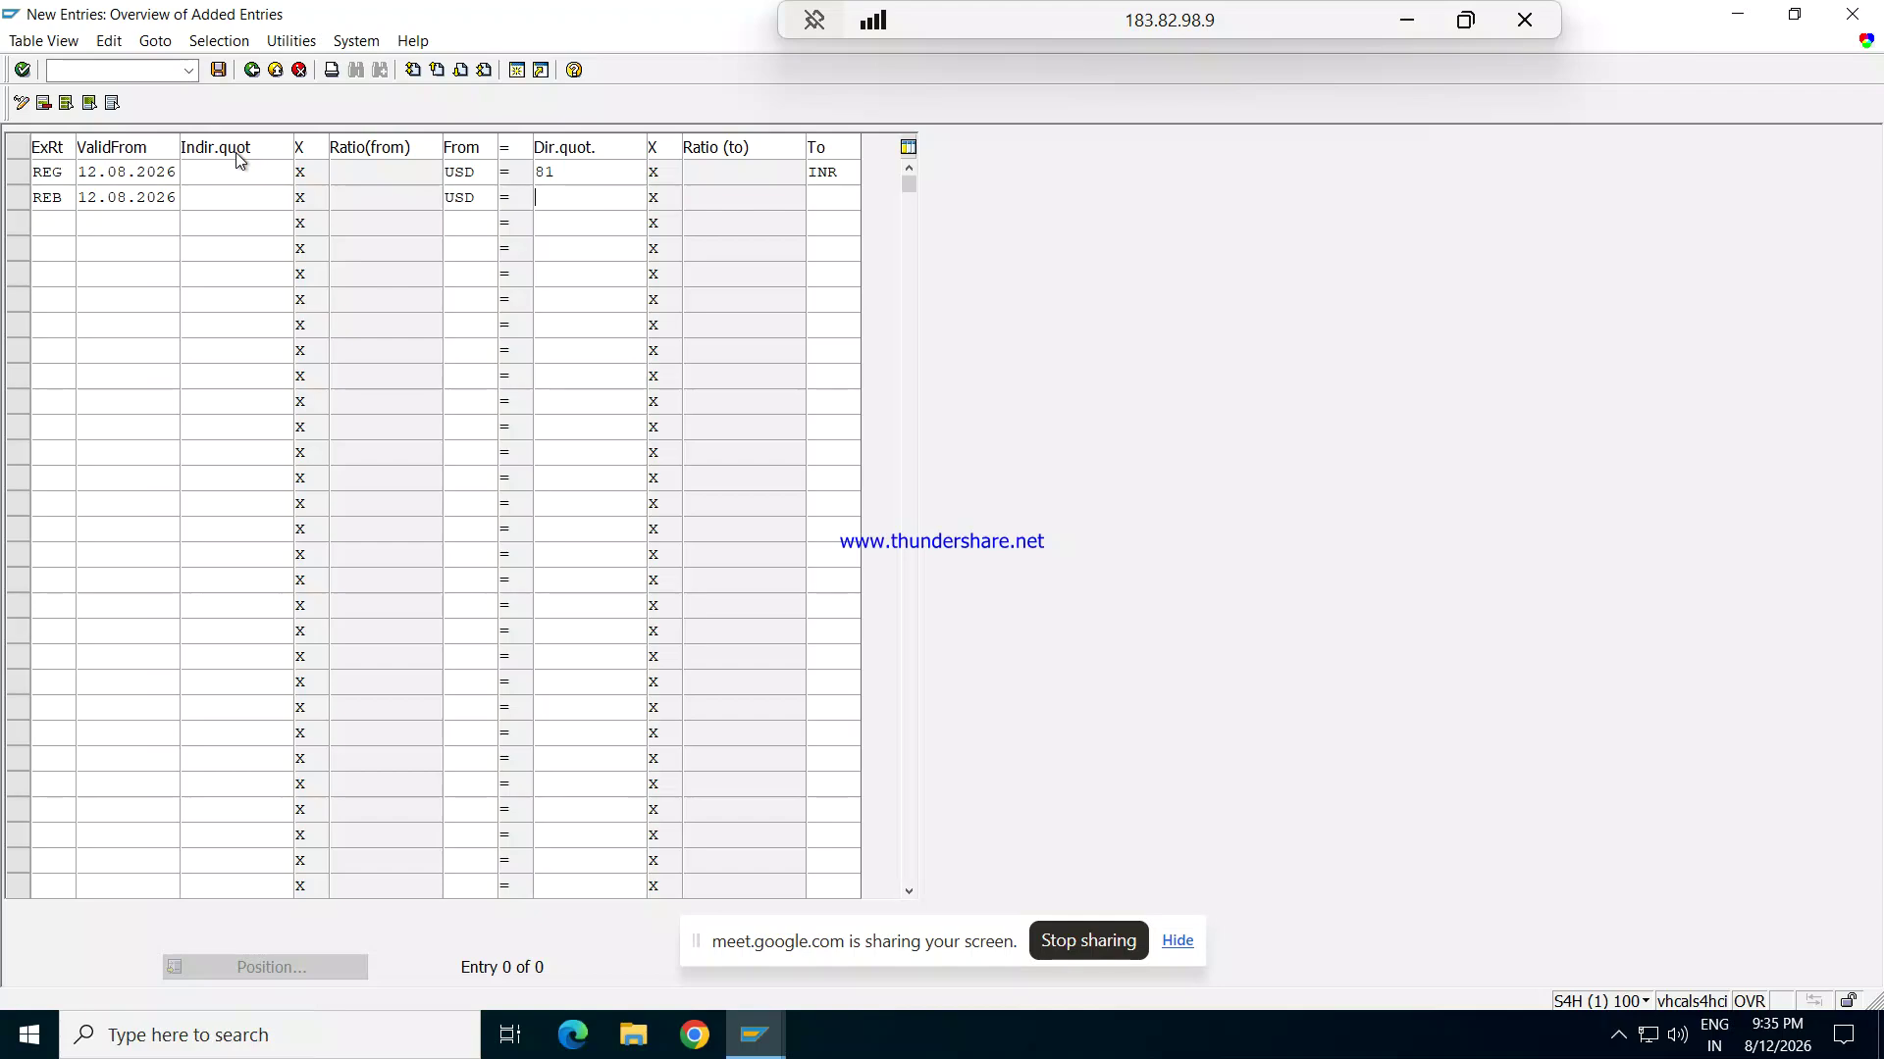
{"action": "type", "text": "83"}
{"action": "key", "text": "Tab"}
{"action": "type", "text": "INR"}
{"action": "key", "text": "Tab"}
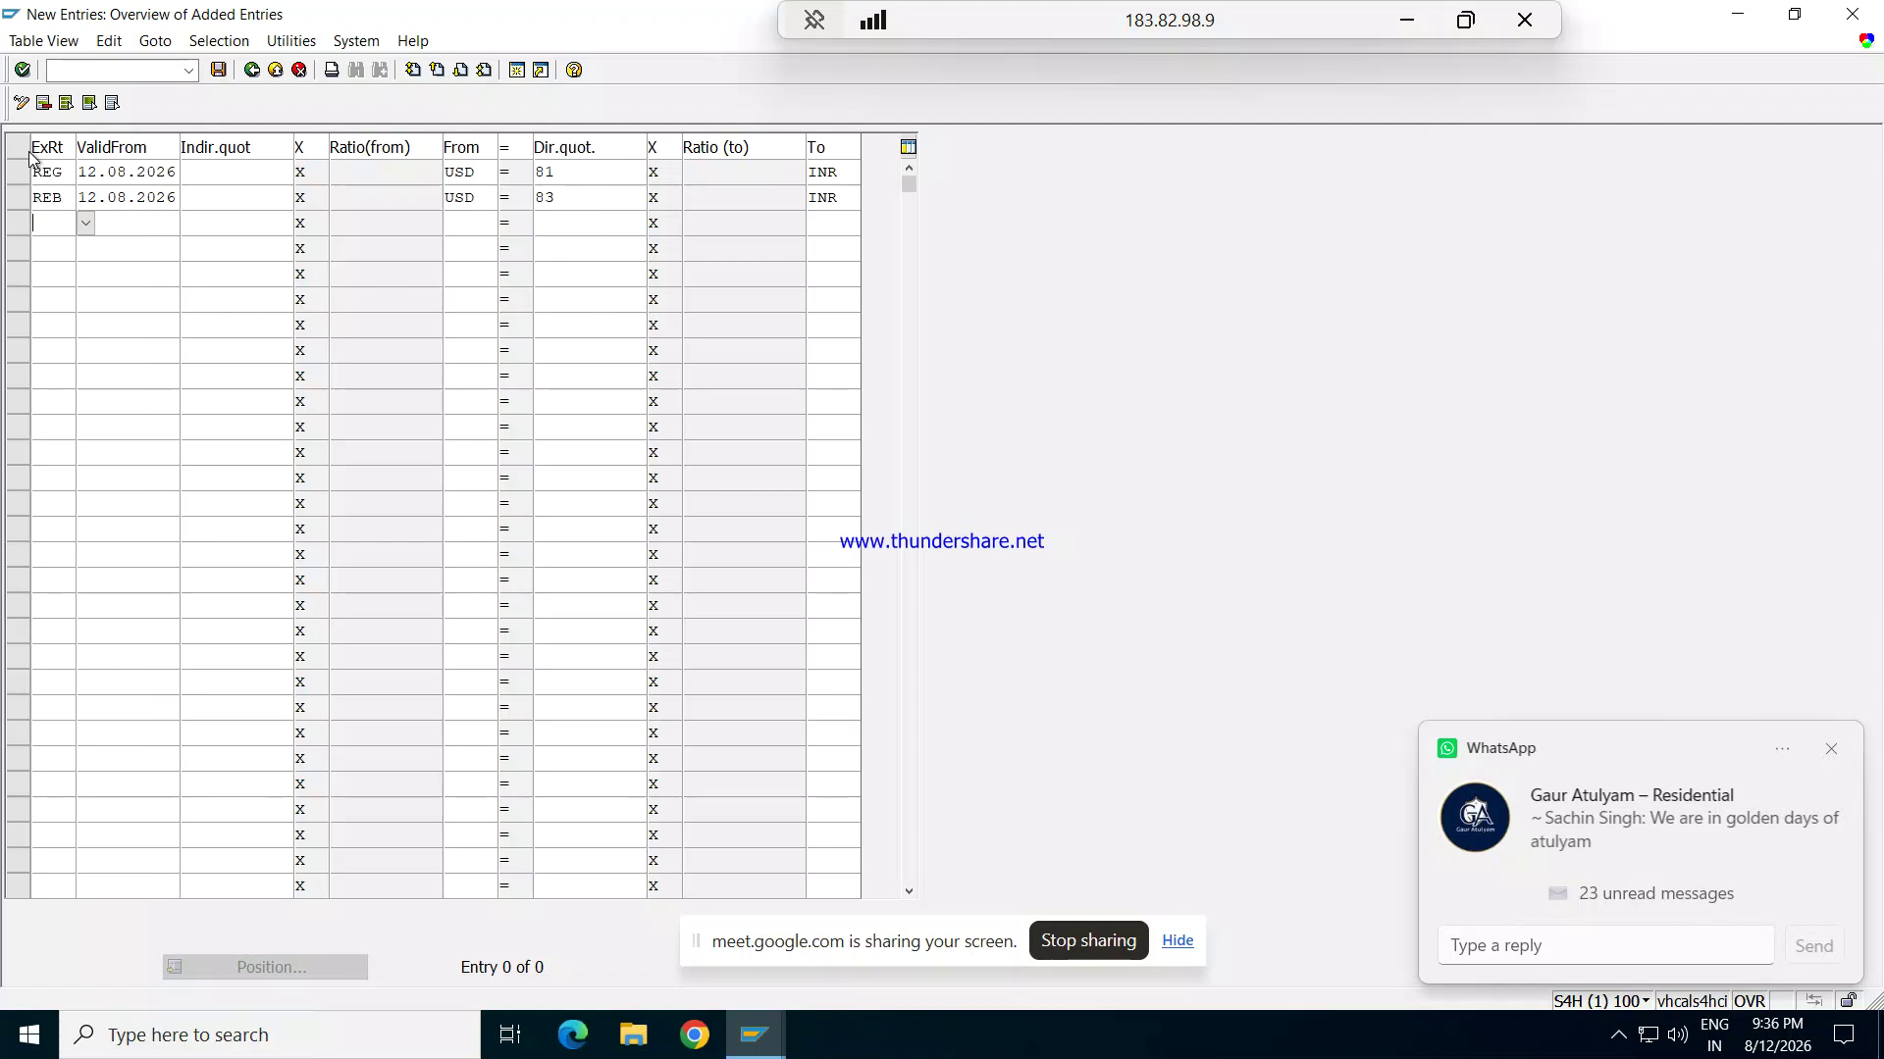
Step: Fill the third row with REM, valid from 12.08.2026, USD to INR at 82, and validate
{"action": "type", "text": "REM"}
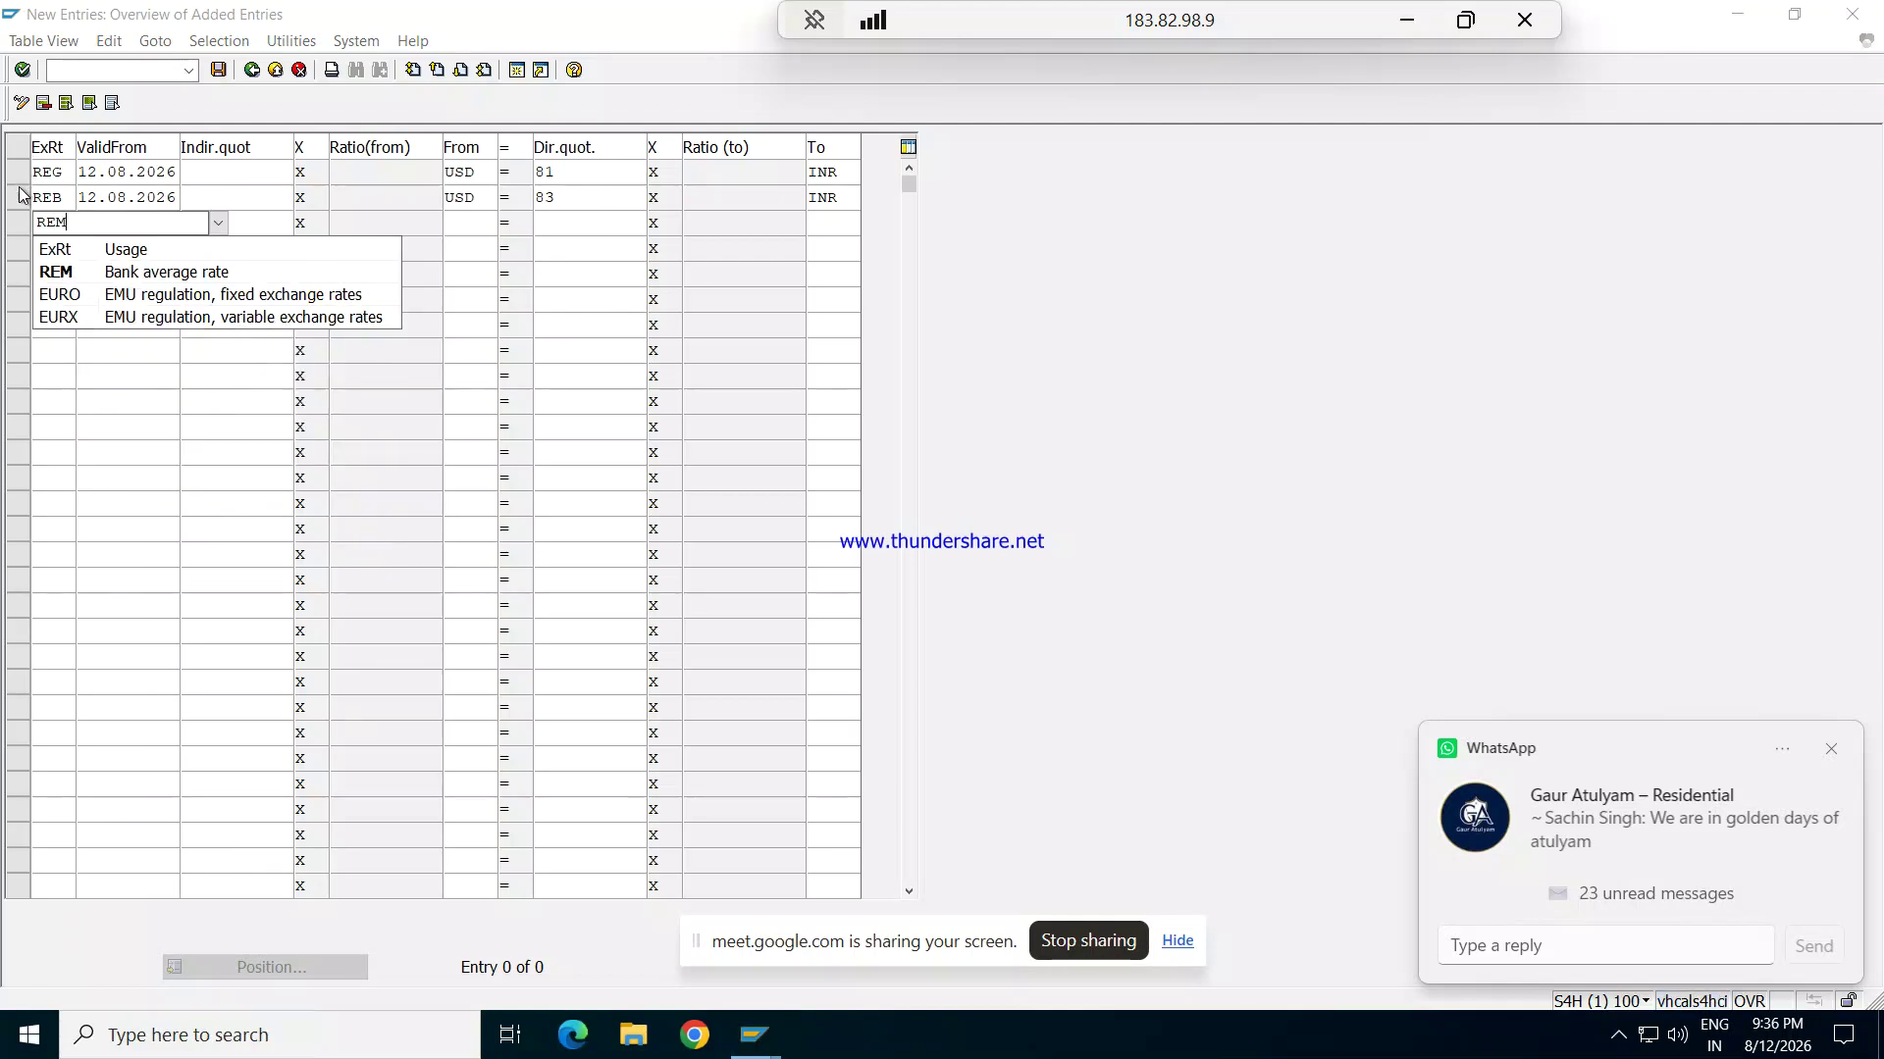
{"action": "left_click", "coordinate": [52, 270]}
{"action": "key", "text": "Tab"}
{"action": "type", "text": "12."}
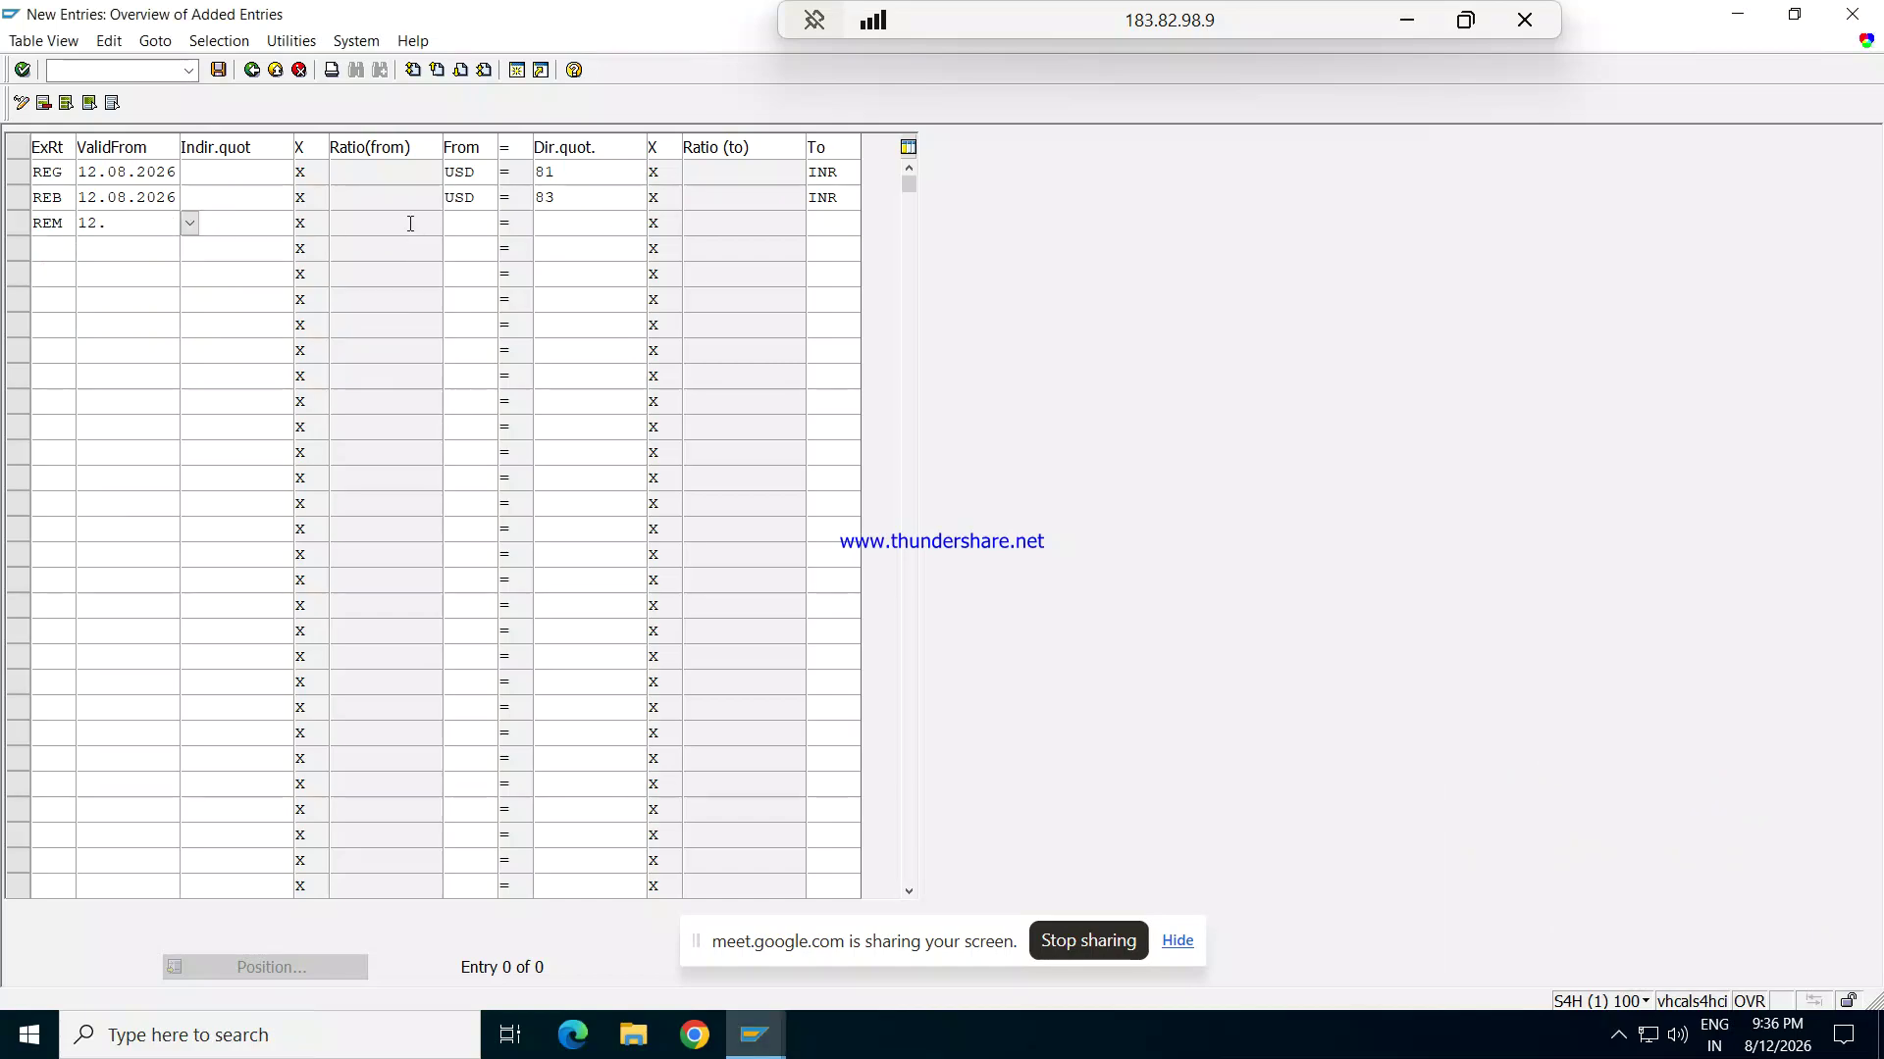
{"action": "type", "text": "08.2026"}
{"action": "key", "text": "Tab"}
{"action": "type", "text": "USD"}
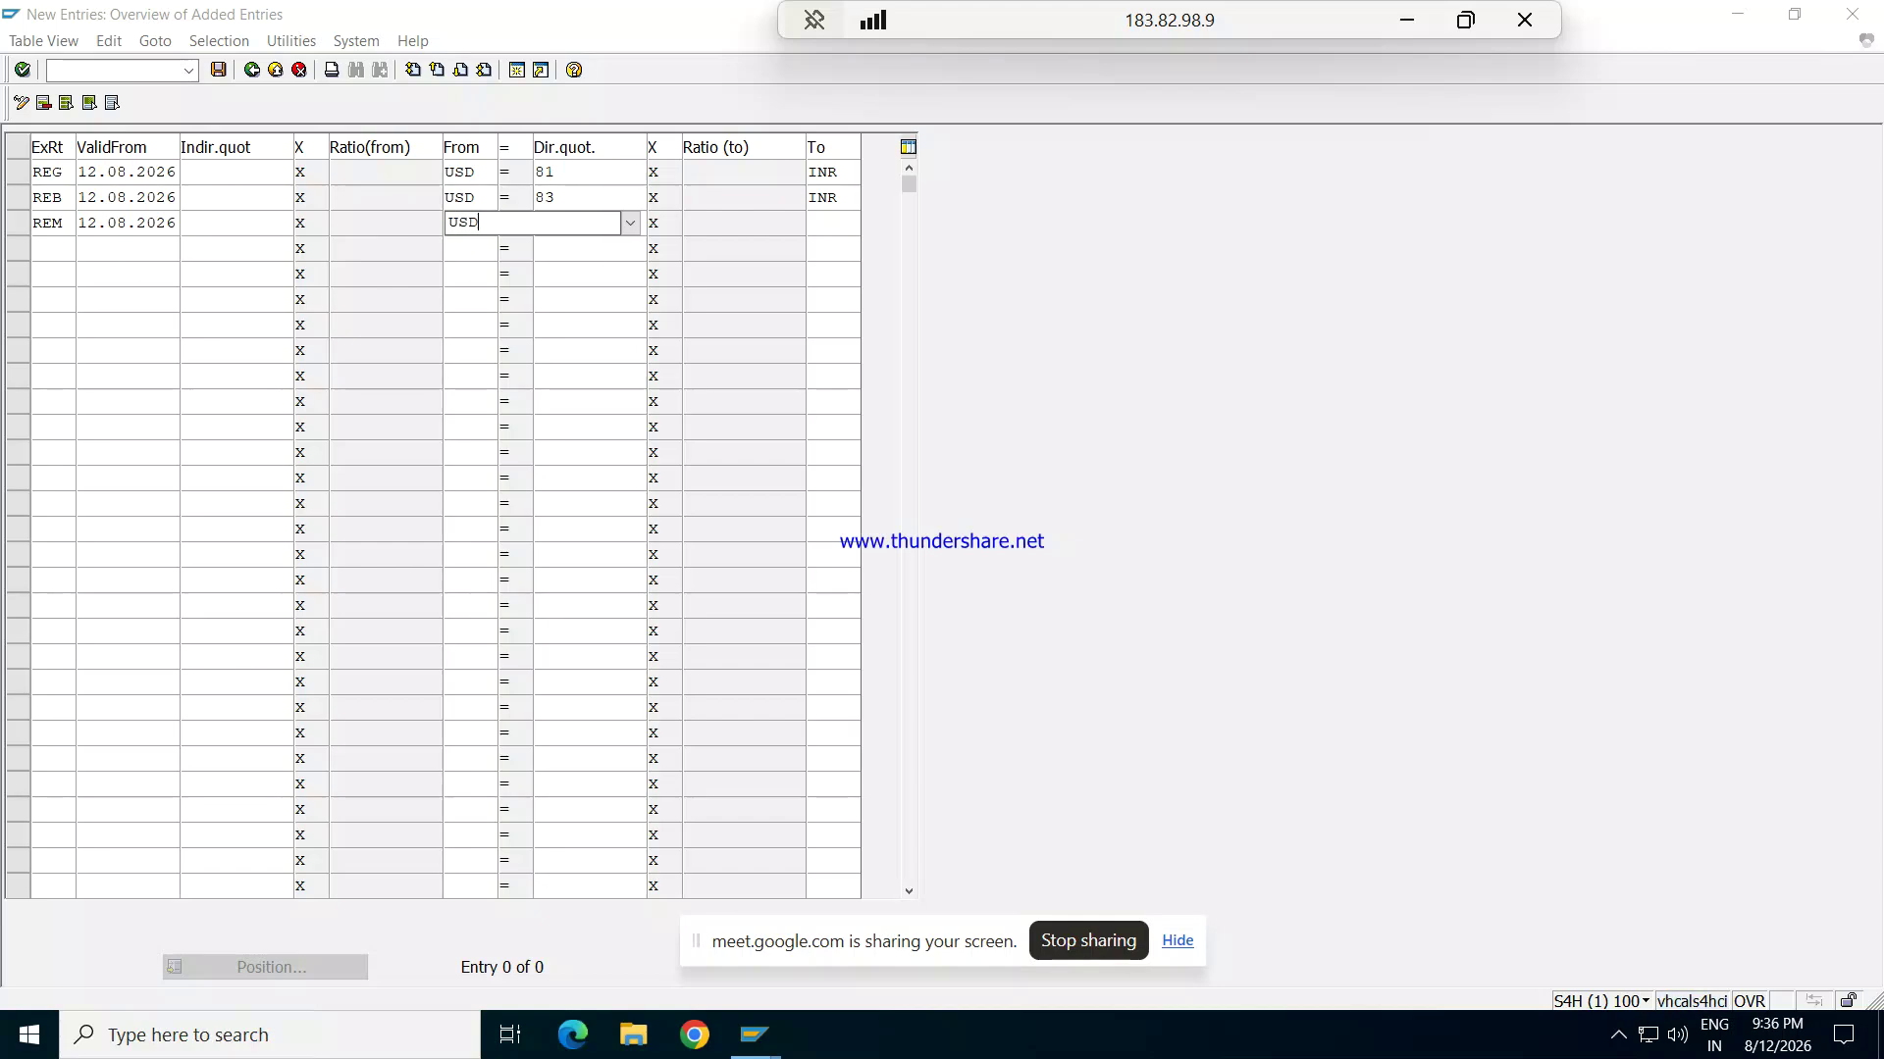
{"action": "key", "text": "Tab"}
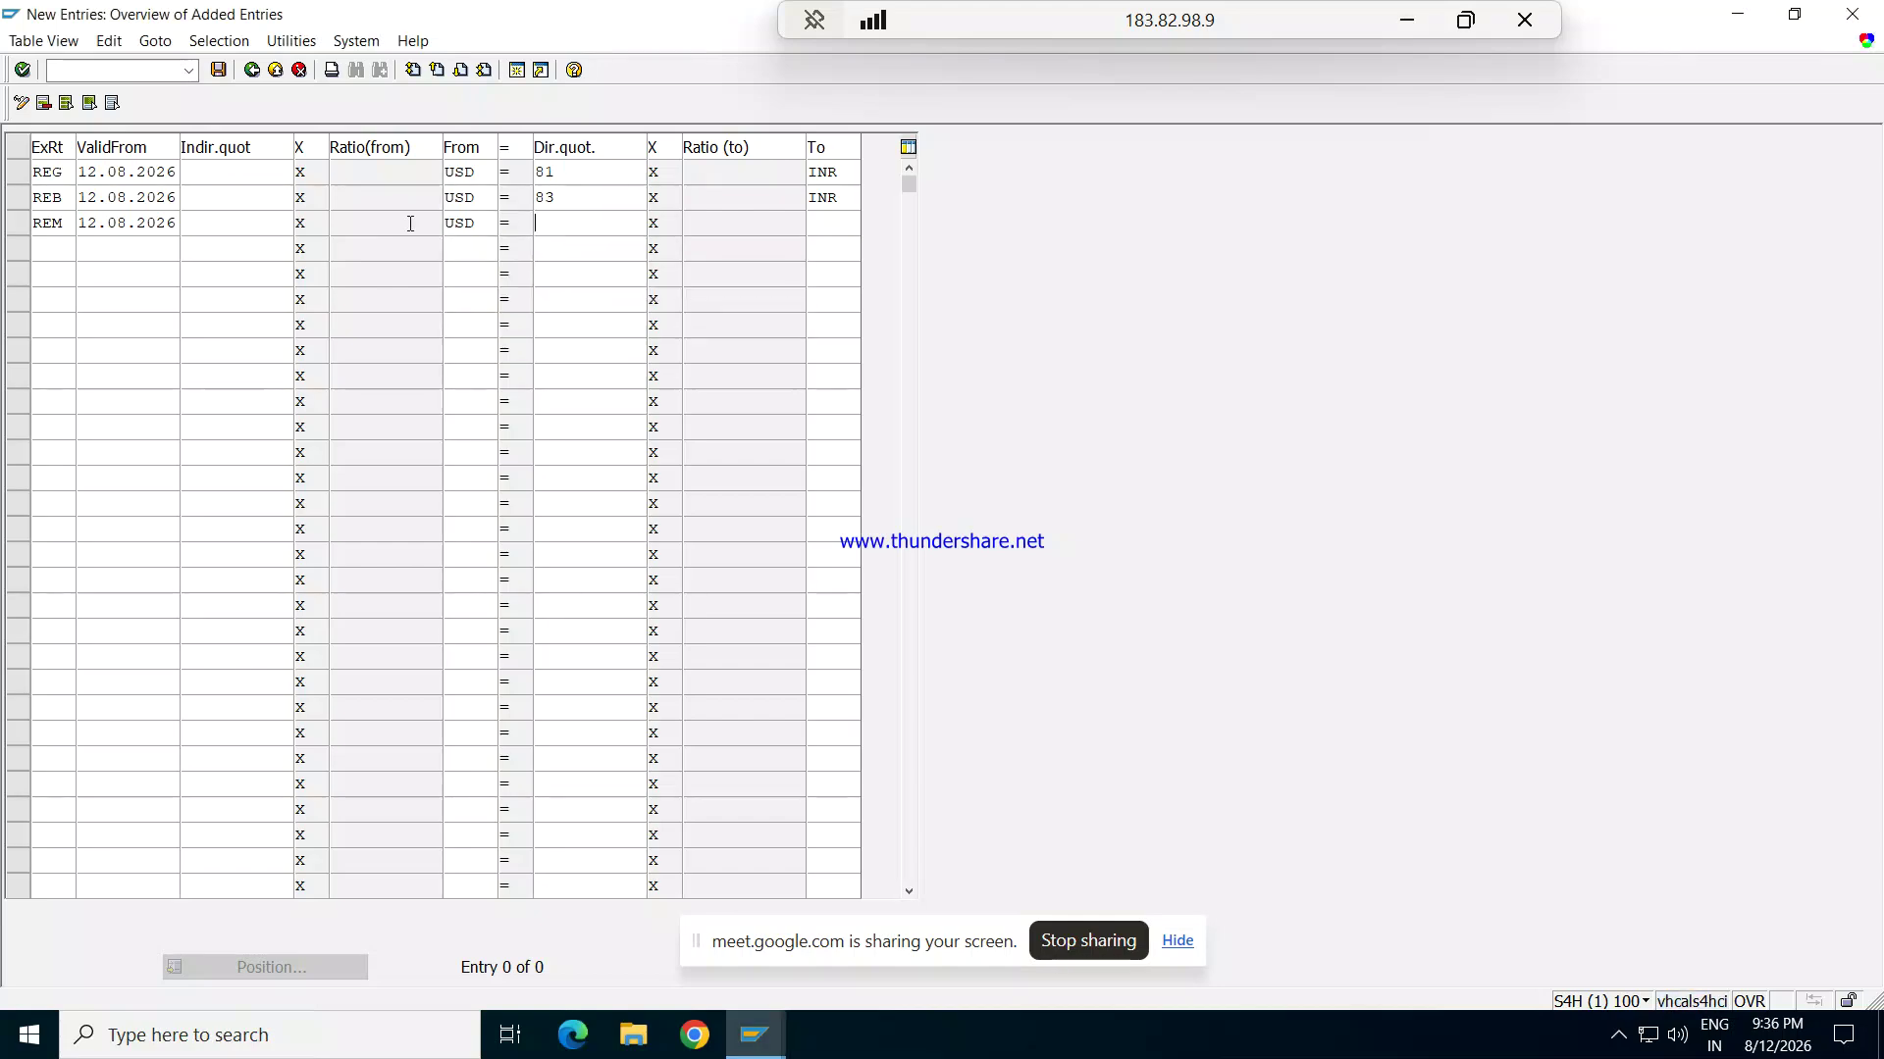
{"action": "type", "text": "82"}
{"action": "key", "text": "Tab"}
{"action": "type", "text": "INR"}
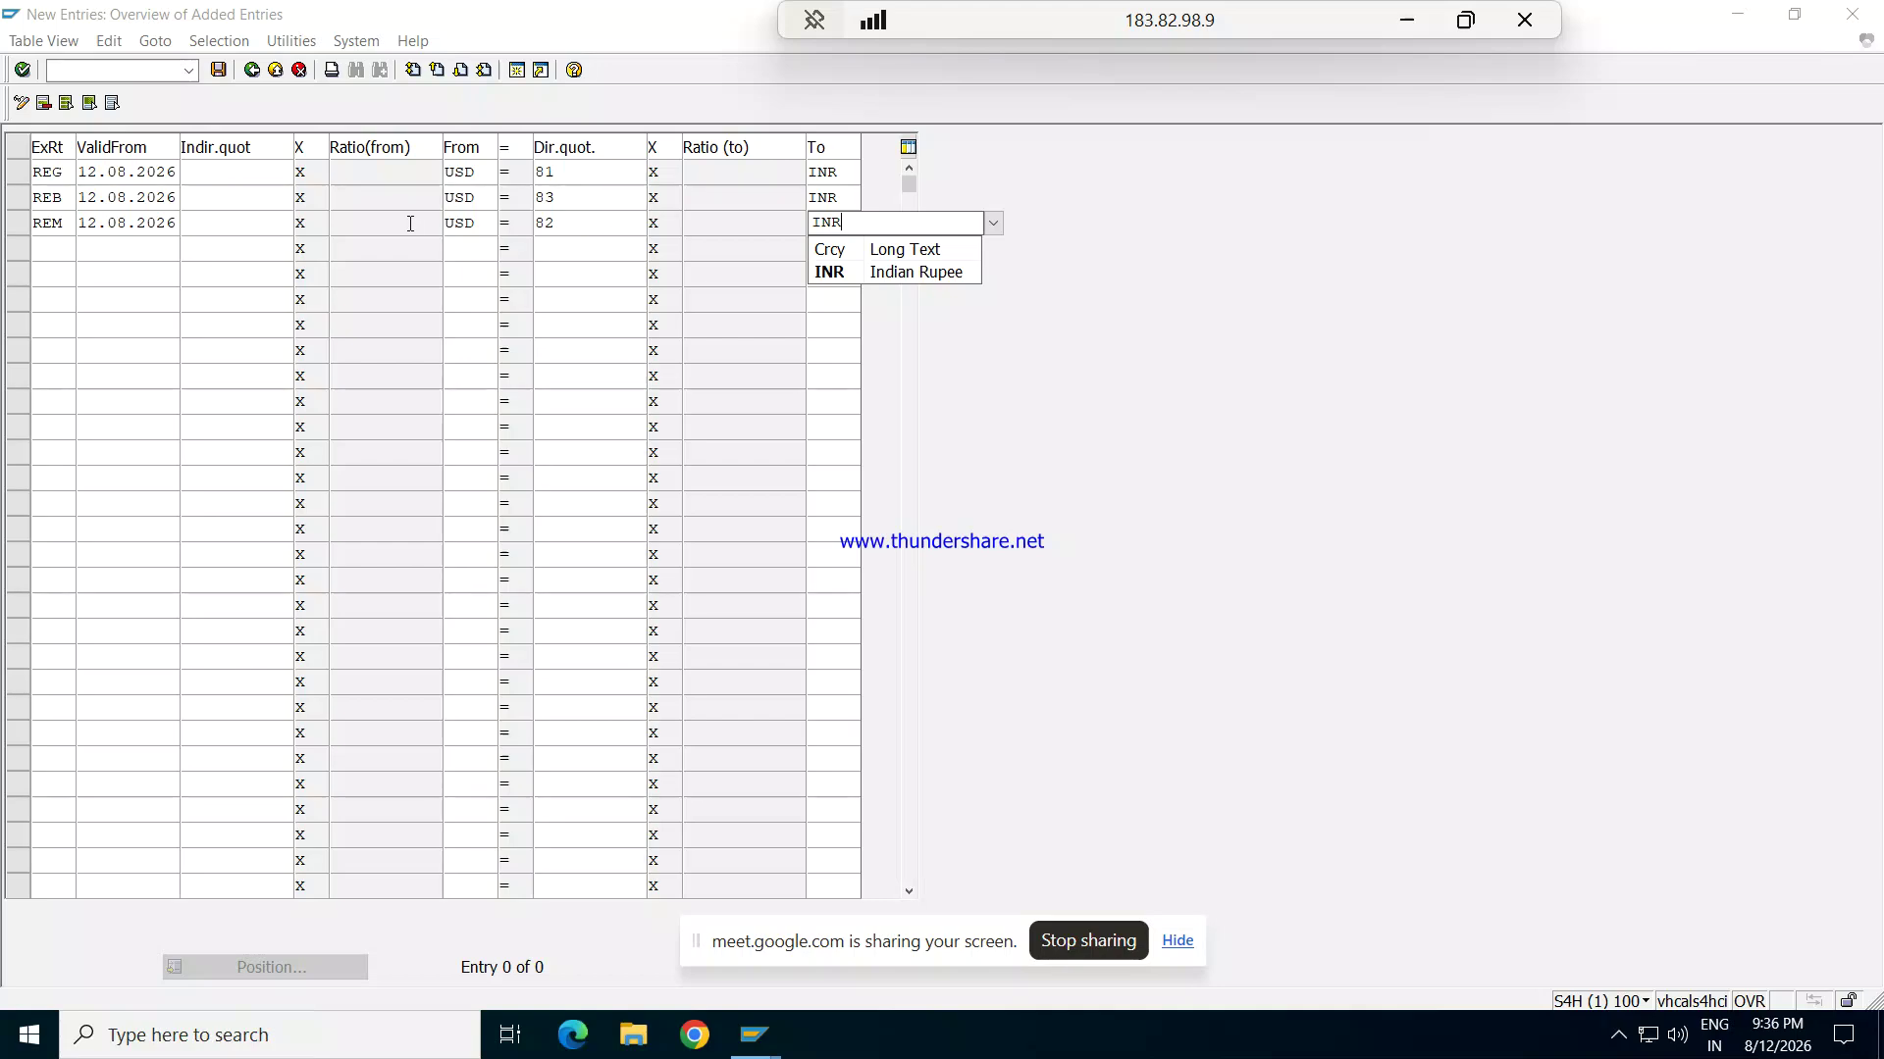
{"action": "key", "text": "Return"}
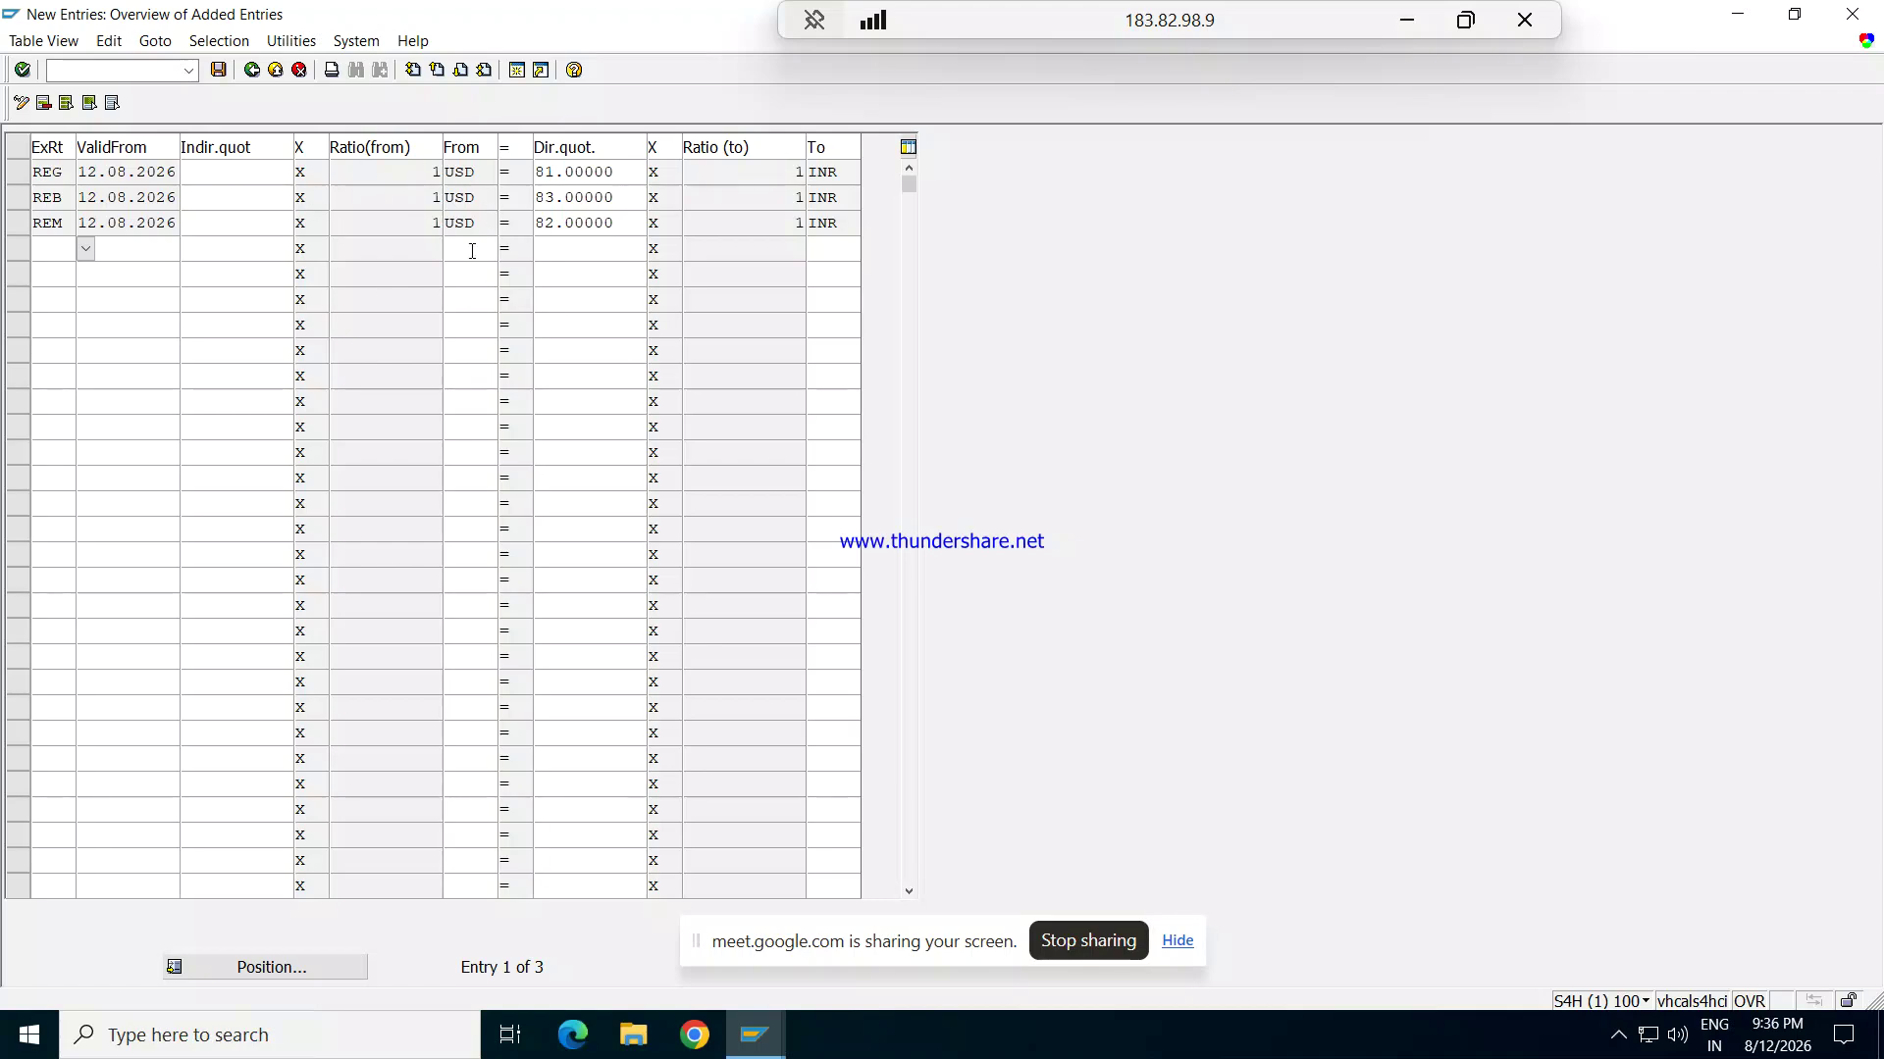
Step: Save the REG 81, REB 83 and REM 82 rates and minimize the remote desktop session
{"action": "left_click", "coordinate": [220, 71]}
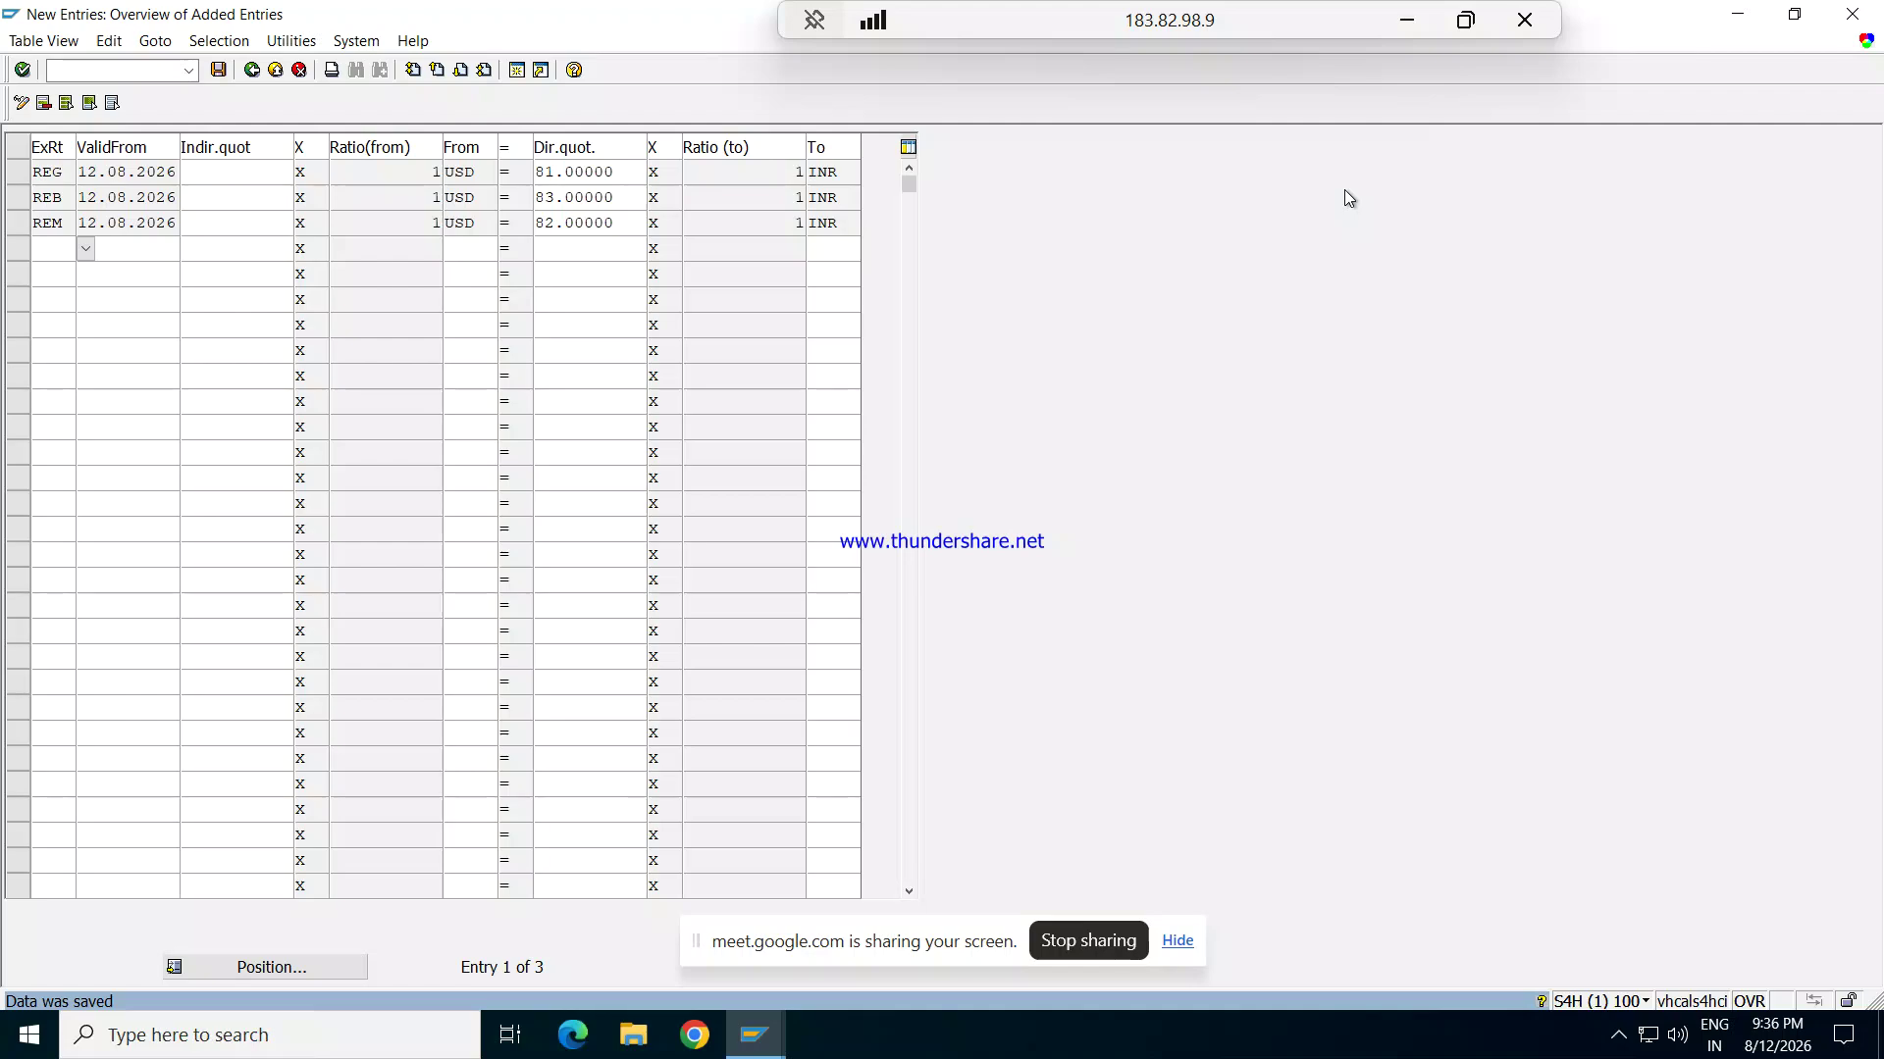
{"action": "left_click", "coordinate": [1408, 19]}
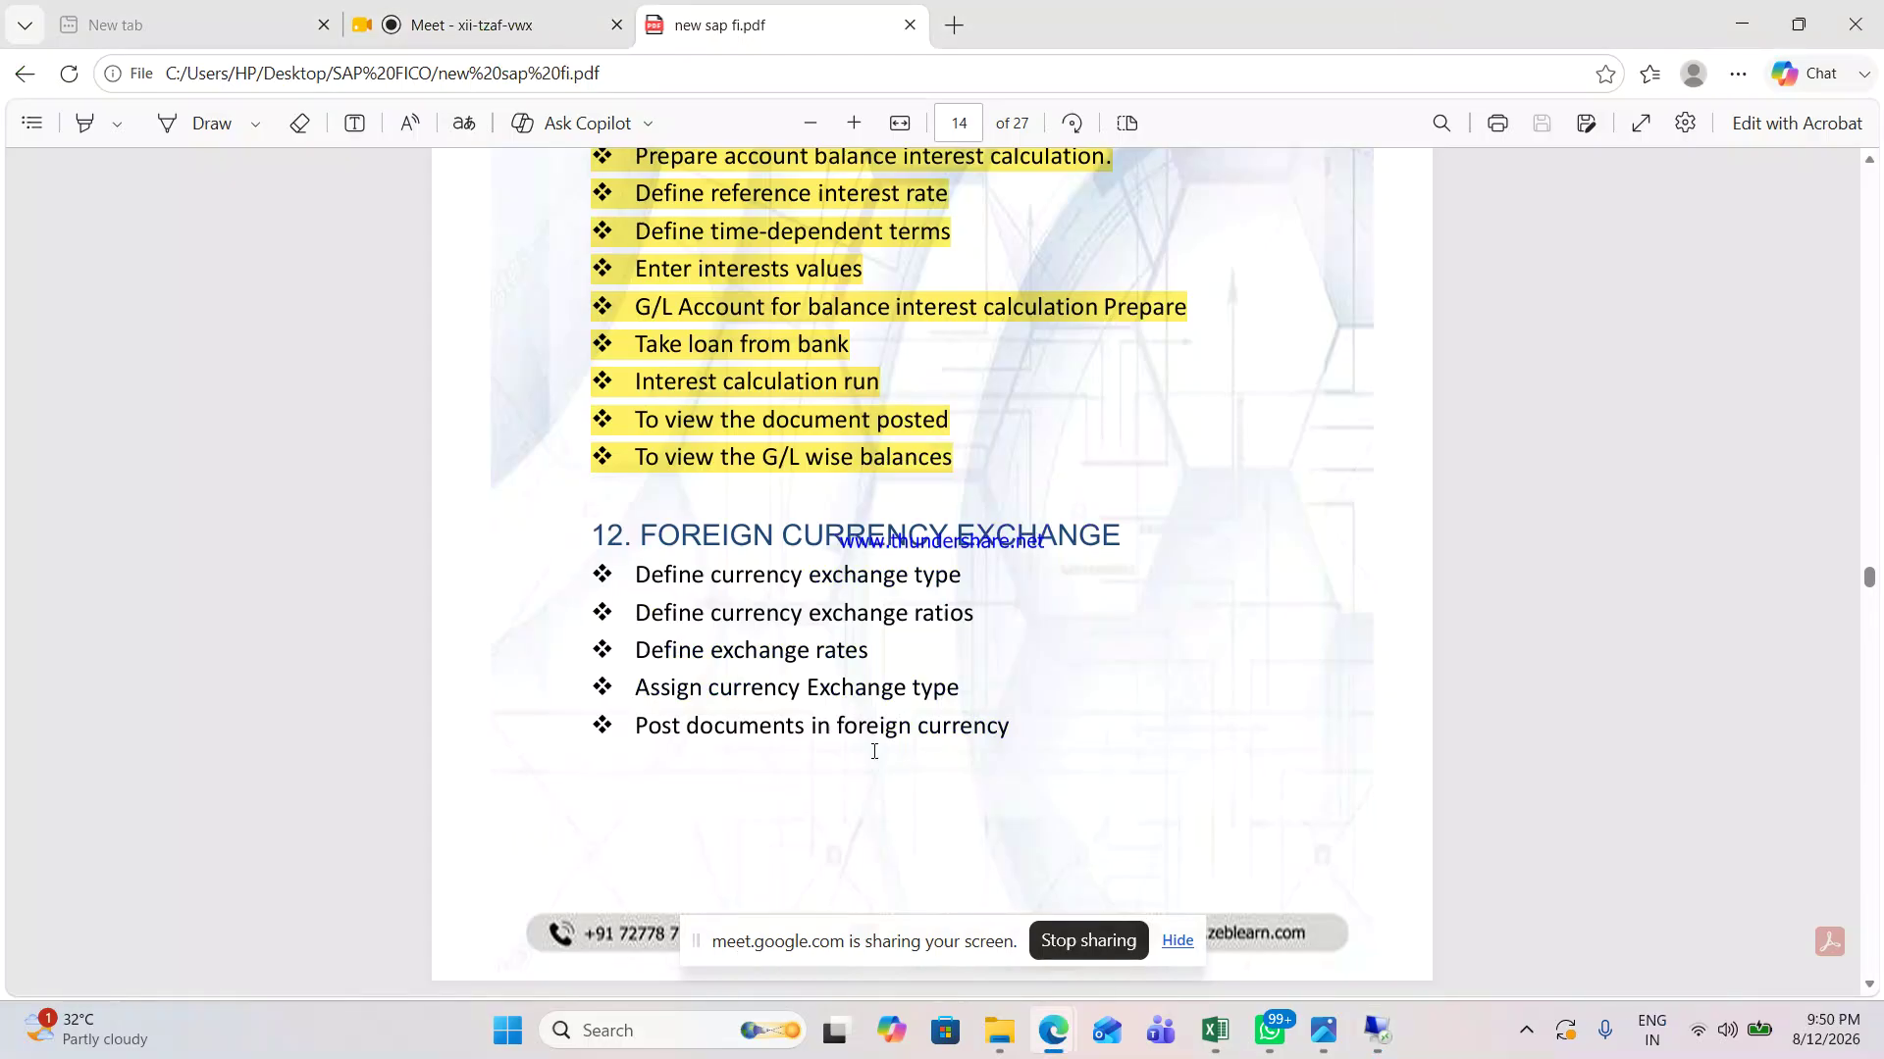
{"action": "left_click", "coordinate": [496, 25]}
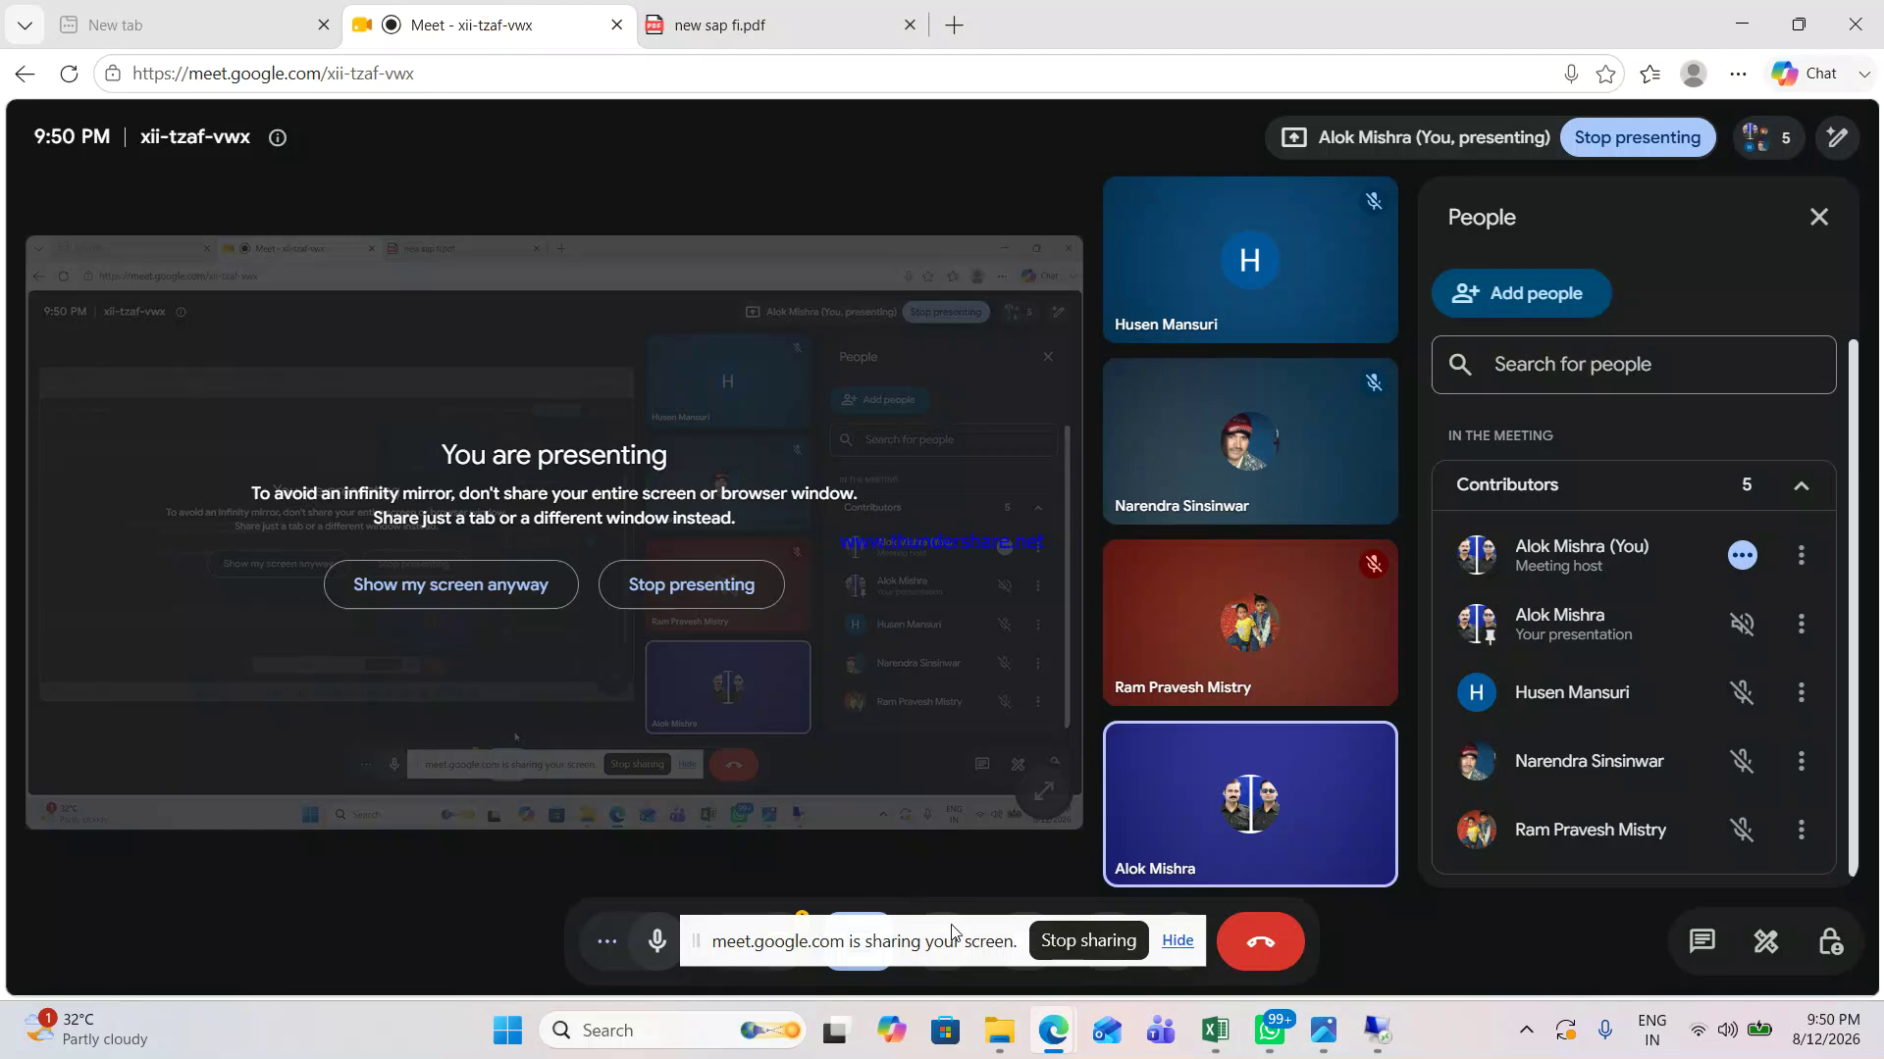
{"action": "left_click", "coordinate": [658, 944]}
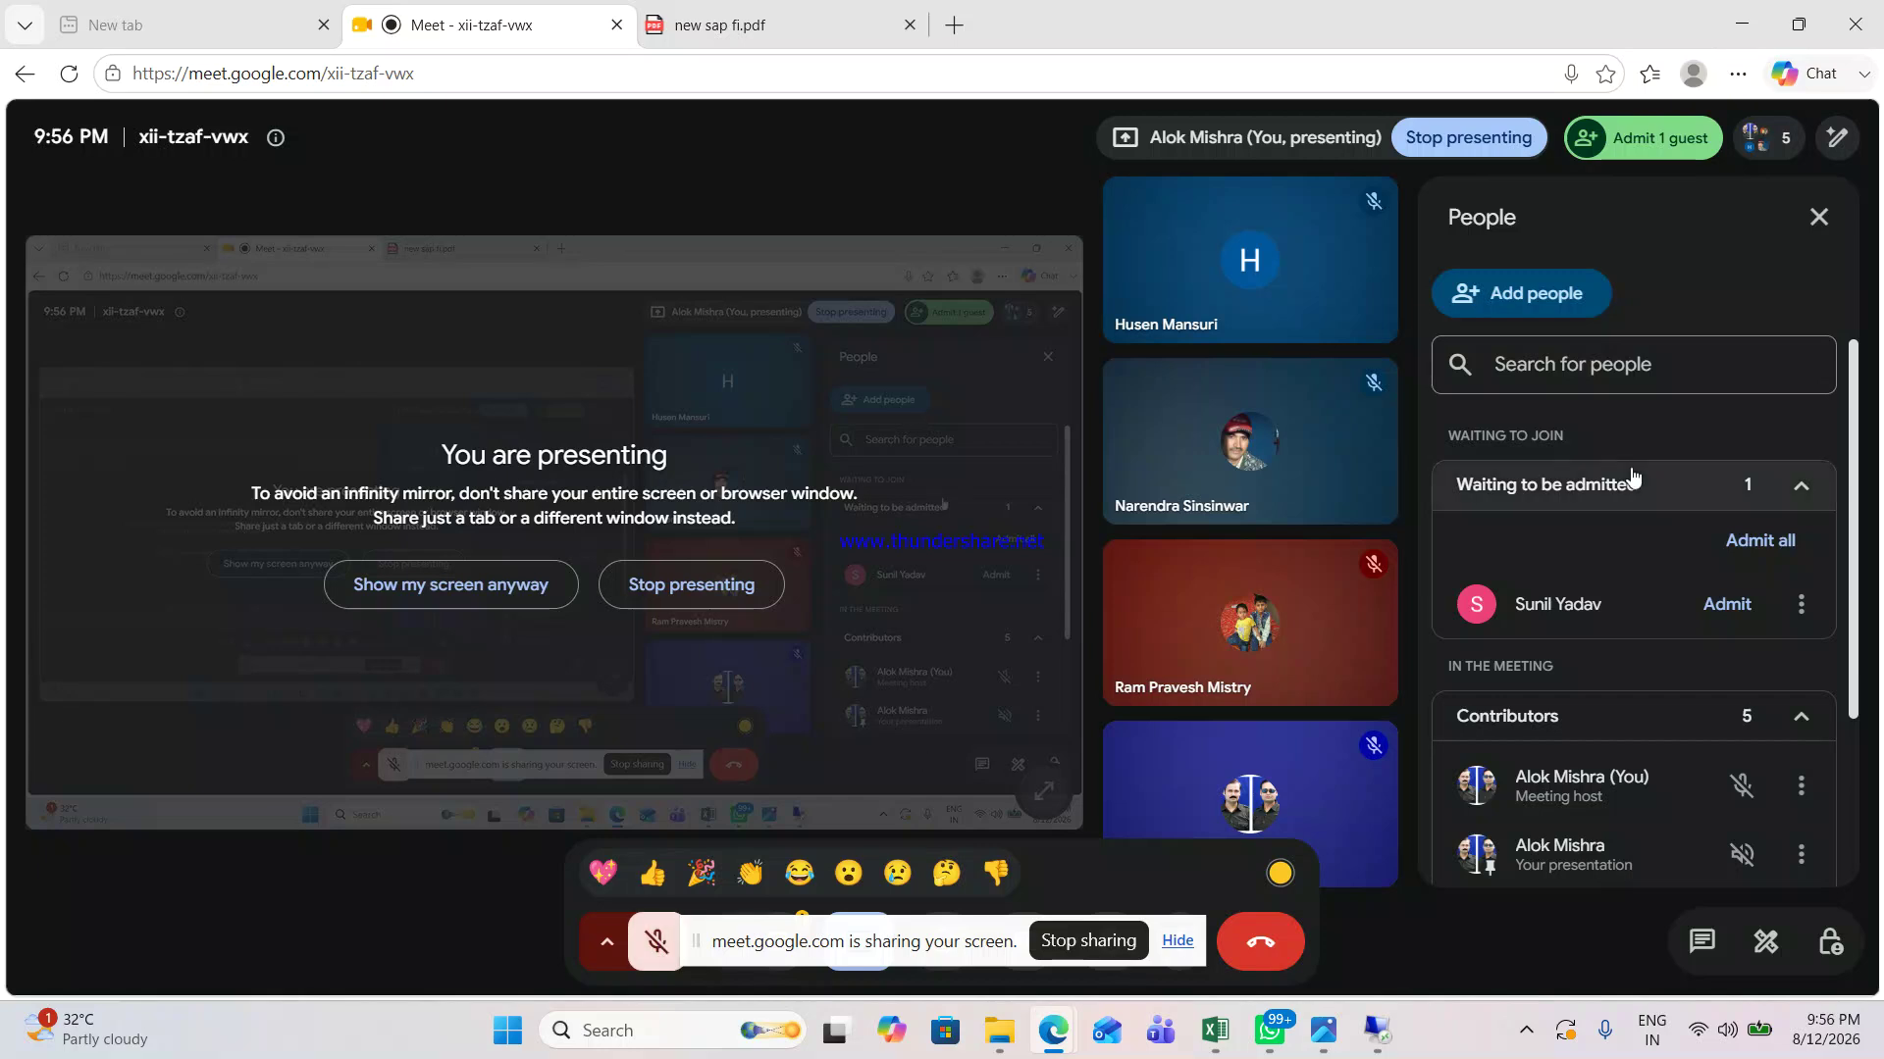
Step: Admit the waiting guest, unmute the microphone, and switch back to the sap fi.pdf tab
{"action": "left_click", "coordinate": [1727, 604]}
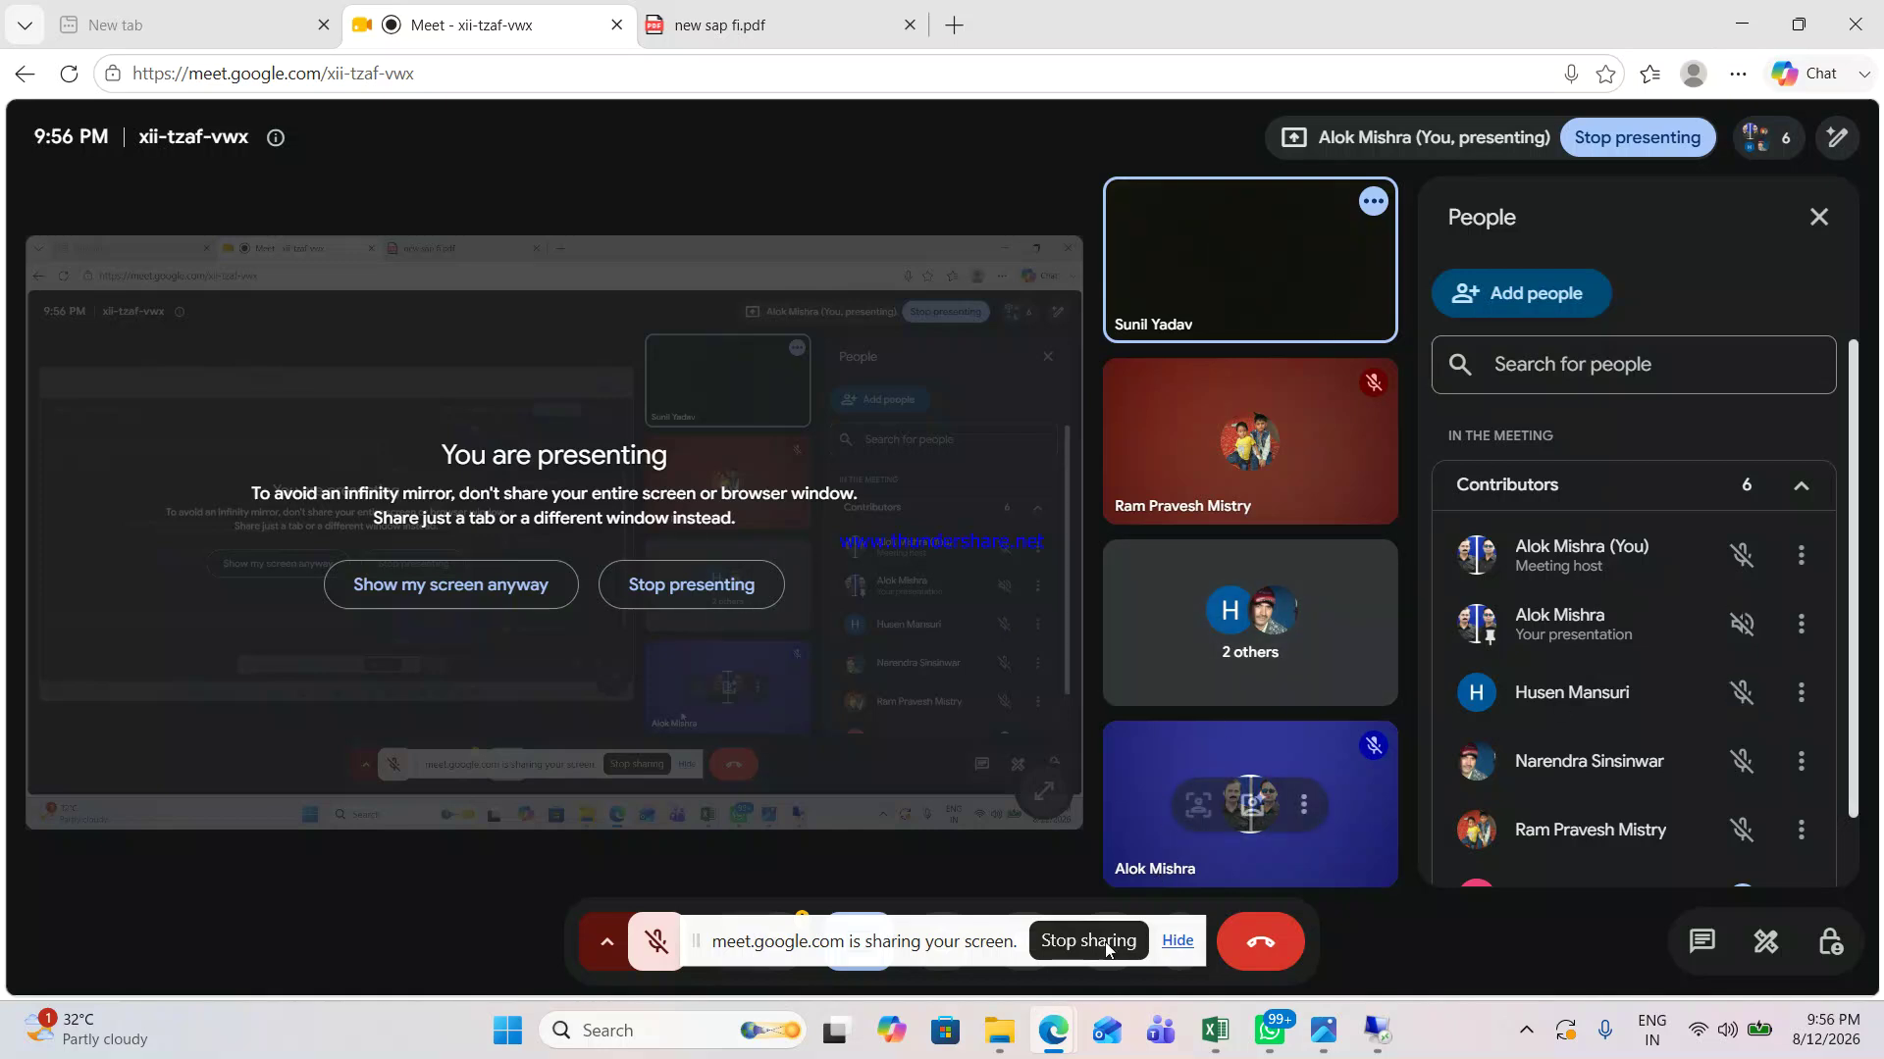
{"action": "left_click", "coordinate": [601, 942]}
{"action": "left_click", "coordinate": [657, 941]}
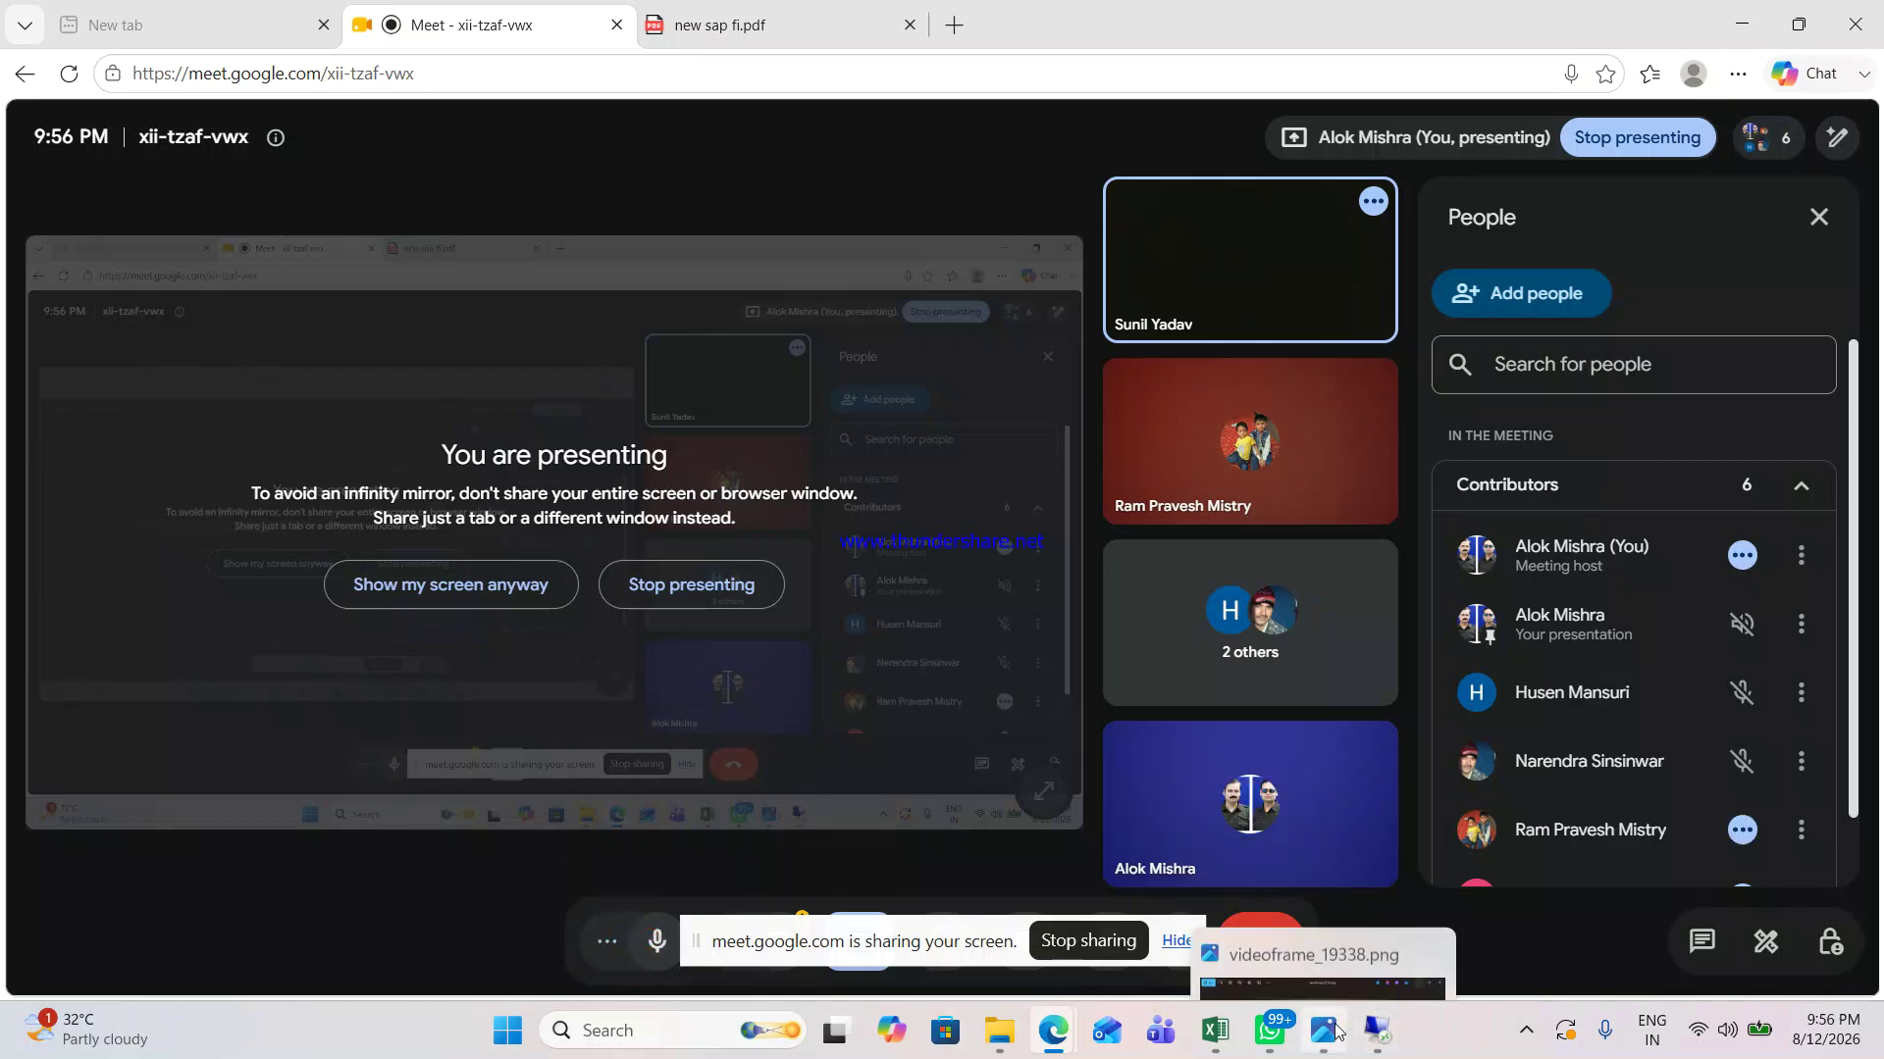
{"action": "mouse_move", "coordinate": [1336, 1030]}
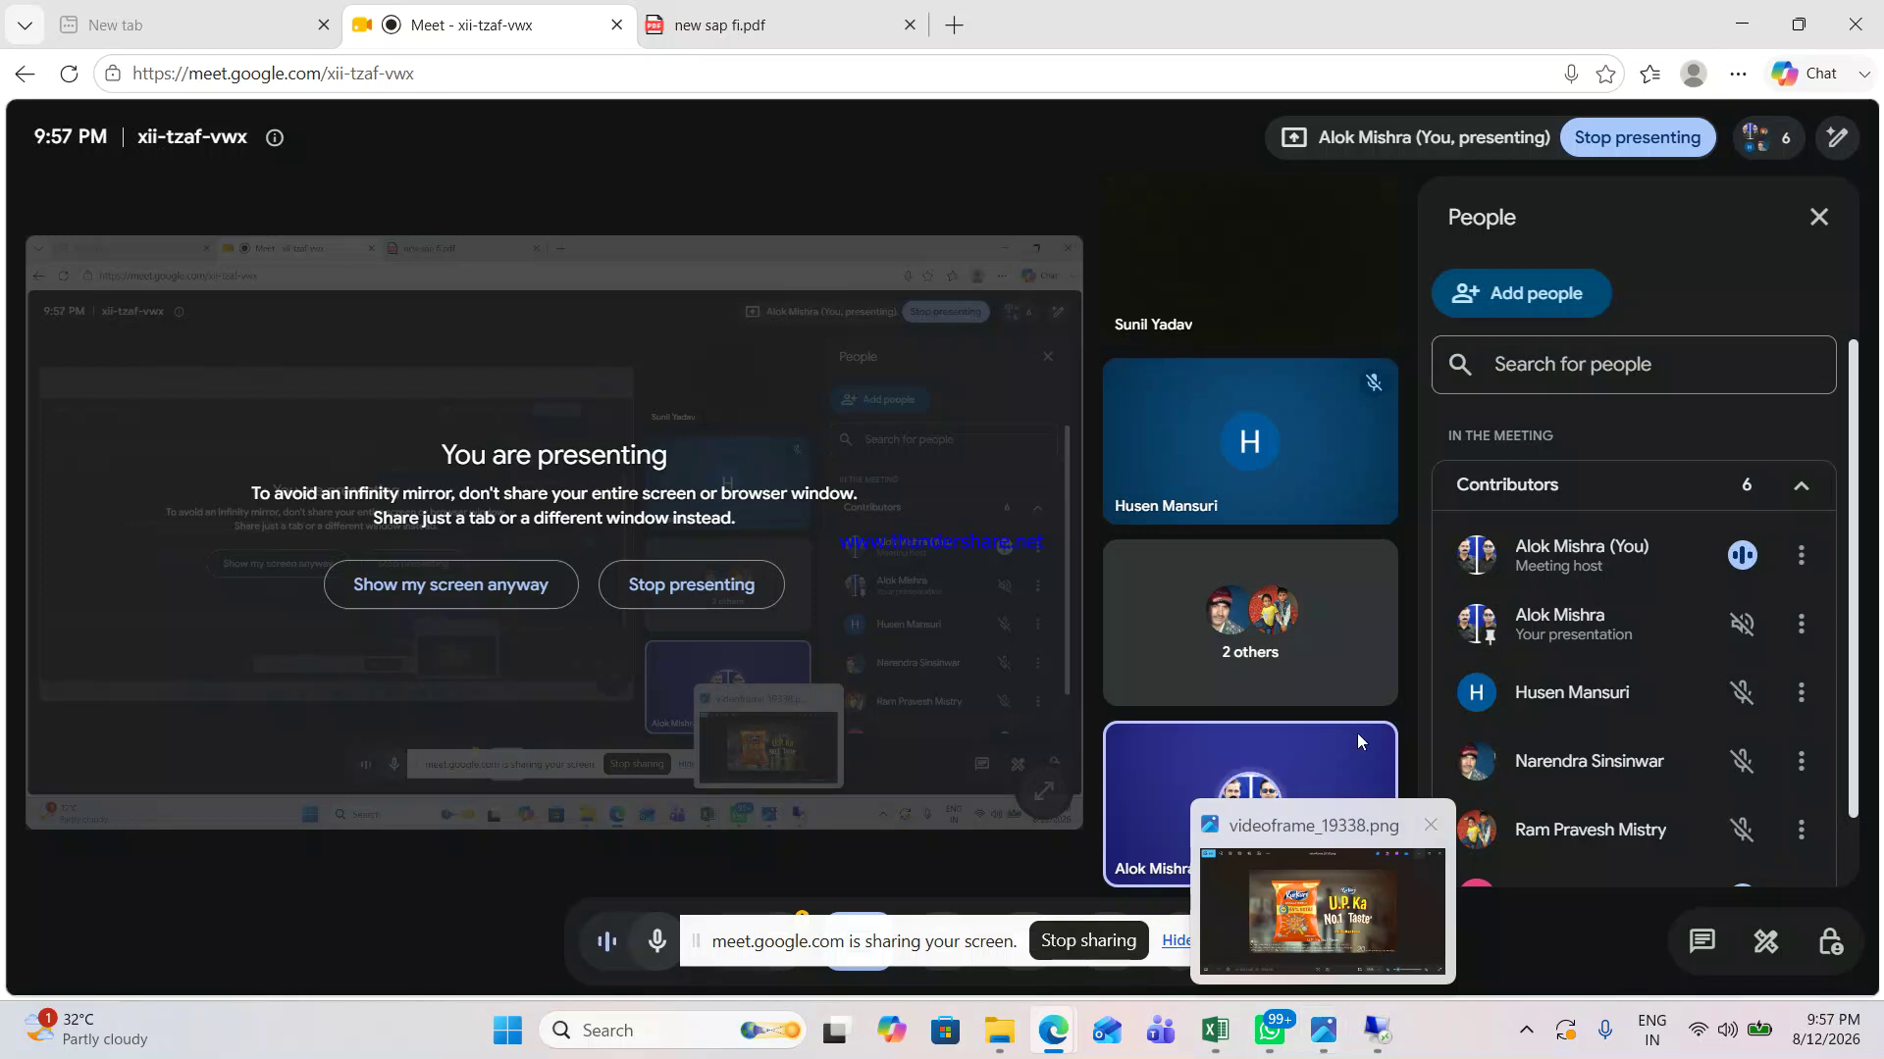
{"action": "key", "text": "ctrl+Tab"}
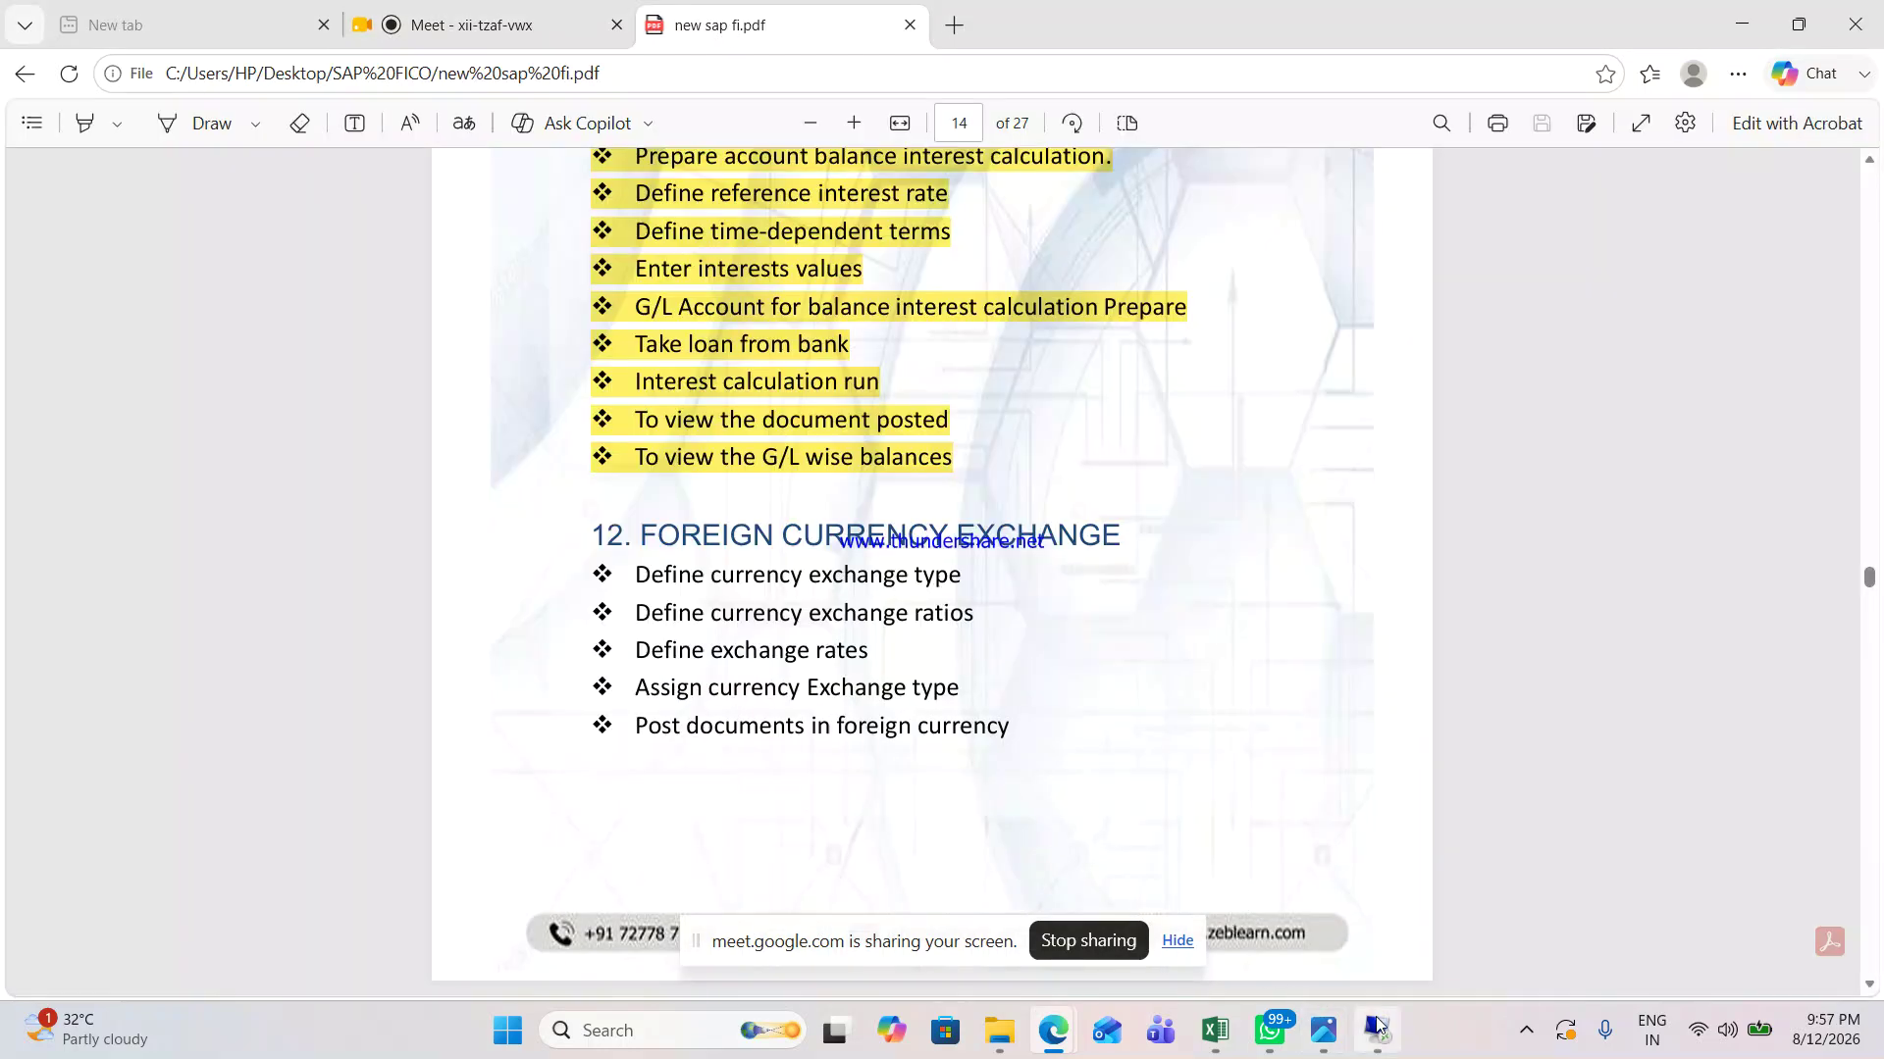
Step: Return to the remote SAP session, re-save the USD-to-INR rates, and go back to Easy Access
{"action": "left_click", "coordinate": [1377, 1028]}
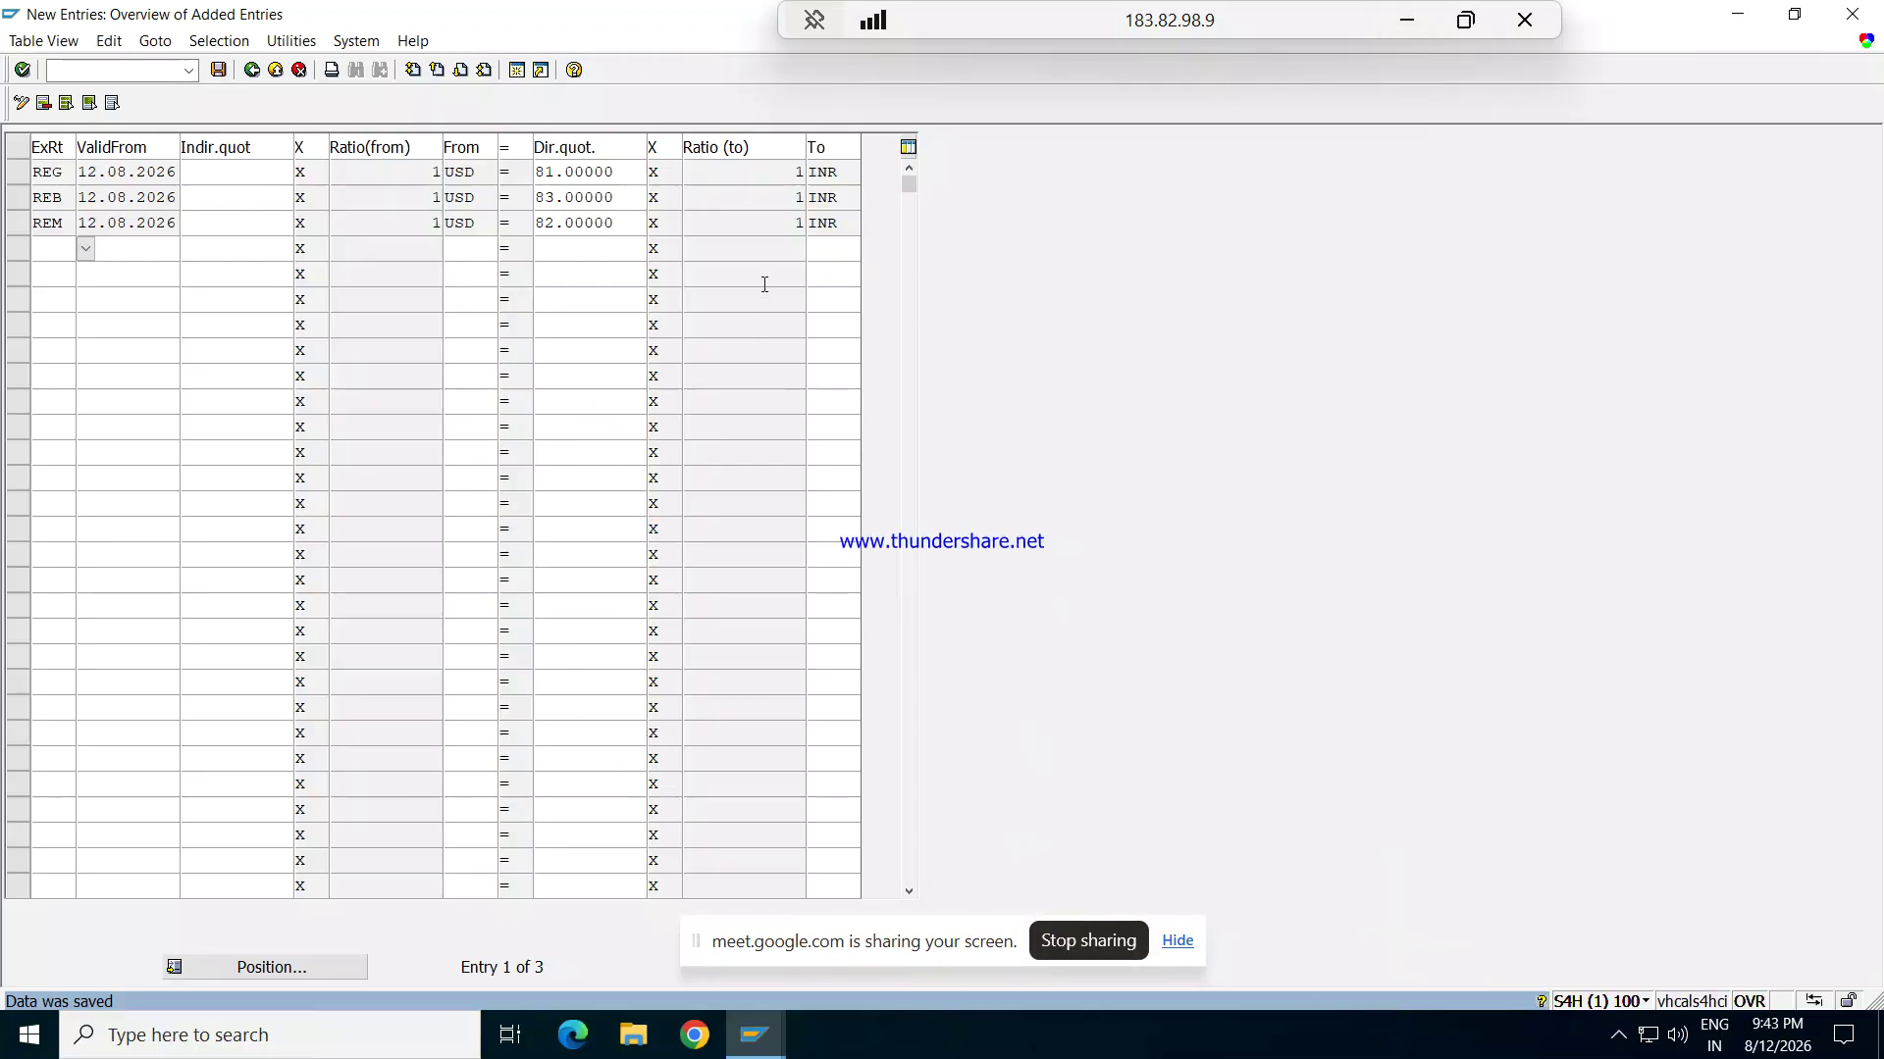
{"action": "left_click", "coordinate": [219, 70]}
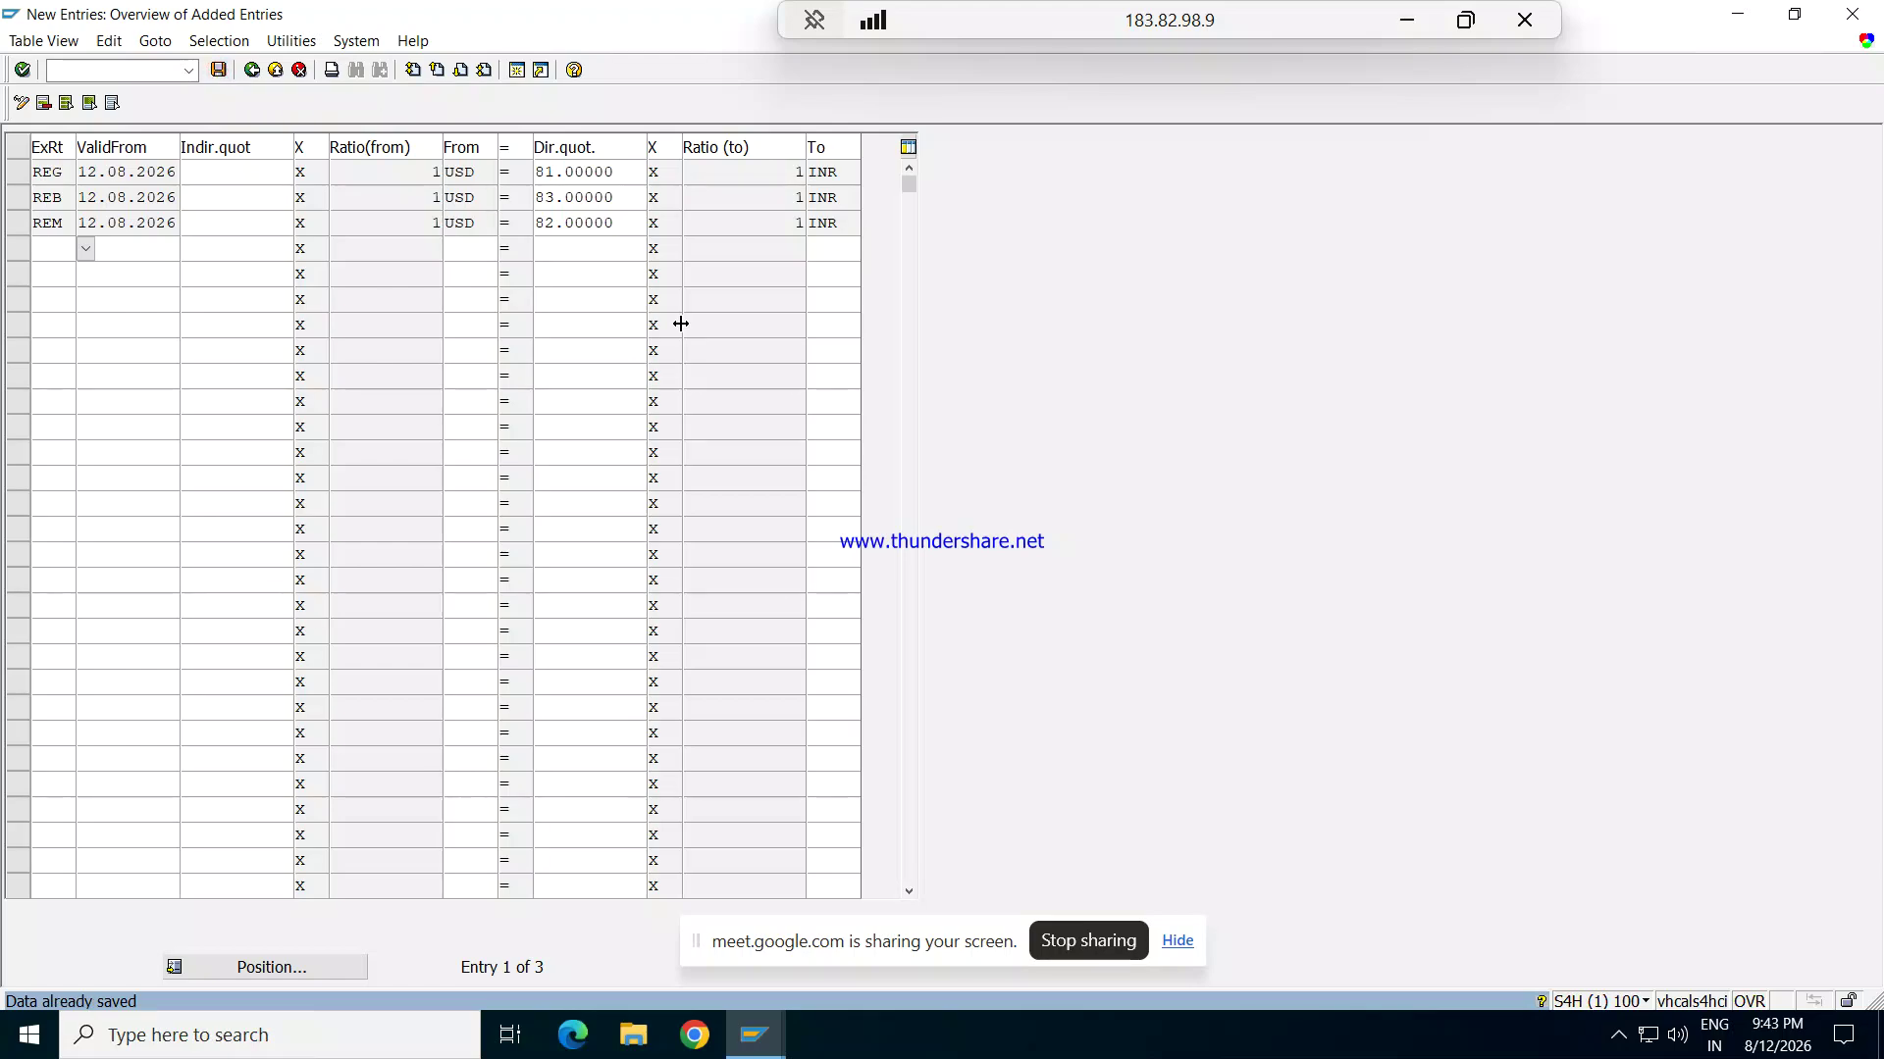
{"action": "key", "text": "F3"}
{"action": "key", "text": "F3"}
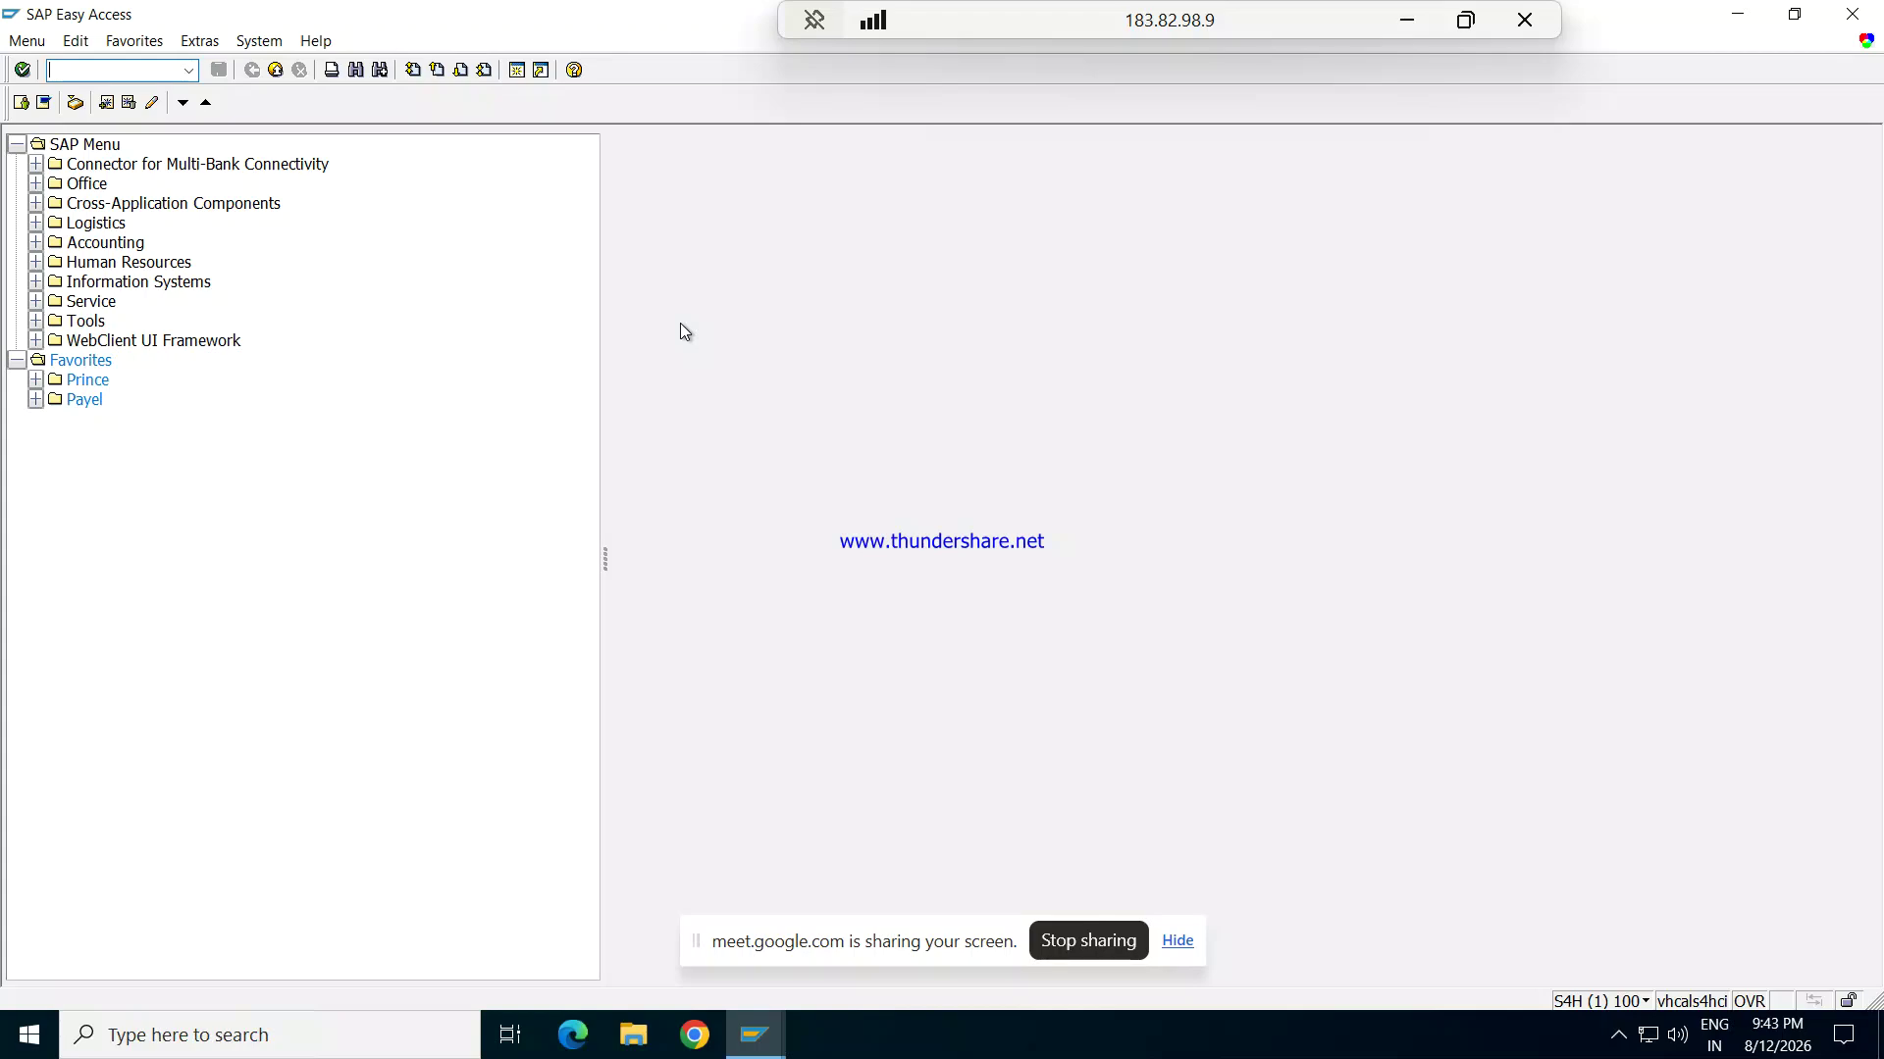
Step: Run transaction OBA7 to show the Document Types overview
{"action": "type", "text": "ON"}
{"action": "key", "text": "BackSpace"}
{"action": "type", "text": "BA7"}
{"action": "key", "text": "Return"}
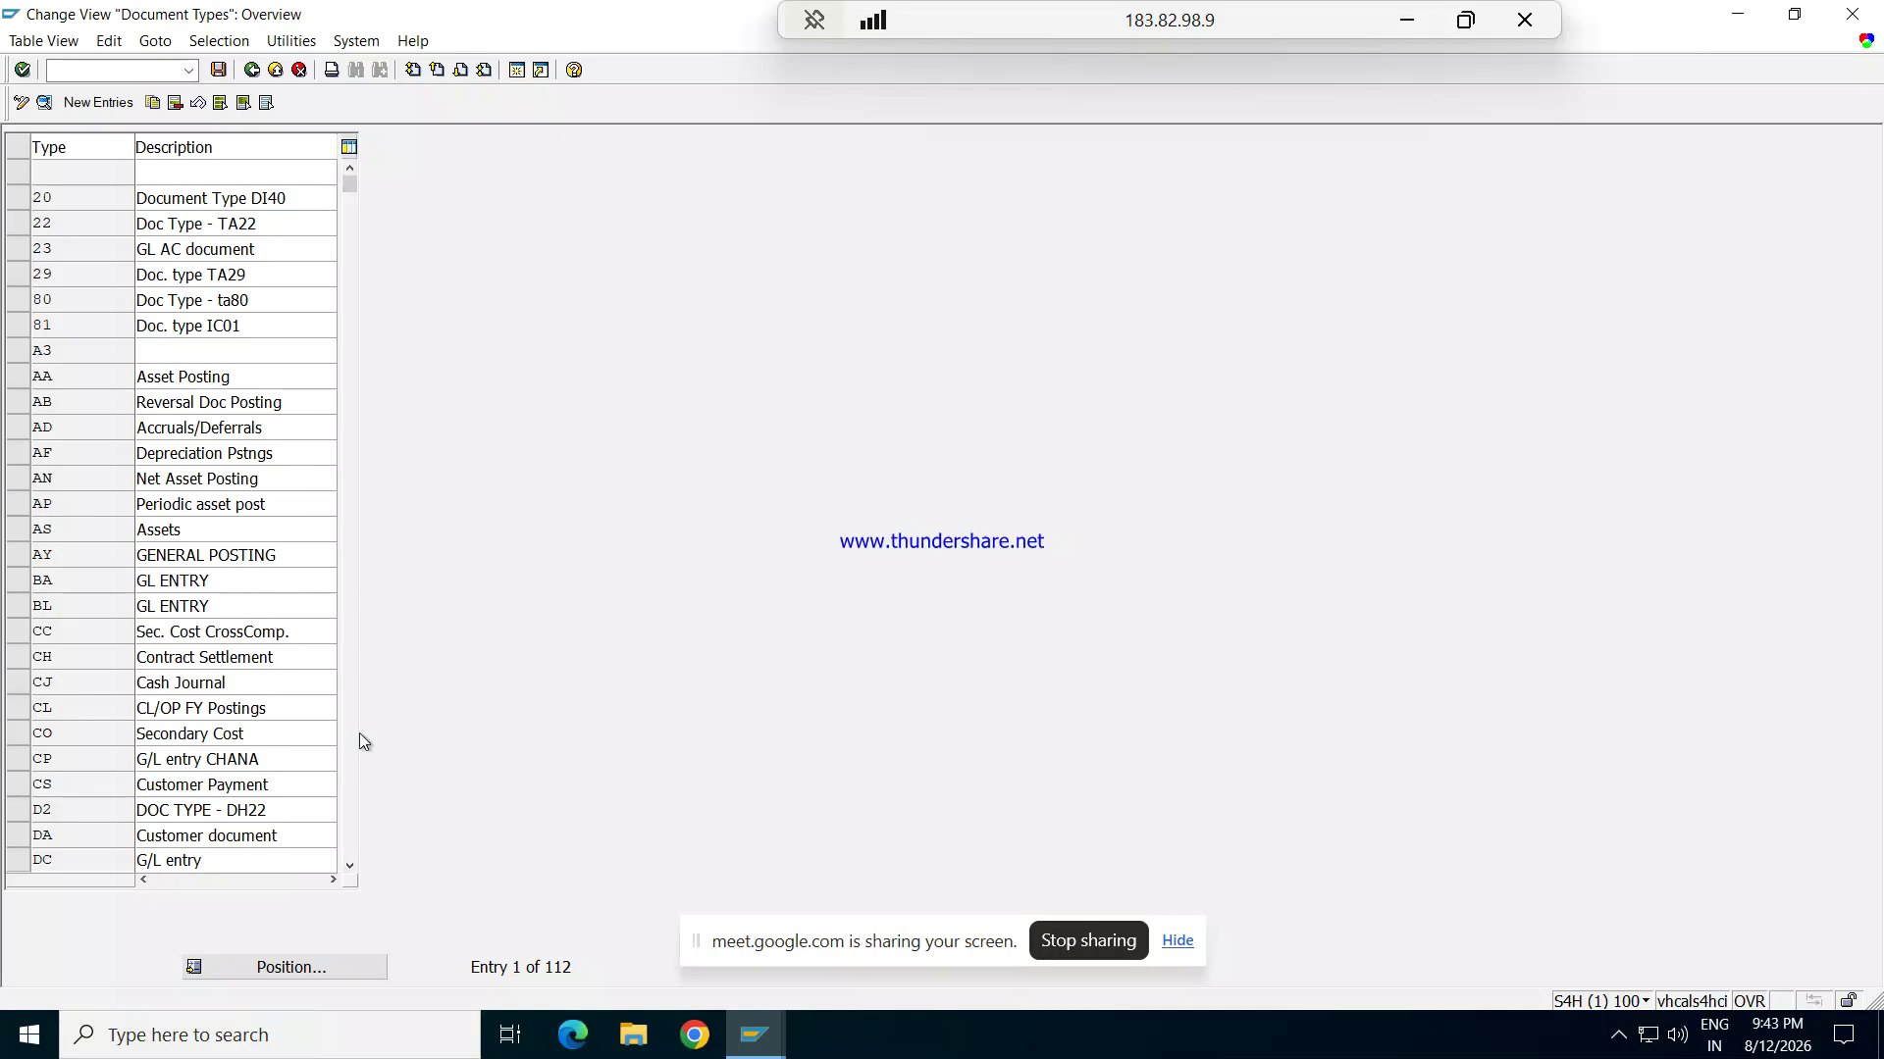
Step: Scroll down the document types list and open the SA G/L Account Document details
{"action": "left_click", "coordinate": [349, 869]}
{"action": "left_click", "coordinate": [349, 869]}
{"action": "left_click", "coordinate": [350, 870]}
{"action": "left_click", "coordinate": [349, 869]}
{"action": "left_click", "coordinate": [350, 869]}
{"action": "left_click", "coordinate": [349, 869]}
{"action": "left_click", "coordinate": [349, 869]}
{"action": "left_click", "coordinate": [349, 869]}
{"action": "left_click", "coordinate": [349, 869]}
{"action": "left_click", "coordinate": [349, 869]}
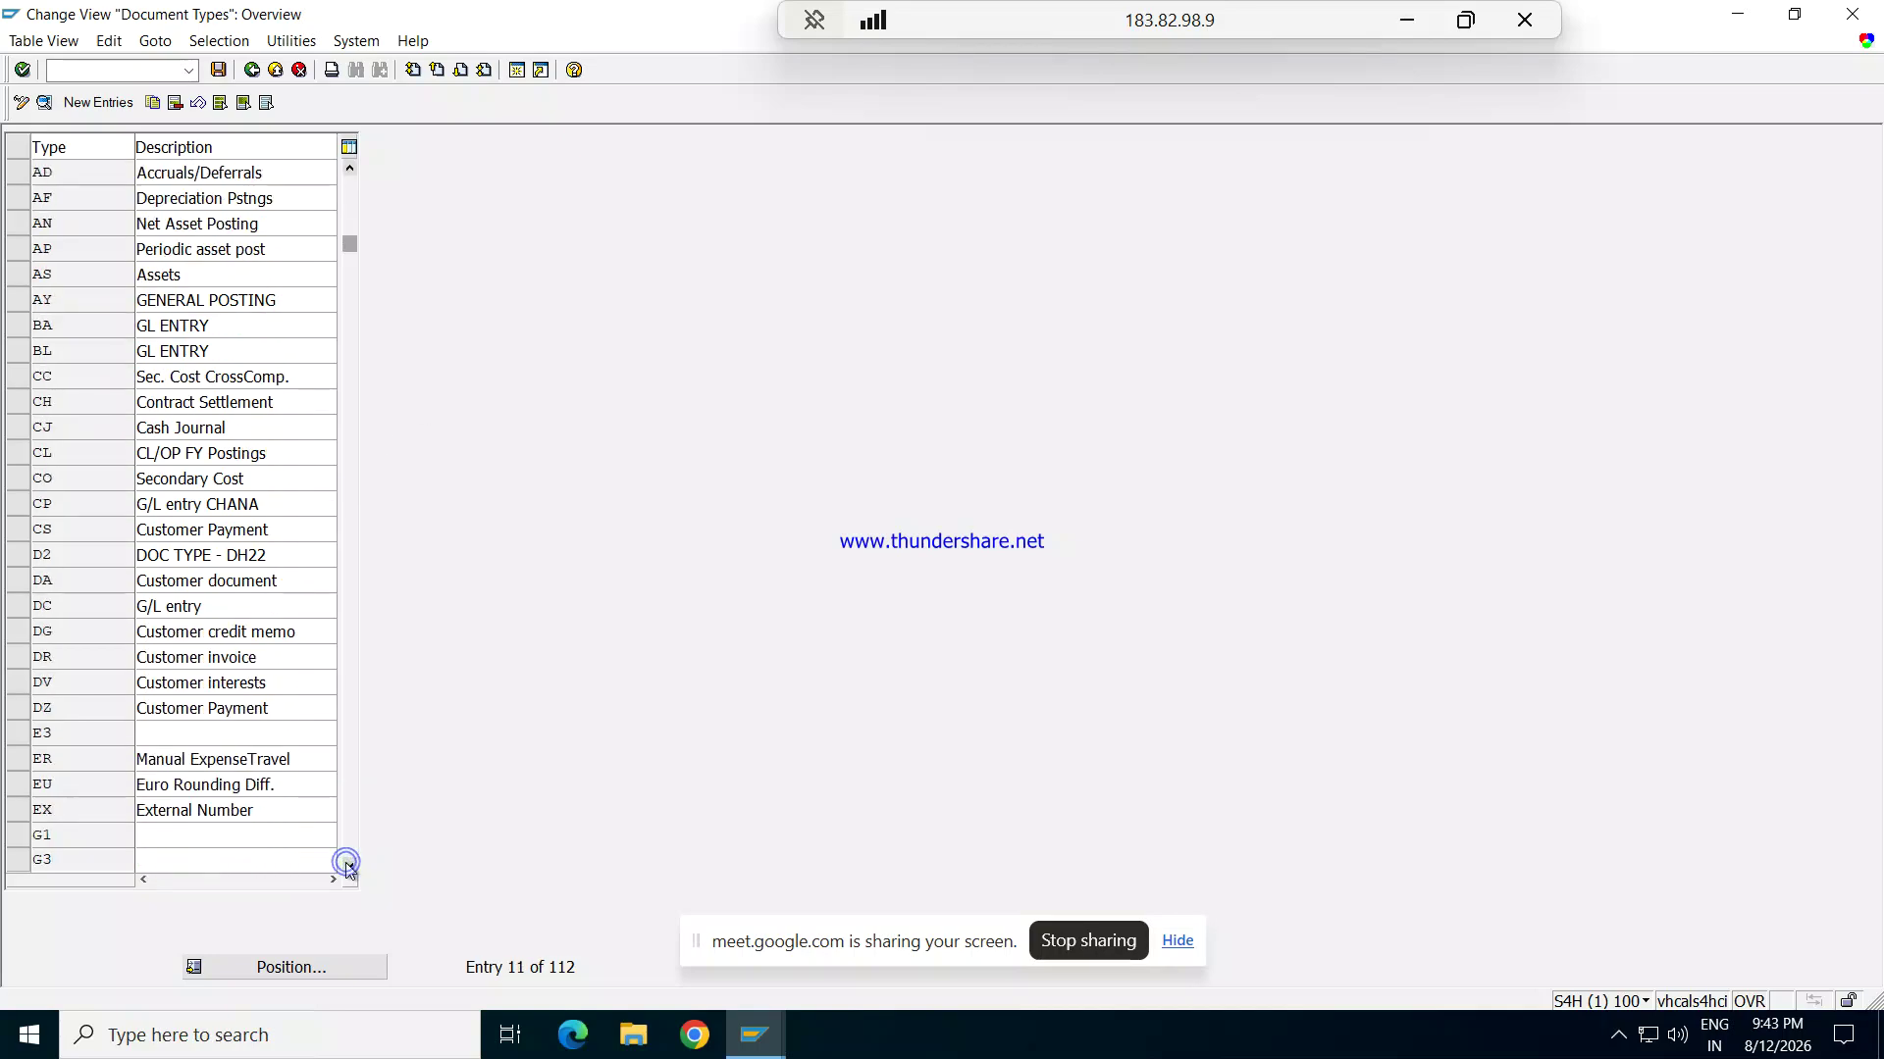
{"action": "left_click", "coordinate": [349, 869]}
{"action": "left_click", "coordinate": [350, 869]}
{"action": "left_click", "coordinate": [350, 869]}
{"action": "left_click", "coordinate": [349, 869]}
{"action": "left_click", "coordinate": [349, 869]}
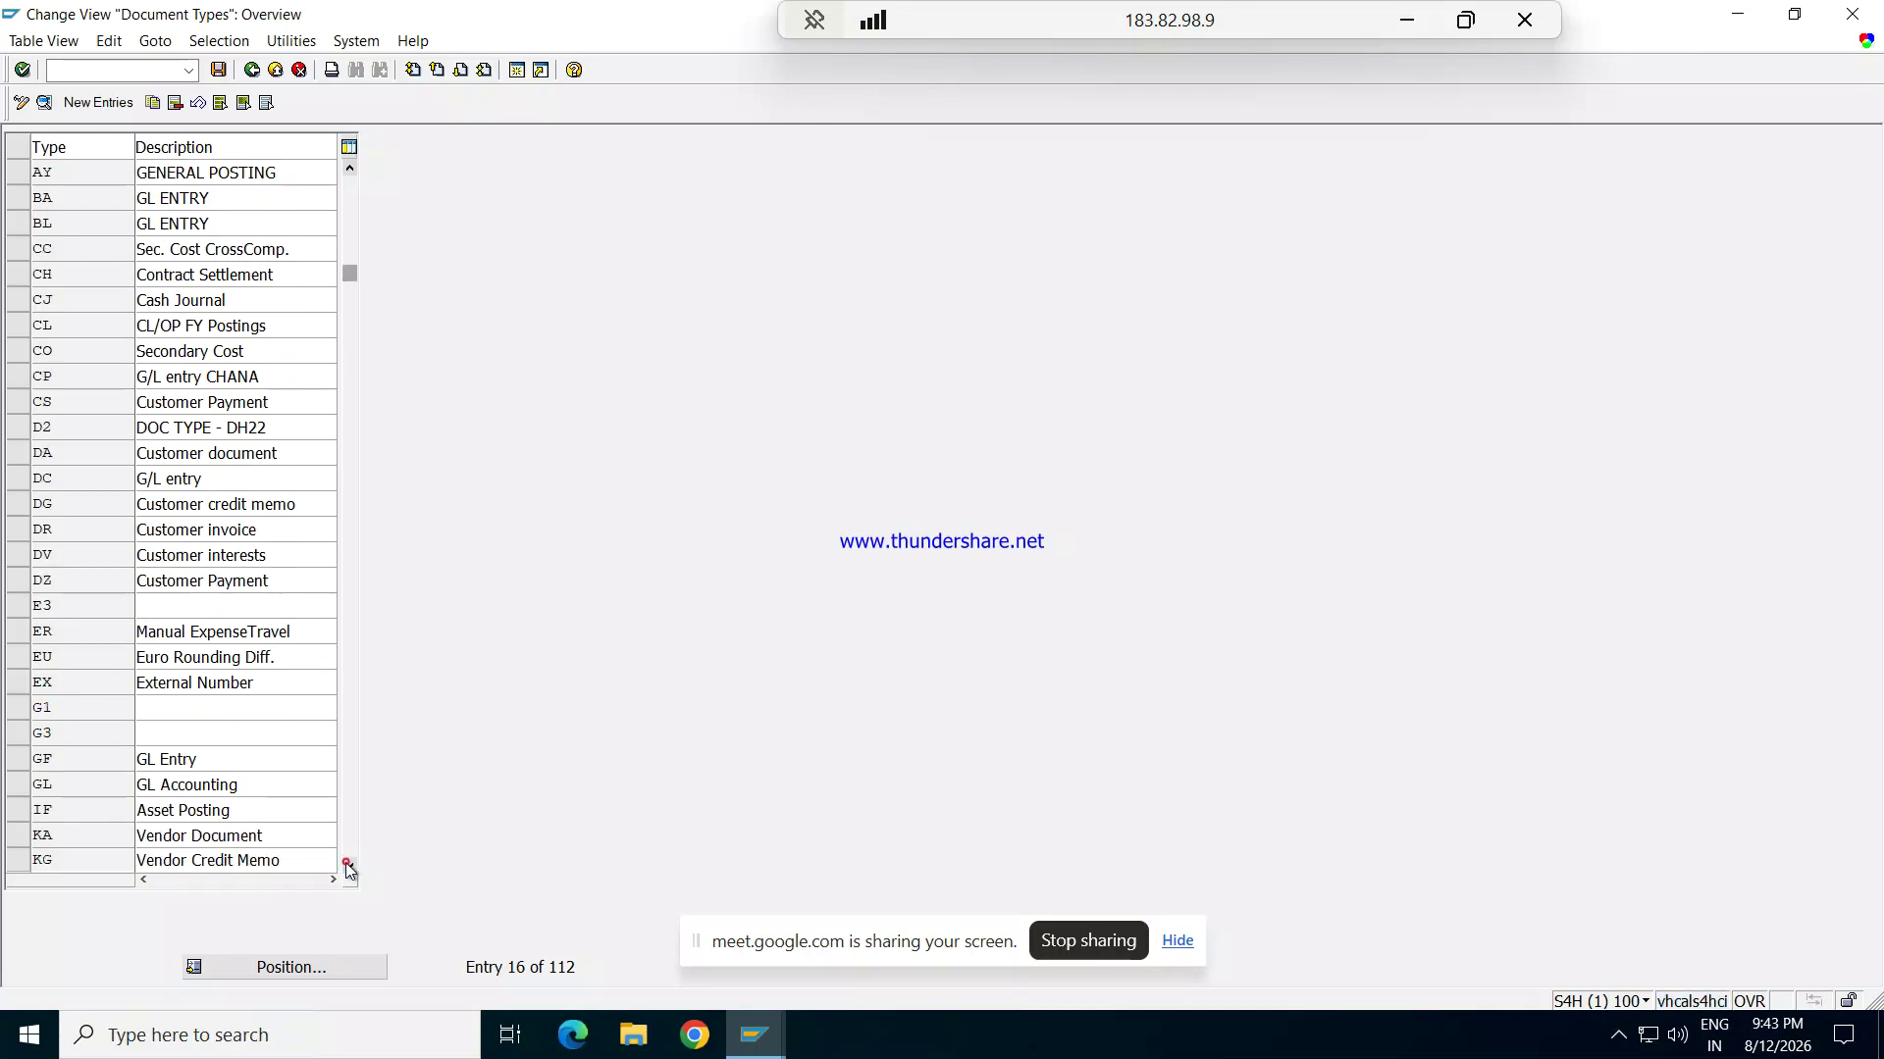
{"action": "left_click", "coordinate": [349, 869]}
{"action": "left_click", "coordinate": [349, 869]}
{"action": "left_click", "coordinate": [350, 870]}
{"action": "left_click", "coordinate": [349, 869]}
{"action": "left_click", "coordinate": [349, 869]}
{"action": "left_click", "coordinate": [349, 870]}
{"action": "left_click", "coordinate": [349, 869]}
{"action": "left_click", "coordinate": [349, 869]}
{"action": "left_click", "coordinate": [349, 869]}
{"action": "left_click", "coordinate": [349, 869]}
{"action": "left_click", "coordinate": [349, 870]}
{"action": "left_click", "coordinate": [349, 869]}
{"action": "left_click", "coordinate": [350, 869]}
{"action": "left_click", "coordinate": [349, 869]}
{"action": "left_click", "coordinate": [349, 869]}
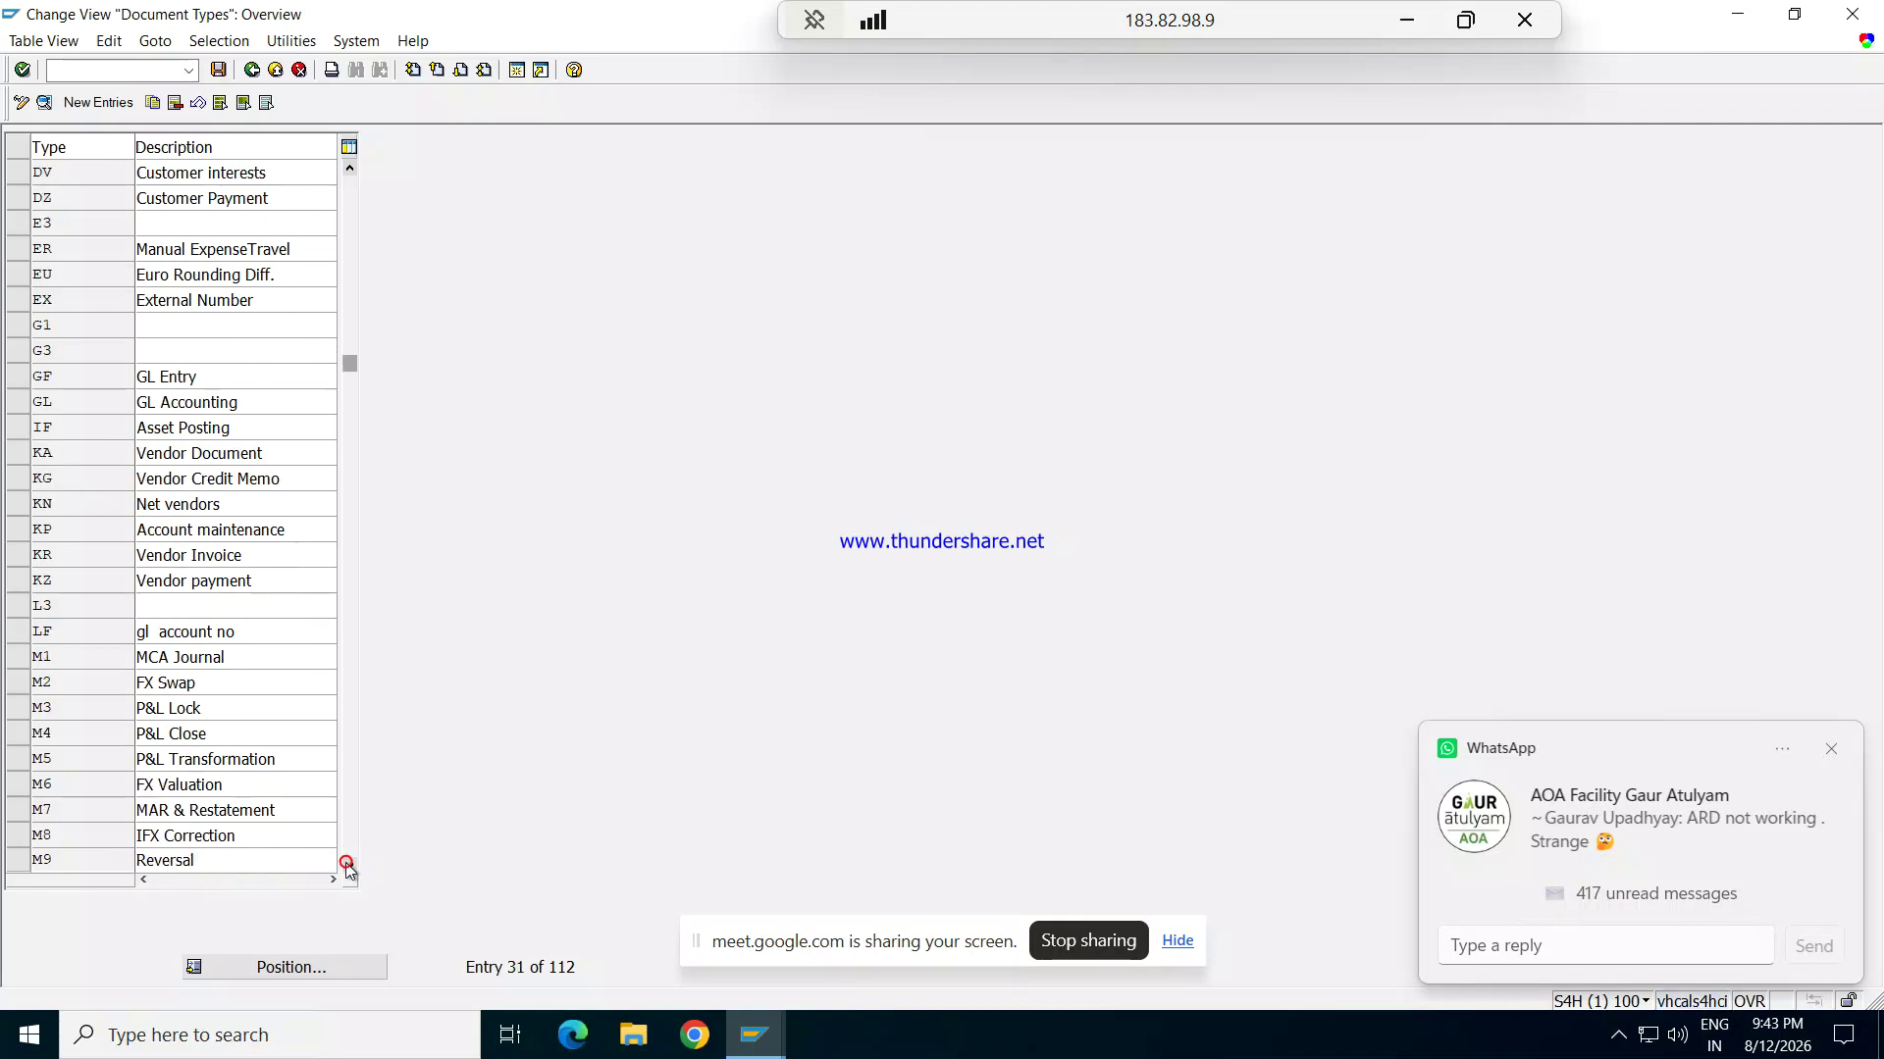
{"action": "left_click", "coordinate": [349, 870]}
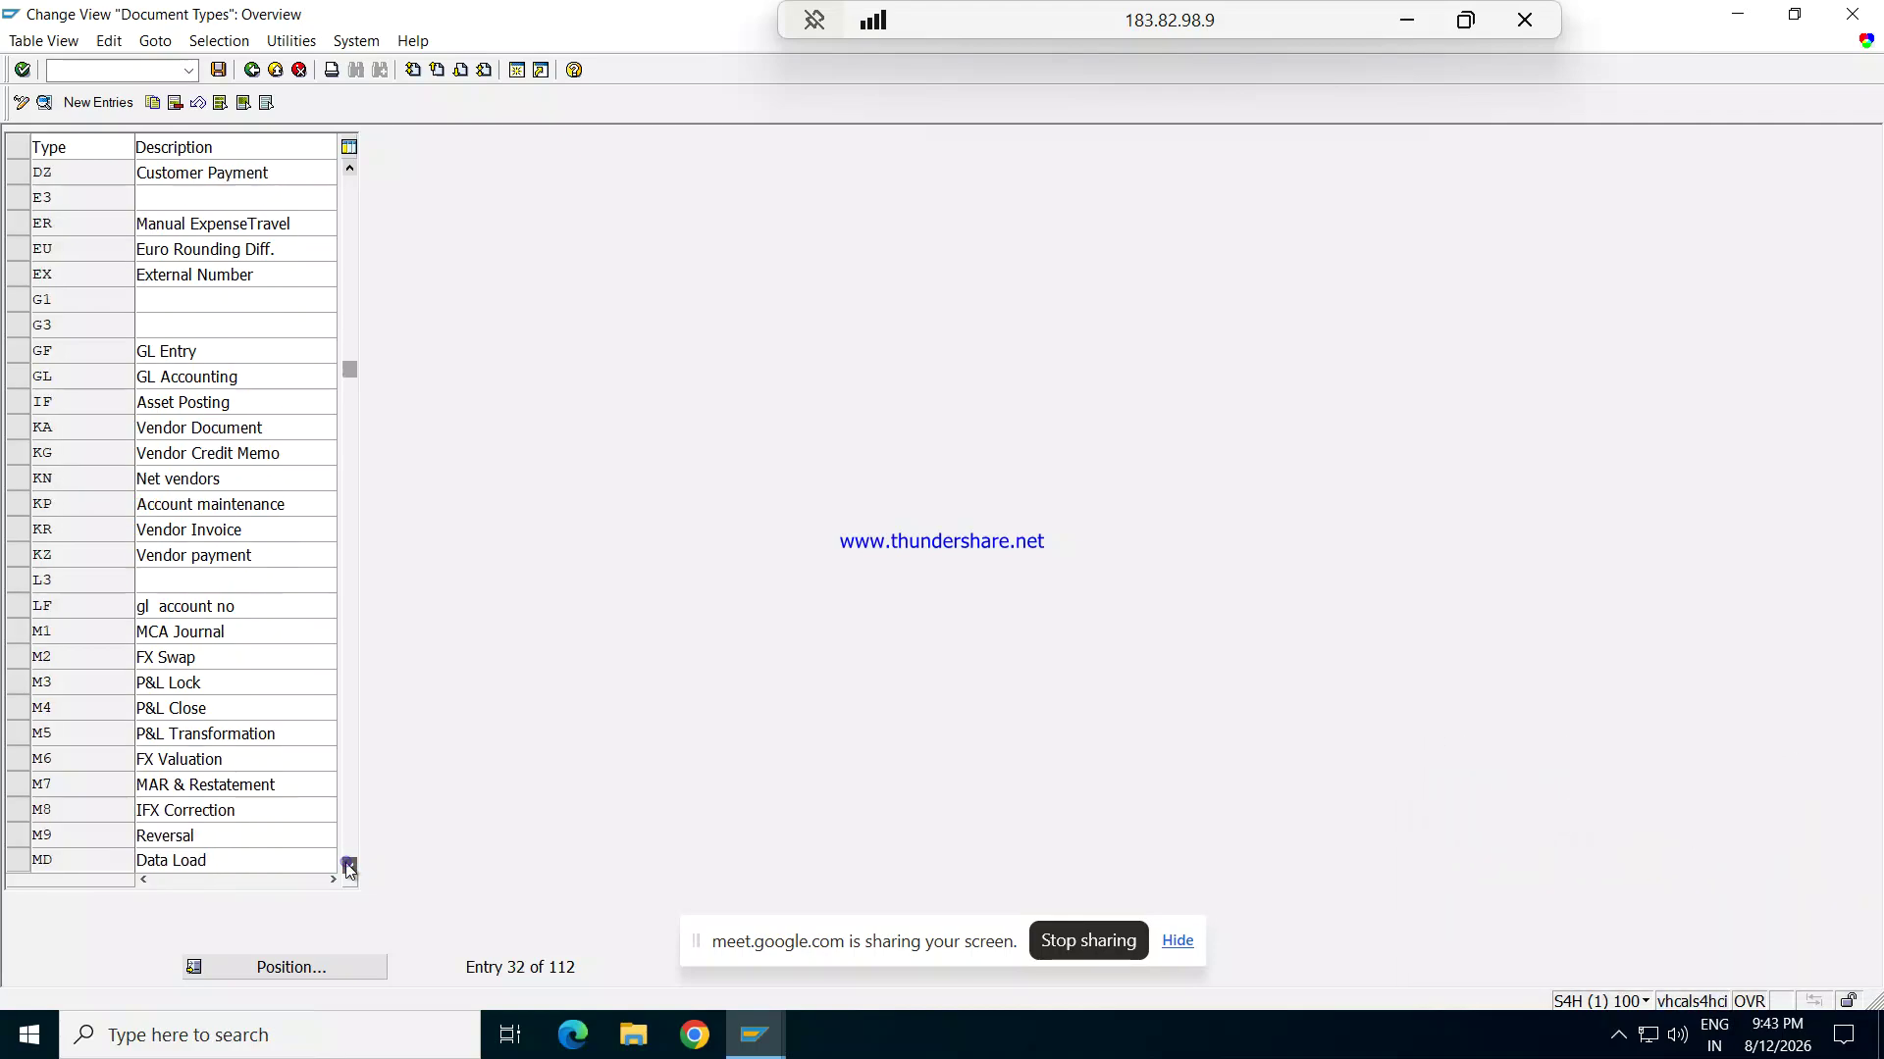
{"action": "left_click", "coordinate": [349, 869]}
{"action": "left_click", "coordinate": [350, 870]}
{"action": "left_click", "coordinate": [349, 869]}
{"action": "left_click", "coordinate": [349, 869]}
{"action": "left_click", "coordinate": [349, 869]}
{"action": "left_click", "coordinate": [349, 869]}
{"action": "left_click", "coordinate": [349, 869]}
{"action": "left_click", "coordinate": [349, 870]}
{"action": "left_click", "coordinate": [349, 869]}
{"action": "left_click", "coordinate": [349, 869]}
{"action": "left_click", "coordinate": [349, 869]}
{"action": "left_click", "coordinate": [349, 869]}
{"action": "left_click", "coordinate": [350, 869]}
{"action": "left_click", "coordinate": [349, 869]}
{"action": "left_click", "coordinate": [349, 869]}
{"action": "left_click", "coordinate": [349, 870]}
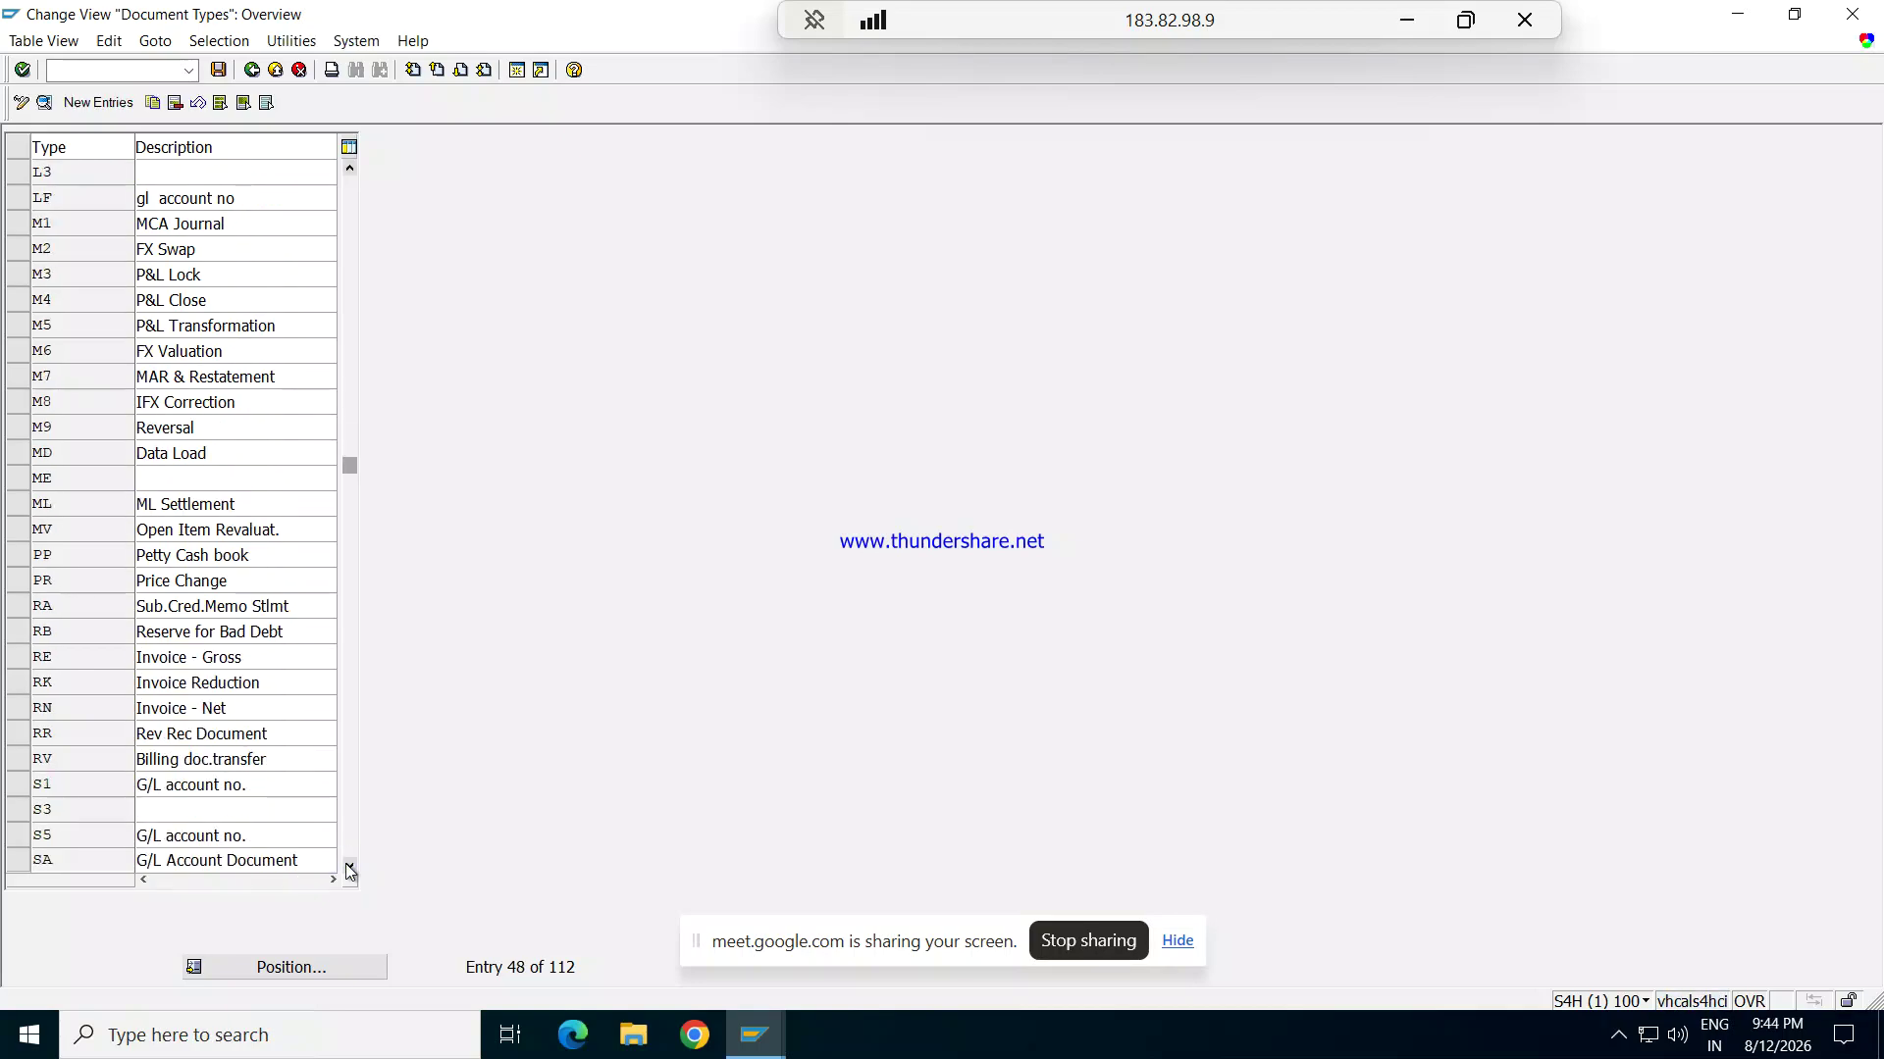
{"action": "left_click", "coordinate": [349, 869]}
{"action": "left_click", "coordinate": [349, 869]}
{"action": "left_click", "coordinate": [349, 869]}
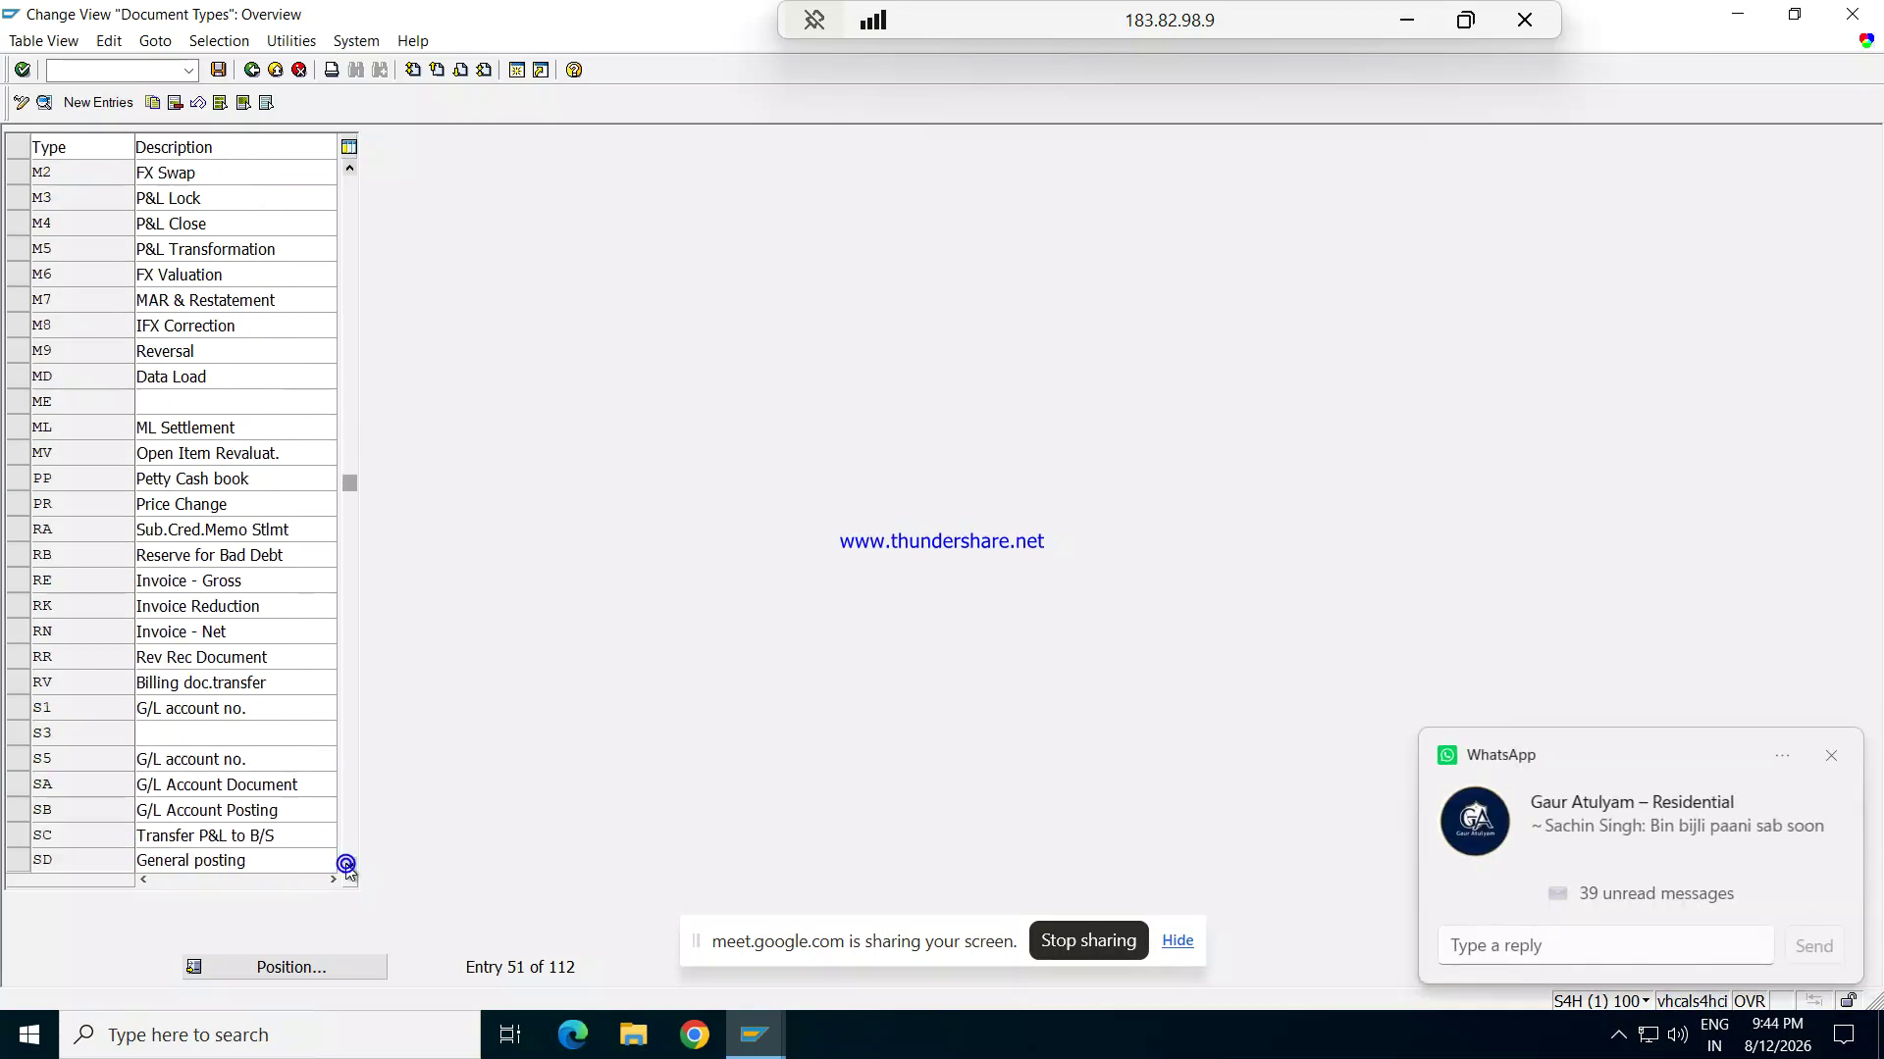
{"action": "double_click", "coordinate": [282, 787]}
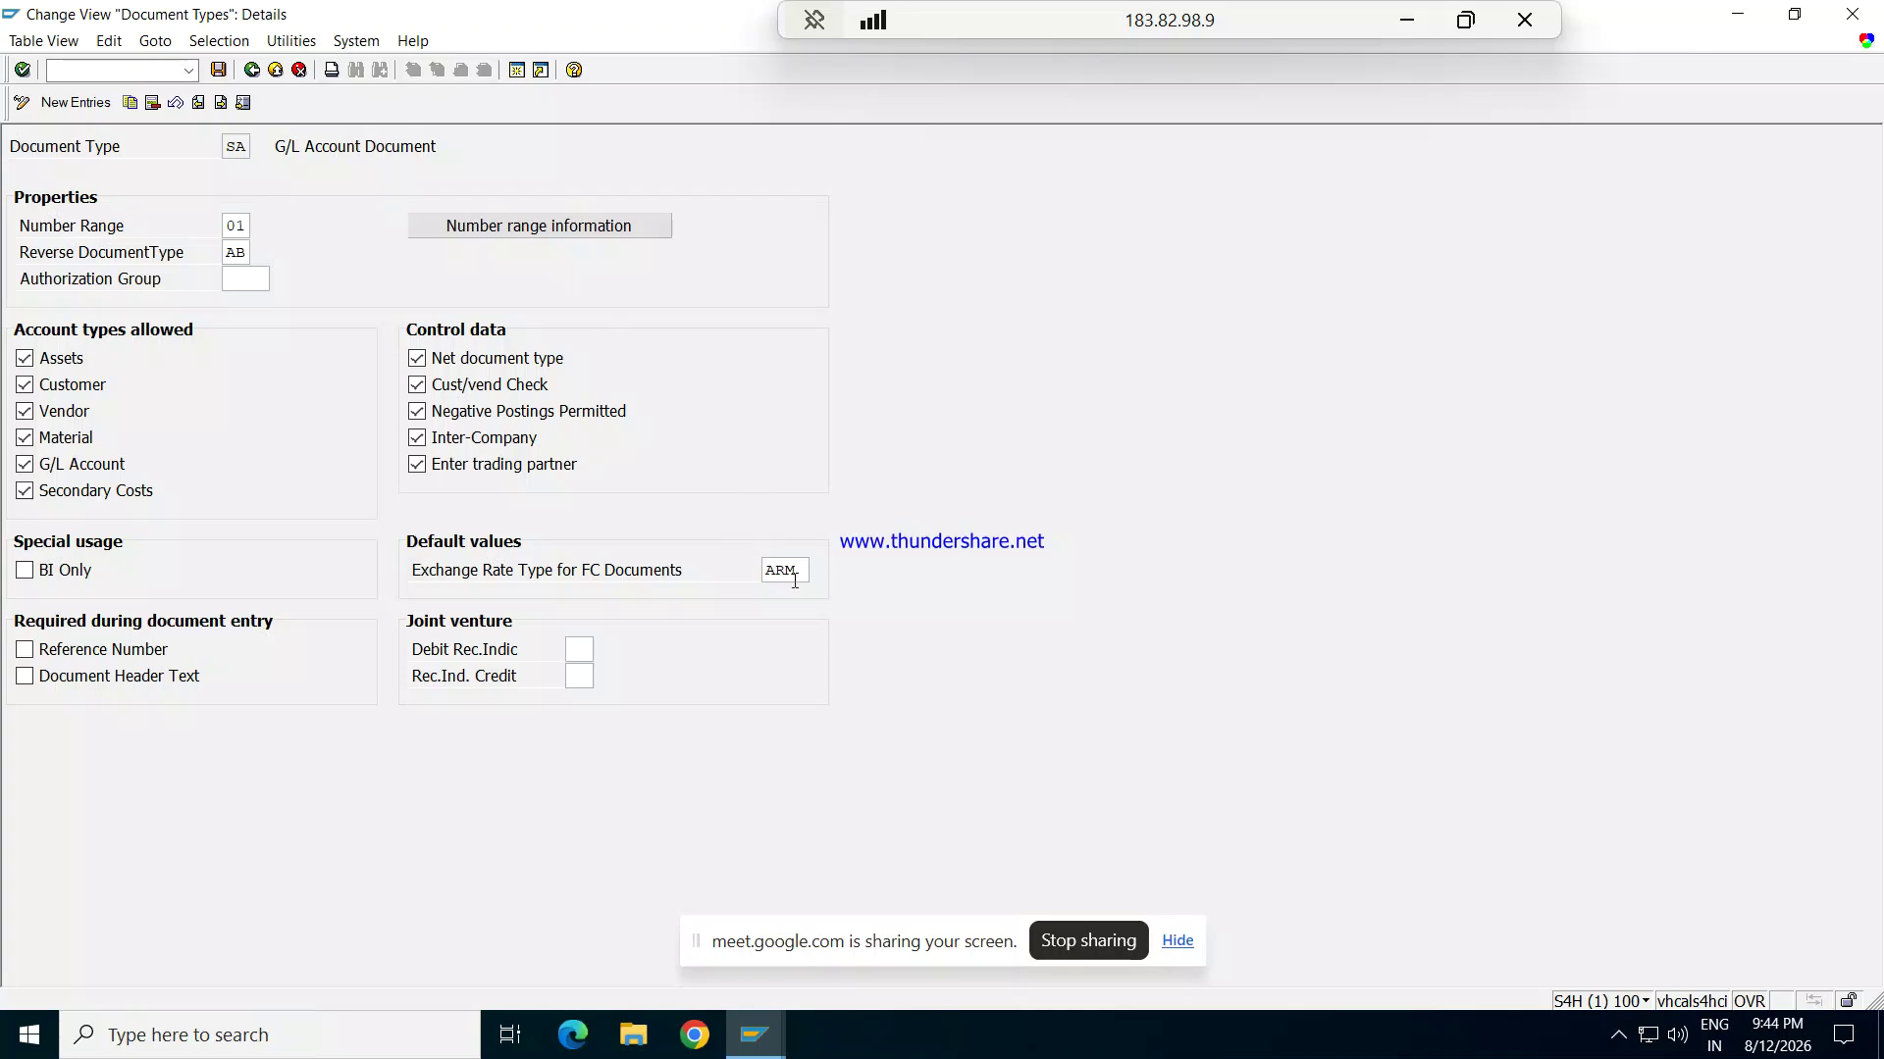
Step: Change the exchange rate type for FC documents from ARM to REM
{"action": "left_click_drag", "start_coordinate": [804, 573], "coordinate": [733, 579]}
{"action": "key", "text": "Delete"}
{"action": "type", "text": "REM"}
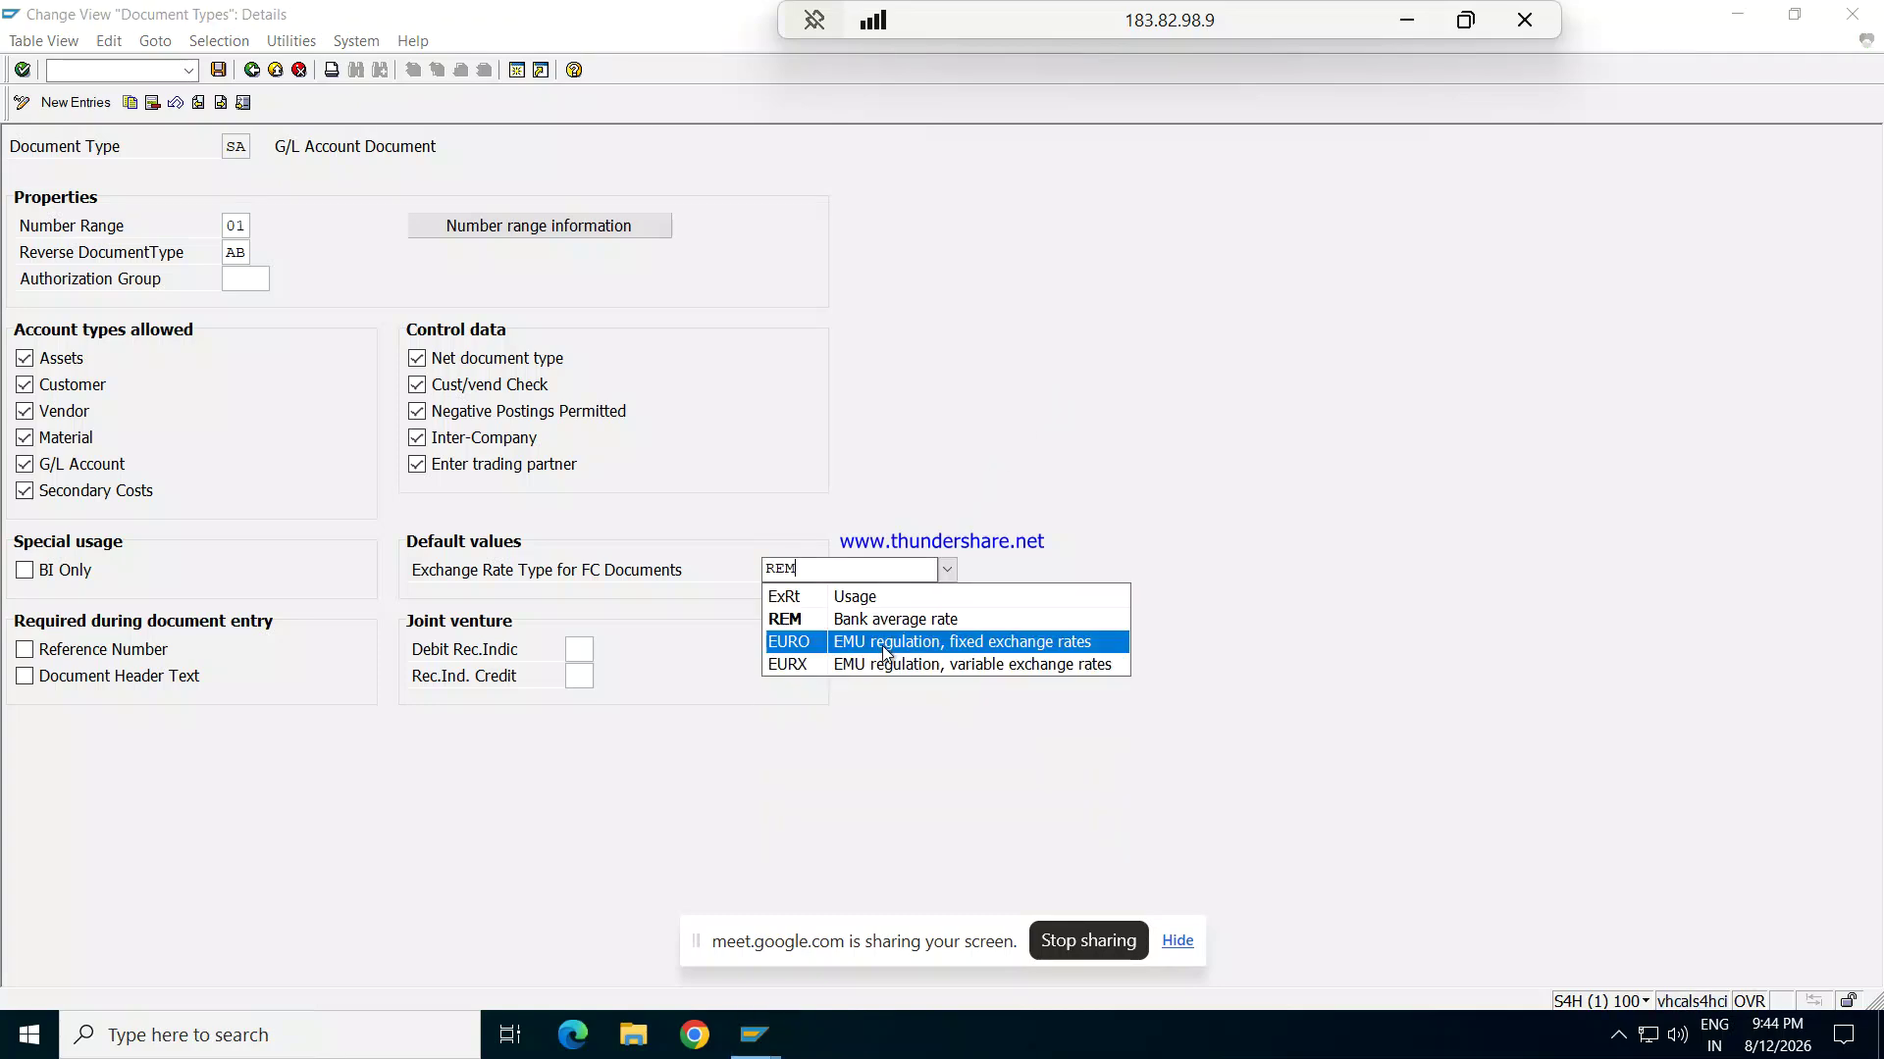
{"action": "left_click", "coordinate": [876, 619]}
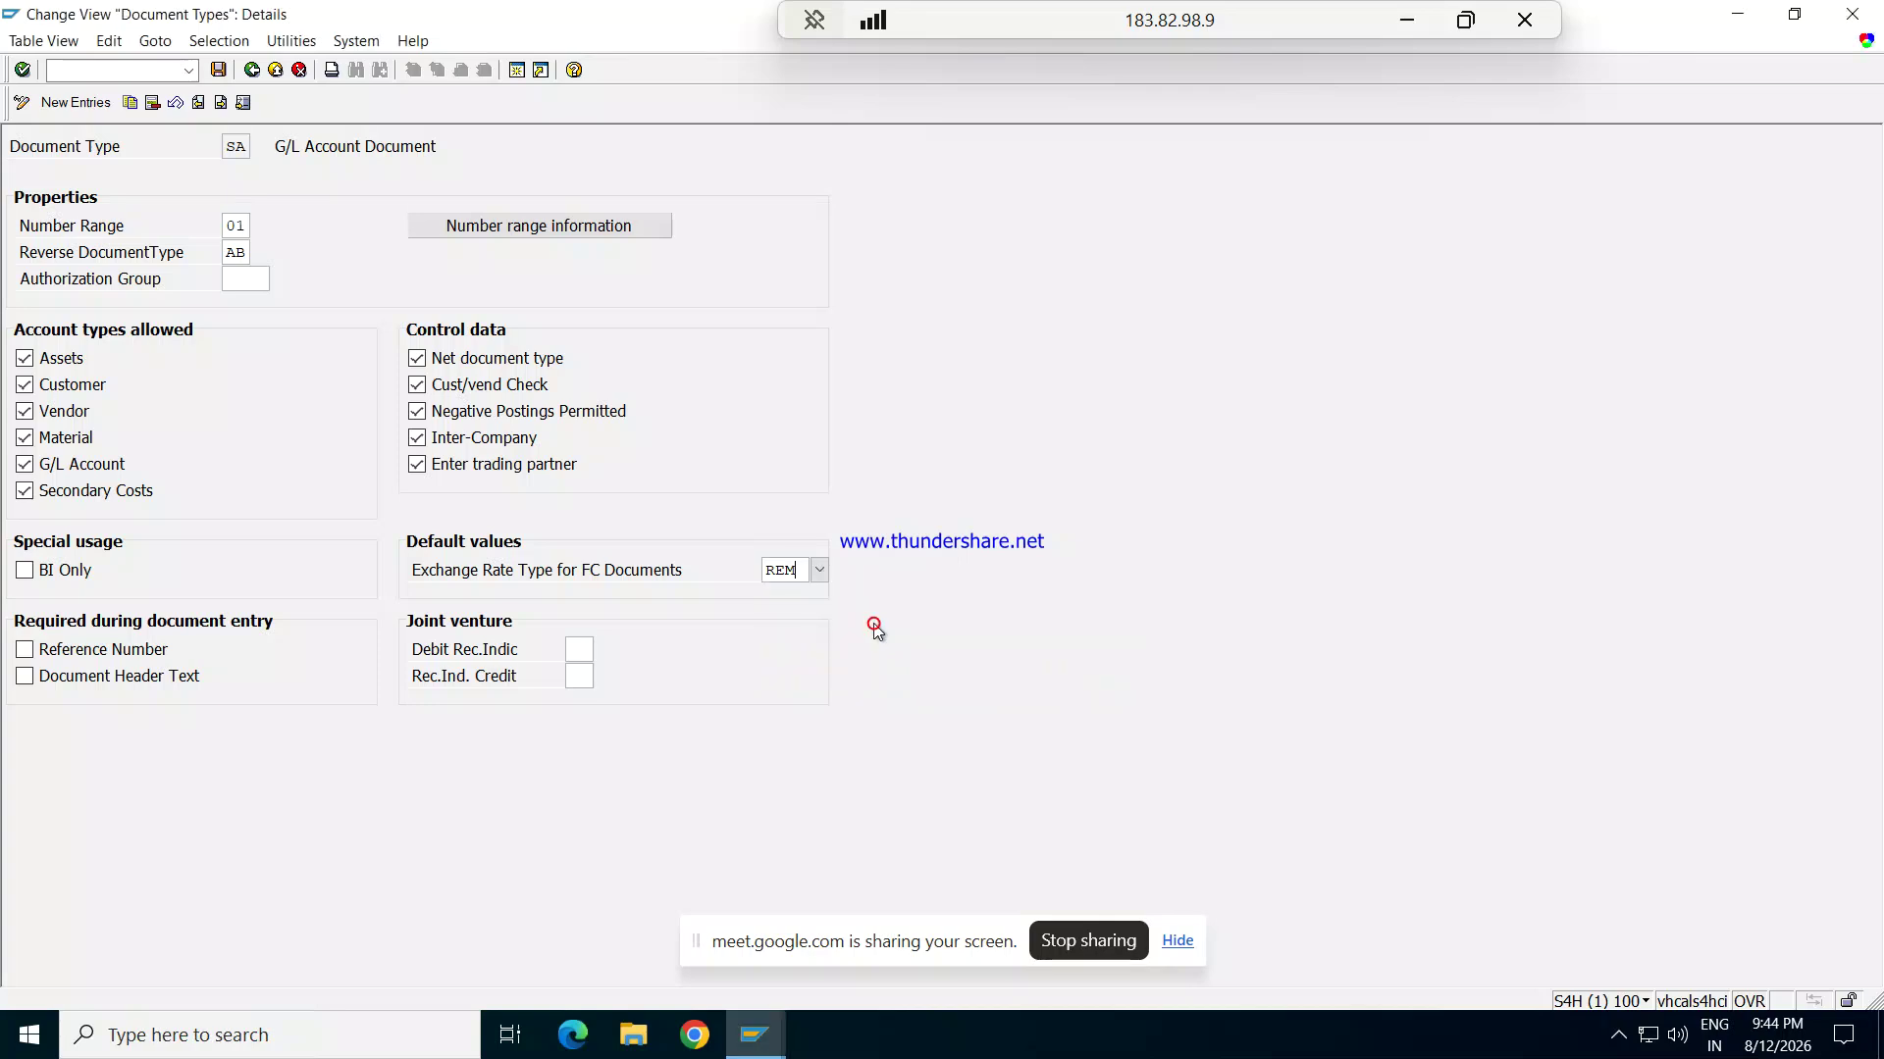
Step: Save the change to the customizing request and go back to SAP Easy Access
{"action": "left_click", "coordinate": [218, 69]}
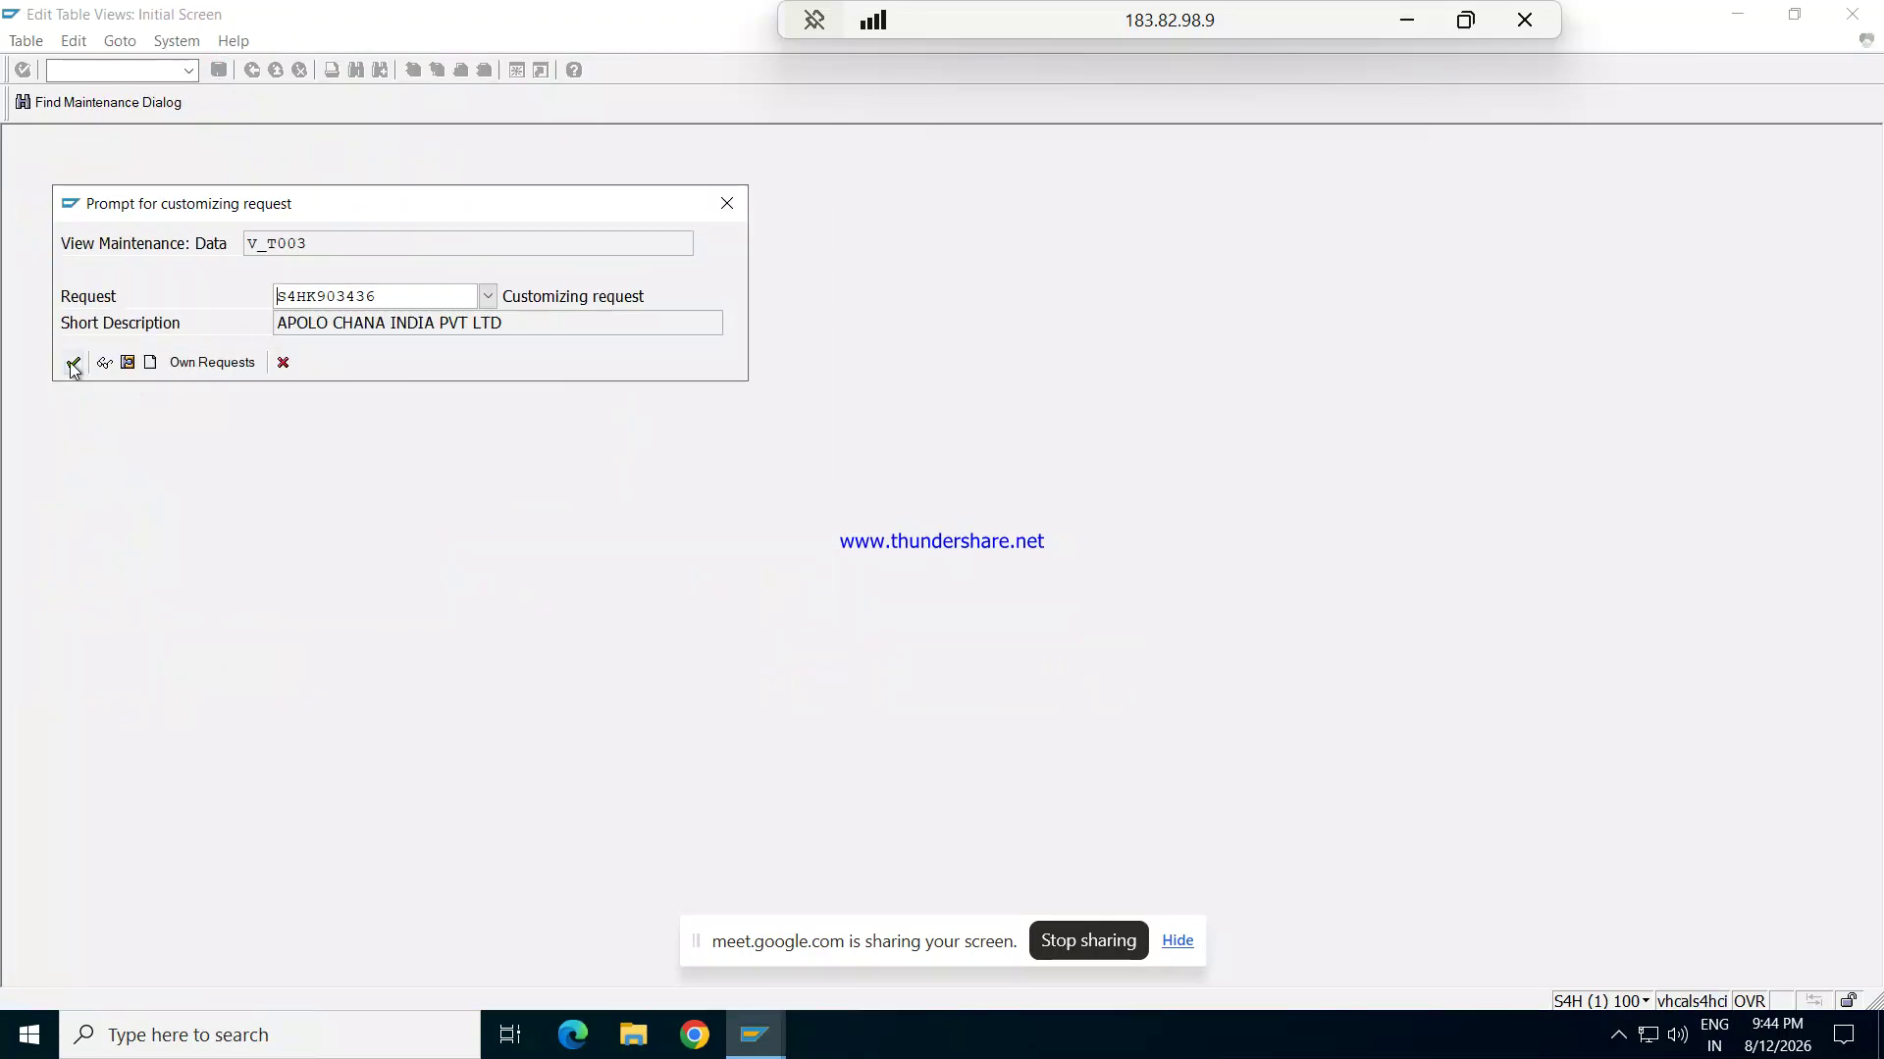
{"action": "left_click", "coordinate": [73, 363]}
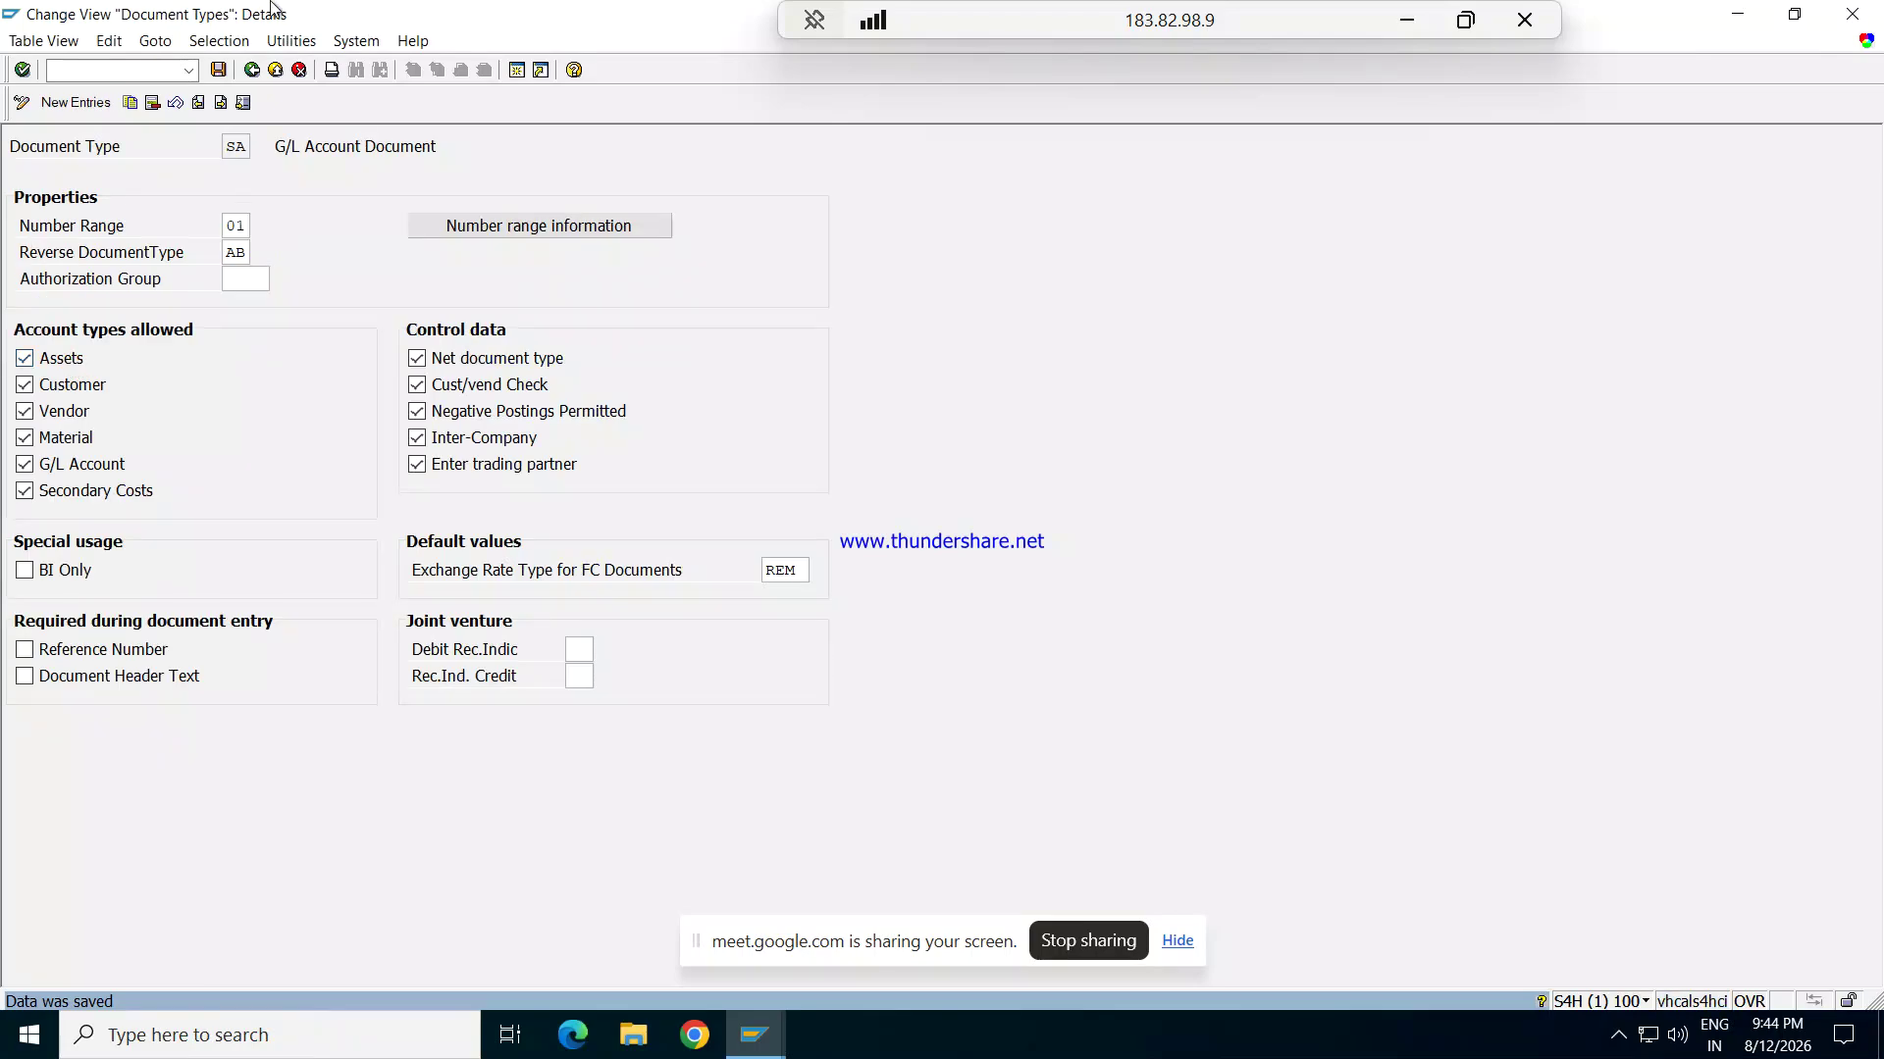
{"action": "left_click", "coordinate": [251, 70]}
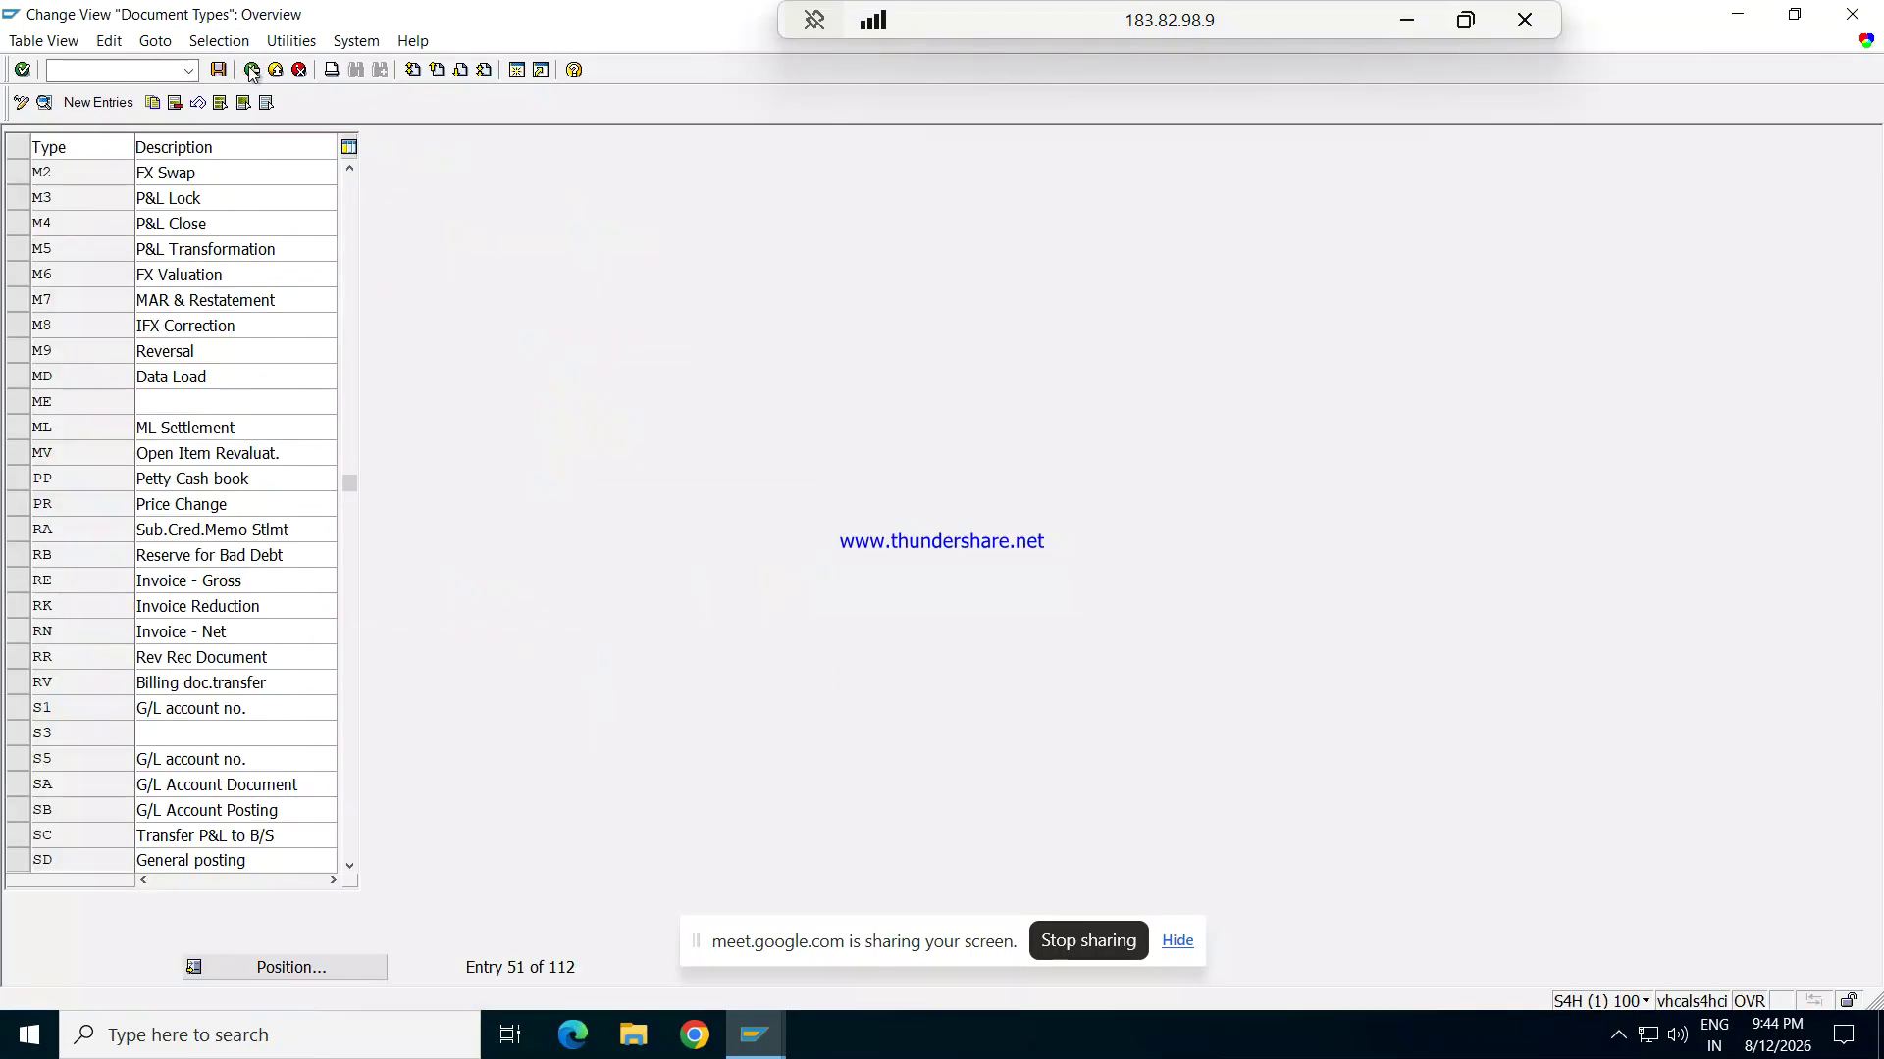
{"action": "left_click", "coordinate": [251, 71]}
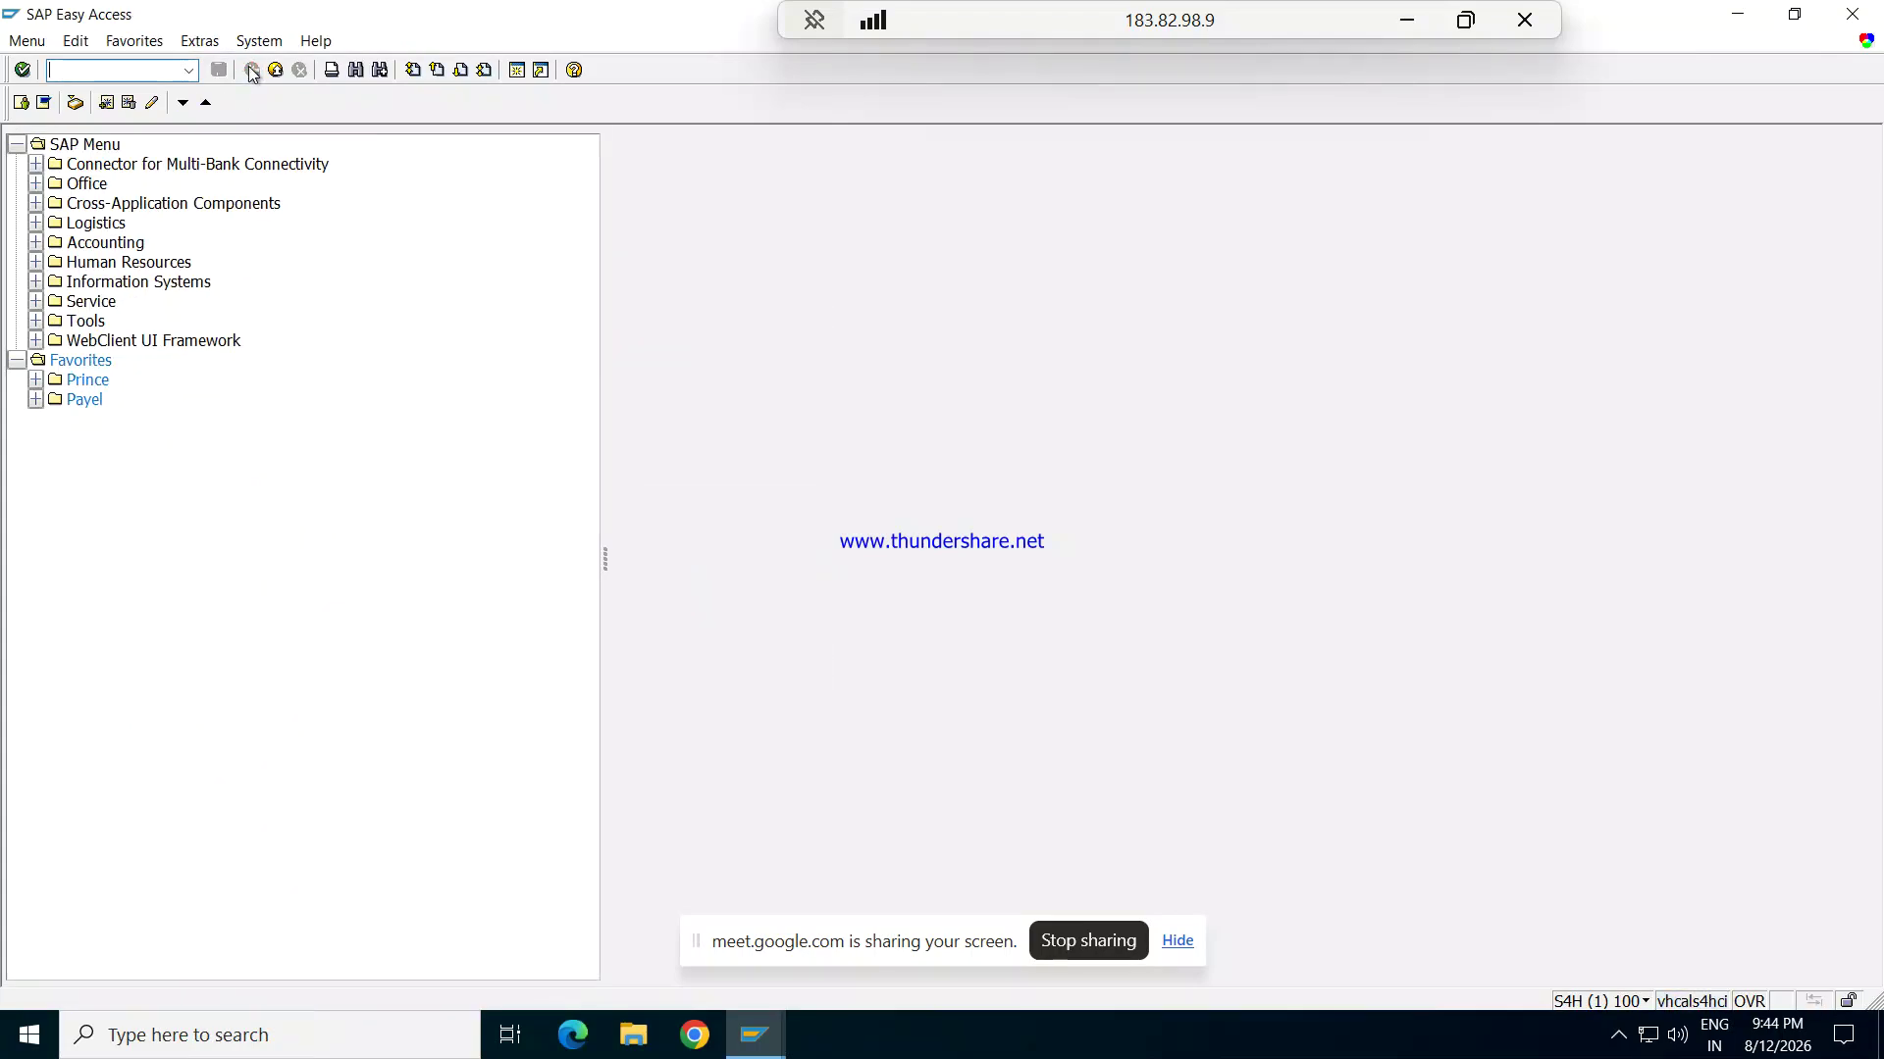
Step: Run transaction FS00 instead of F-02 to edit G/L accounts centrally for company code 1710
{"action": "left_click", "coordinate": [251, 71]}
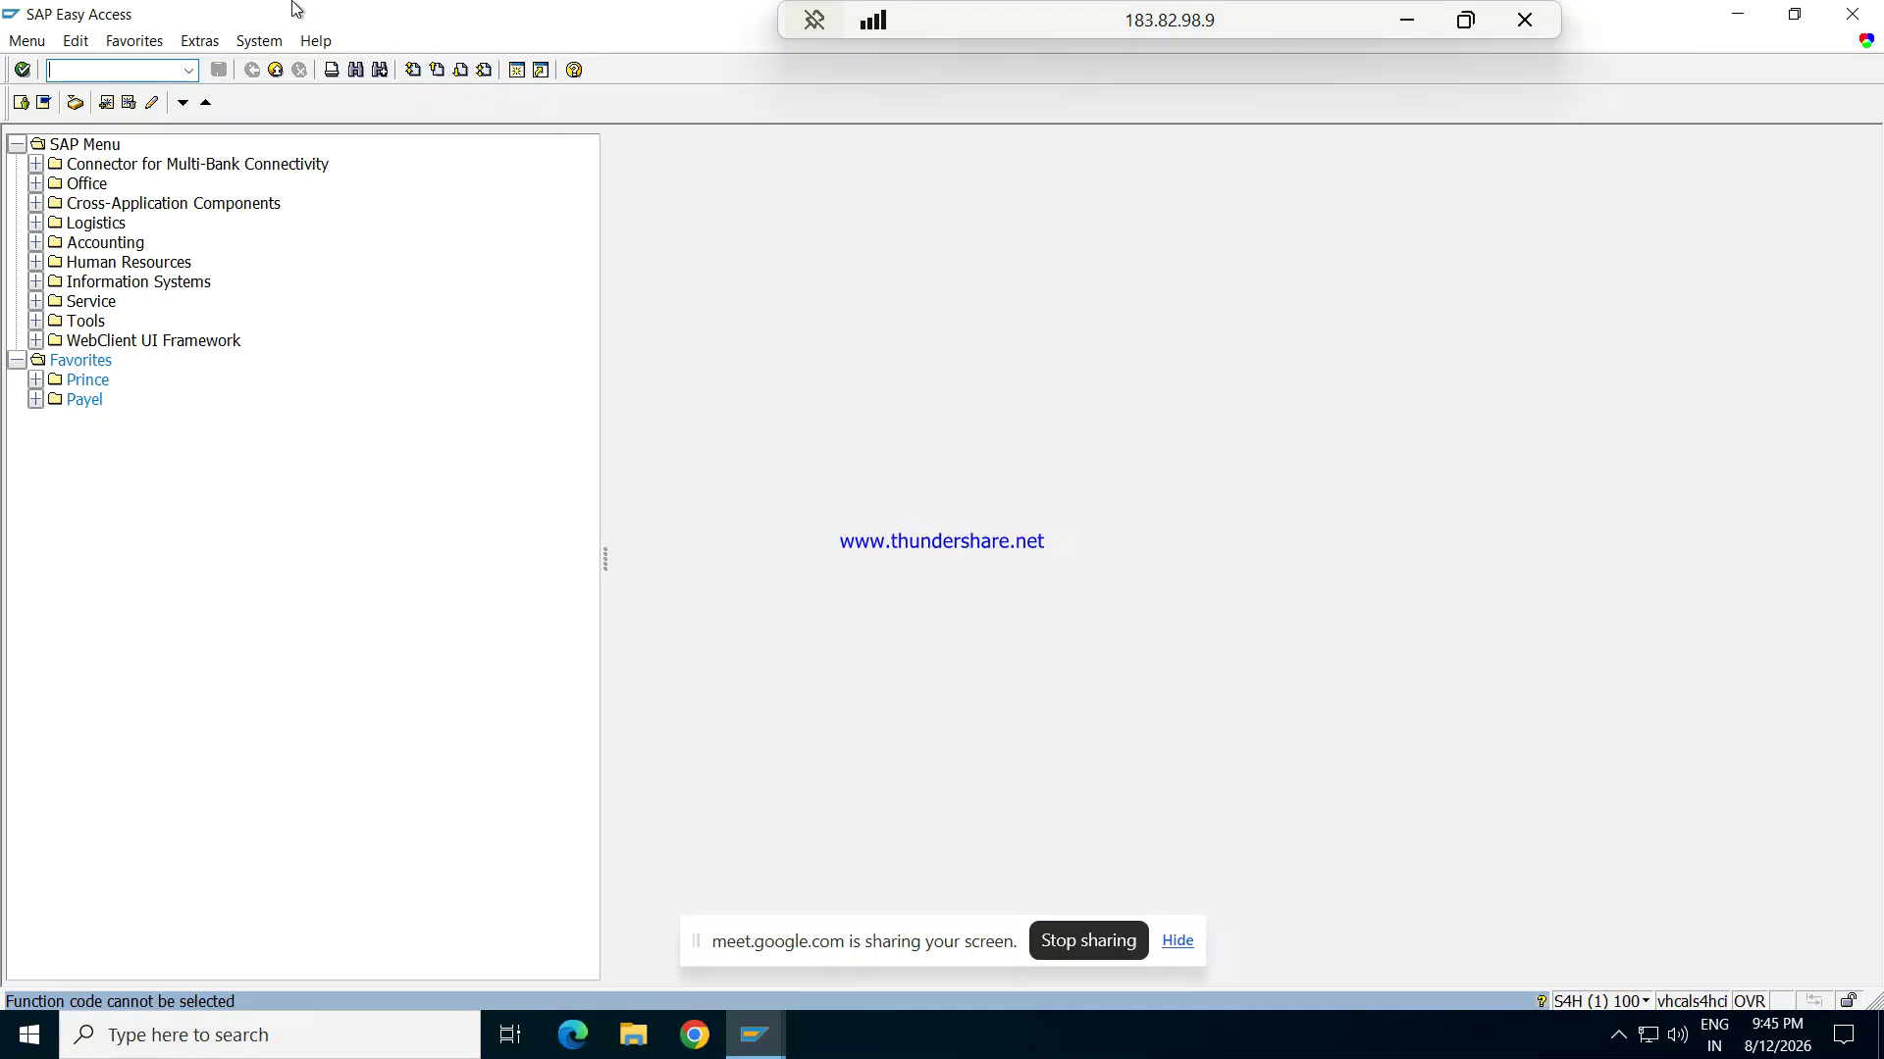
{"action": "type", "text": "F-02"}
{"action": "key", "text": "BackSpace"}
{"action": "key", "text": "BackSpace"}
{"action": "key", "text": "BackSpace"}
{"action": "key", "text": "BackSpace"}
{"action": "type", "text": "FS00"}
{"action": "key", "text": "Return"}
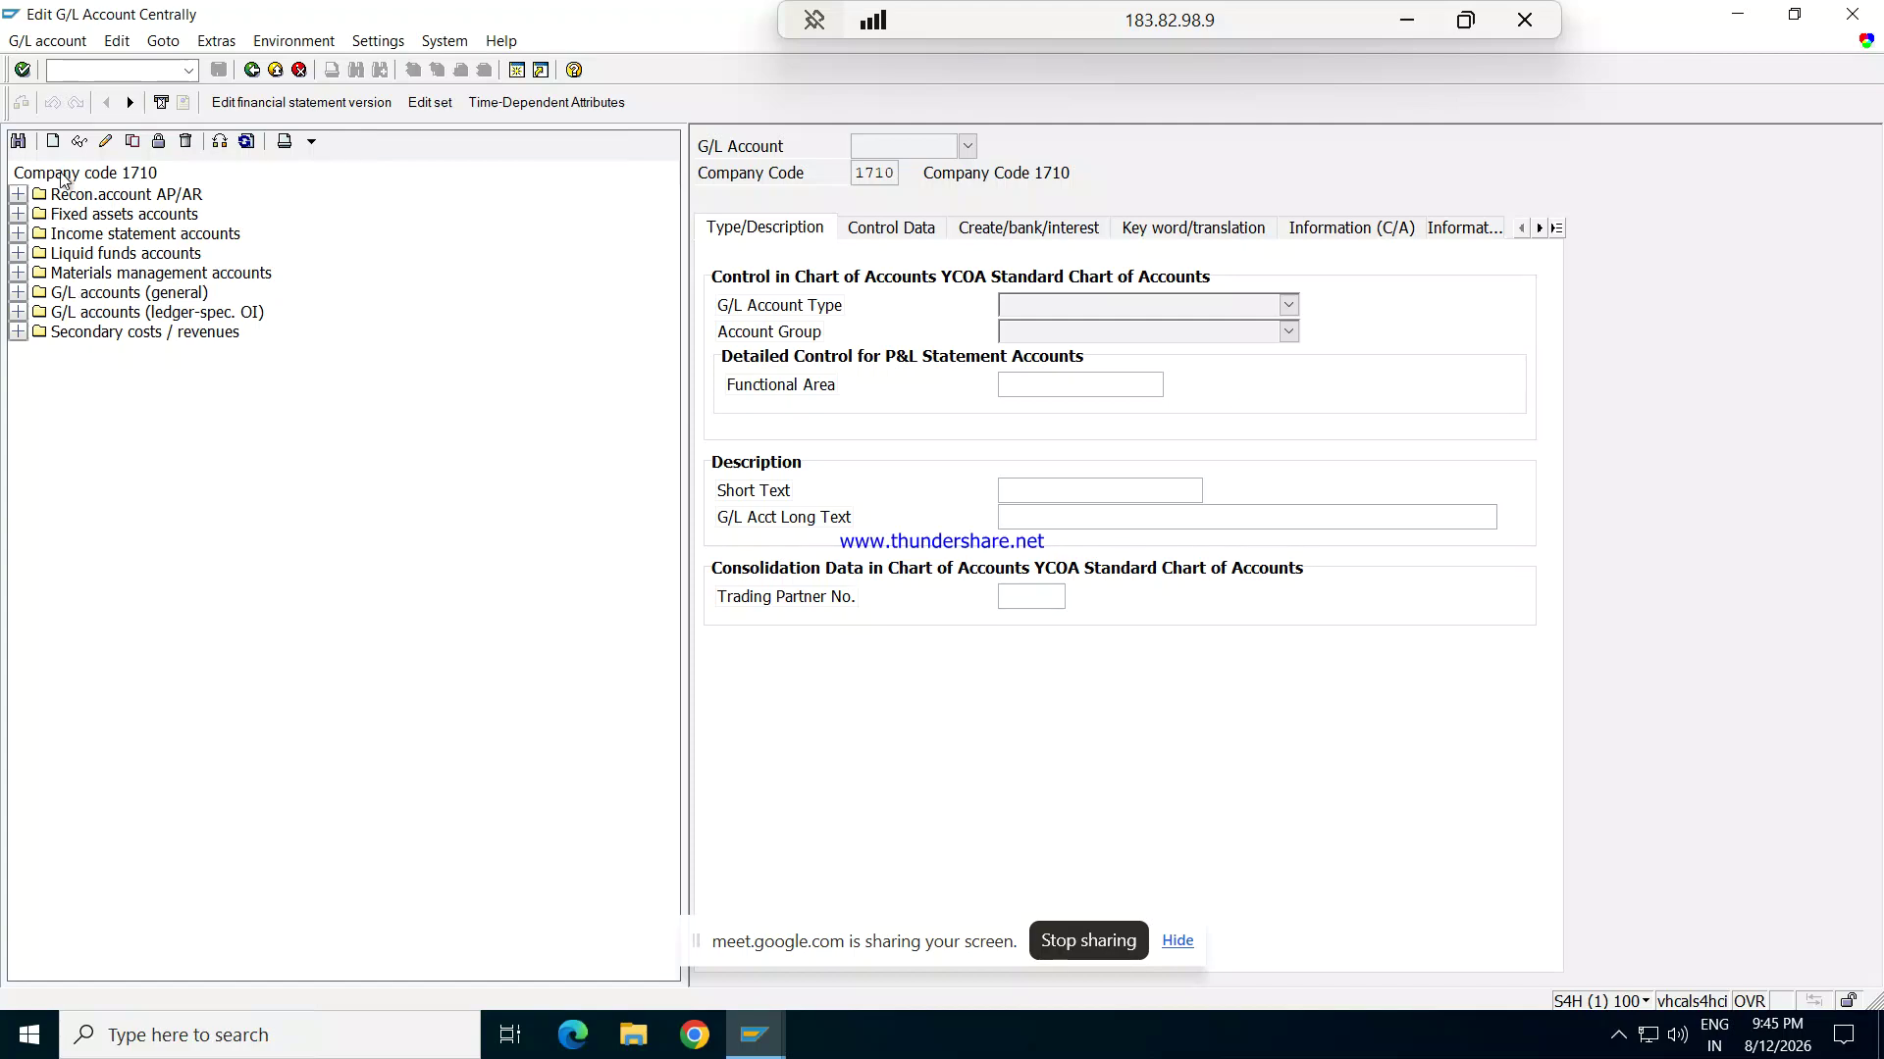
Step: Switch the account tree to company code REPL and expand Current Assets
{"action": "left_click", "coordinate": [53, 142]}
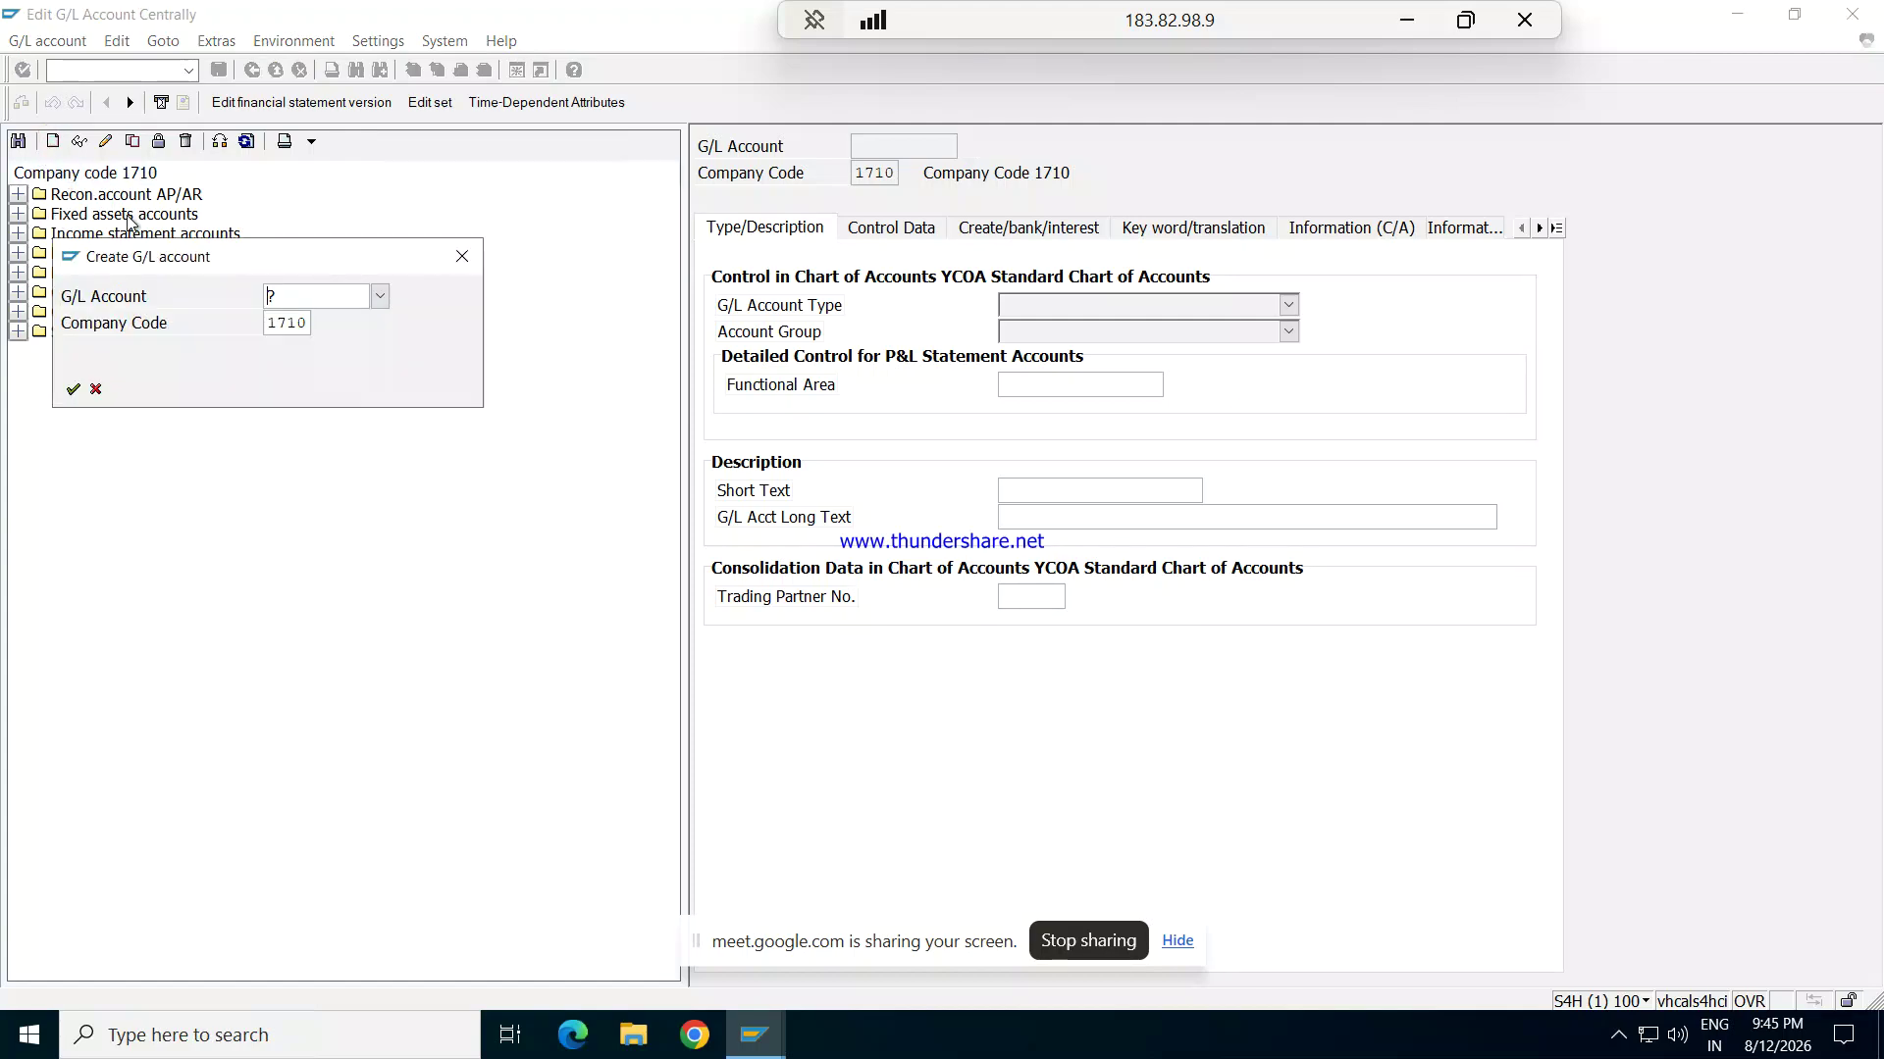
{"action": "left_click_drag", "start_coordinate": [115, 257], "coordinate": [334, 419]}
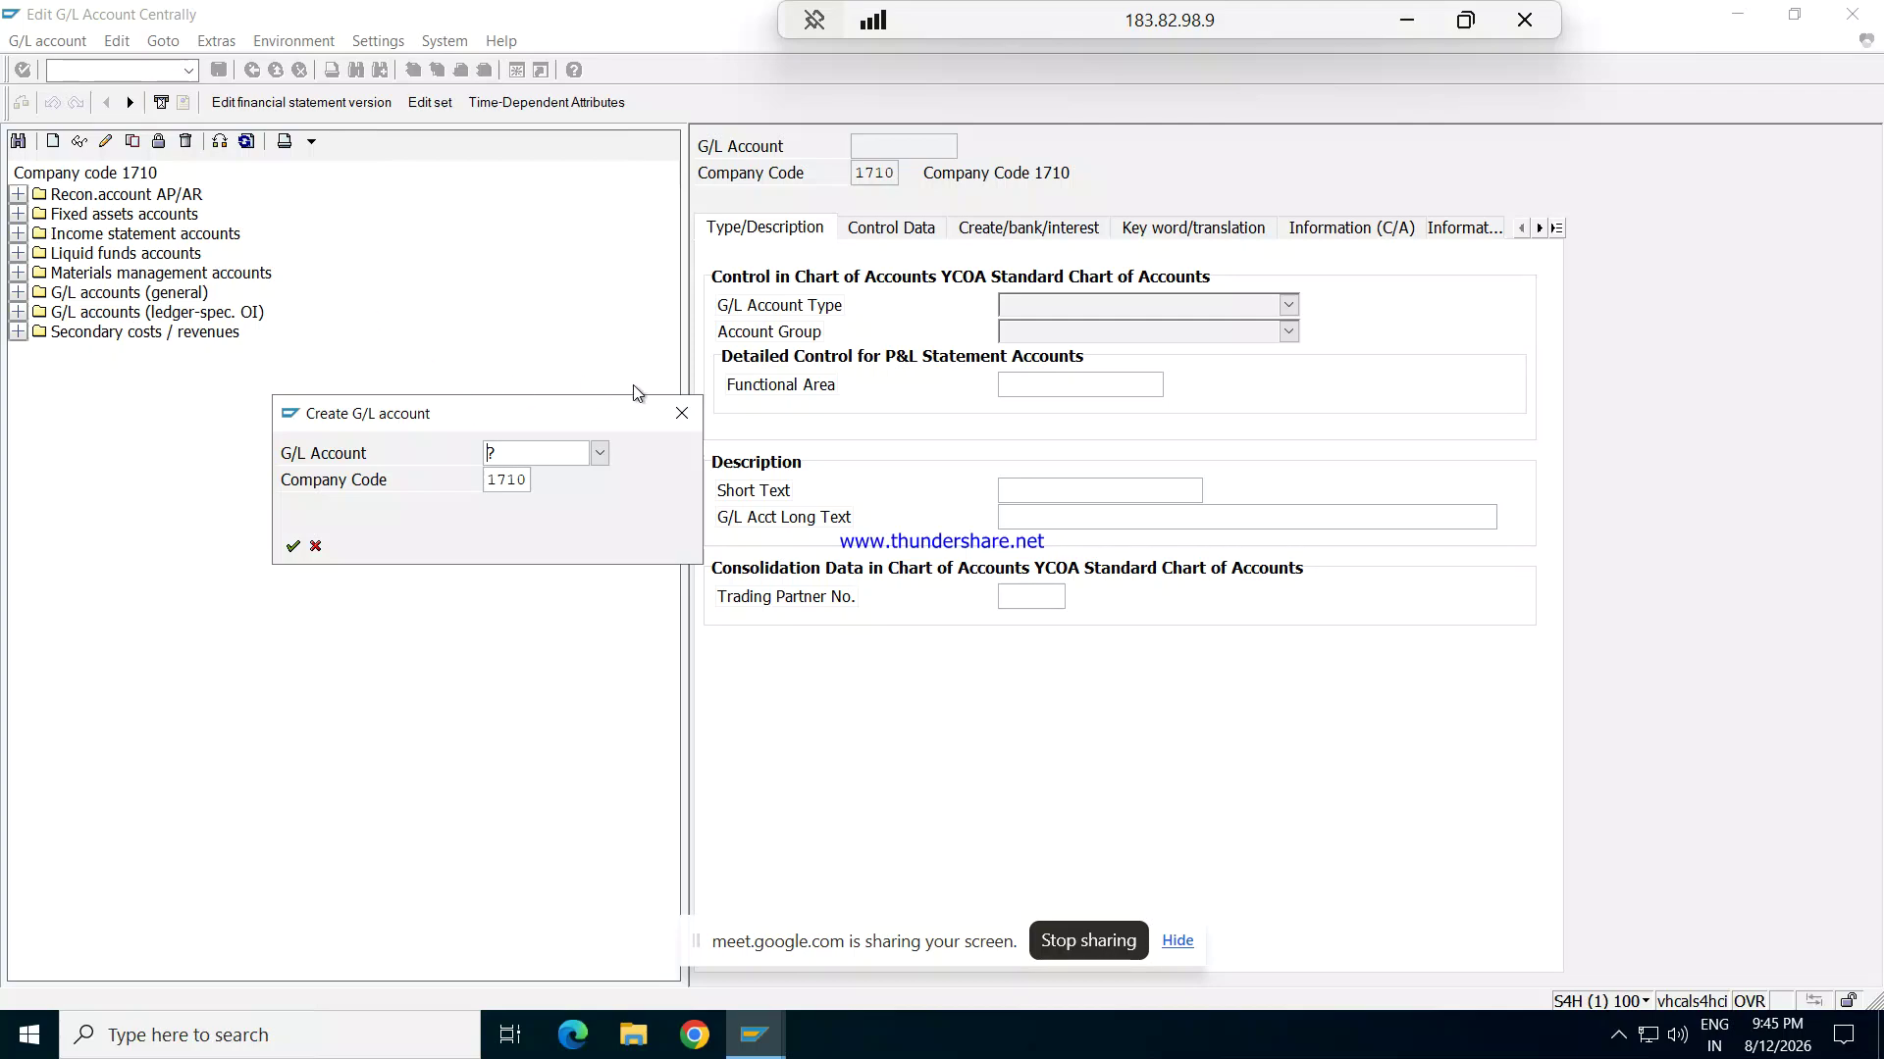
{"action": "left_click", "coordinate": [682, 414]}
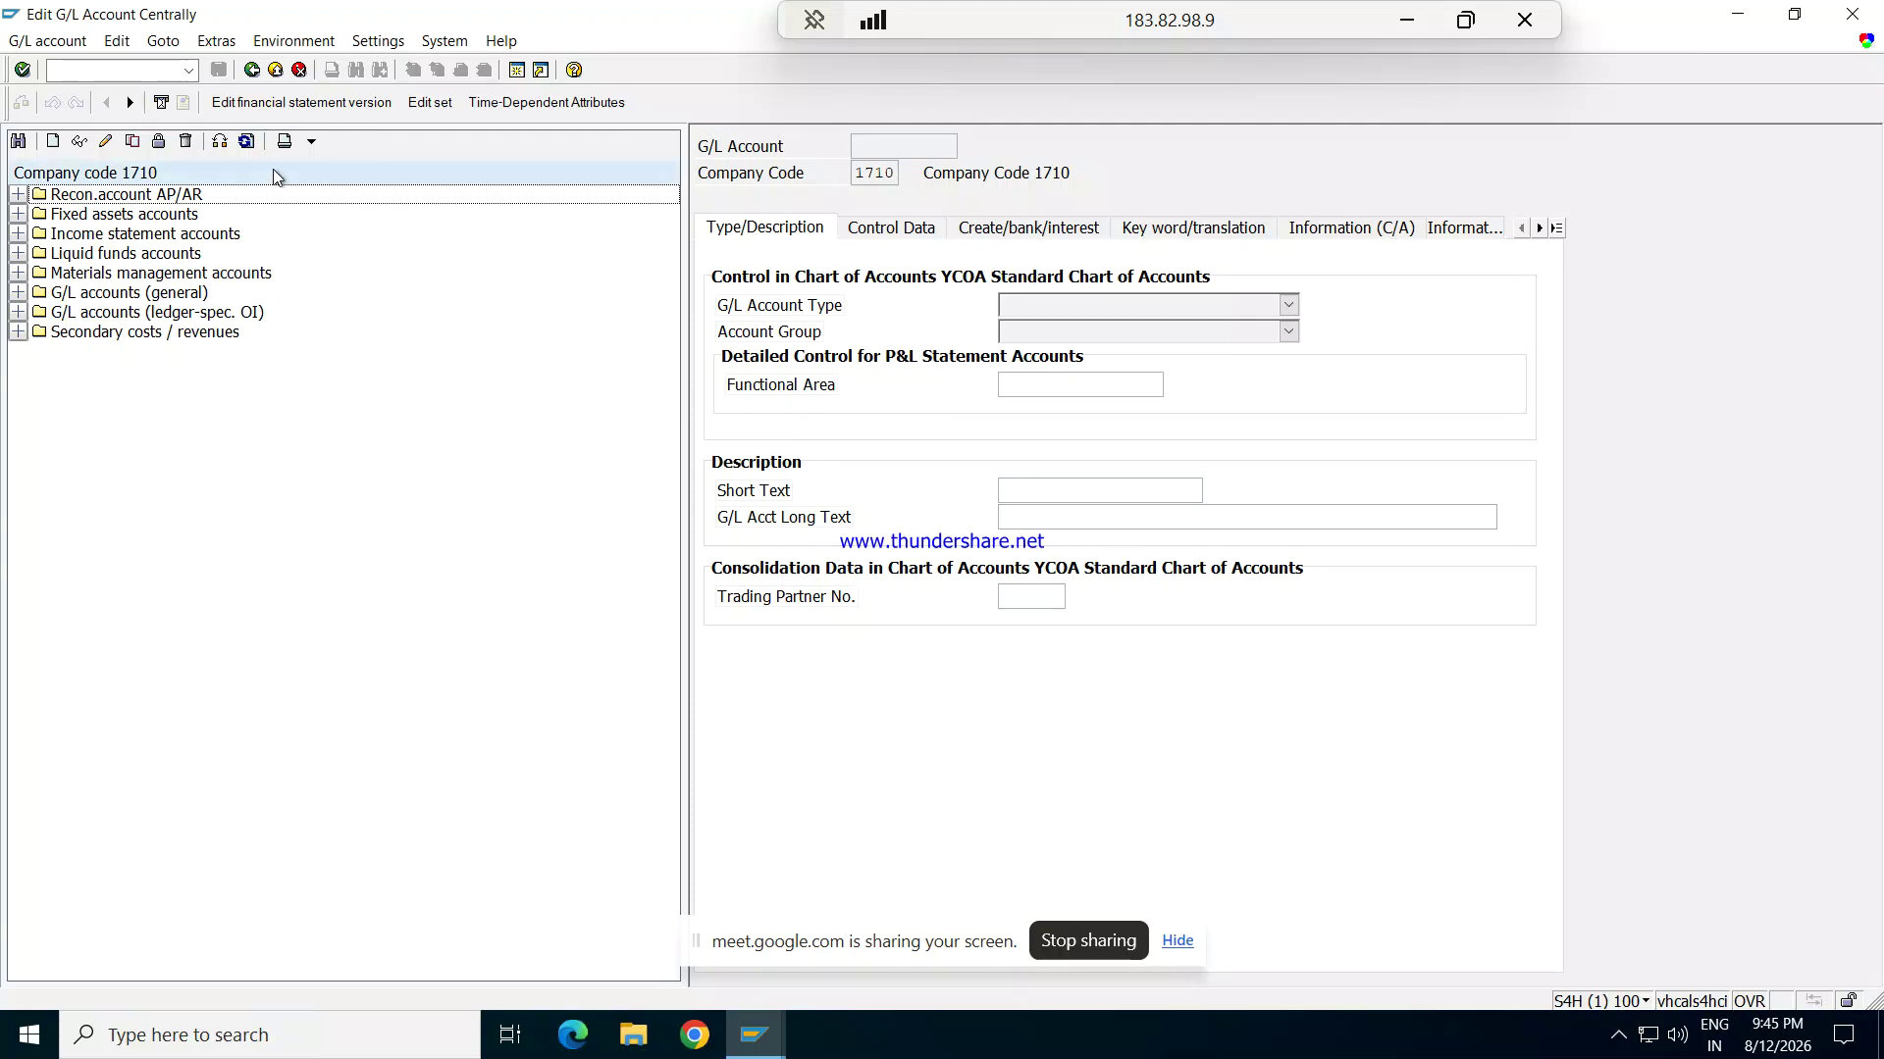
{"action": "left_click", "coordinate": [219, 142]}
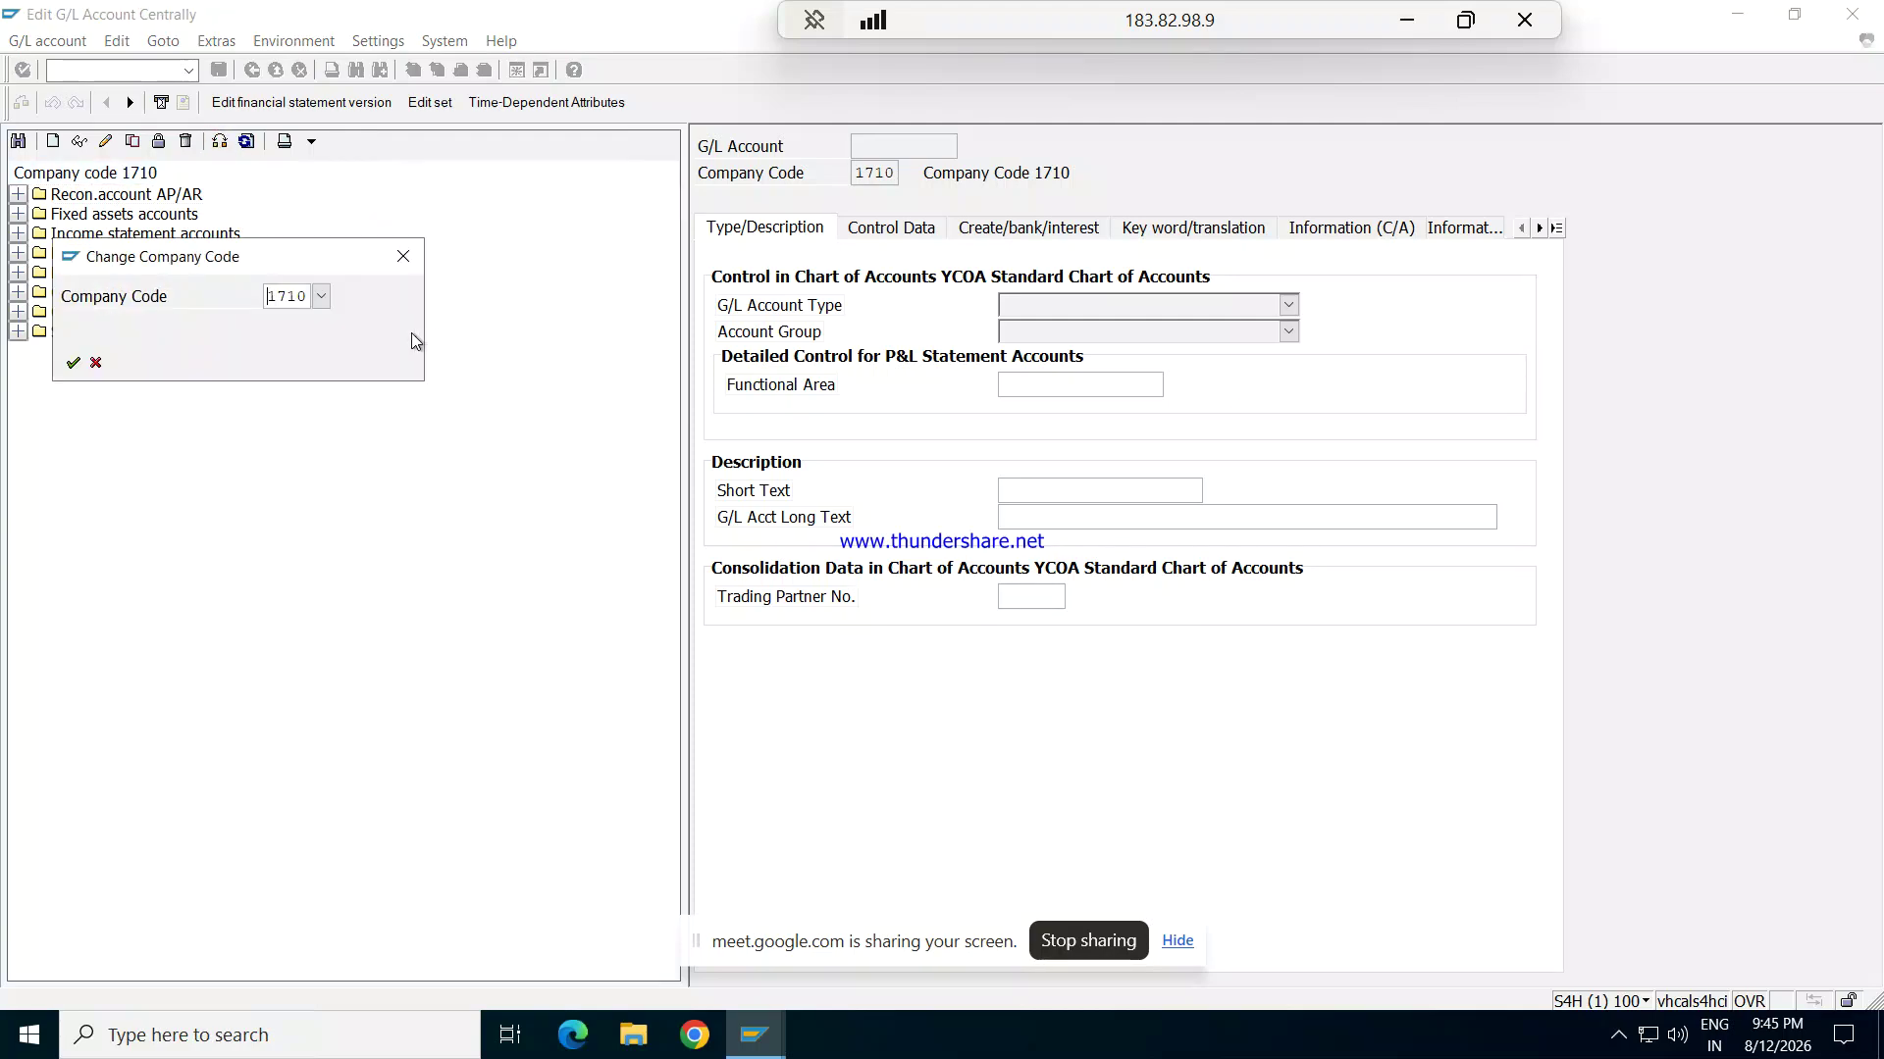
{"action": "key", "text": "Delete"}
{"action": "key", "text": "Delete"}
{"action": "key", "text": "Delete"}
{"action": "key", "text": "Delete"}
{"action": "type", "text": "REPL"}
{"action": "key", "text": "Return"}
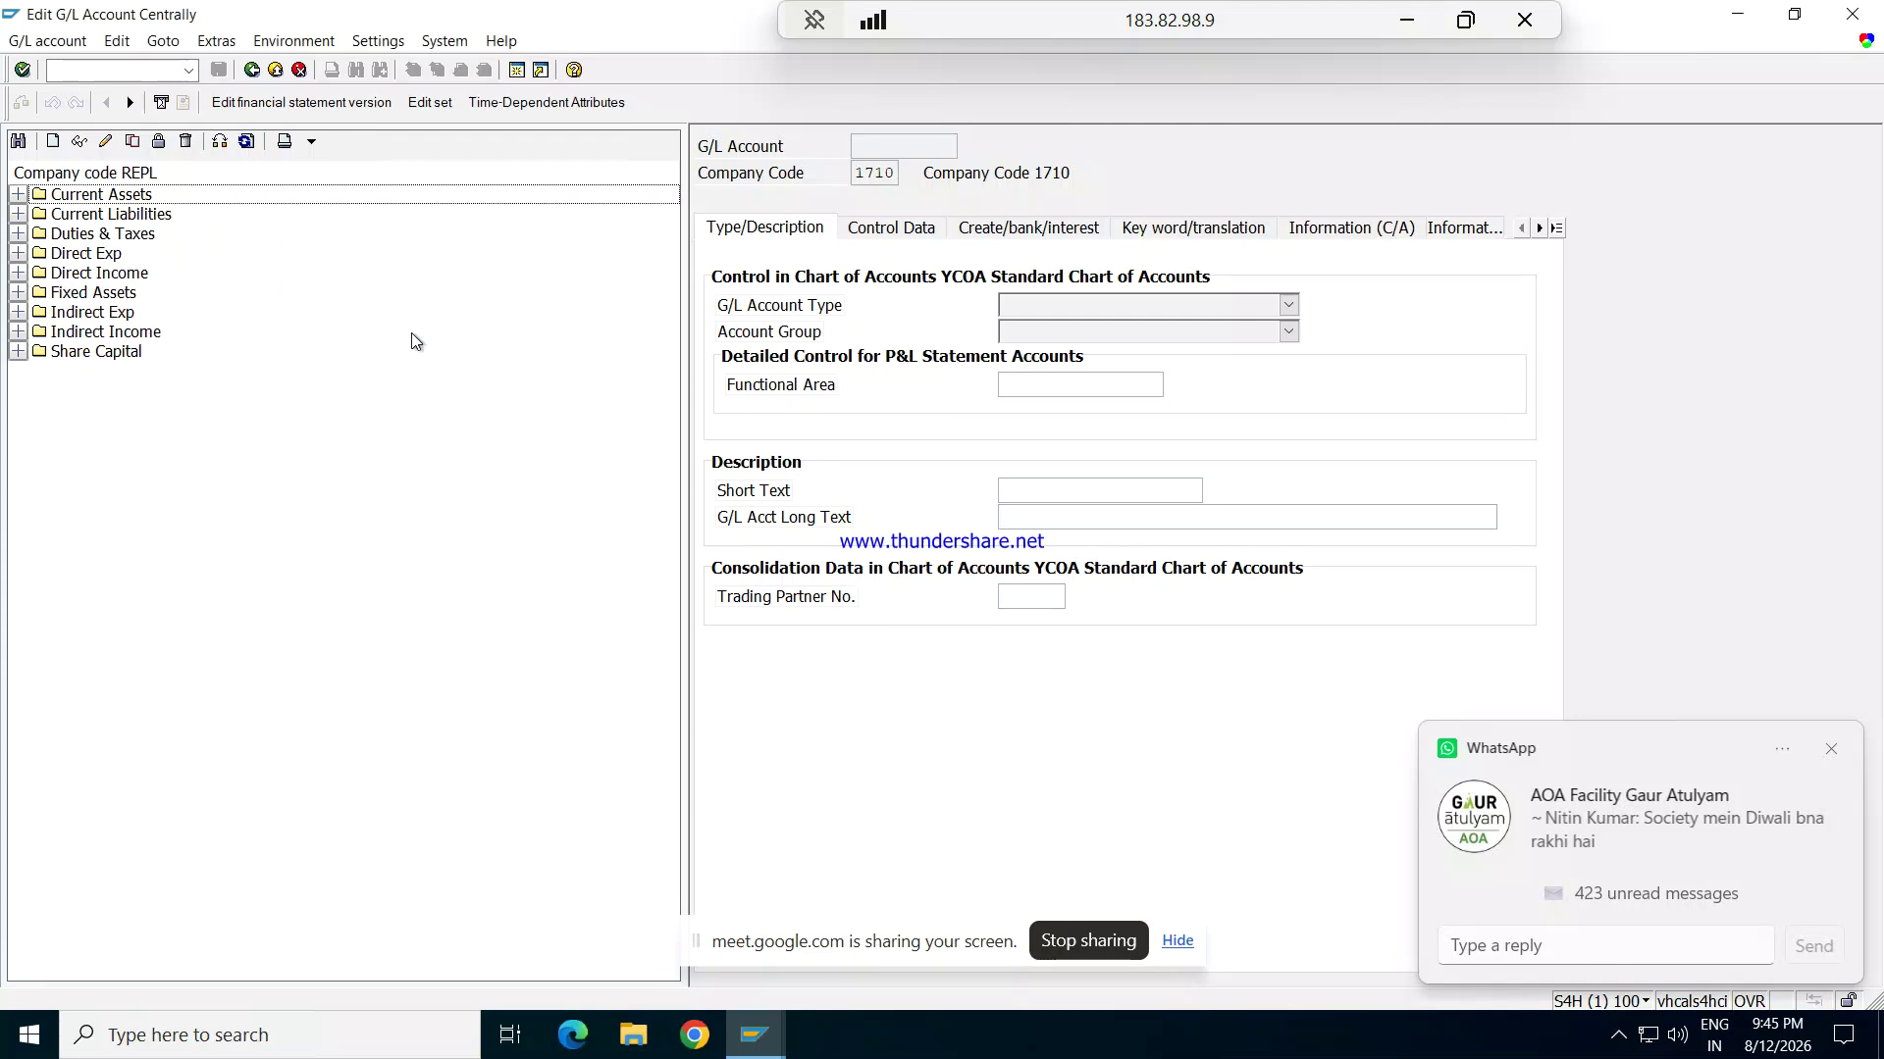
{"action": "left_click", "coordinate": [19, 197]}
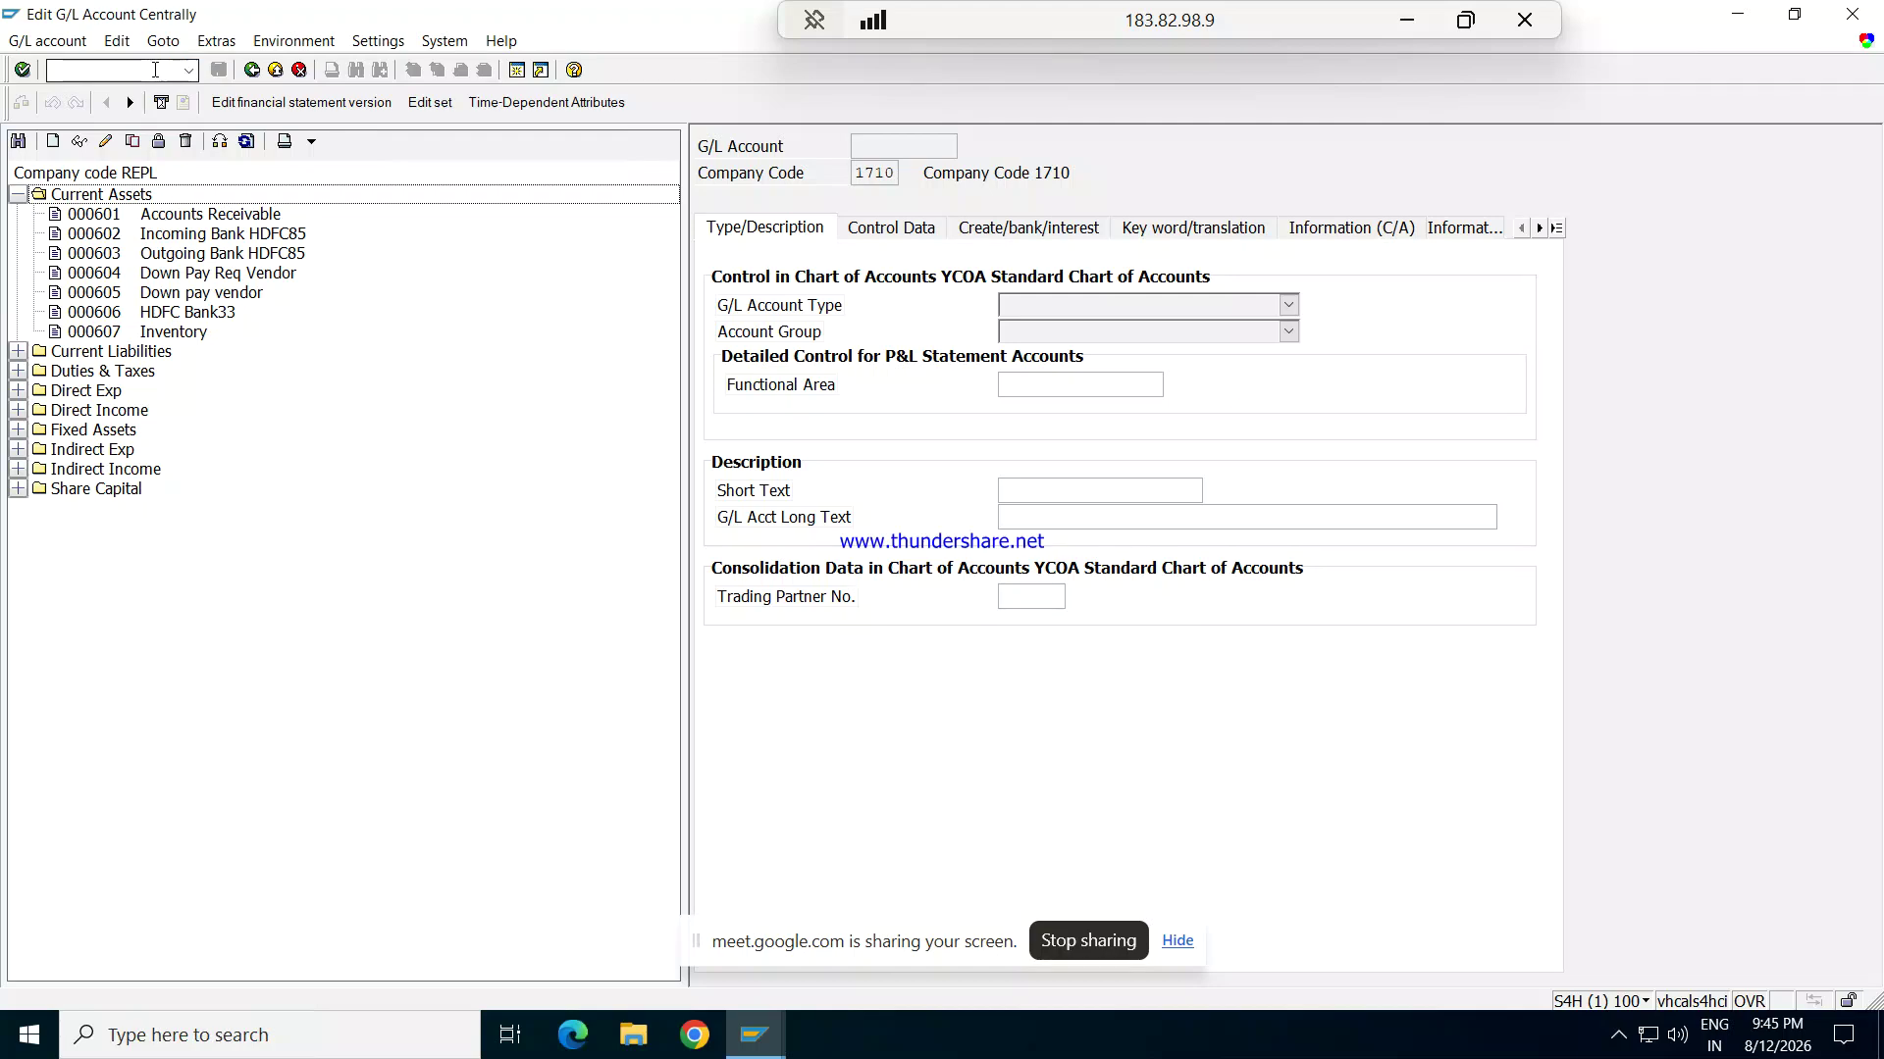
Step: Begin creating G/L account 608 for company code REPL
{"action": "left_click", "coordinate": [54, 142]}
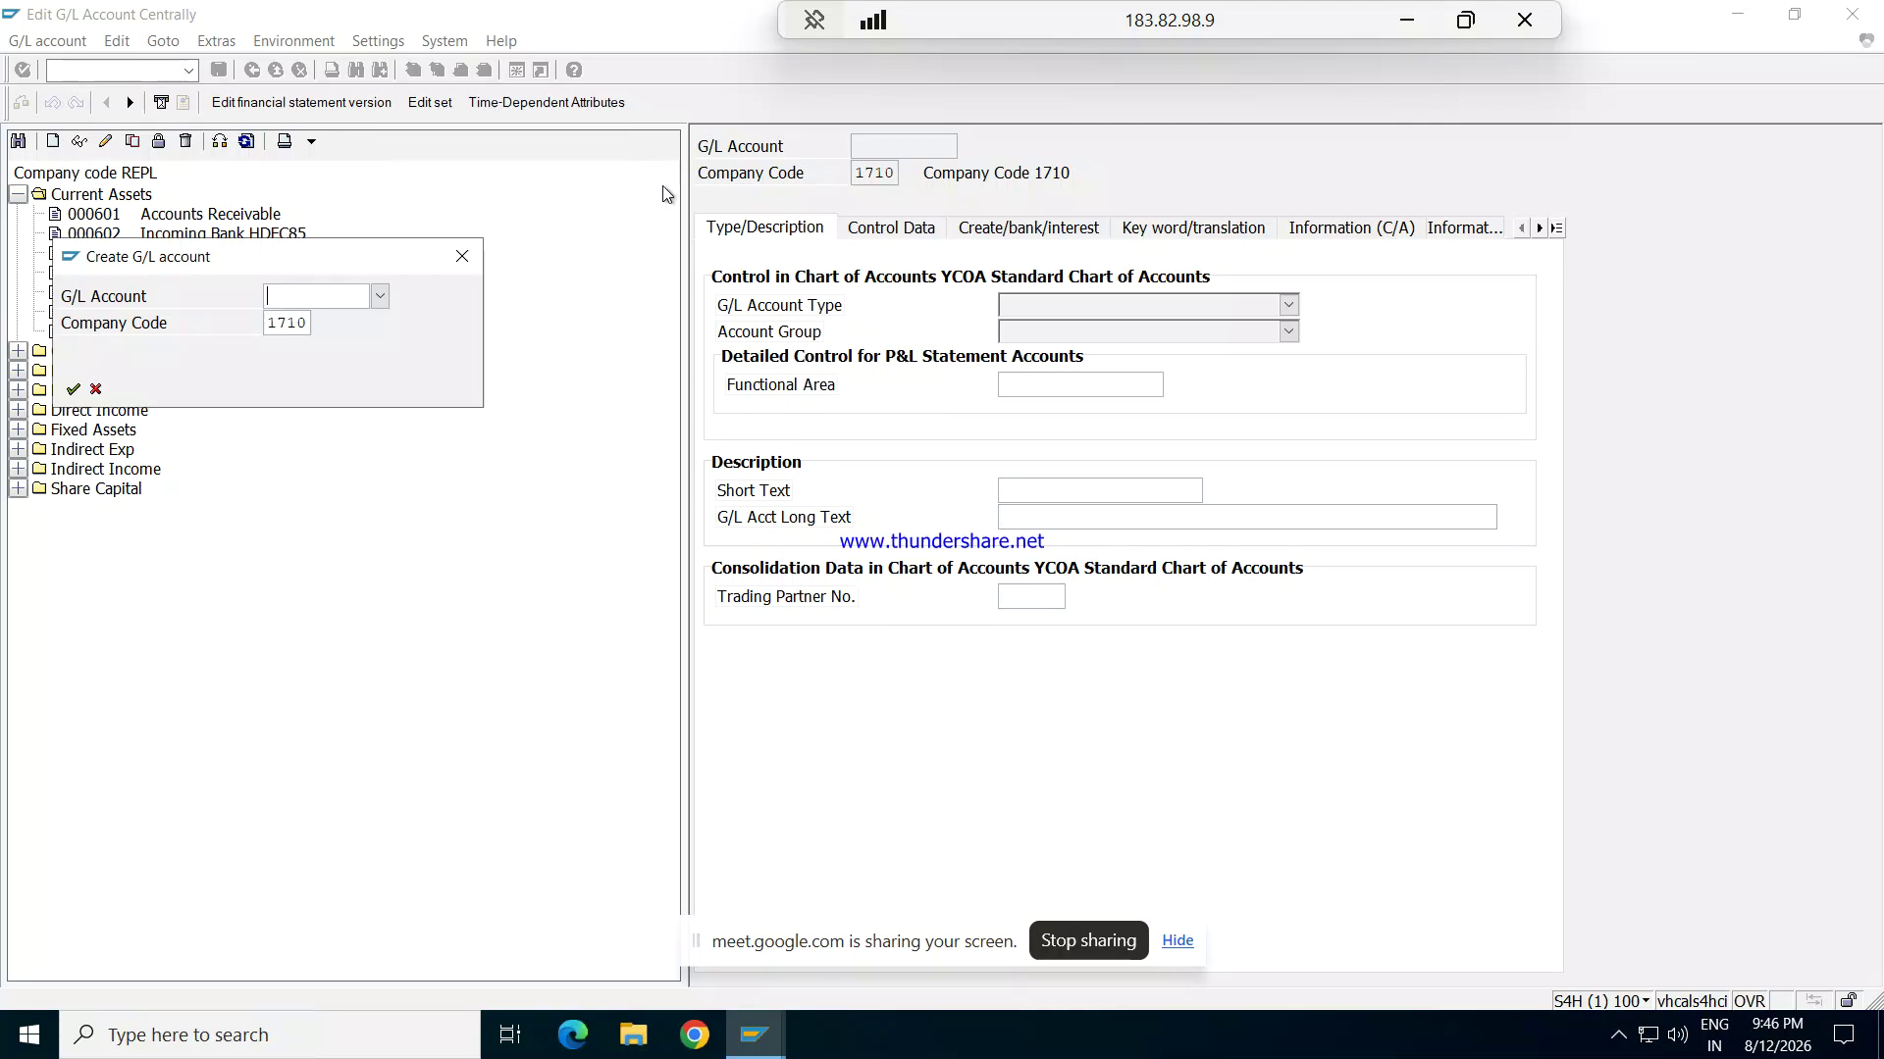
{"action": "type", "text": "608"}
{"action": "key", "text": "Tab"}
{"action": "key", "text": "Delete"}
{"action": "key", "text": "Delete"}
{"action": "key", "text": "Delete"}
{"action": "key", "text": "Delete"}
{"action": "type", "text": "REPL"}
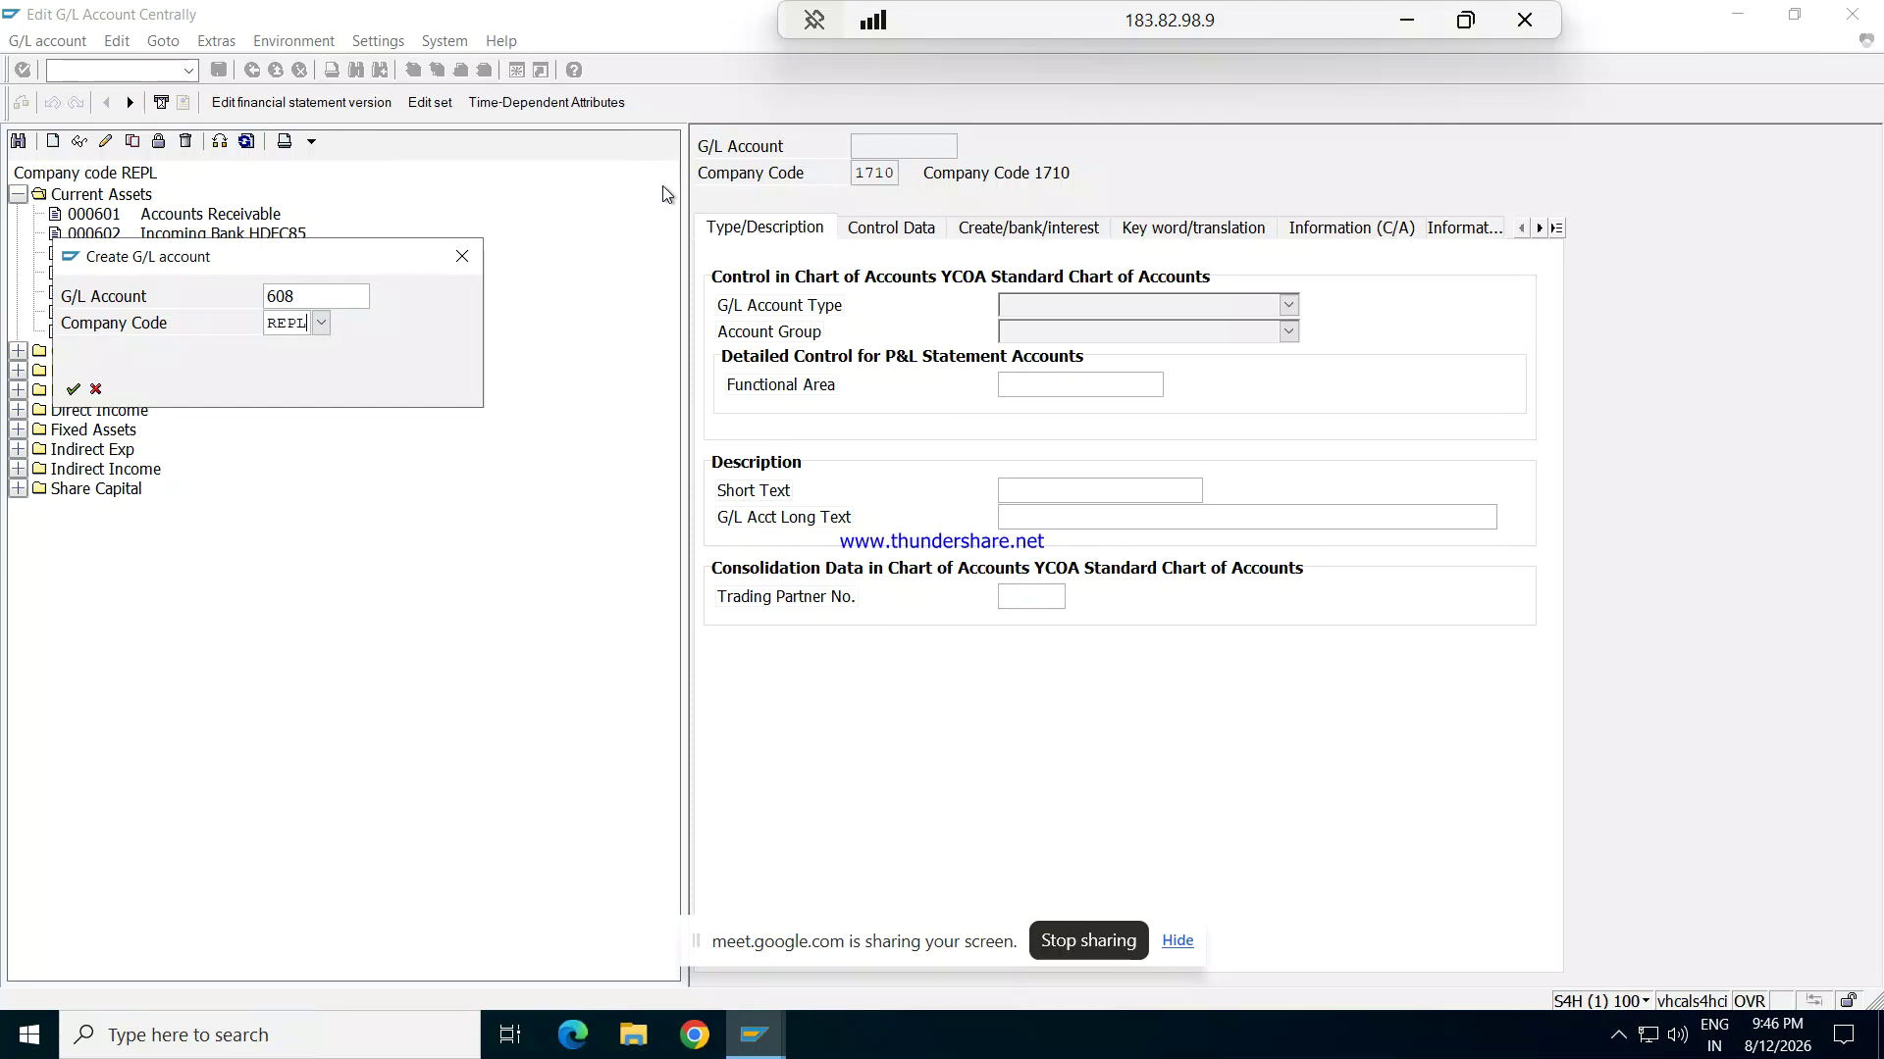
{"action": "key", "text": "Return"}
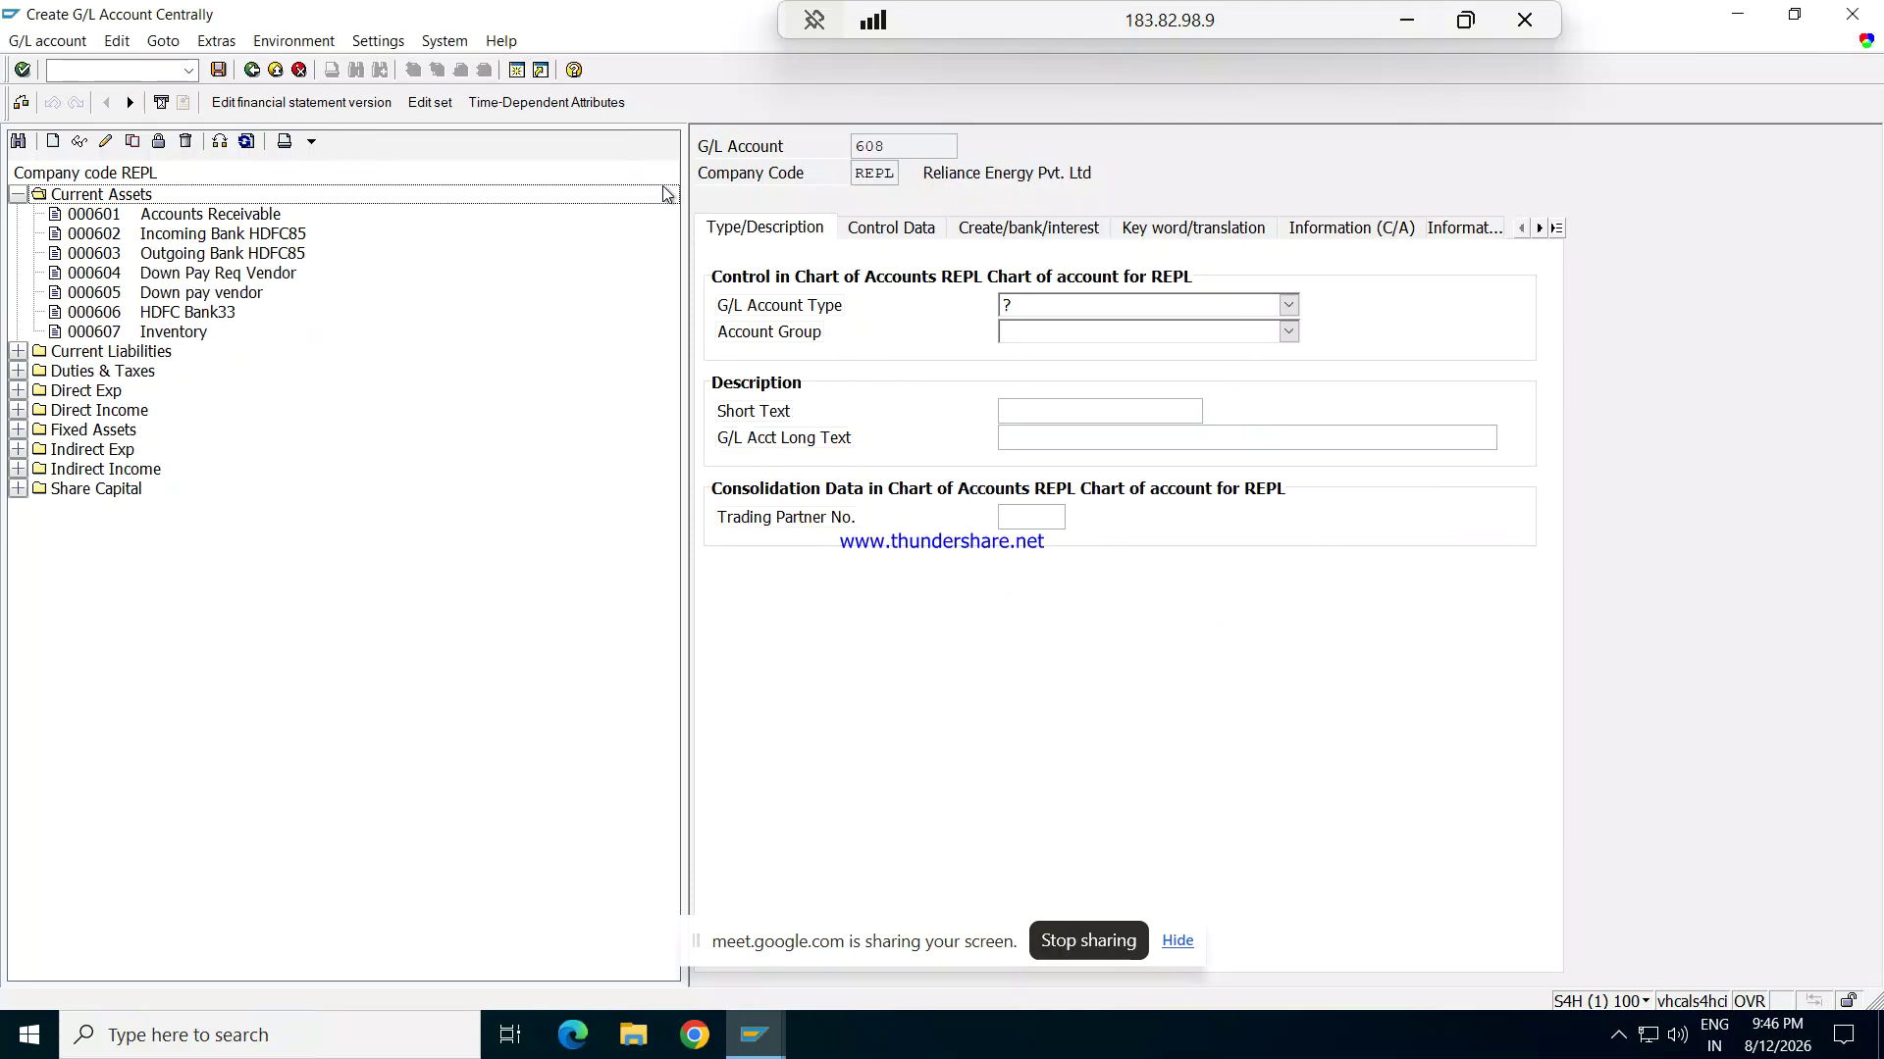
Step: Make account 608 a Balance Sheet Account in the Current Assets group
{"action": "left_click", "coordinate": [1289, 306]}
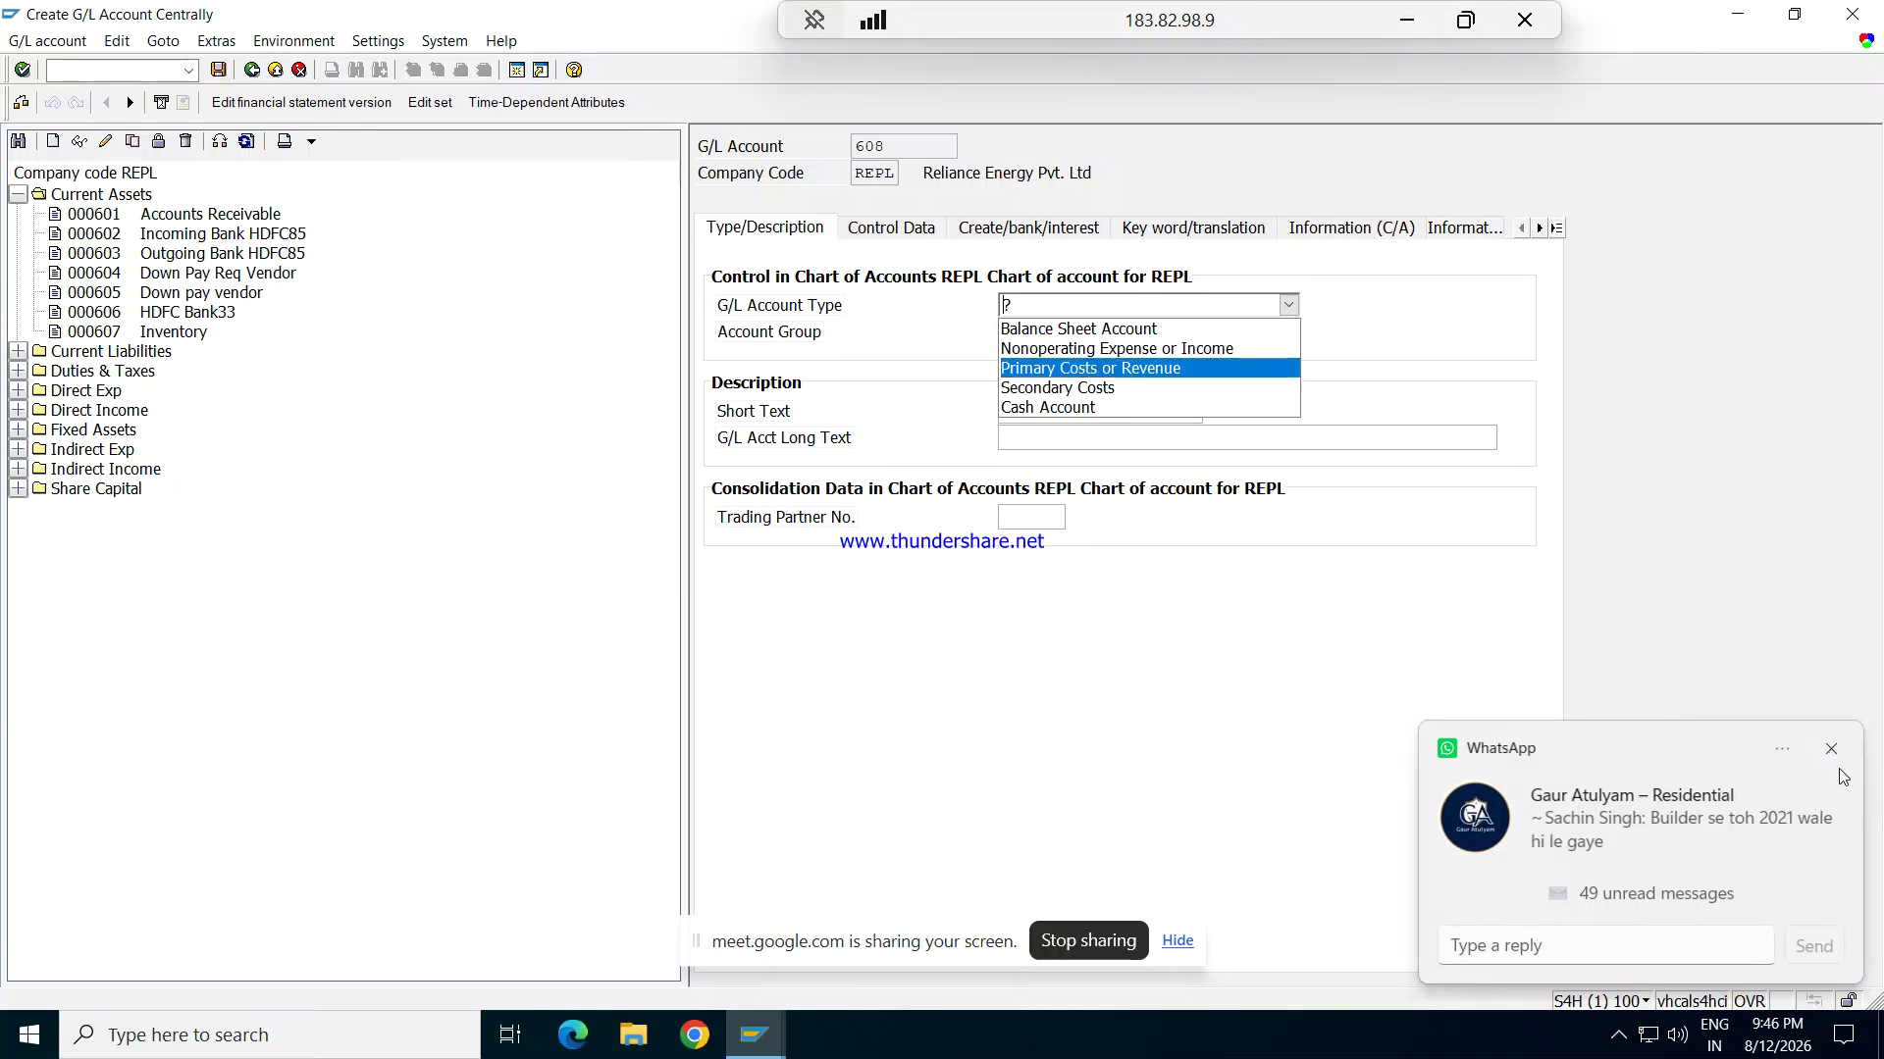
{"action": "left_click", "coordinate": [1831, 749]}
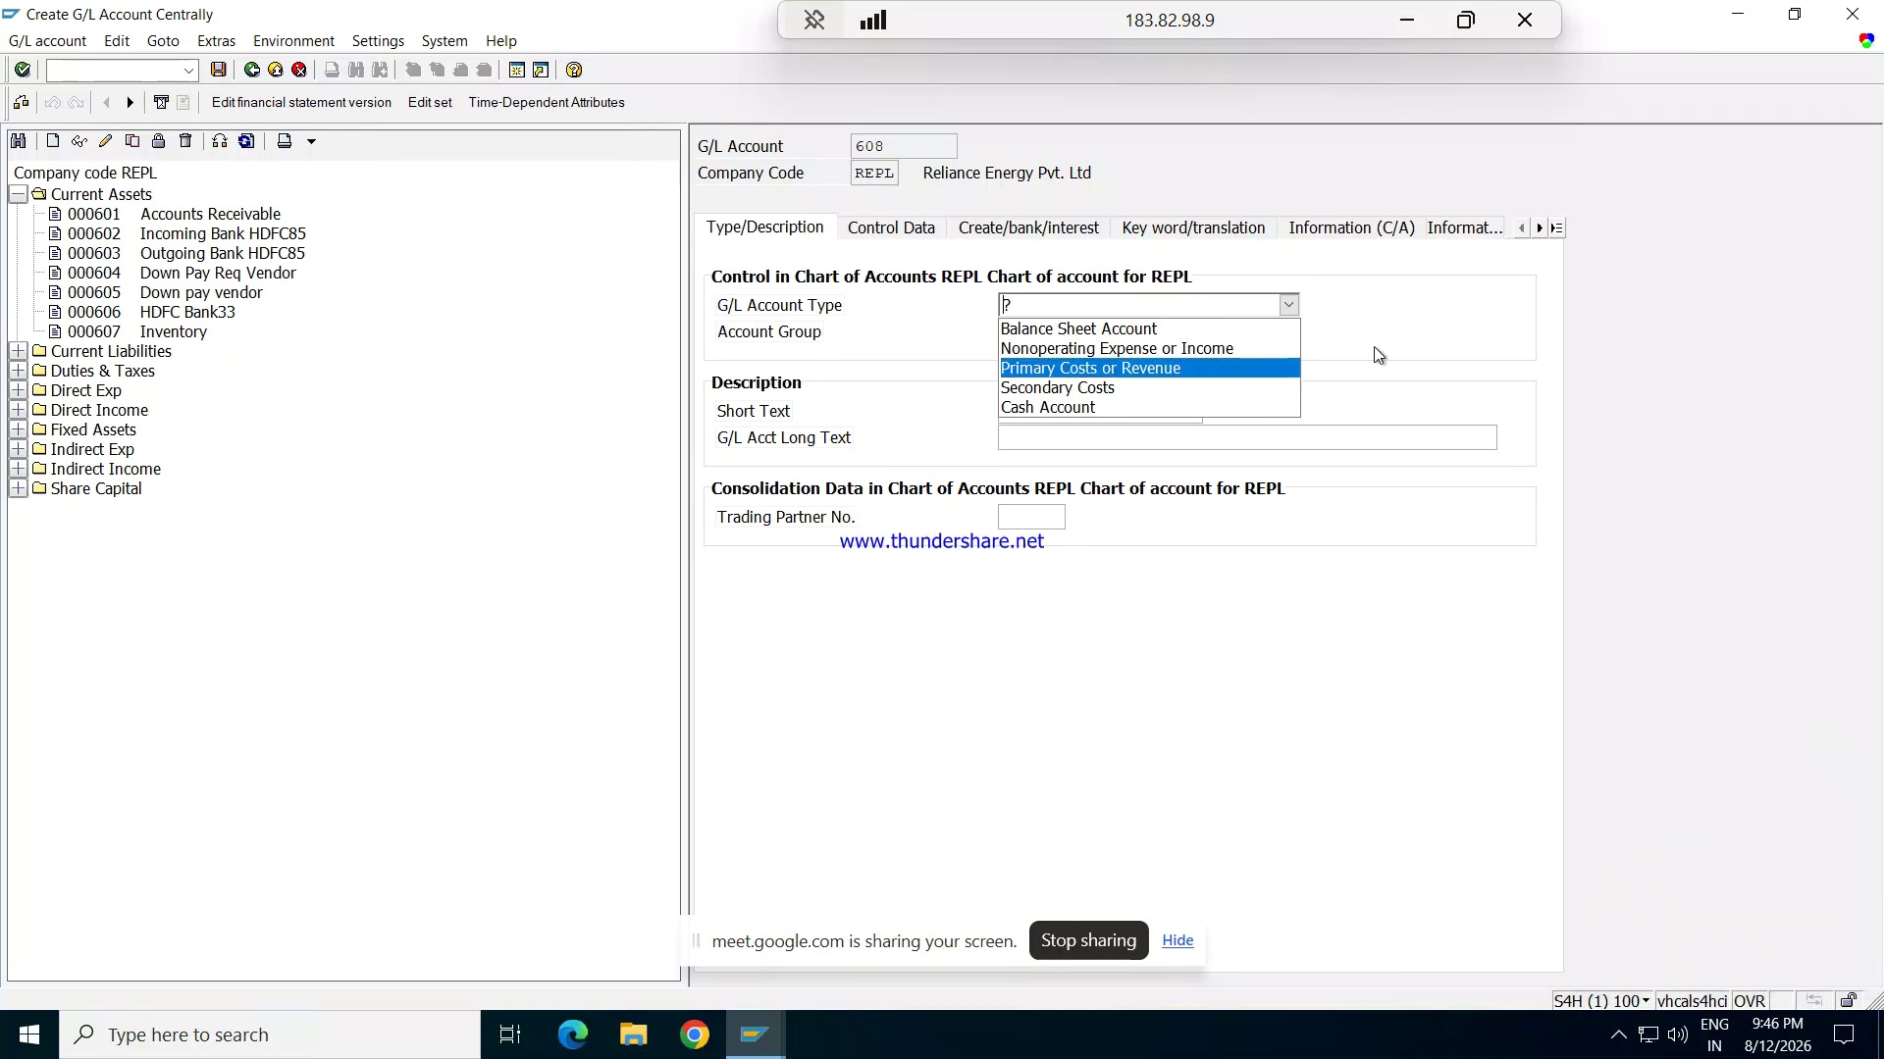
{"action": "left_click", "coordinate": [1185, 327]}
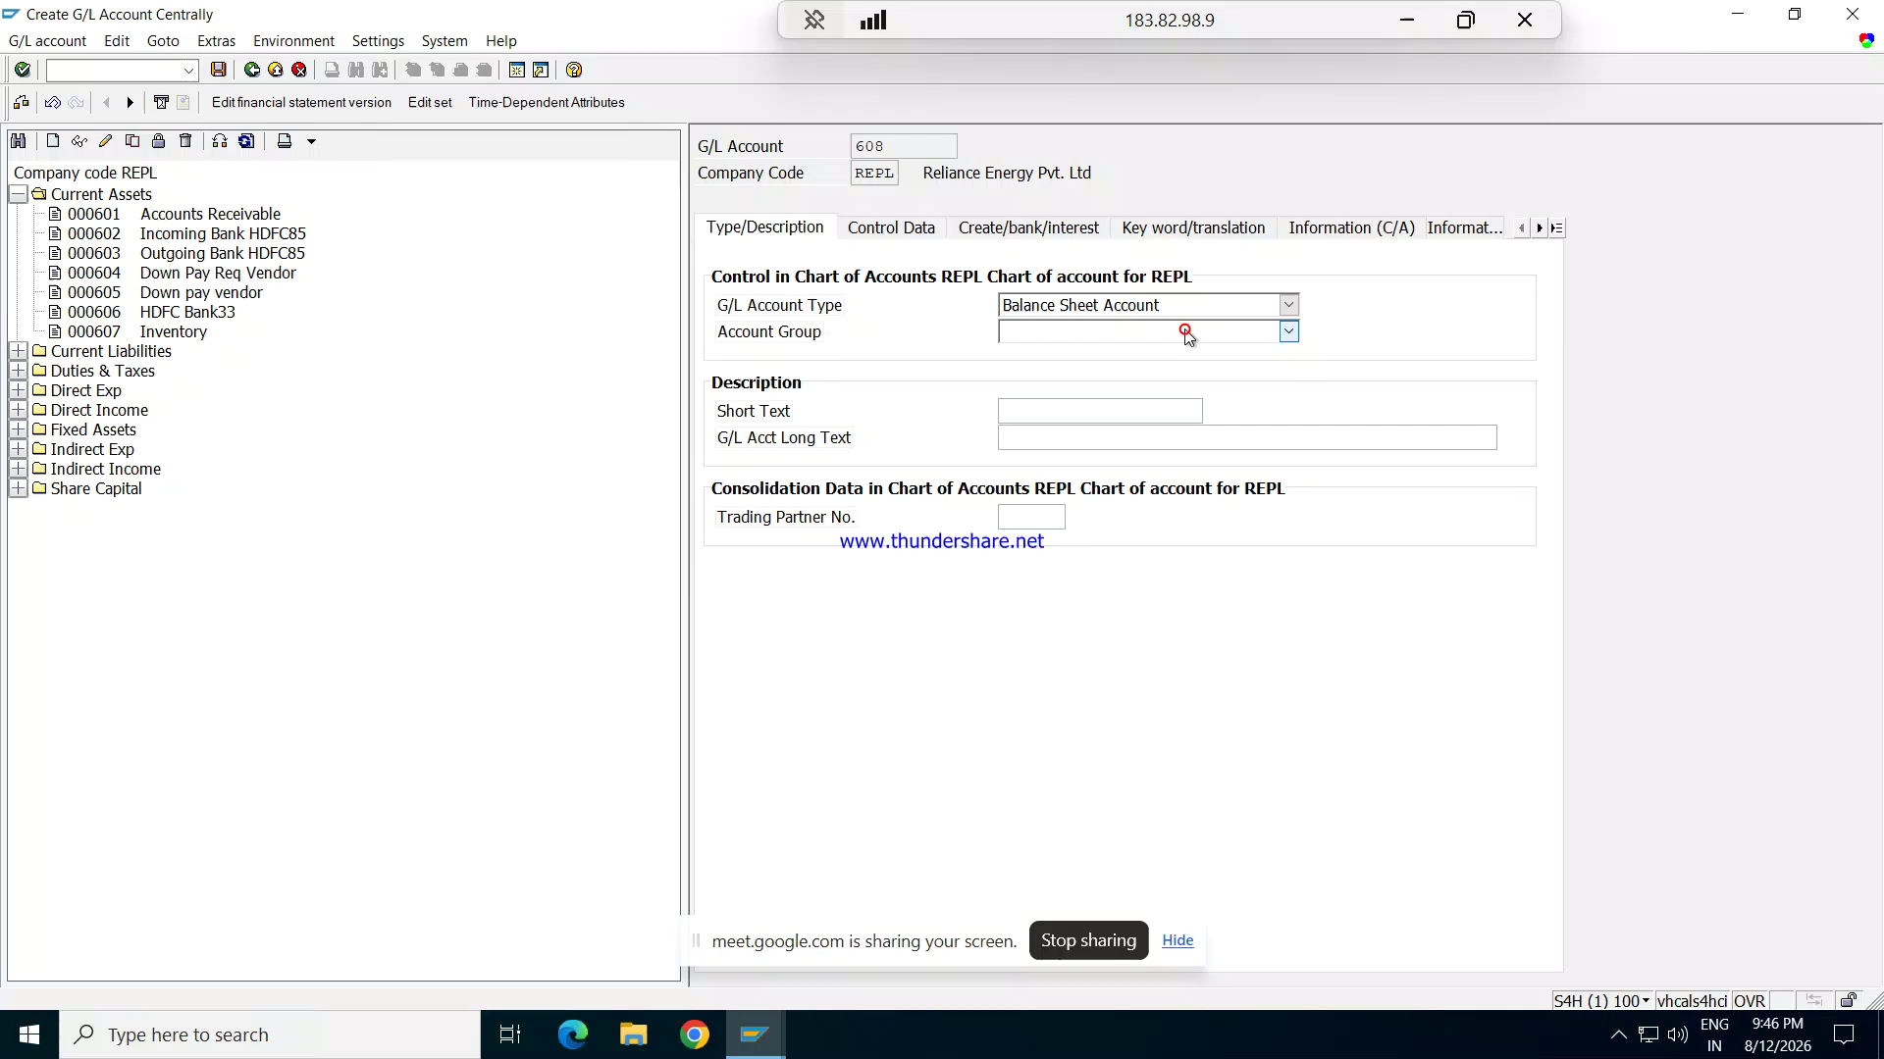
{"action": "left_click", "coordinate": [1162, 334]}
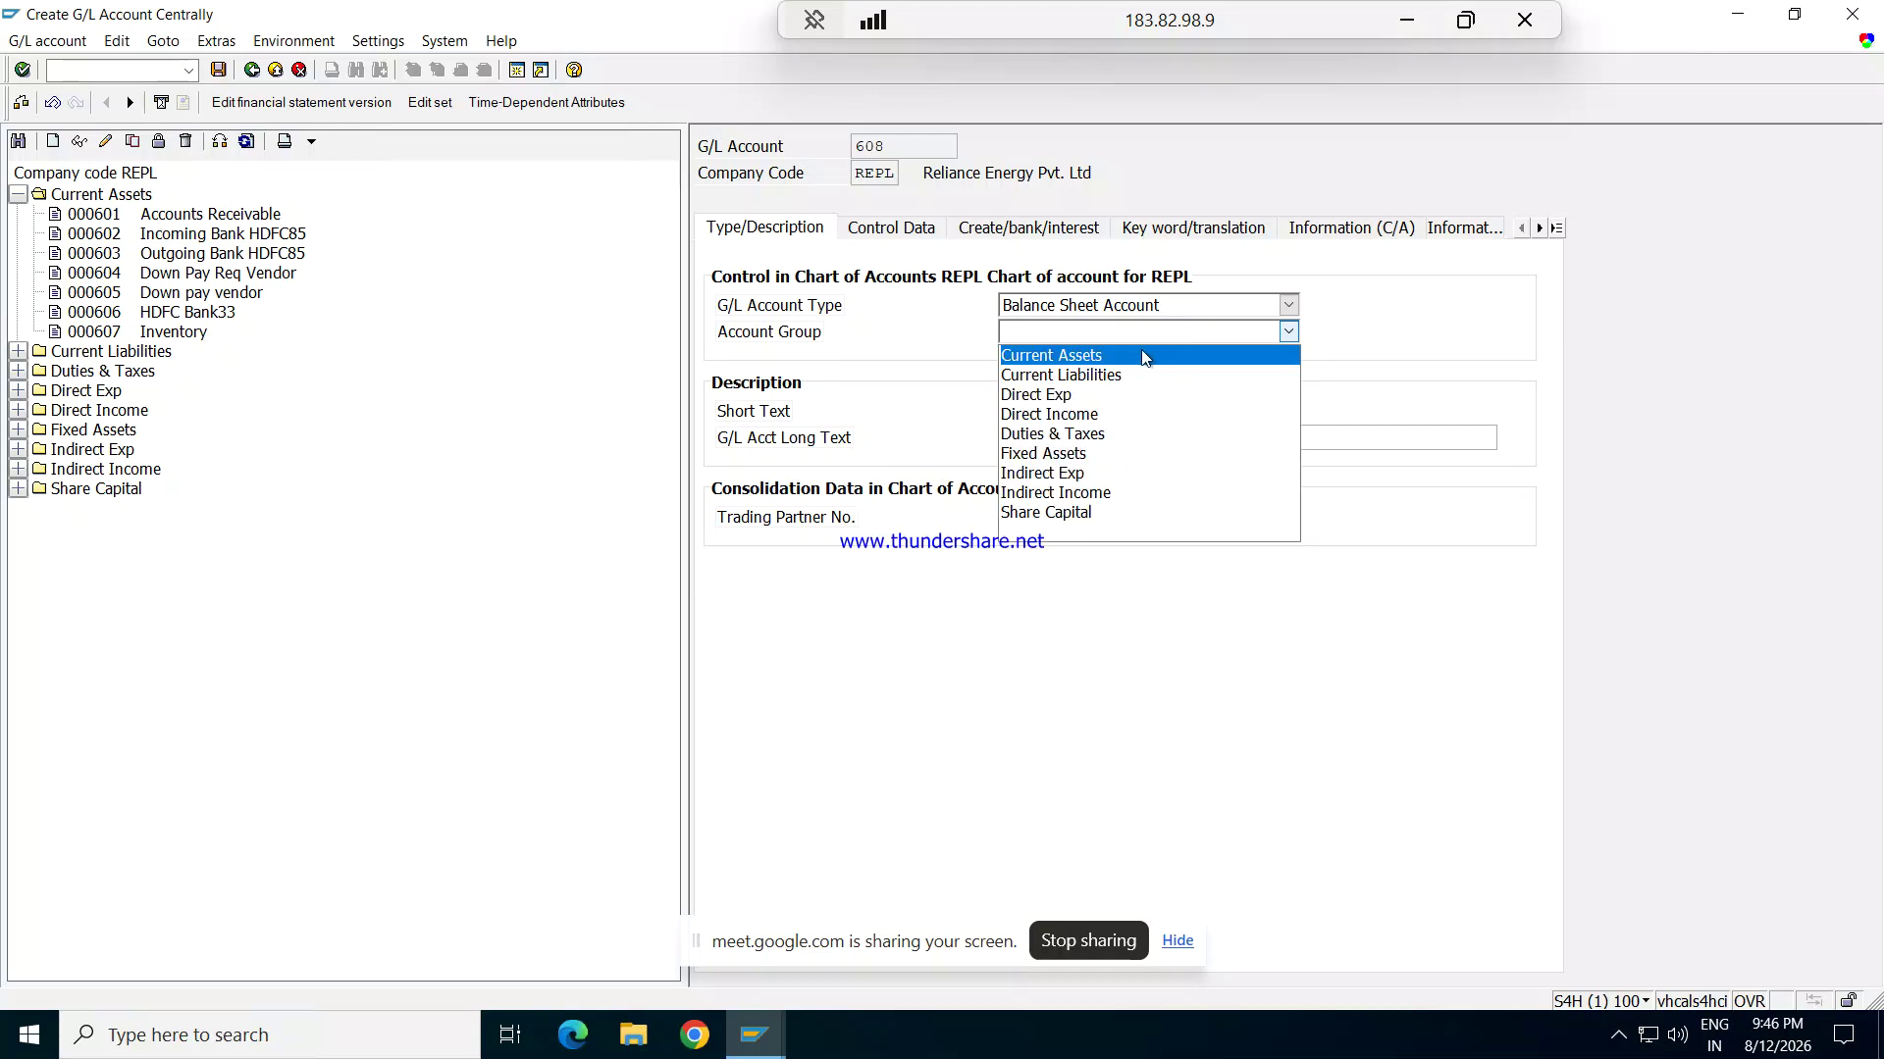
{"action": "left_click", "coordinate": [1122, 356]}
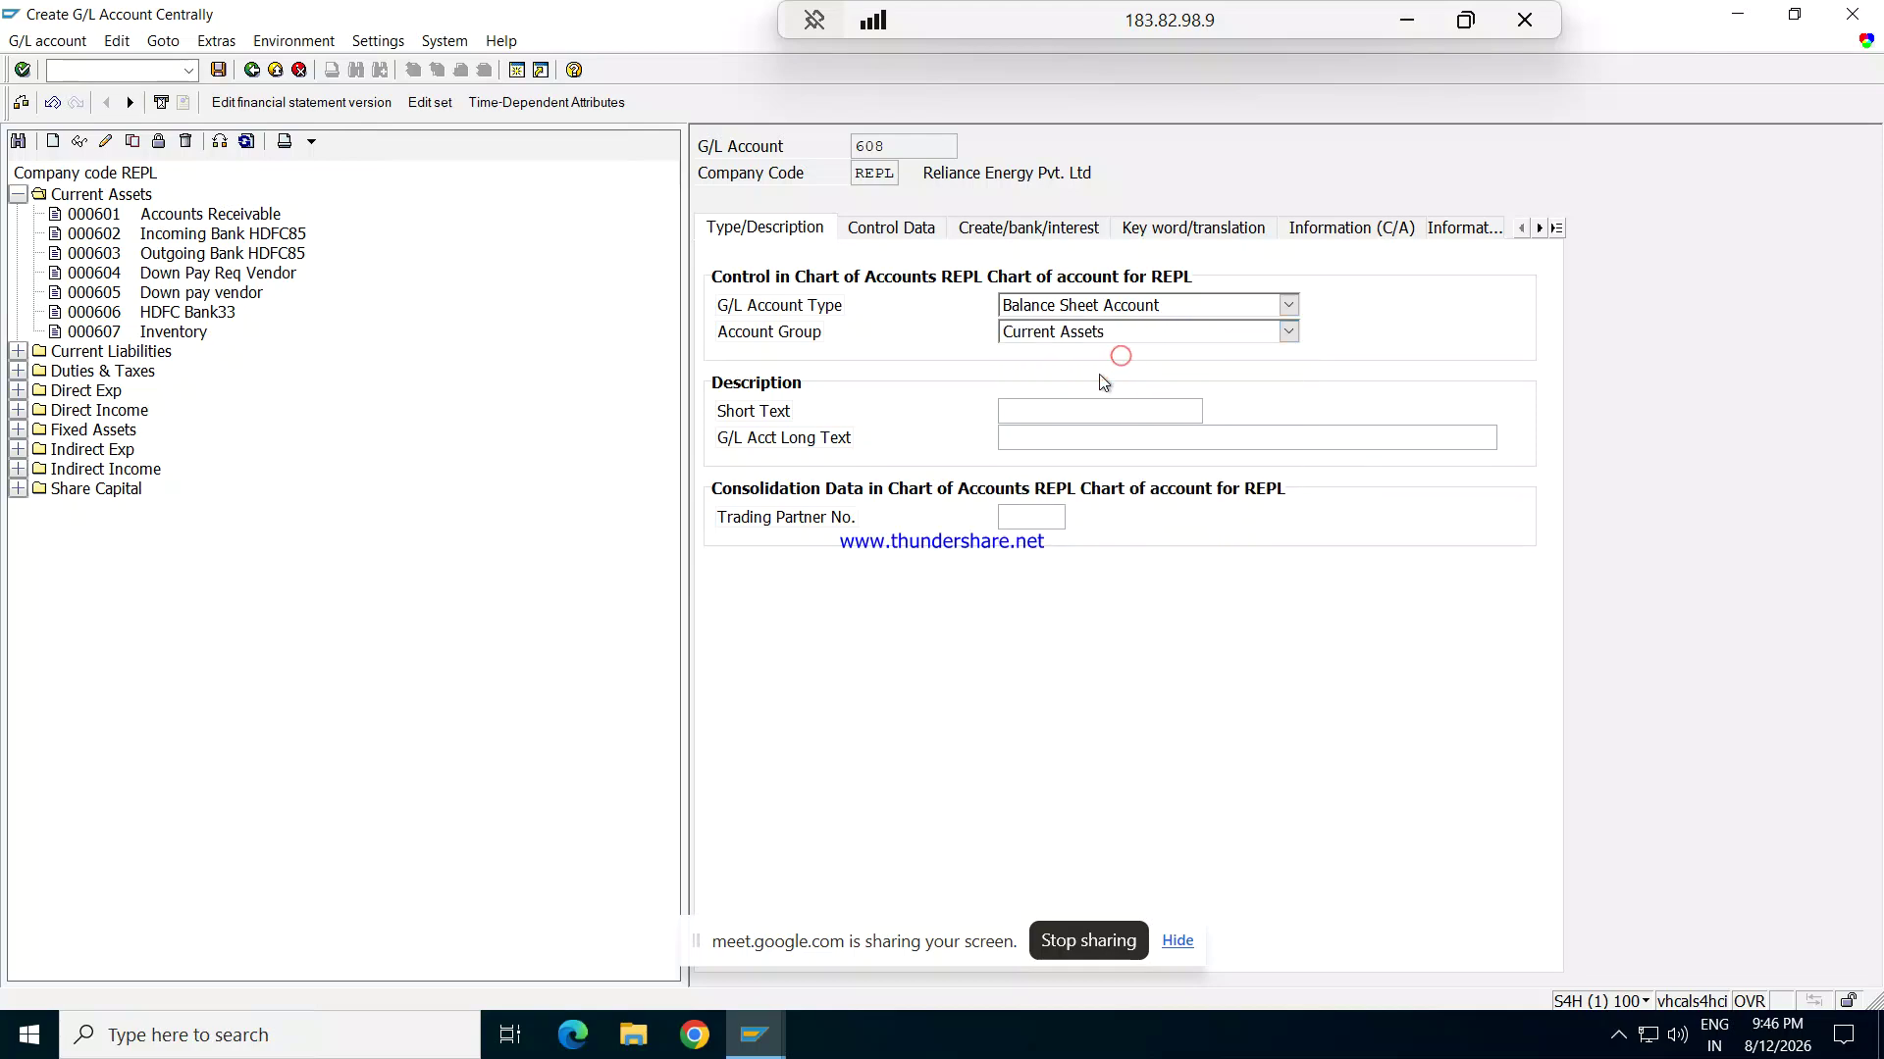
Step: Enter BANK OF AMERICA as the account's short text and long text
{"action": "left_click", "coordinate": [1065, 419]}
{"action": "type", "text": "BANK OF a"}
{"action": "key", "text": "BackSpace"}
{"action": "type", "text": "Ame"}
{"action": "key", "text": "BackSpace"}
{"action": "key", "text": "BackSpace"}
{"action": "type", "text": "M"}
{"action": "key", "text": "BackSpace"}
{"action": "type", "text": "MEARI"}
{"action": "key", "text": "BackSpace"}
{"action": "key", "text": "BackSpace"}
{"action": "key", "text": "BackSpace"}
{"action": "type", "text": "R"}
{"action": "type", "text": "IC"}
{"action": "type", "text": "bA"}
{"action": "key", "text": "BackSpace"}
{"action": "type", "text": "ank"}
{"action": "key", "text": "BackSpace"}
{"action": "key", "text": "BackSpace"}
{"action": "key", "text": "BackSpace"}
{"action": "type", "text": "ANK OF AMER"}
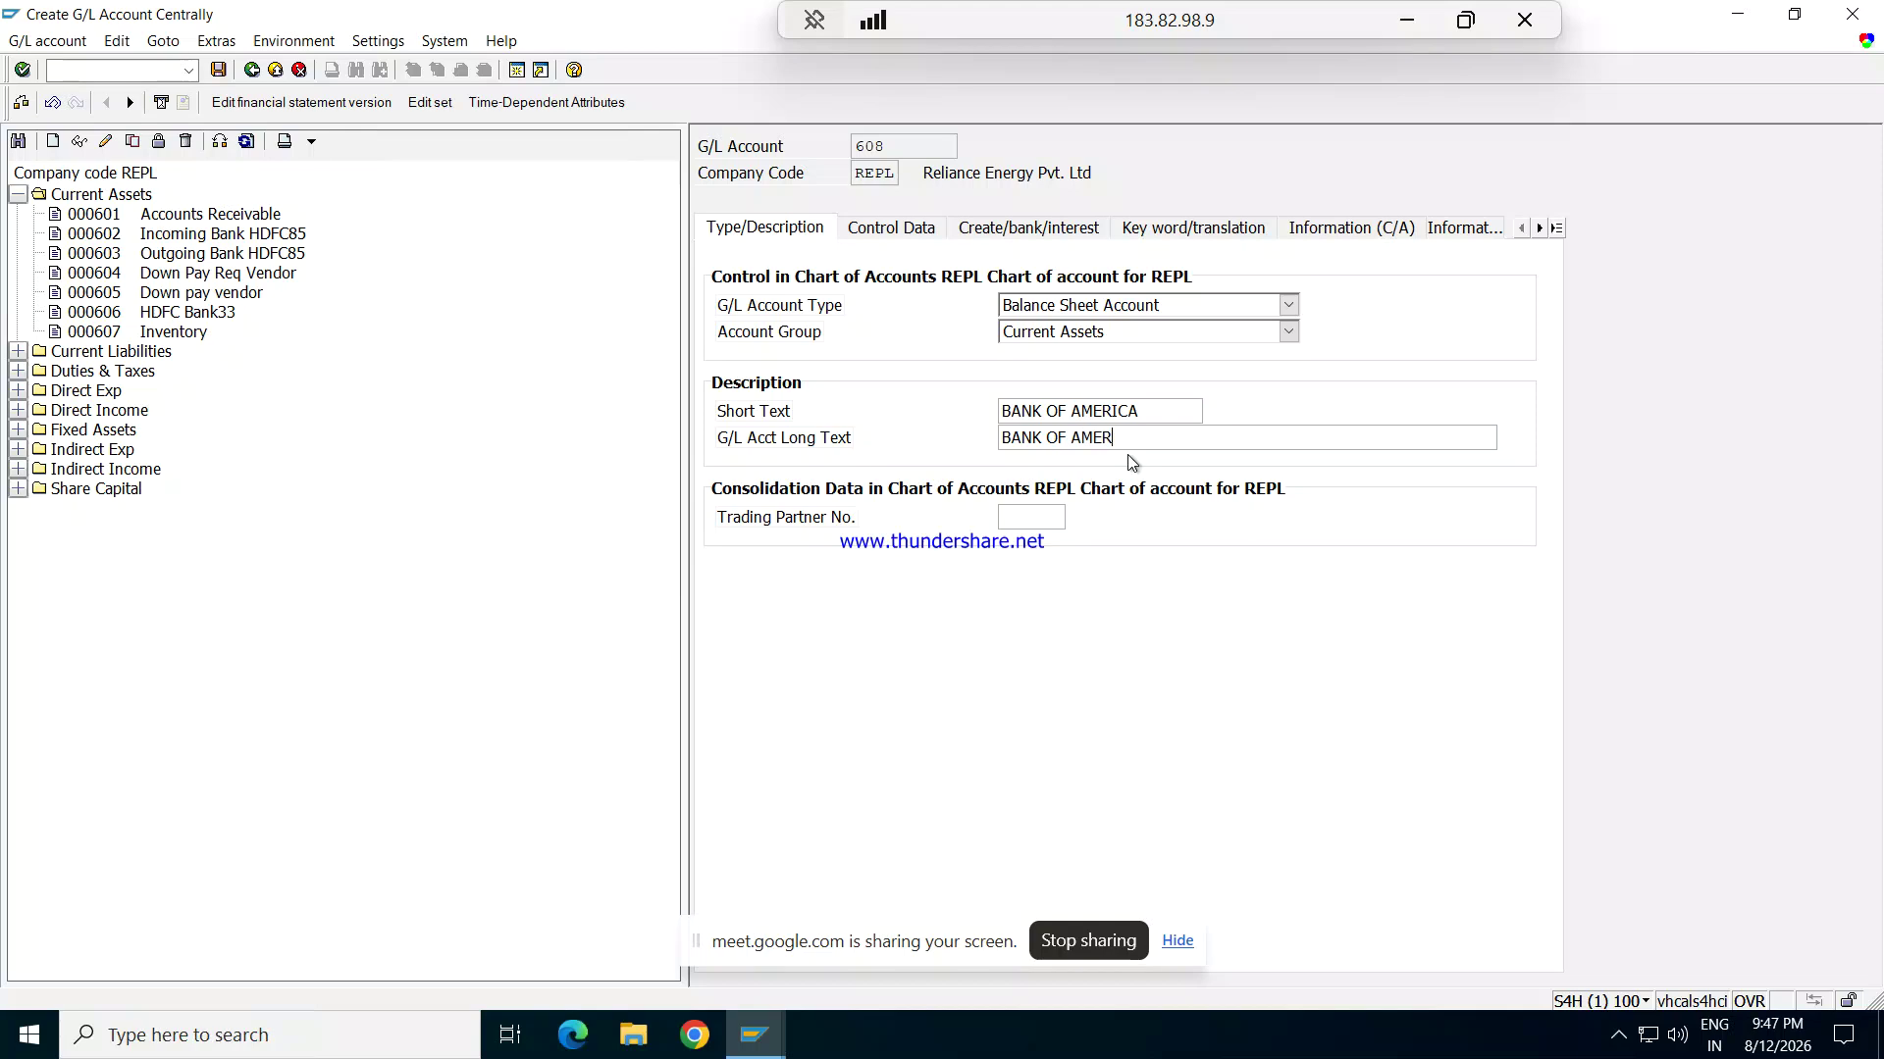
{"action": "type", "text": "ICA"}
{"action": "left_click", "coordinate": [923, 226]}
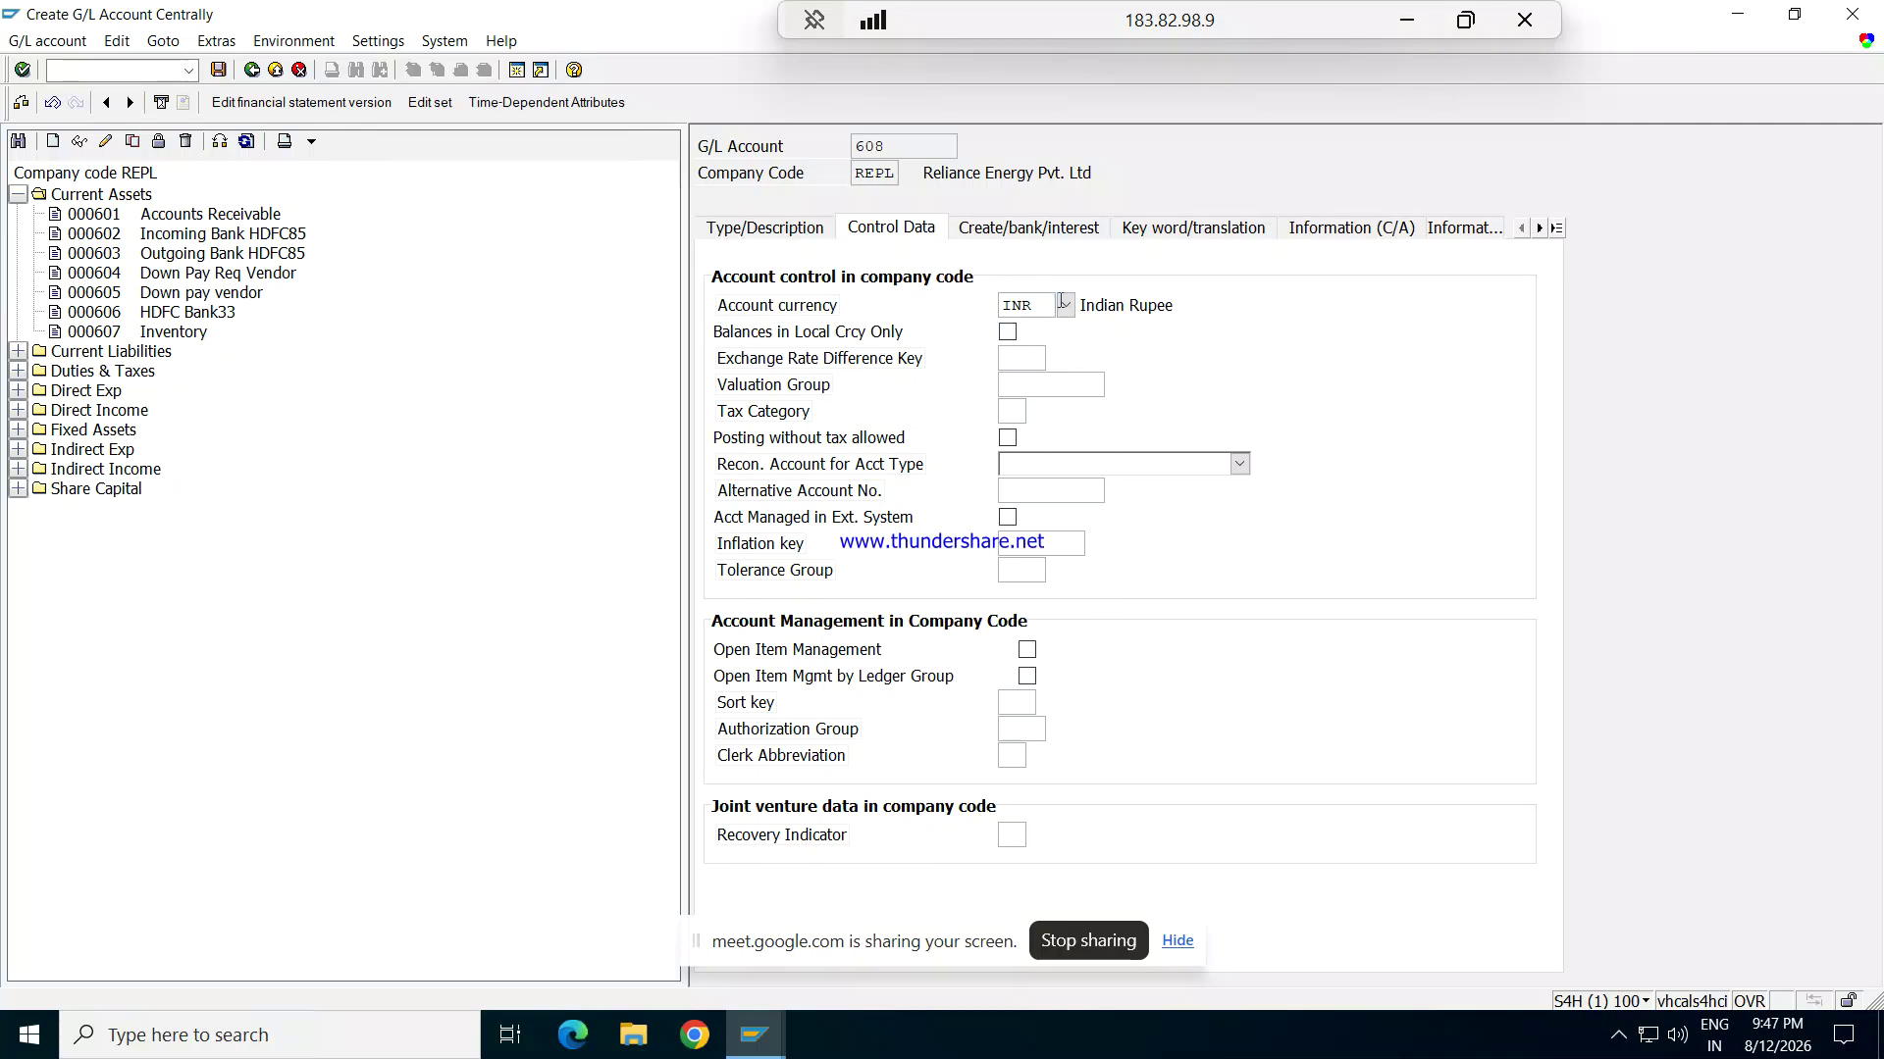
Step: Set account 608's currency to USD and its sort key to 001
{"action": "left_click", "coordinate": [1065, 306]}
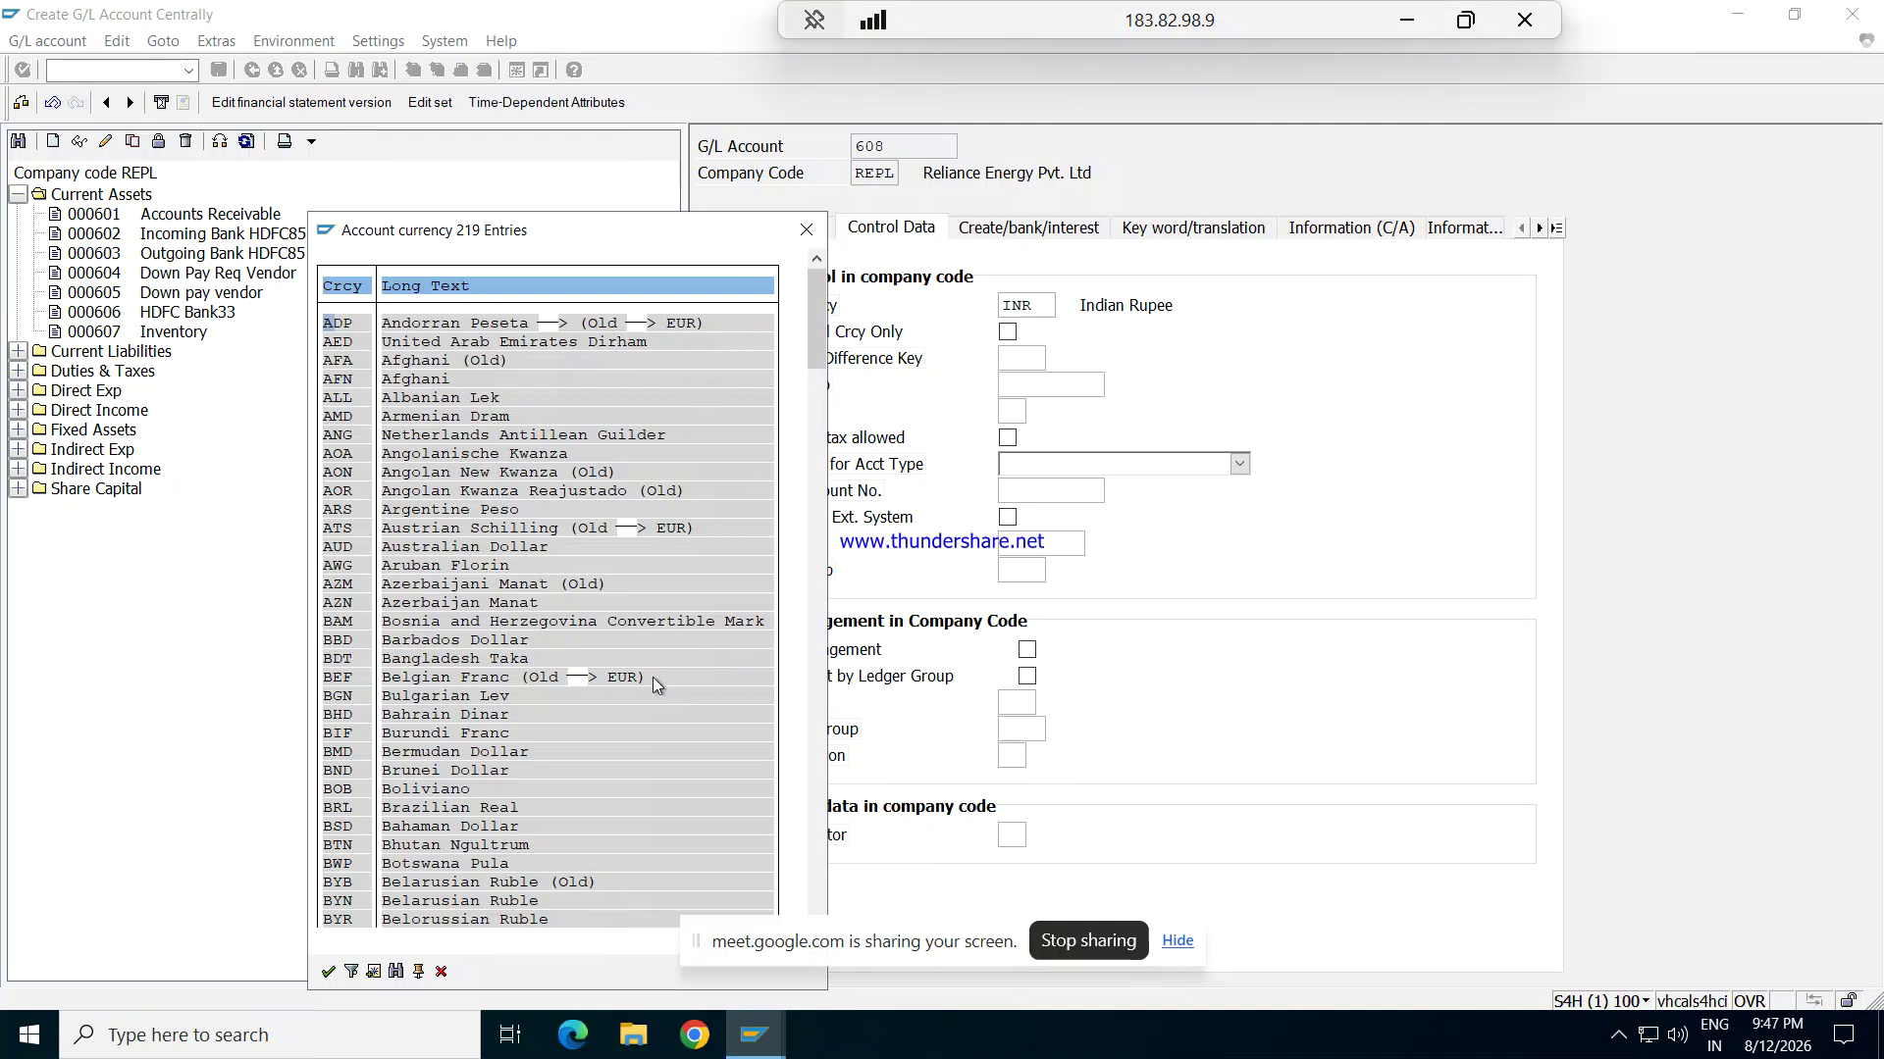
{"action": "left_click", "coordinate": [352, 971]}
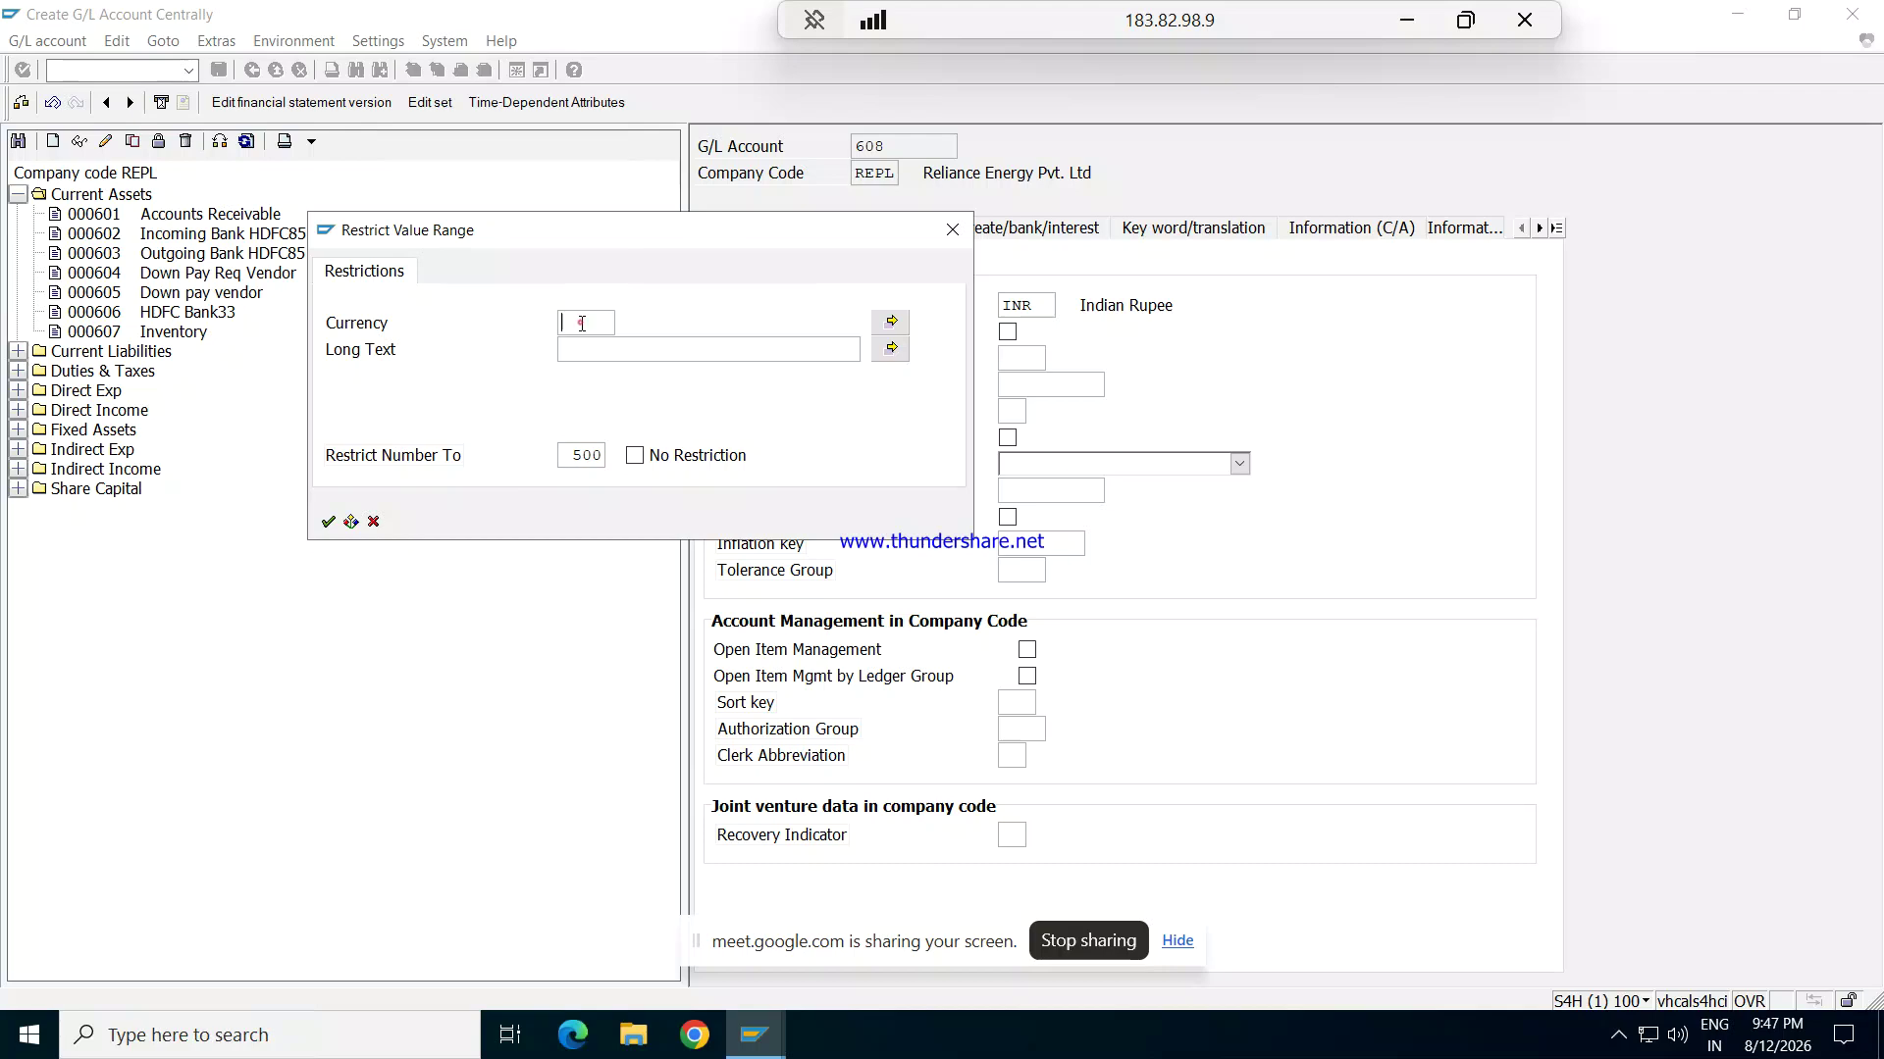
{"action": "type", "text": "USD"}
{"action": "key", "text": "Return"}
{"action": "left_click", "coordinate": [579, 322]}
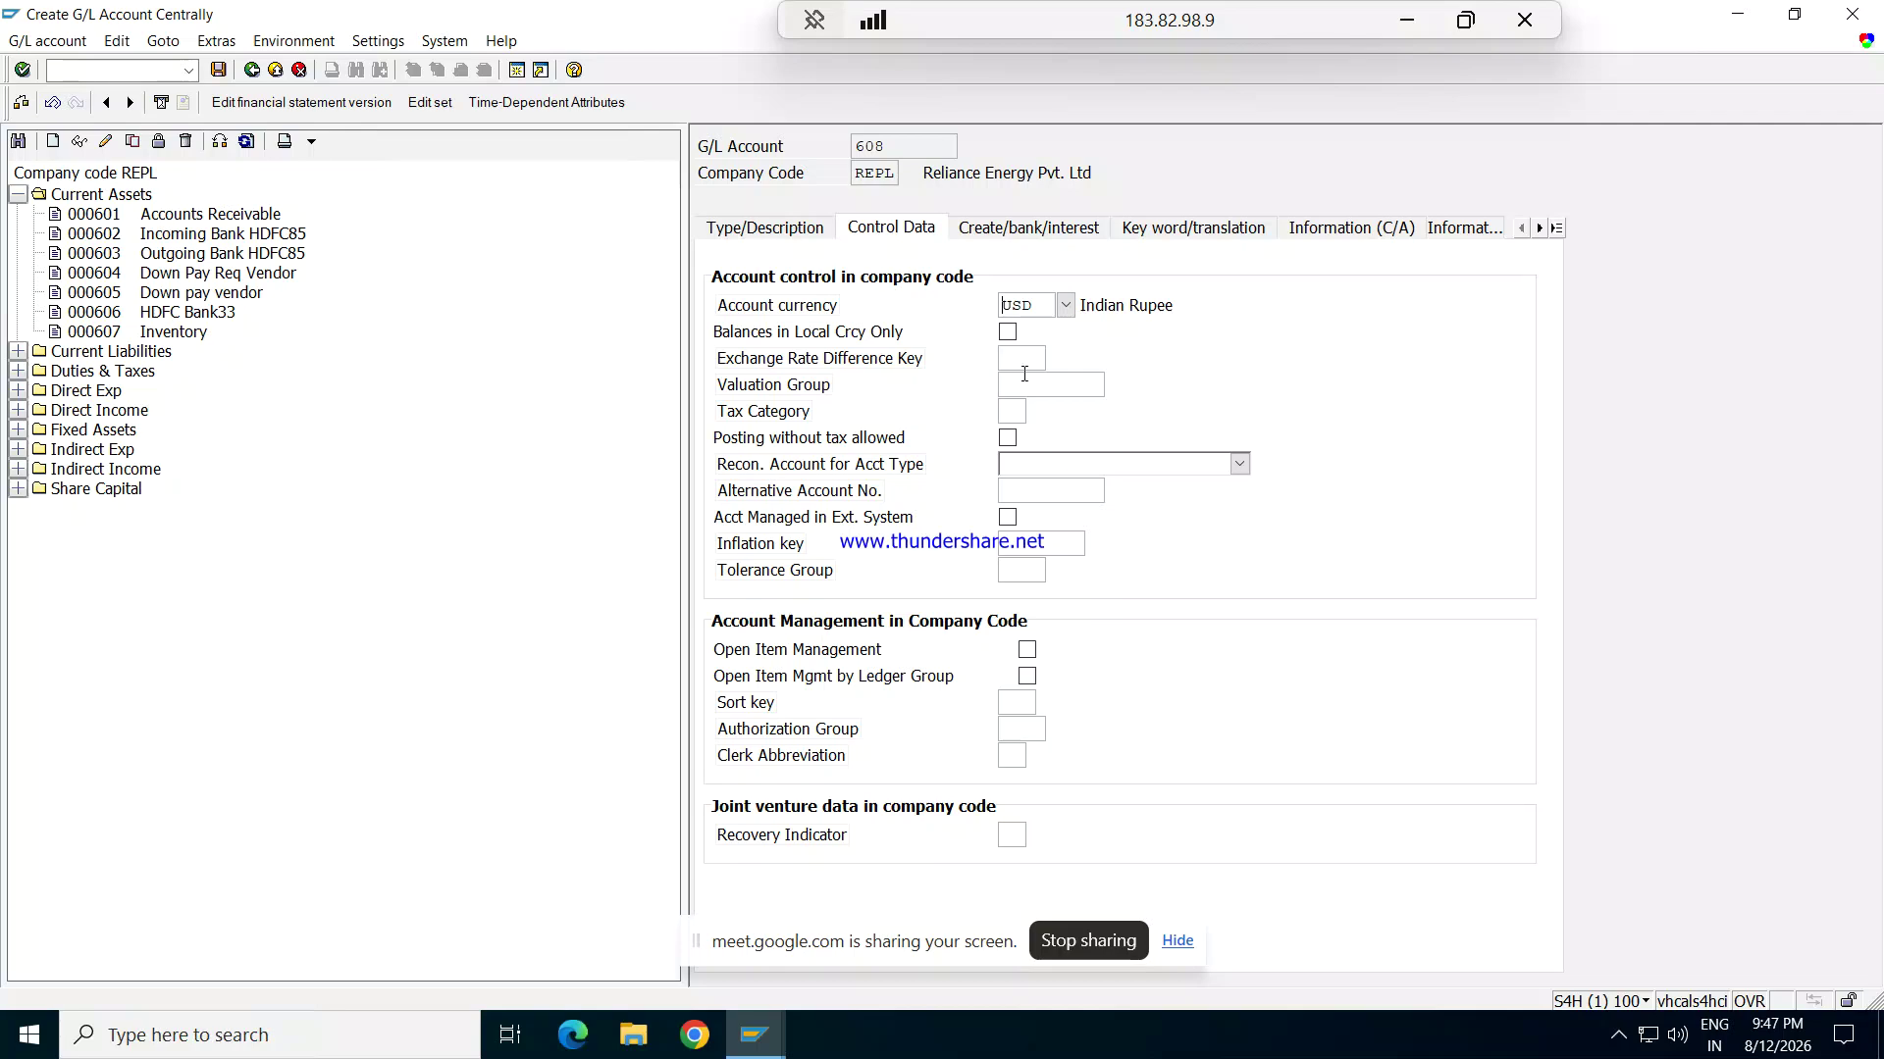
{"action": "left_click", "coordinate": [1022, 695]}
{"action": "type", "text": "001"}
{"action": "key", "text": "Tab"}
Step: Assign field status group G005 to account 608 and save the account
{"action": "left_click", "coordinate": [1030, 233]}
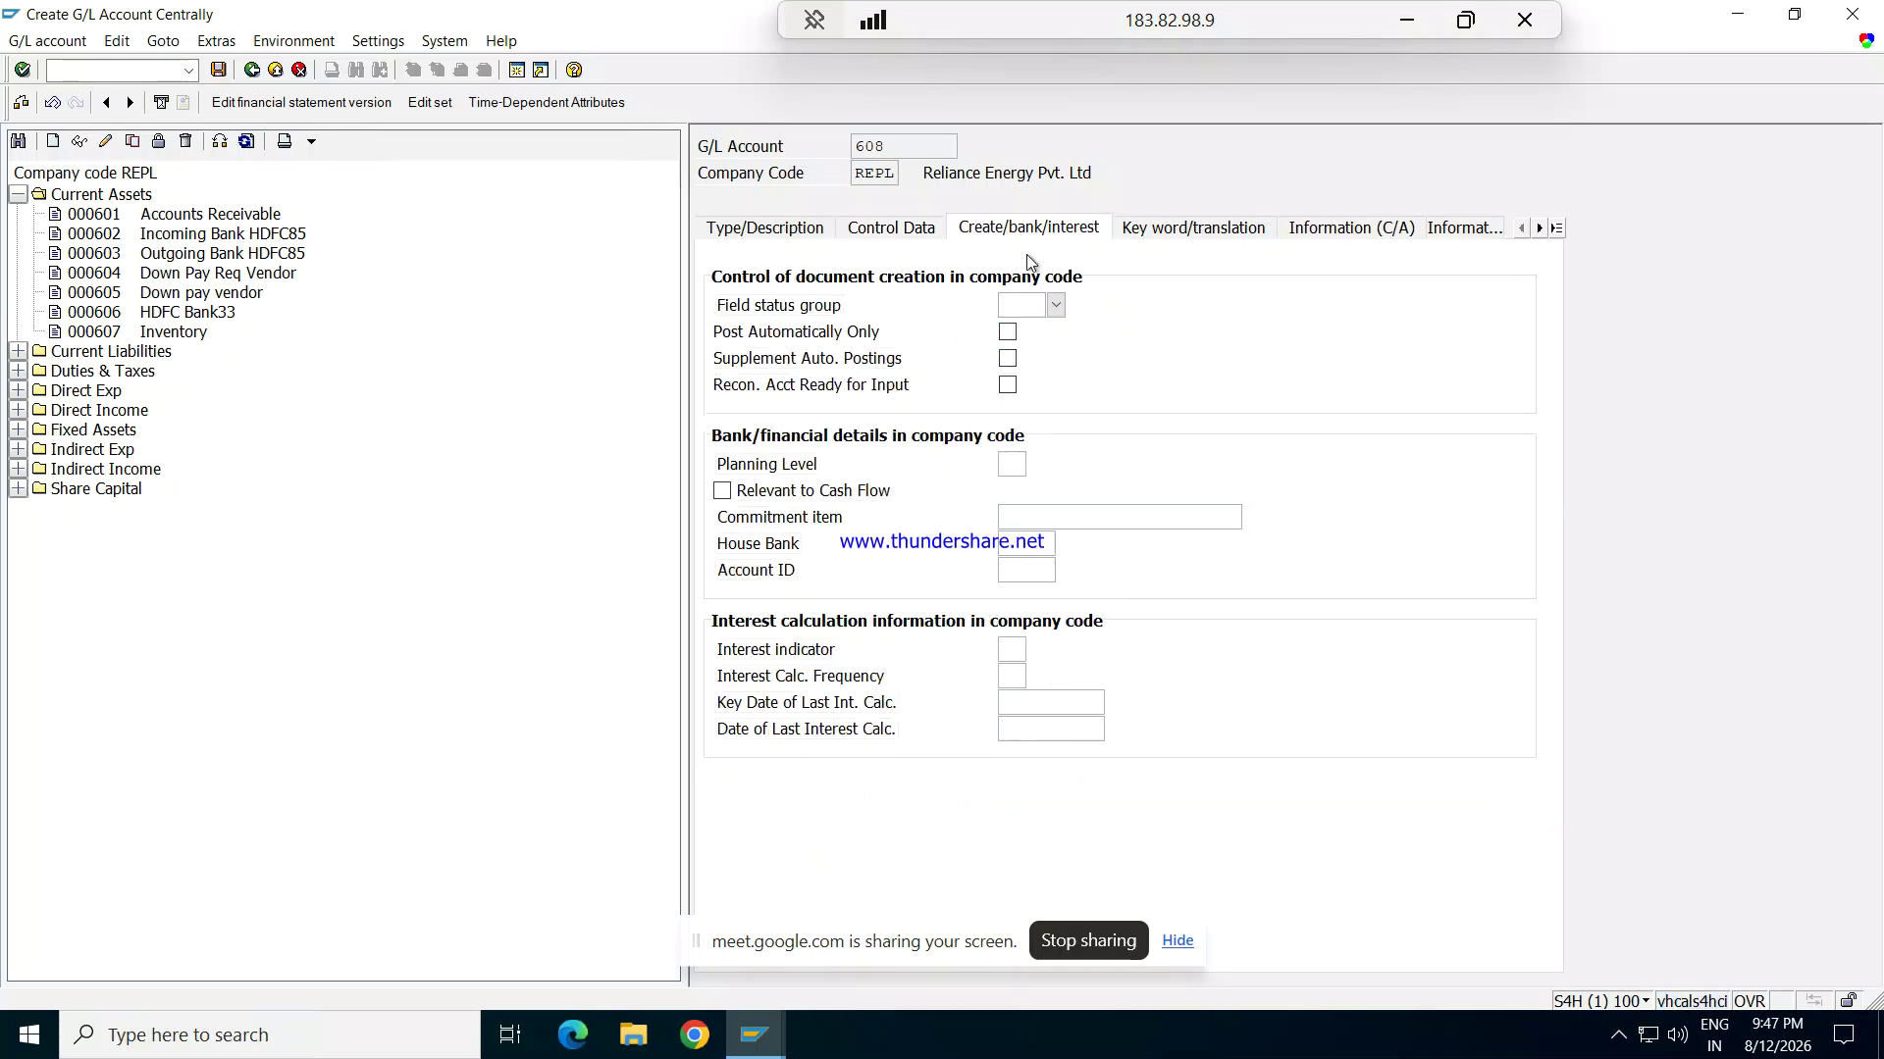
{"action": "left_click", "coordinate": [1054, 307]}
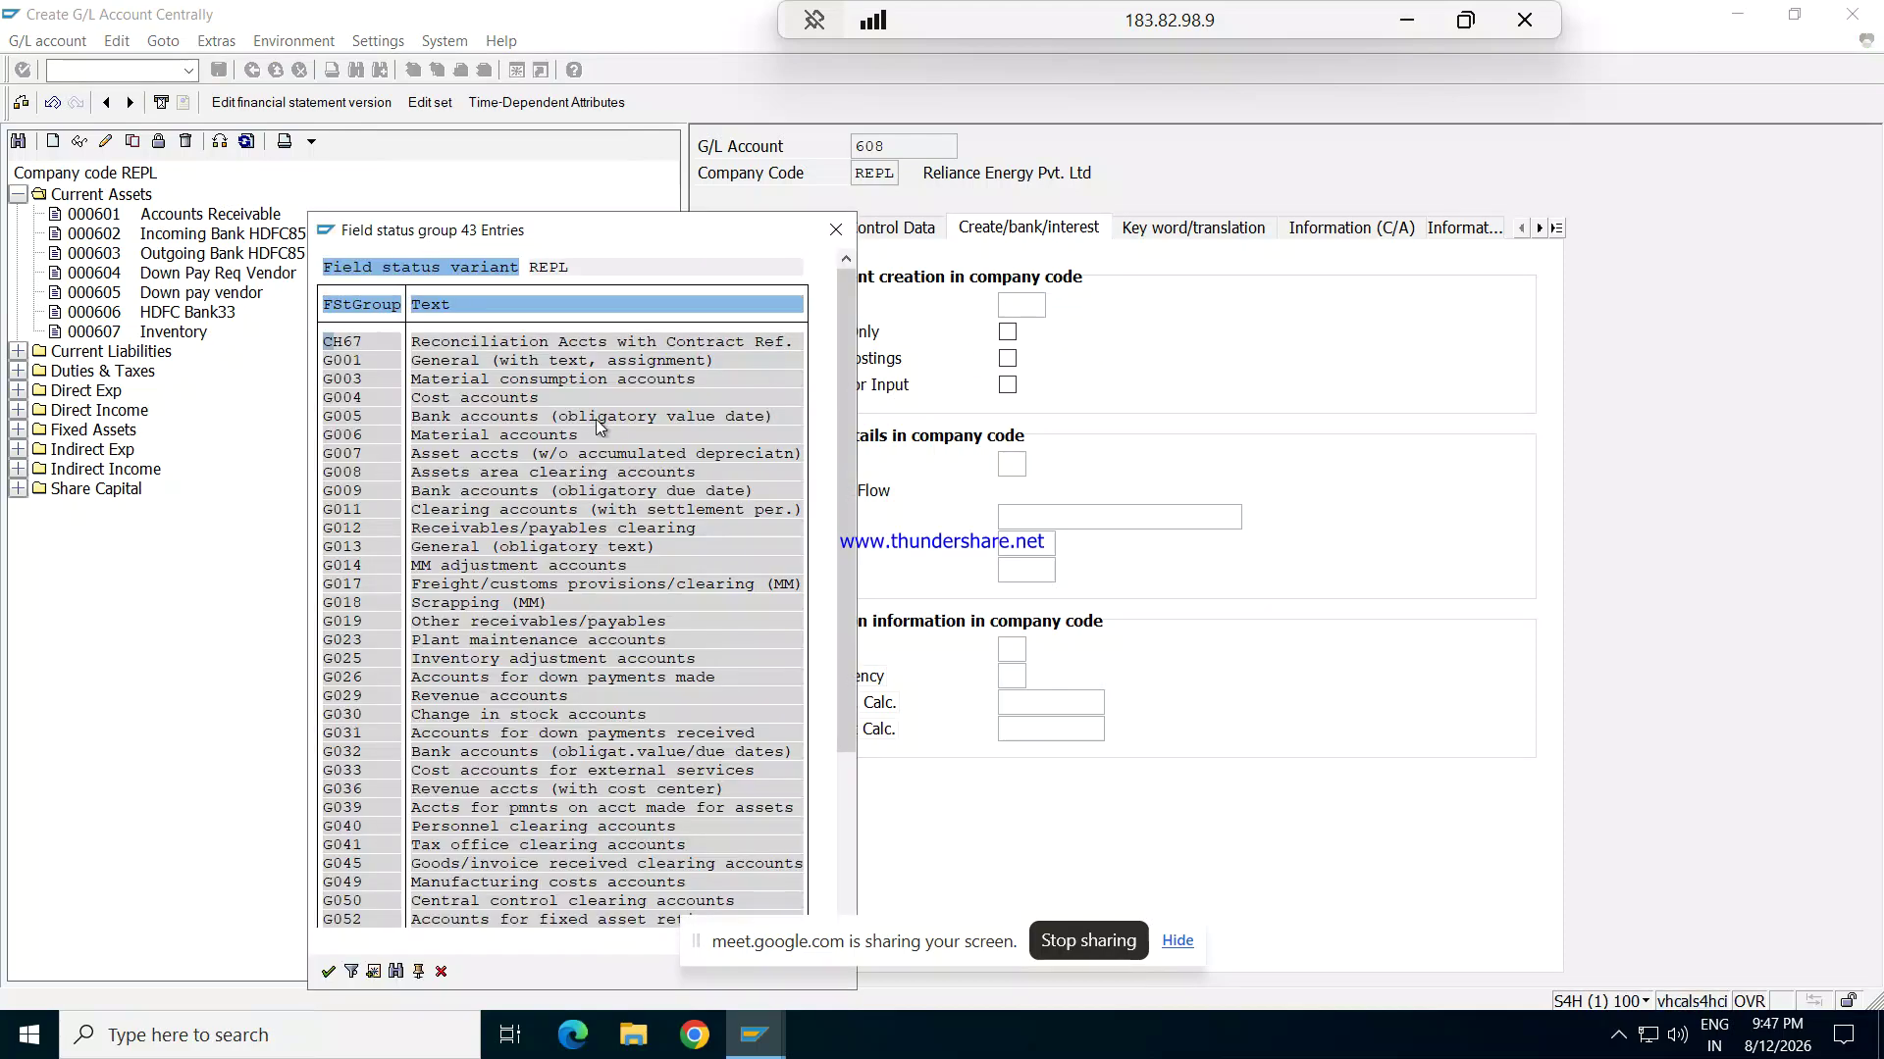
{"action": "double_click", "coordinate": [520, 419]}
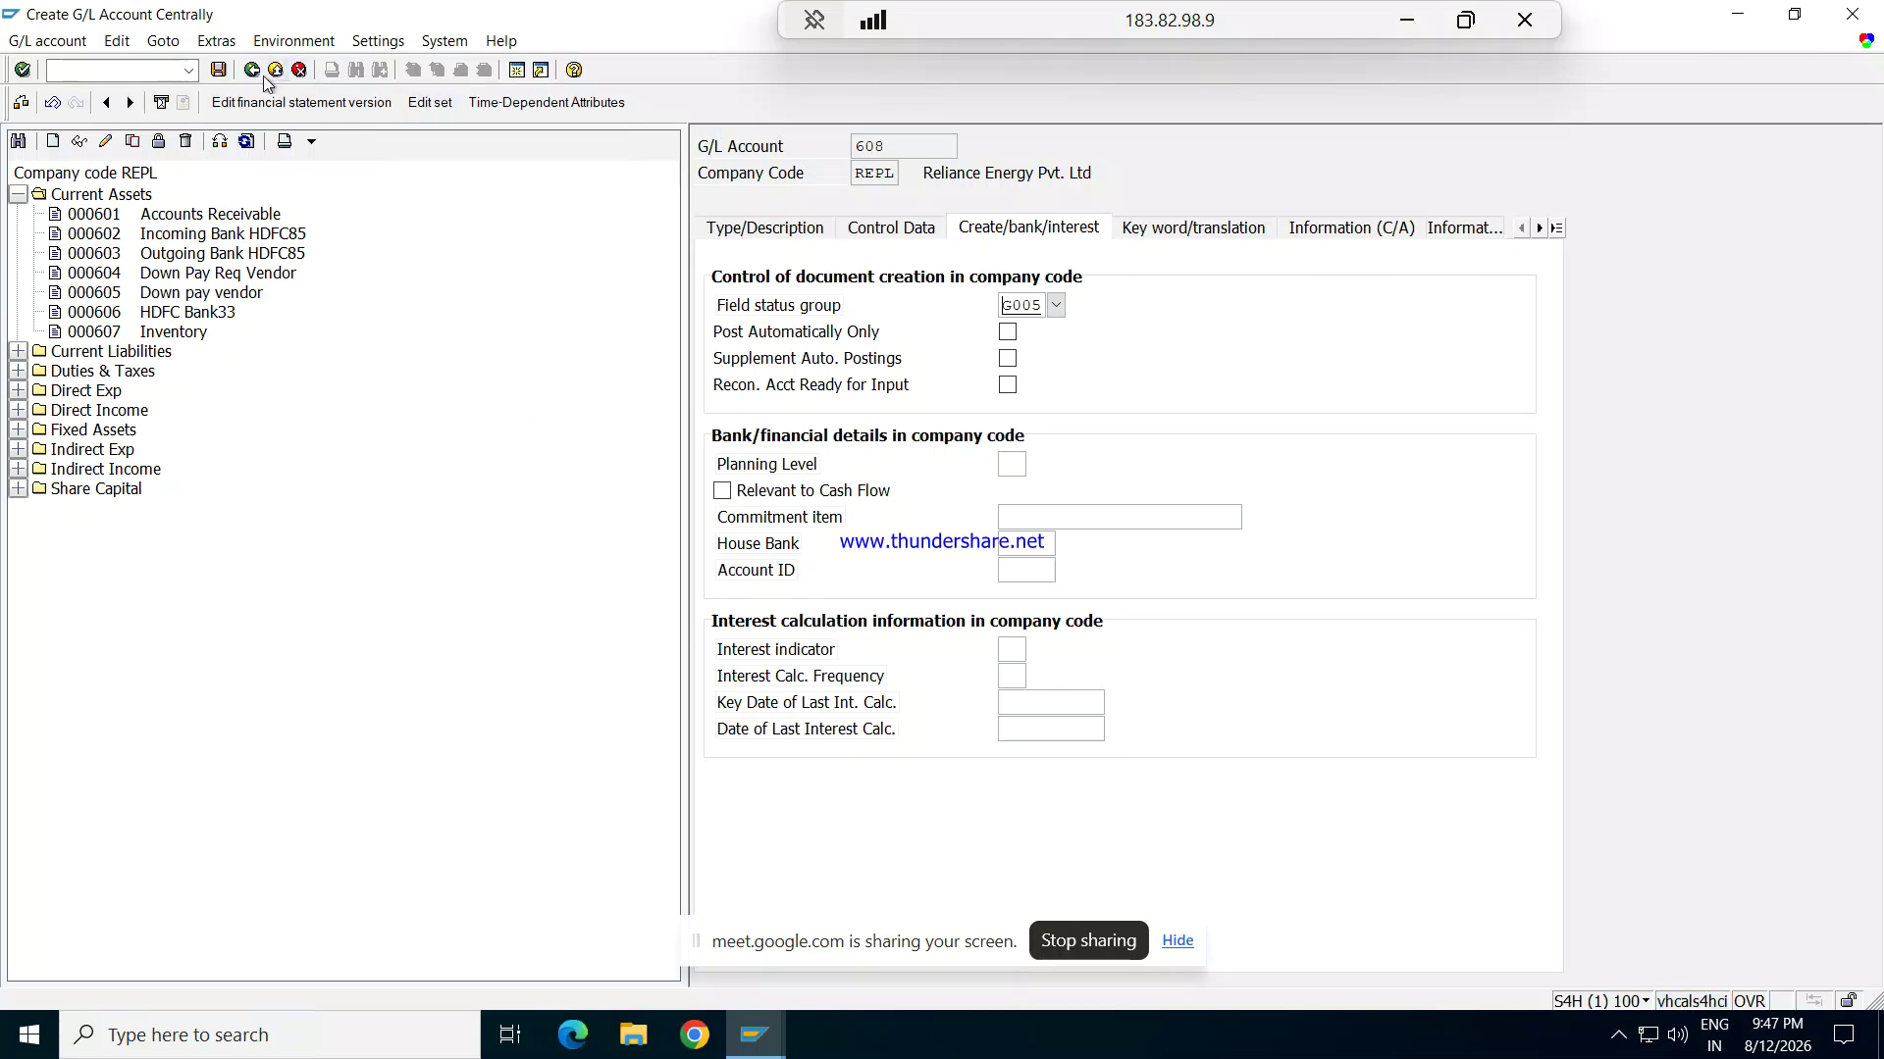
{"action": "left_click", "coordinate": [220, 74]}
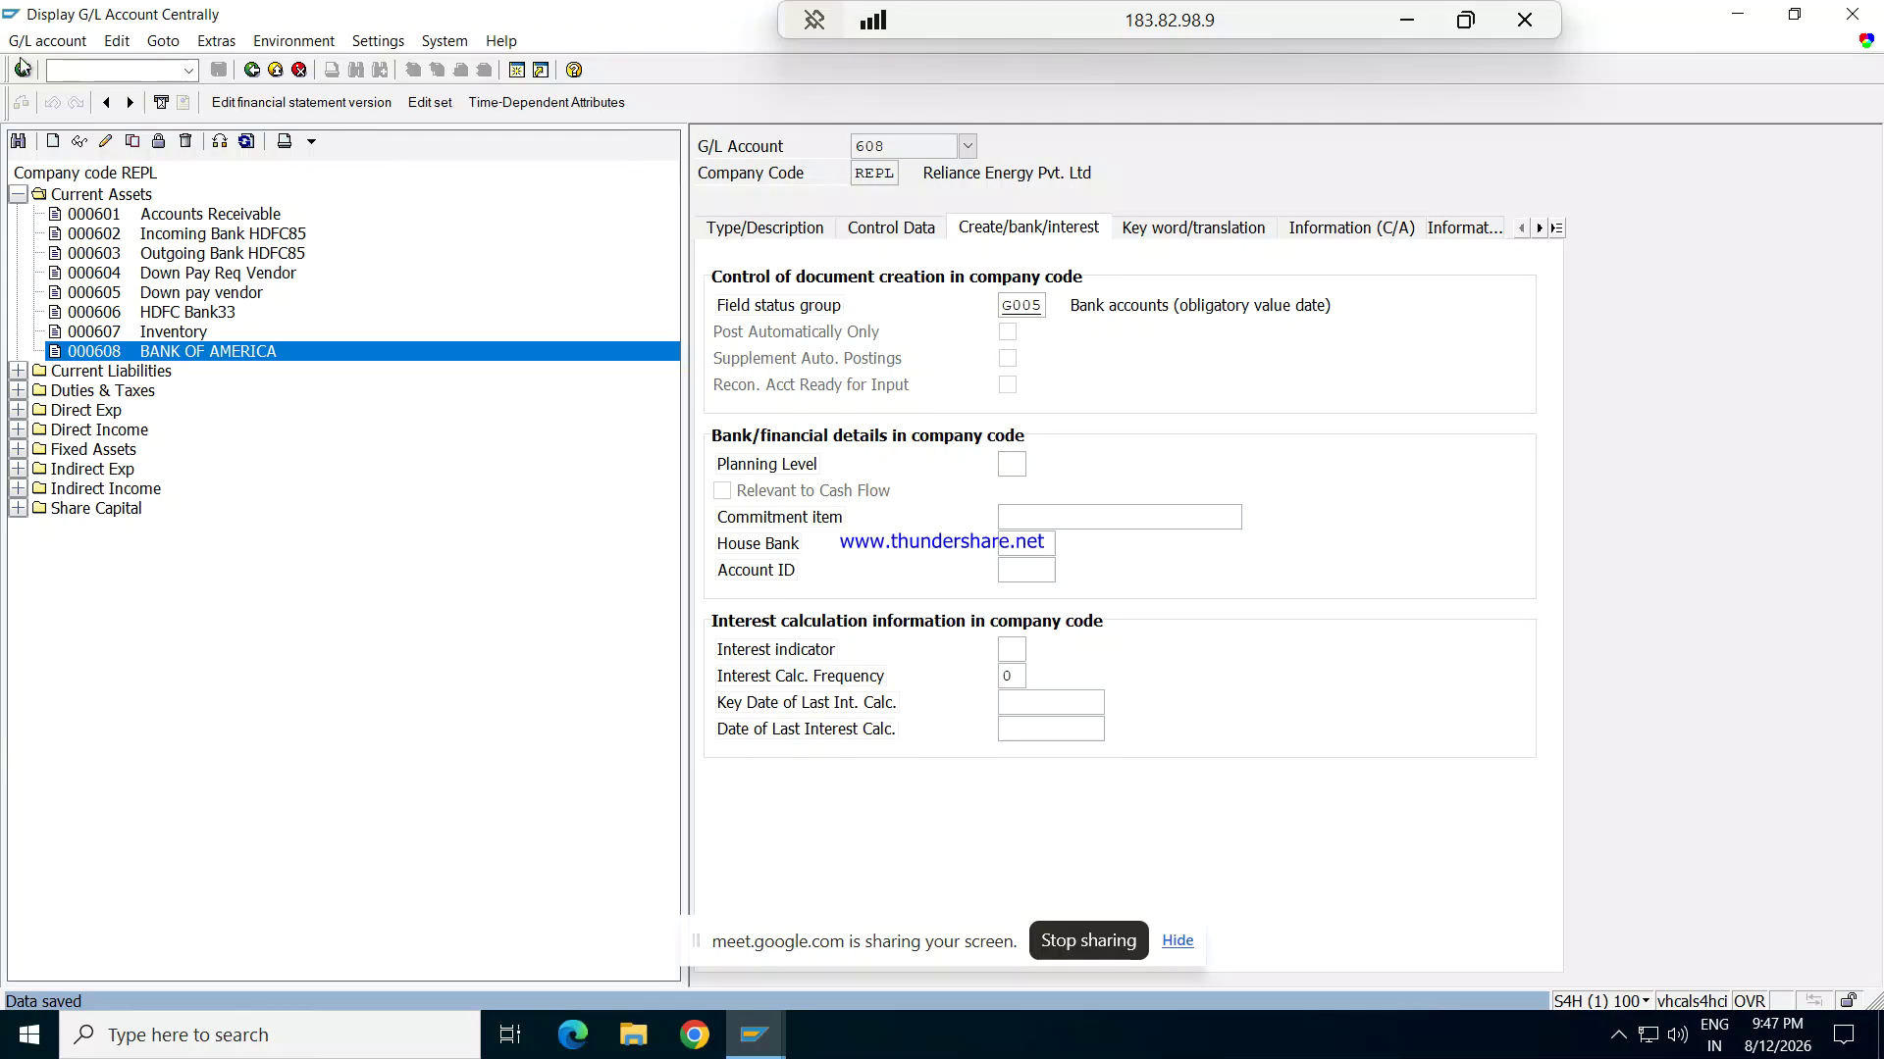
Step: Start an F-02 posting for REPL with document date 12.08.2026 and currency USD
{"action": "left_click", "coordinate": [83, 71]}
{"action": "type", "text": "/NF-02"}
{"action": "key", "text": "Return"}
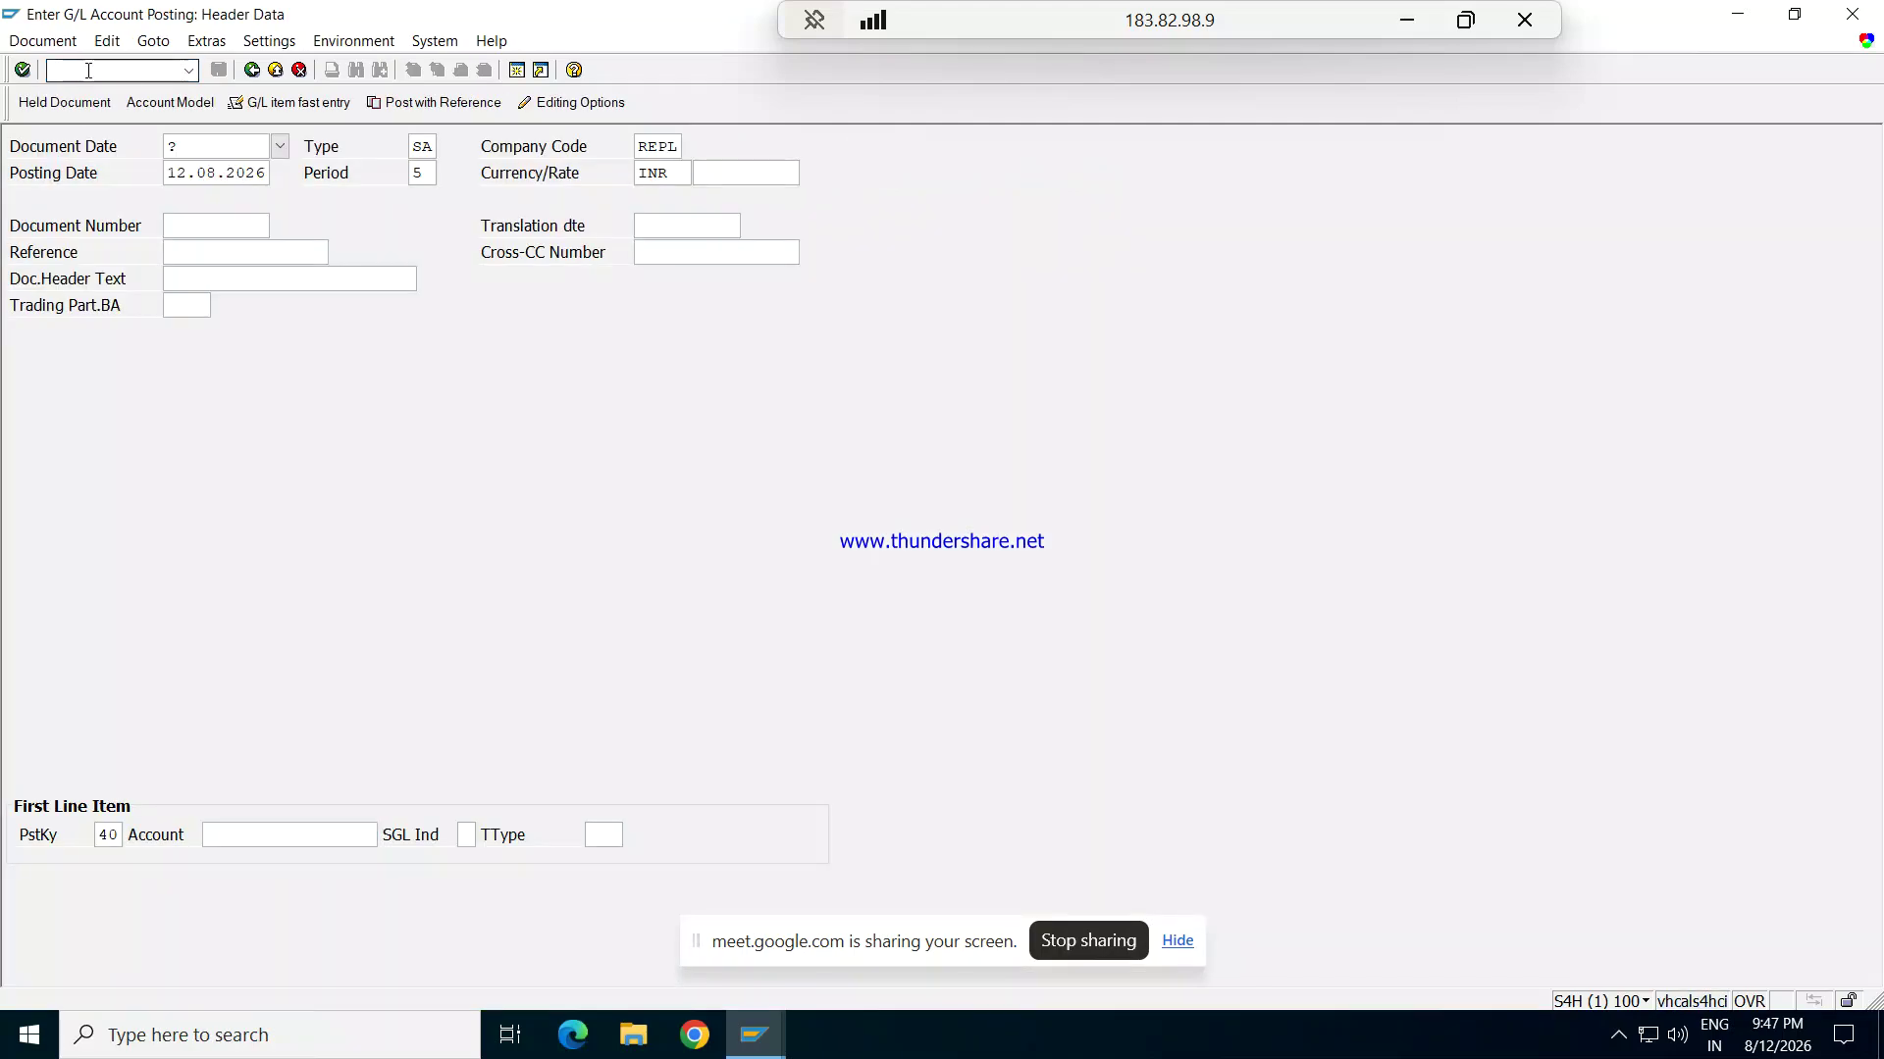
{"action": "left_click", "coordinate": [206, 146]}
{"action": "key", "text": "BackSpace"}
{"action": "type", "text": "12.08.2026"}
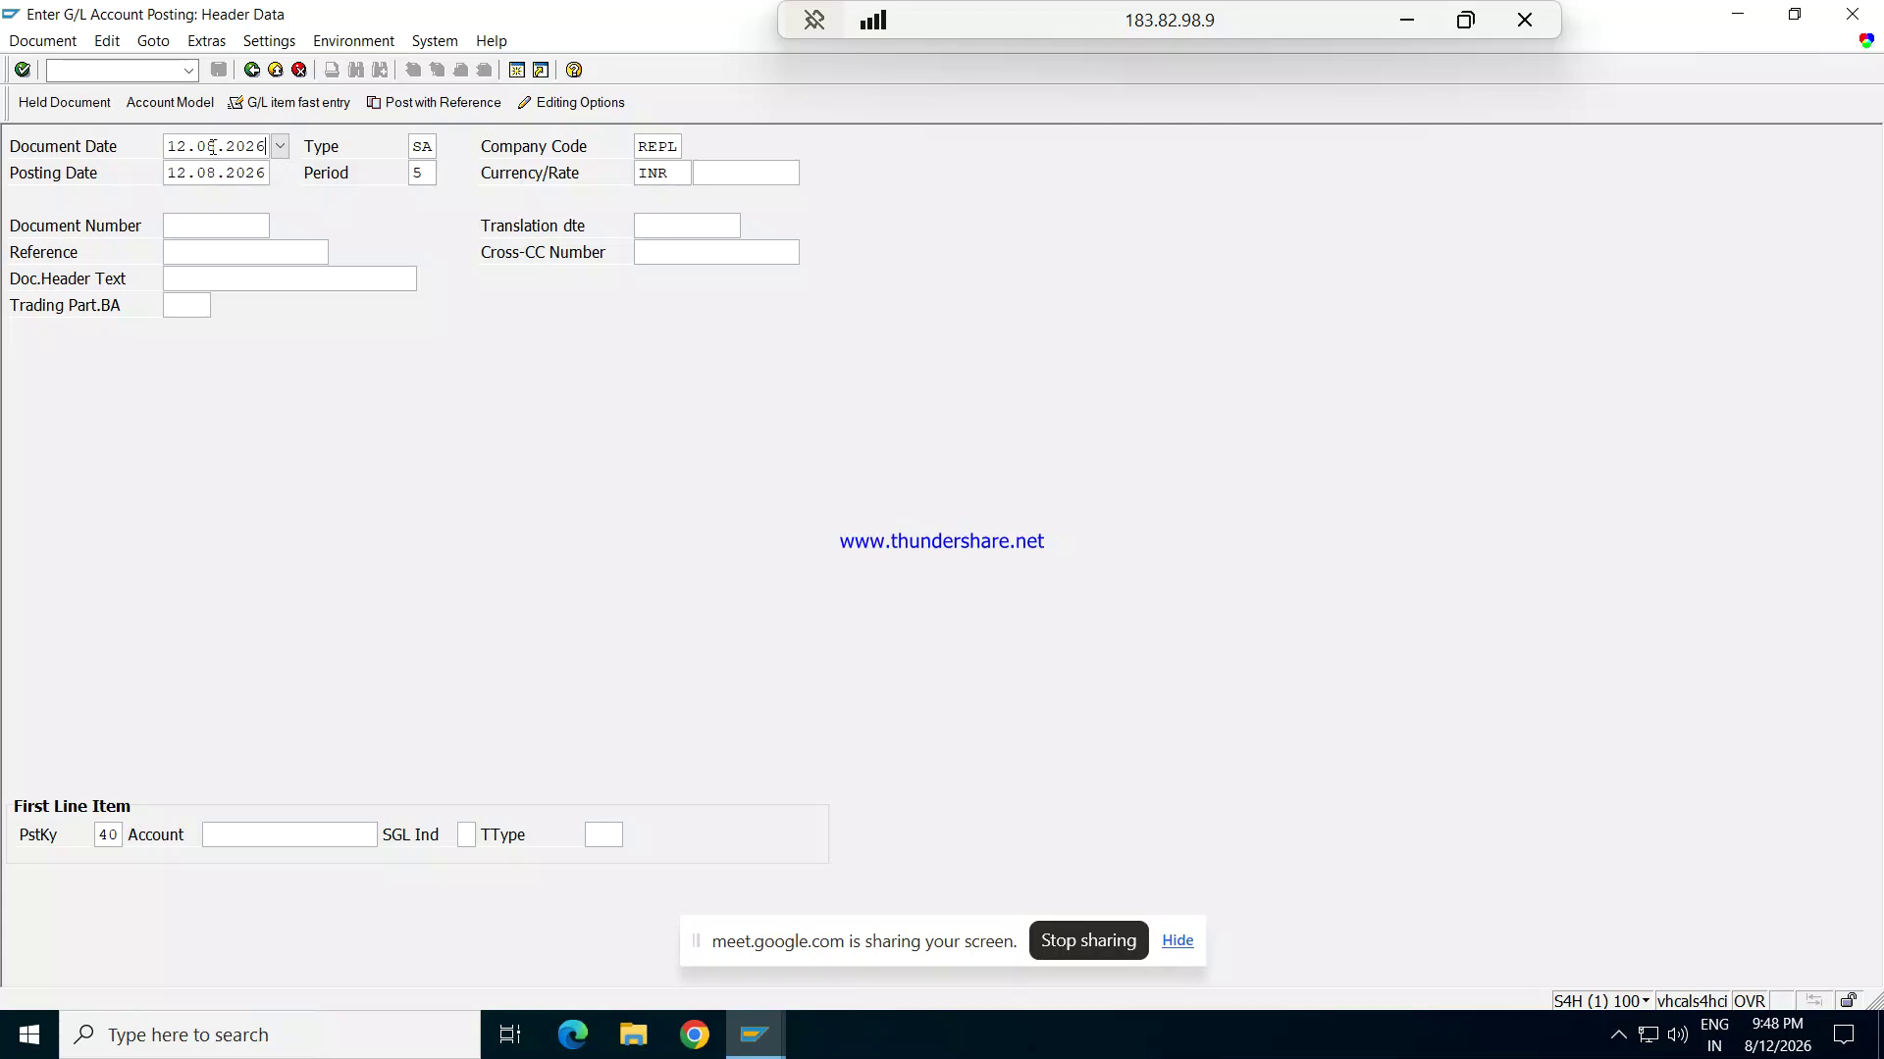
{"action": "key", "text": "Tab"}
{"action": "key", "text": "Tab"}
{"action": "key", "text": "Tab"}
{"action": "key", "text": "Tab"}
{"action": "key", "text": "Tab"}
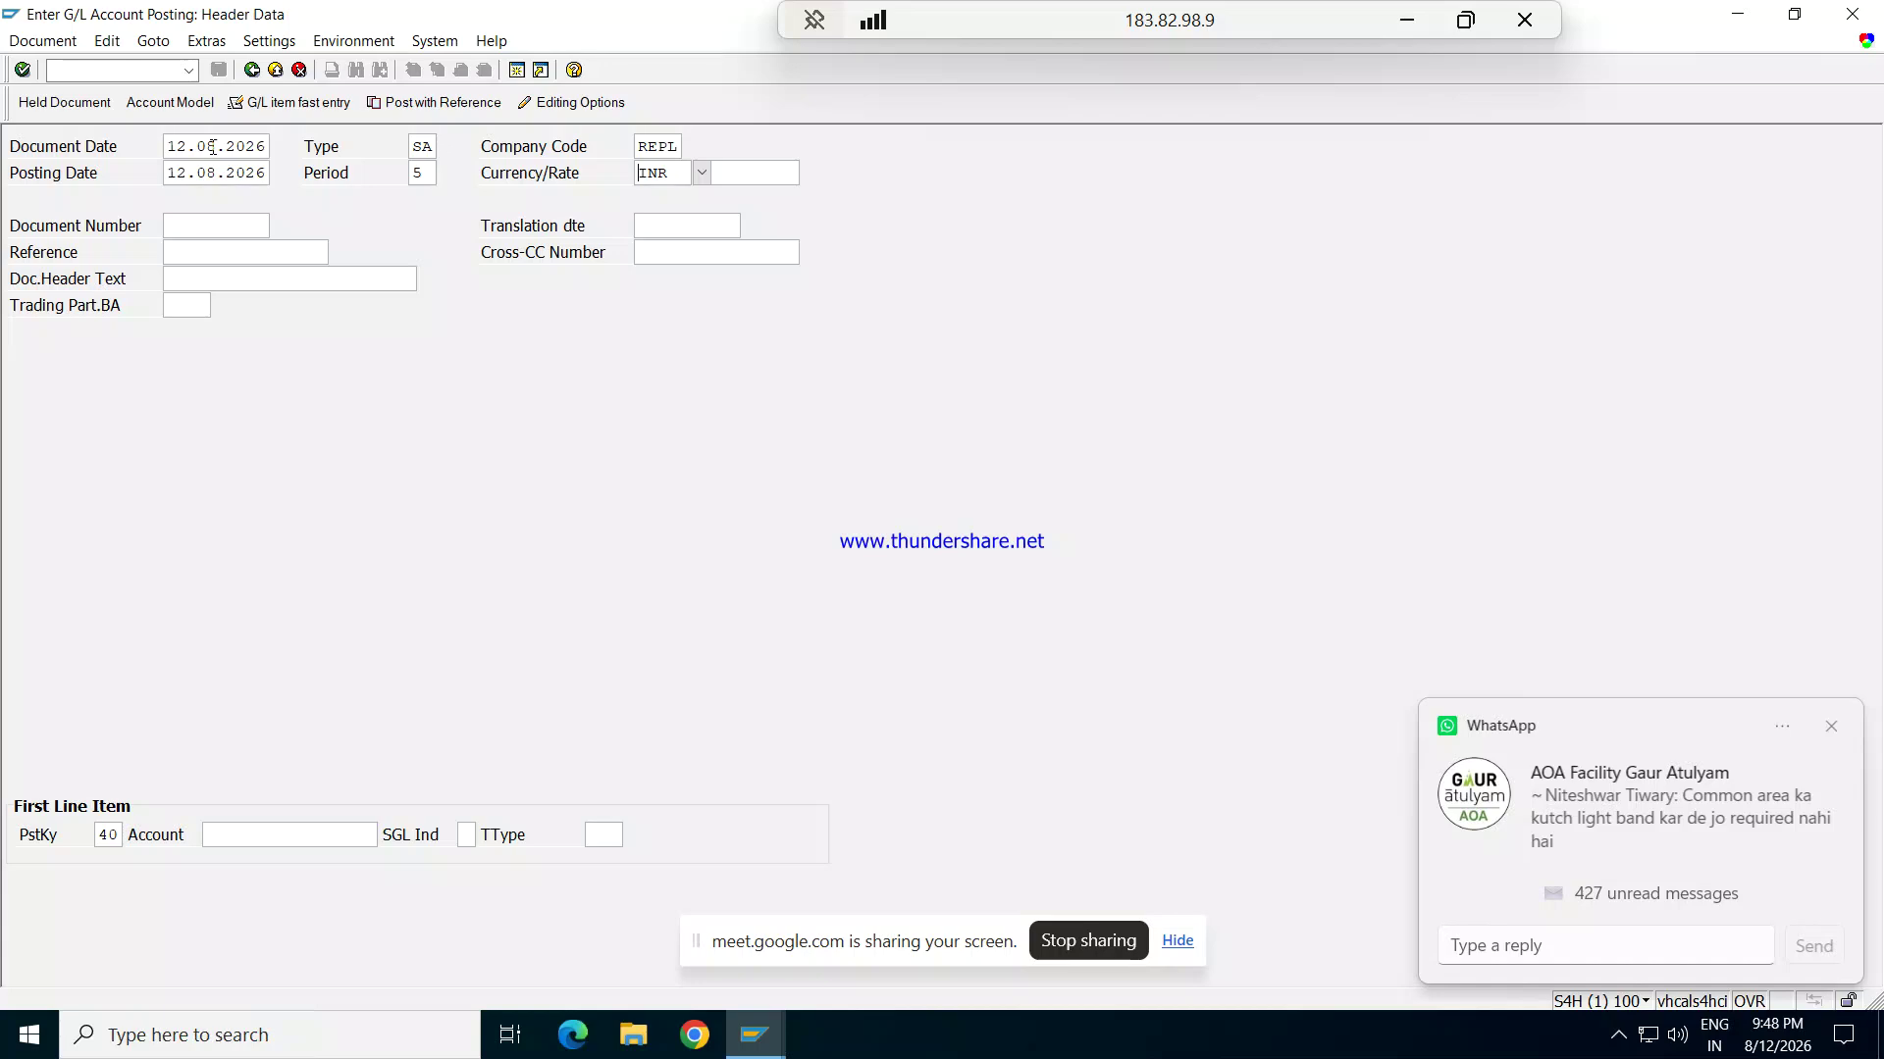
{"action": "key", "text": "Delete"}
{"action": "key", "text": "Delete"}
{"action": "key", "text": "Delete"}
{"action": "type", "text": "USD"}
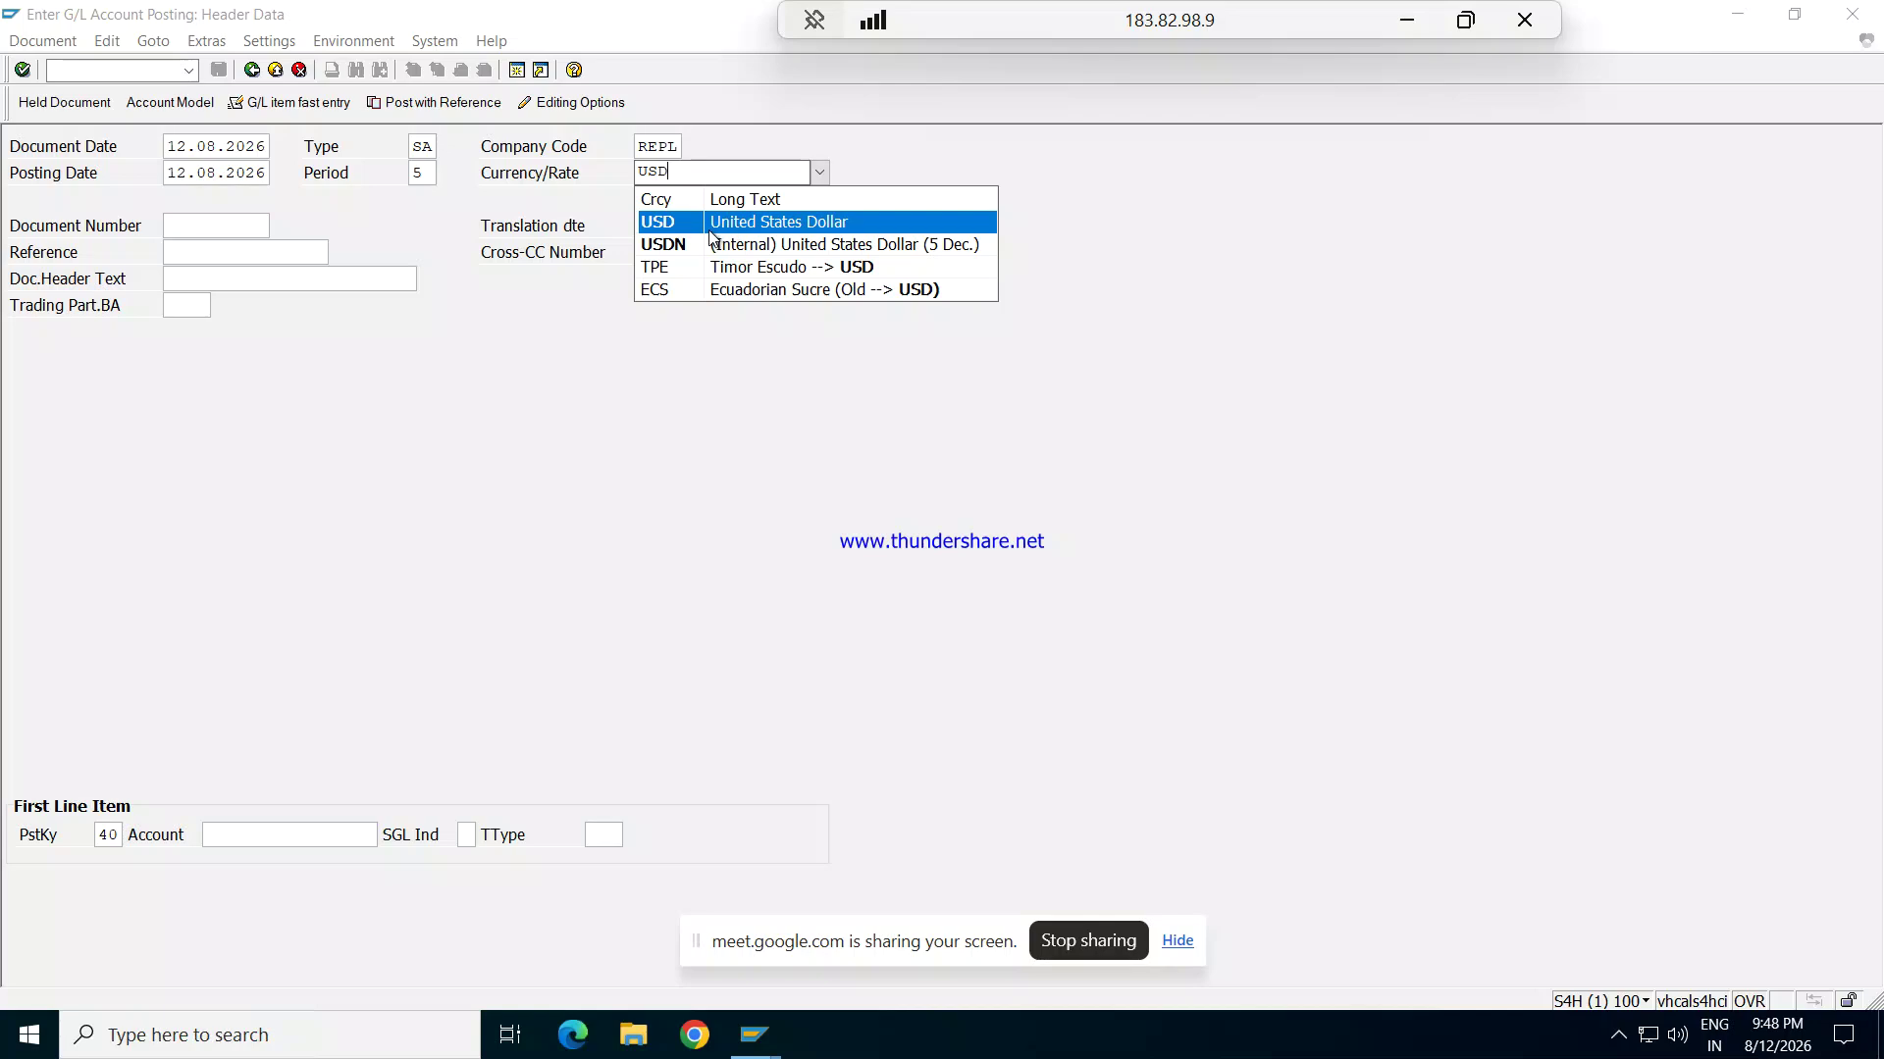
{"action": "left_click", "coordinate": [713, 226]}
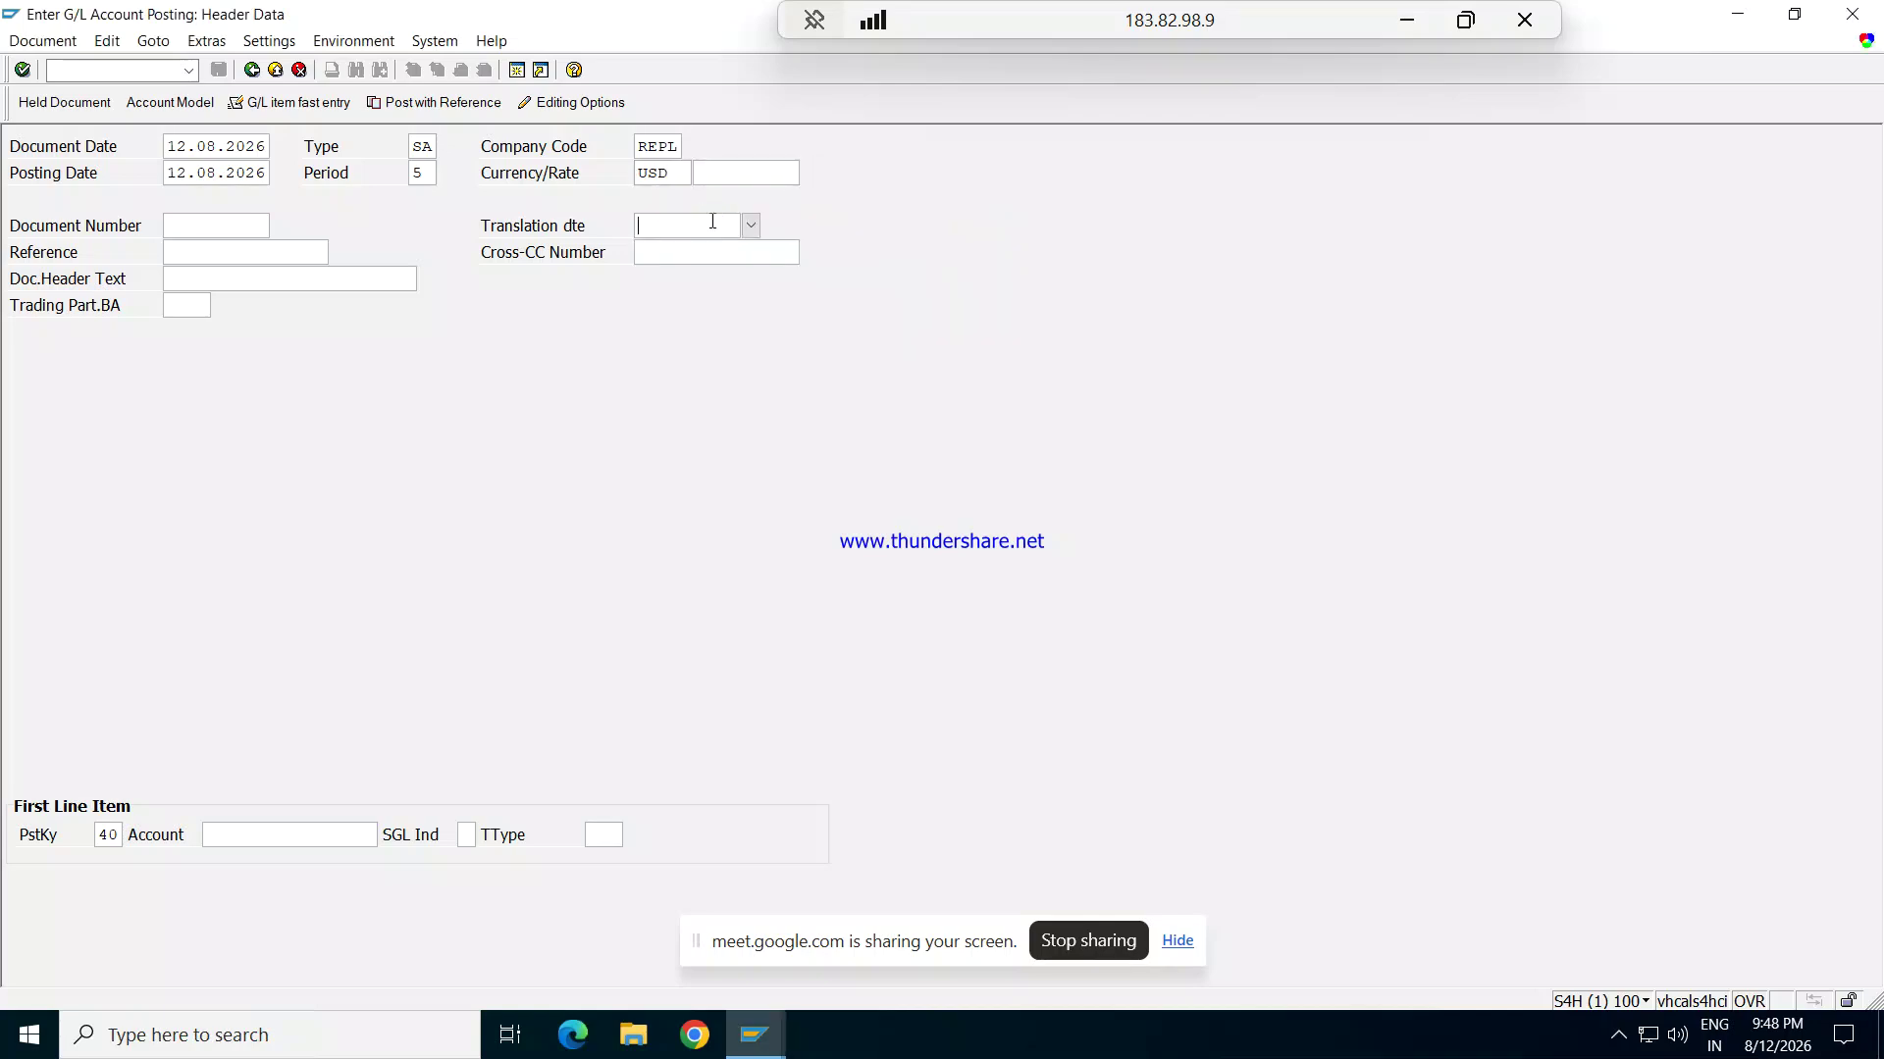
{"action": "key", "text": "Tab"}
{"action": "key", "text": "Tab"}
{"action": "key", "text": "Tab"}
{"action": "key", "text": "Tab"}
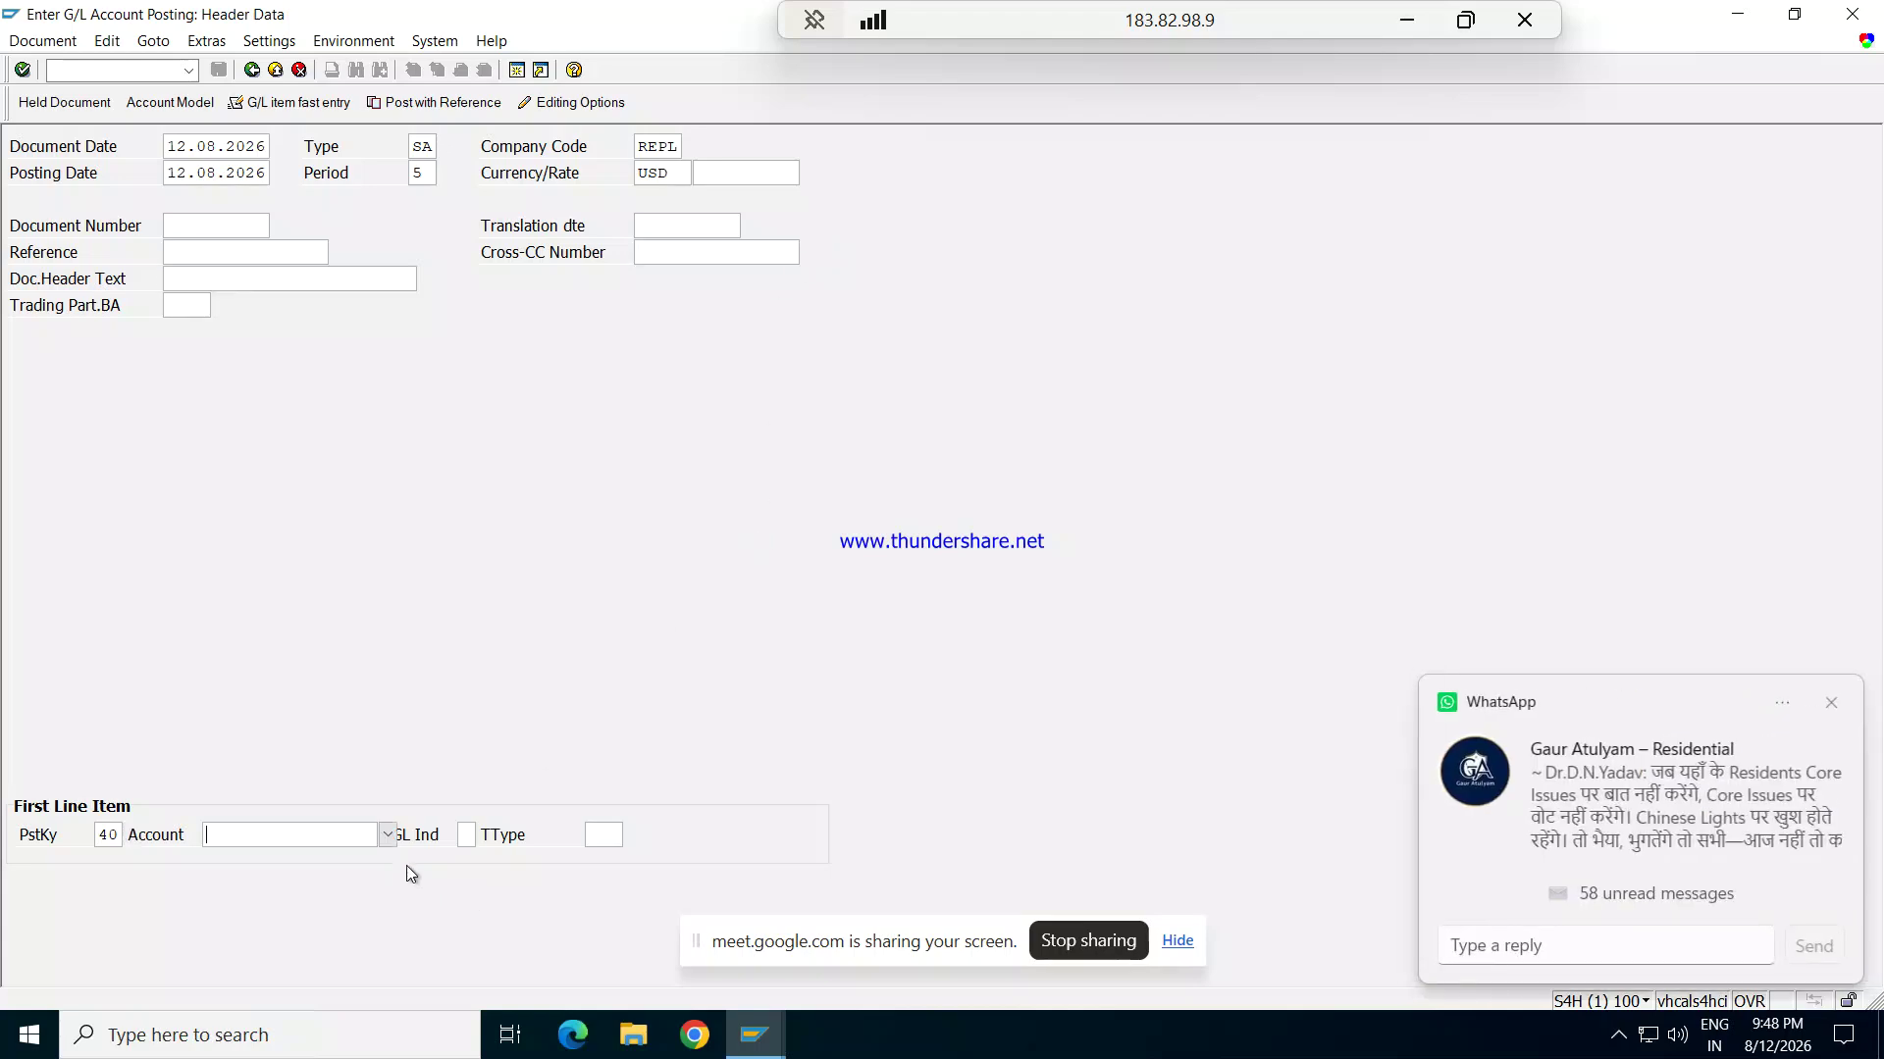
Step: Choose G/L account 1201 Rent Exp for the first line item
{"action": "left_click", "coordinate": [388, 837]}
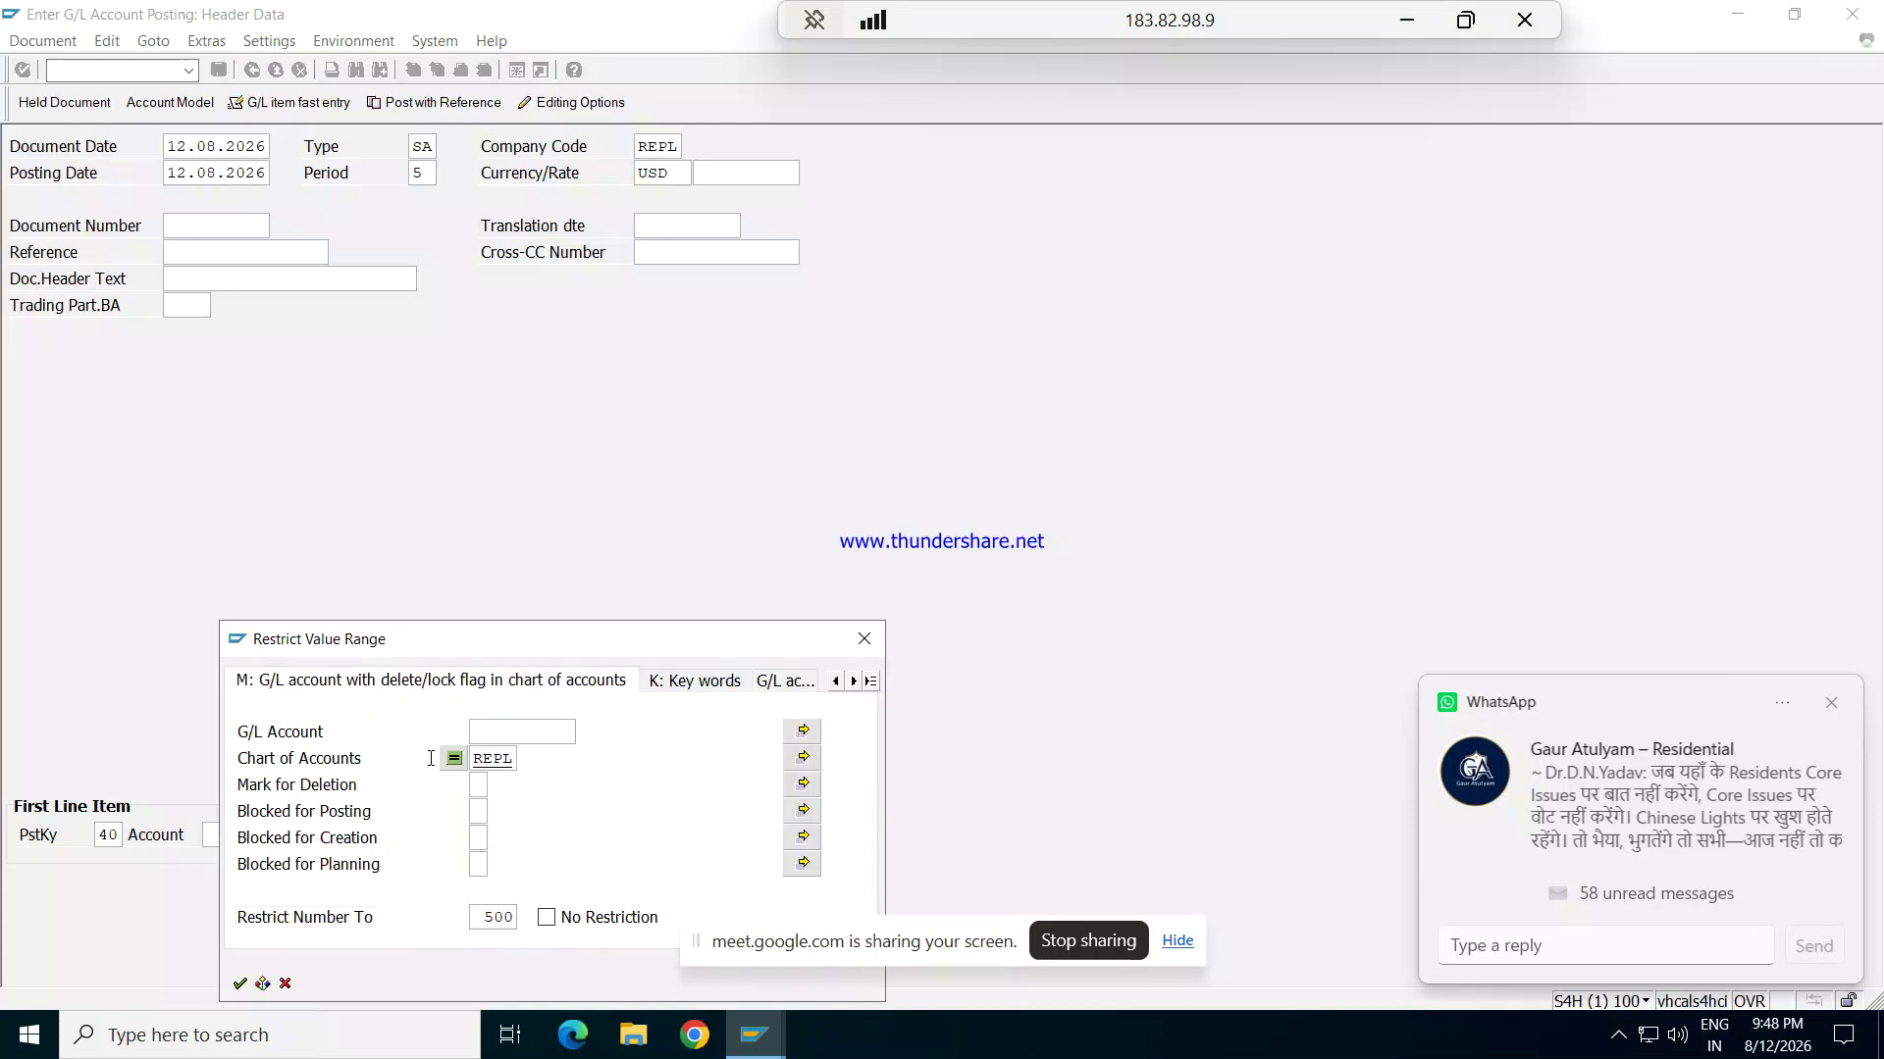
{"action": "key", "text": "Return"}
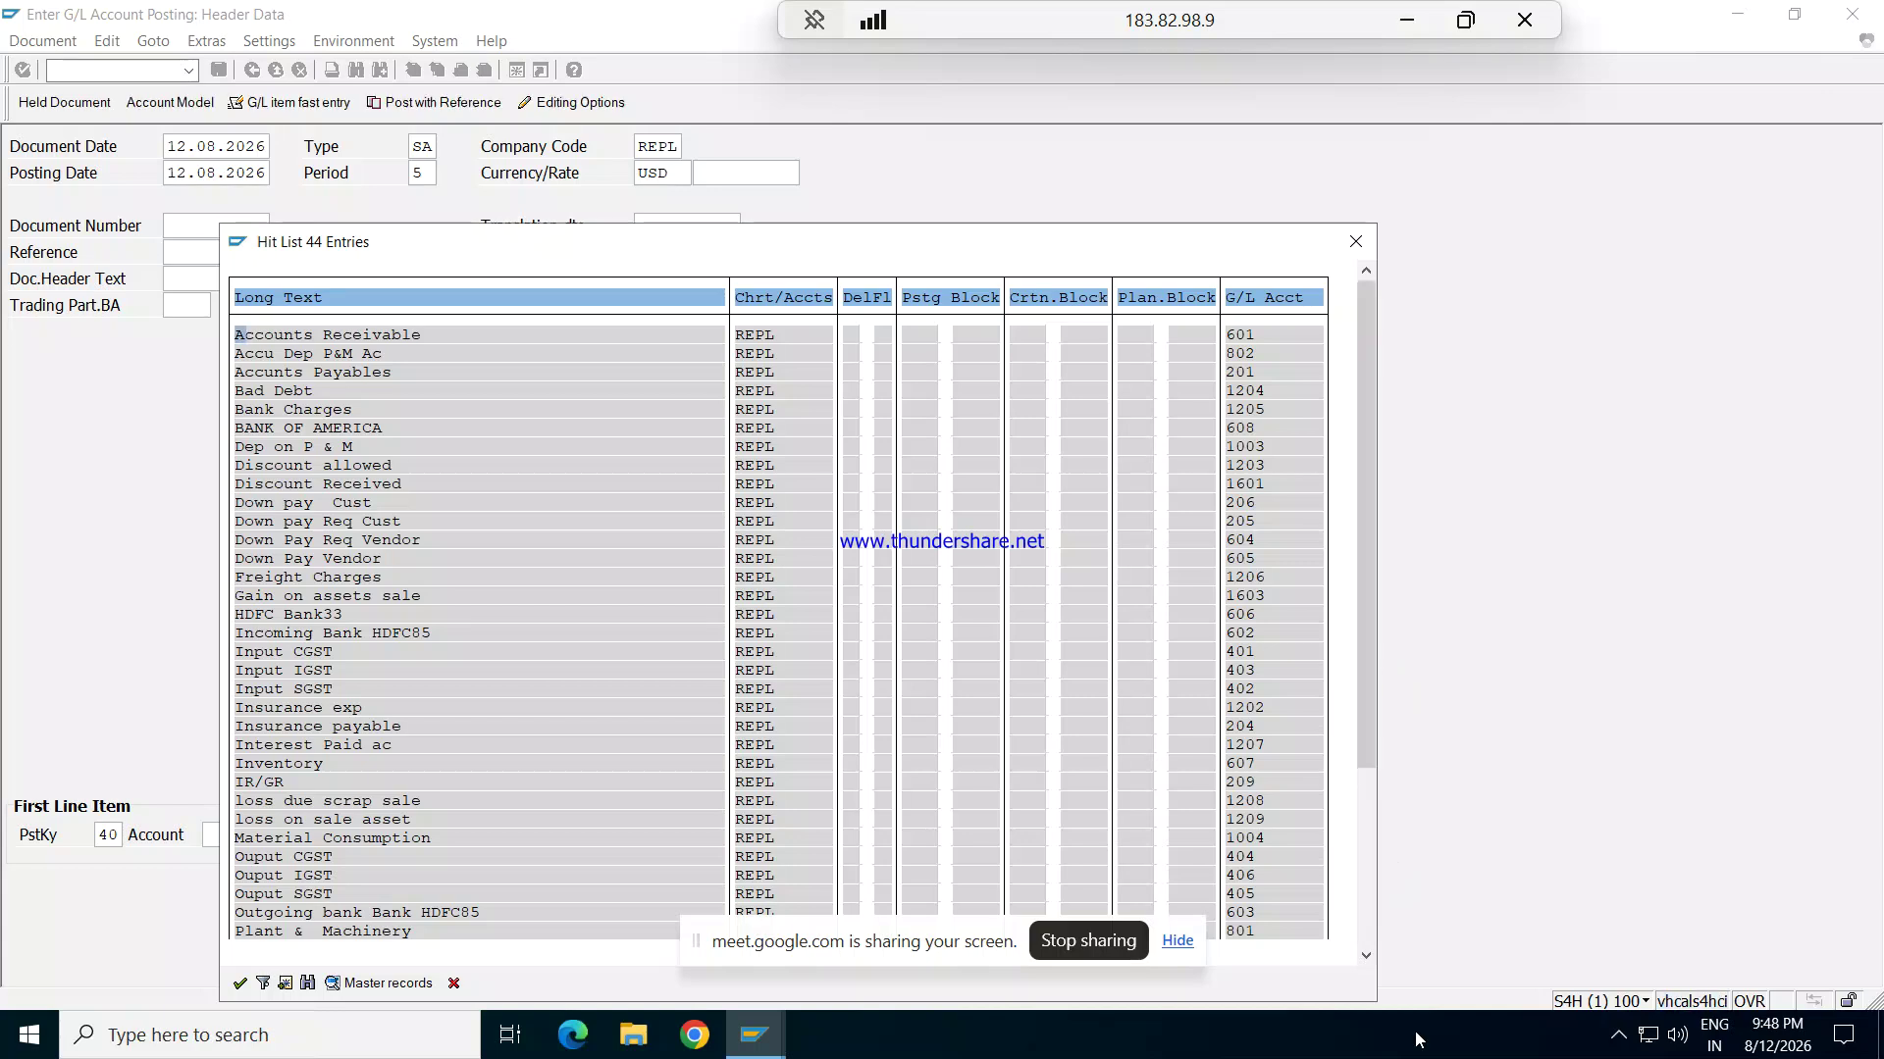
{"action": "left_click_drag", "start_coordinate": [1363, 734], "coordinate": [1350, 922]}
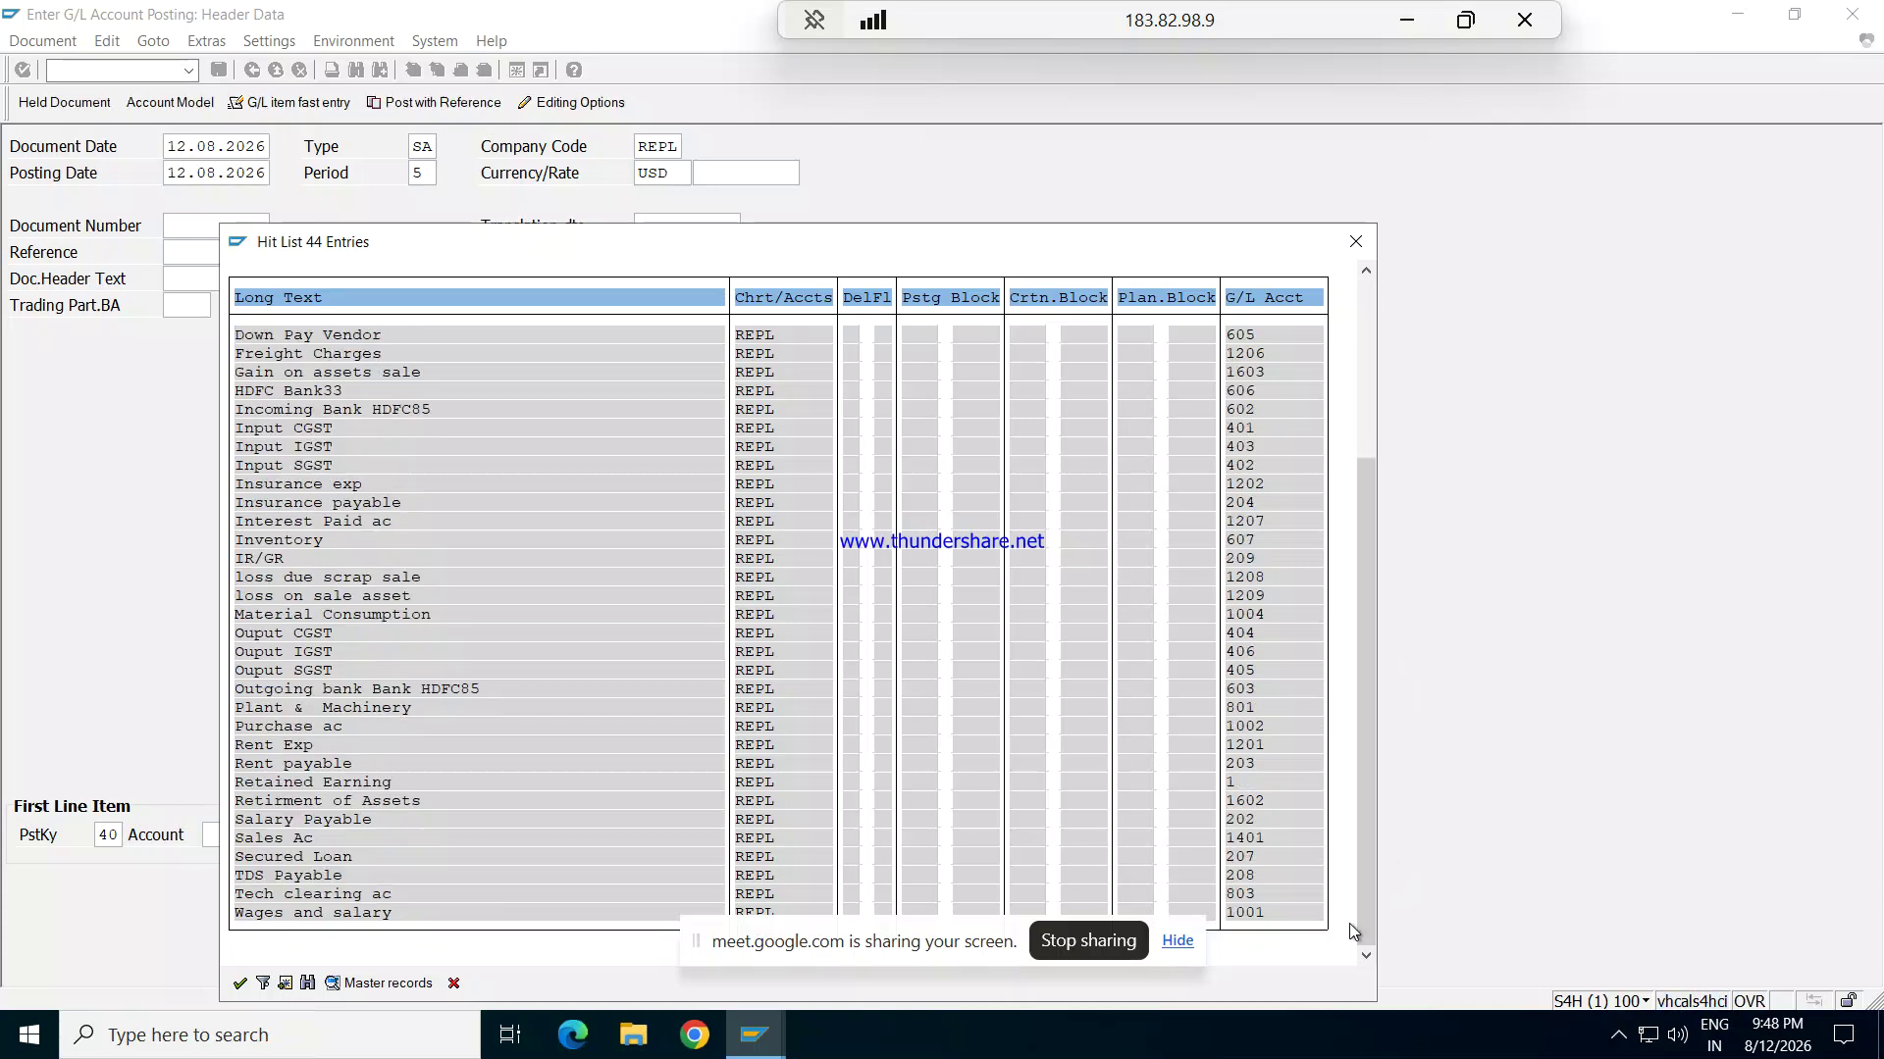
{"action": "double_click", "coordinate": [300, 751]}
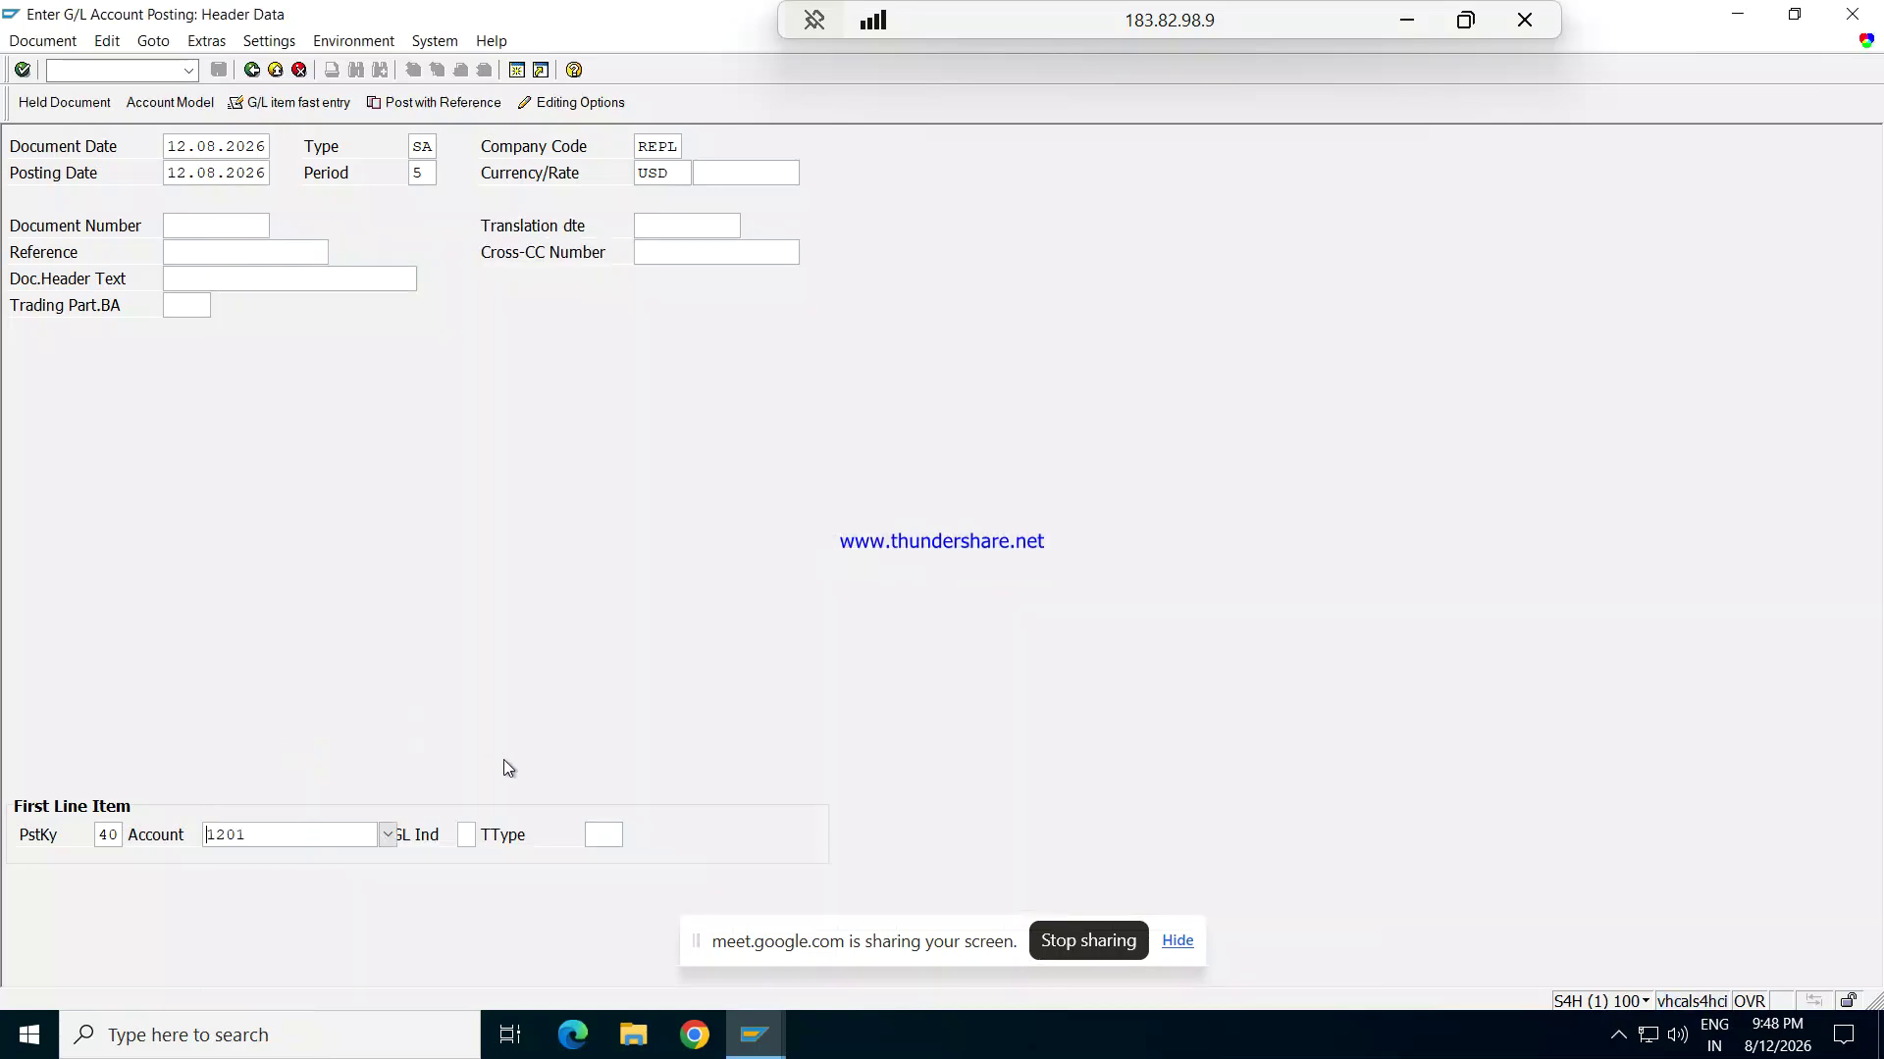
{"action": "key", "text": "Tab"}
{"action": "key", "text": "Return"}
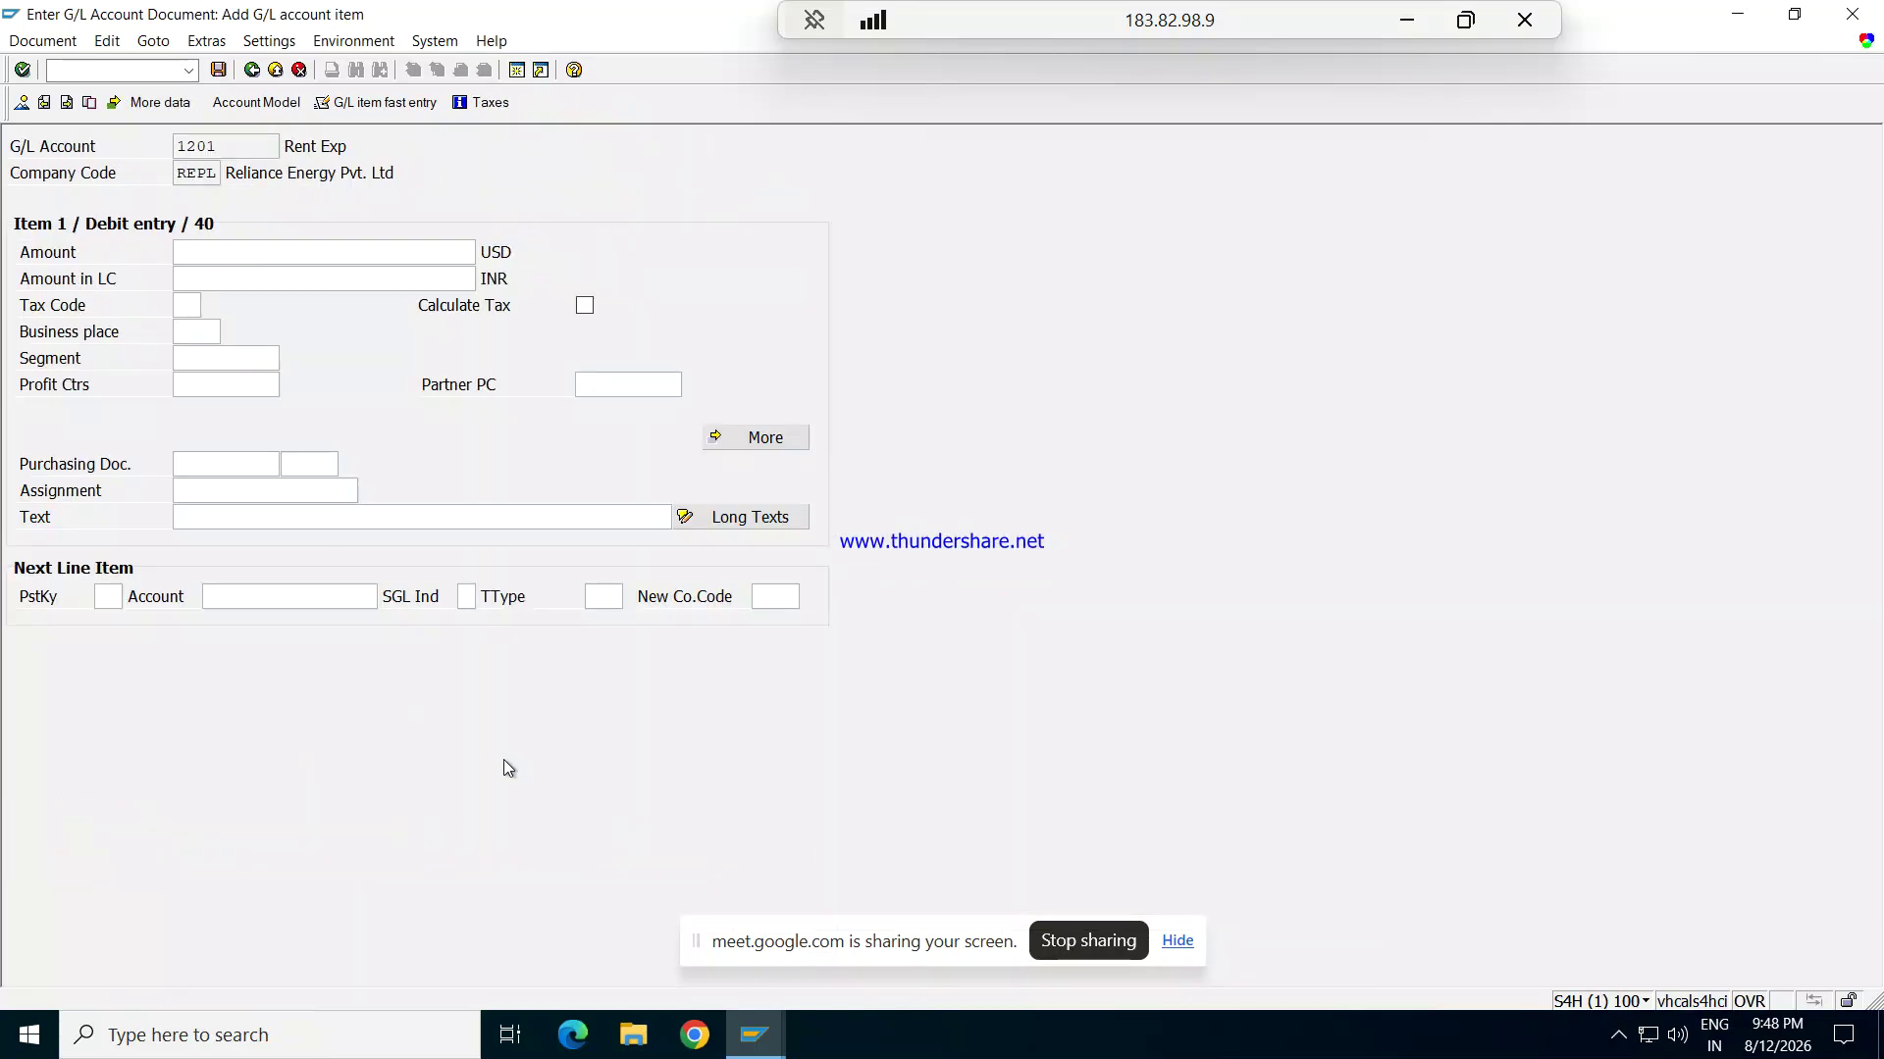
Step: Enter amount 10000 with the text 'Being payment made' on the Rent Exp line
{"action": "left_click", "coordinate": [262, 251]}
{"action": "type", "text": "10"}
{"action": "type", "text": "0"}
{"action": "key", "text": "Tab"}
{"action": "key", "text": "Tab"}
{"action": "key", "text": "Tab"}
{"action": "key", "text": "Tab"}
{"action": "key", "text": "Tab"}
{"action": "key", "text": "Tab"}
{"action": "key", "text": "Tab"}
{"action": "key", "text": "Tab"}
{"action": "key", "text": "Tab"}
{"action": "key", "text": "Tab"}
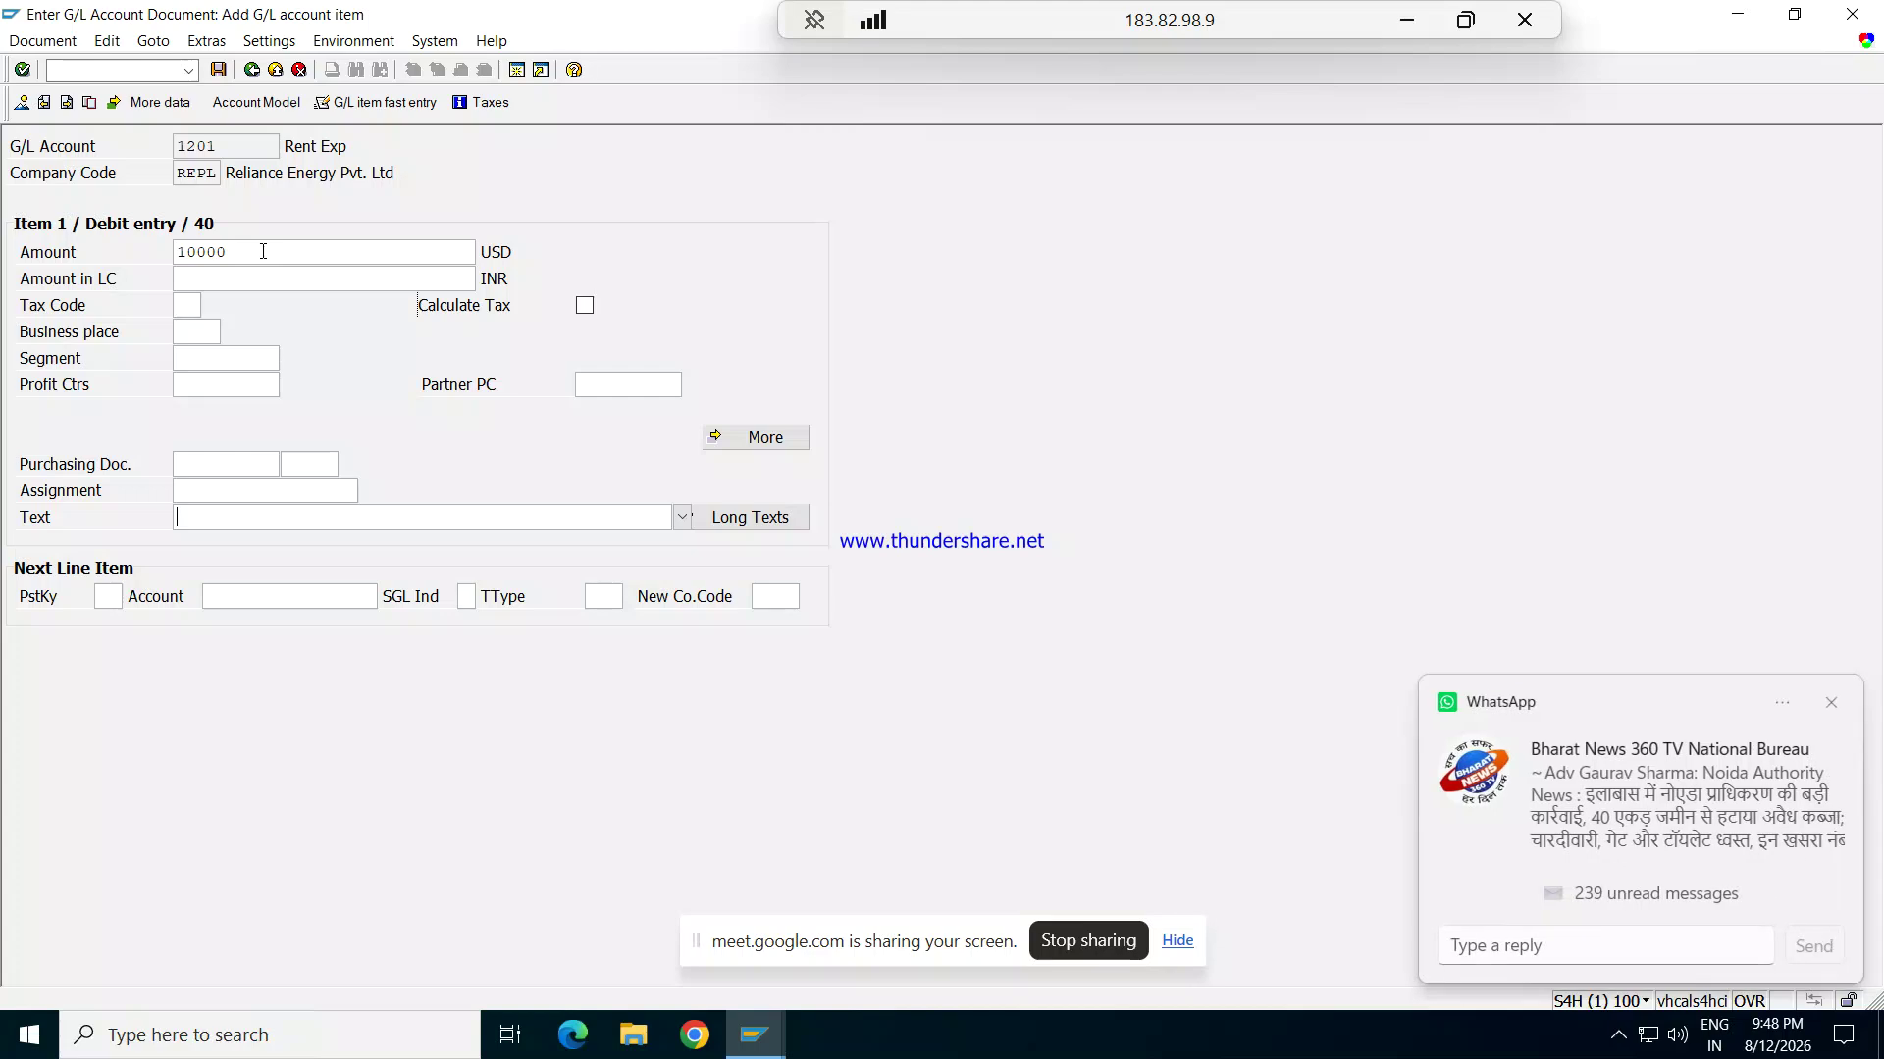
{"action": "type", "text": "bEING"}
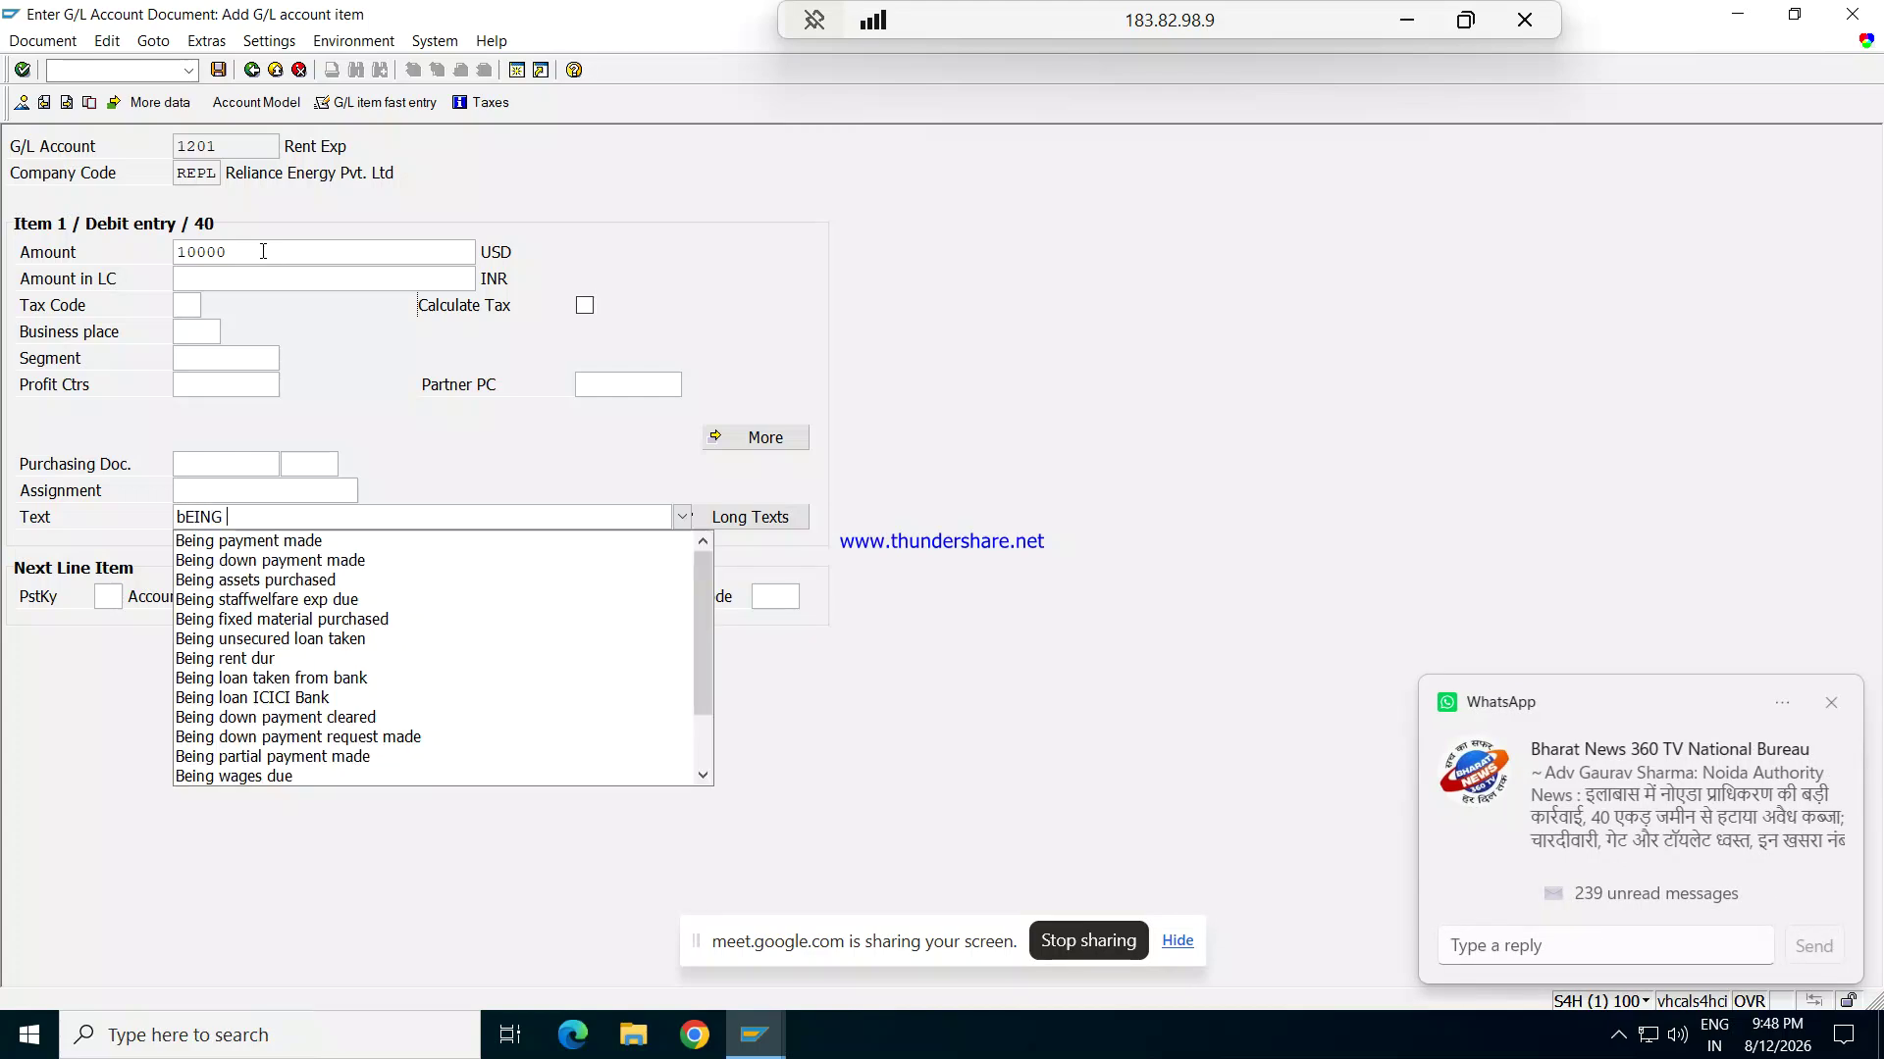
{"action": "key", "text": "Down"}
{"action": "key", "text": "Return"}
{"action": "key", "text": "Return"}
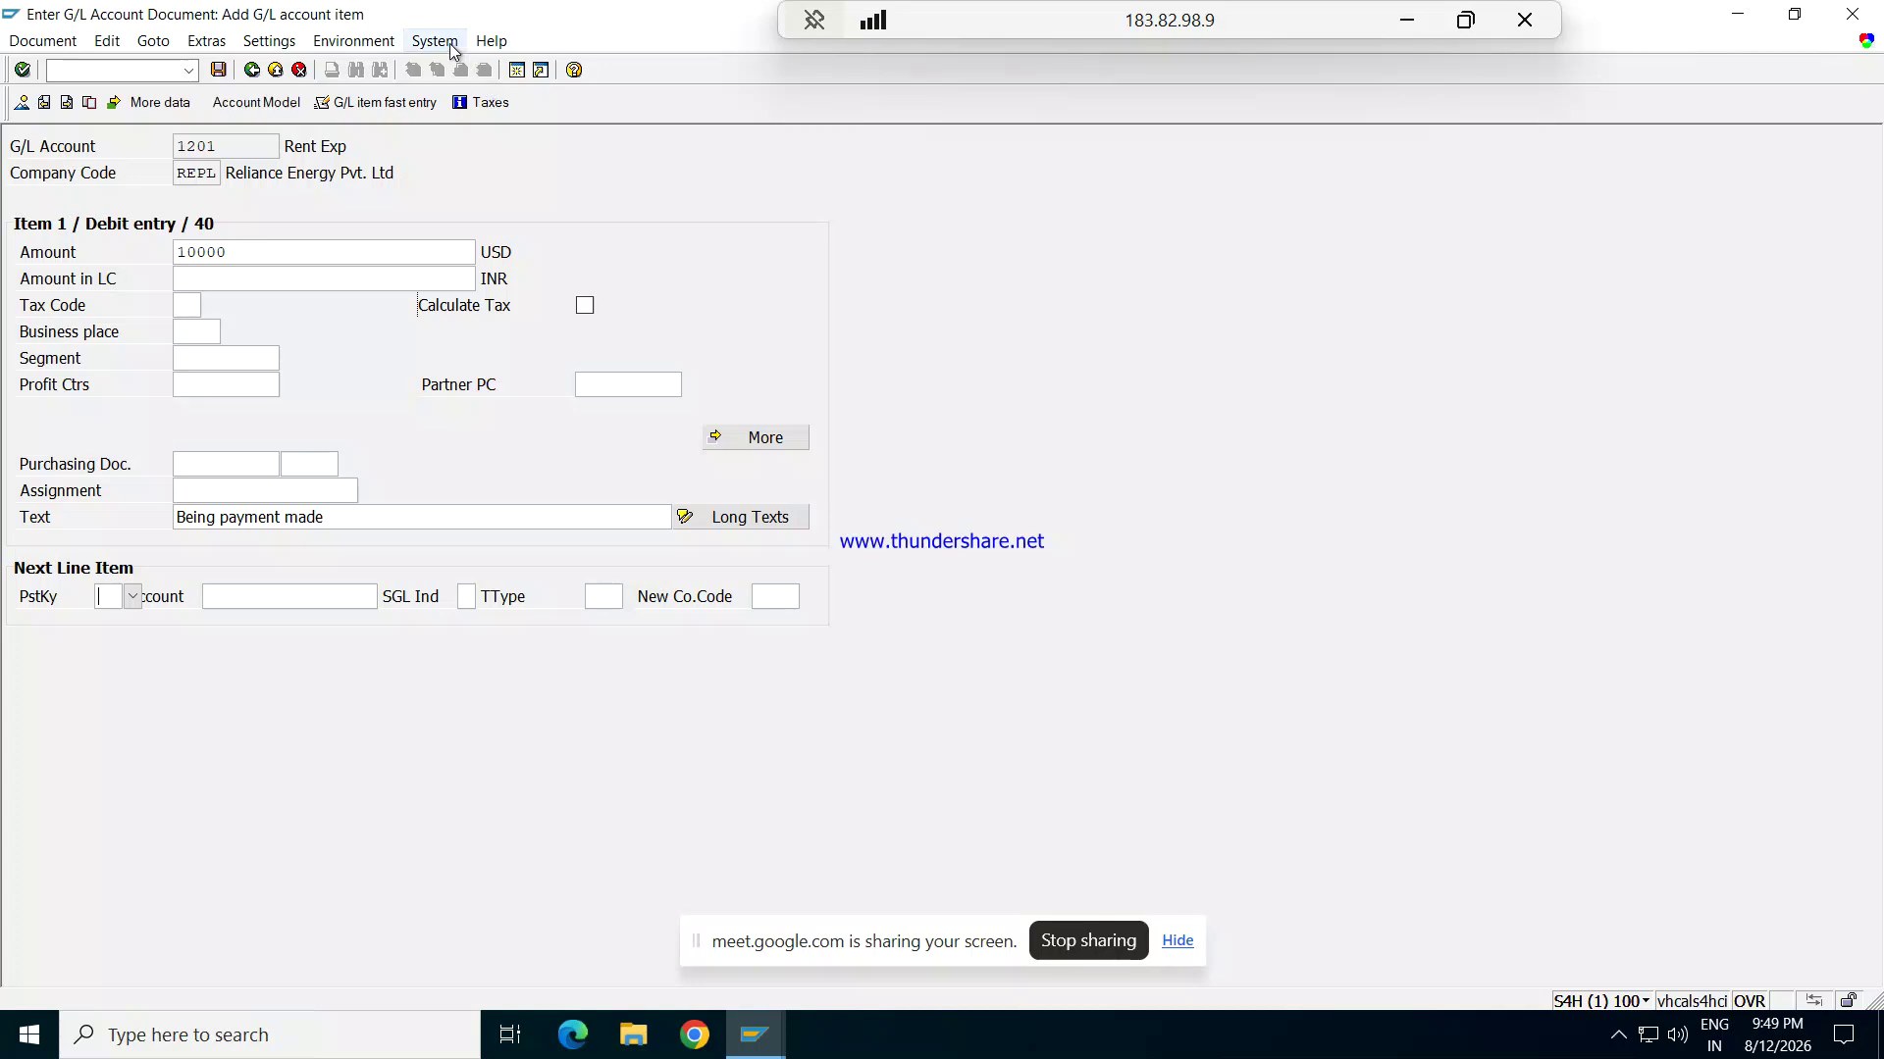
{"action": "left_click", "coordinate": [434, 41]}
{"action": "left_click", "coordinate": [500, 67]}
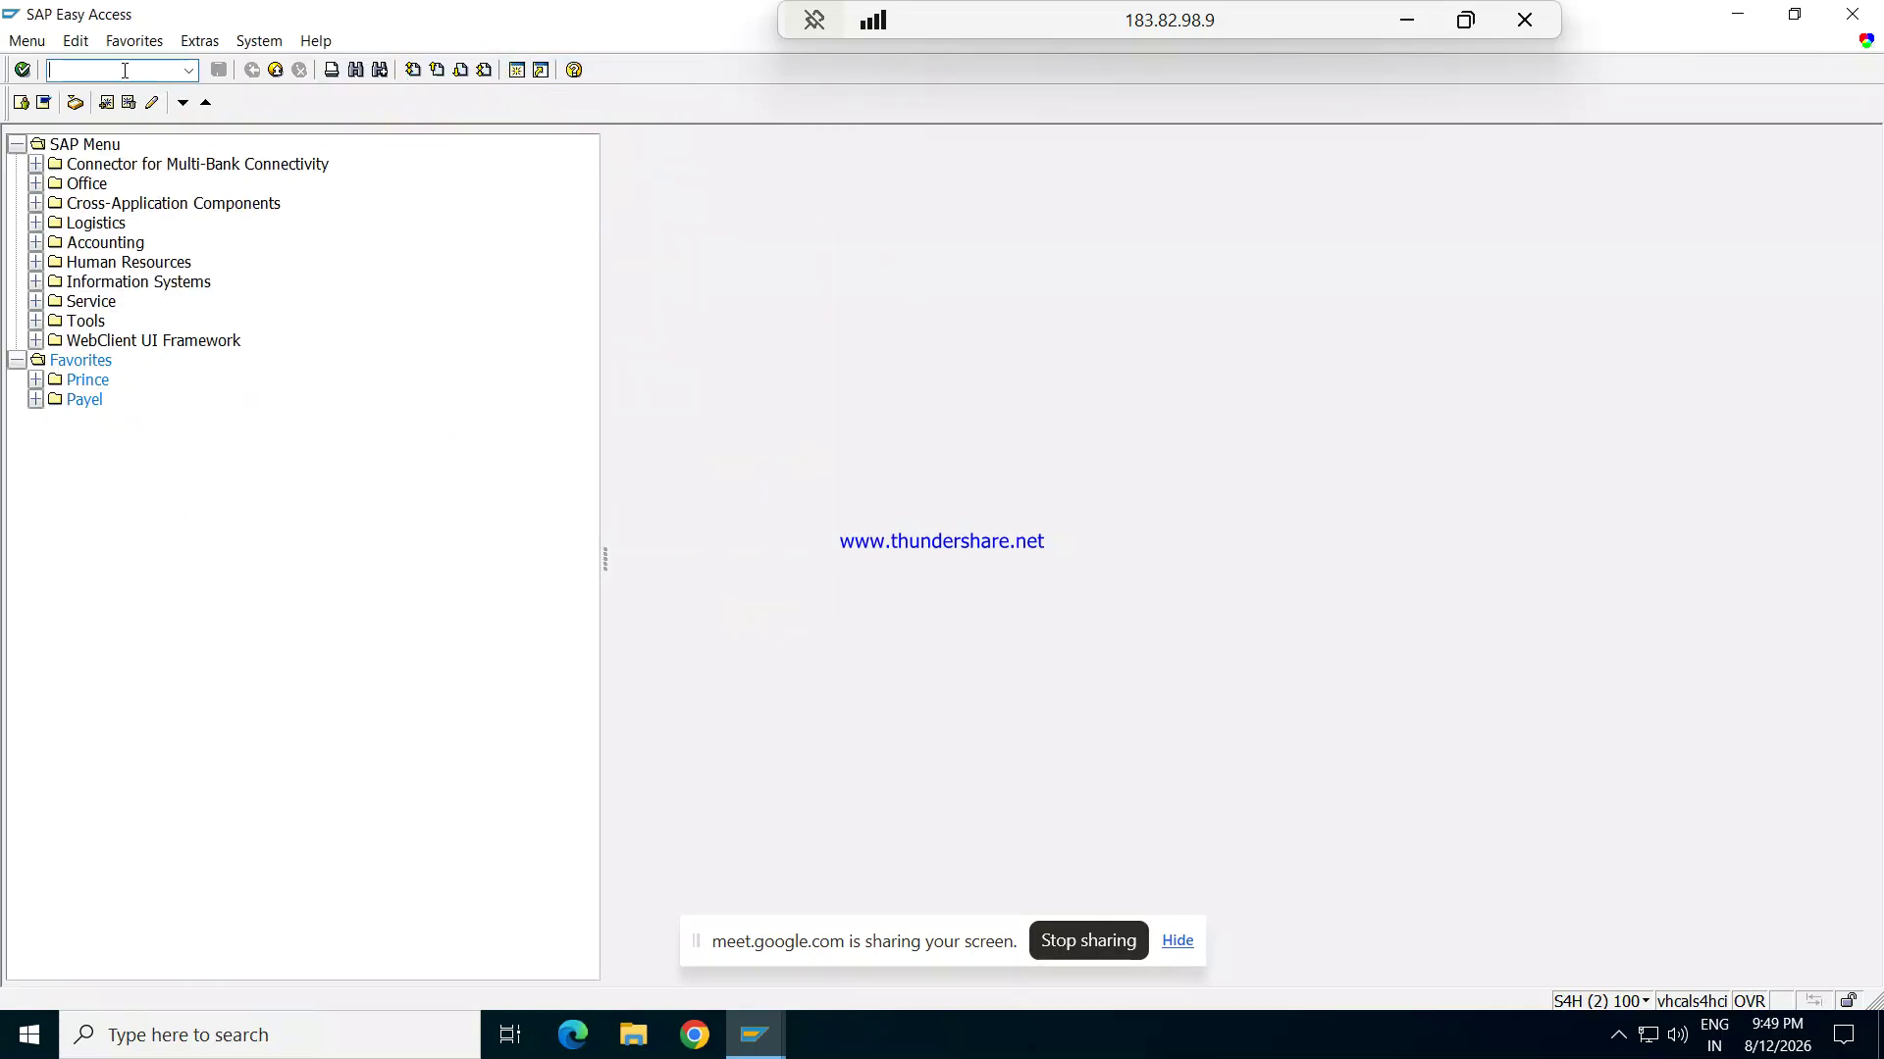
{"action": "type", "text": "FS00"}
{"action": "key", "text": "Return"}
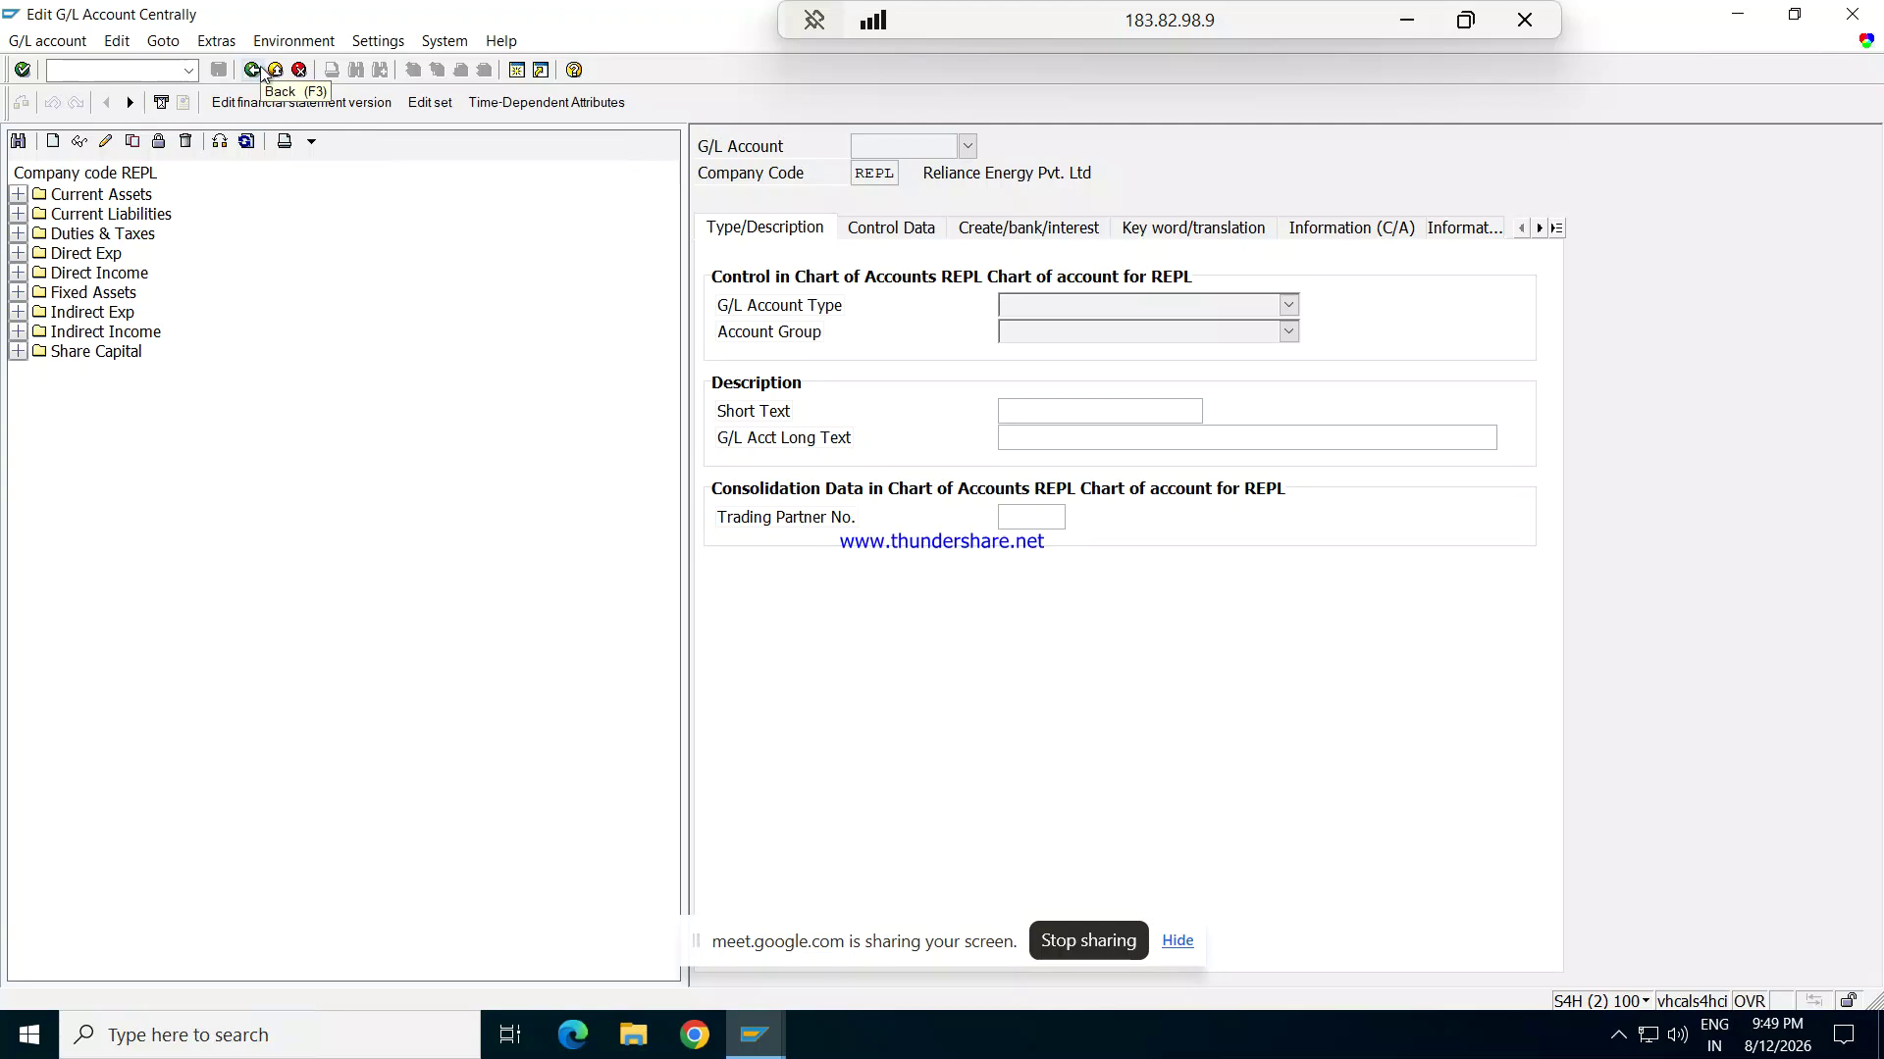
{"action": "left_click", "coordinate": [275, 69]}
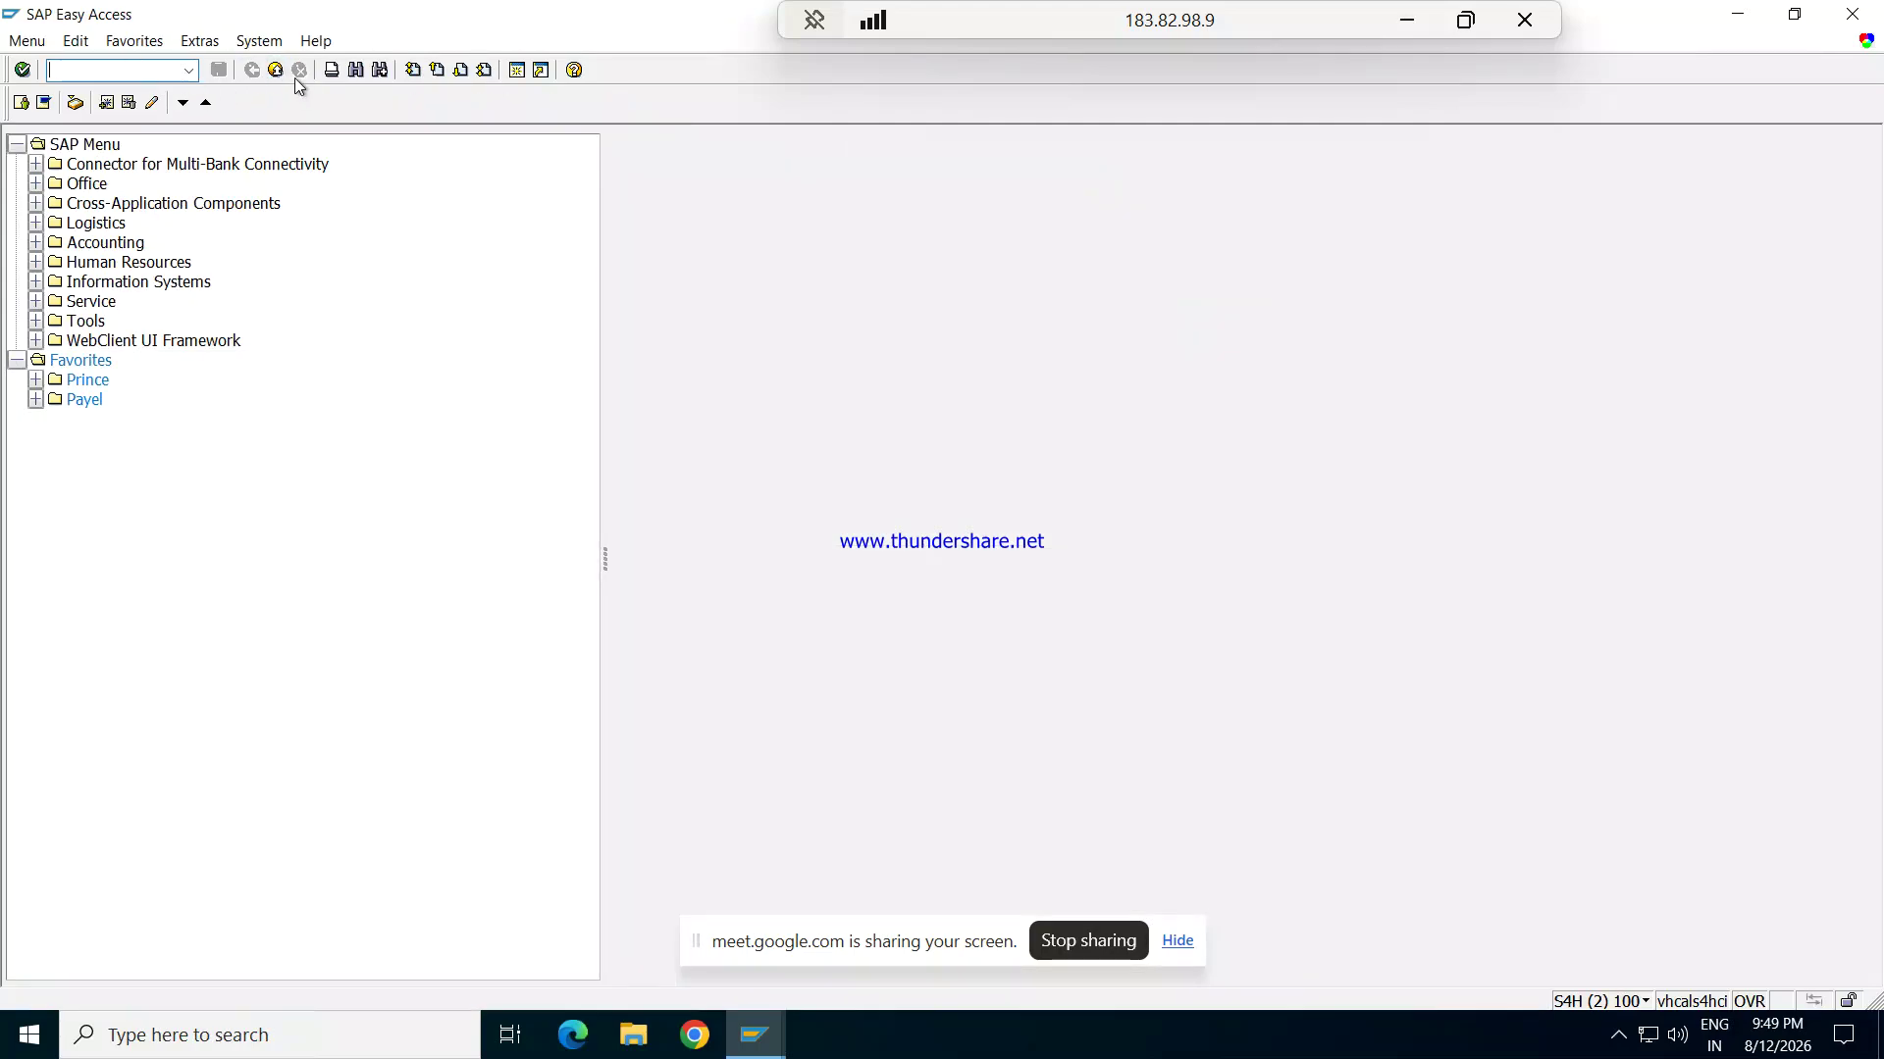
{"action": "key", "text": "alt+Tab"}
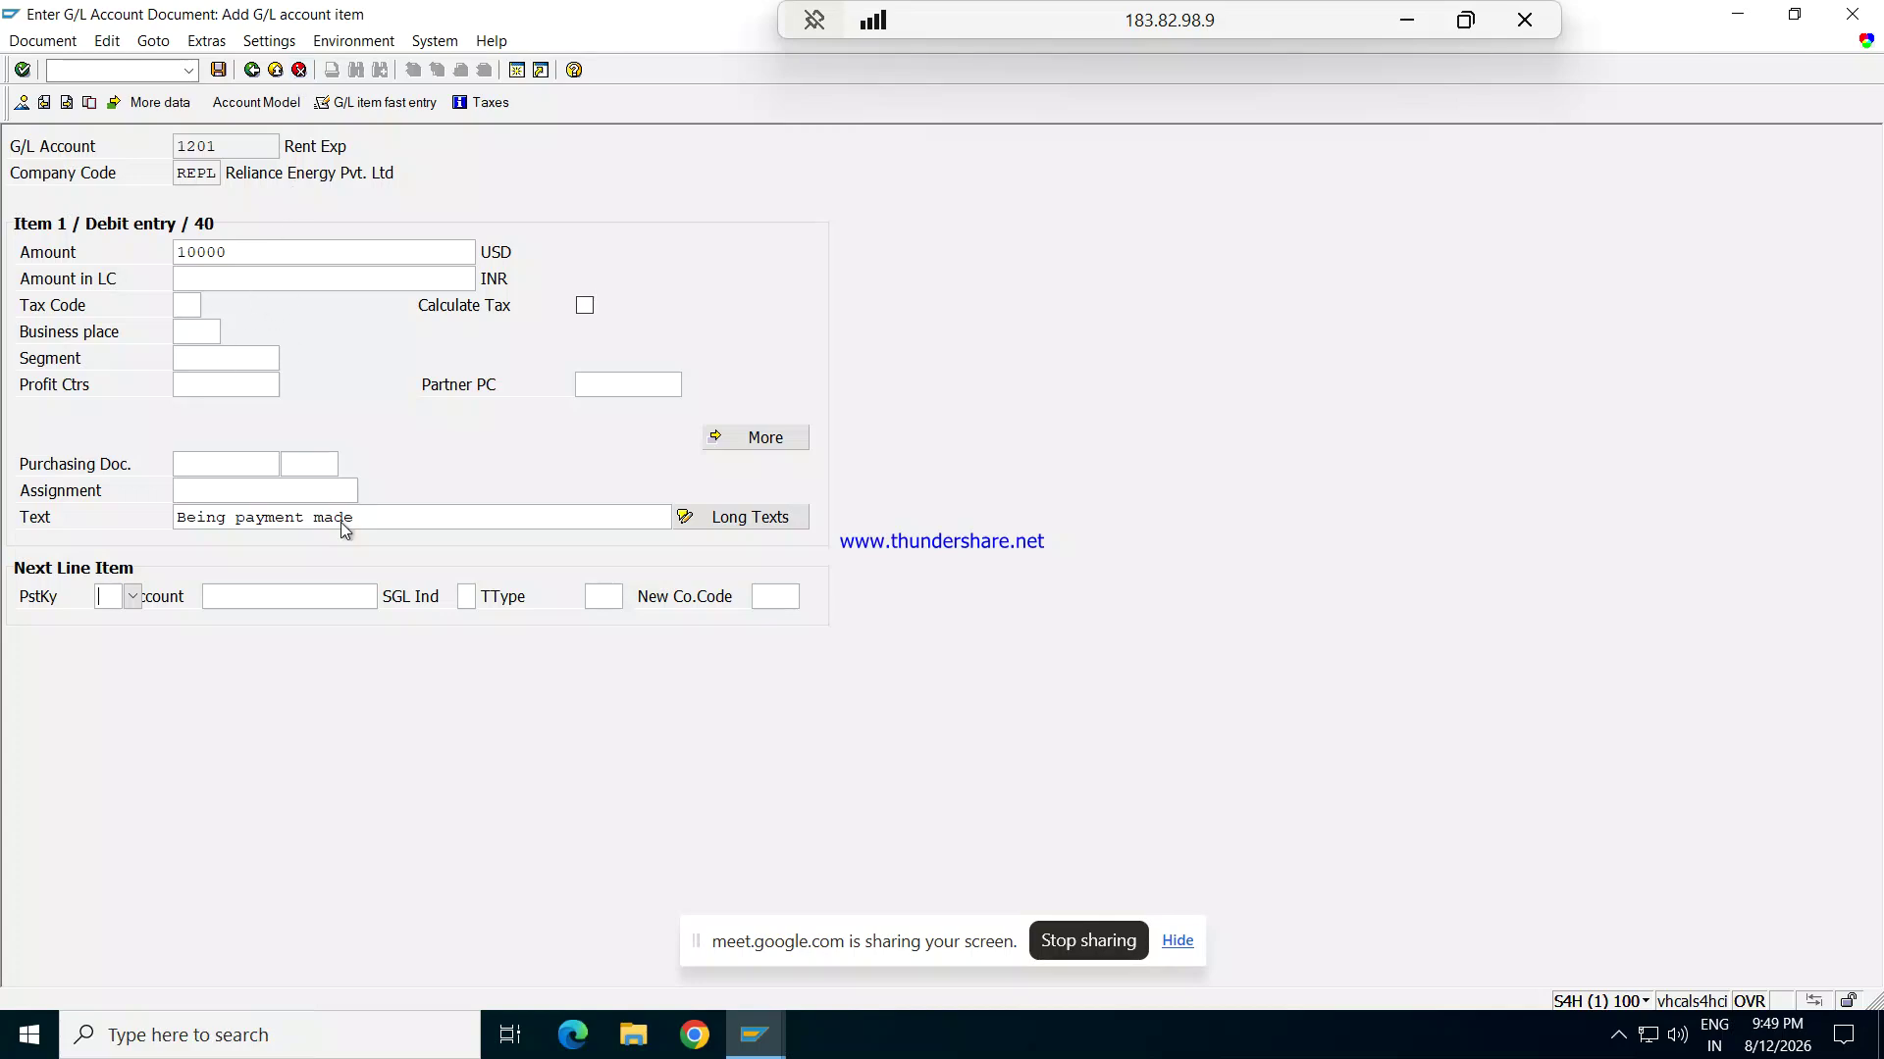
{"action": "left_click", "coordinate": [132, 596]}
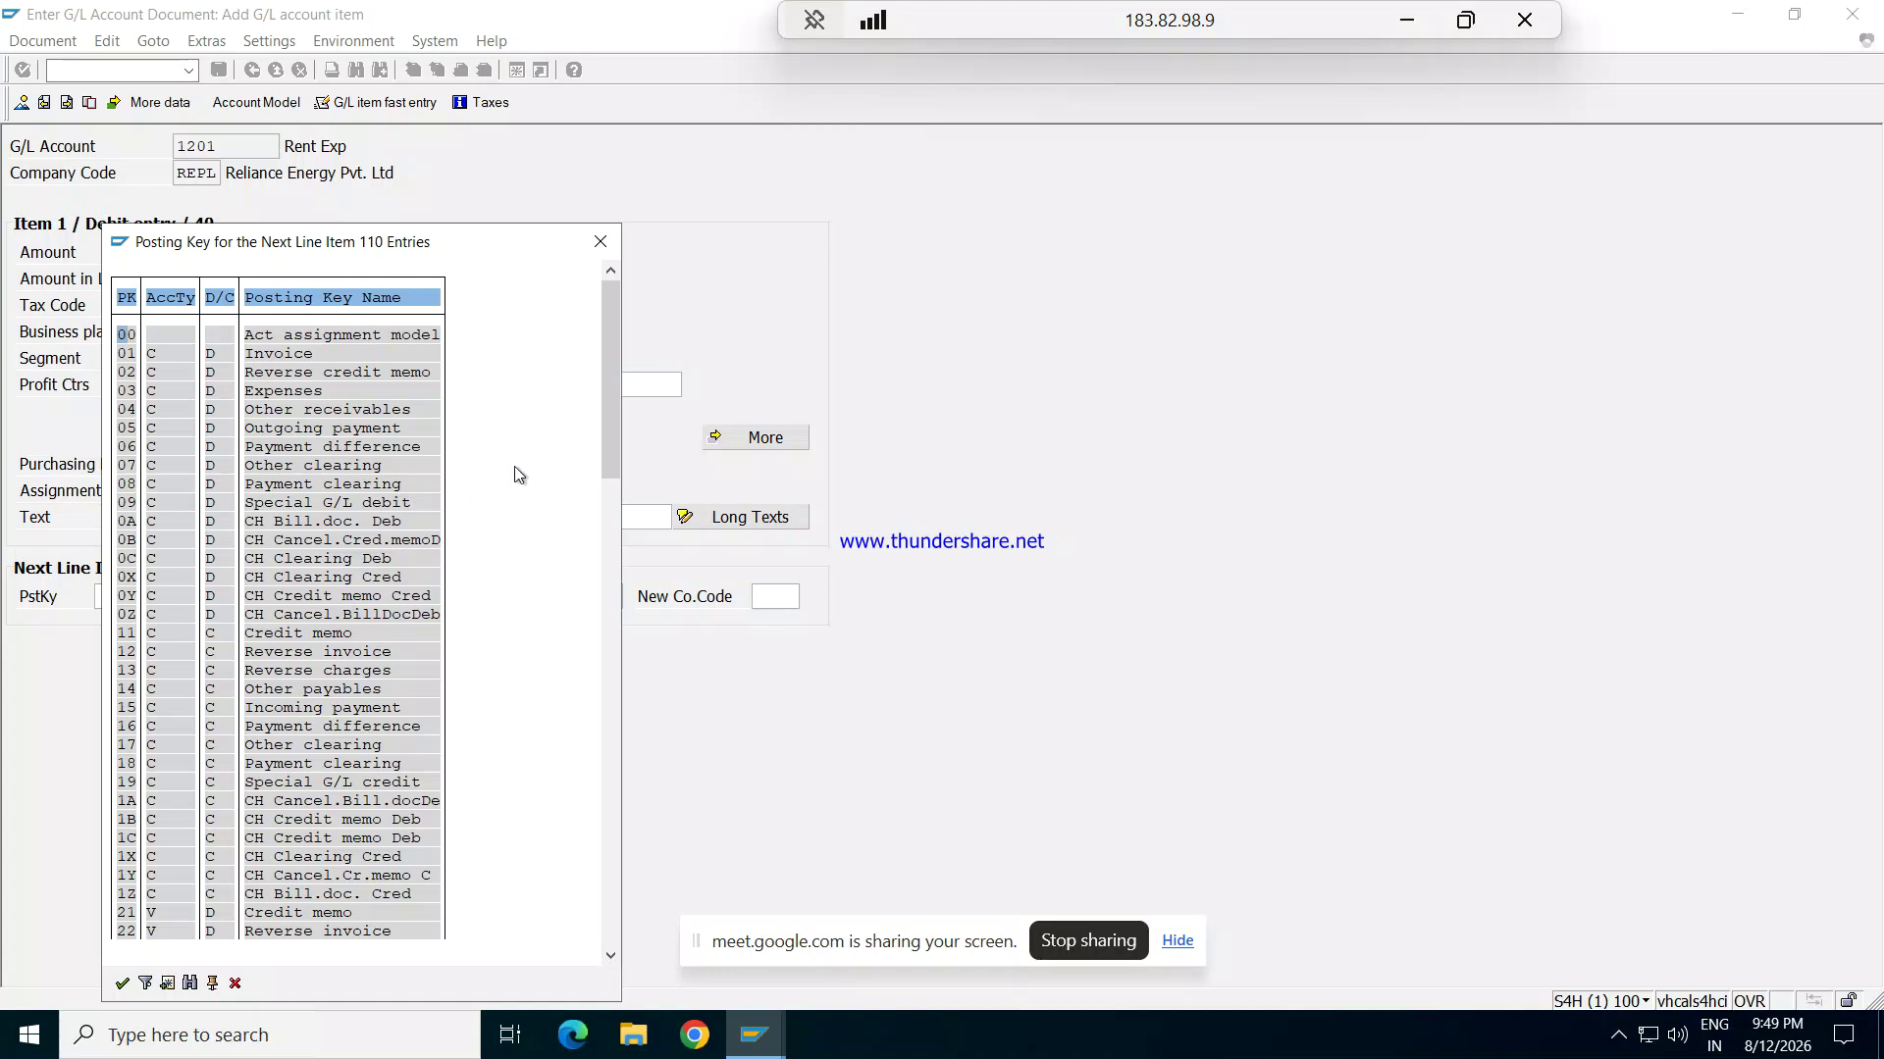
Step: Set the next line to posting key 50 on account 608 BANK OF AMERICA
{"action": "left_click_drag", "start_coordinate": [616, 422], "coordinate": [628, 663]}
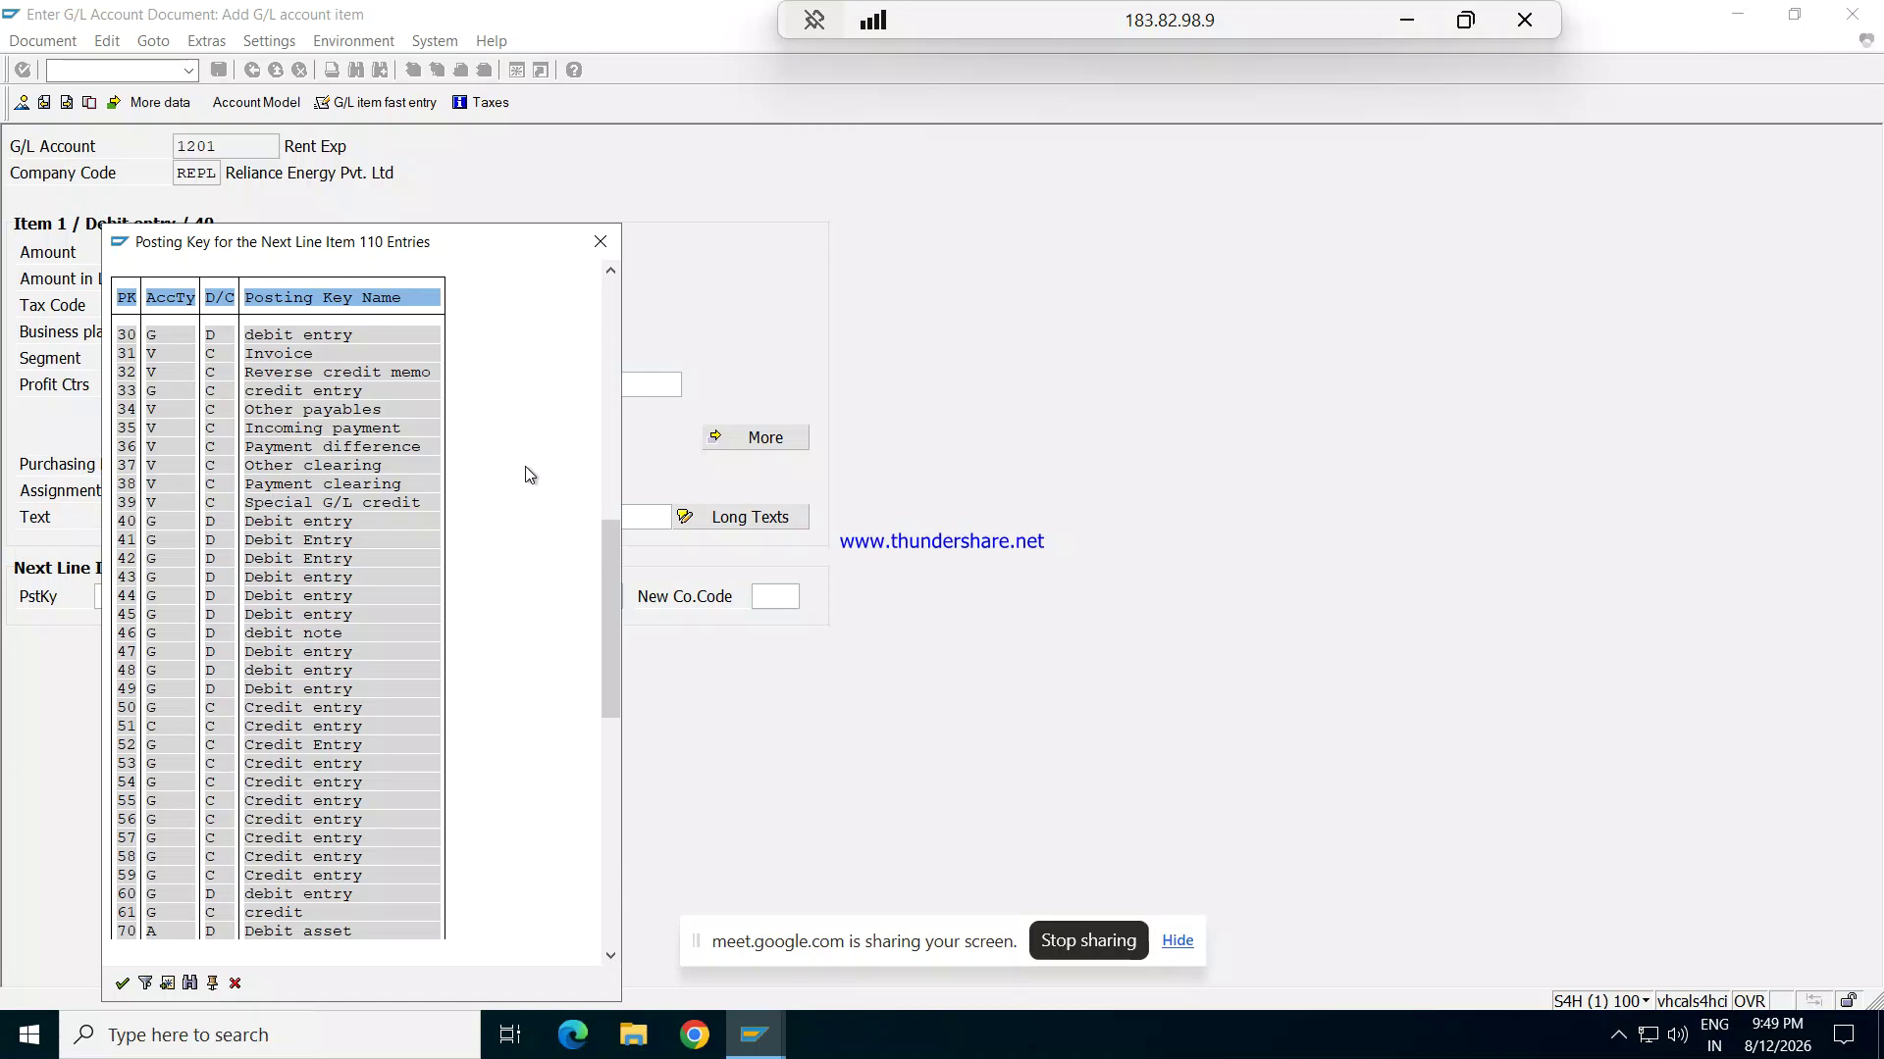
{"action": "double_click", "coordinate": [125, 711]}
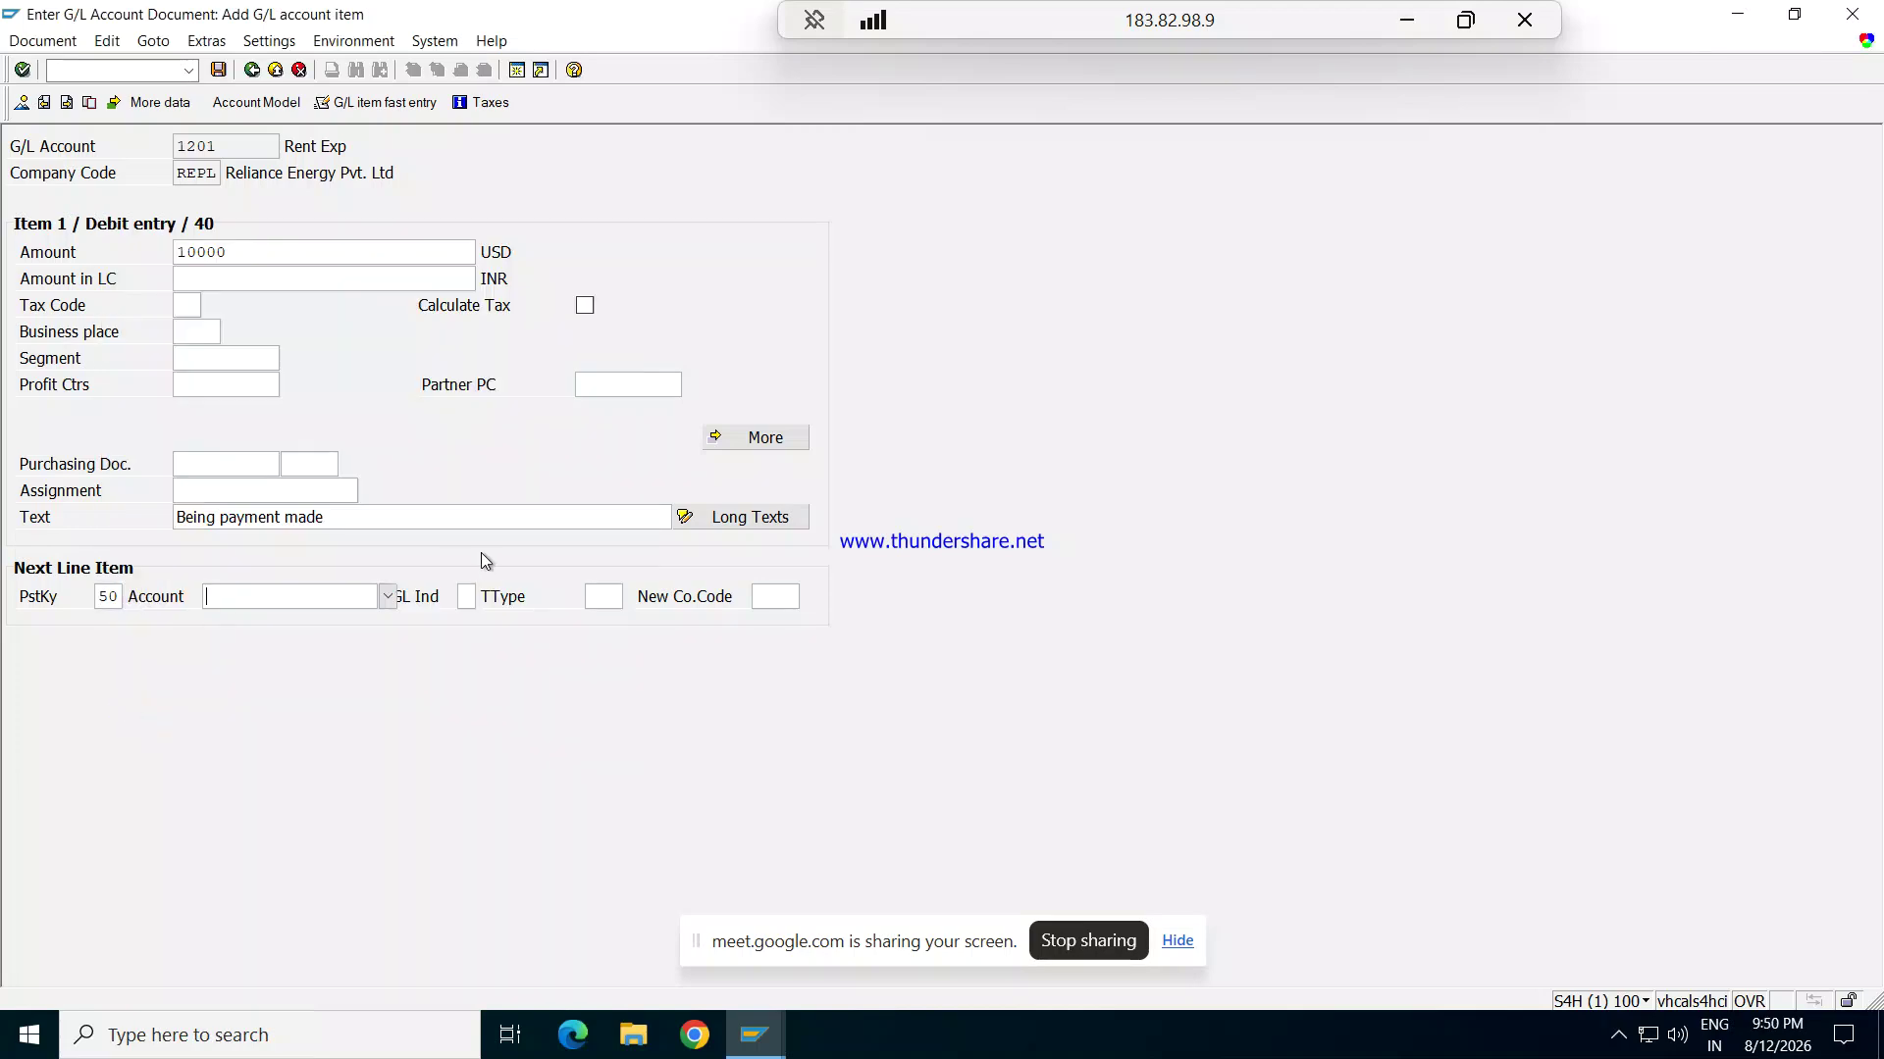
{"action": "left_click", "coordinate": [387, 596]}
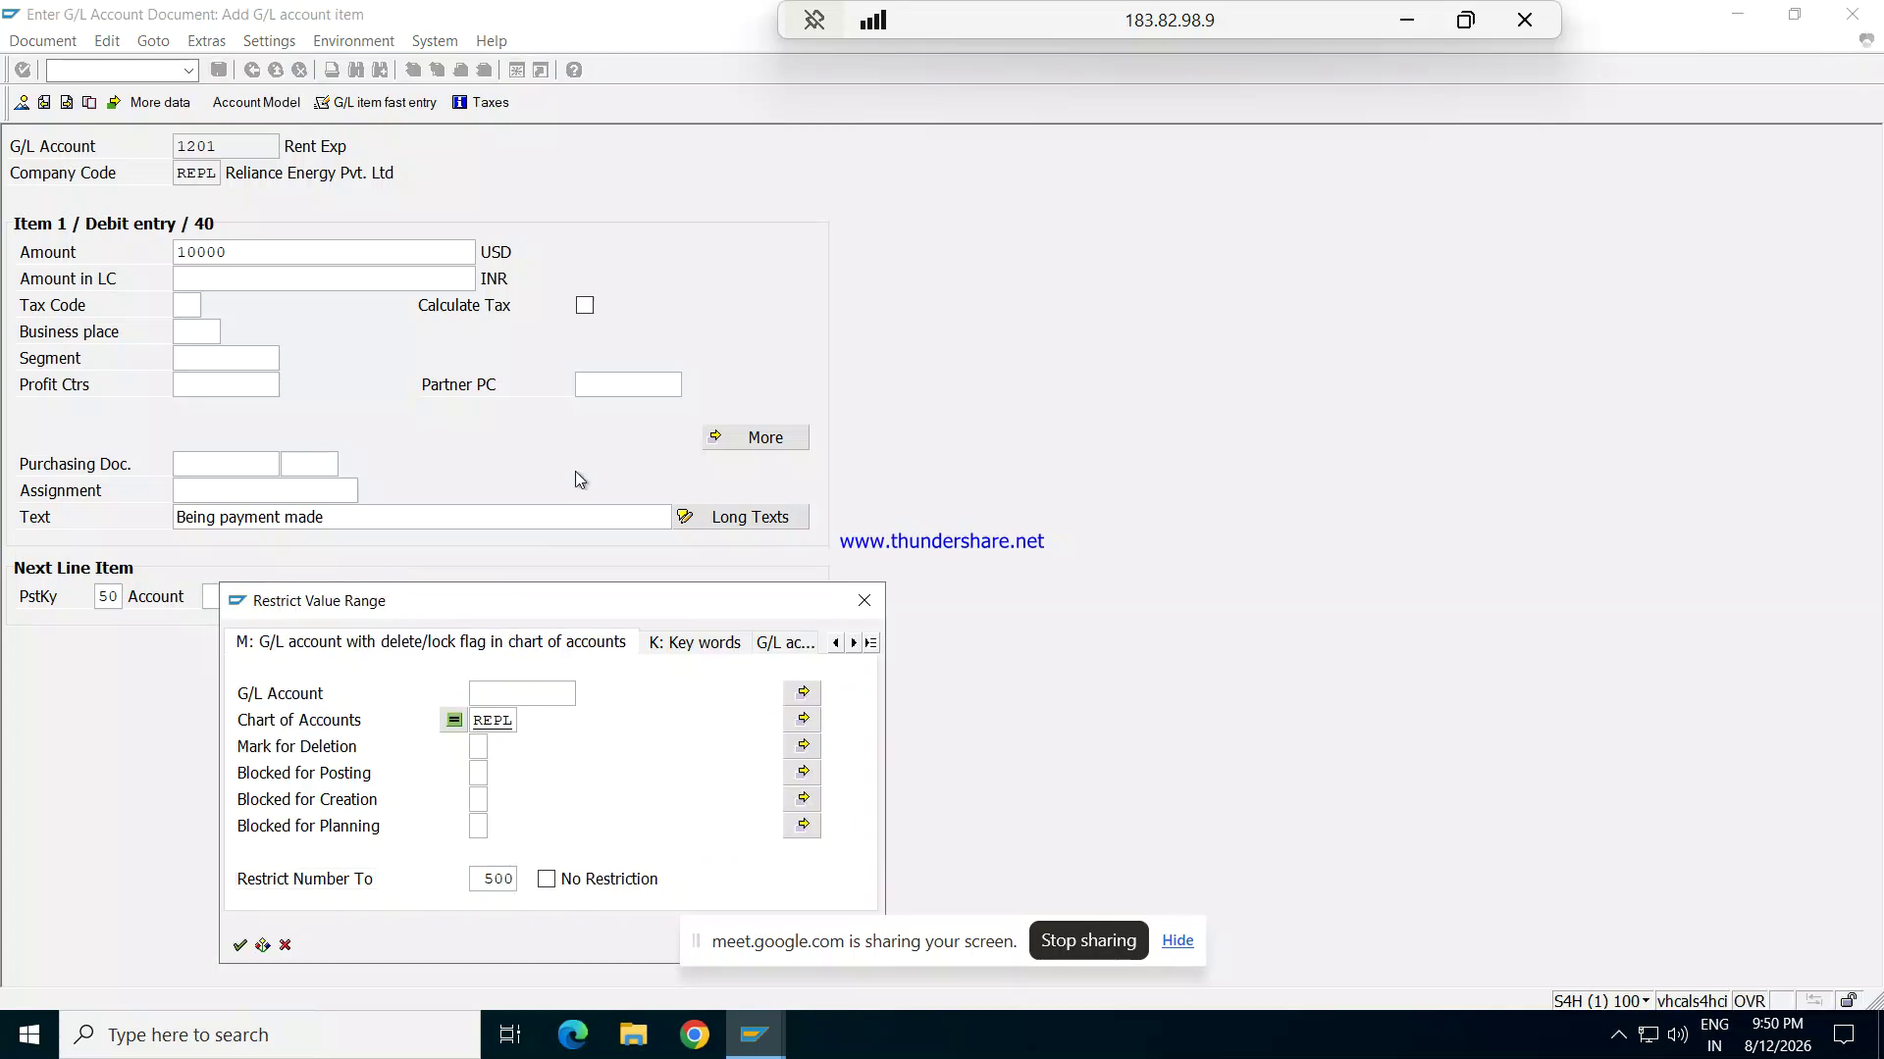
{"action": "key", "text": "Return"}
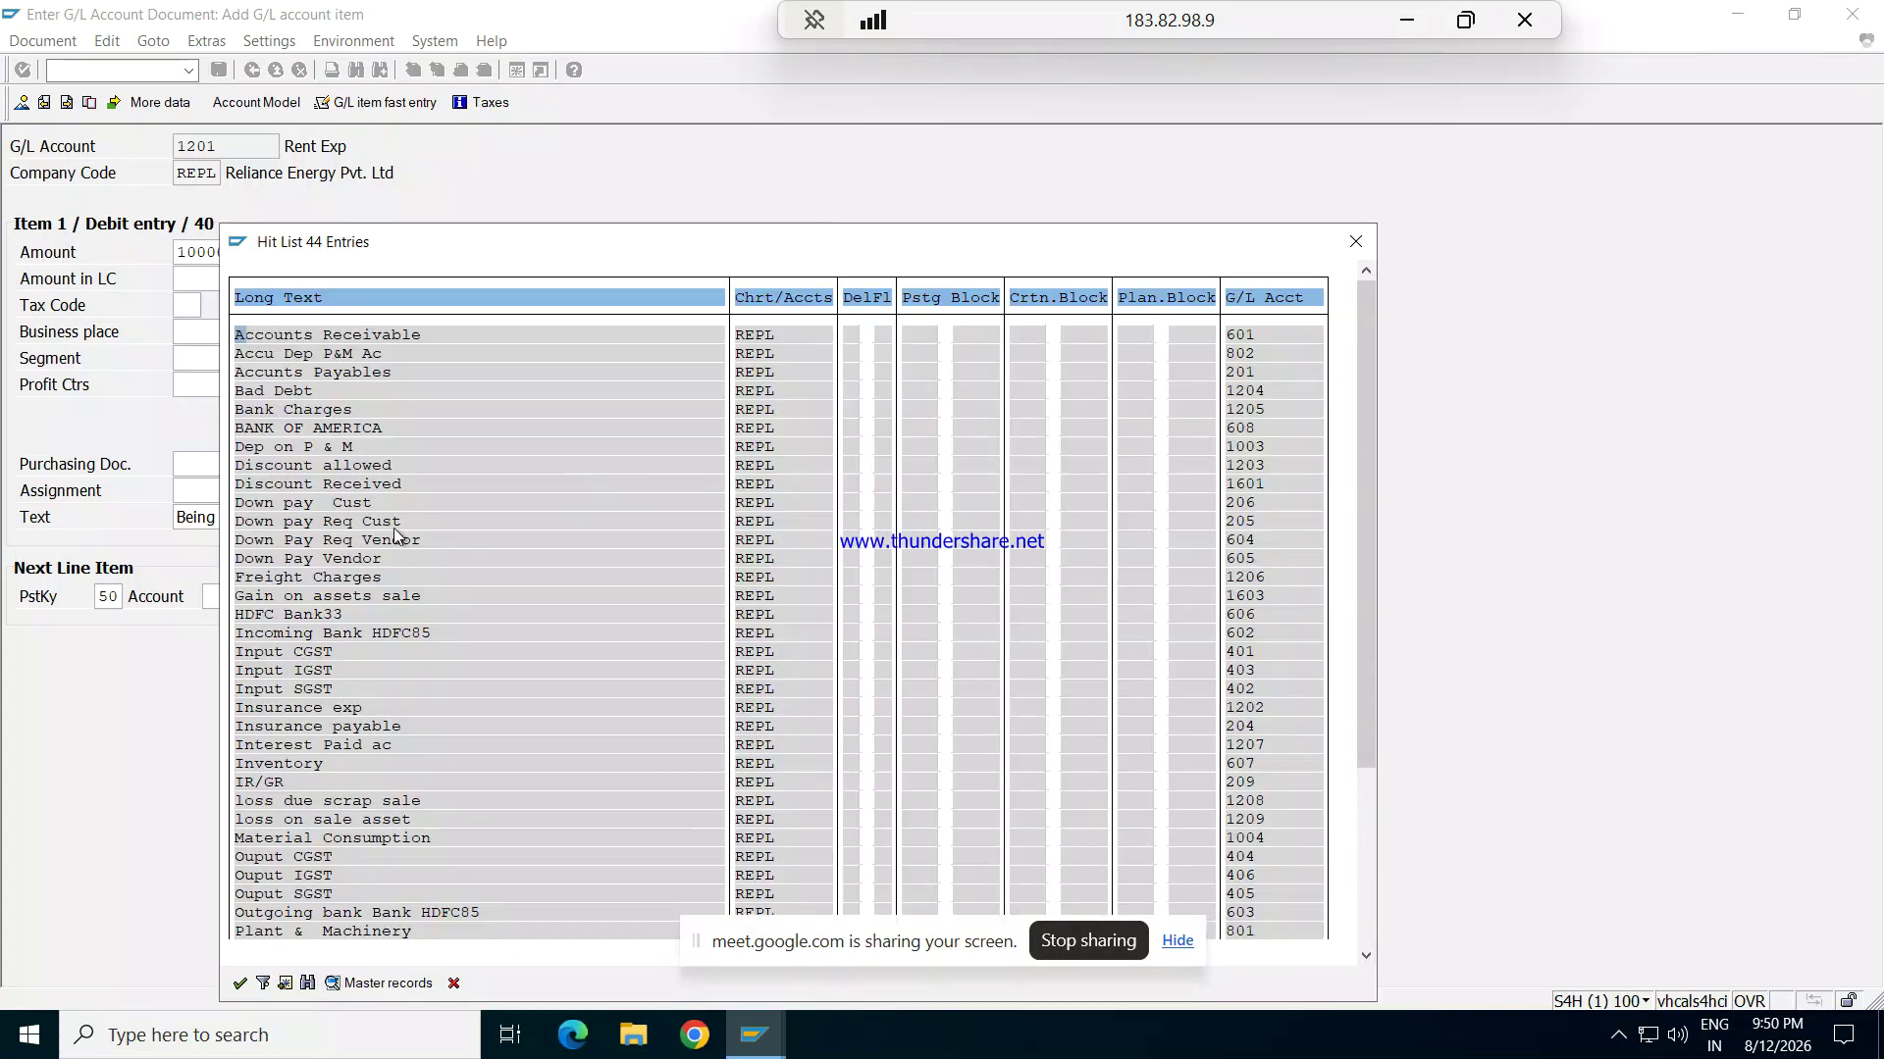
{"action": "double_click", "coordinate": [344, 428]}
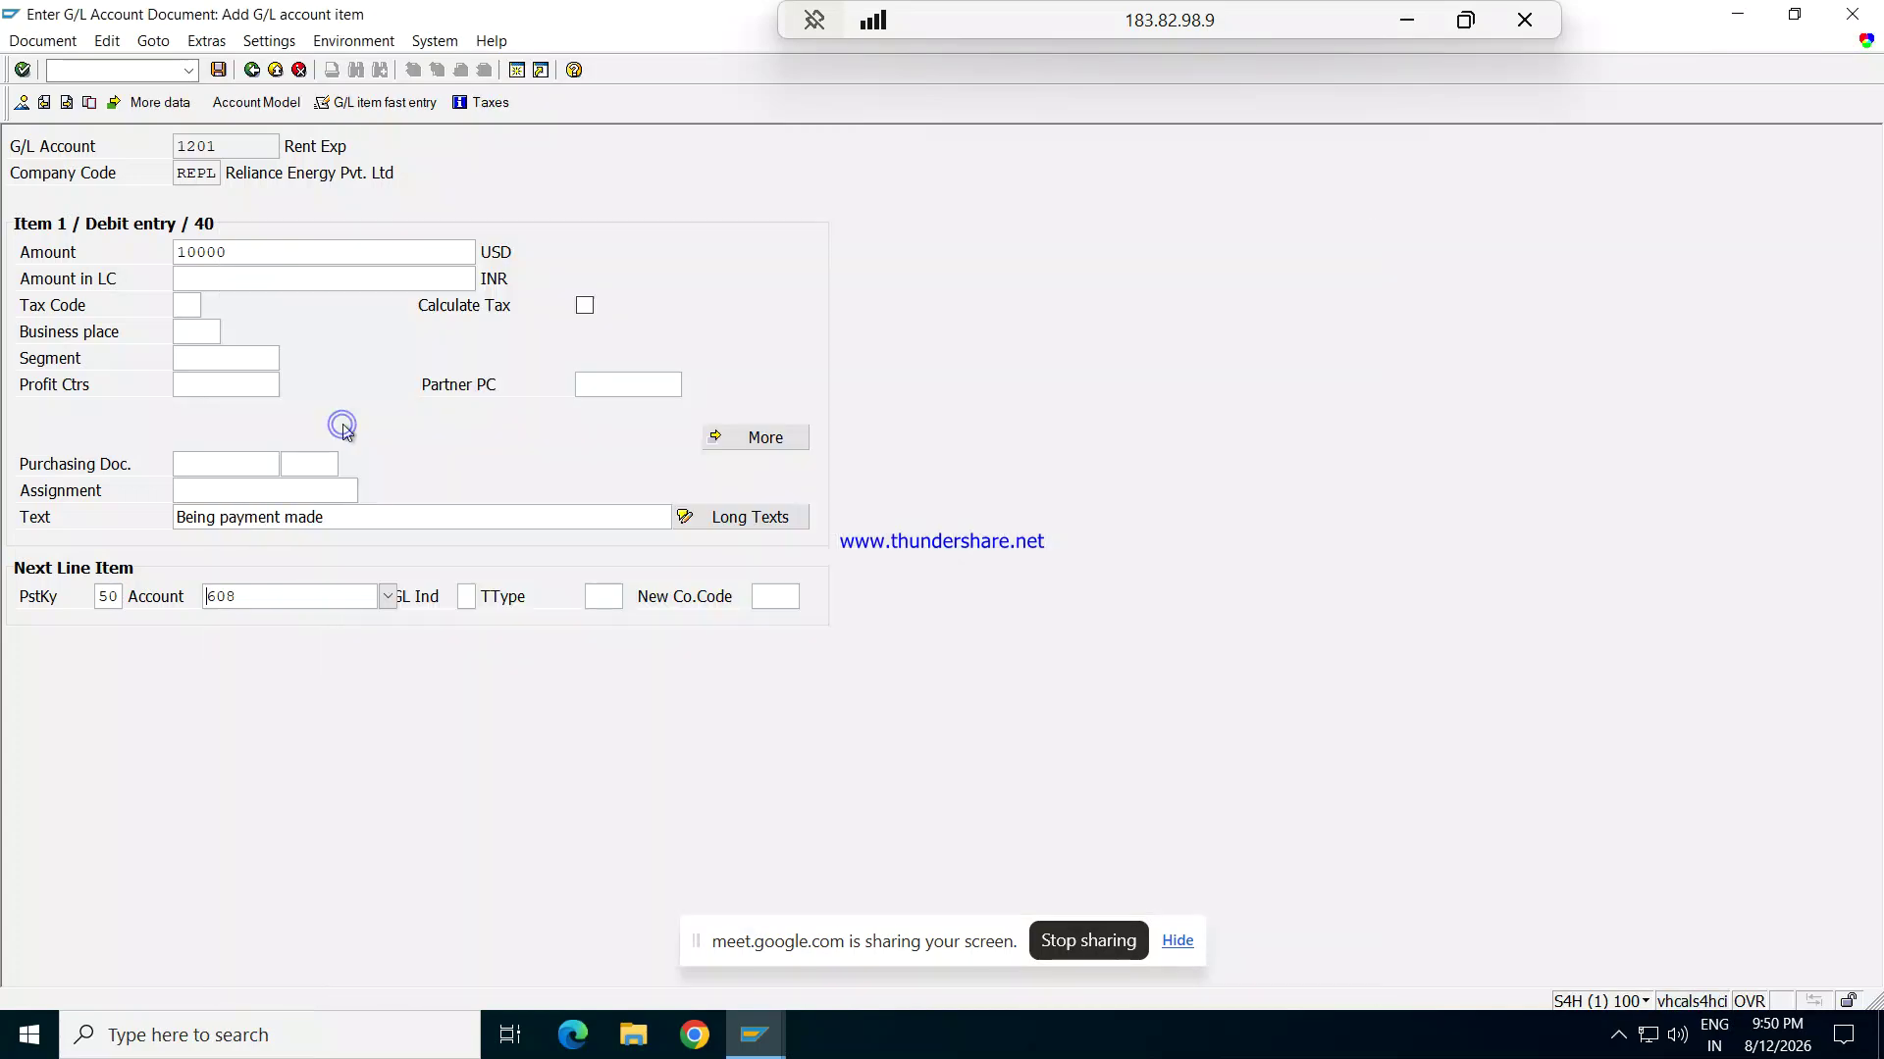
{"action": "key", "text": "Tab"}
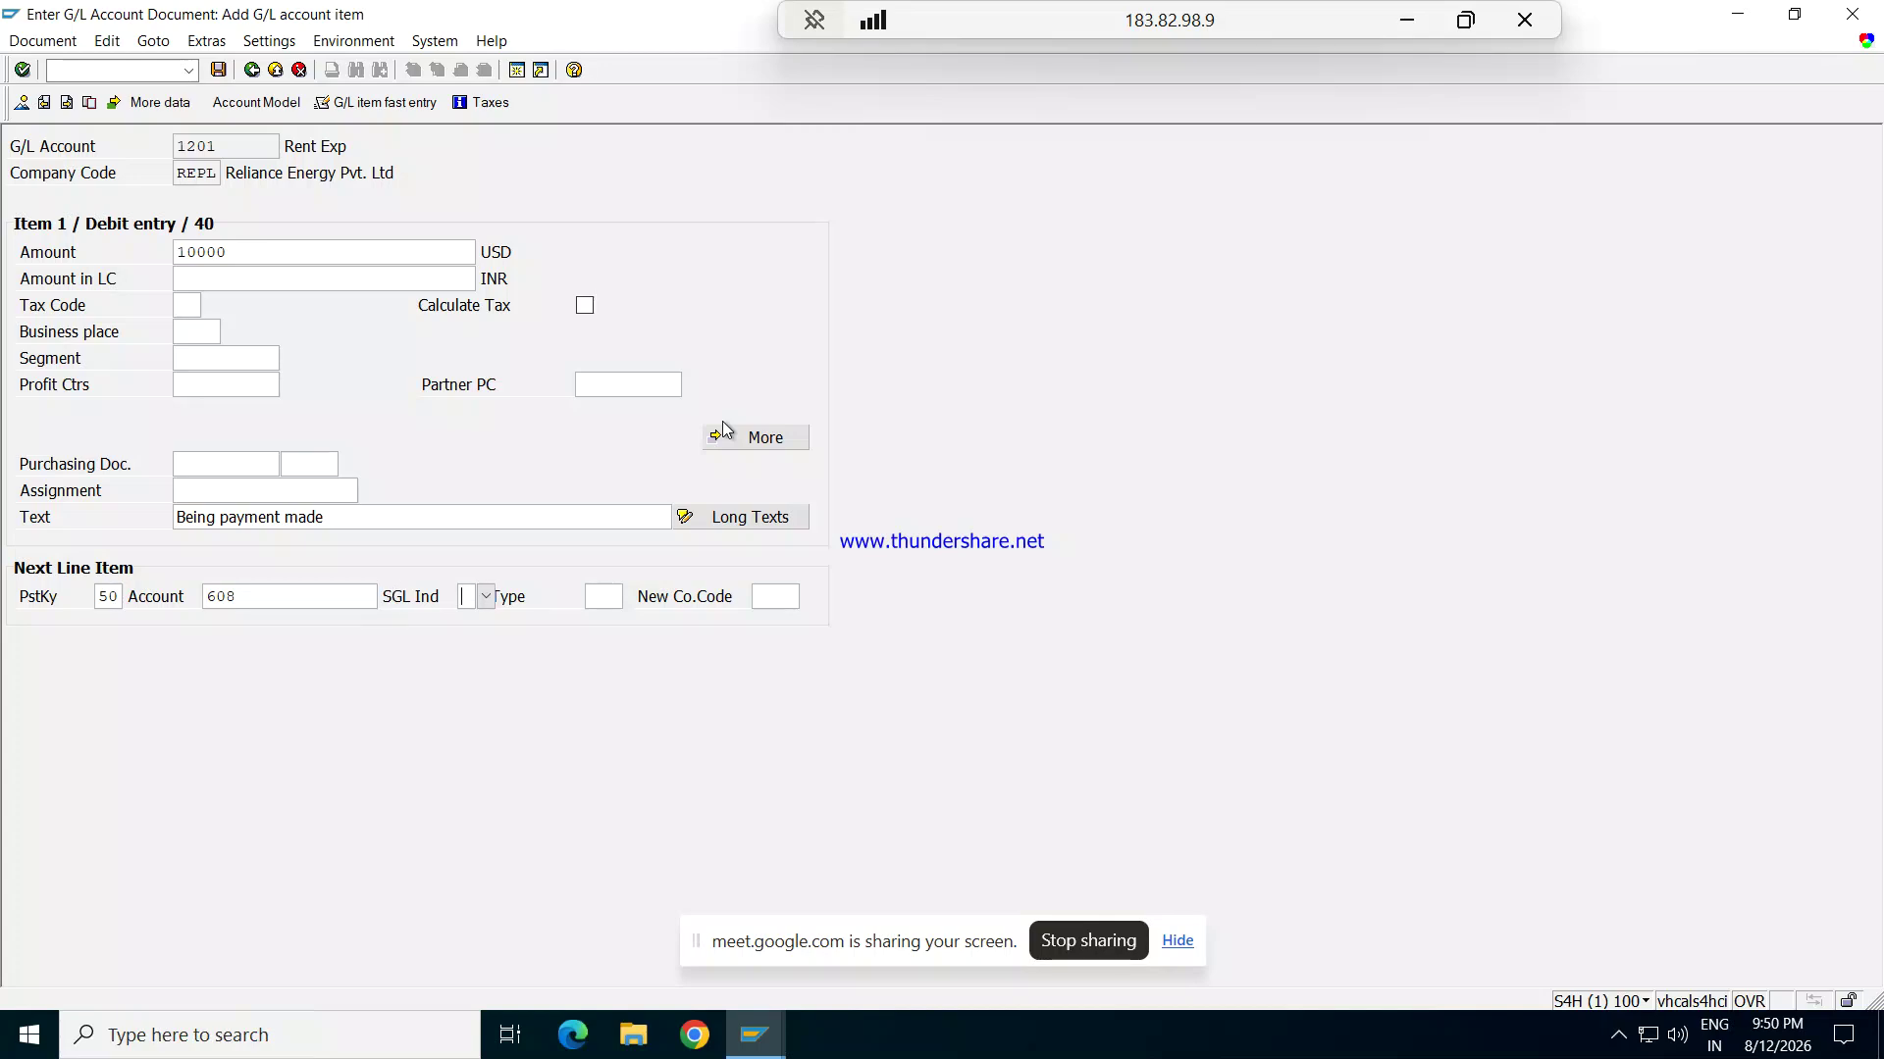
{"action": "key", "text": "Return"}
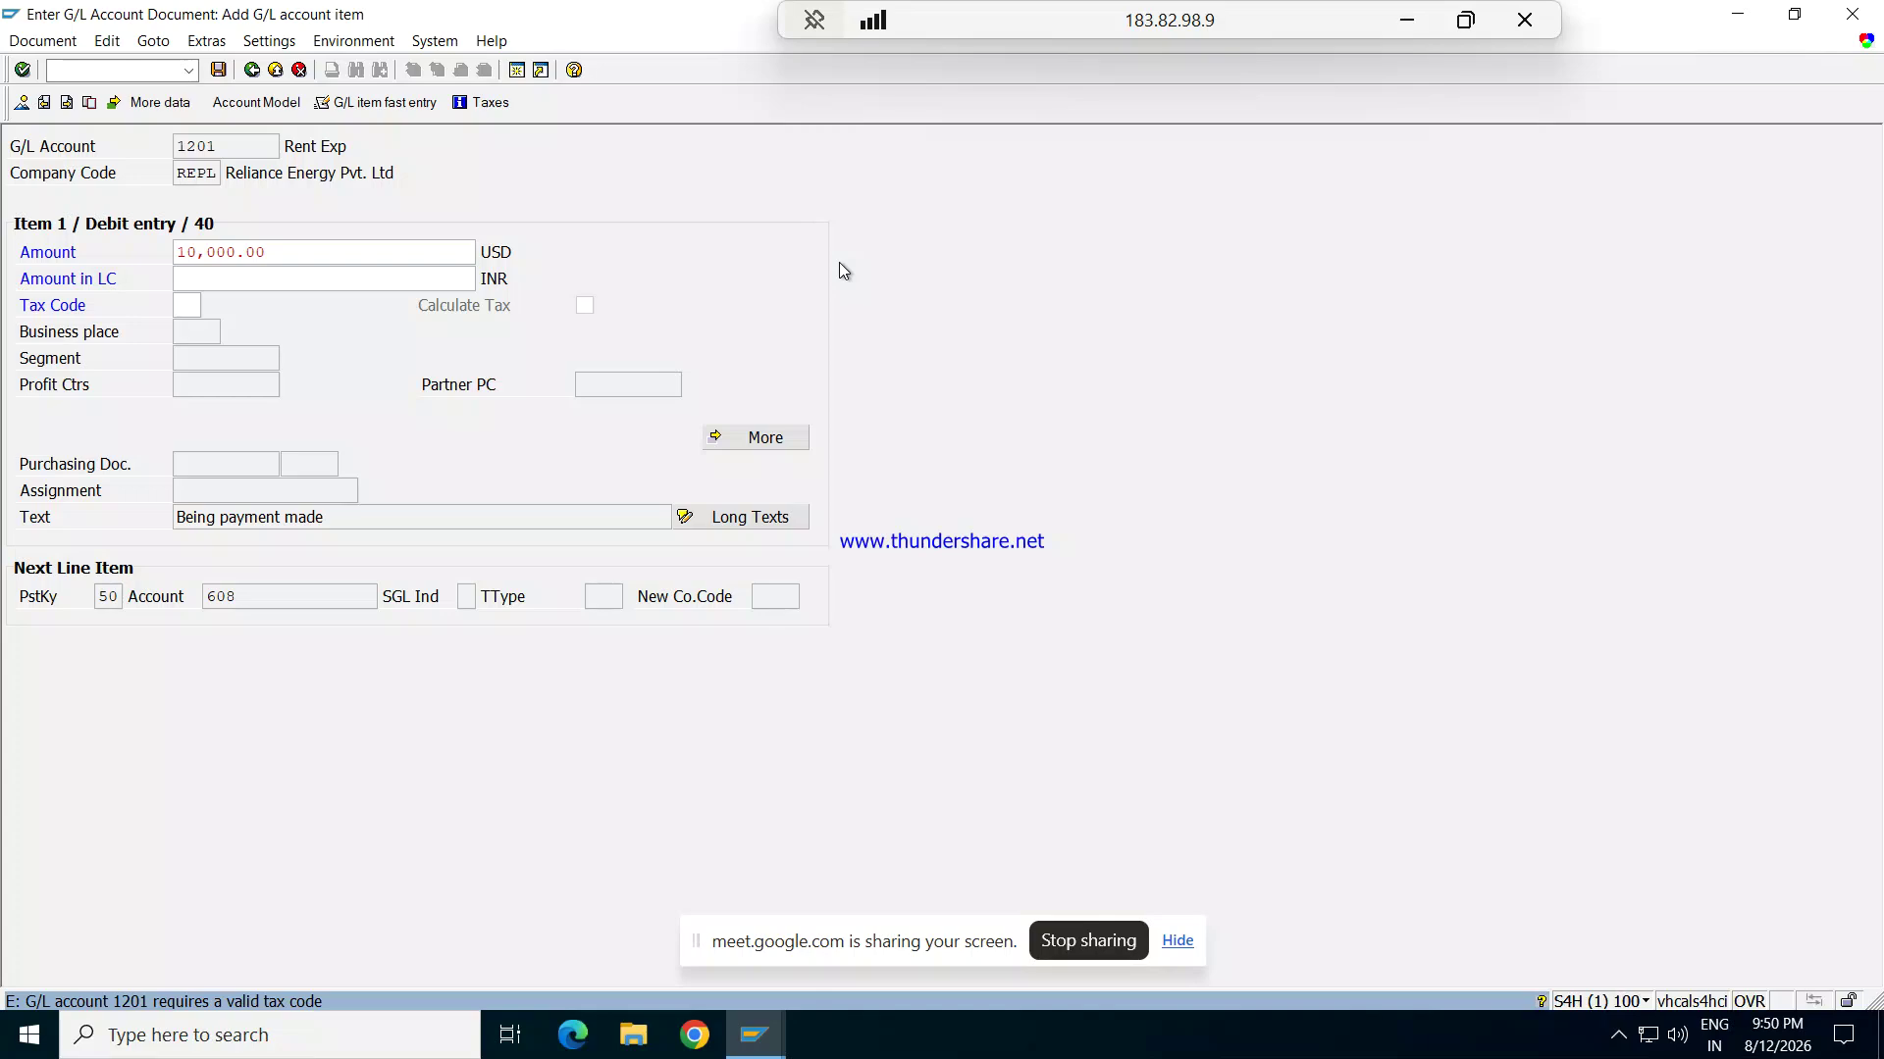
Step: Close the tax code list without a choice and discard the unsaved Rent Exp document
{"action": "left_click", "coordinate": [194, 299]}
{"action": "left_click", "coordinate": [211, 305]}
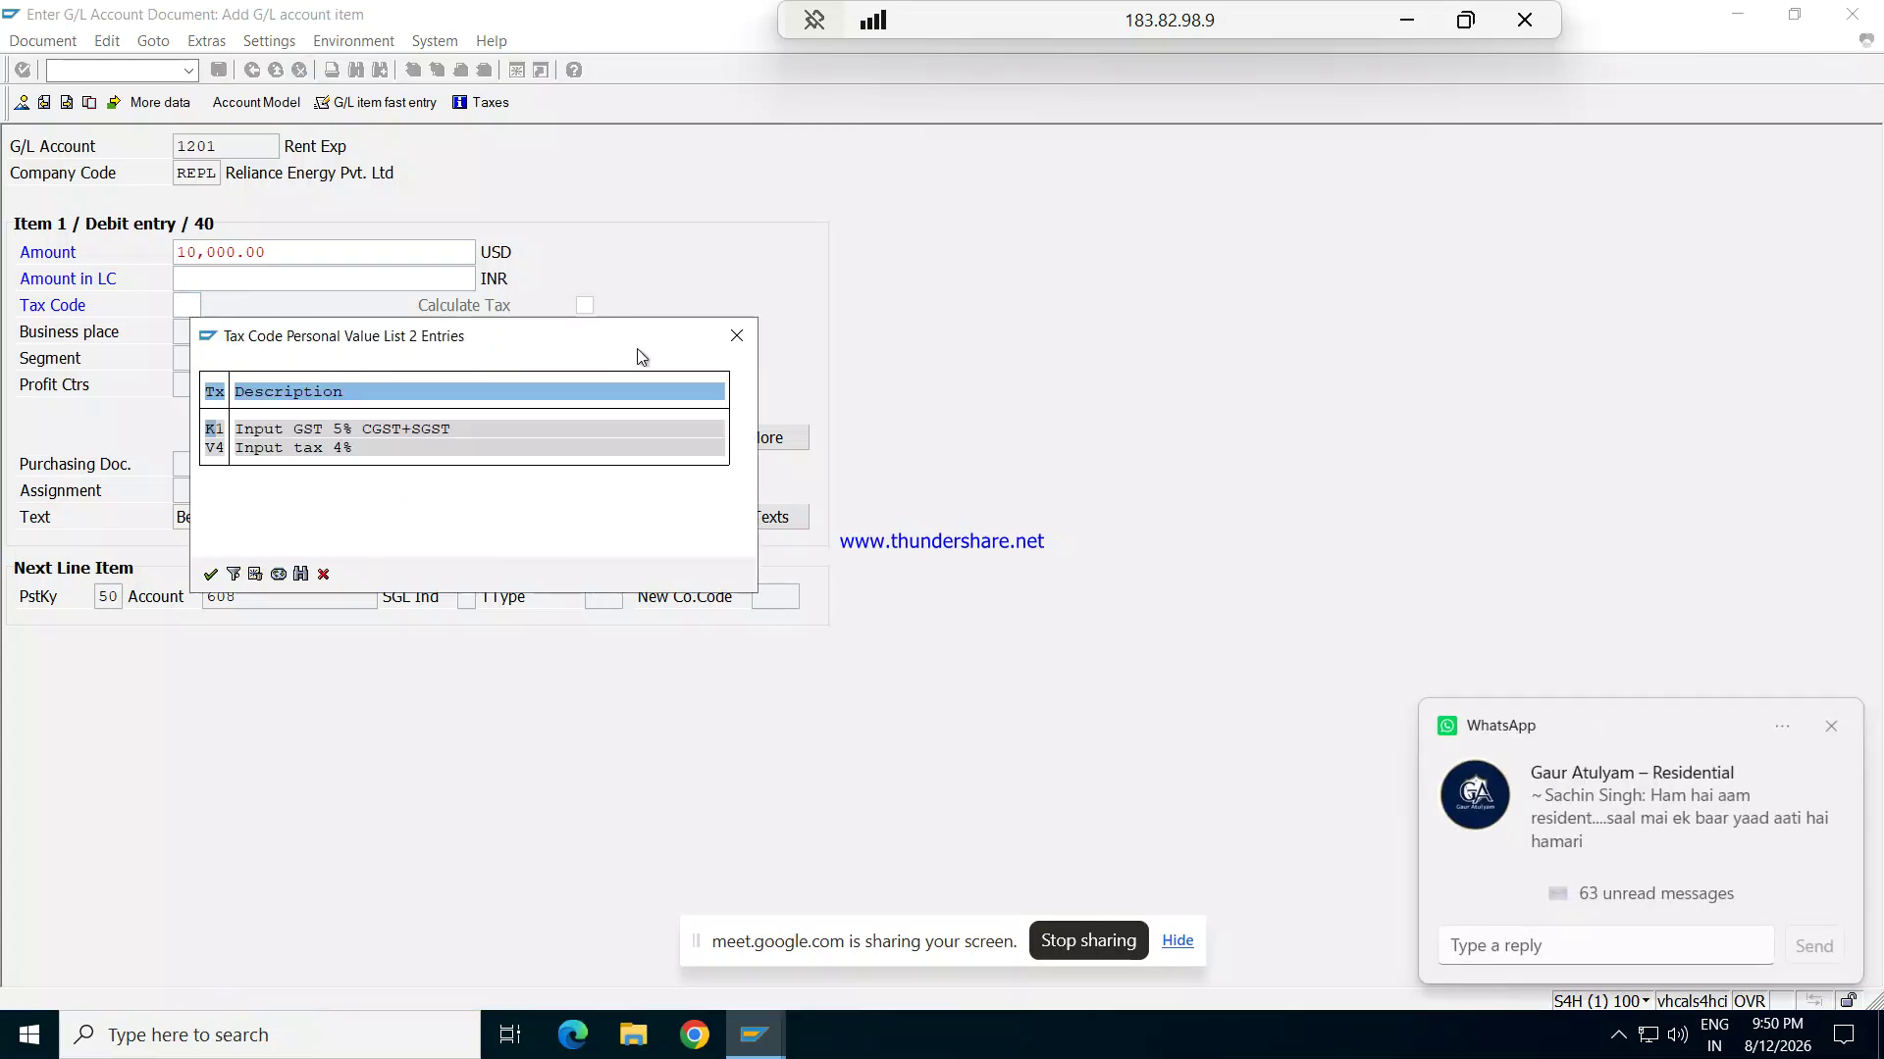
{"action": "left_click", "coordinate": [737, 335]}
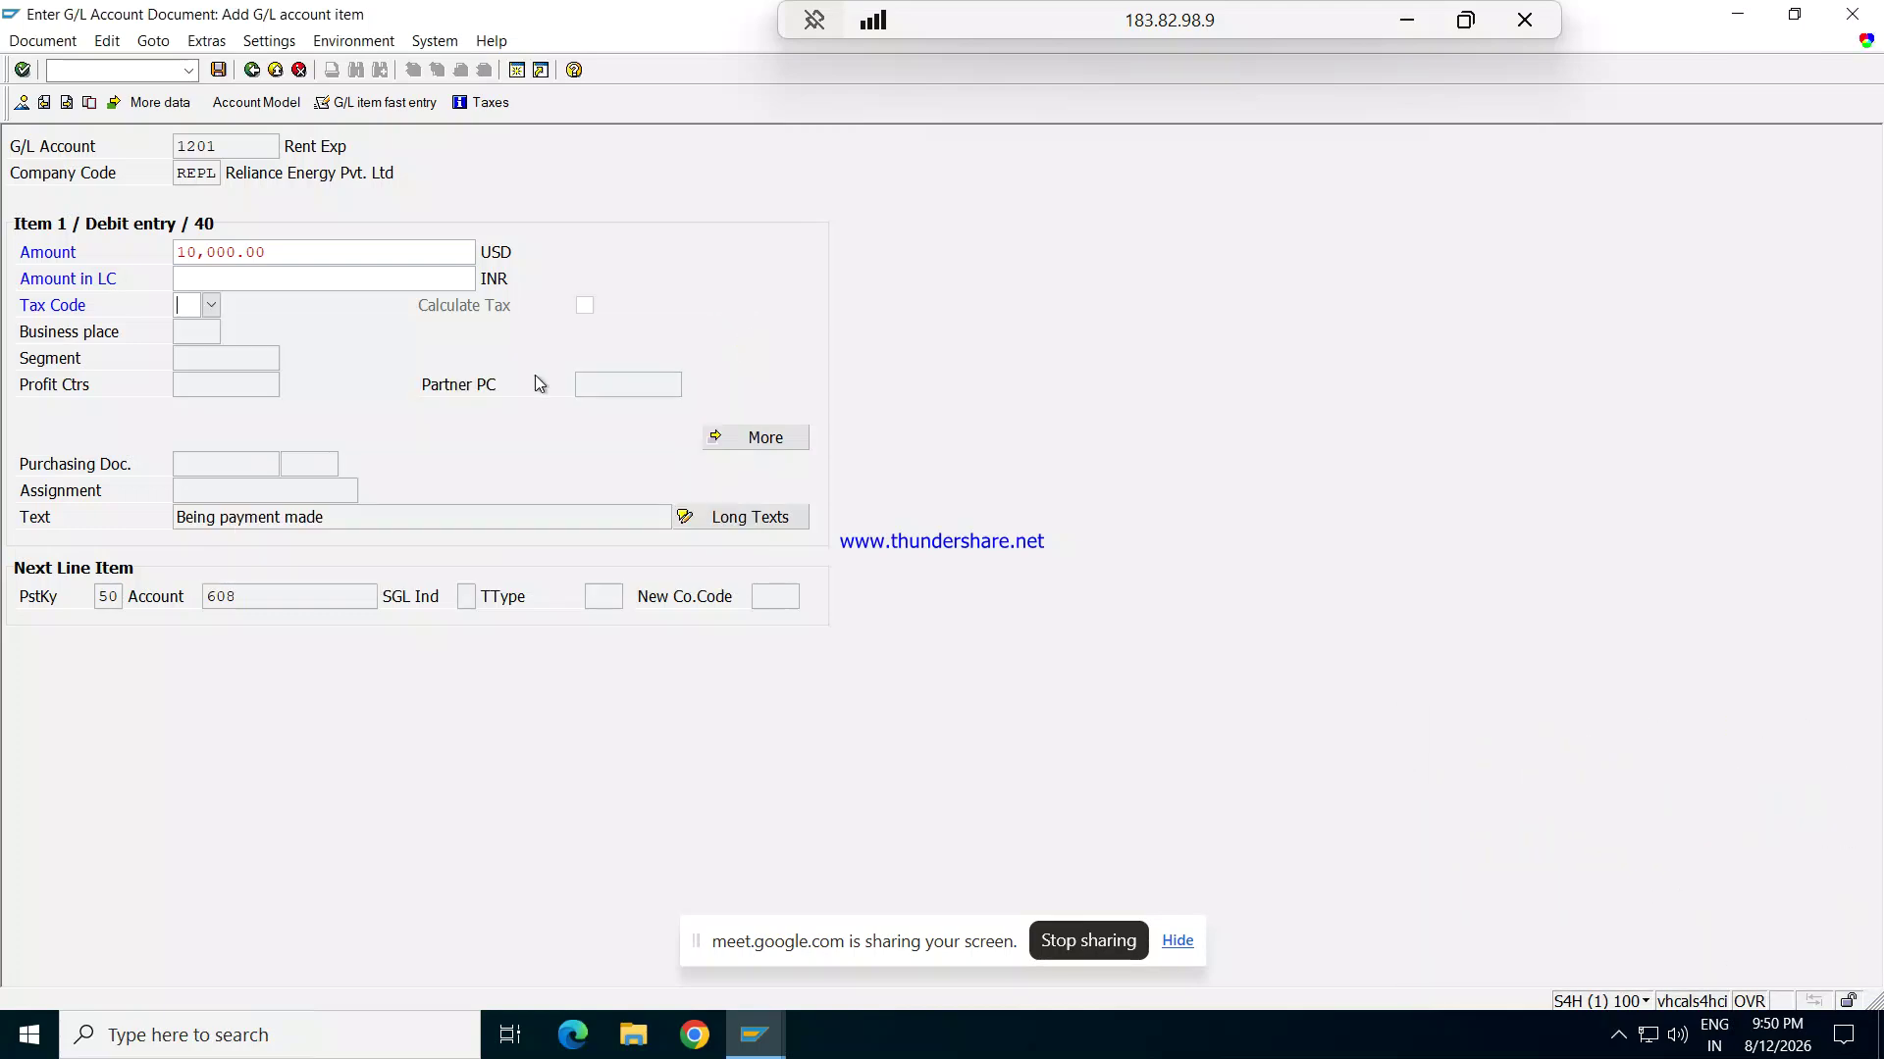
{"action": "key", "text": "F3"}
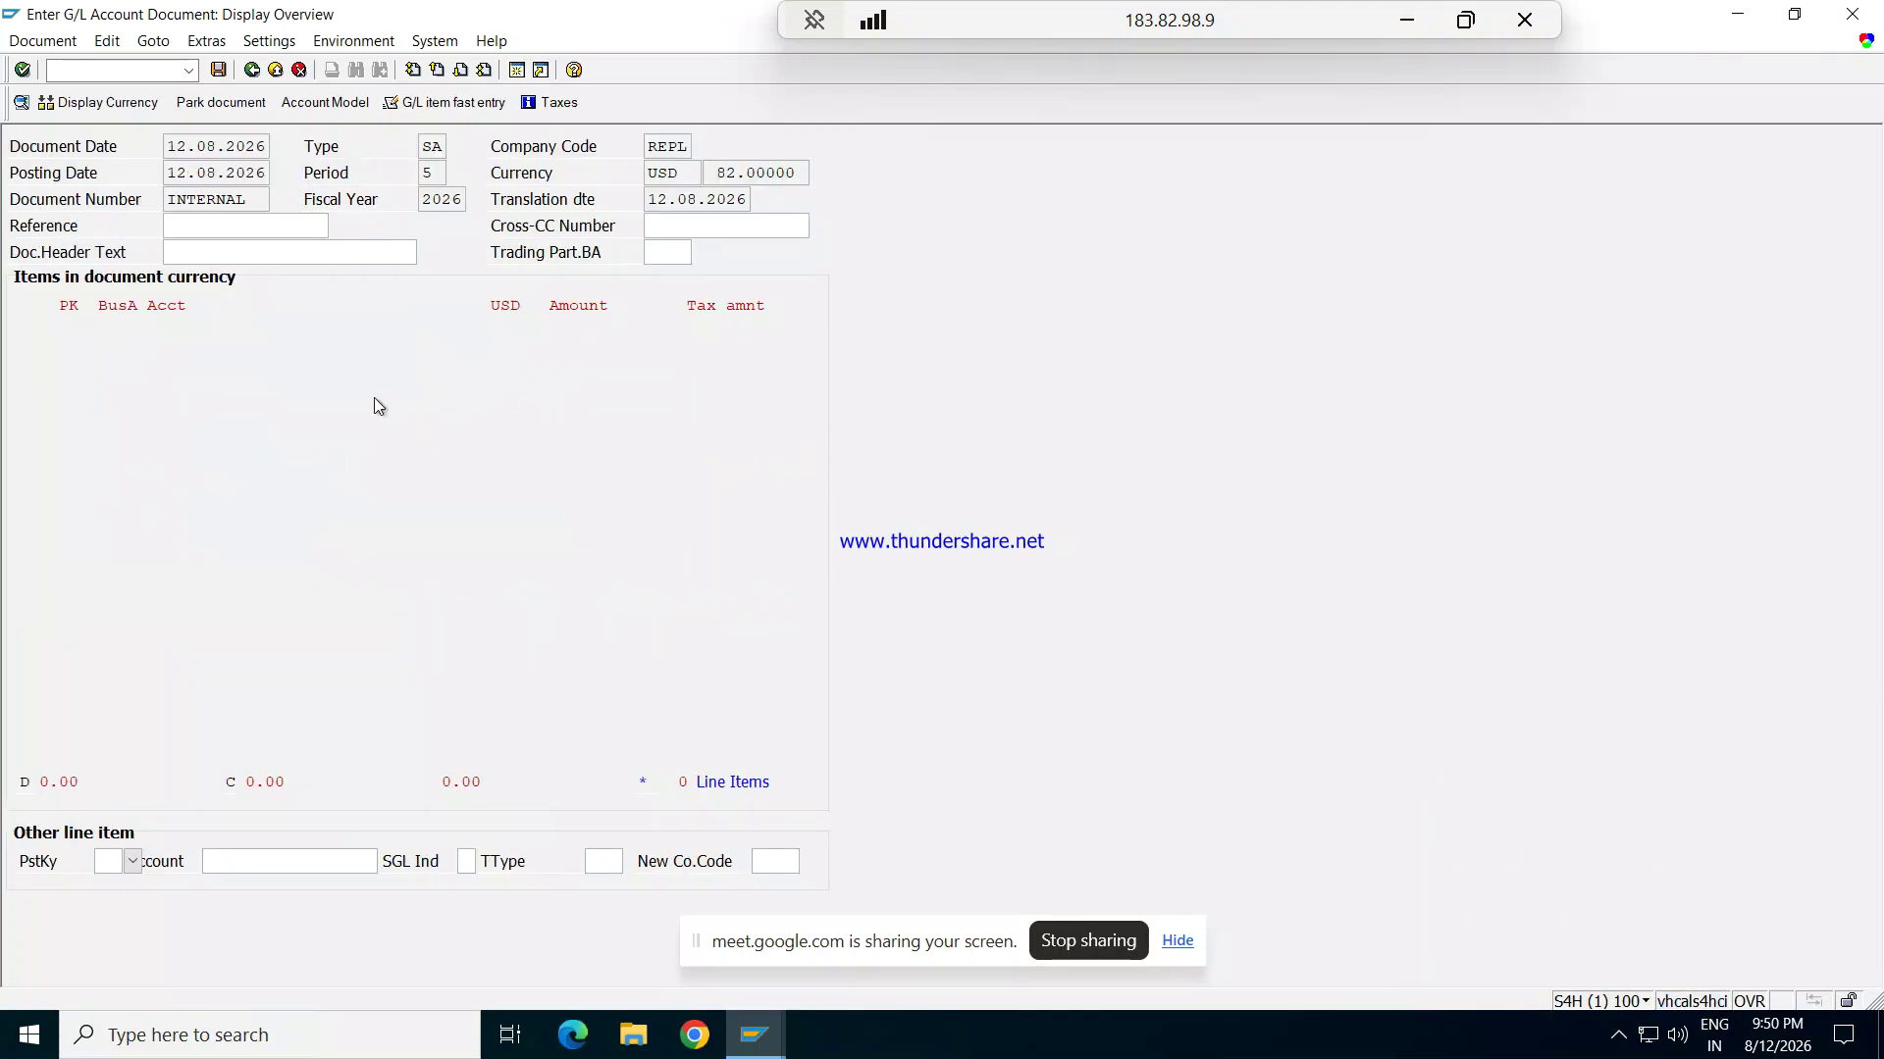
{"action": "key", "text": "F3"}
{"action": "left_click", "coordinate": [370, 453]}
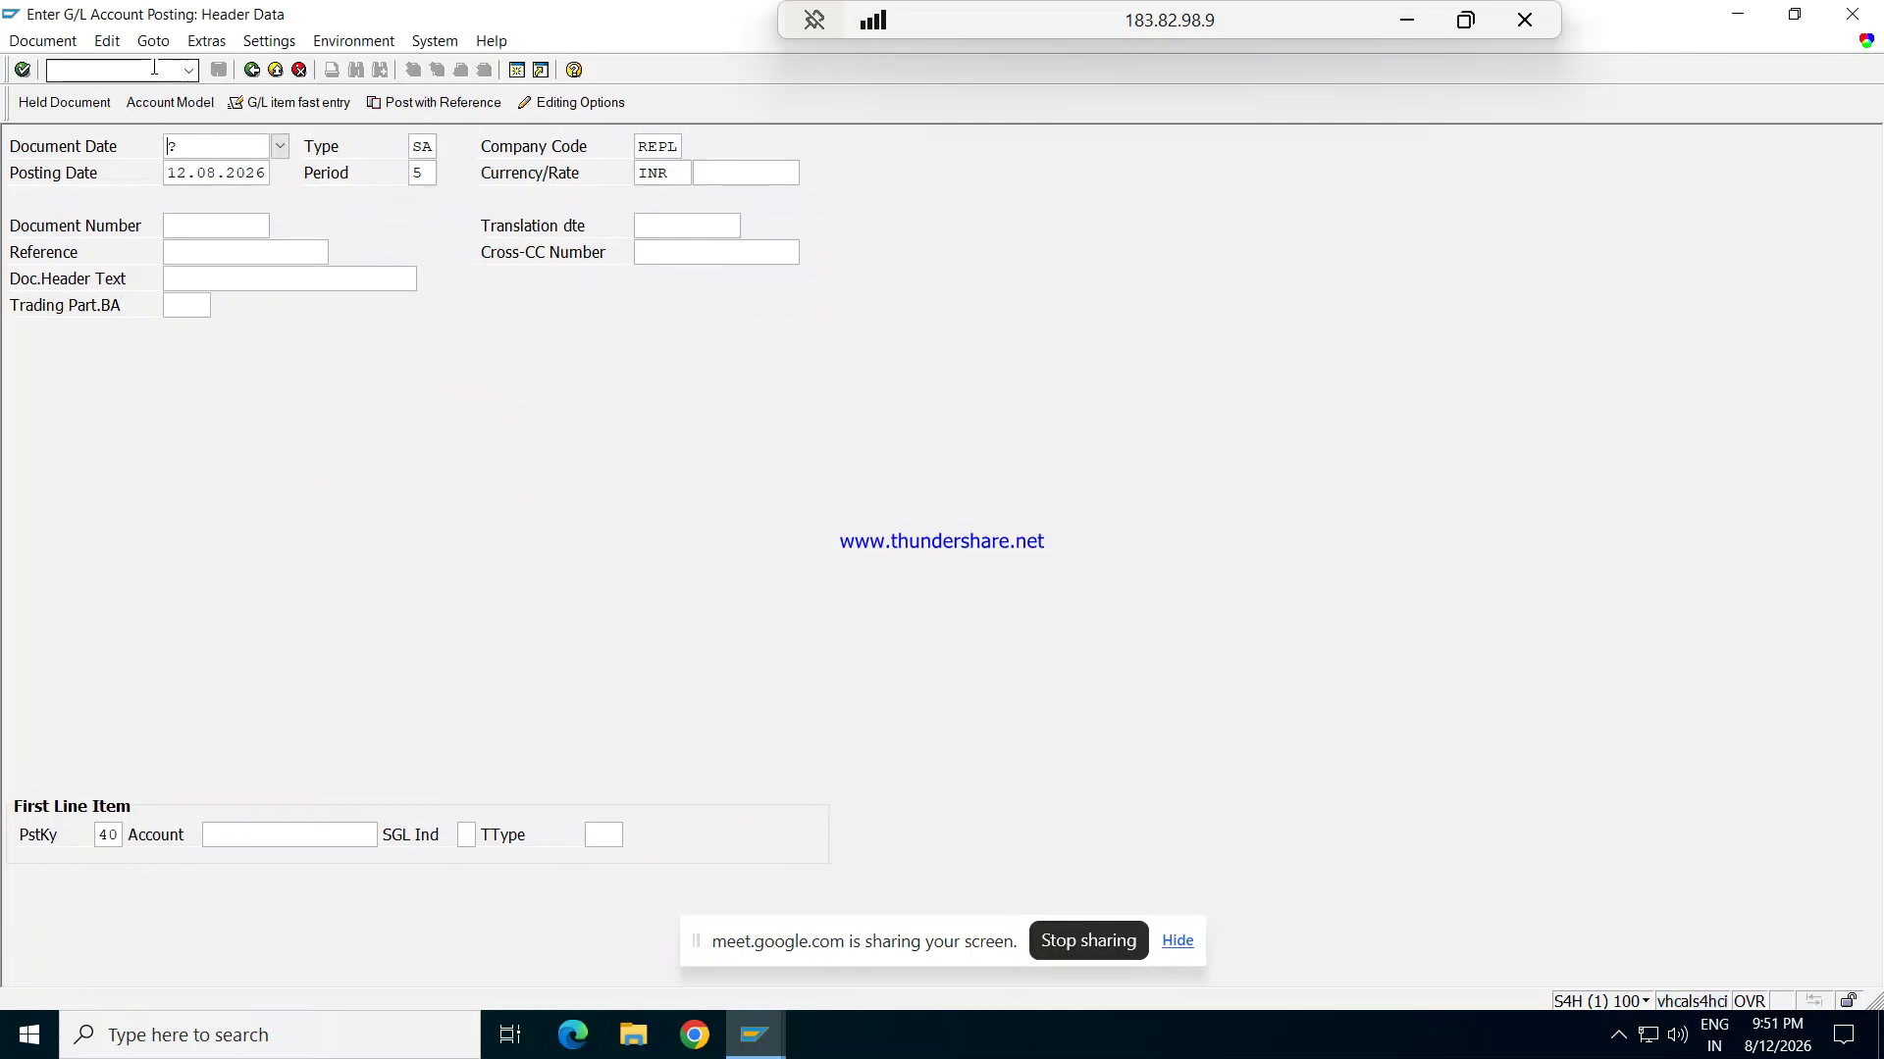
{"action": "left_click", "coordinate": [135, 74]}
Step: Open account 001201 Rent Exp under Indirect Exp and review its tax category values
{"action": "type", "text": "/N"}
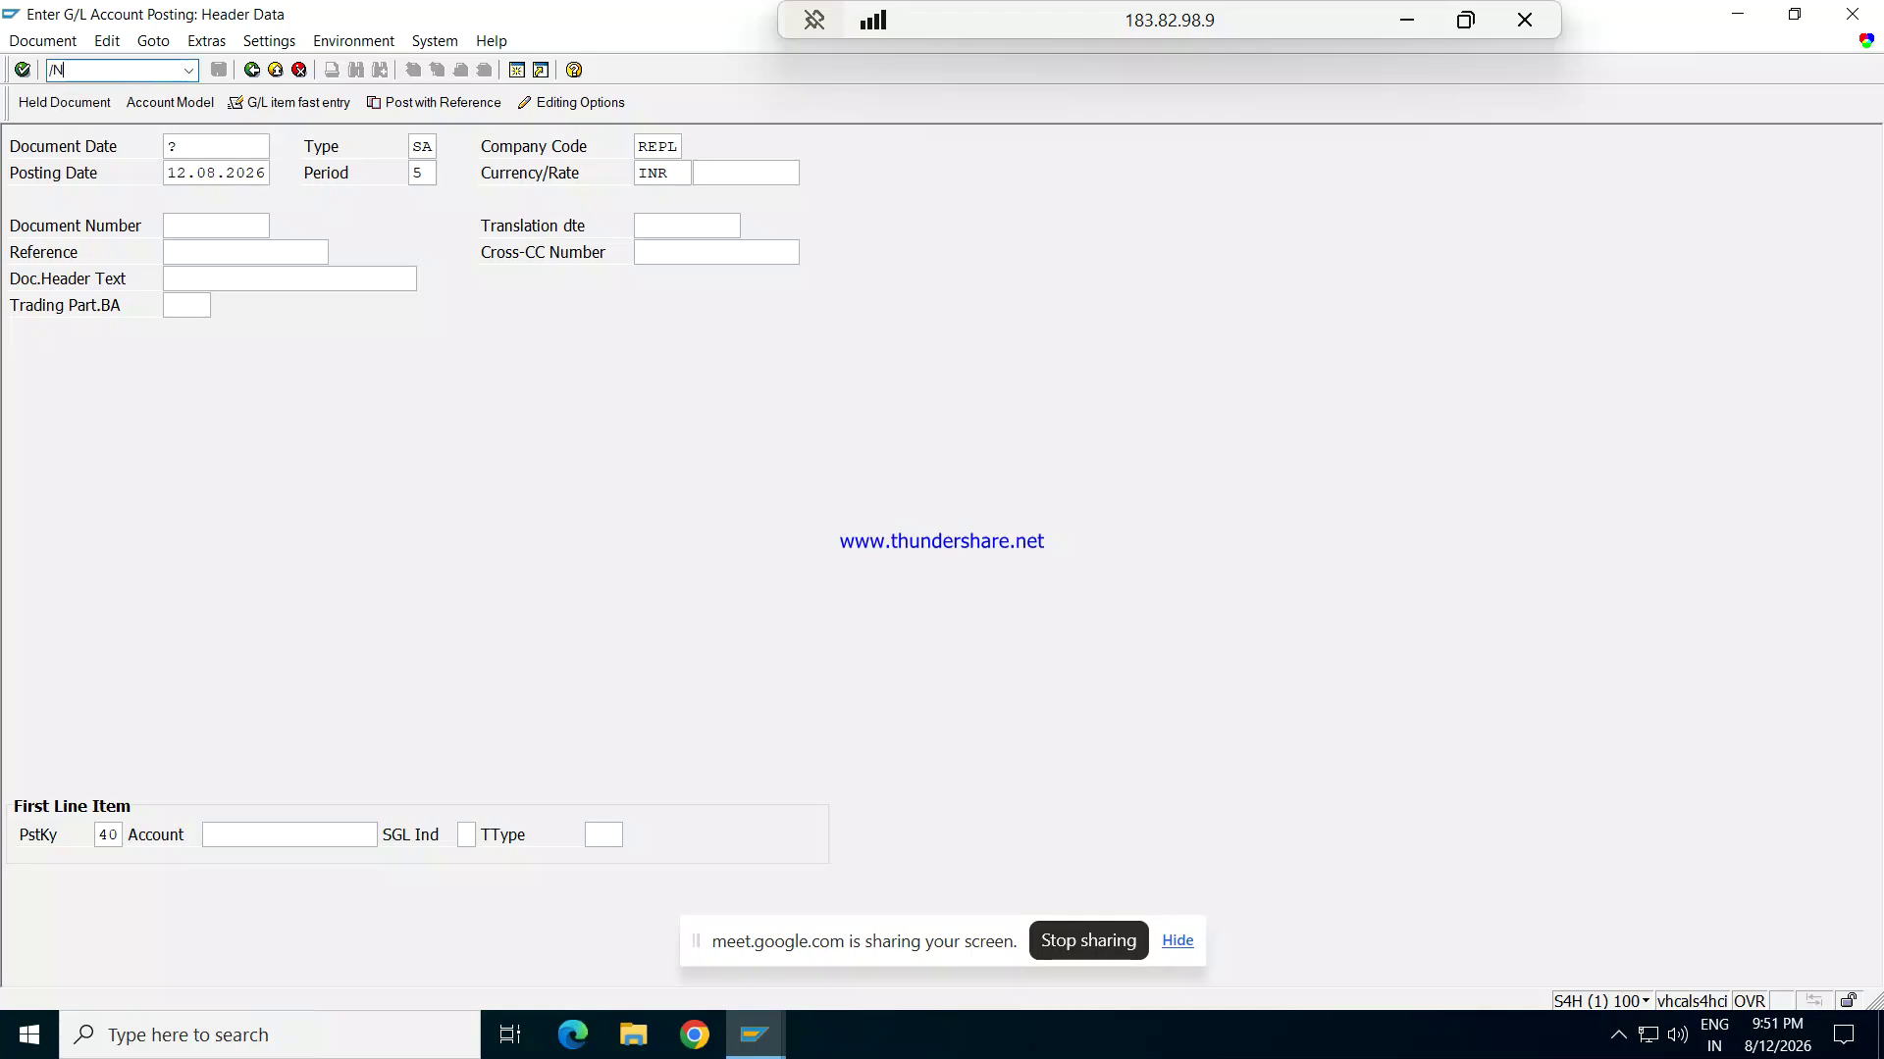
{"action": "type", "text": "F-02"}
{"action": "key", "text": "Return"}
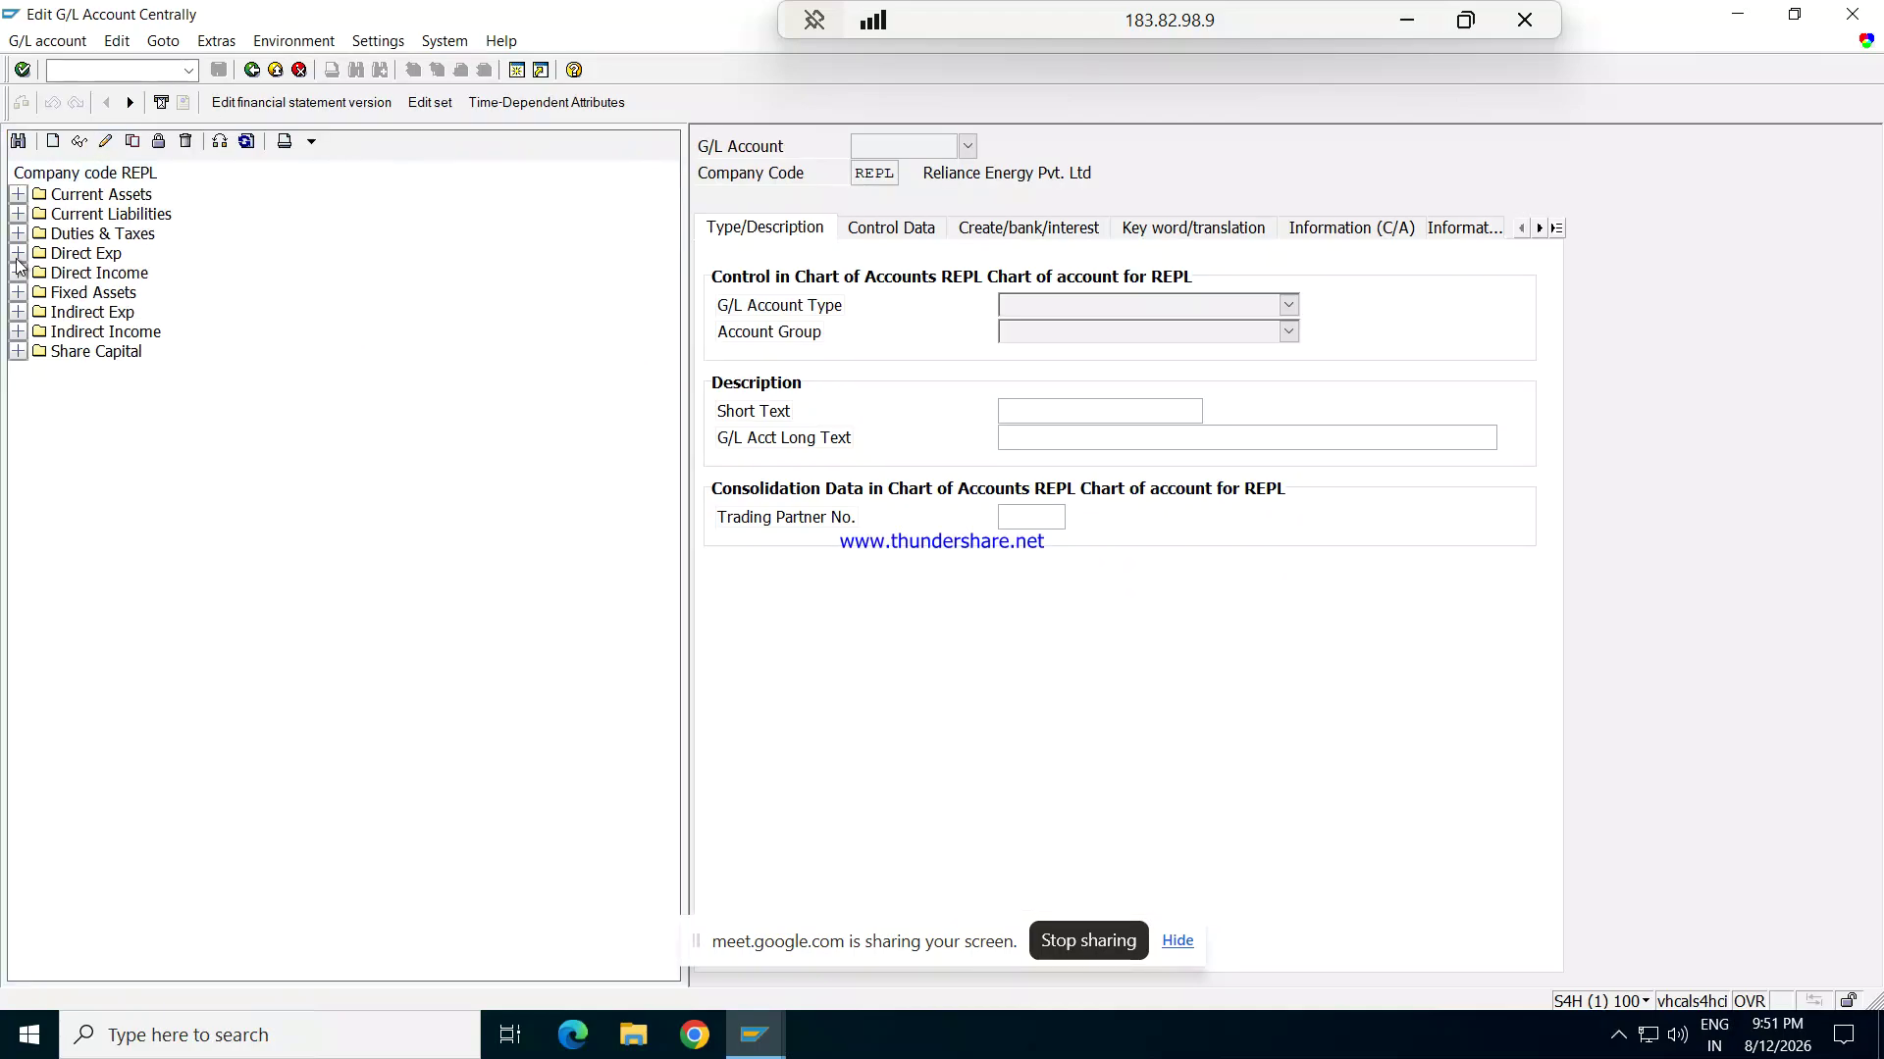
{"action": "left_click", "coordinate": [16, 313]}
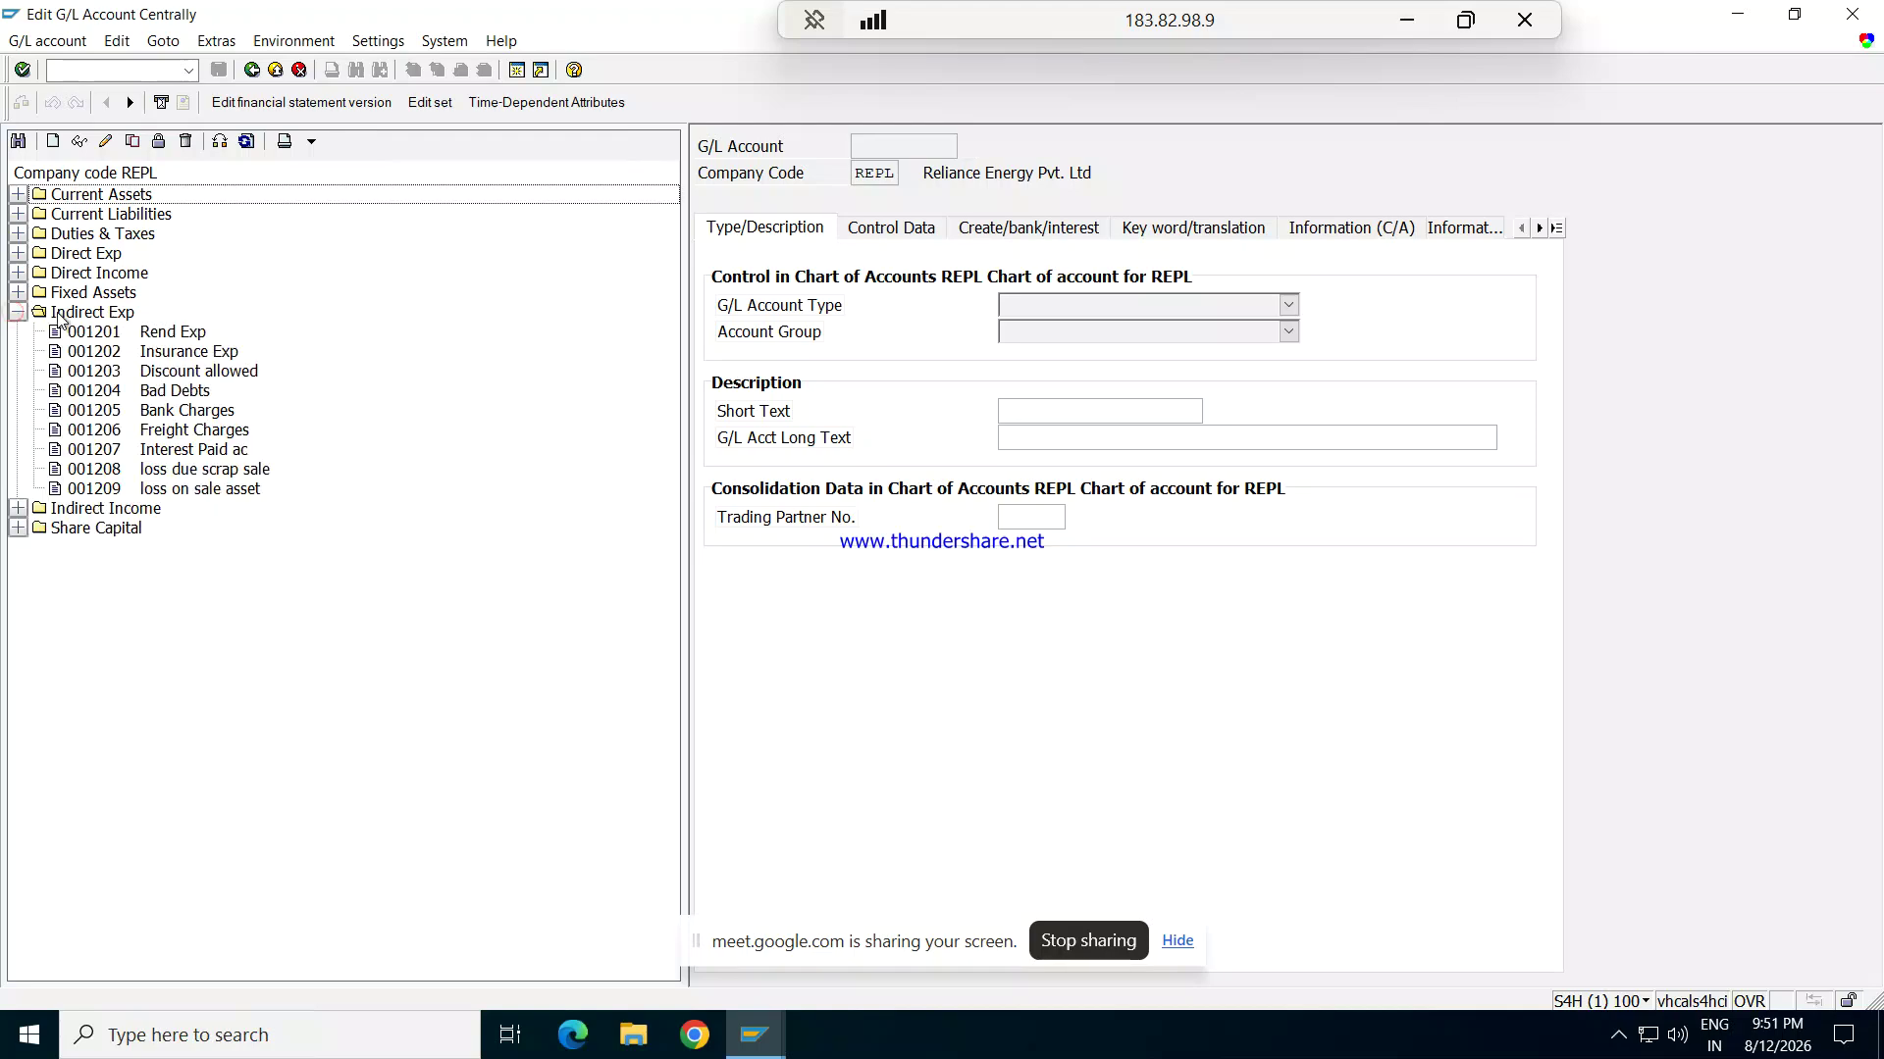
{"action": "double_click", "coordinate": [160, 336]}
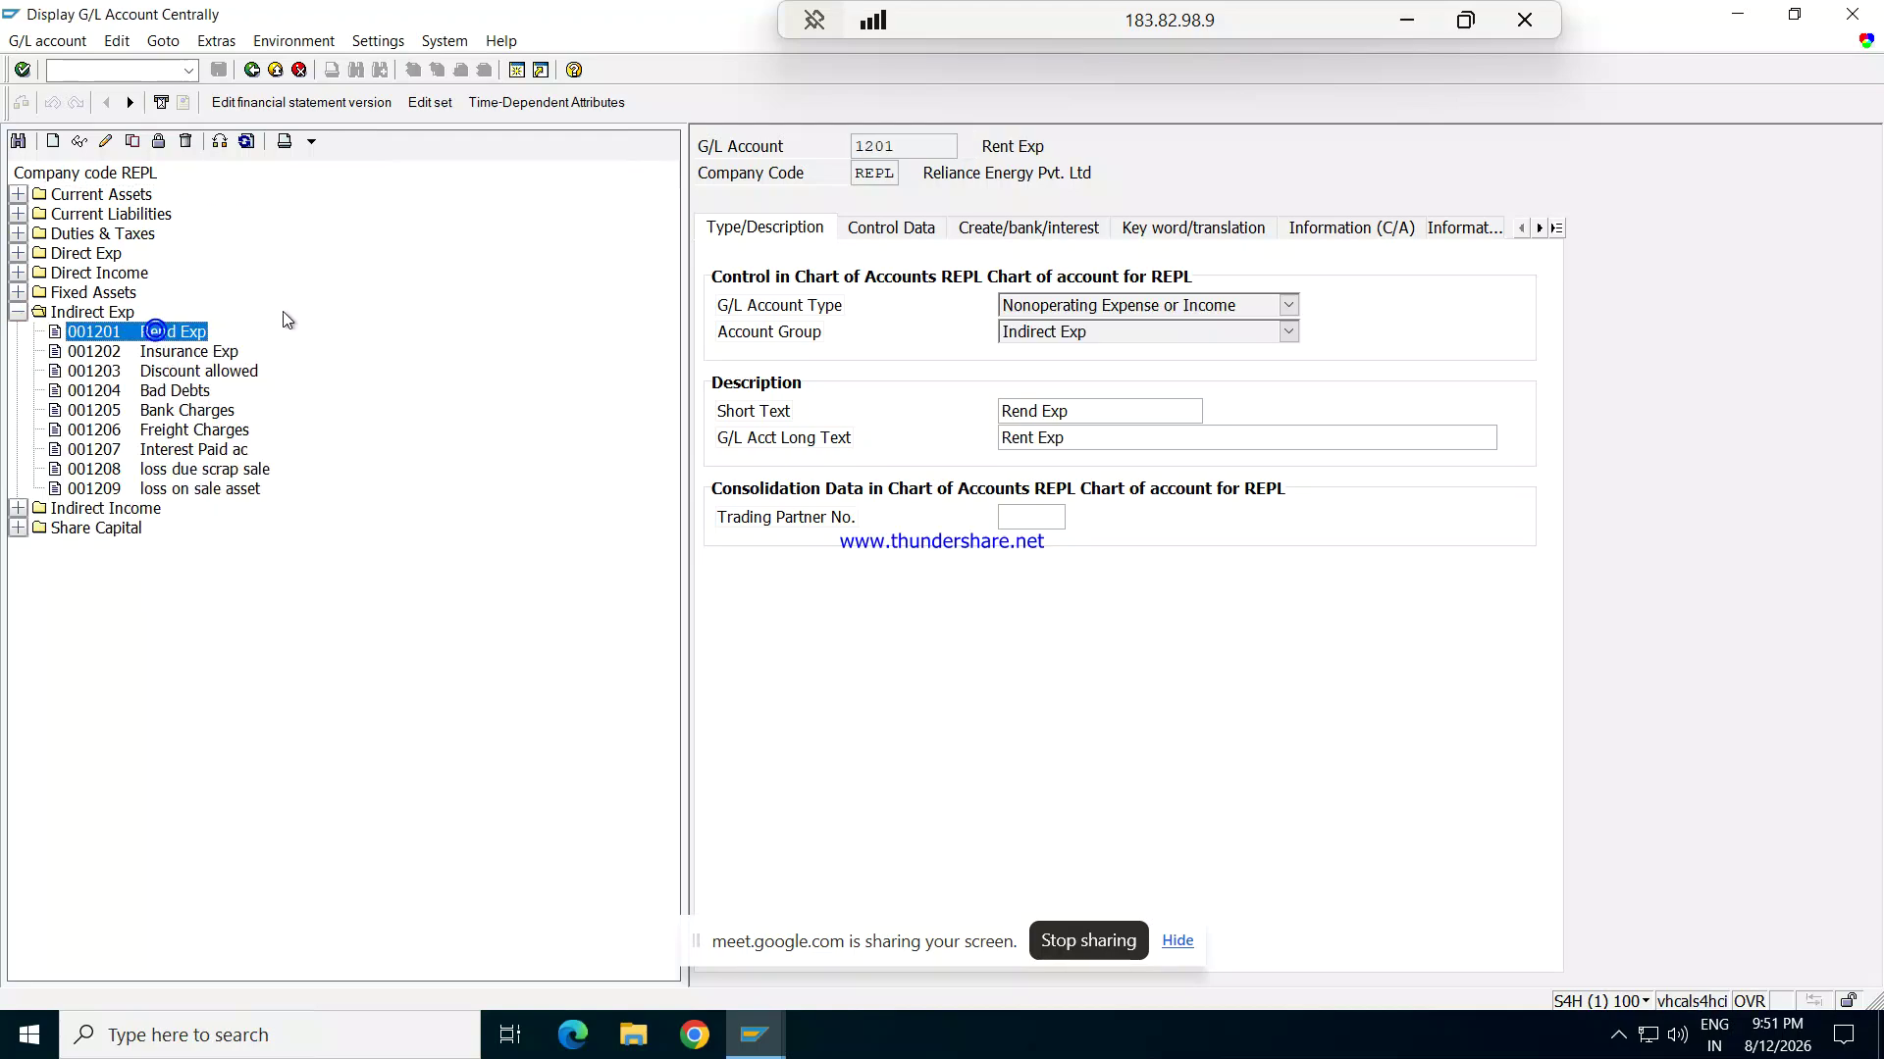
{"action": "left_click", "coordinate": [885, 217]}
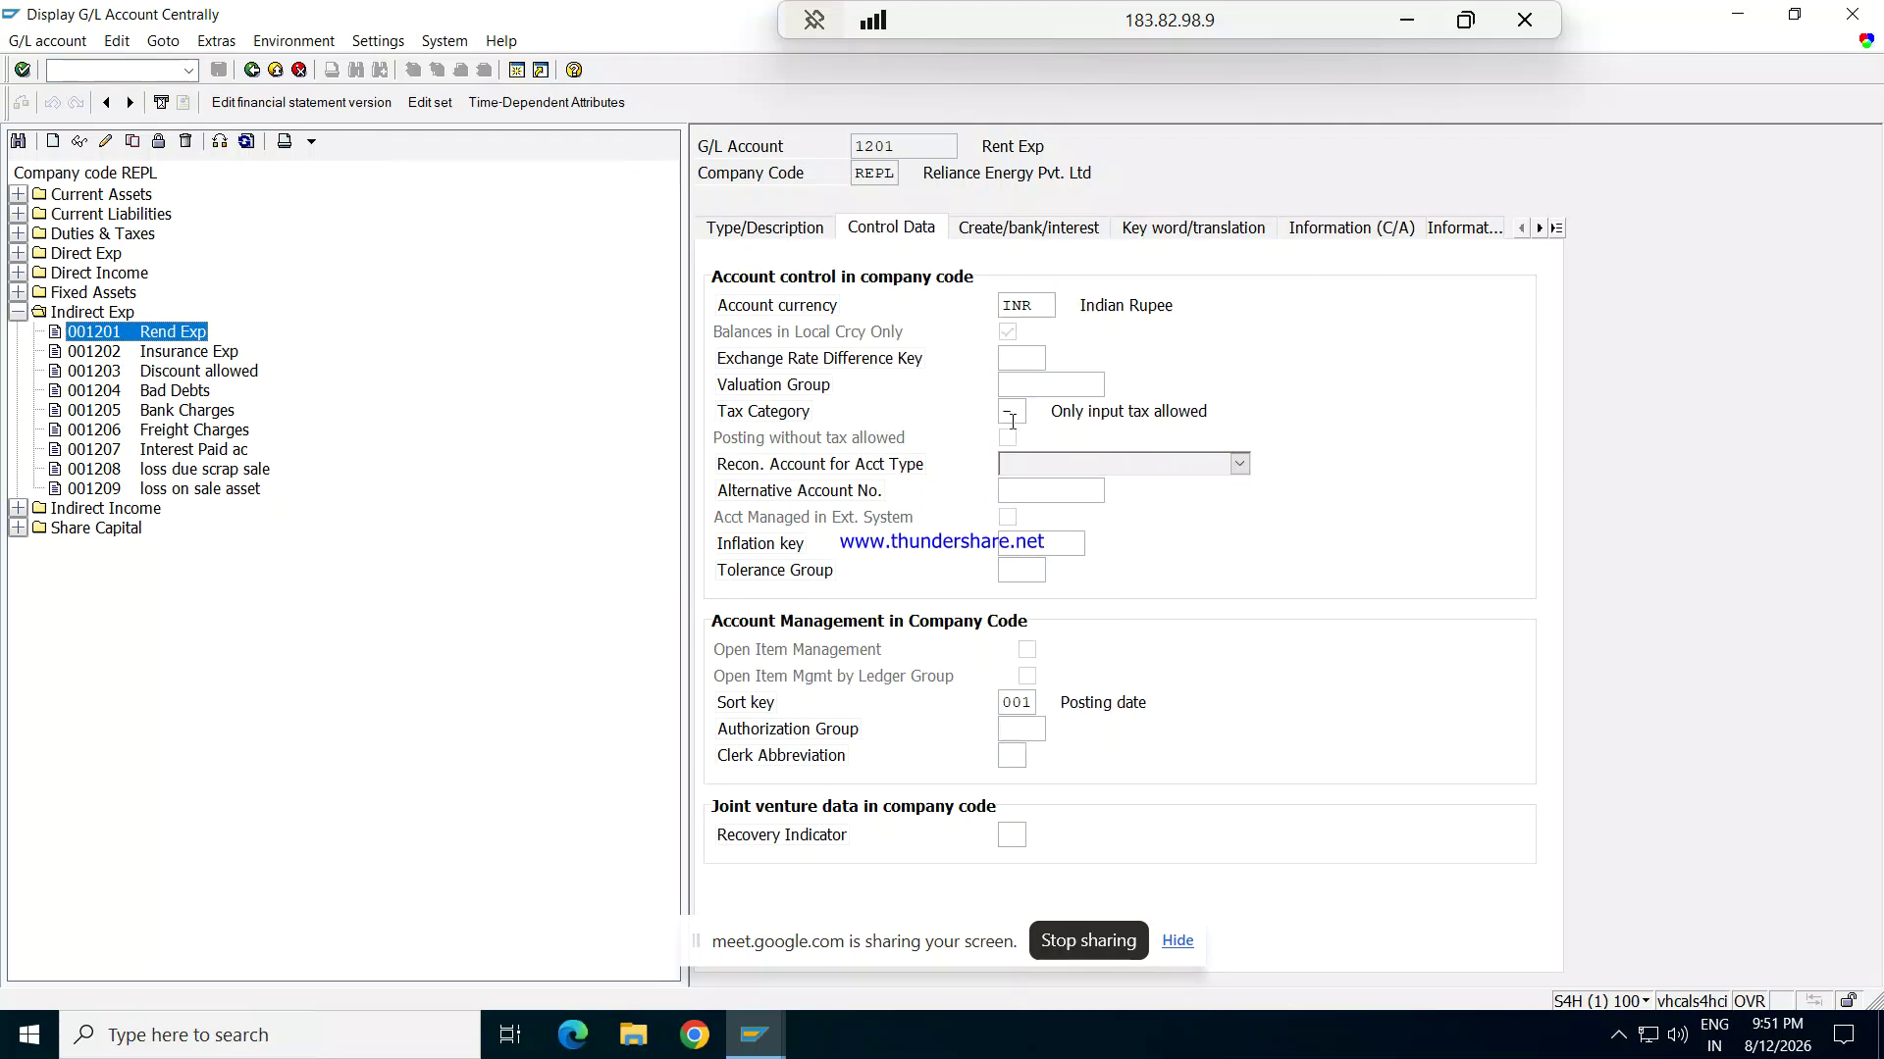
{"action": "left_click", "coordinate": [1032, 413]}
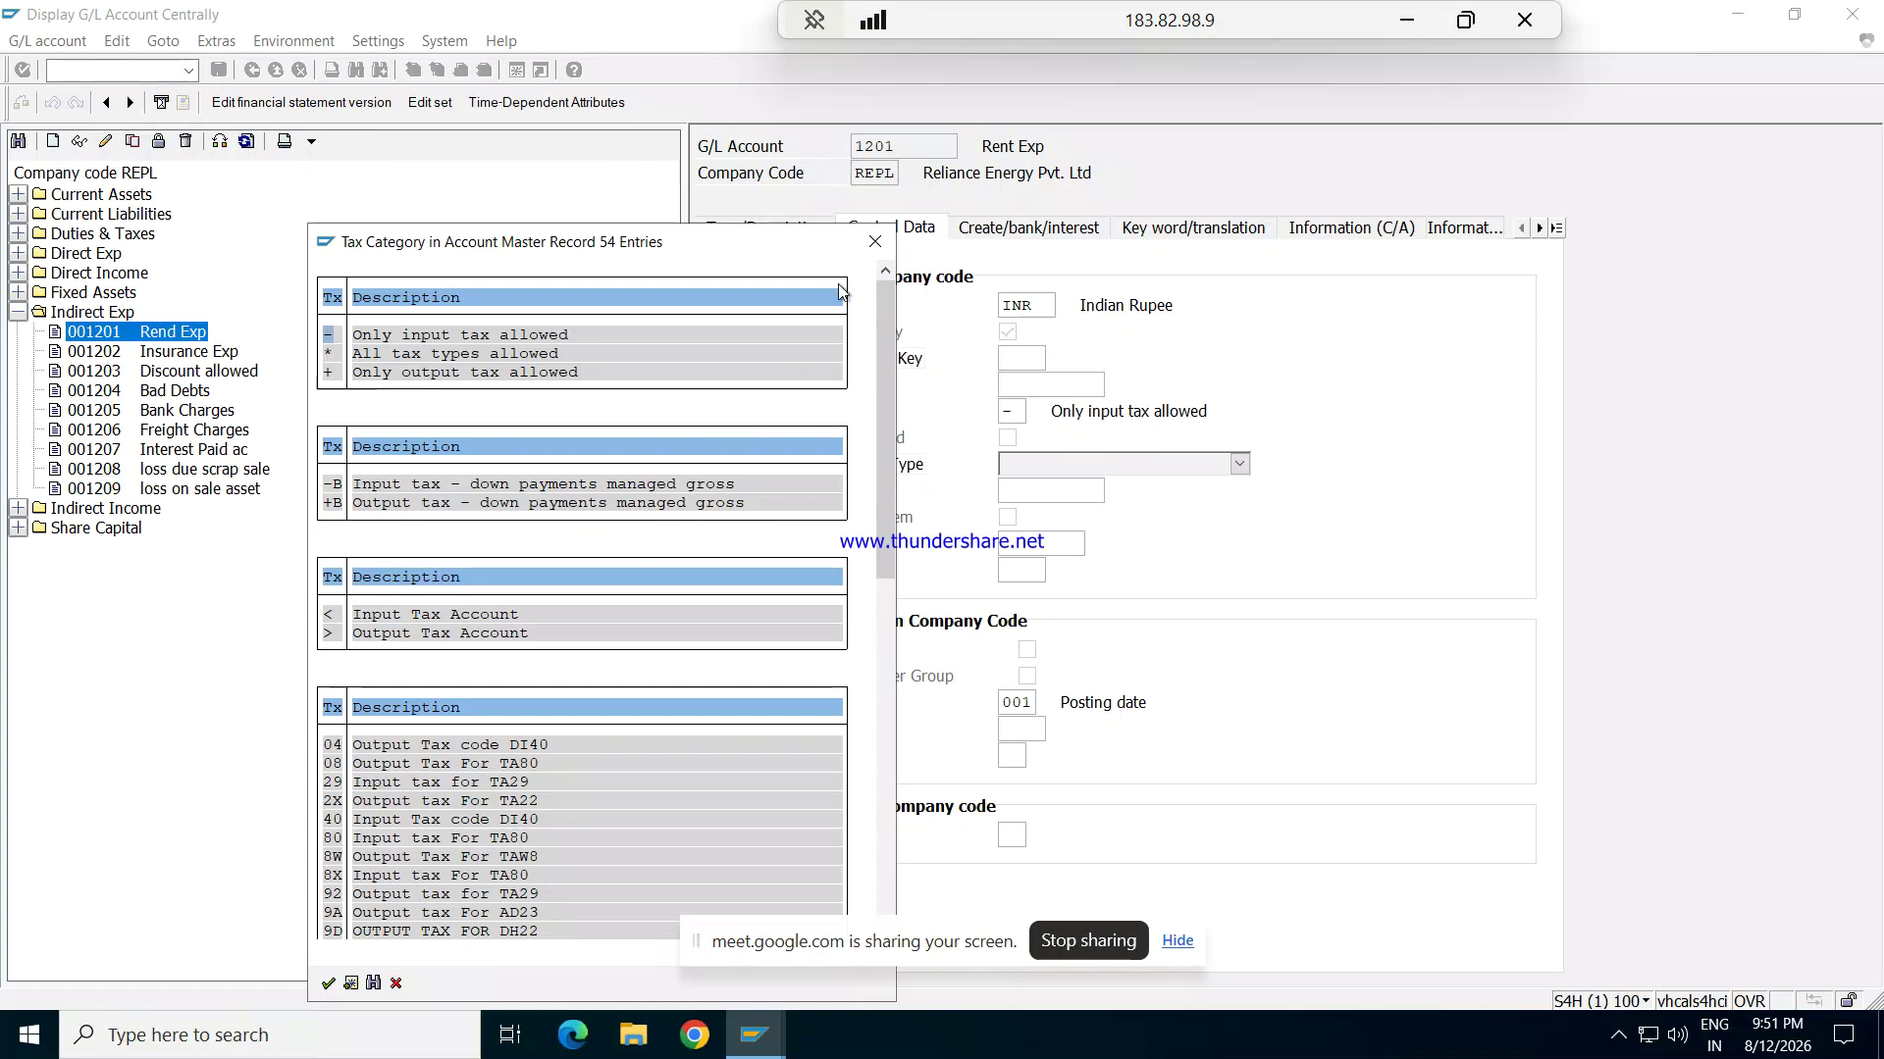
{"action": "left_click", "coordinate": [872, 245]}
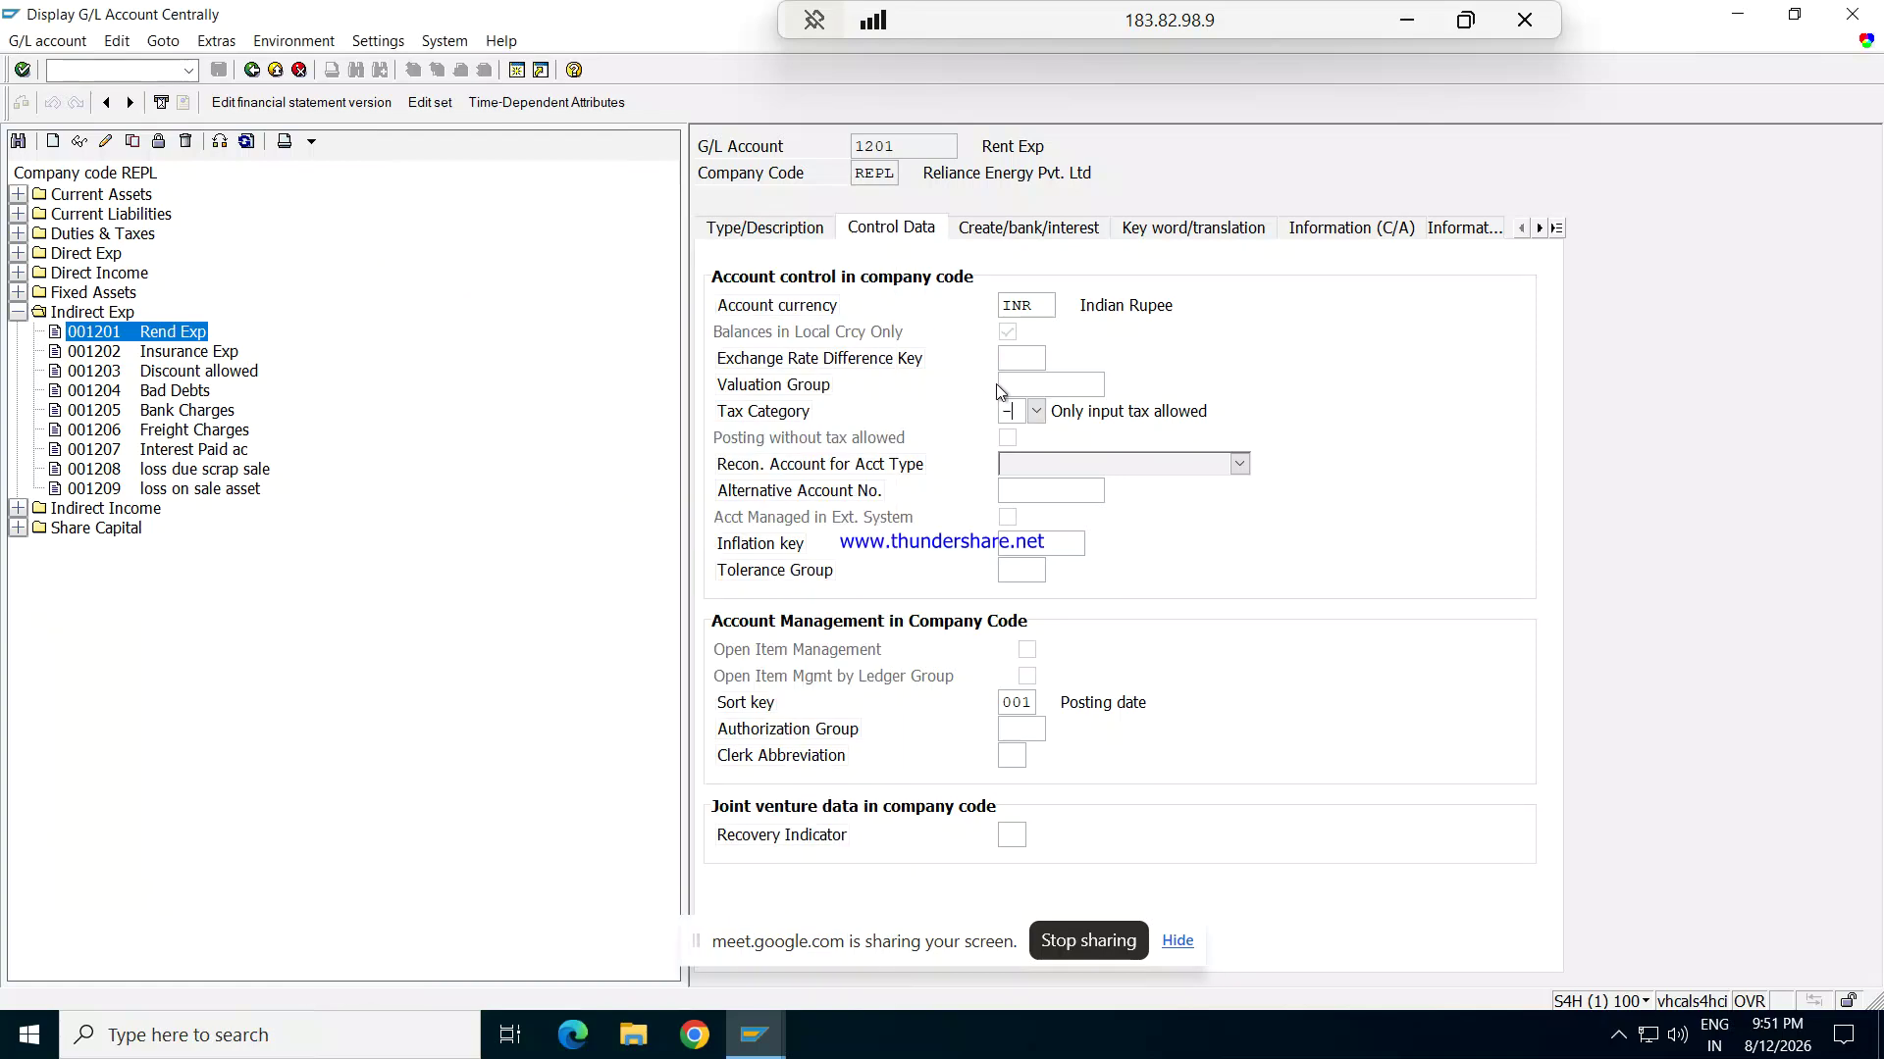
Step: Blank the tax category of account 1201 and save, accepting the tax warning
{"action": "left_click", "coordinate": [106, 140]}
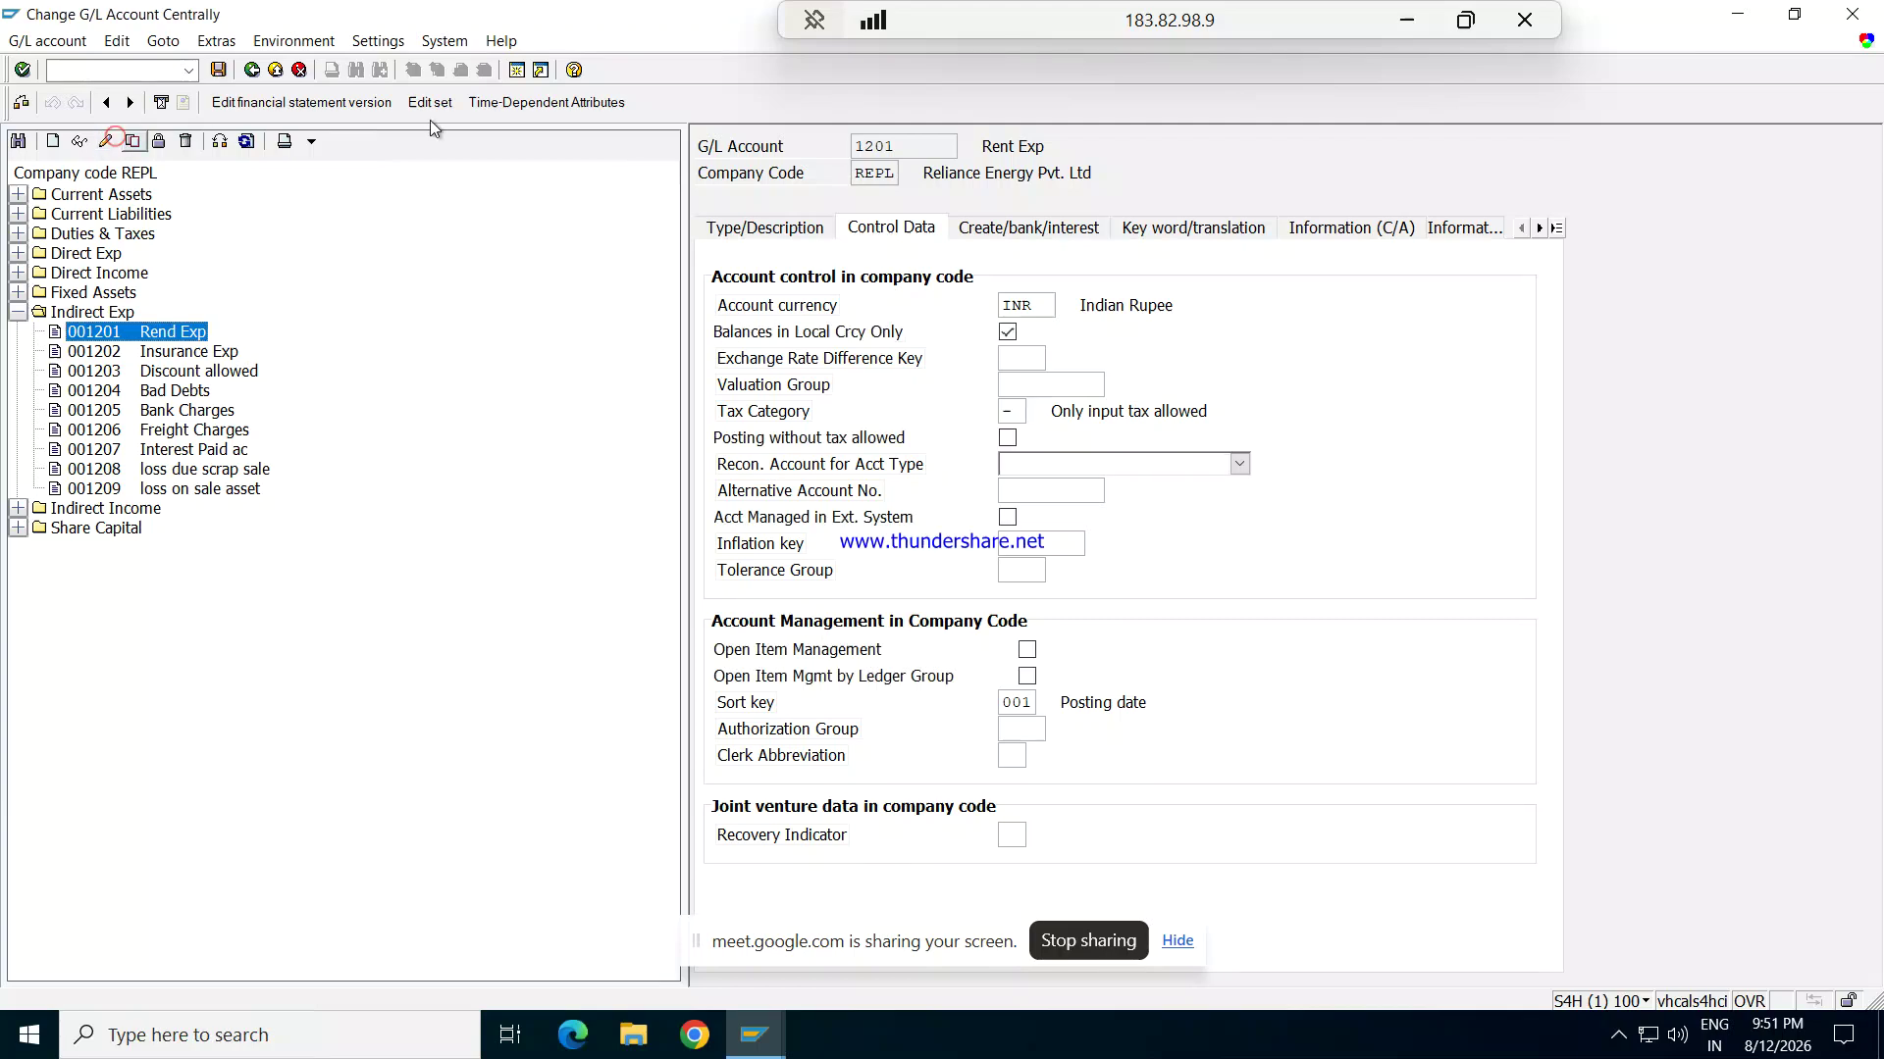
{"action": "left_click", "coordinate": [1015, 413]}
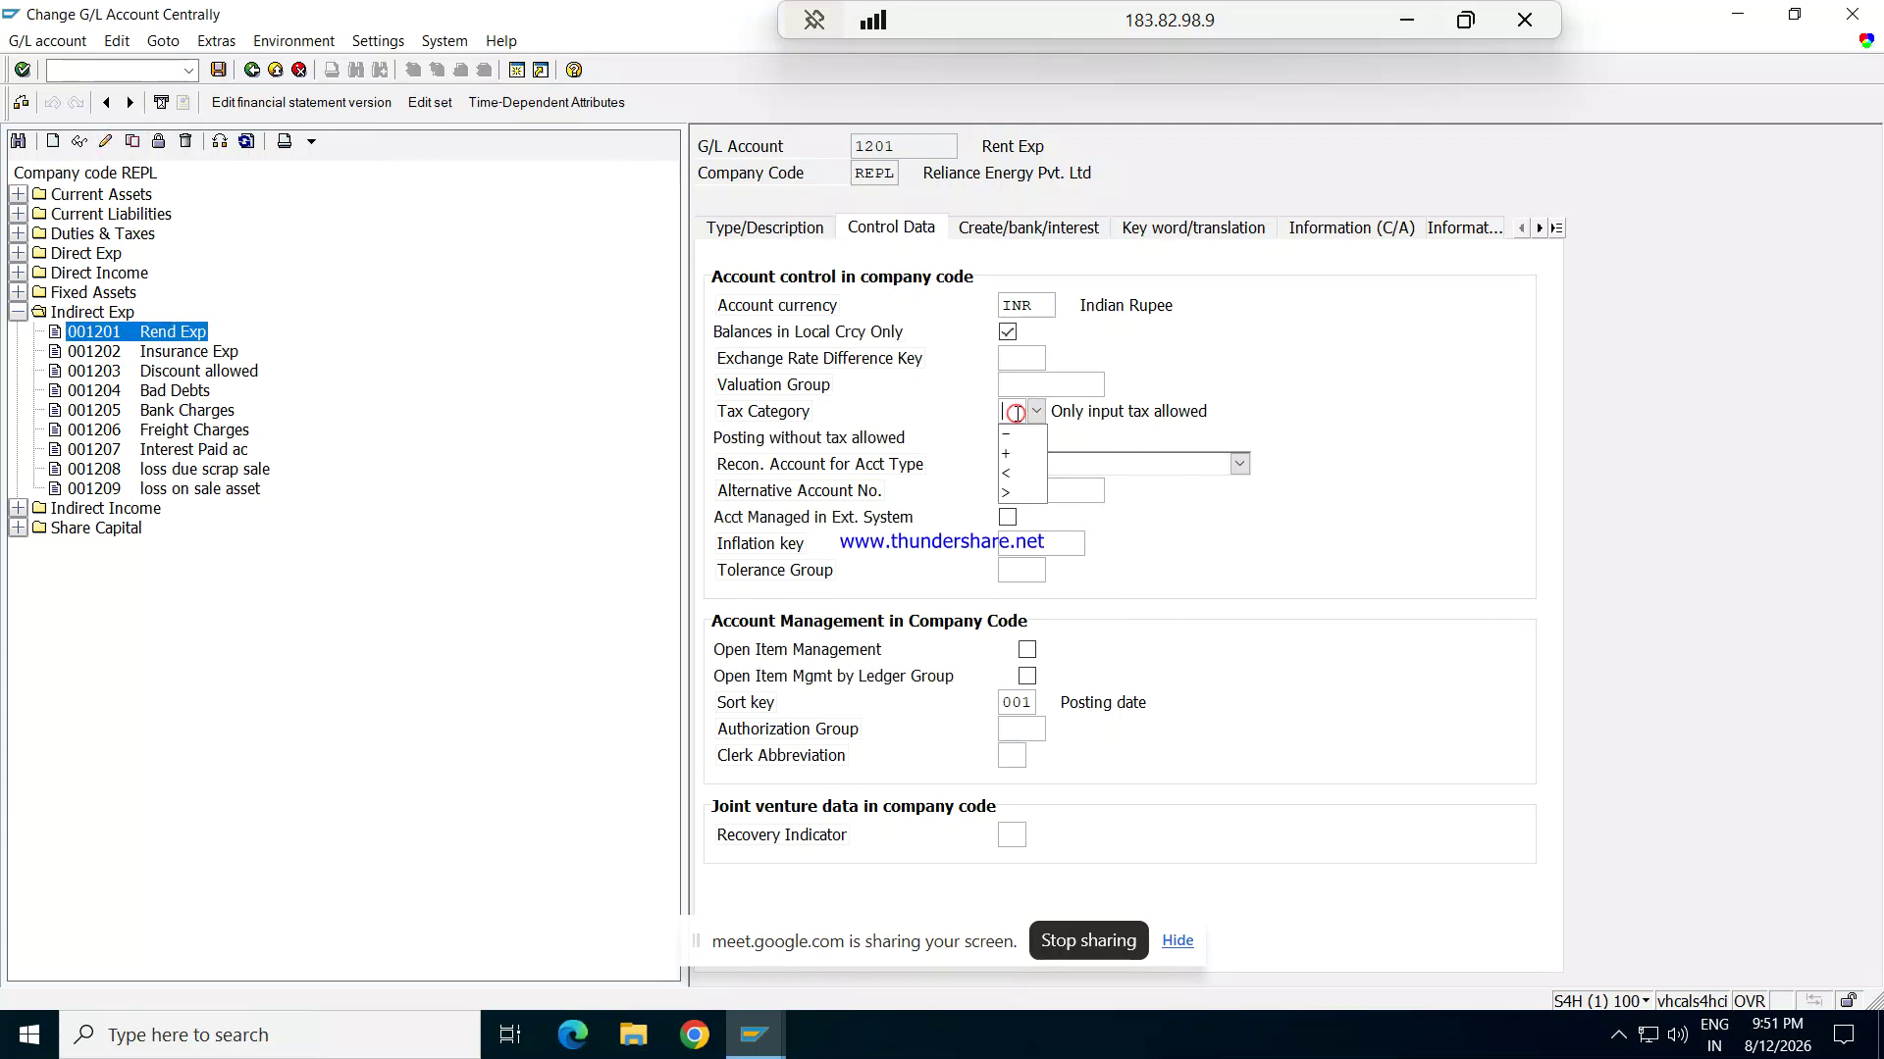
{"action": "key", "text": "Tab"}
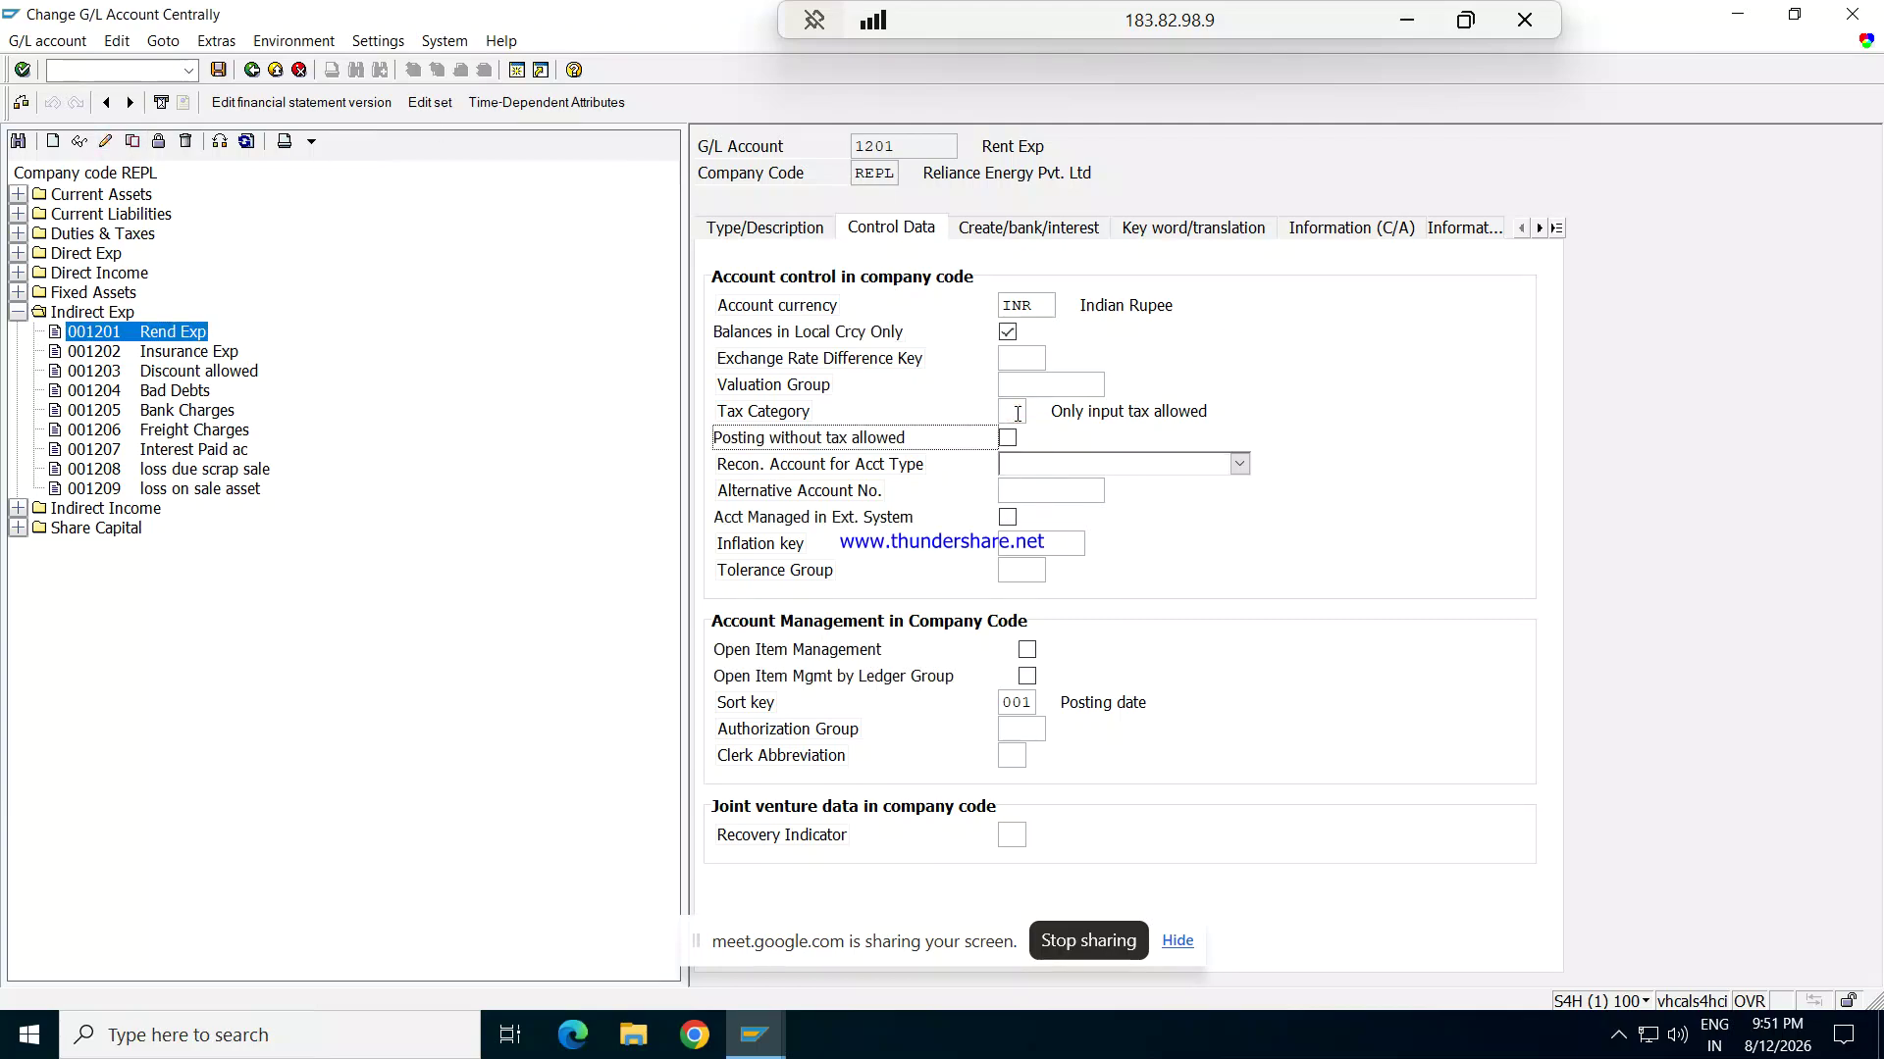
{"action": "left_click", "coordinate": [219, 70]}
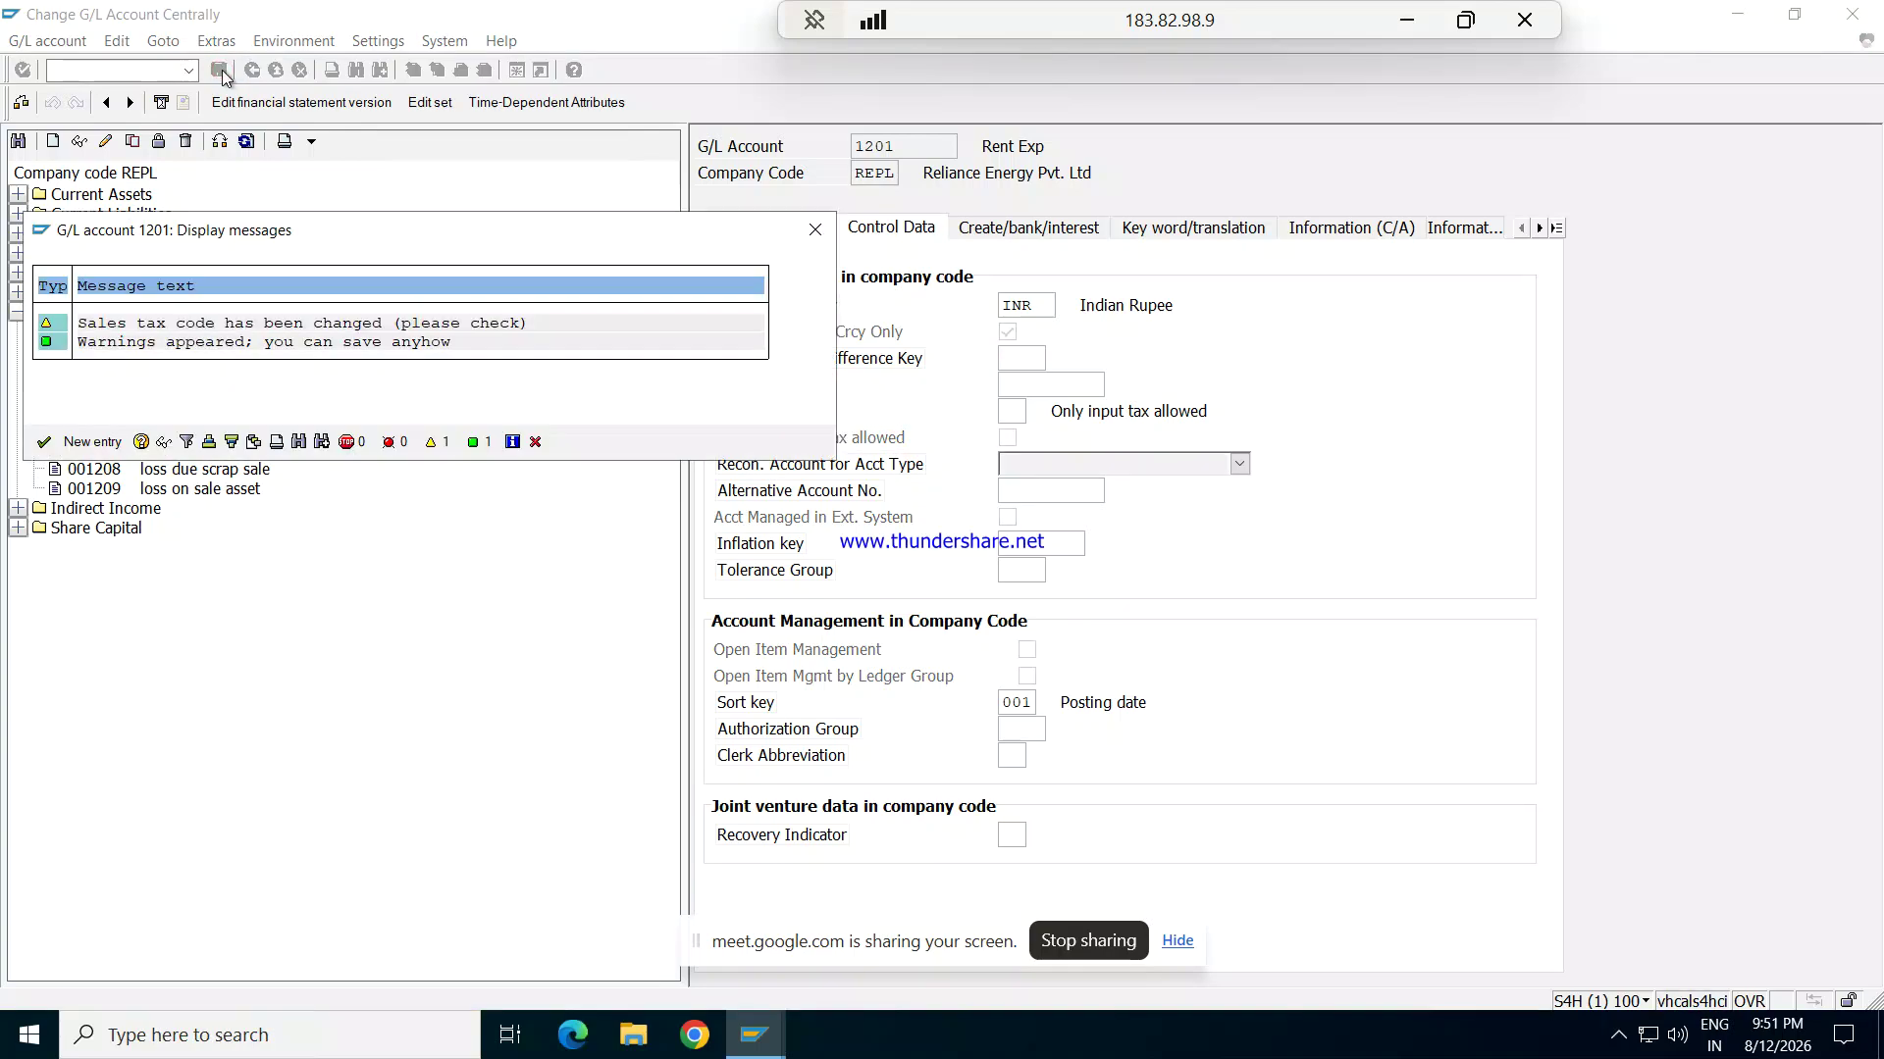
{"action": "left_click", "coordinate": [221, 72]}
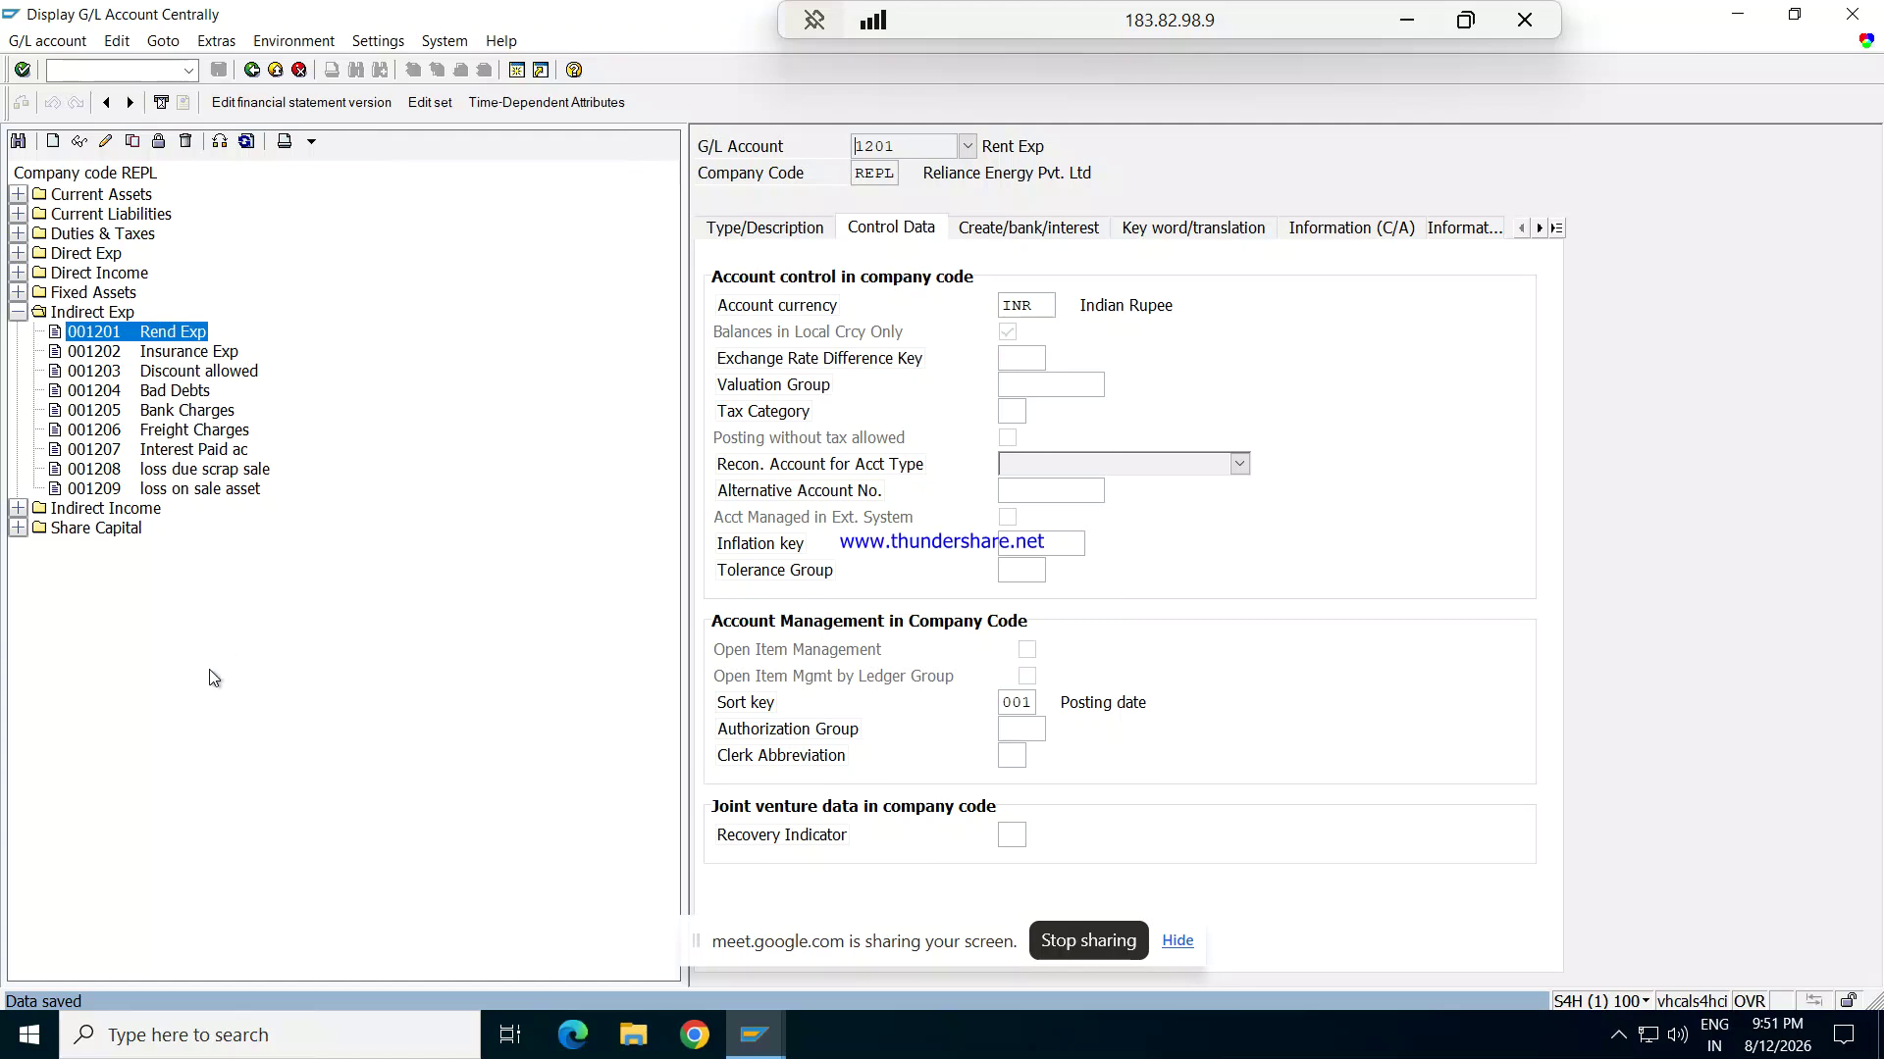
{"action": "left_click", "coordinate": [754, 1035]}
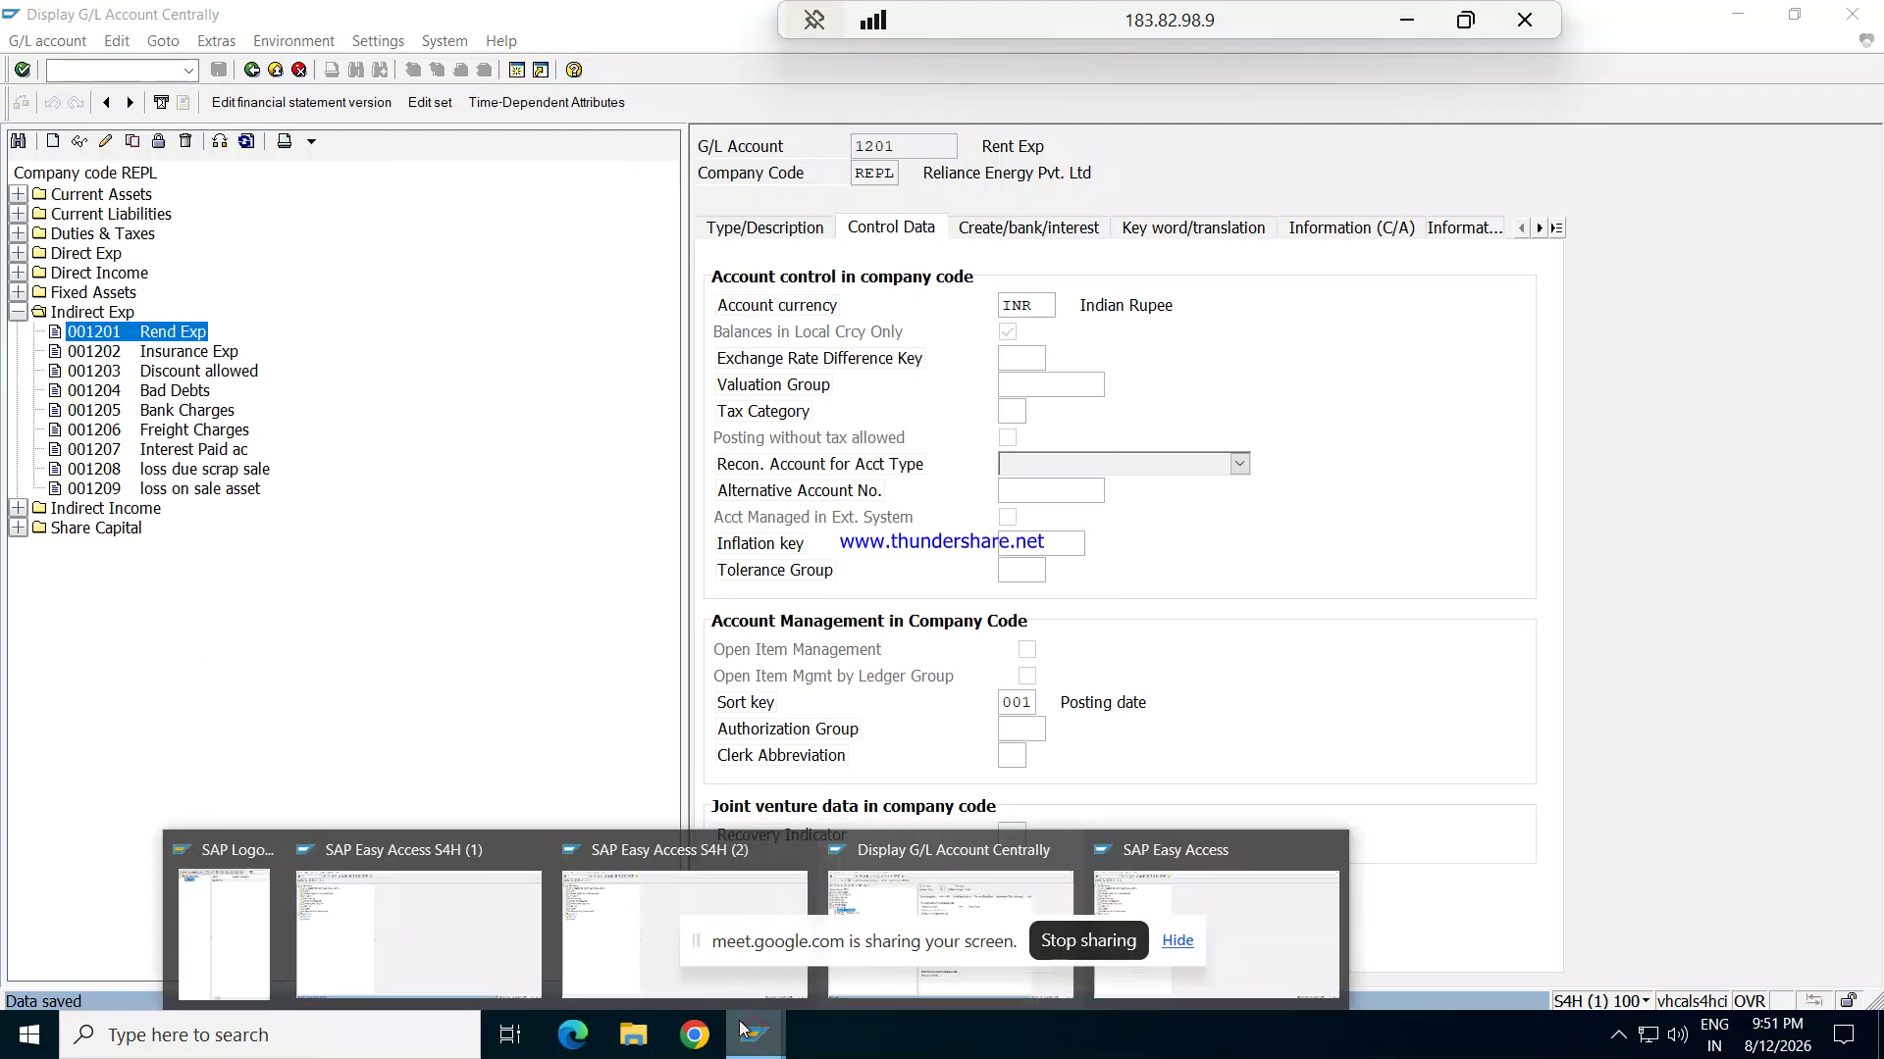
Step: Switch to the other SAP session and start transaction F-02 for a G/L account posting
{"action": "mouse_move", "coordinate": [677, 932]}
{"action": "mouse_move", "coordinate": [976, 892]}
{"action": "left_click", "coordinate": [975, 887]}
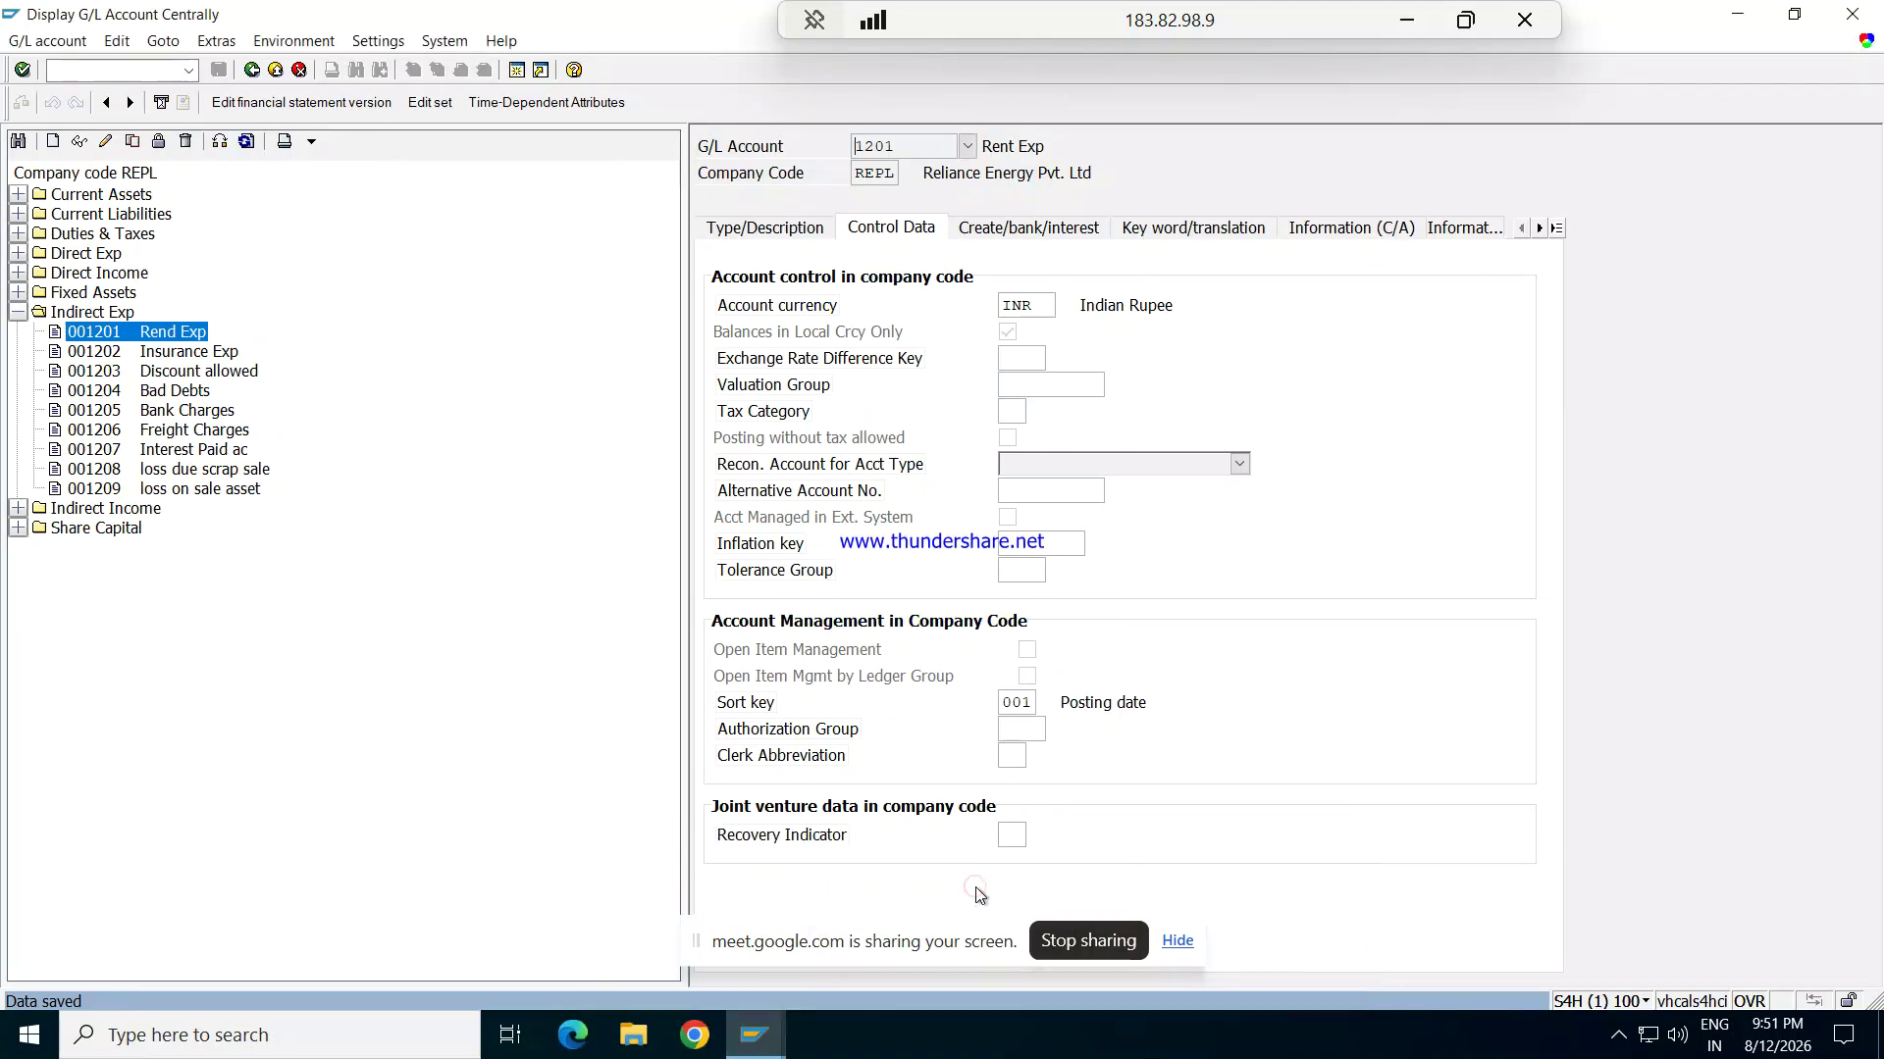
{"action": "key", "text": "alt+Tab"}
{"action": "key", "text": "alt+Tab"}
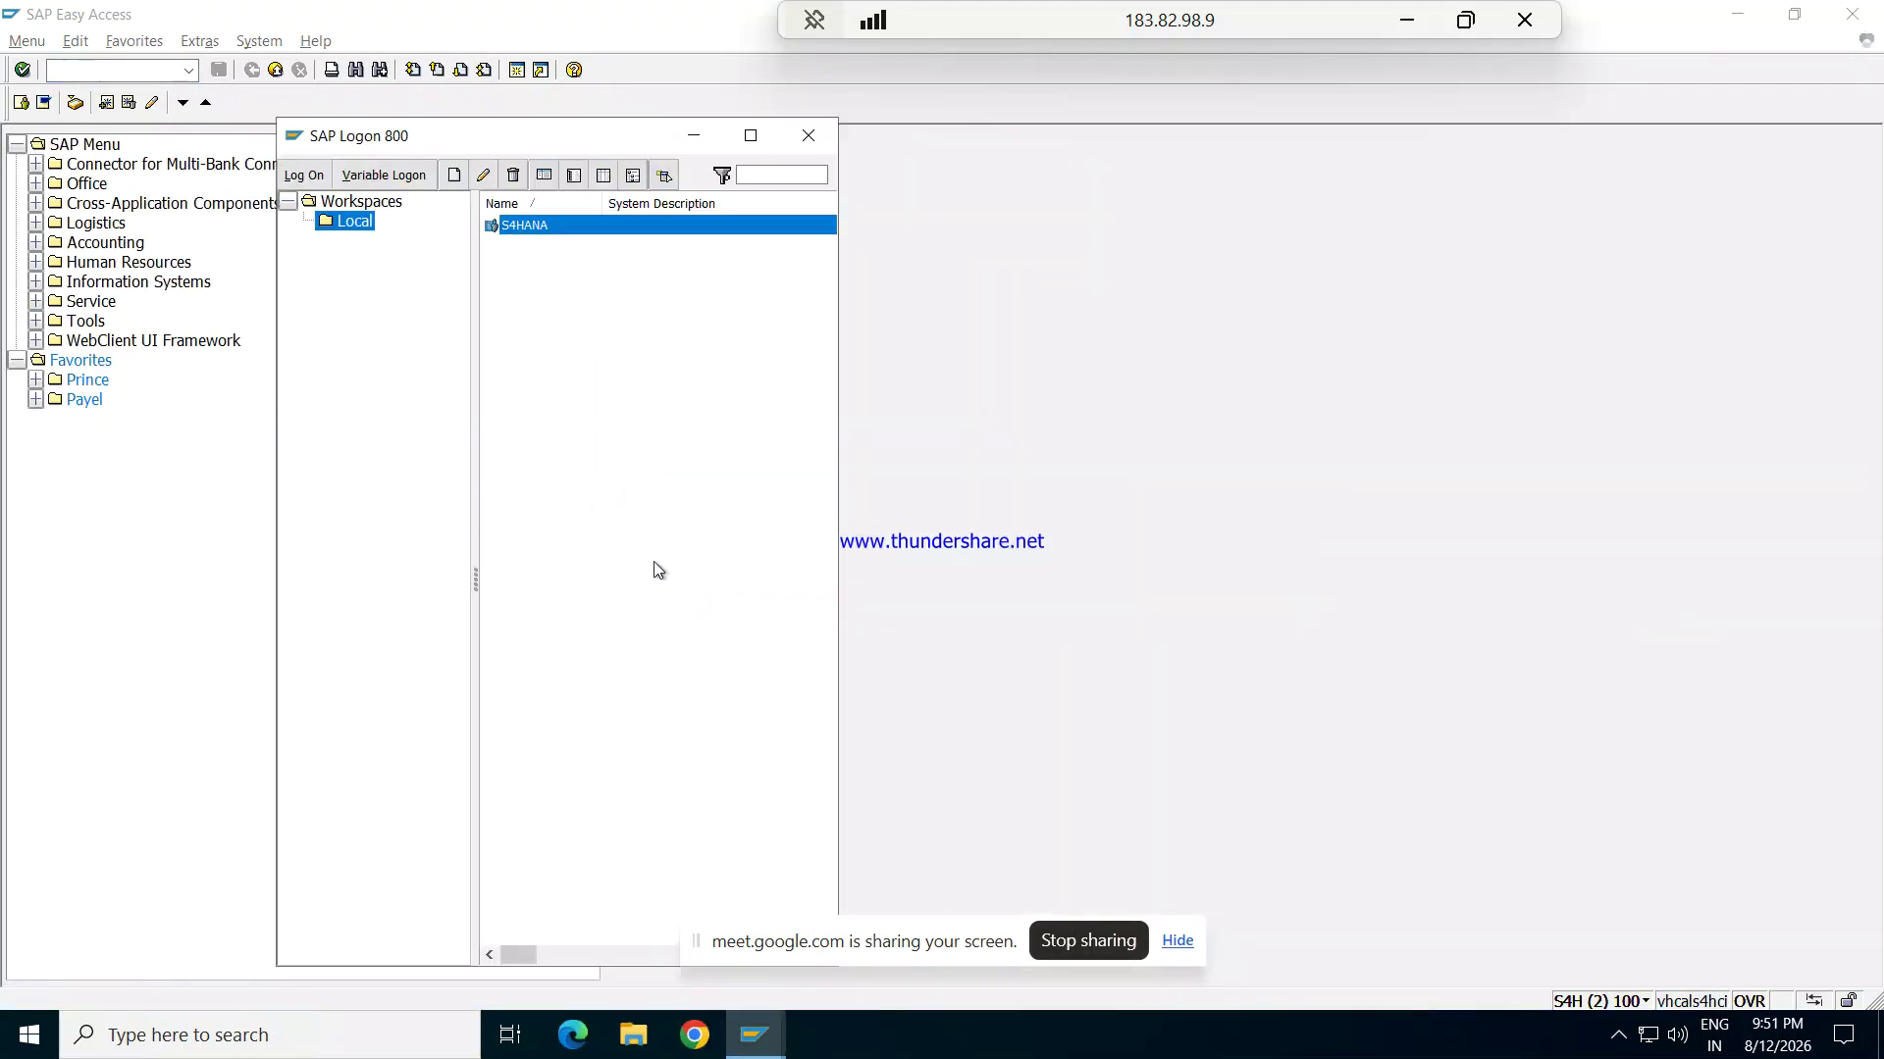
{"action": "key", "text": "alt+Tab"}
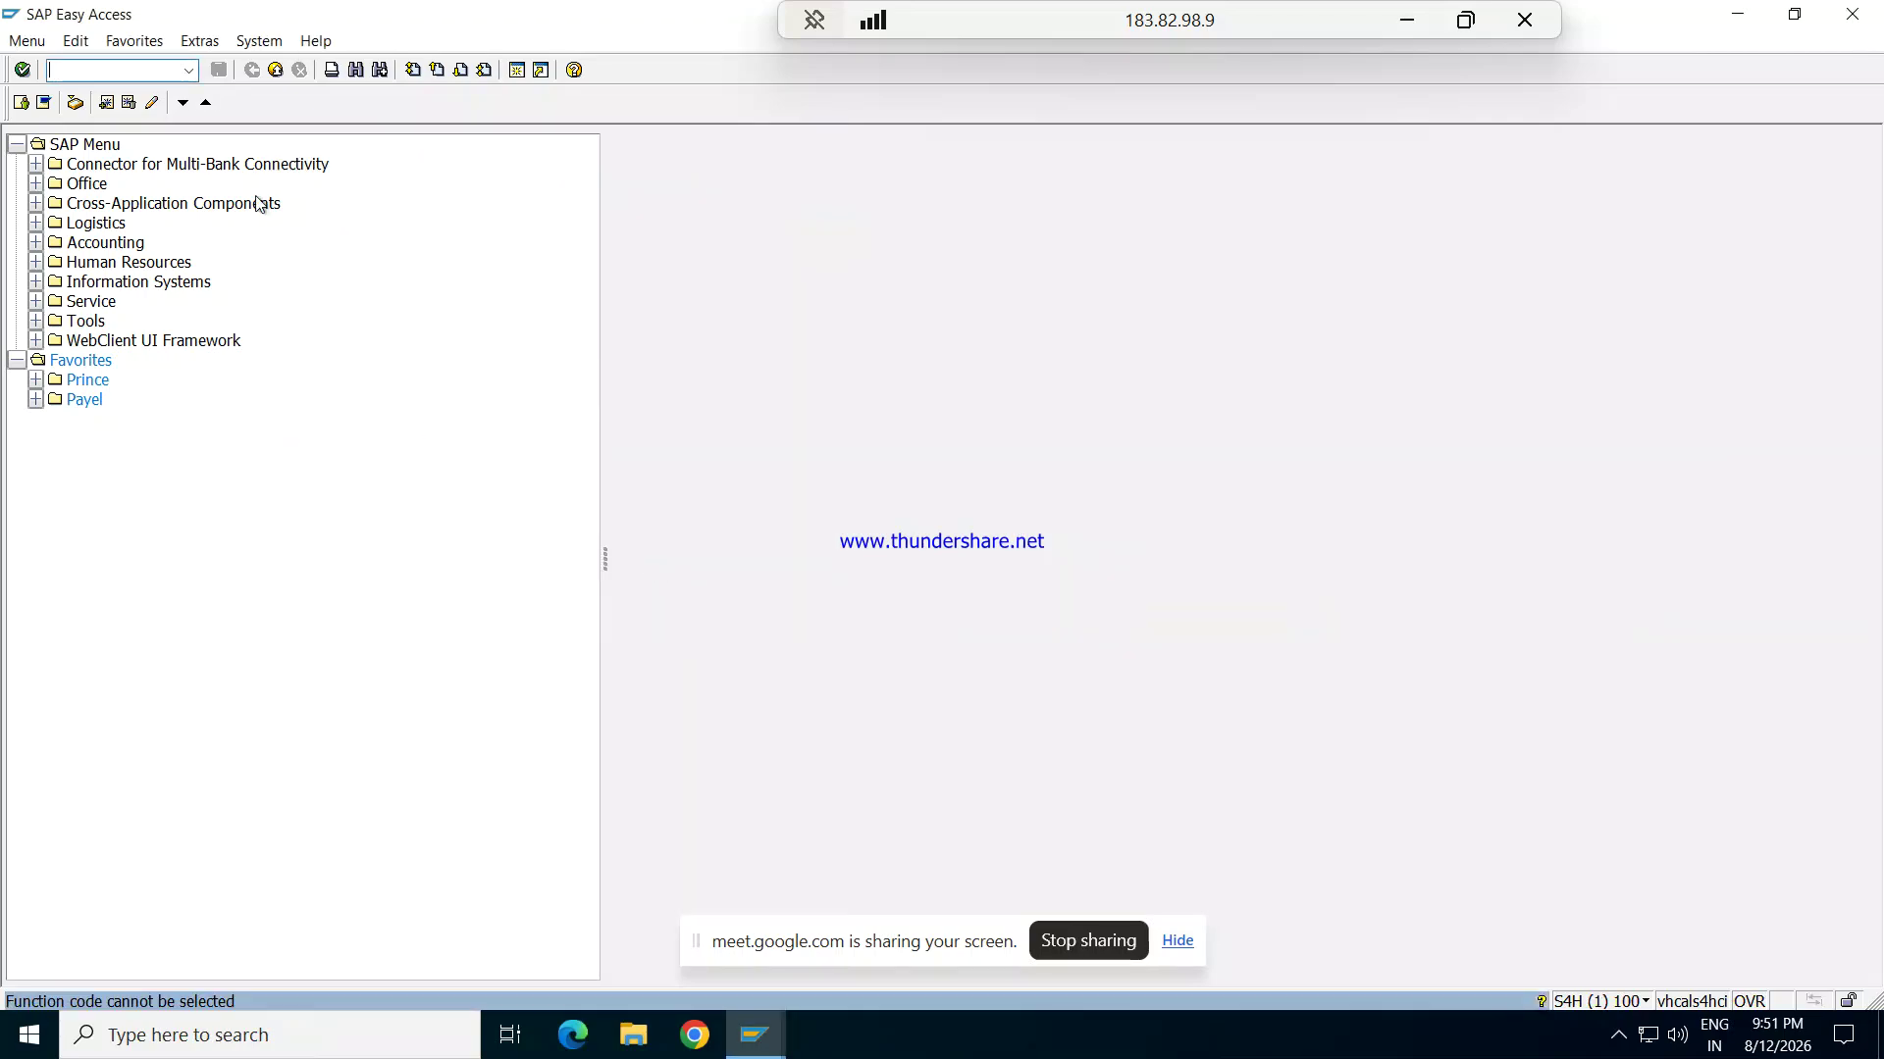
{"action": "type", "text": "F-02"}
{"action": "key", "text": "Return"}
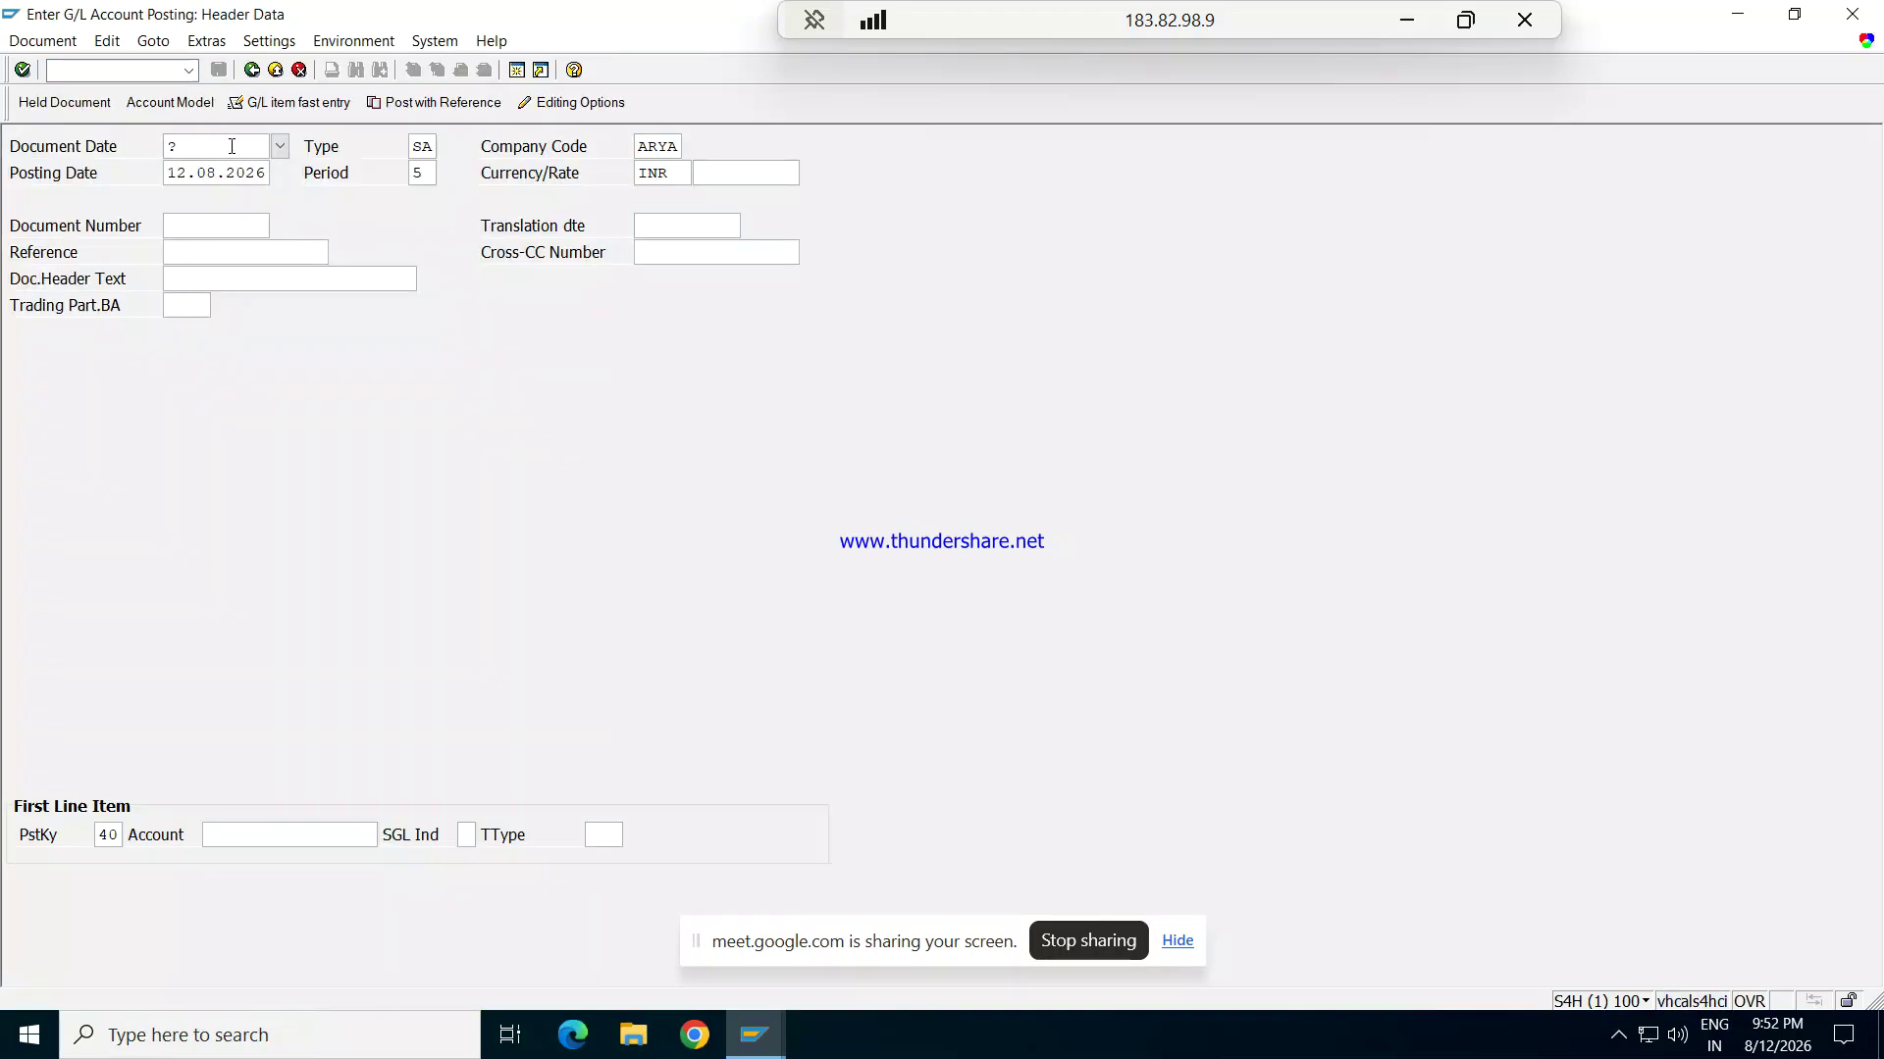
Step: Set the document date to 12.08.2026 and change the currency from INR to USD
{"action": "left_click", "coordinate": [279, 148]}
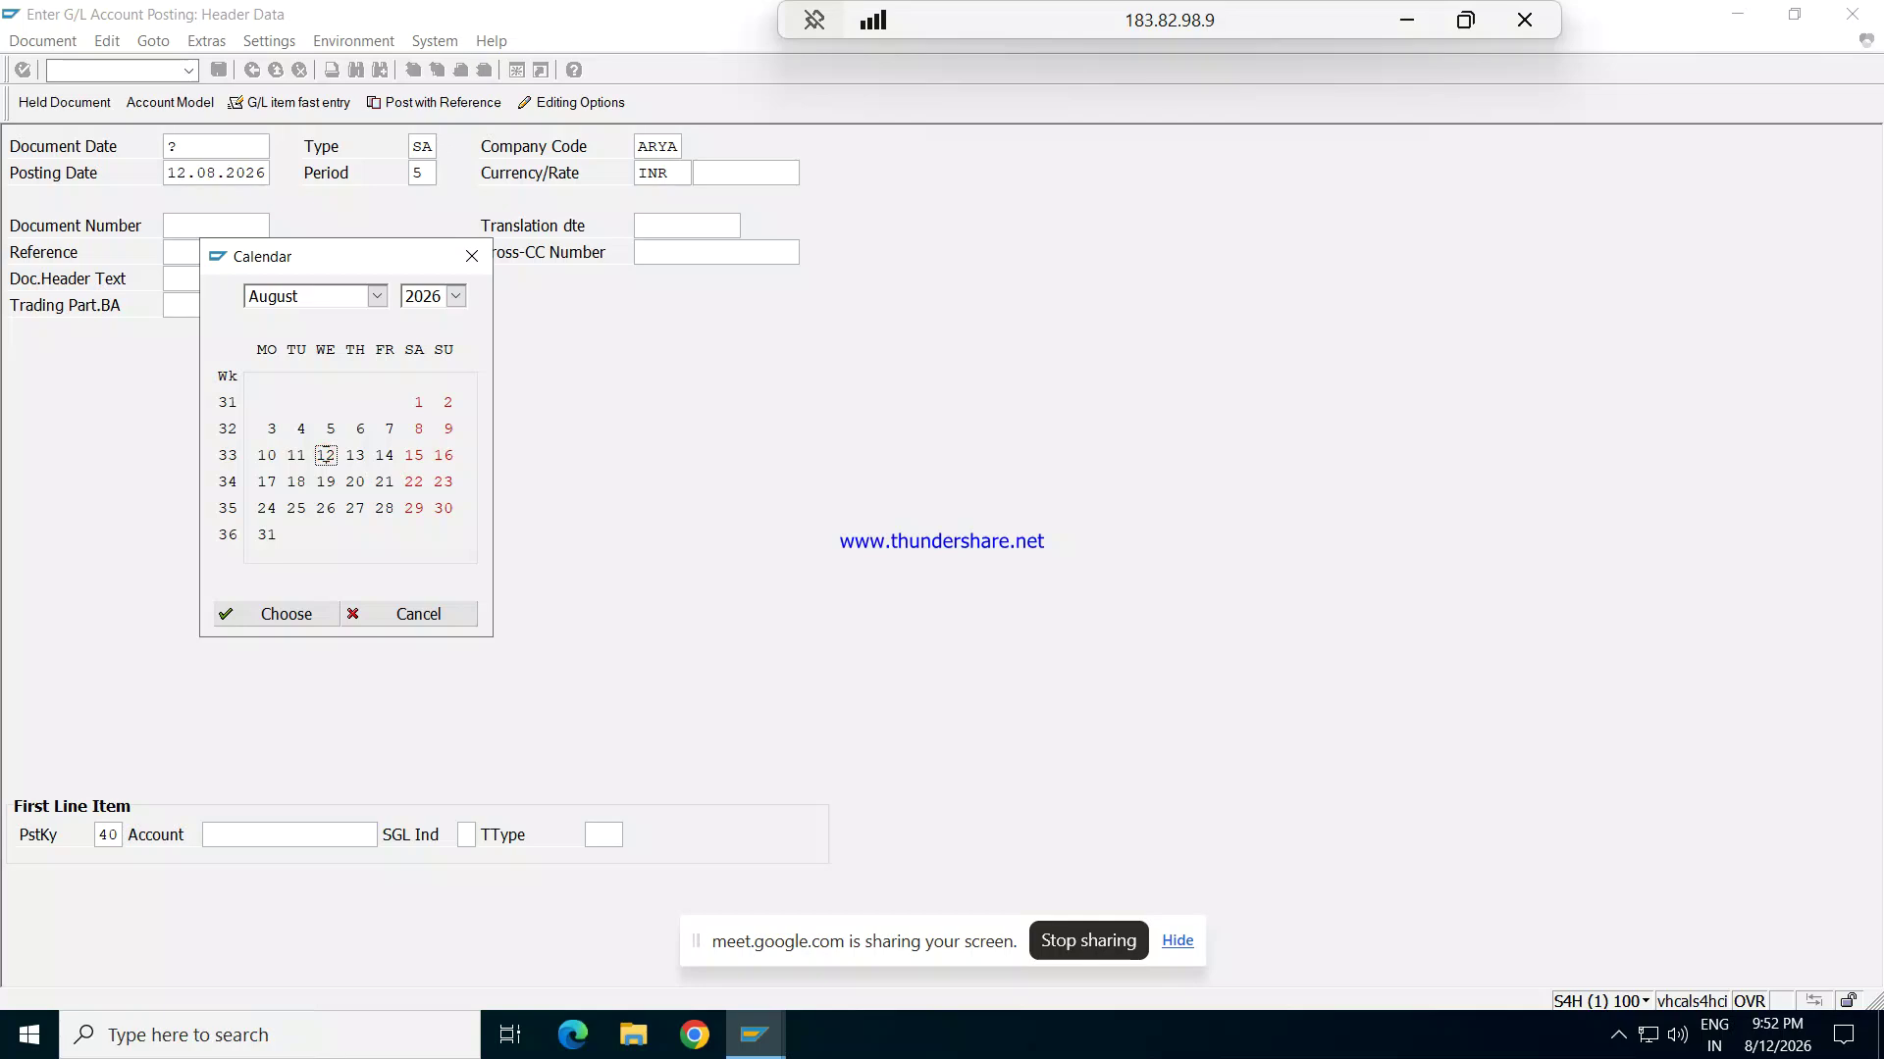
{"action": "left_click", "coordinate": [325, 455]}
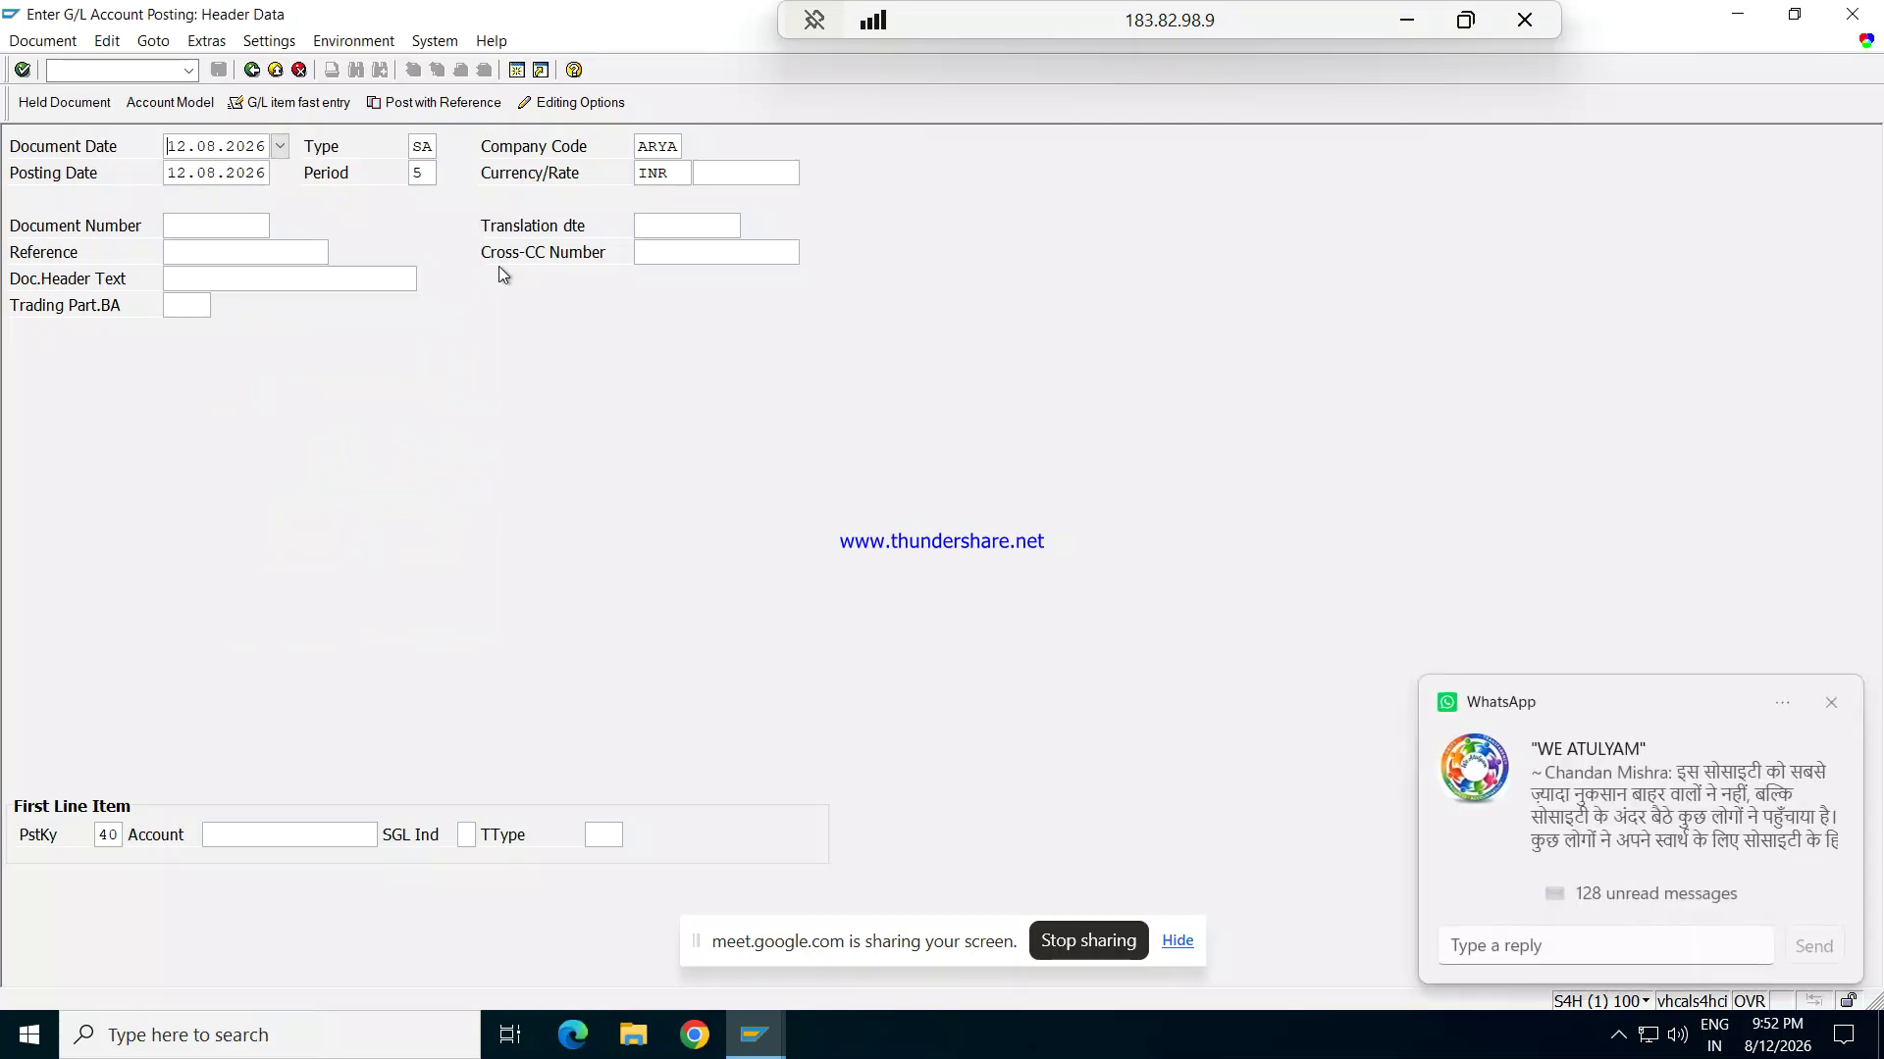
{"action": "key", "text": "Tab"}
{"action": "key", "text": "Tab"}
{"action": "key", "text": "Tab"}
{"action": "key", "text": "Tab"}
{"action": "key", "text": "Tab"}
{"action": "key", "text": "Delete"}
{"action": "key", "text": "Delete"}
{"action": "key", "text": "Delete"}
{"action": "type", "text": "USD"}
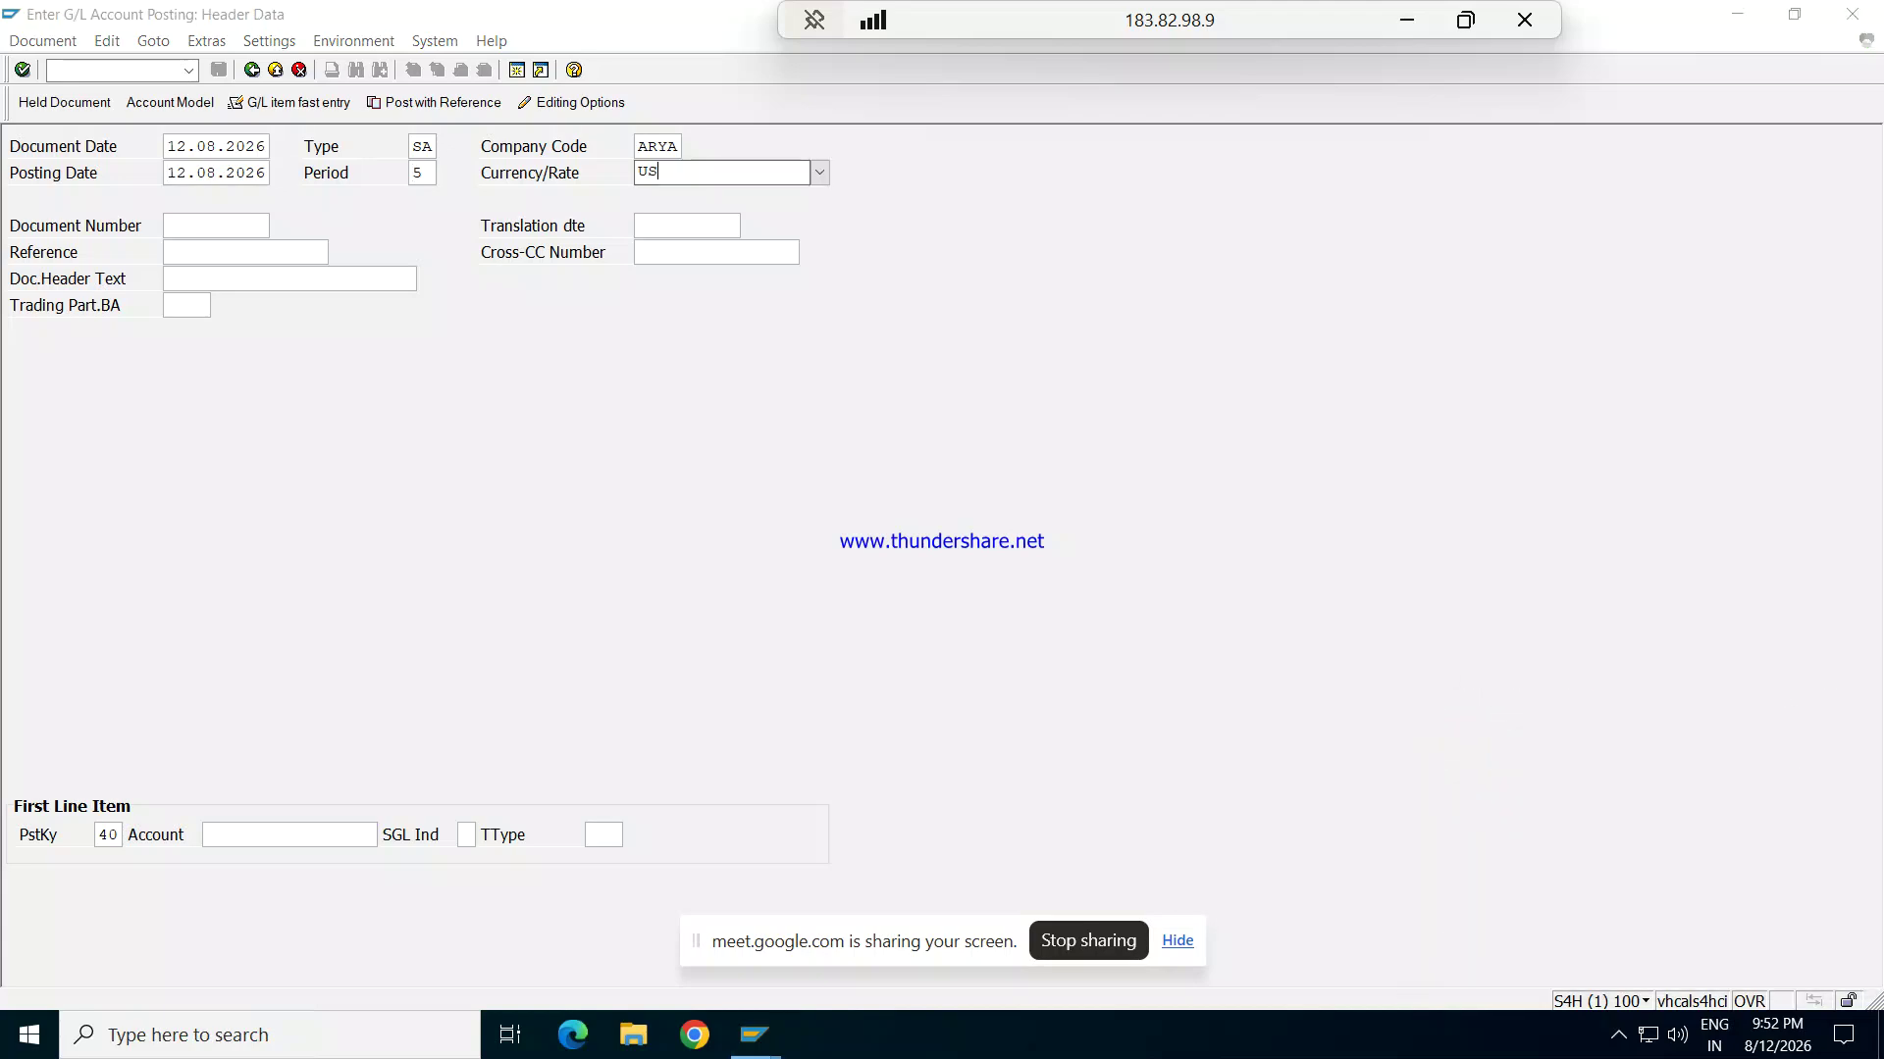
{"action": "key", "text": "Tab"}
{"action": "key", "text": "Tab"}
{"action": "key", "text": "Tab"}
{"action": "key", "text": "Tab"}
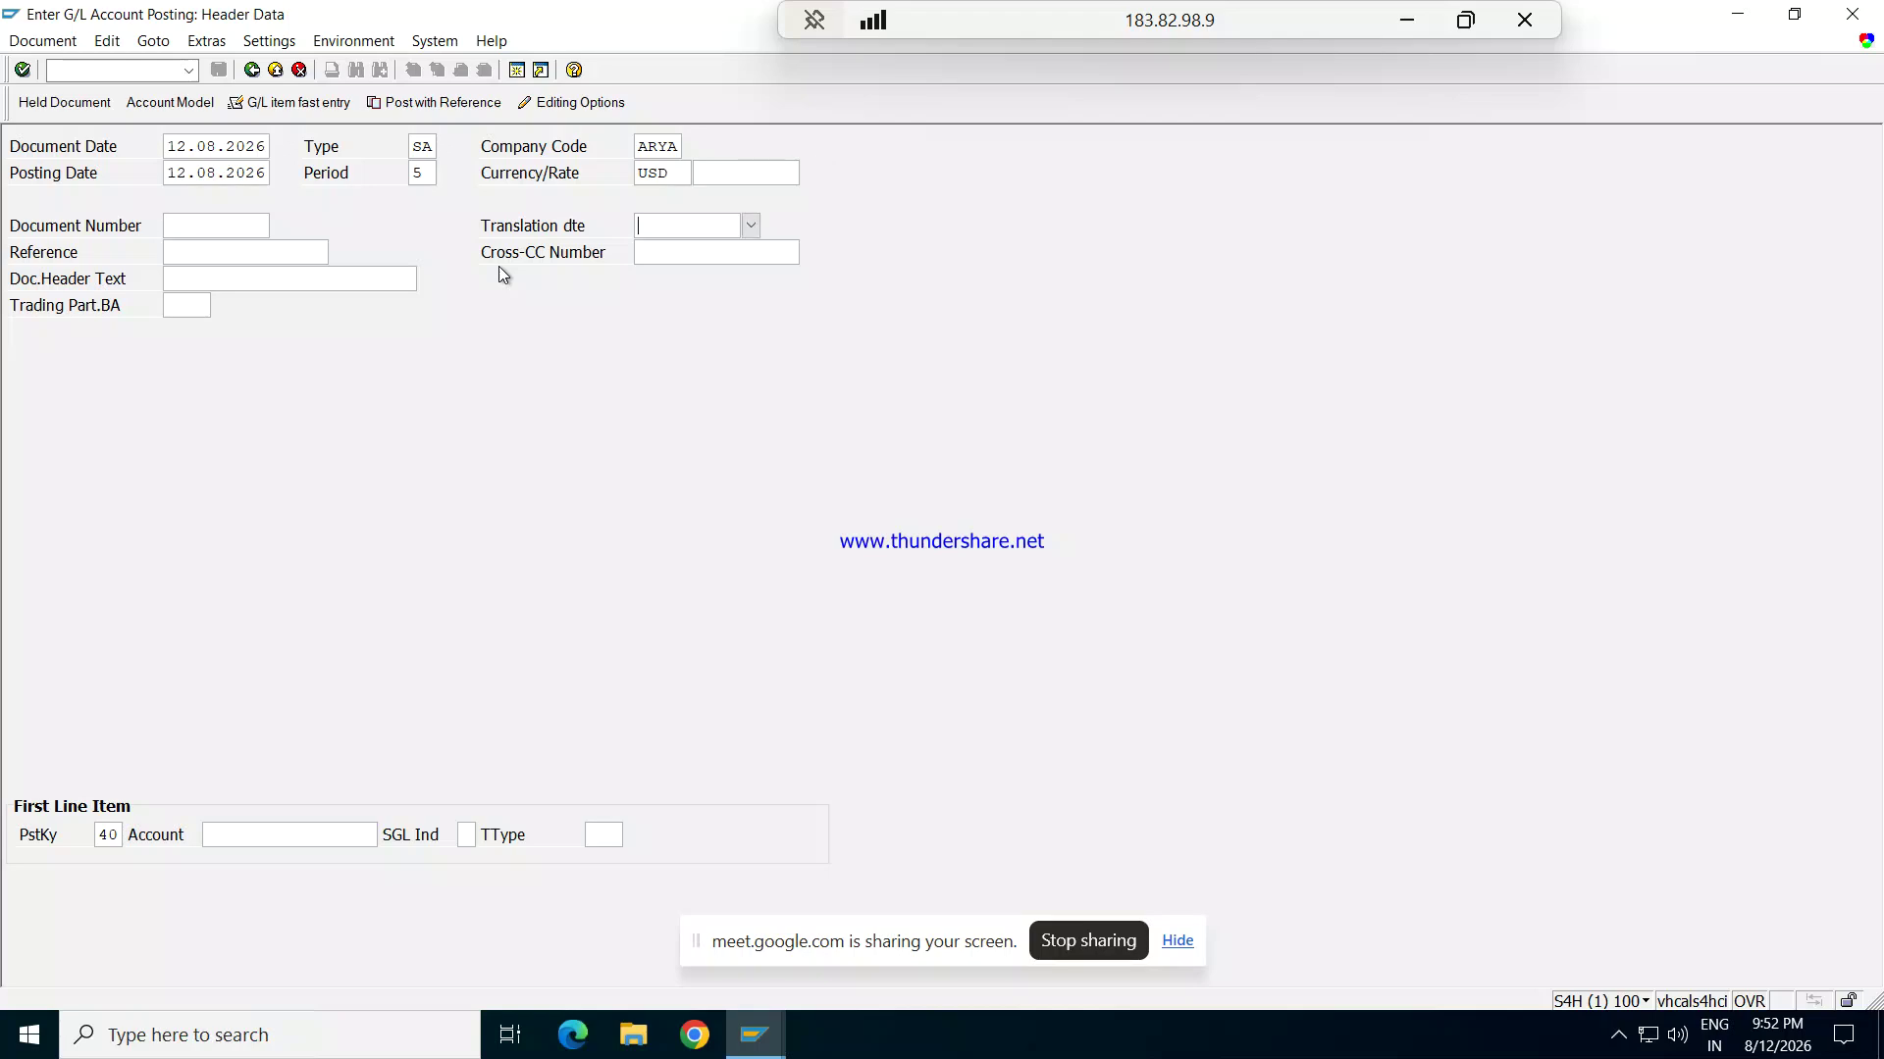
{"action": "key", "text": "Tab"}
{"action": "key", "text": "Tab"}
{"action": "key", "text": "Tab"}
{"action": "key", "text": "Tab"}
Step: Select G/L account 601 Rent Exp from chart ARYA for the debit line and open its item details
{"action": "left_click", "coordinate": [387, 834]}
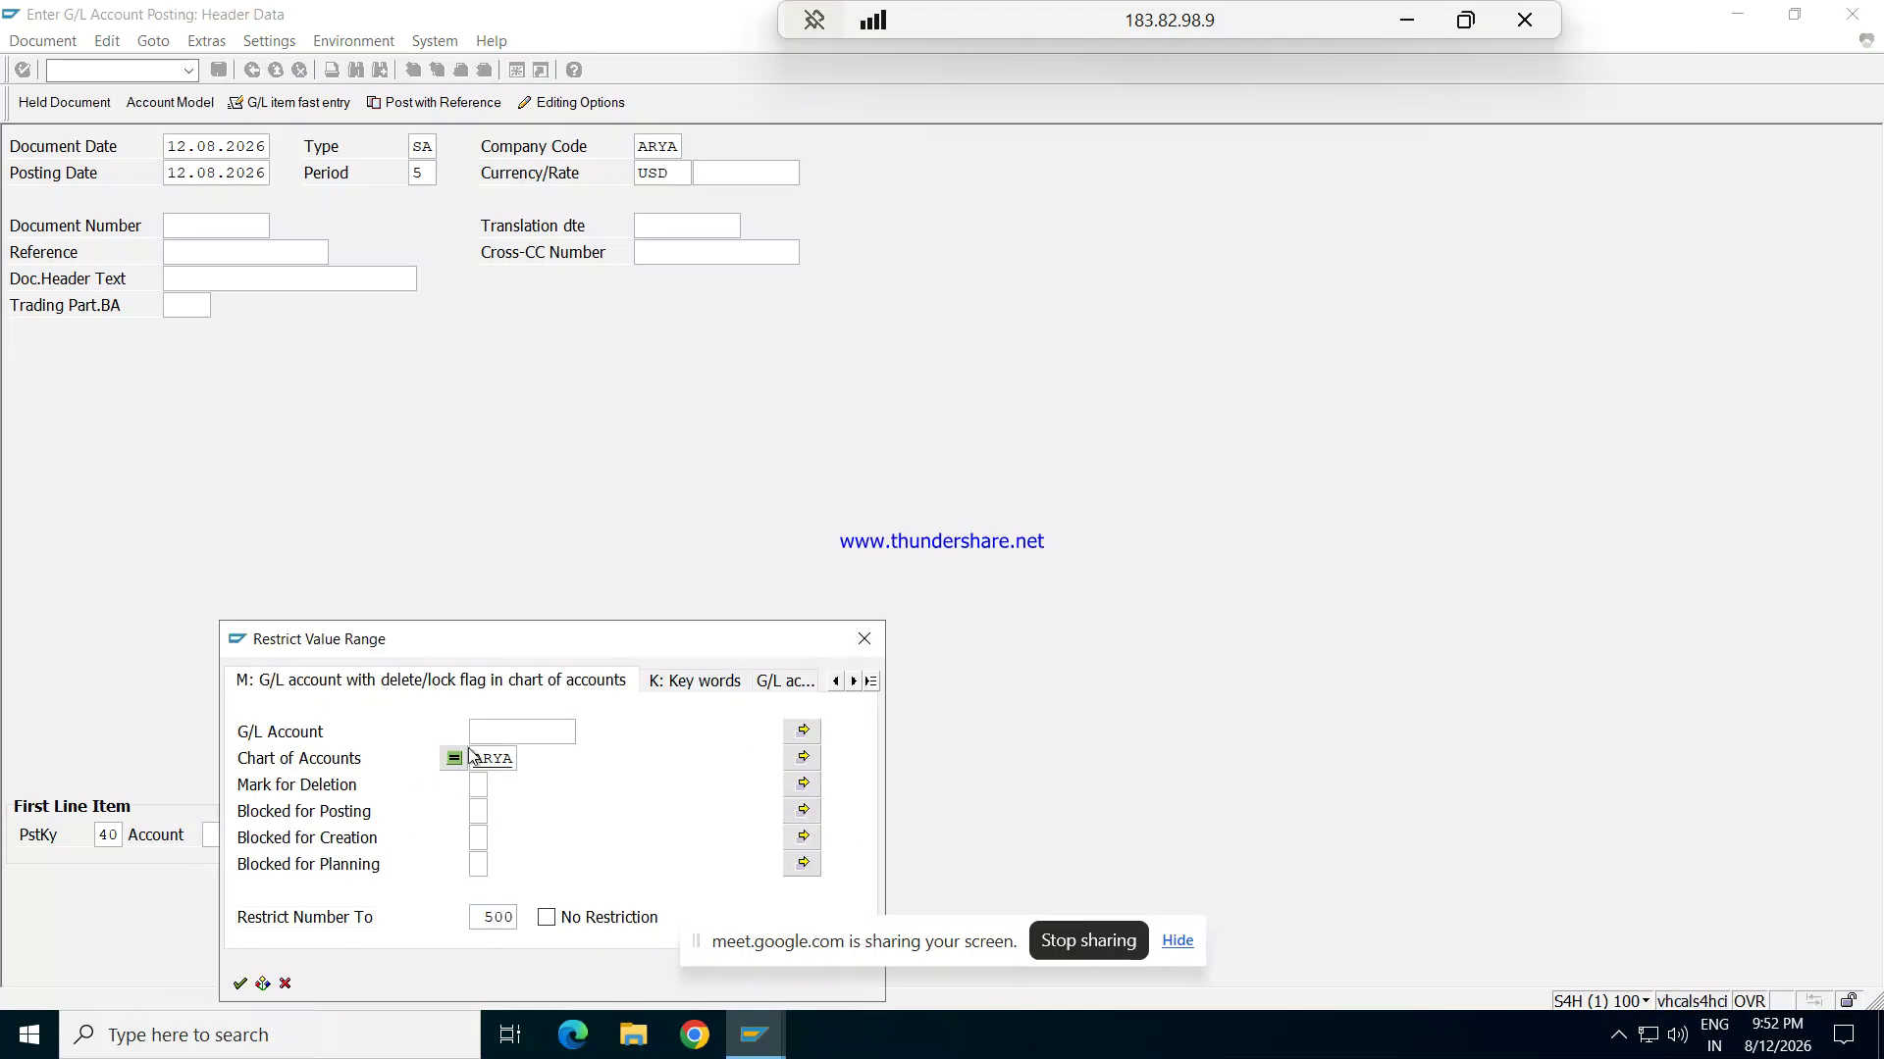
{"action": "key", "text": "Return"}
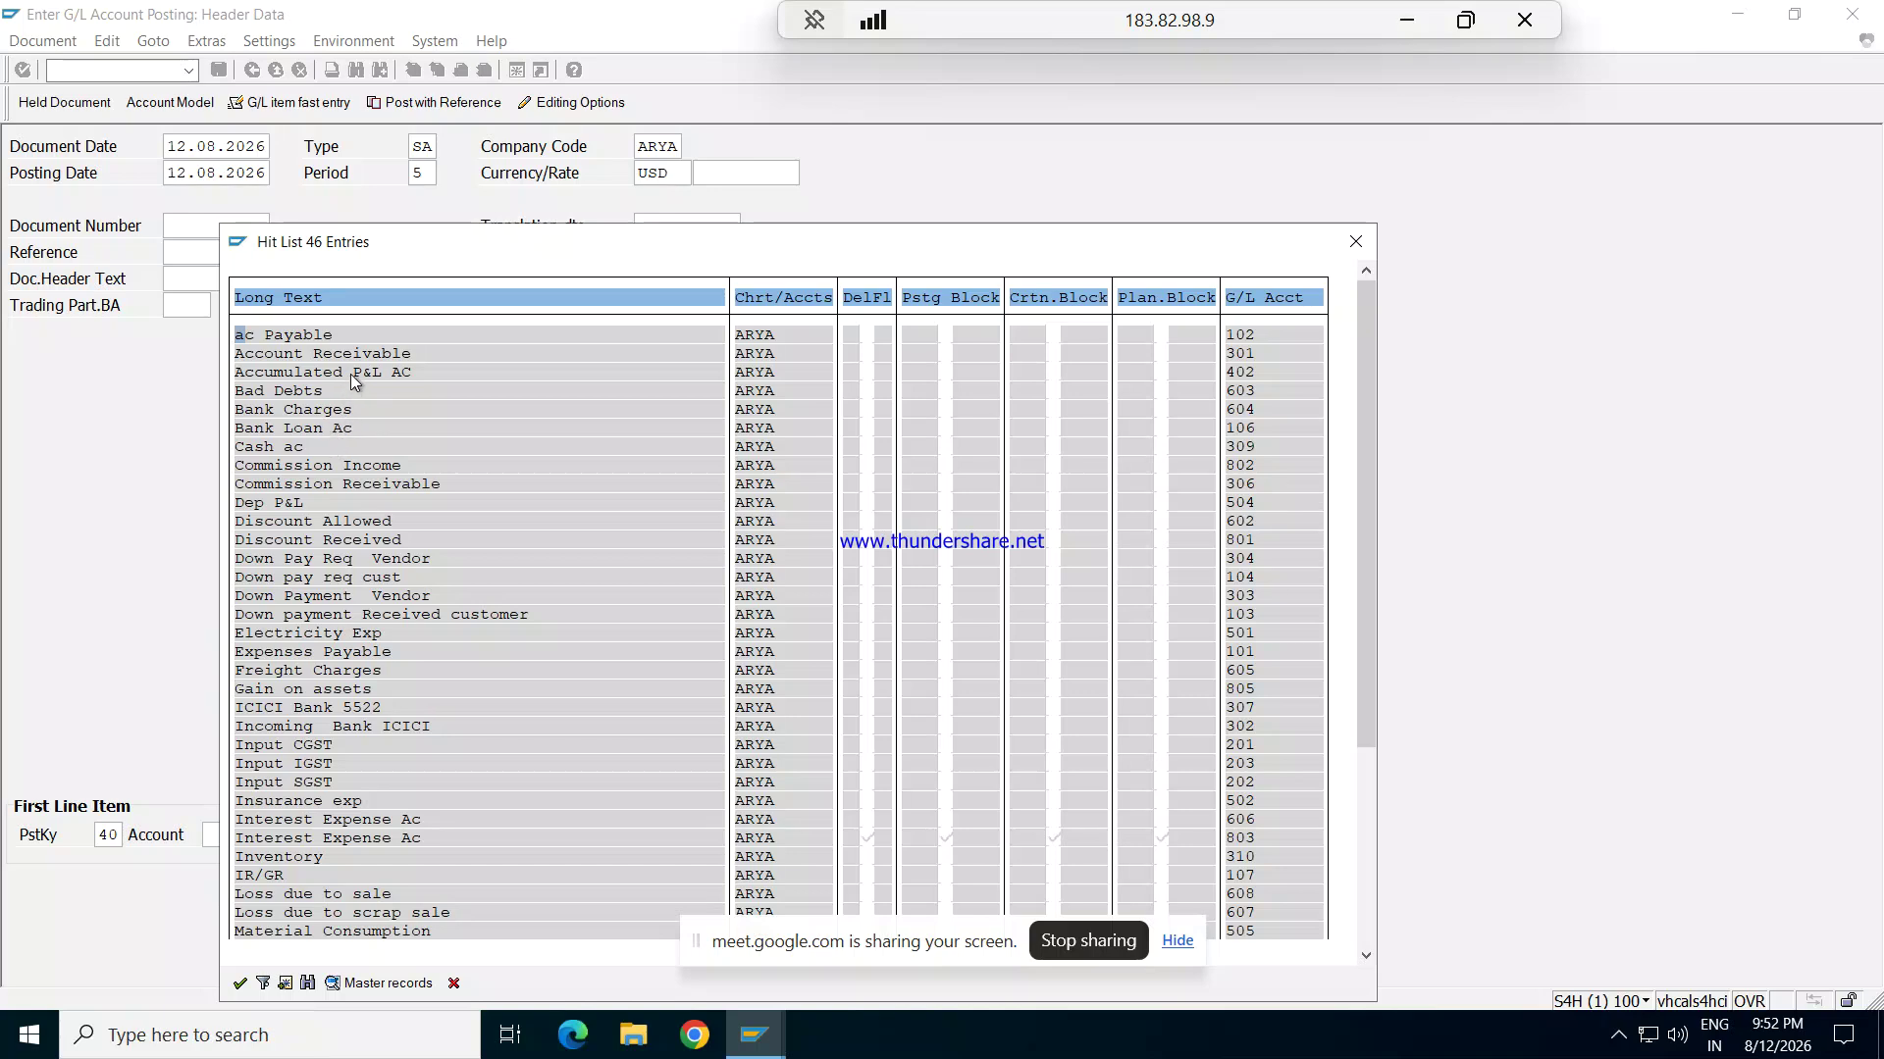
{"action": "left_click_drag", "start_coordinate": [1365, 675], "coordinate": [1367, 885]}
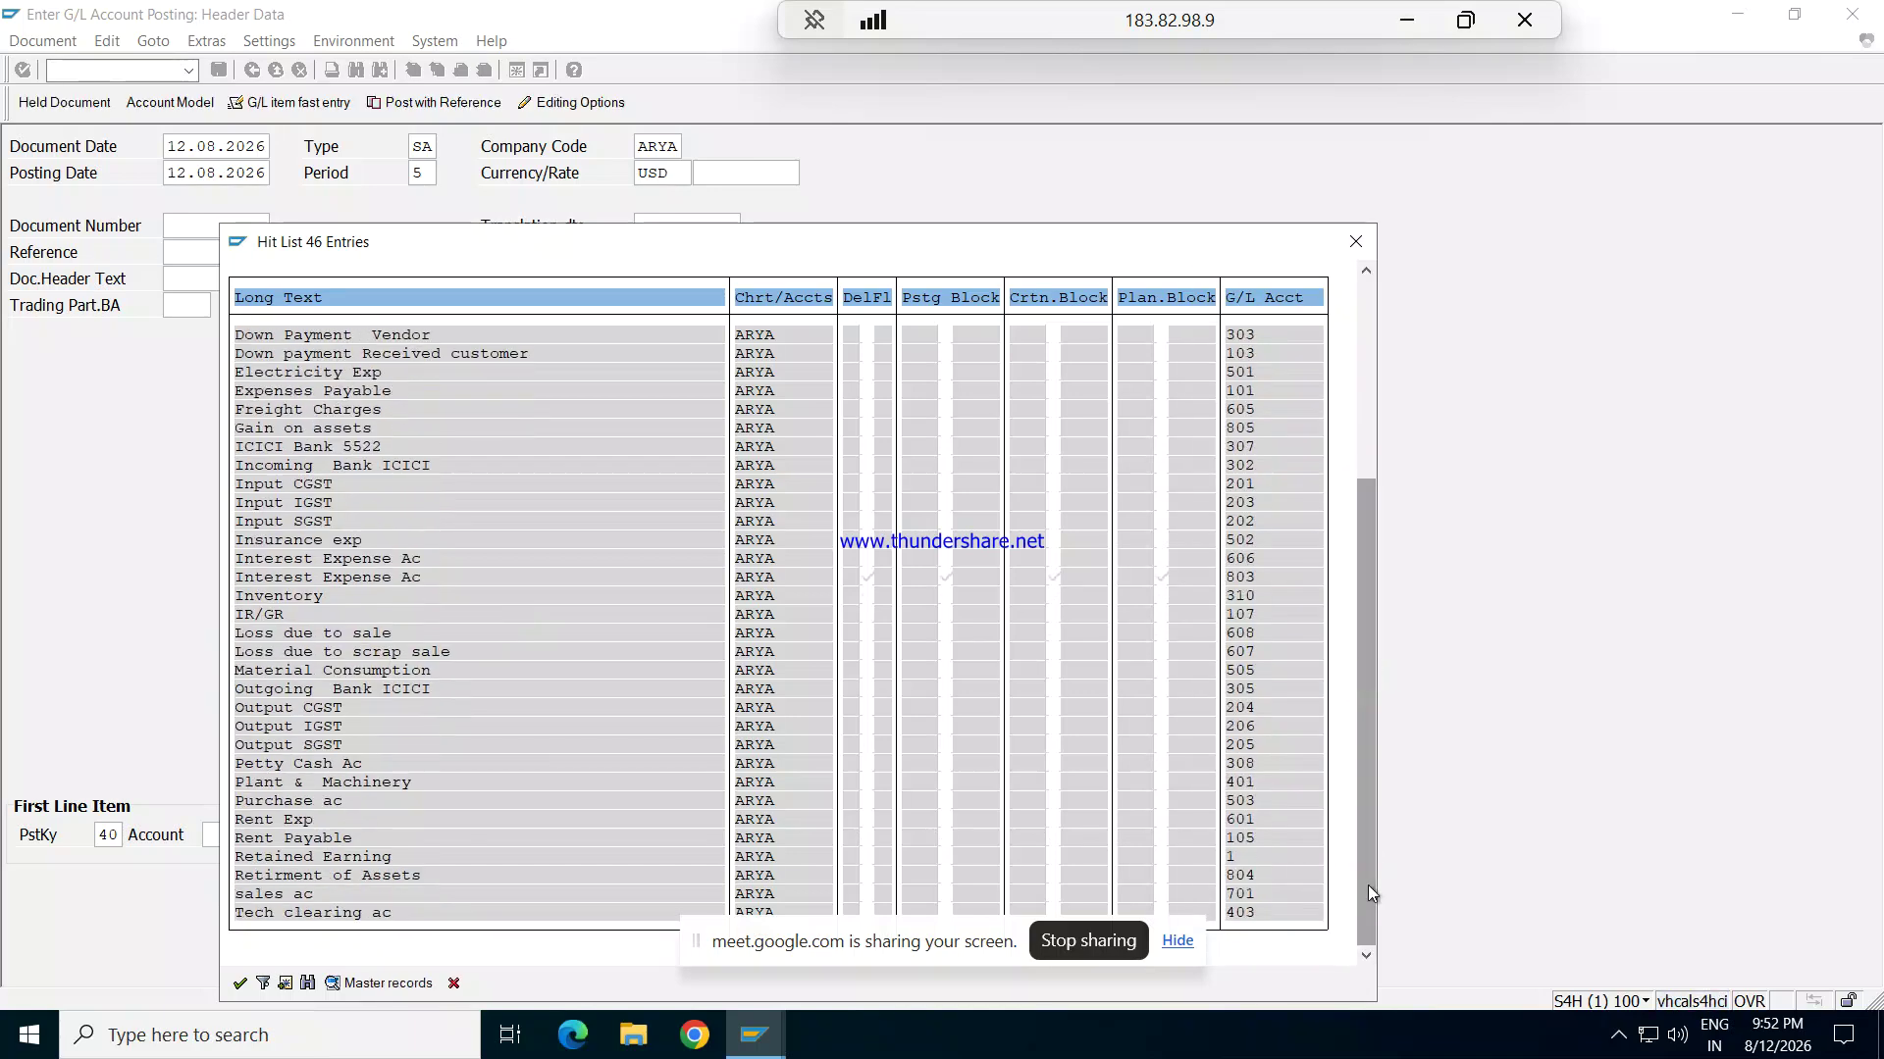
{"action": "double_click", "coordinate": [268, 815]}
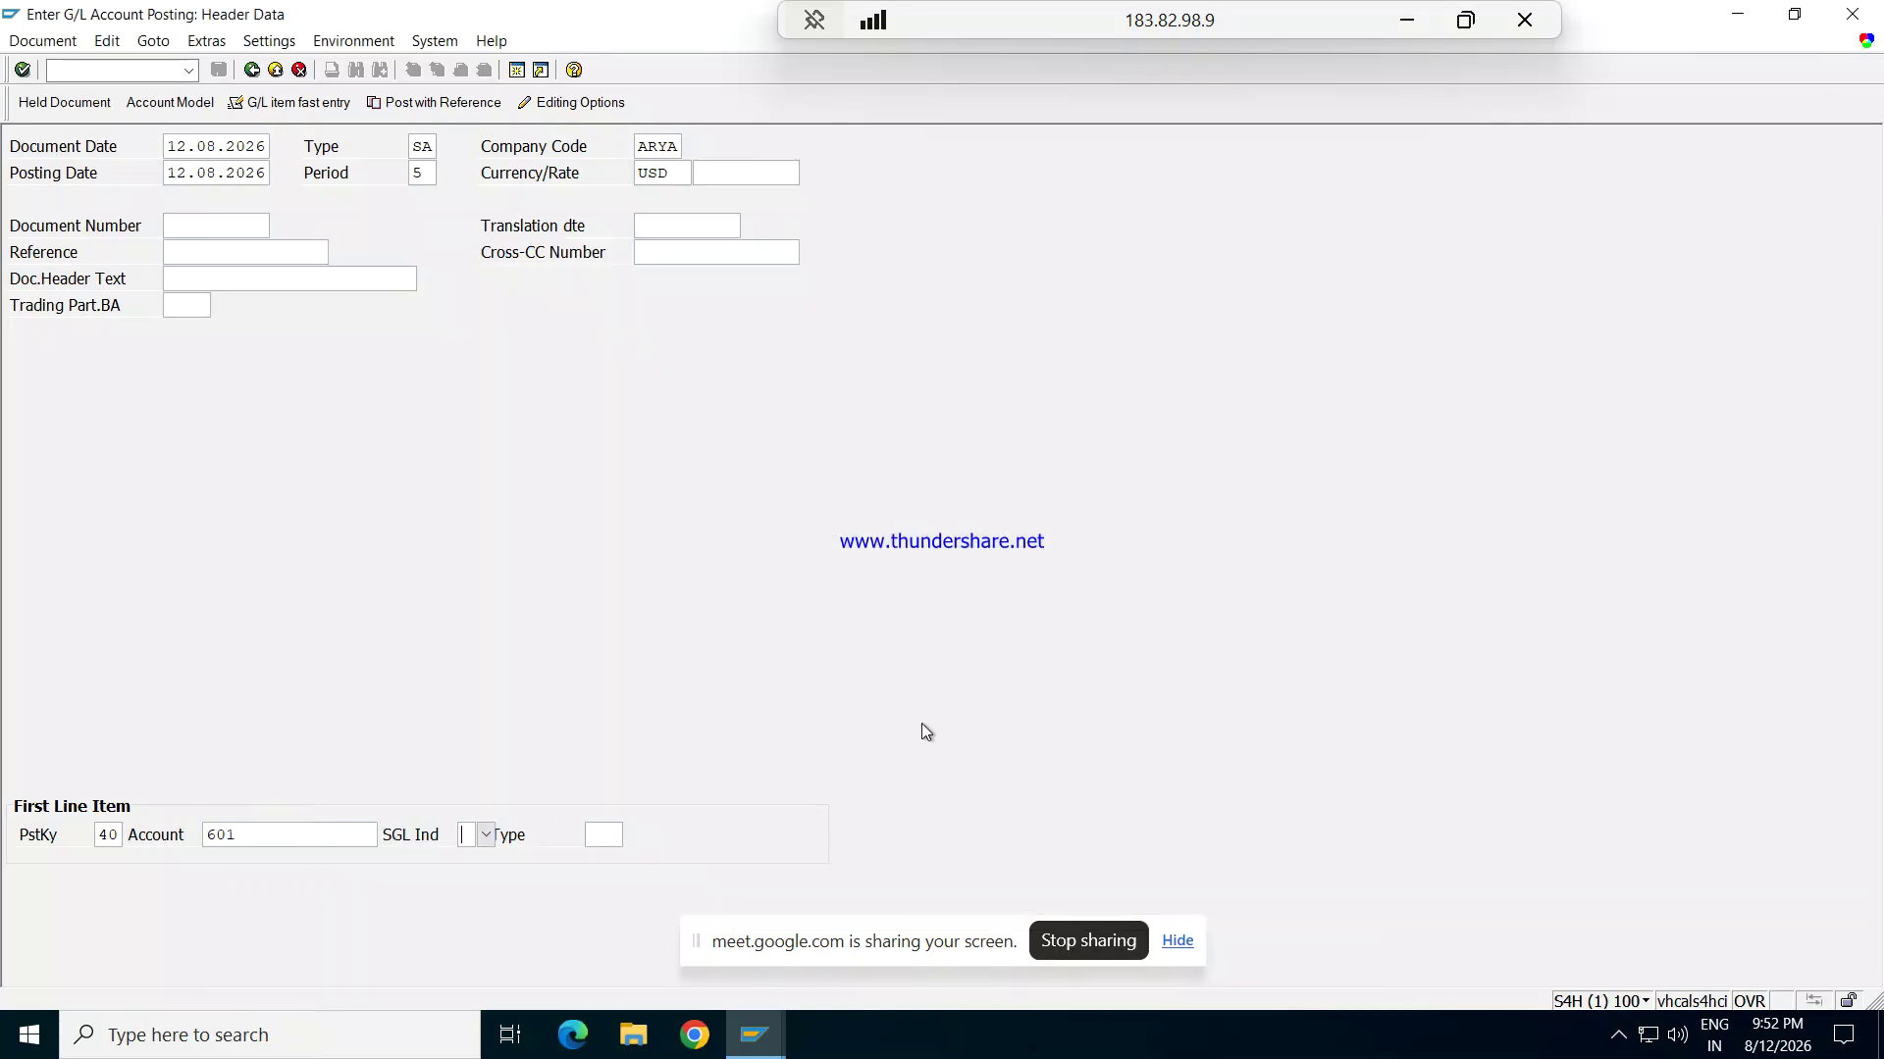
{"action": "key", "text": "Return"}
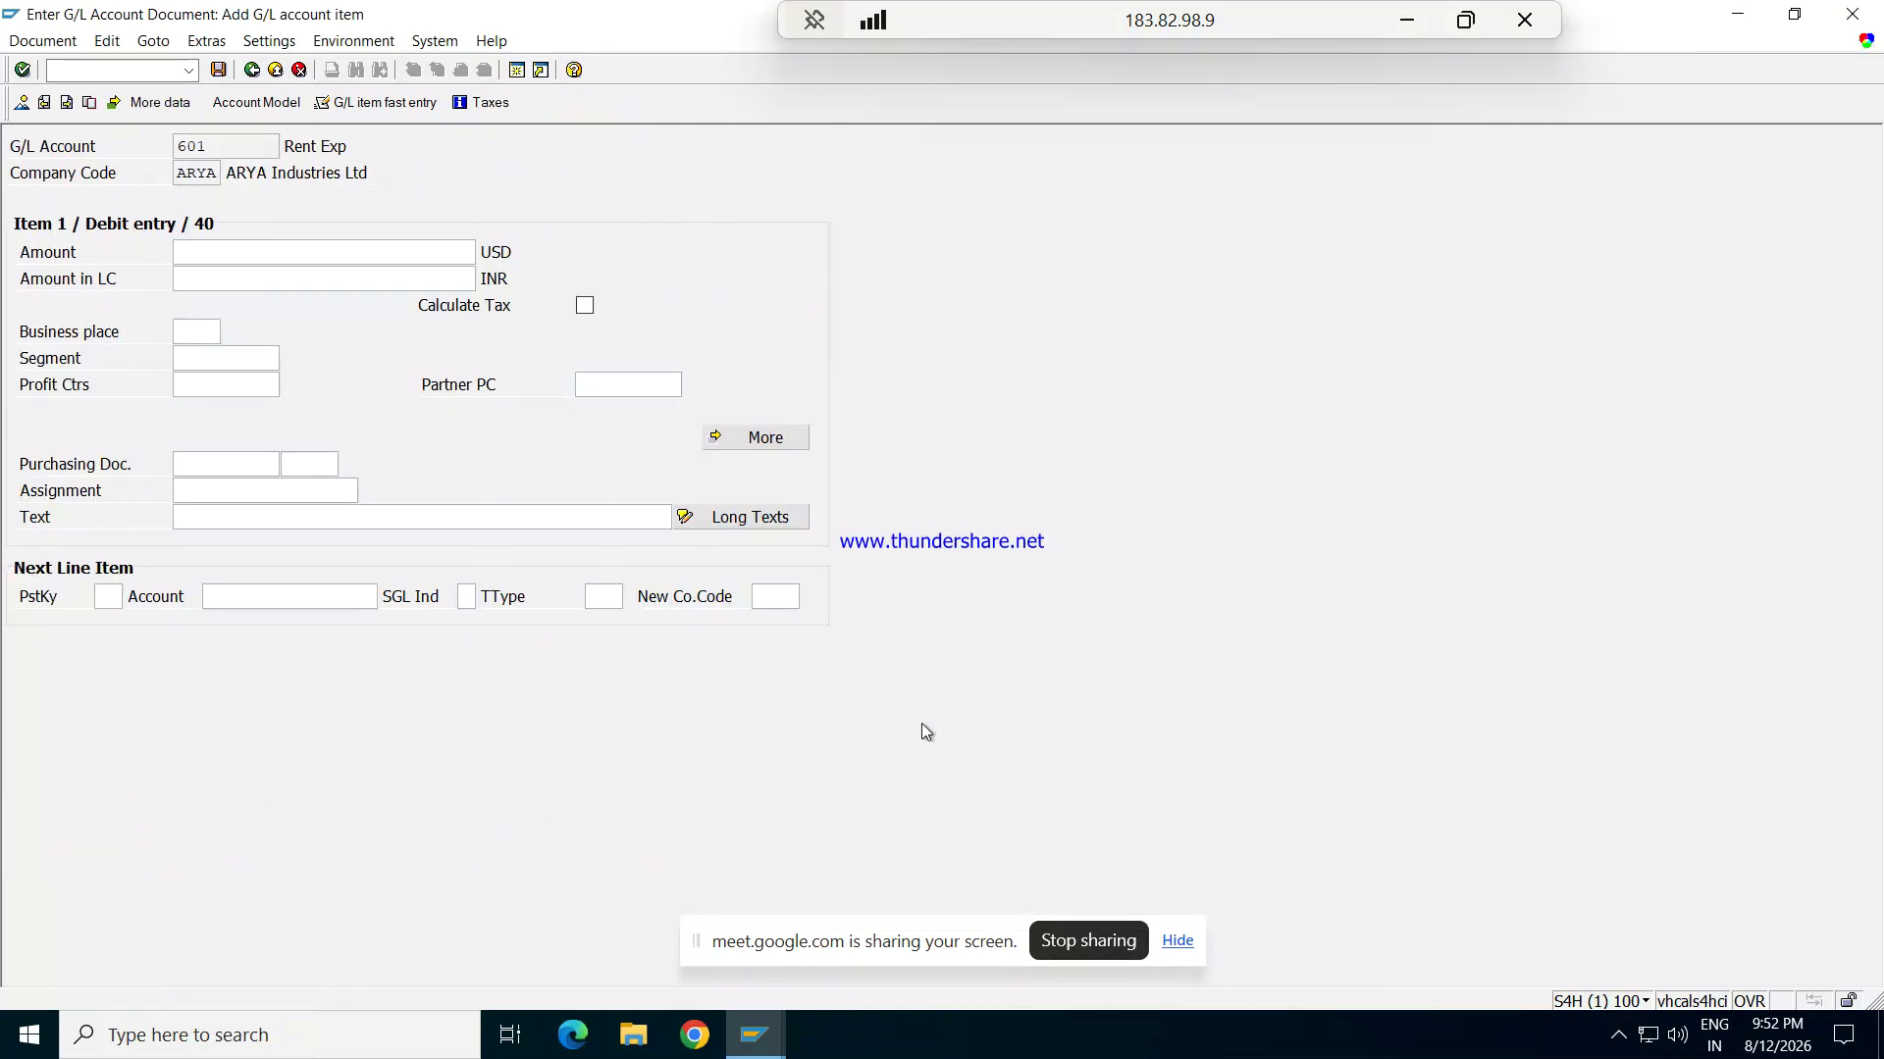
Step: Enter amount 10000 USD with item text 'Being payment made' on the Rent Exp line
{"action": "type", "text": "1000"}
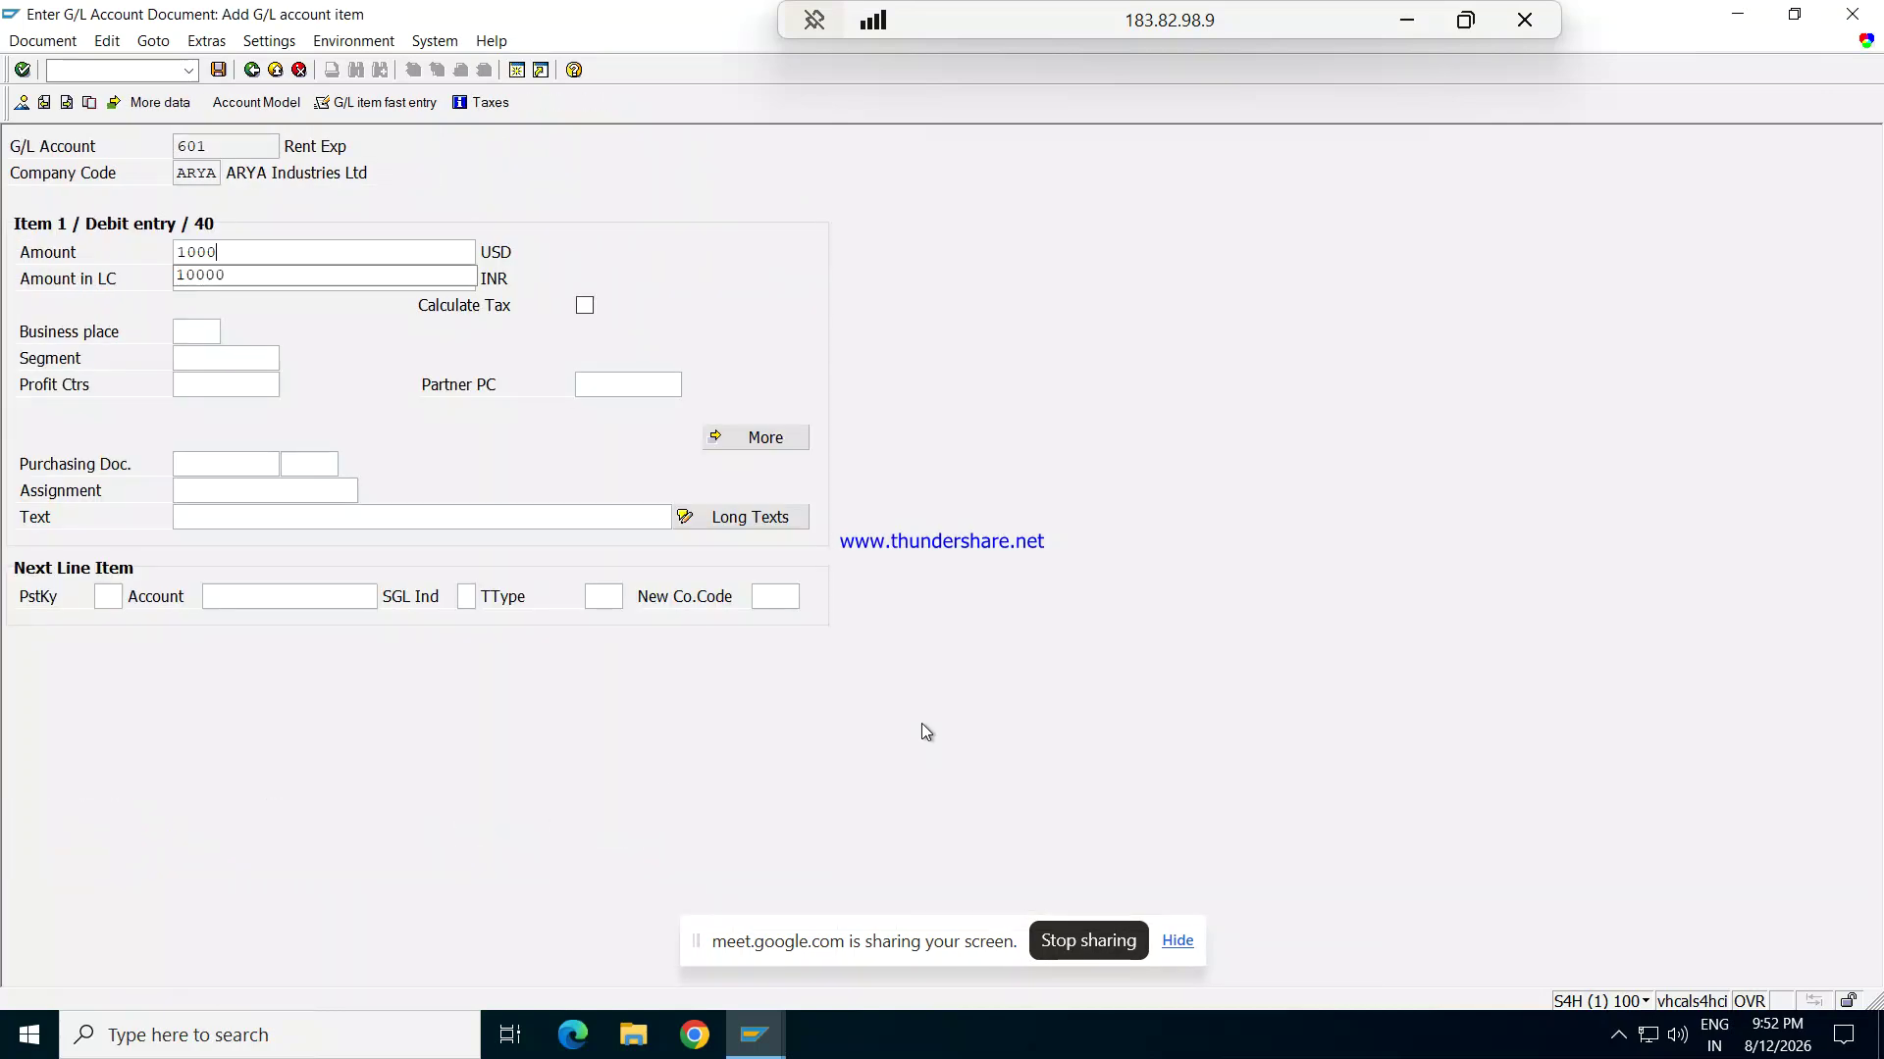
{"action": "type", "text": "0"}
{"action": "key", "text": "Tab"}
{"action": "key", "text": "Tab"}
{"action": "key", "text": "Tab"}
{"action": "key", "text": "Tab"}
{"action": "key", "text": "Tab"}
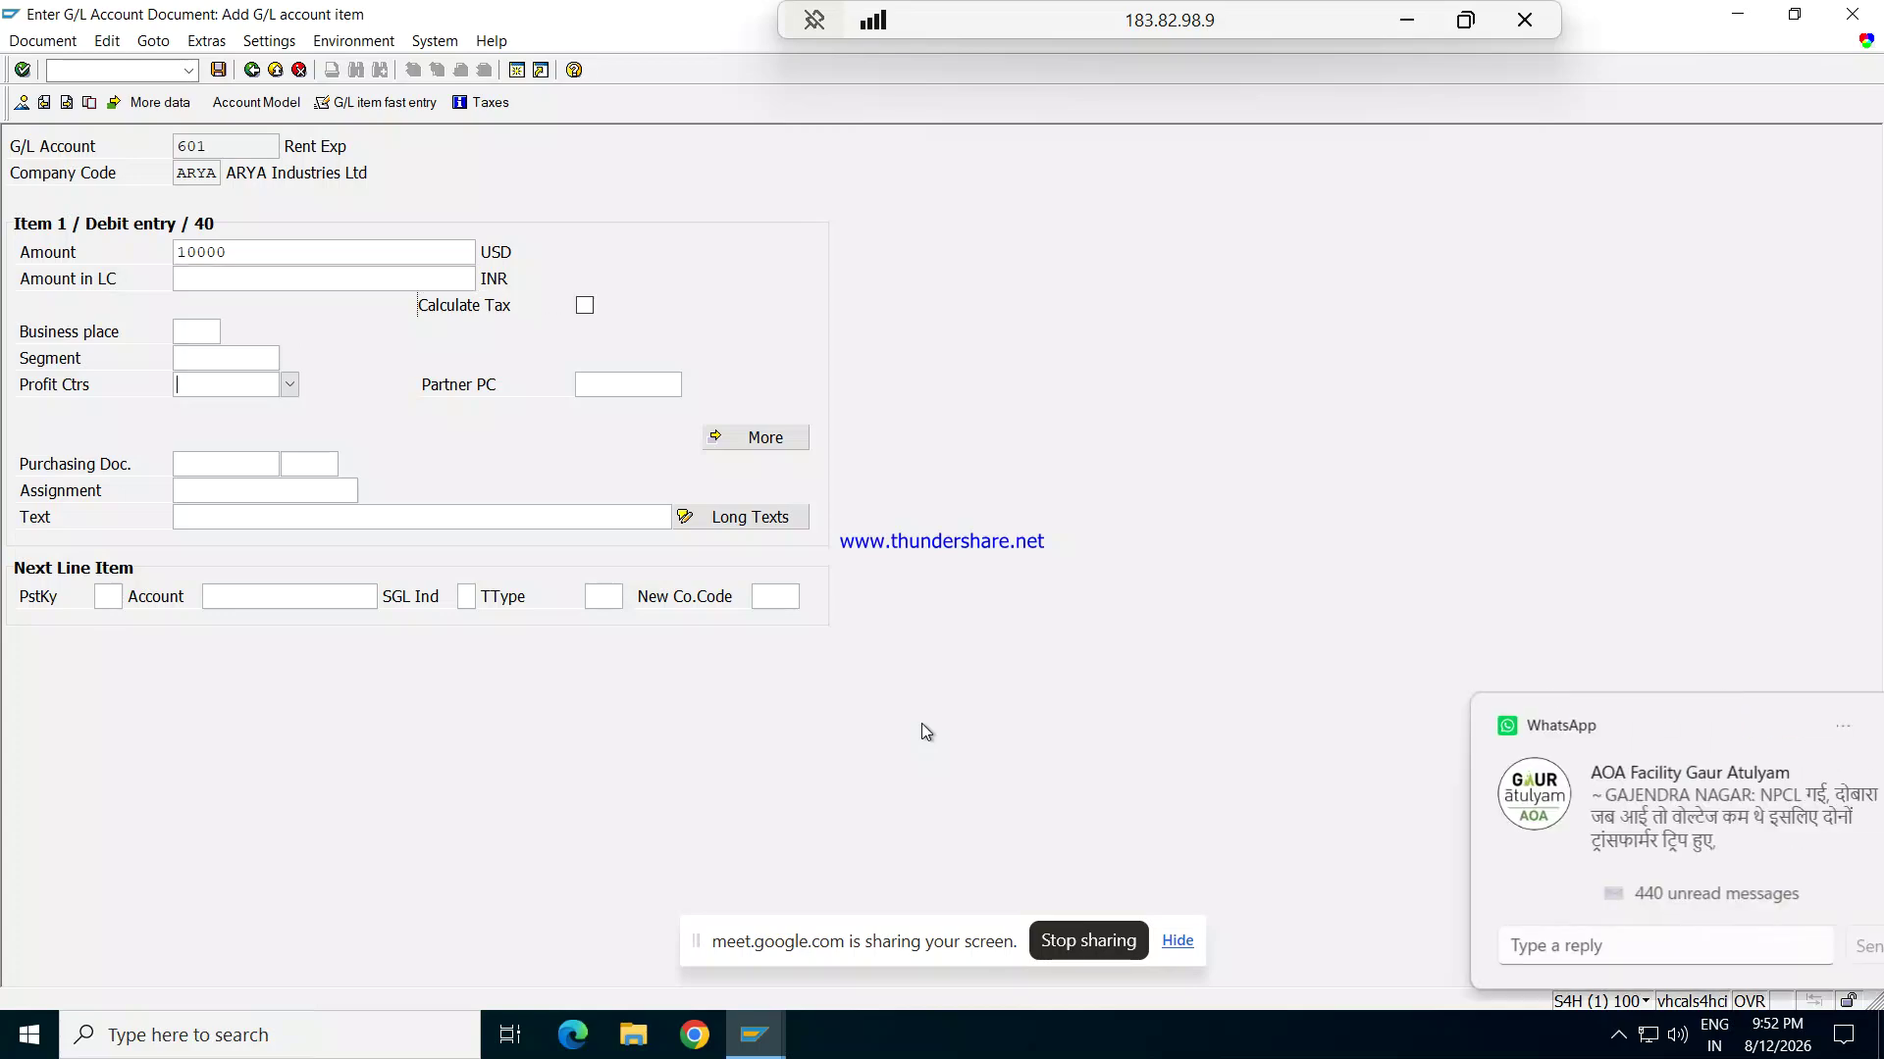
{"action": "key", "text": "Tab"}
{"action": "key", "text": "Tab"}
{"action": "key", "text": "Tab"}
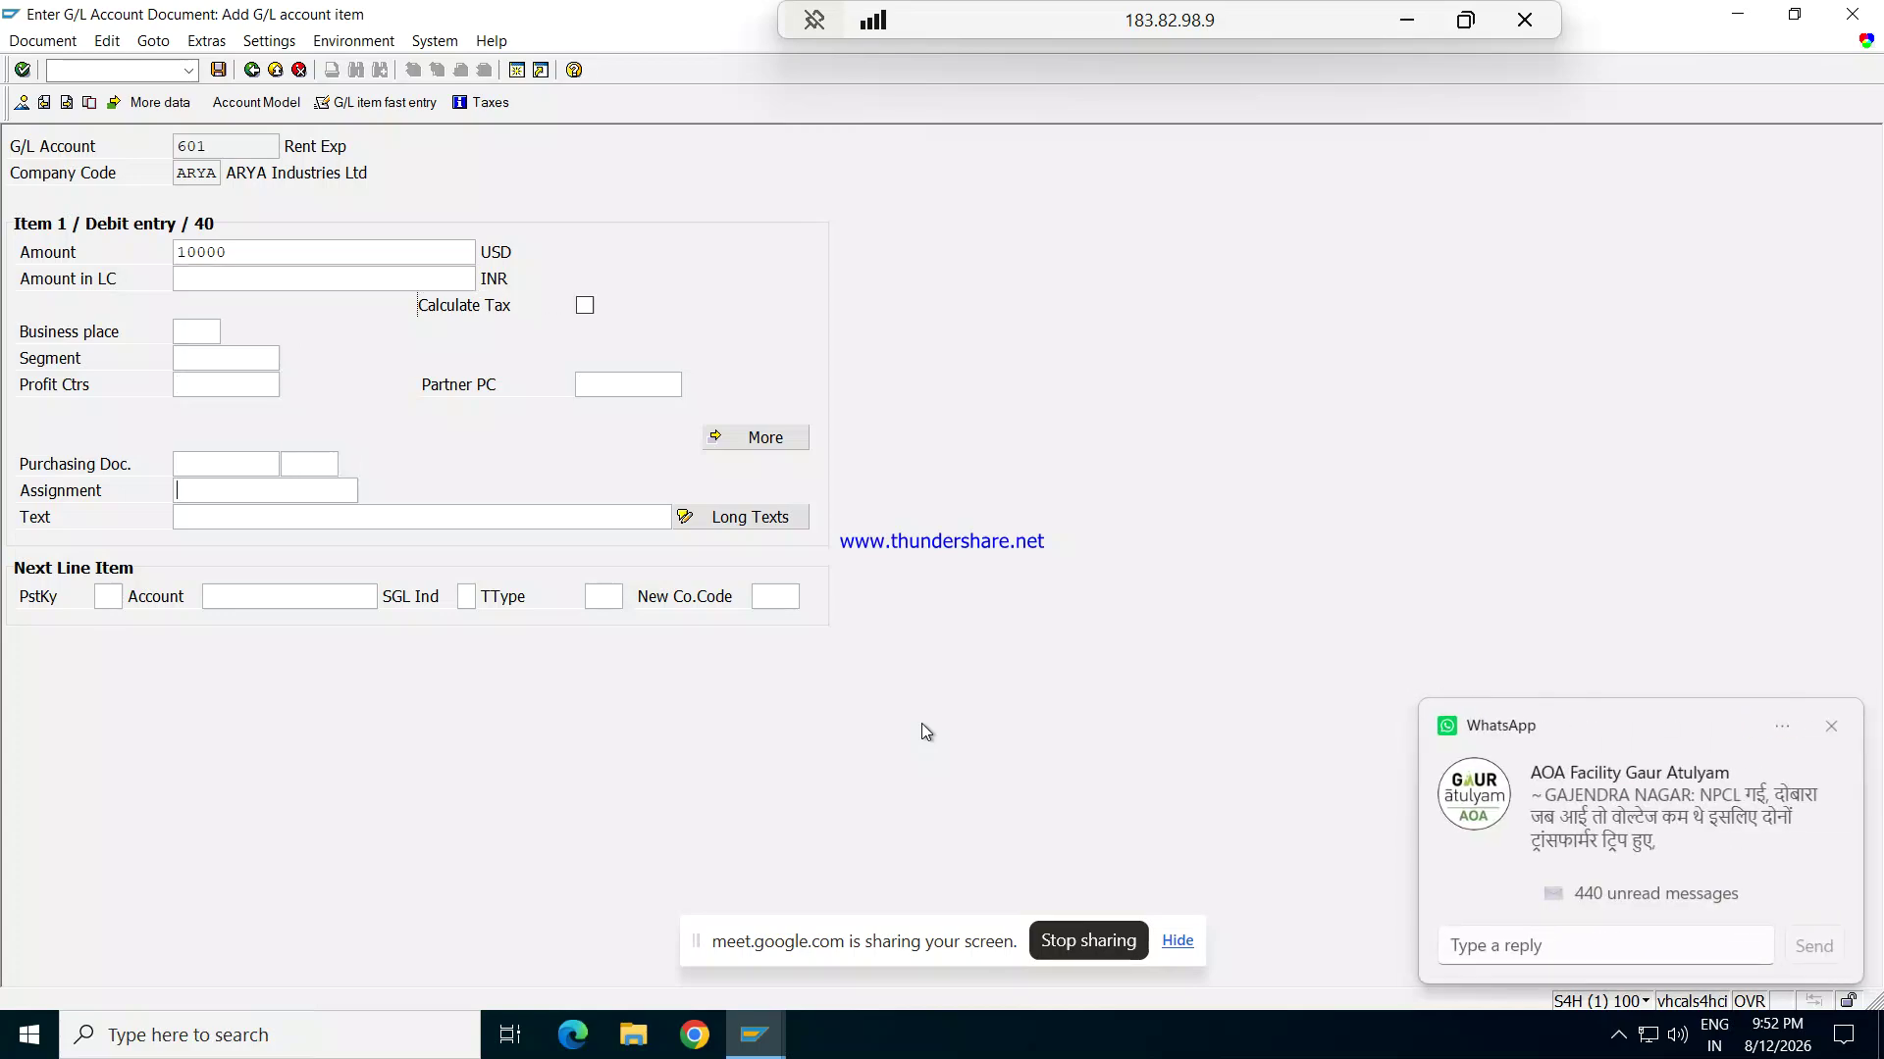
{"action": "key", "text": "Tab"}
{"action": "type", "text": "bEING"}
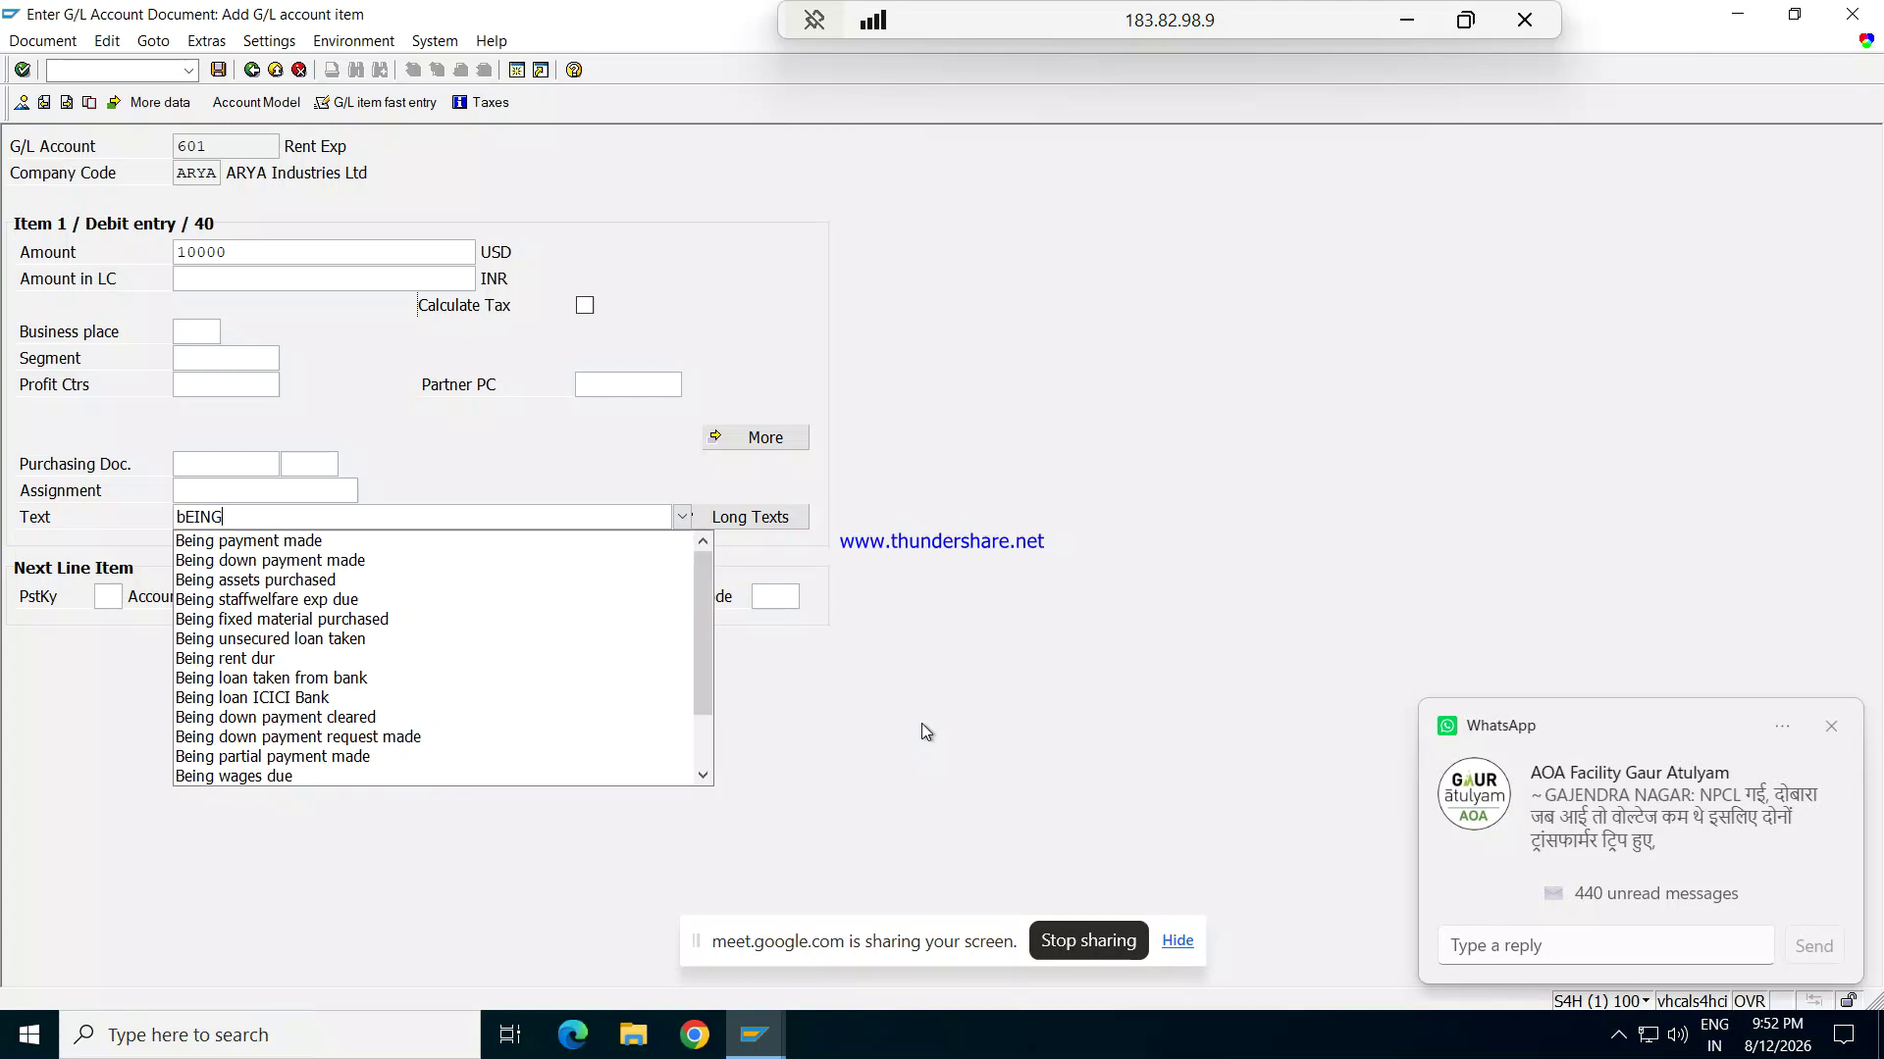
{"action": "key", "text": "Down"}
{"action": "key", "text": "Return"}
Step: Enter posting key 50 for the credit line and list the available G/L accounts
{"action": "key", "text": "Tab"}
{"action": "type", "text": "50"}
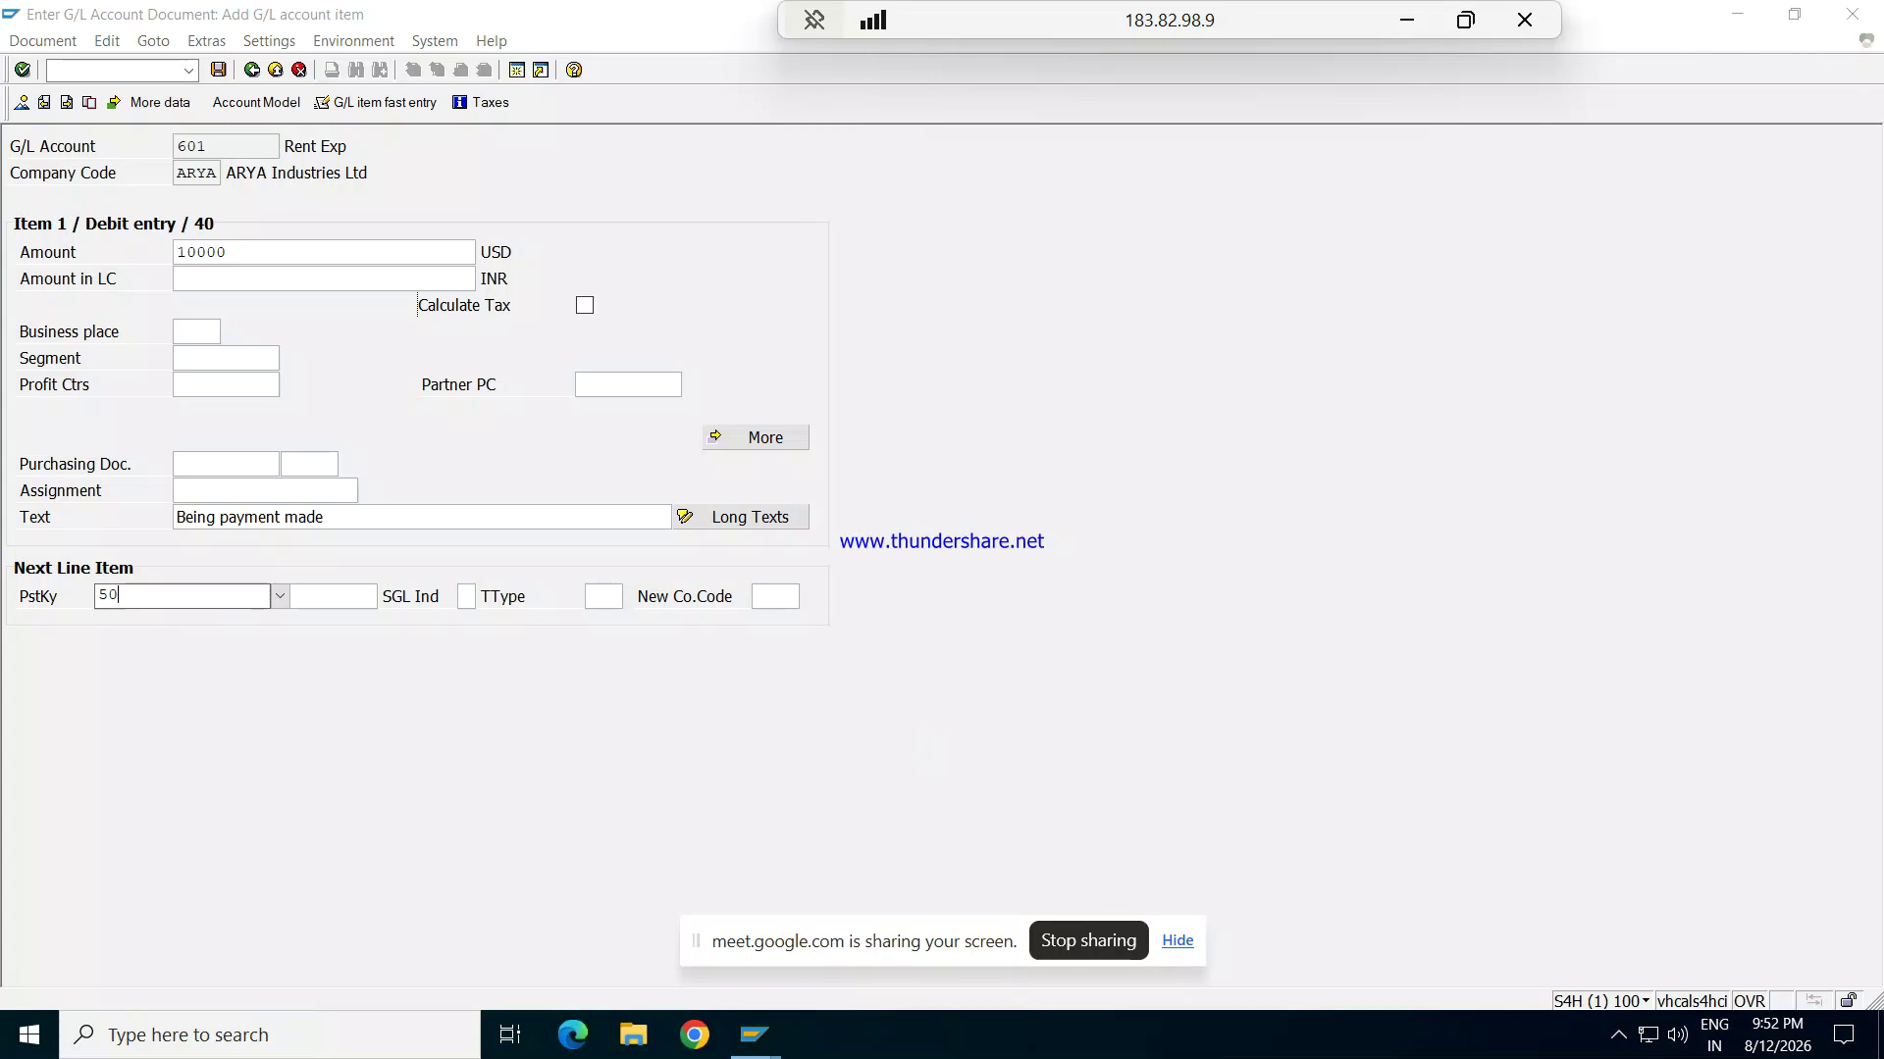
{"action": "key", "text": "Tab"}
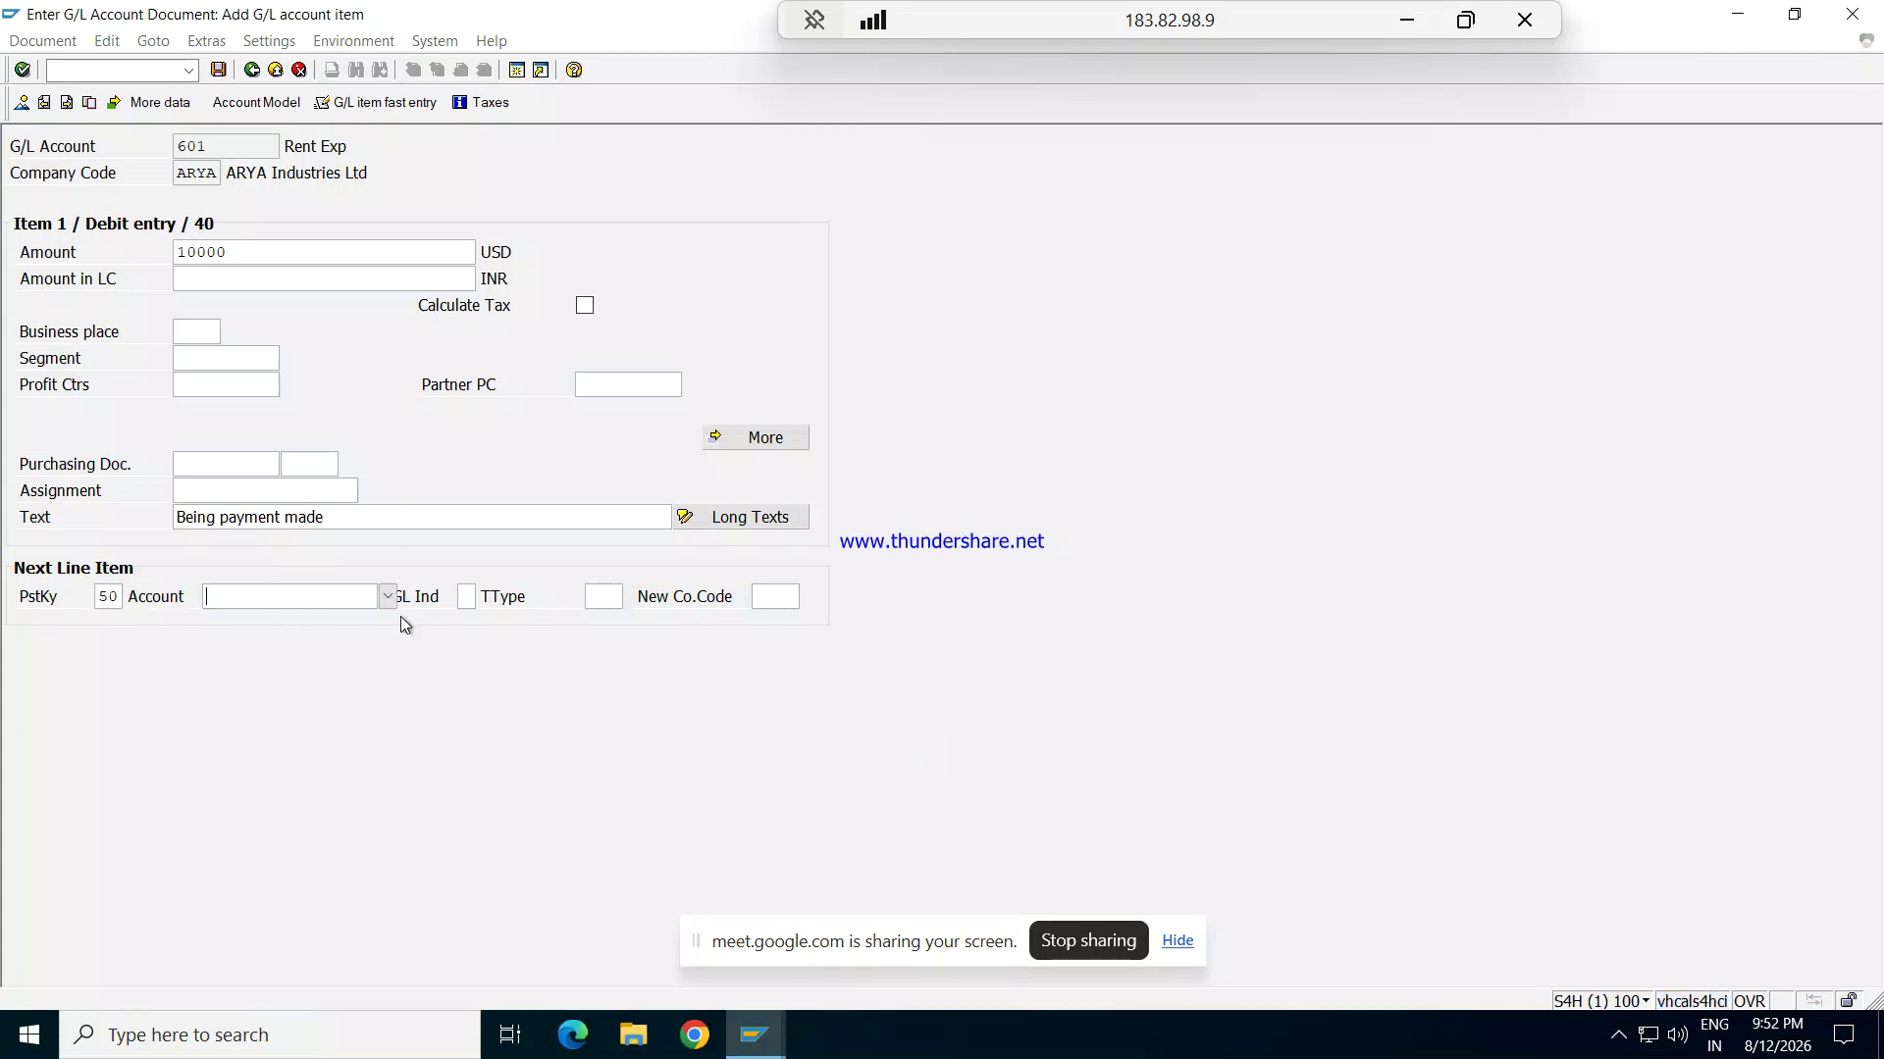
{"action": "left_click", "coordinate": [387, 596]}
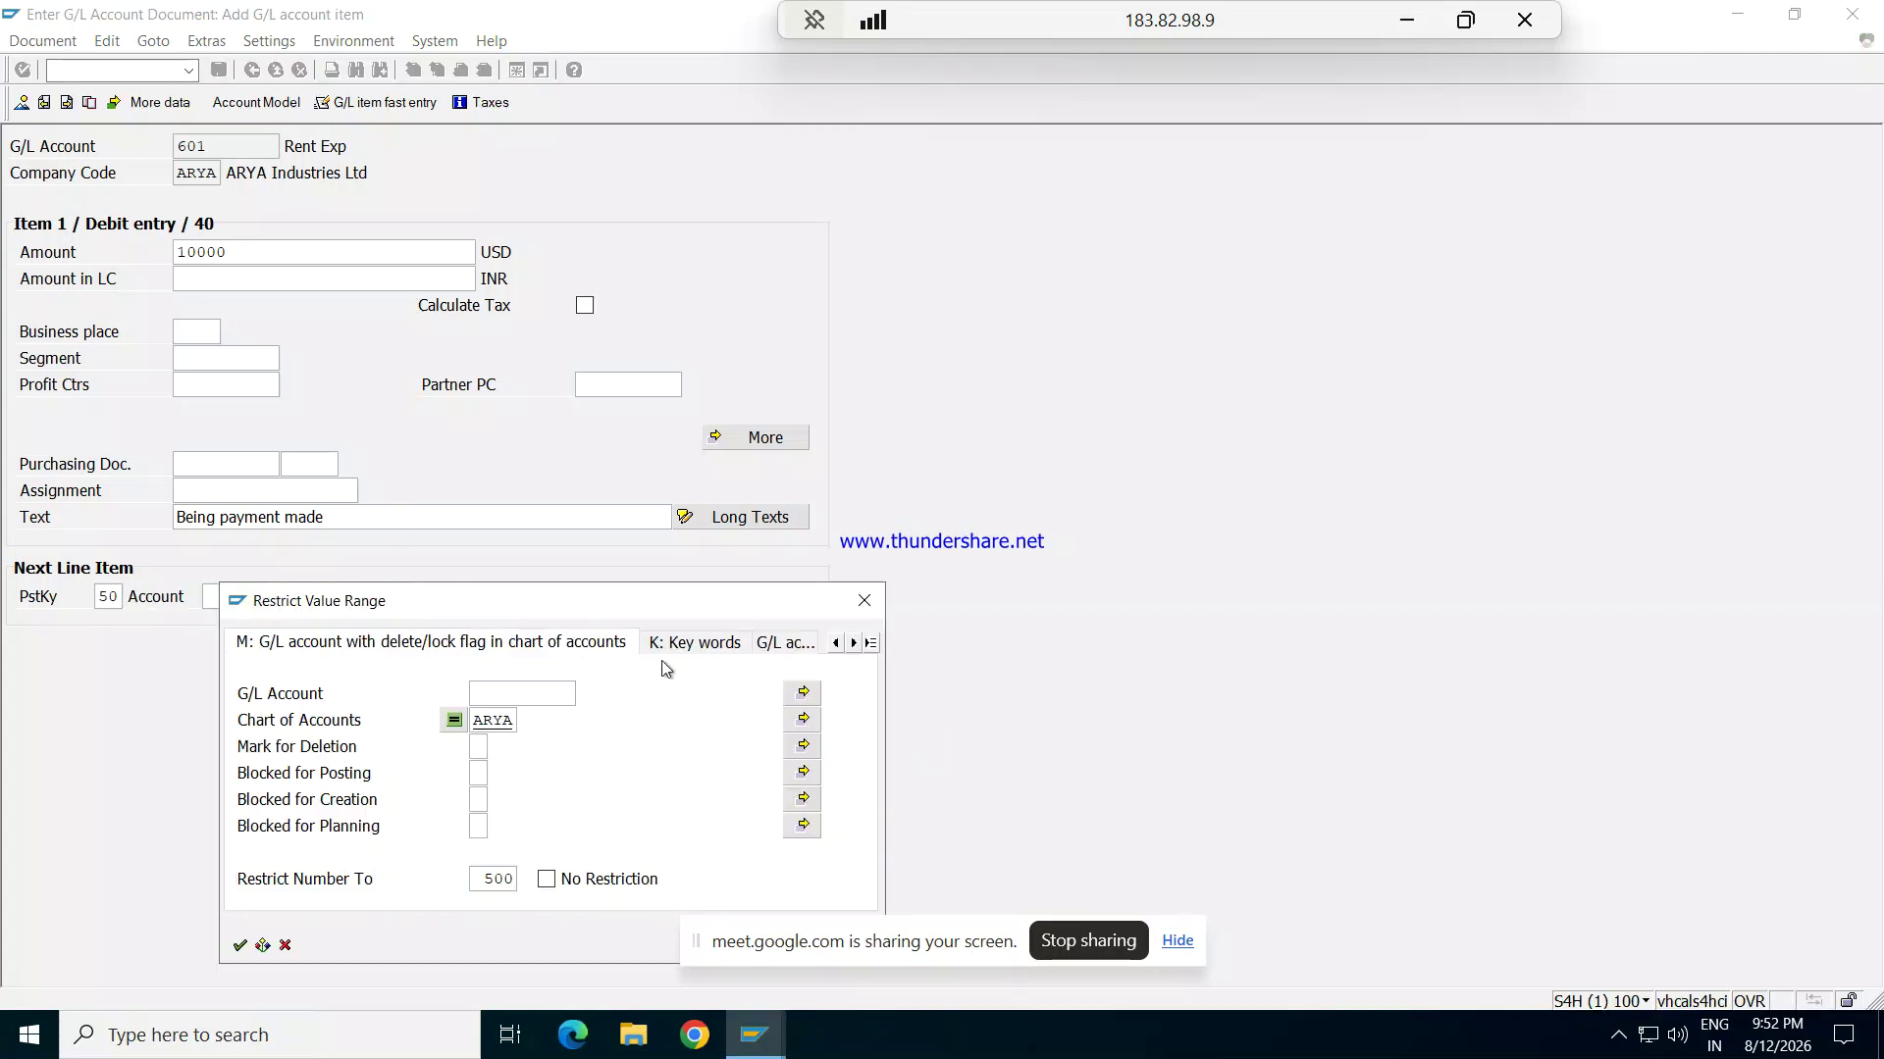
{"action": "key", "text": "Return"}
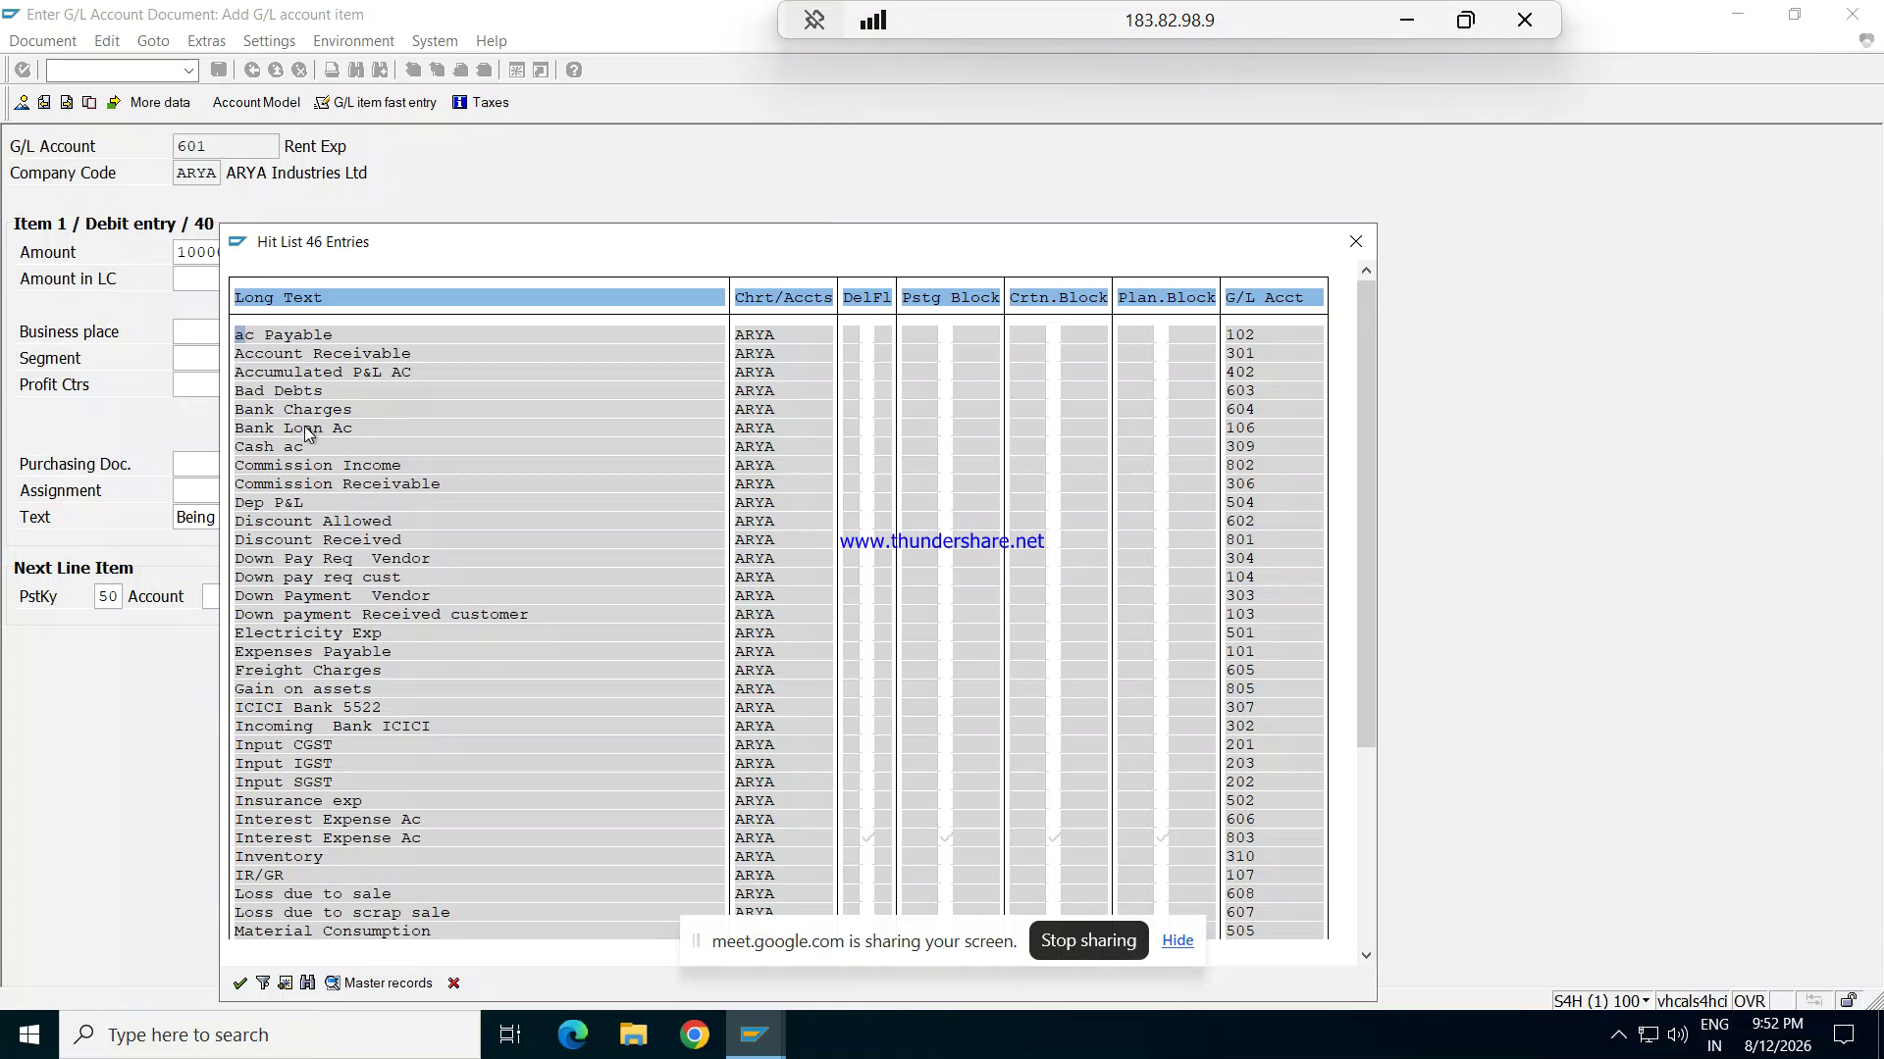
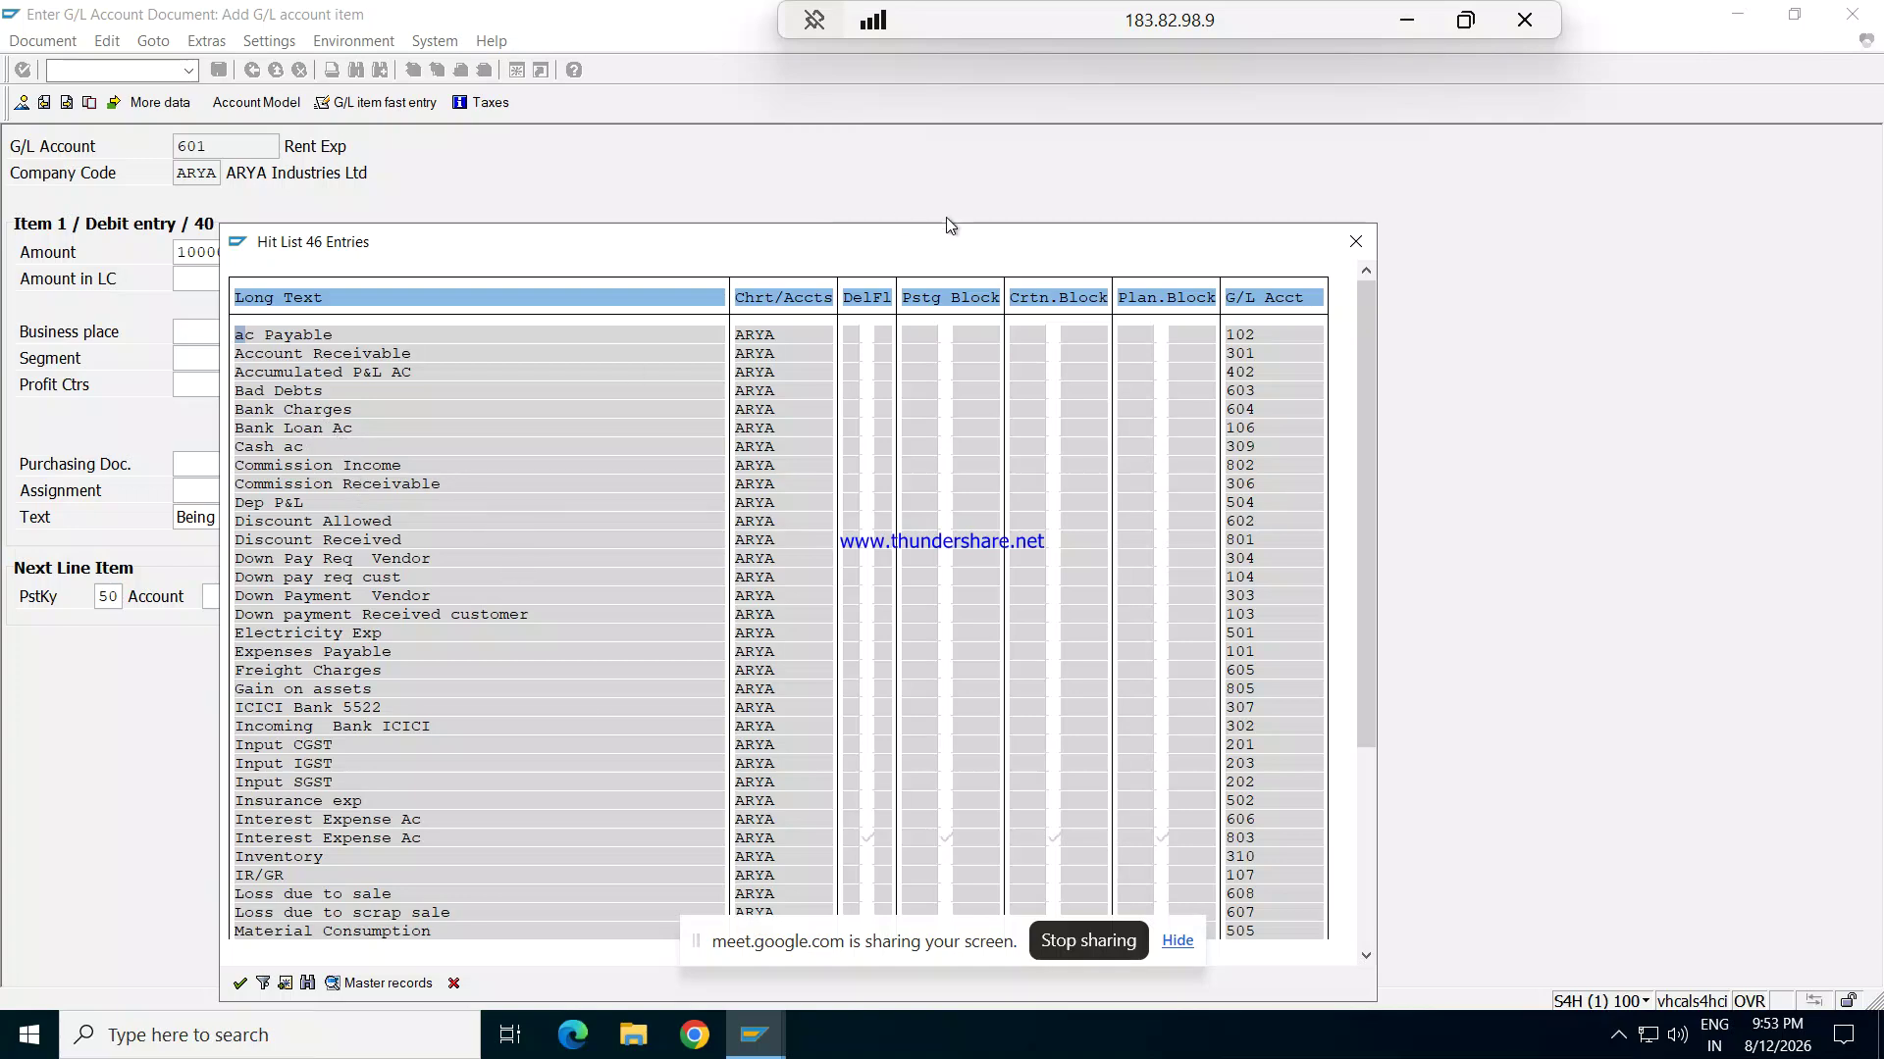
Step: Close the G/L account list, go to the document overview, and back out of the unposted ARYA document
{"action": "left_click", "coordinate": [1355, 241]}
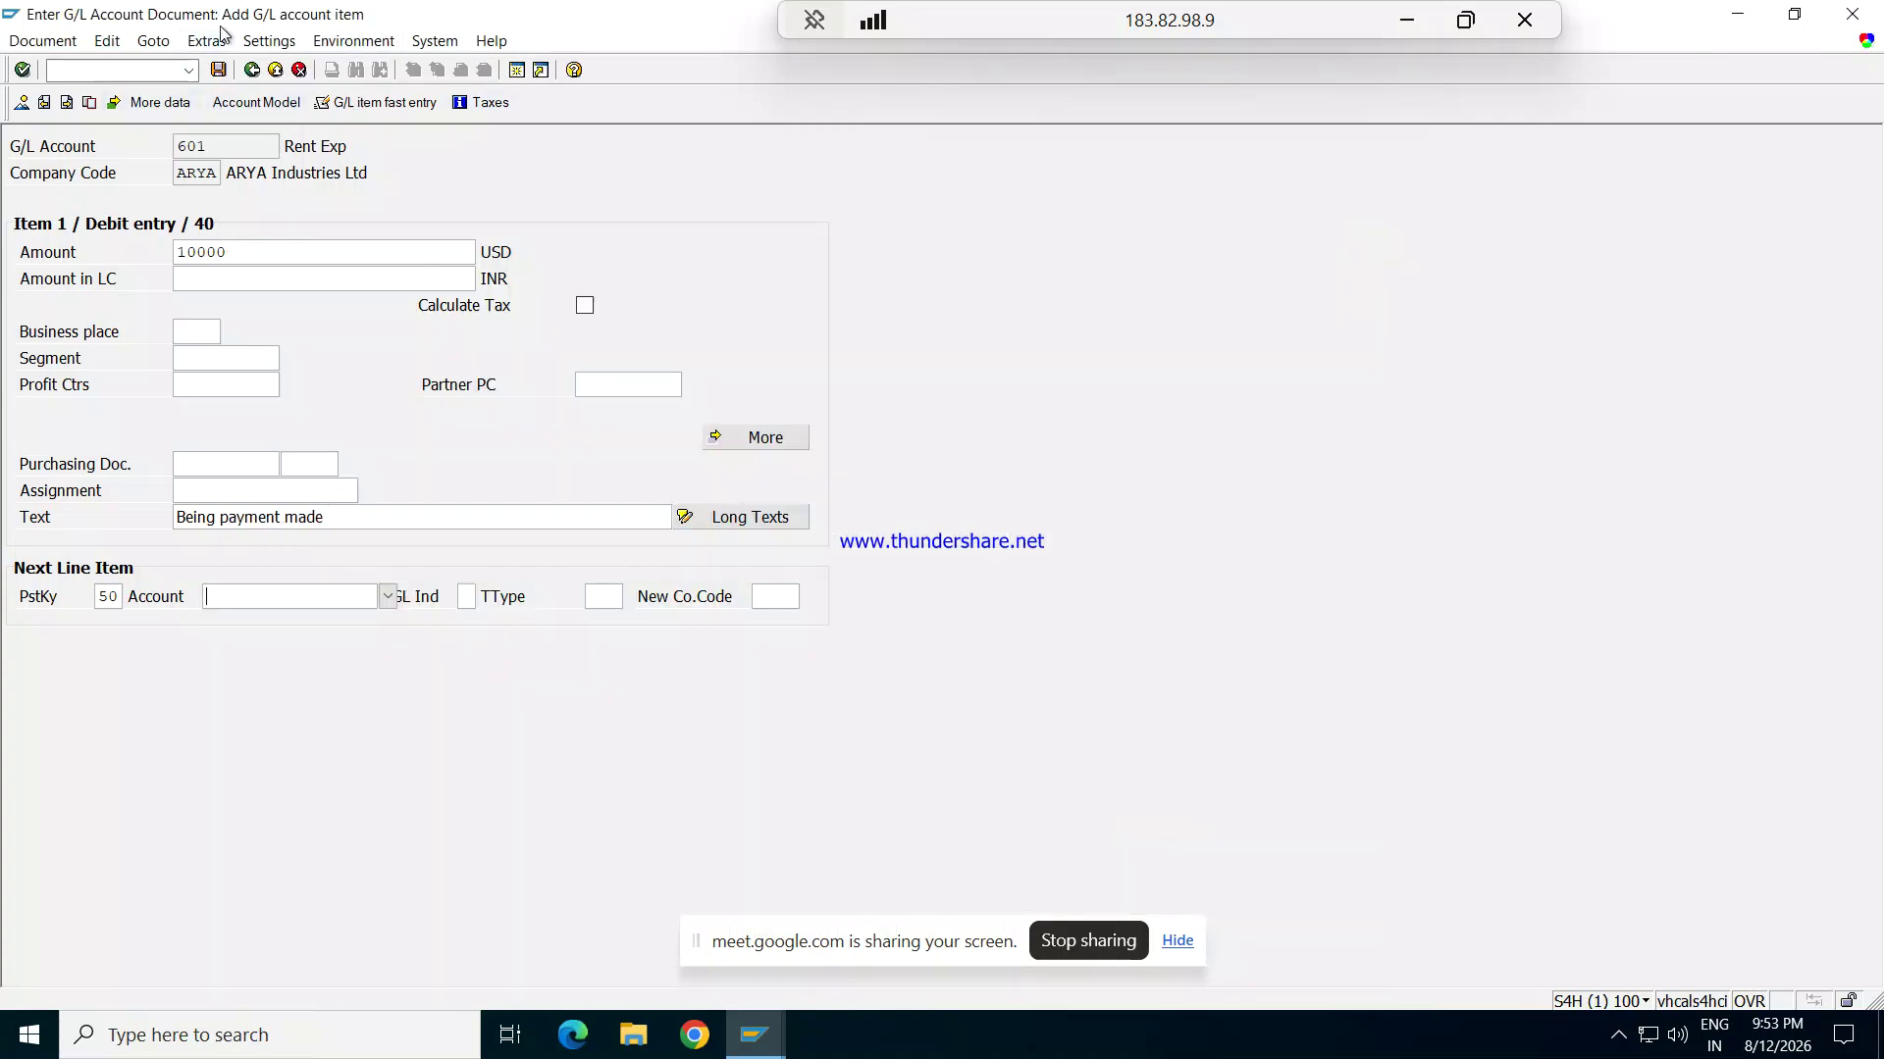
{"action": "key", "text": "shift+F2"}
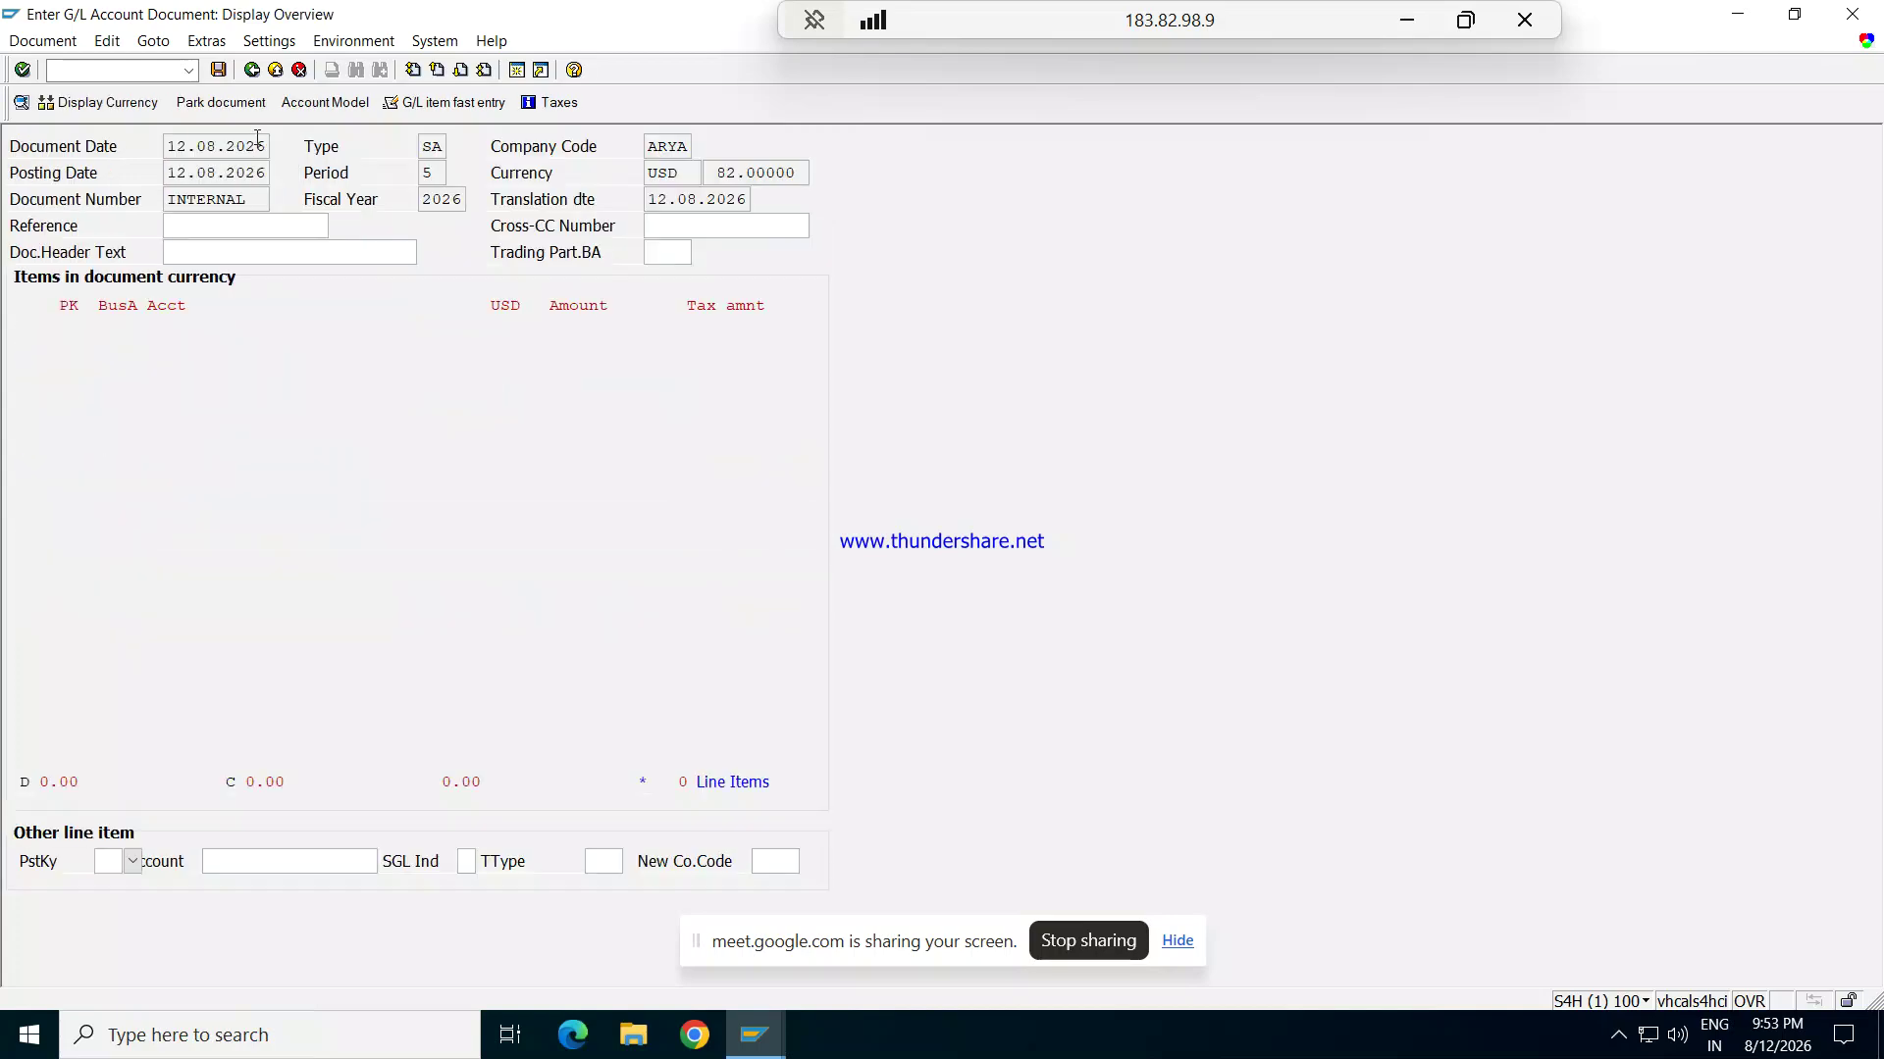
{"action": "key", "text": "F3"}
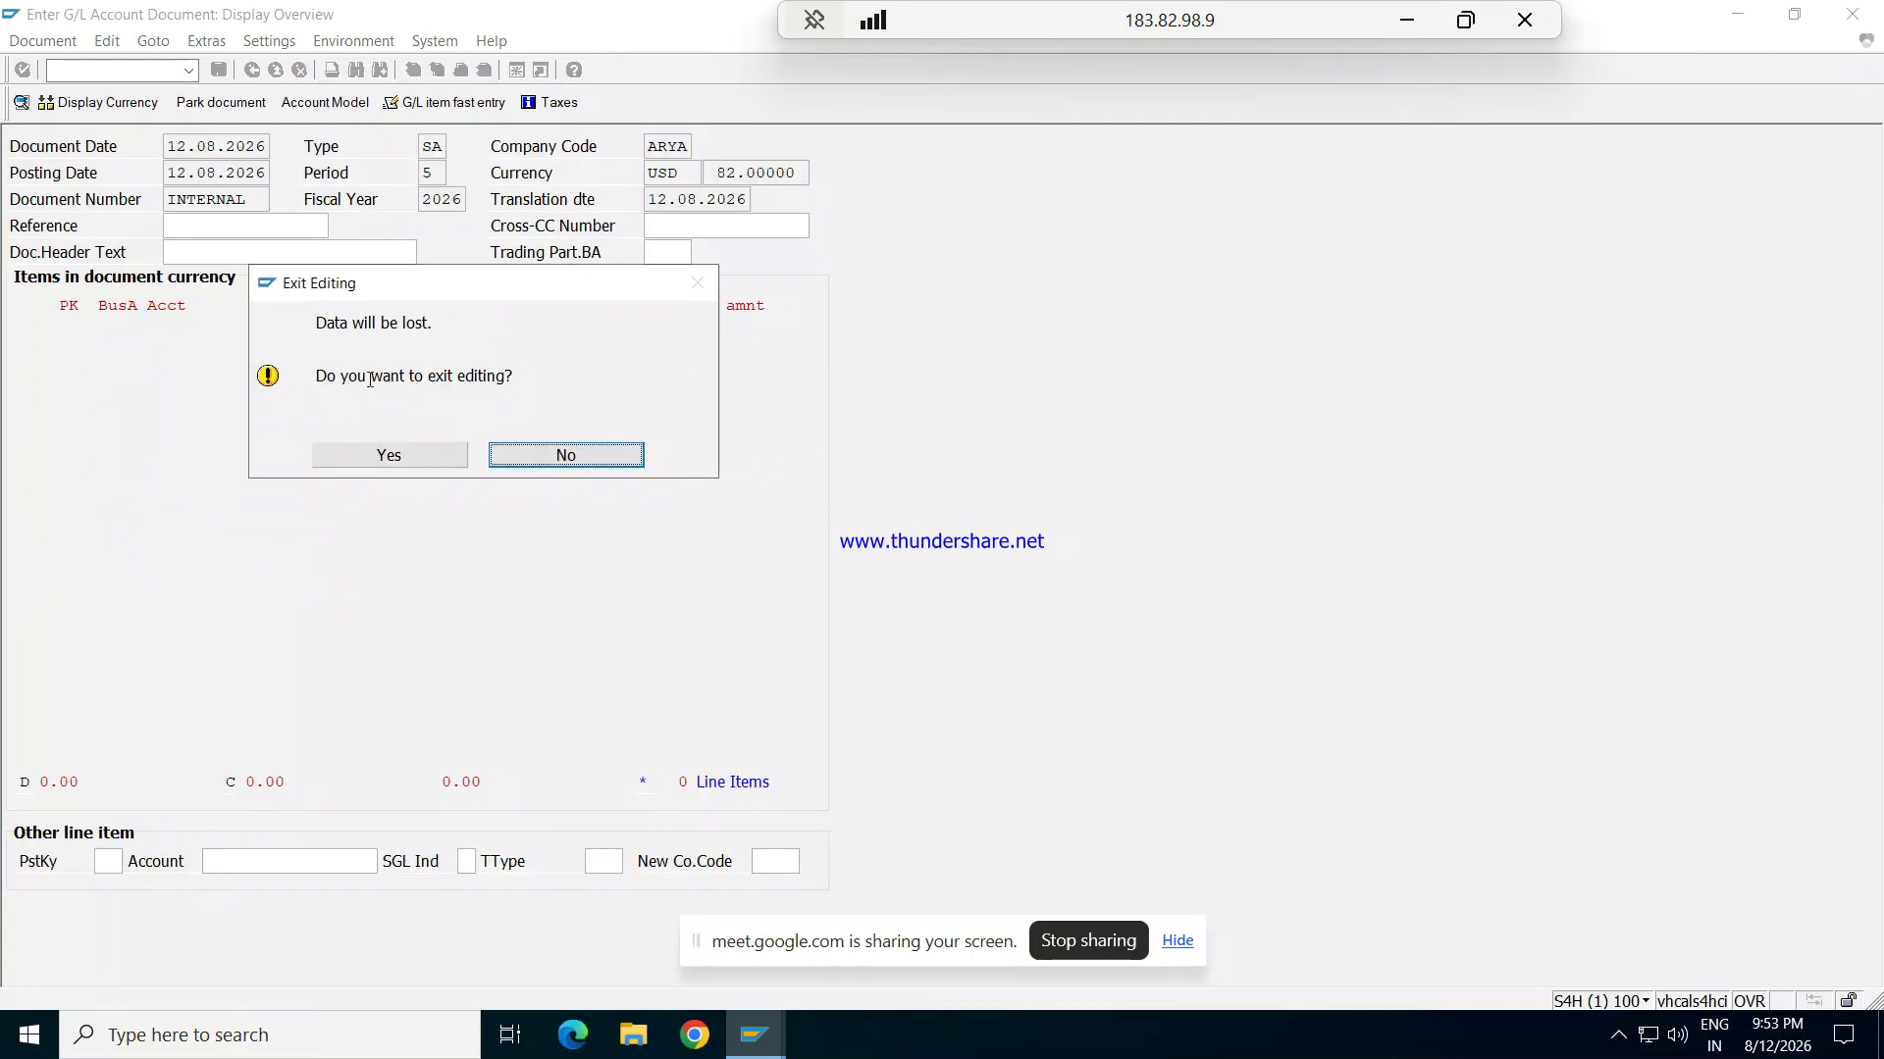
Step: Discard the ARYA entry and set document date 12.08.2026 with company code REPL
{"action": "left_click", "coordinate": [361, 463]}
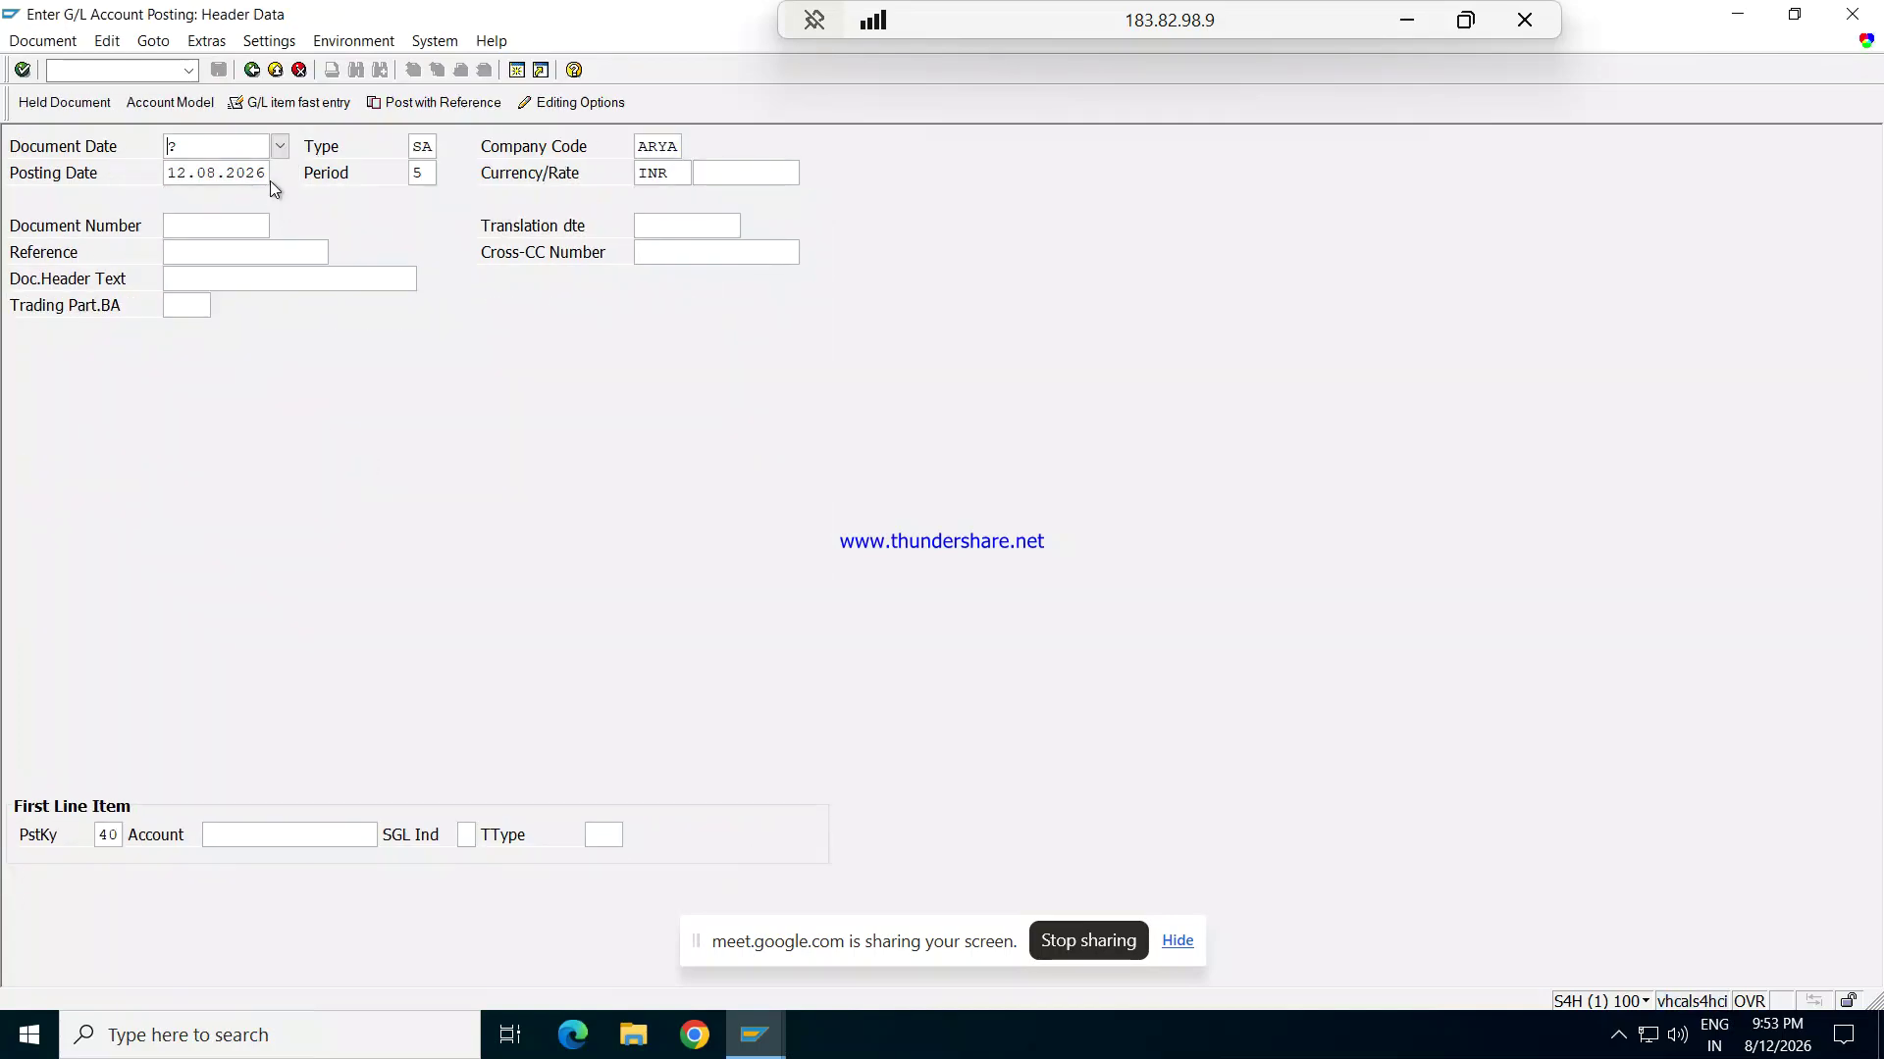
{"action": "type", "text": "12.0"}
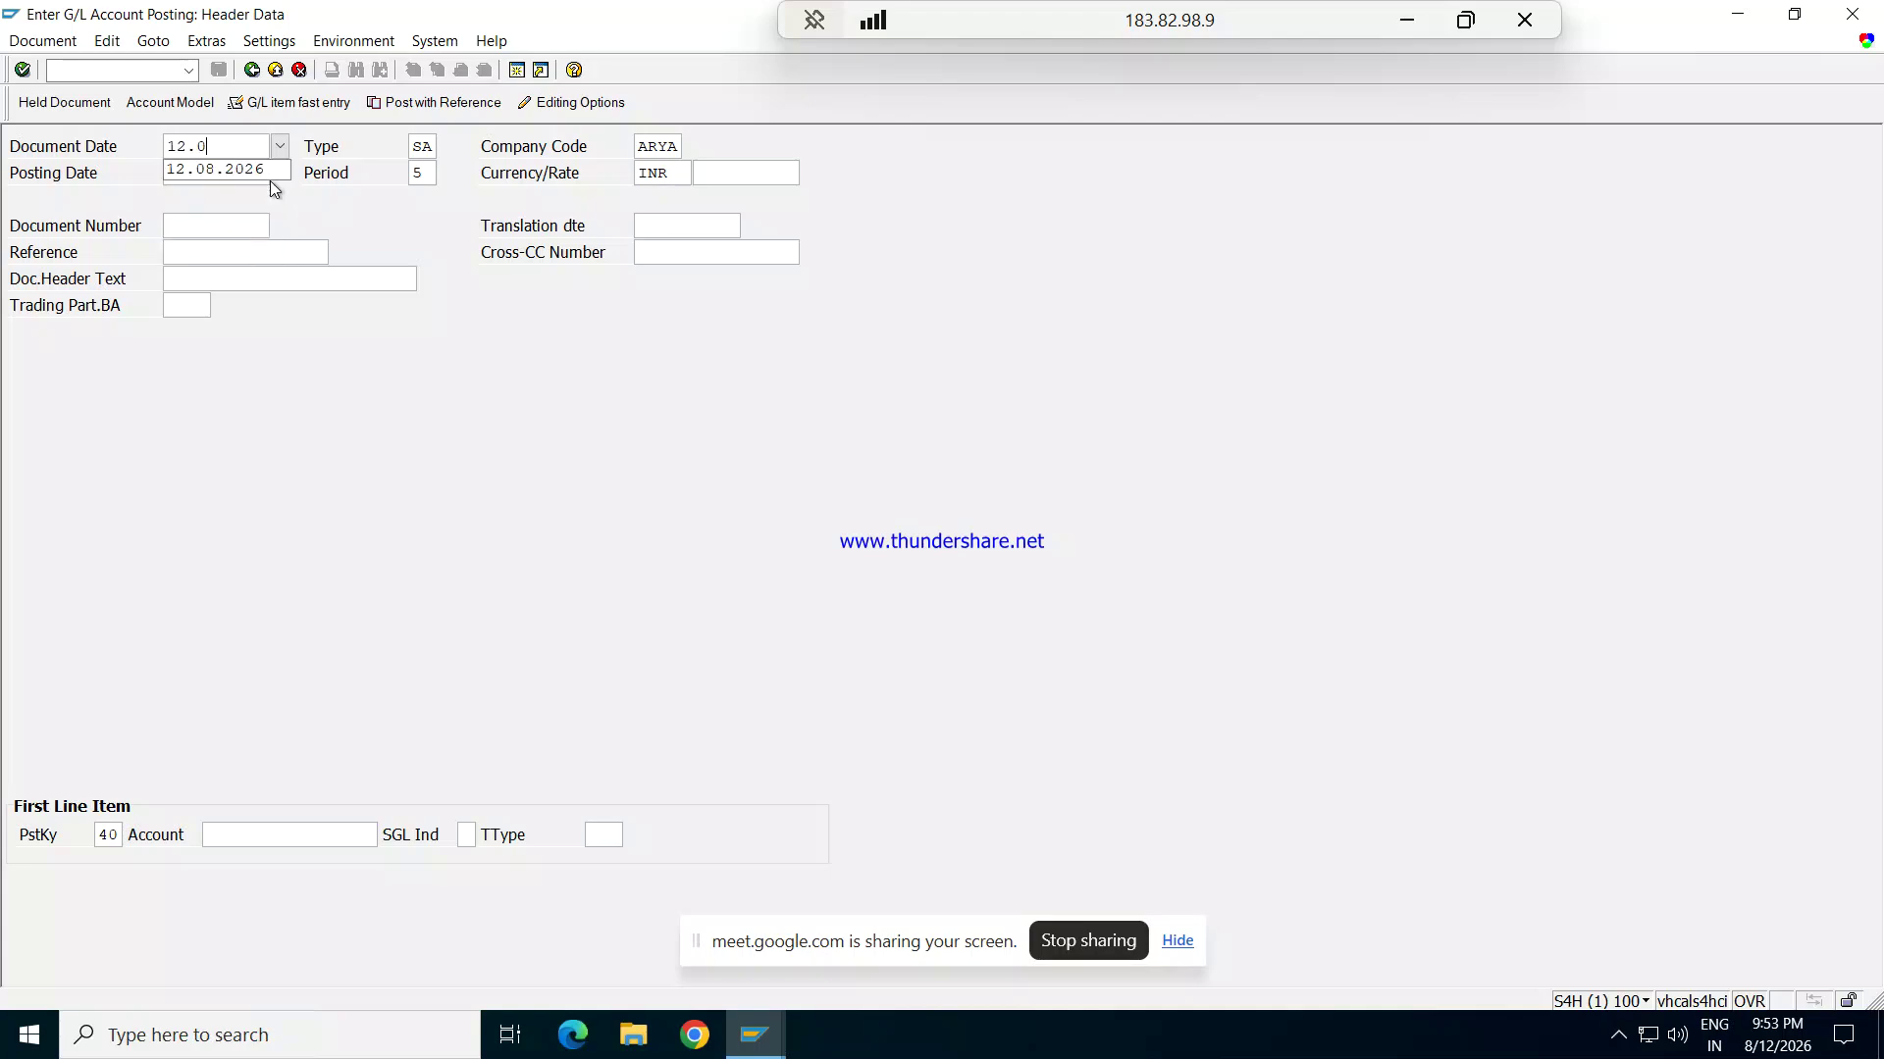
{"action": "type", "text": "8.2026"}
{"action": "key", "text": "Tab"}
{"action": "key", "text": "Tab"}
{"action": "key", "text": "Delete"}
{"action": "key", "text": "Delete"}
{"action": "key", "text": "Delete"}
{"action": "key", "text": "Delete"}
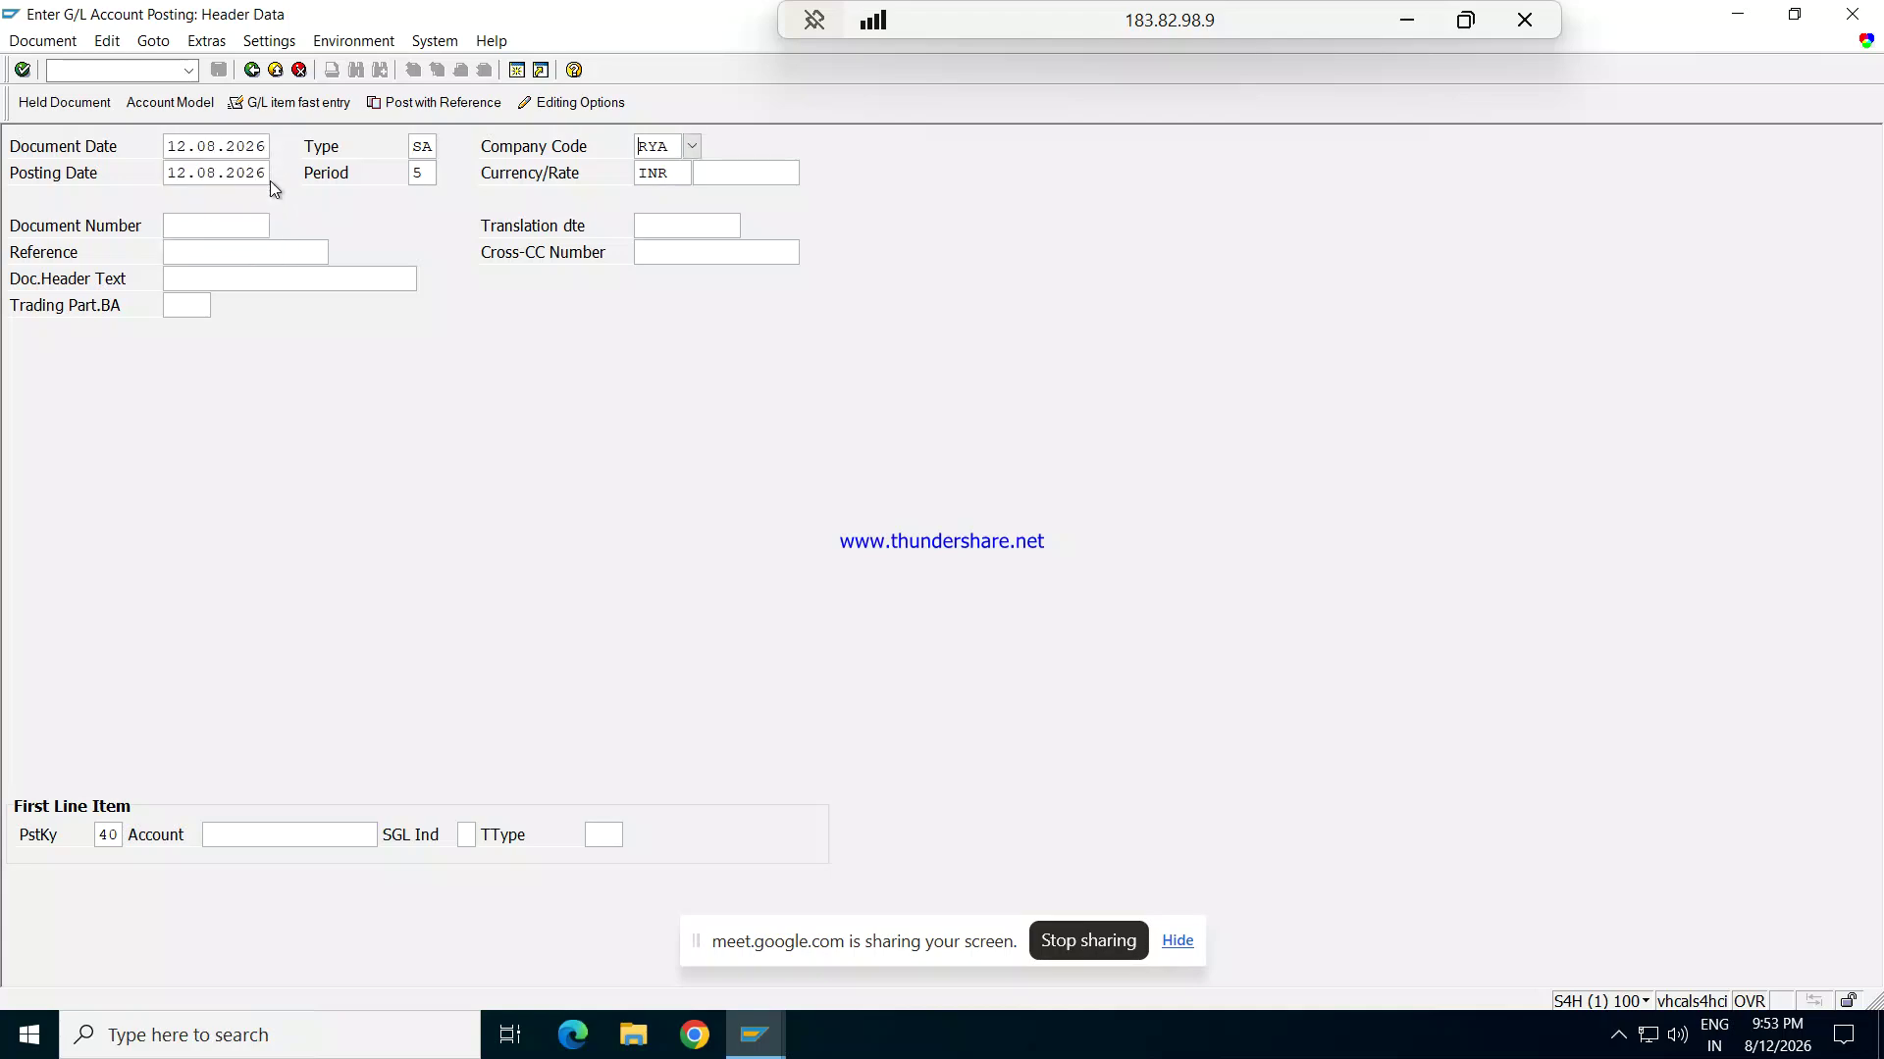
{"action": "type", "text": "REPL"}
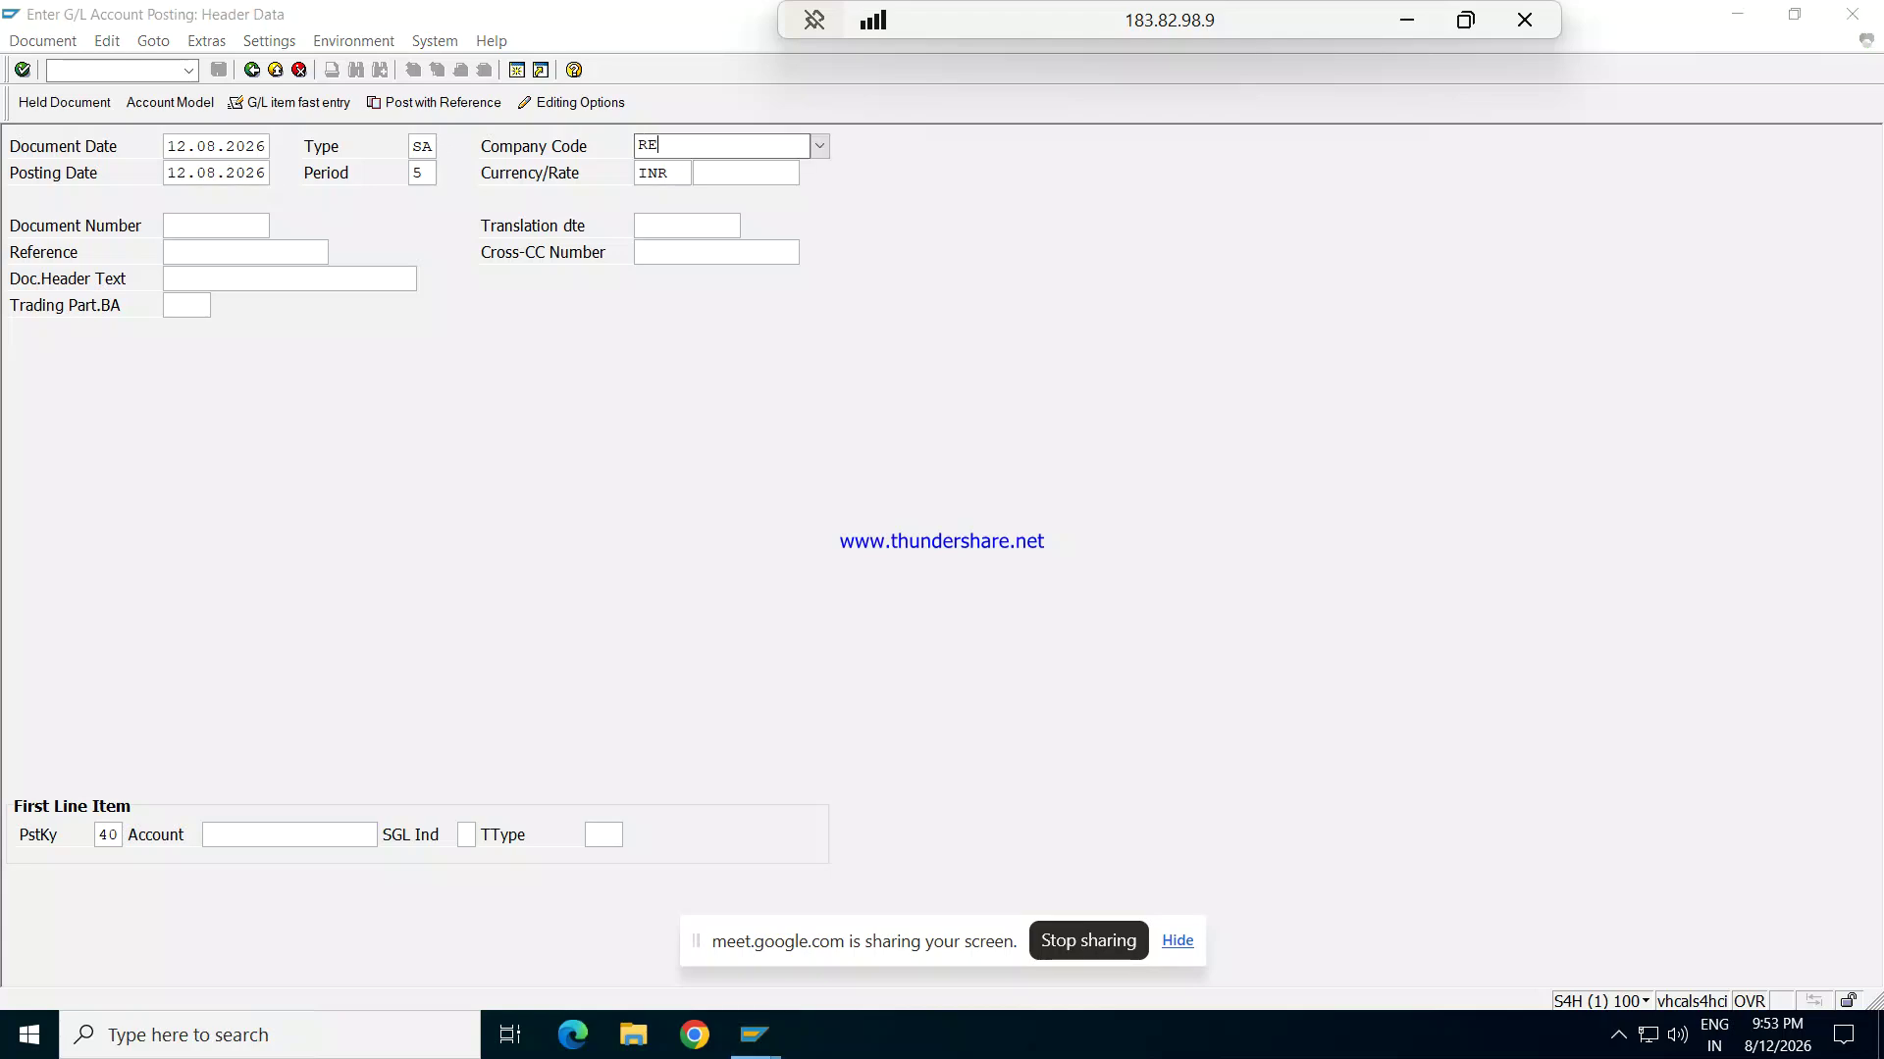
{"action": "key", "text": "Down"}
{"action": "key", "text": "Return"}
Step: Replace currency INR with USD and enter reference 002 in the header
{"action": "key", "text": "Tab"}
{"action": "key", "text": "Tab"}
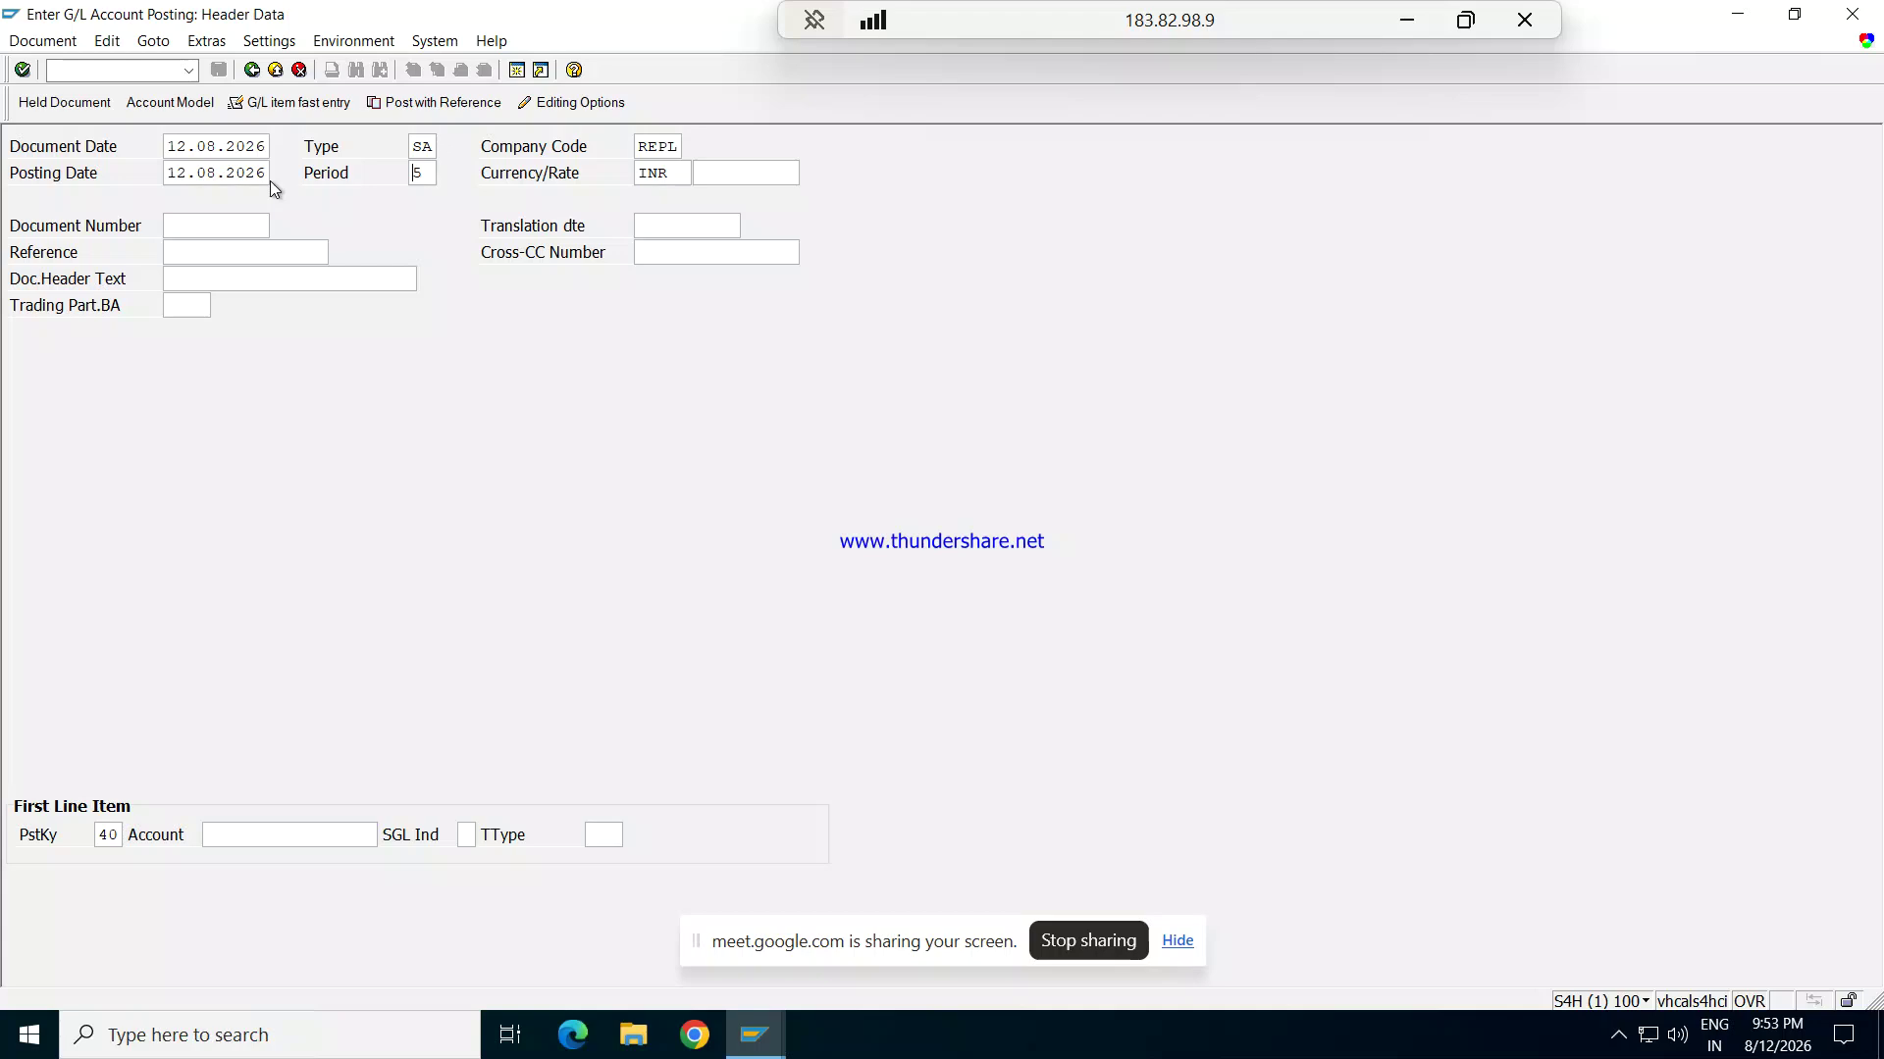
{"action": "key", "text": "Tab"}
{"action": "key", "text": "Delete"}
{"action": "key", "text": "Delete"}
{"action": "key", "text": "Delete"}
{"action": "type", "text": "USD"}
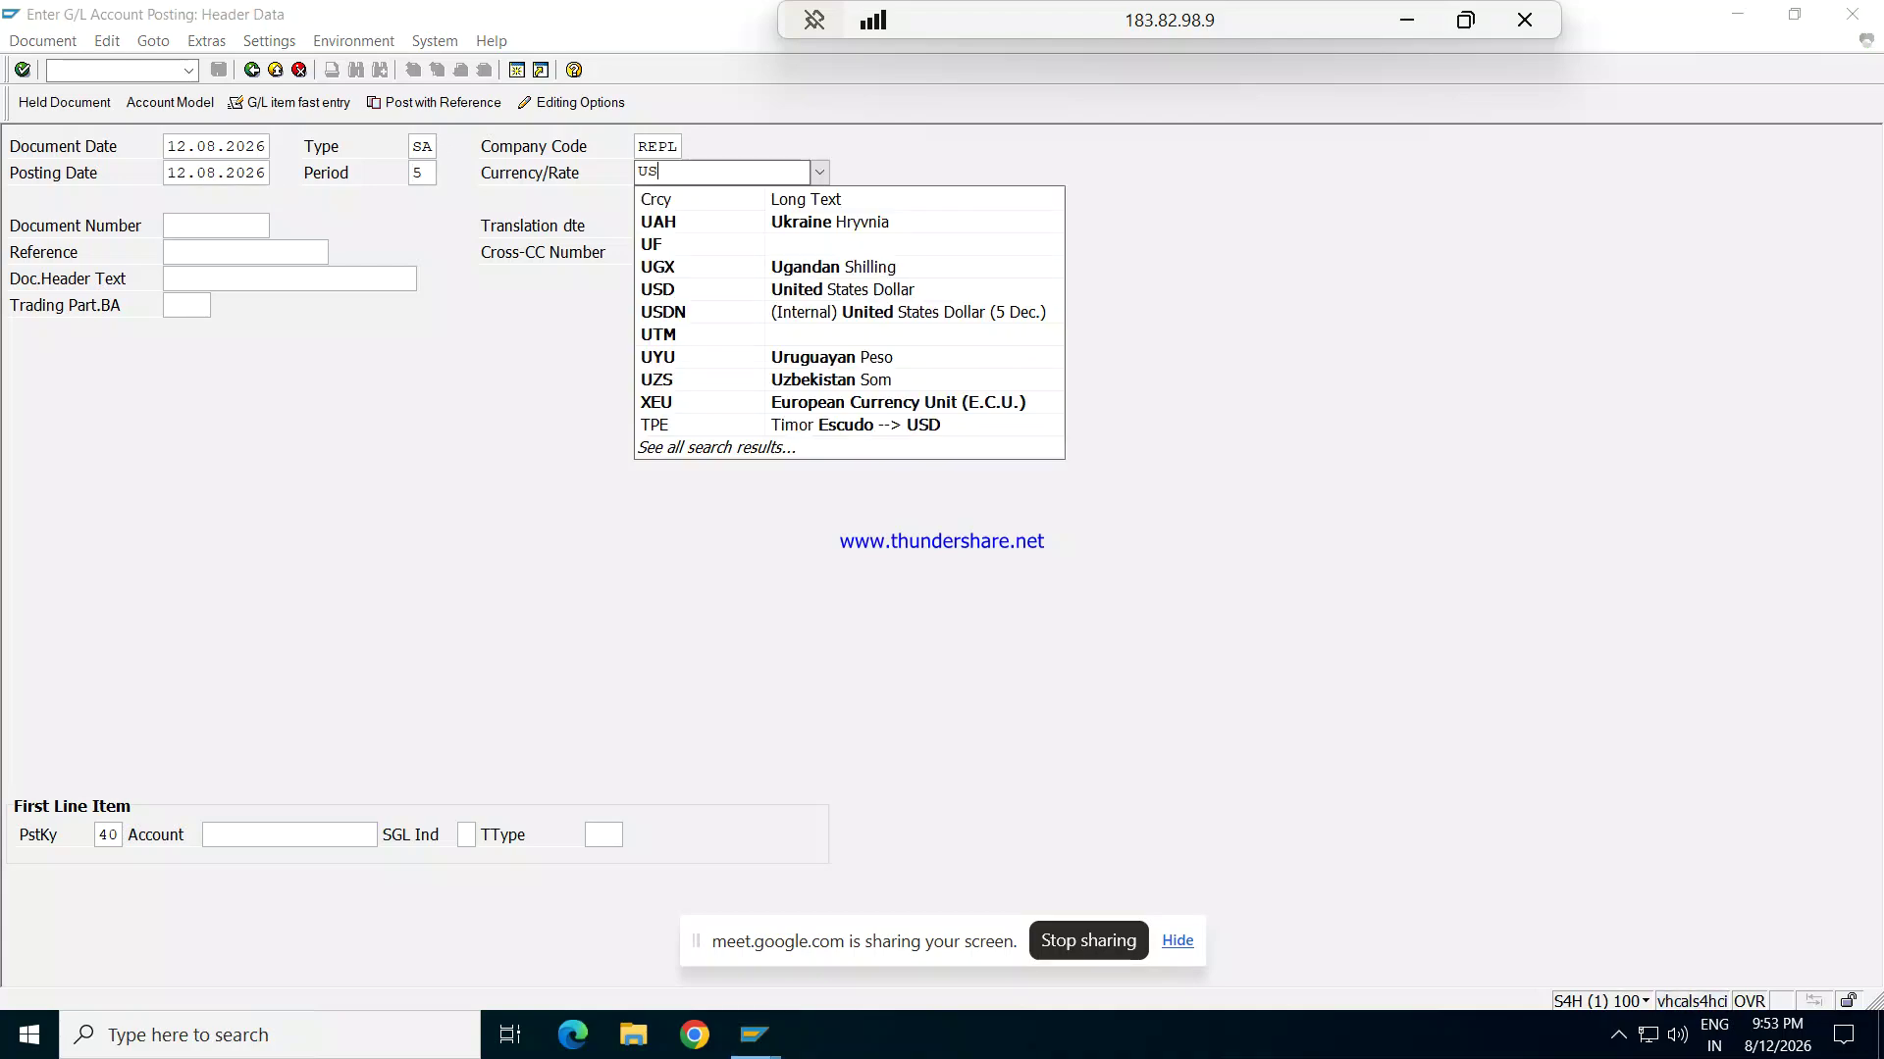
{"action": "key", "text": "Down"}
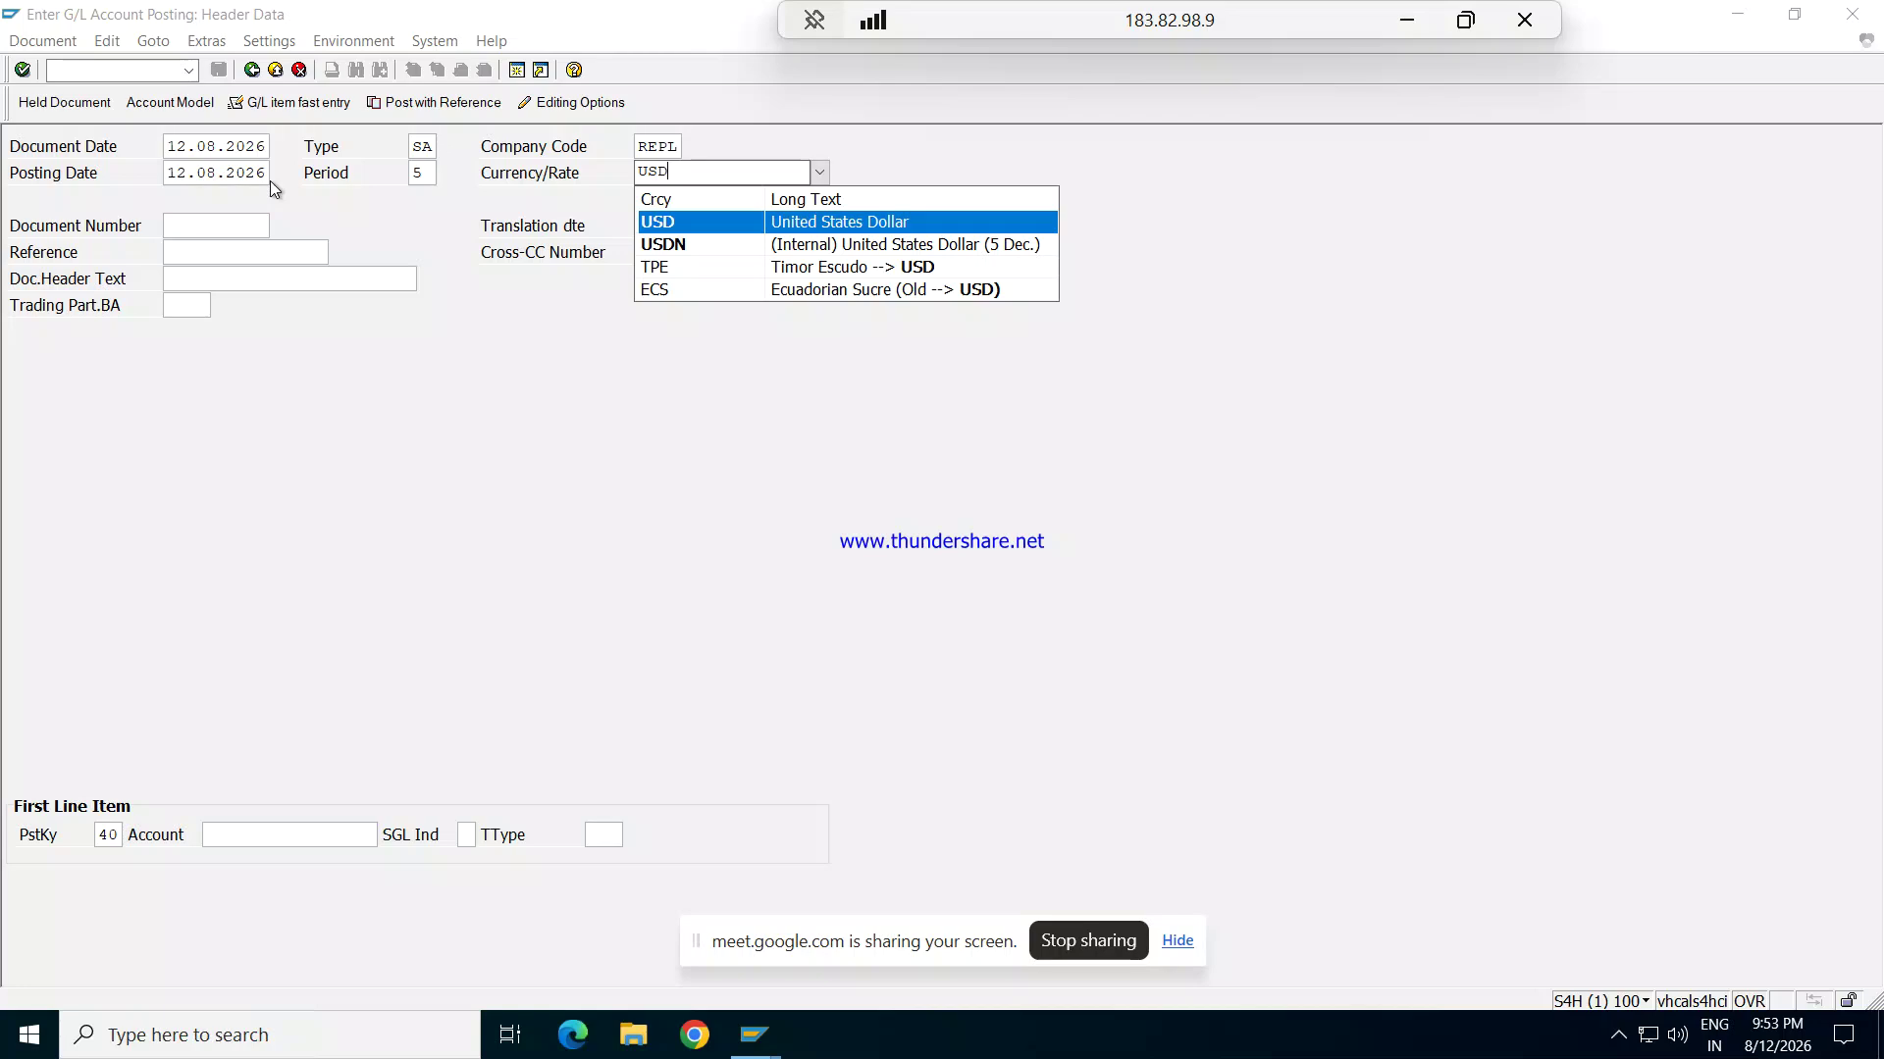
{"action": "key", "text": "Return"}
{"action": "key", "text": "Tab"}
{"action": "key", "text": "Tab"}
{"action": "key", "text": "Tab"}
{"action": "key", "text": "Tab"}
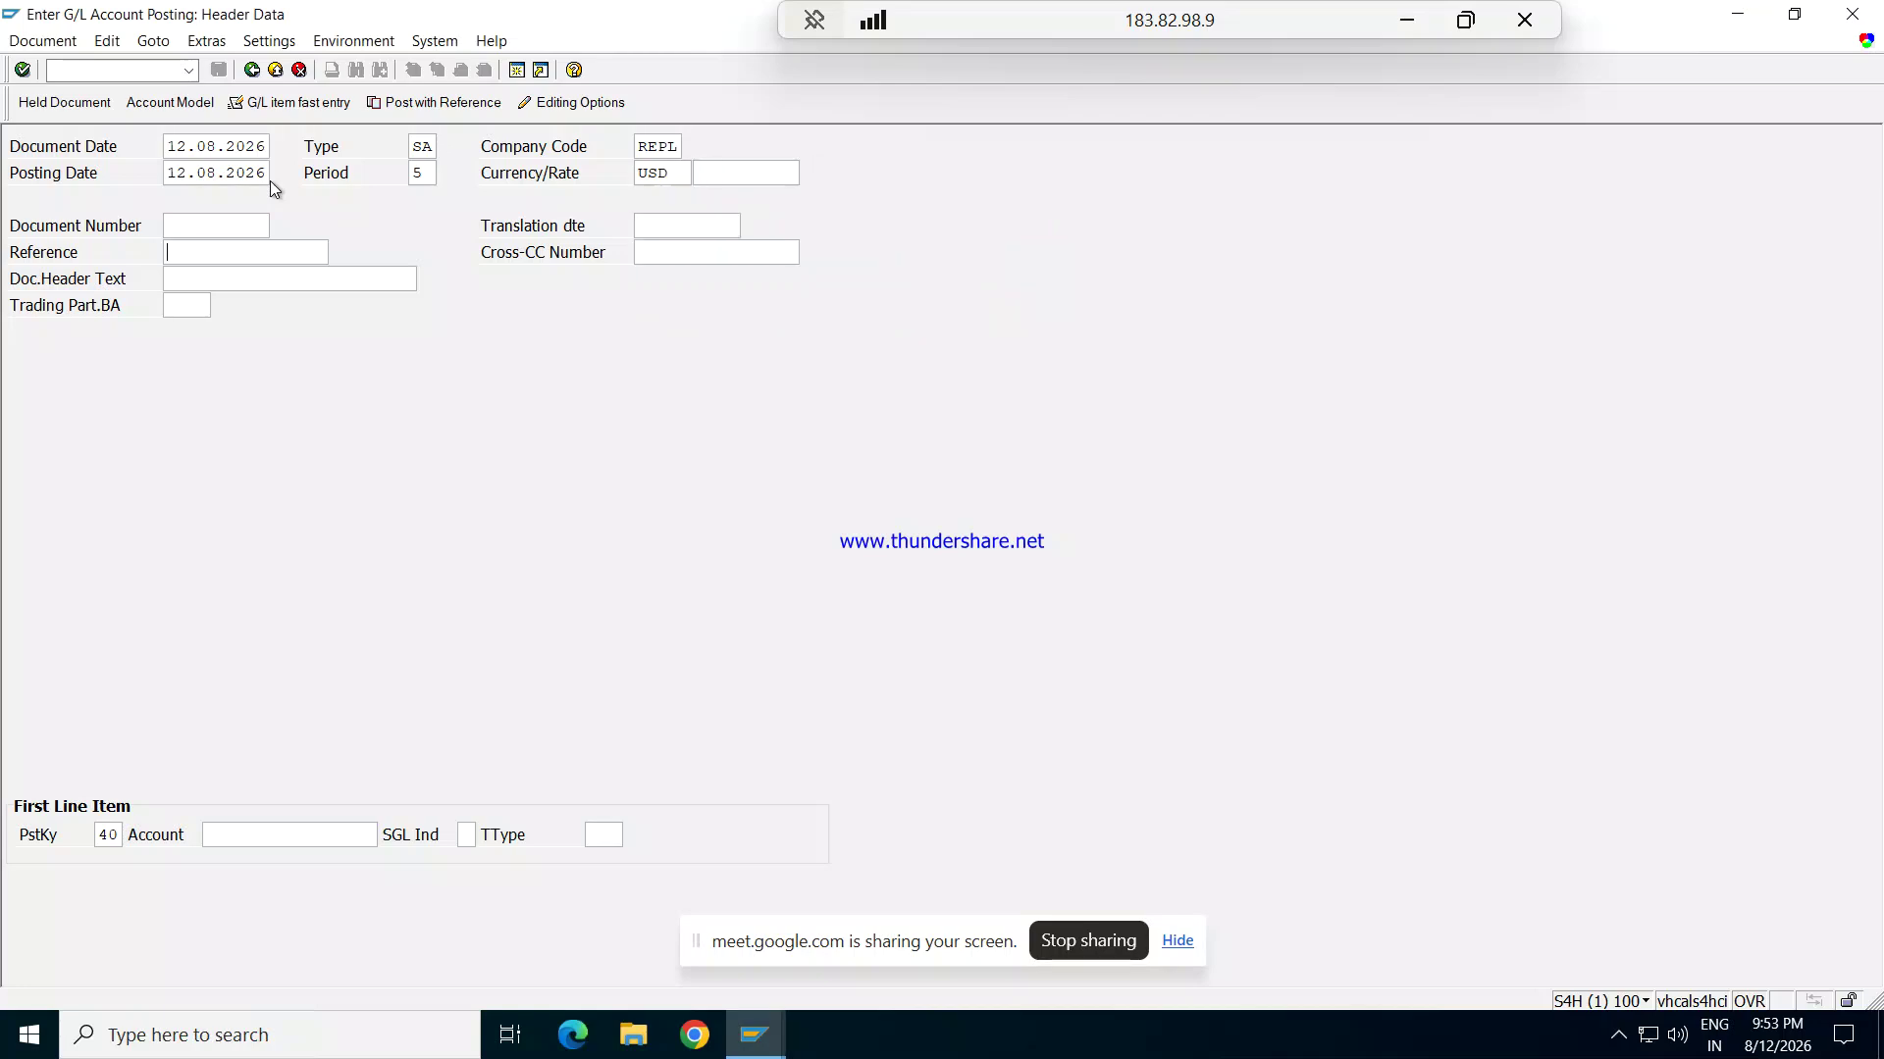
{"action": "key", "text": "shift+Tab"}
{"action": "type", "text": "002"}
{"action": "key", "text": "Tab"}
{"action": "key", "text": "Tab"}
{"action": "key", "text": "Tab"}
Step: Select Rent Exp account 1201 from chart REPL for the debit line and open its details
{"action": "left_click", "coordinate": [390, 836]}
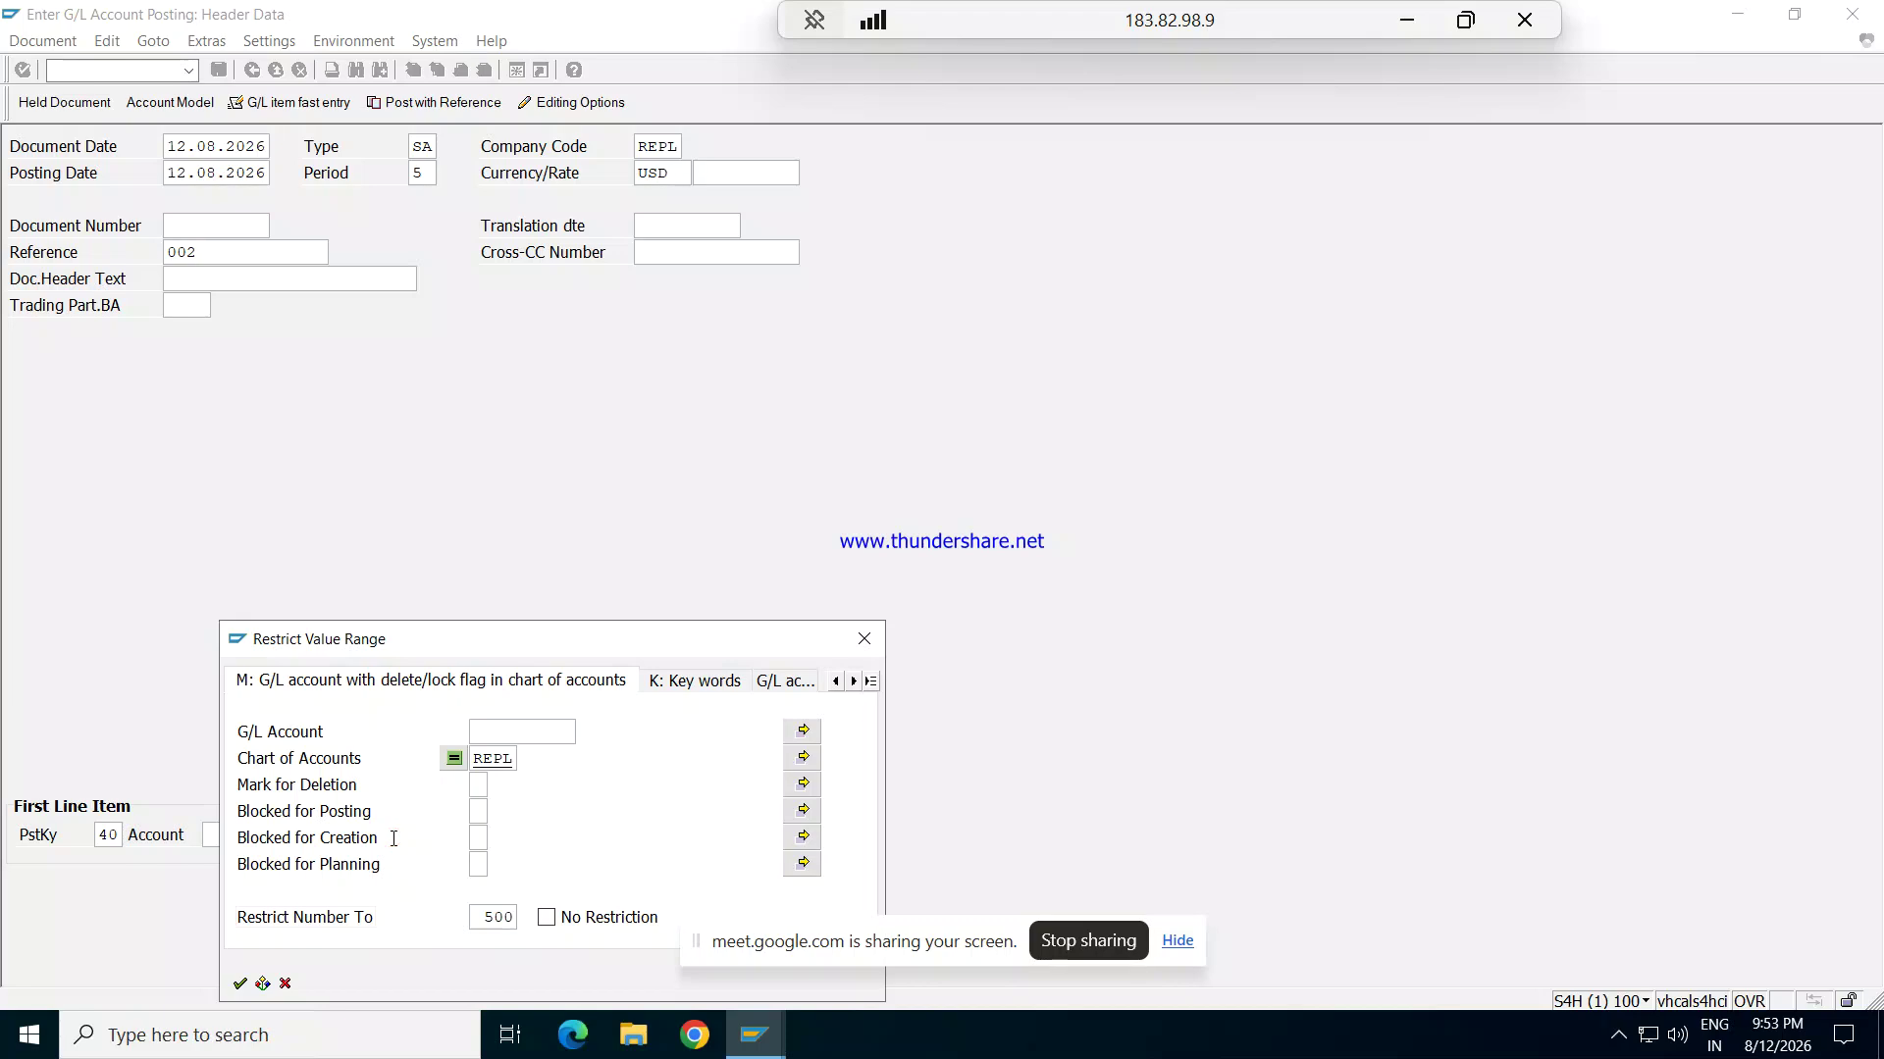
{"action": "key", "text": "Return"}
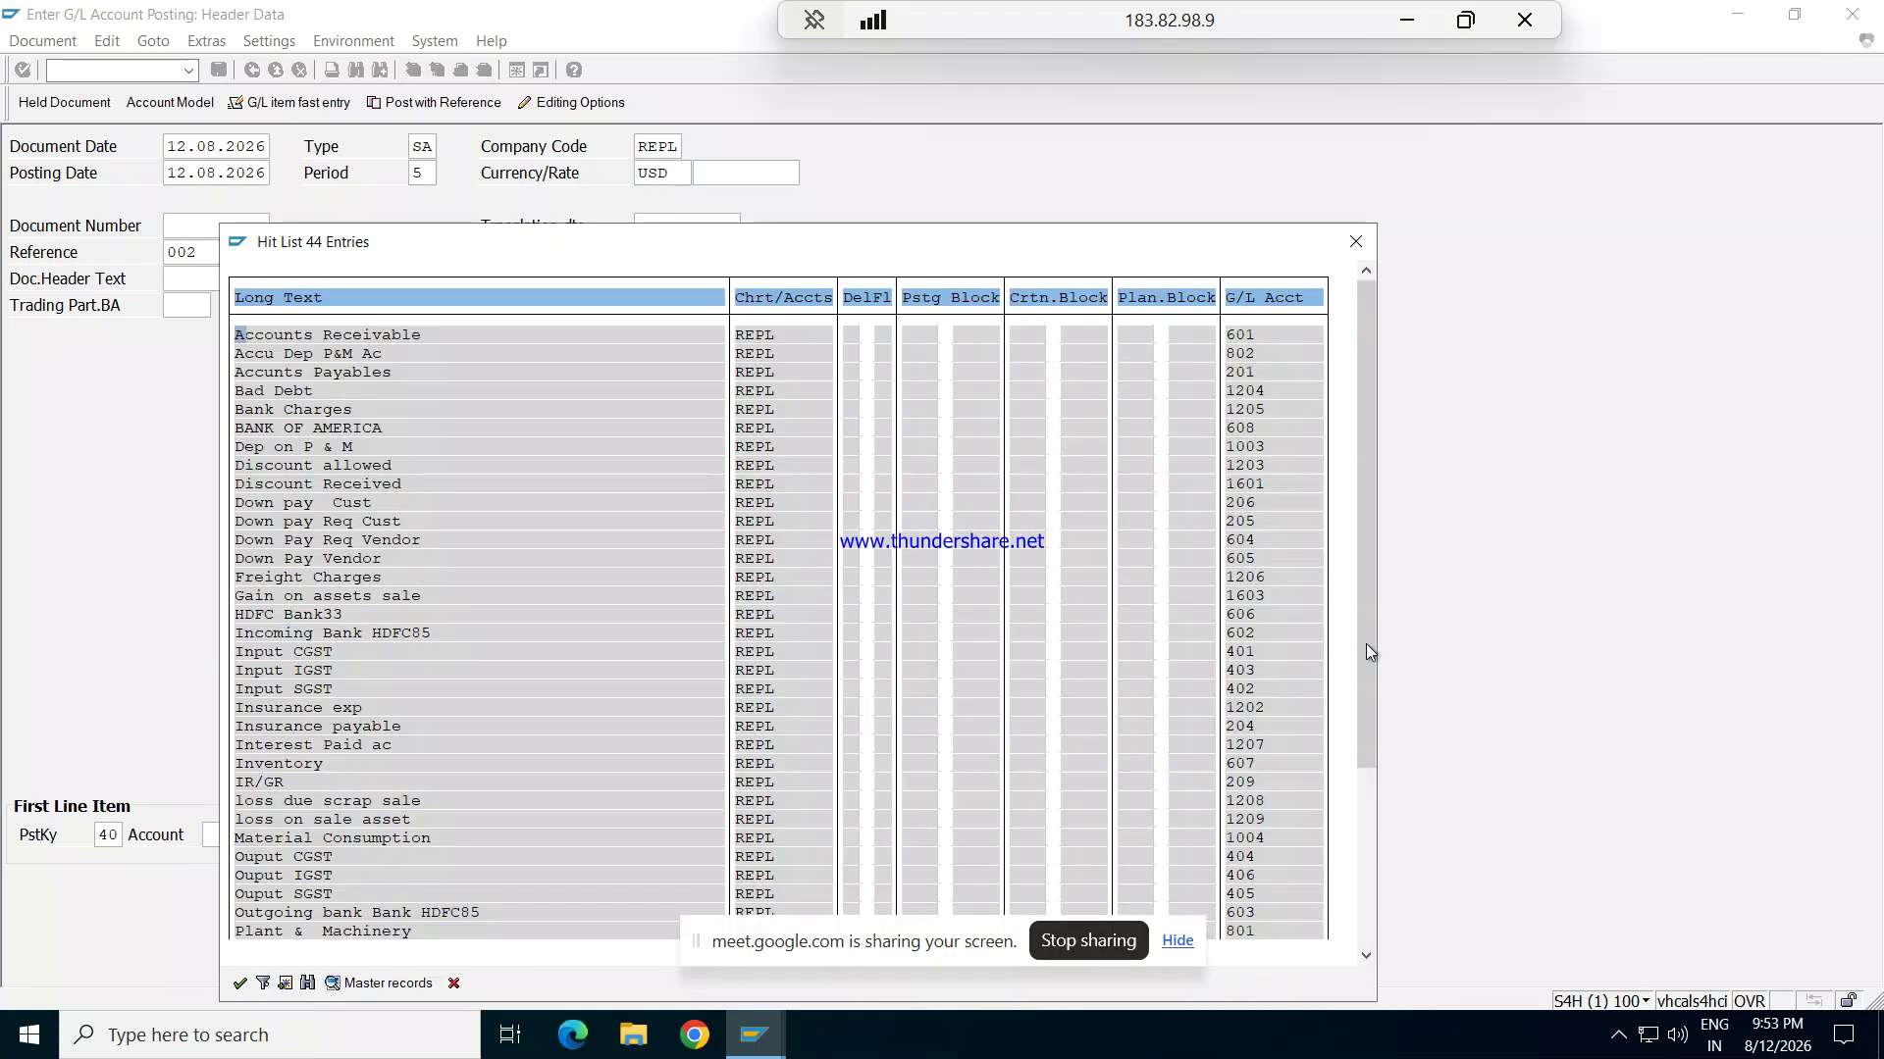
{"action": "left_click_drag", "start_coordinate": [1374, 620], "coordinate": [1354, 846]}
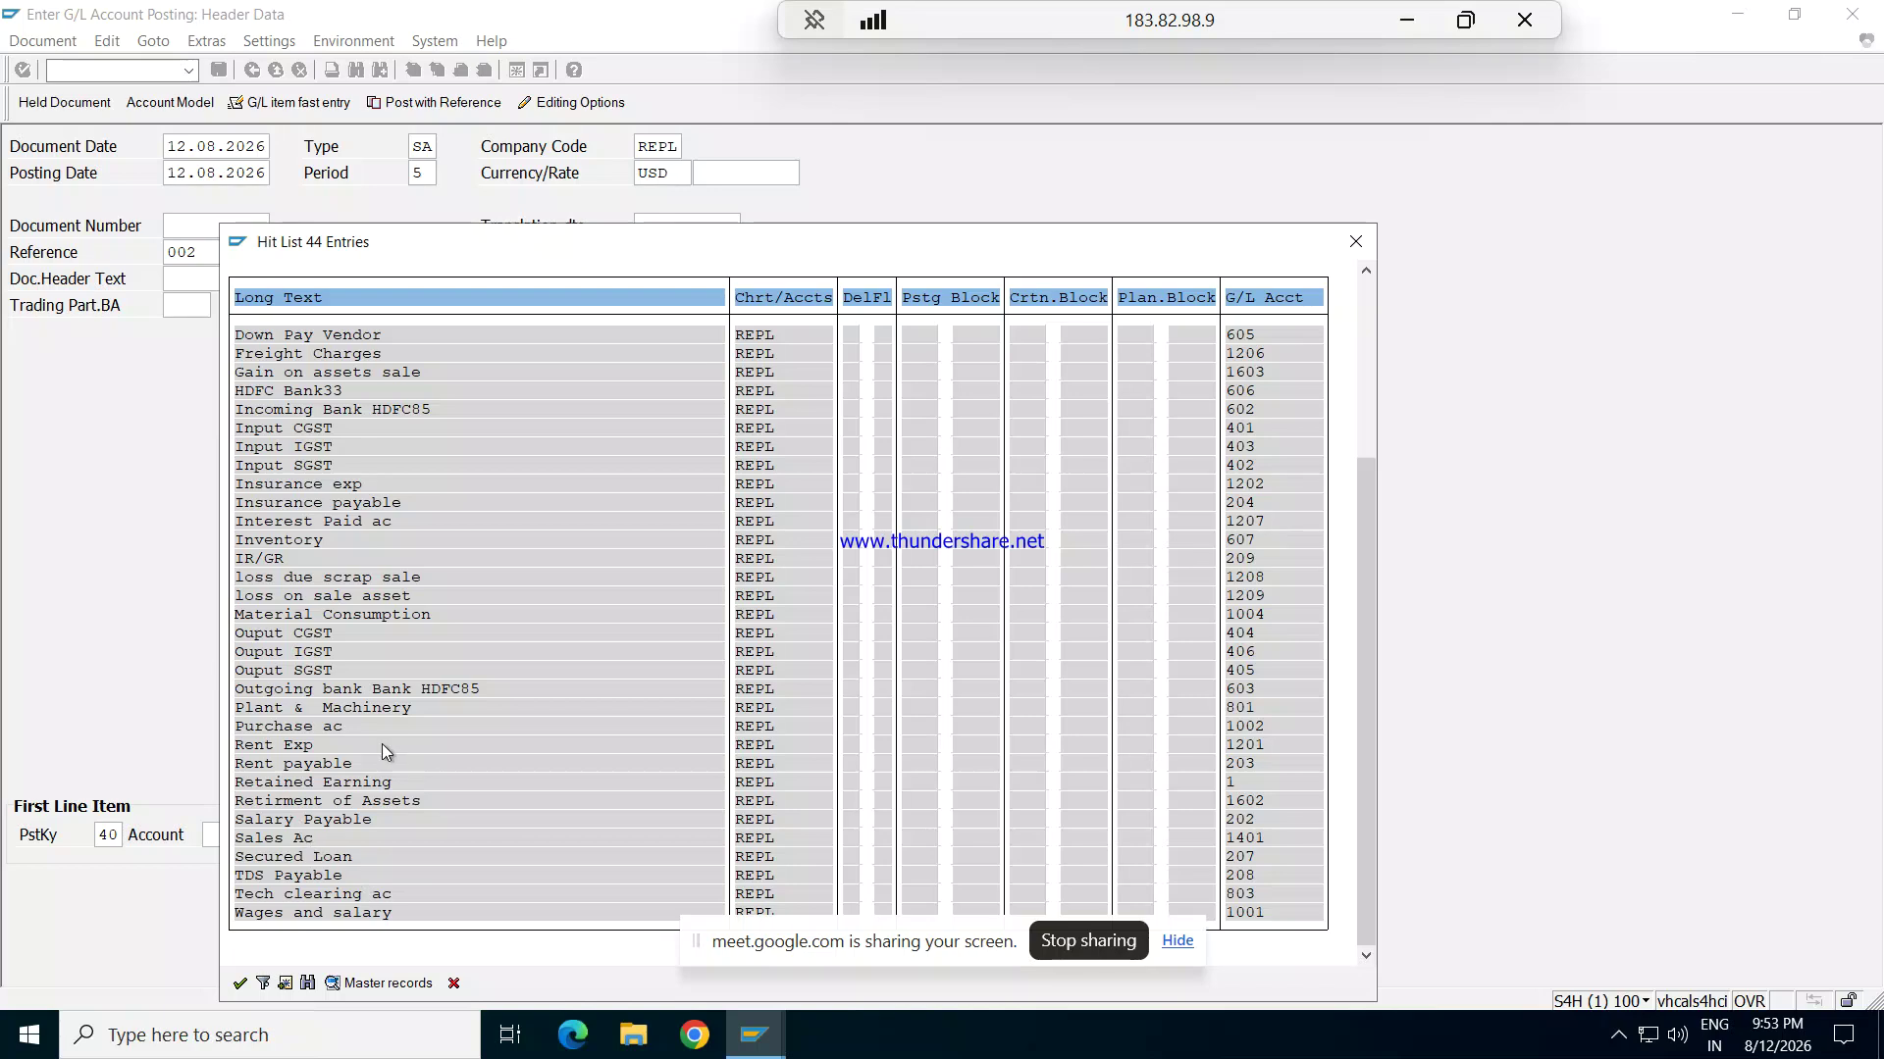
{"action": "double_click", "coordinate": [334, 745]}
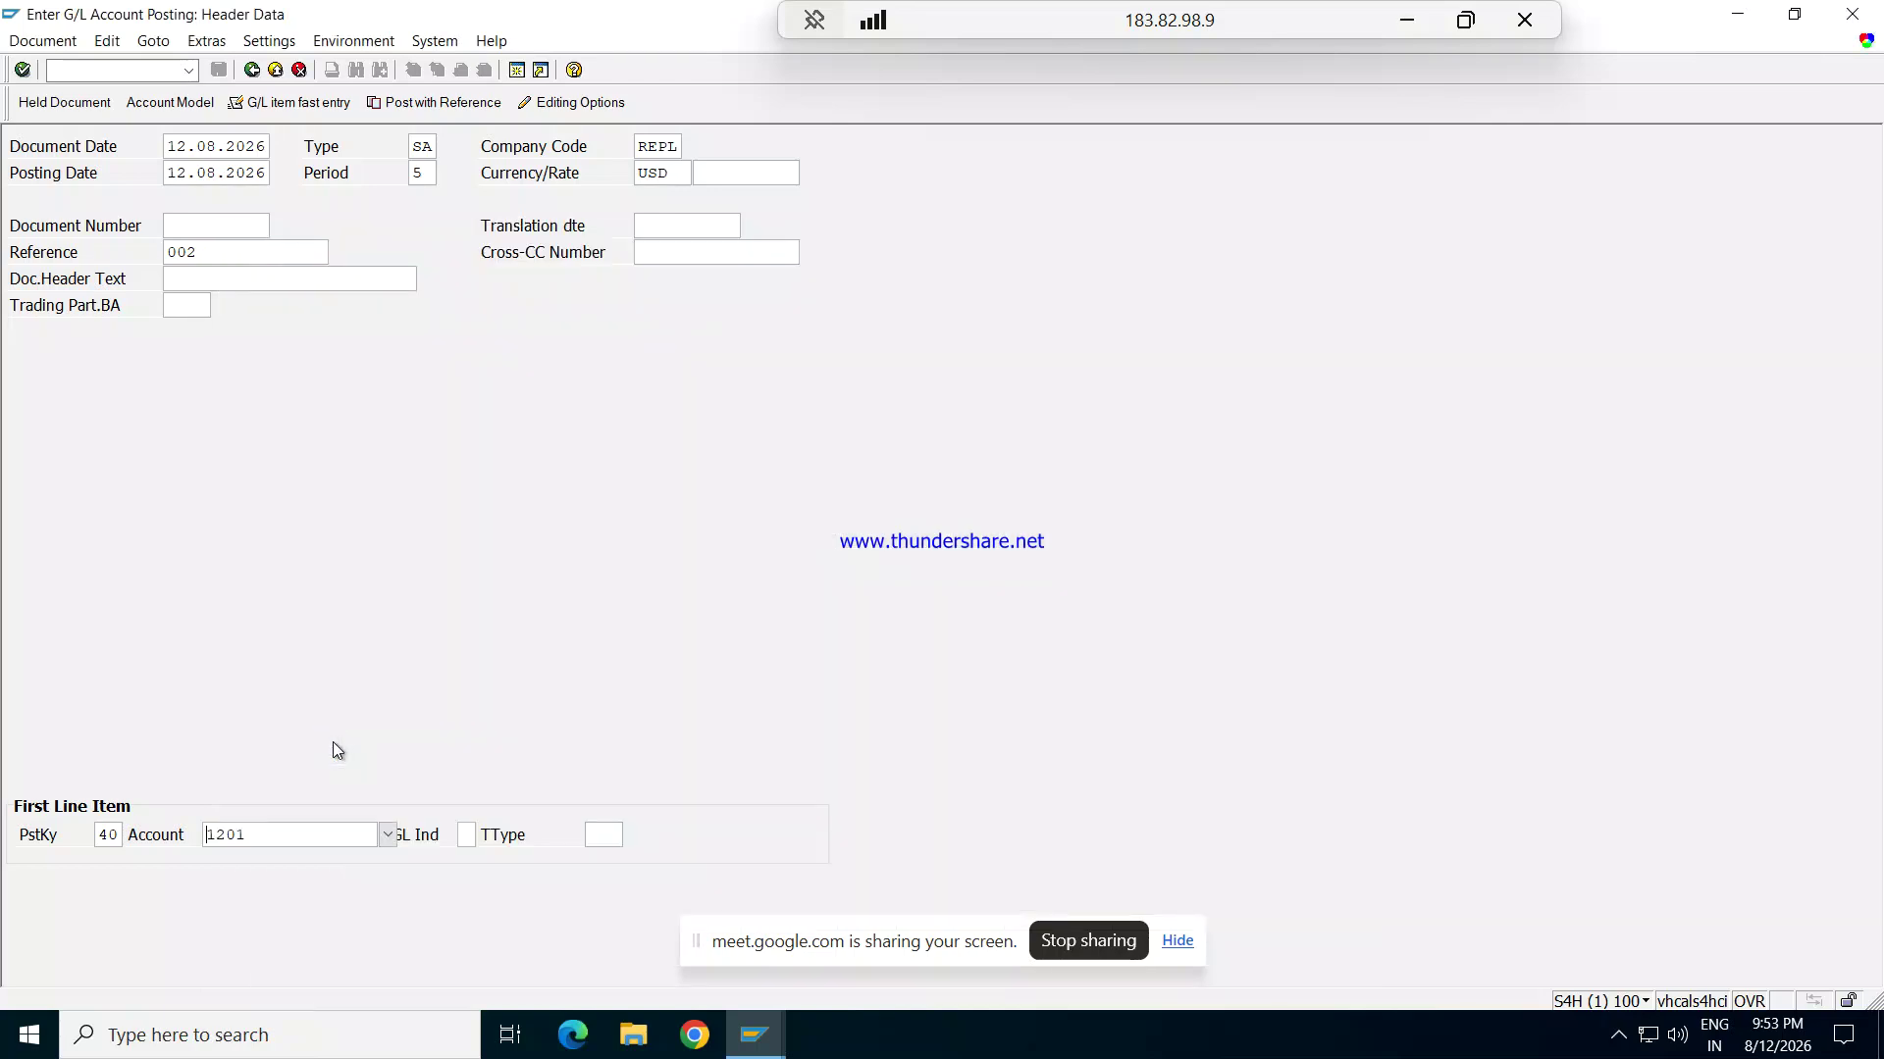
{"action": "key", "text": "Tab"}
{"action": "key", "text": "Return"}
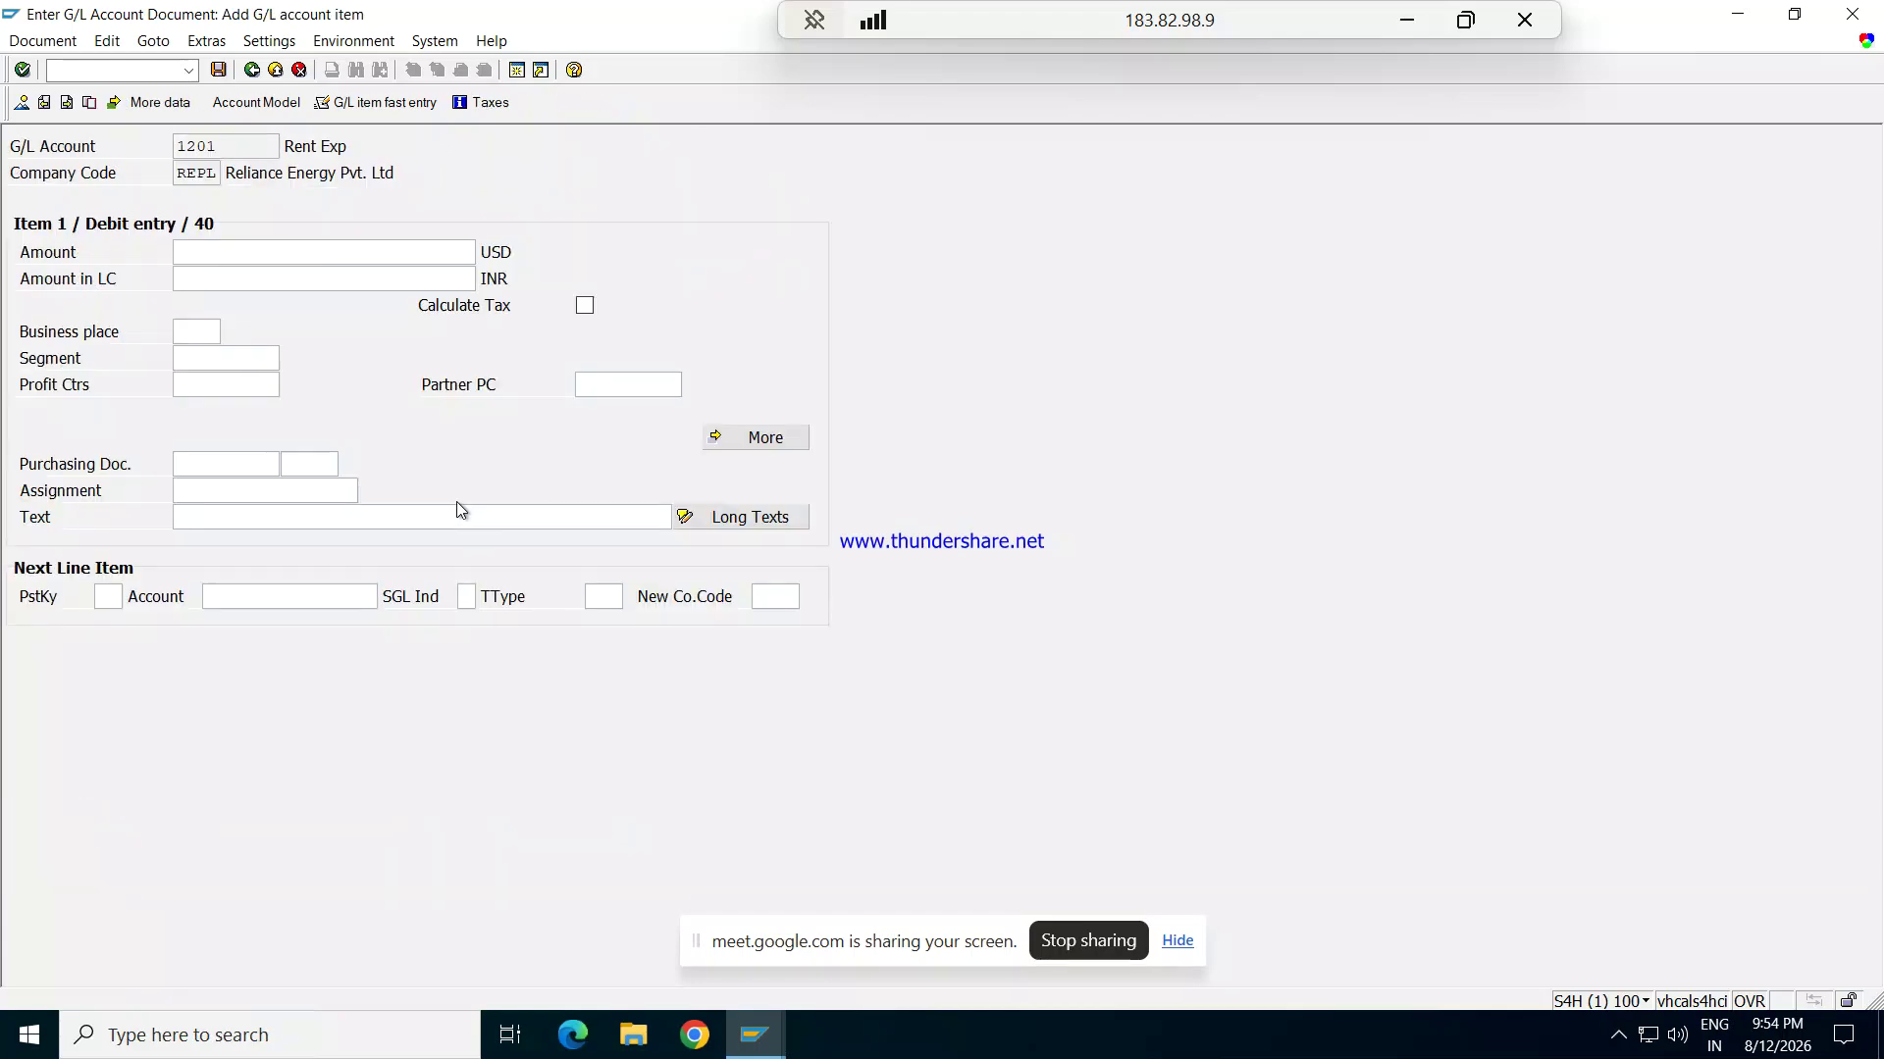
Step: Enter amount 10000 with item text 'Being payment made' on the Rent Exp line
{"action": "left_click", "coordinate": [266, 245]}
{"action": "type", "text": "10000"}
{"action": "key", "text": "Tab"}
{"action": "key", "text": "Tab"}
{"action": "key", "text": "Tab"}
{"action": "key", "text": "Tab"}
{"action": "key", "text": "Tab"}
{"action": "key", "text": "Tab"}
{"action": "key", "text": "Tab"}
{"action": "key", "text": "Tab"}
{"action": "key", "text": "Tab"}
{"action": "type", "text": "BEING"}
{"action": "key", "text": "Down"}
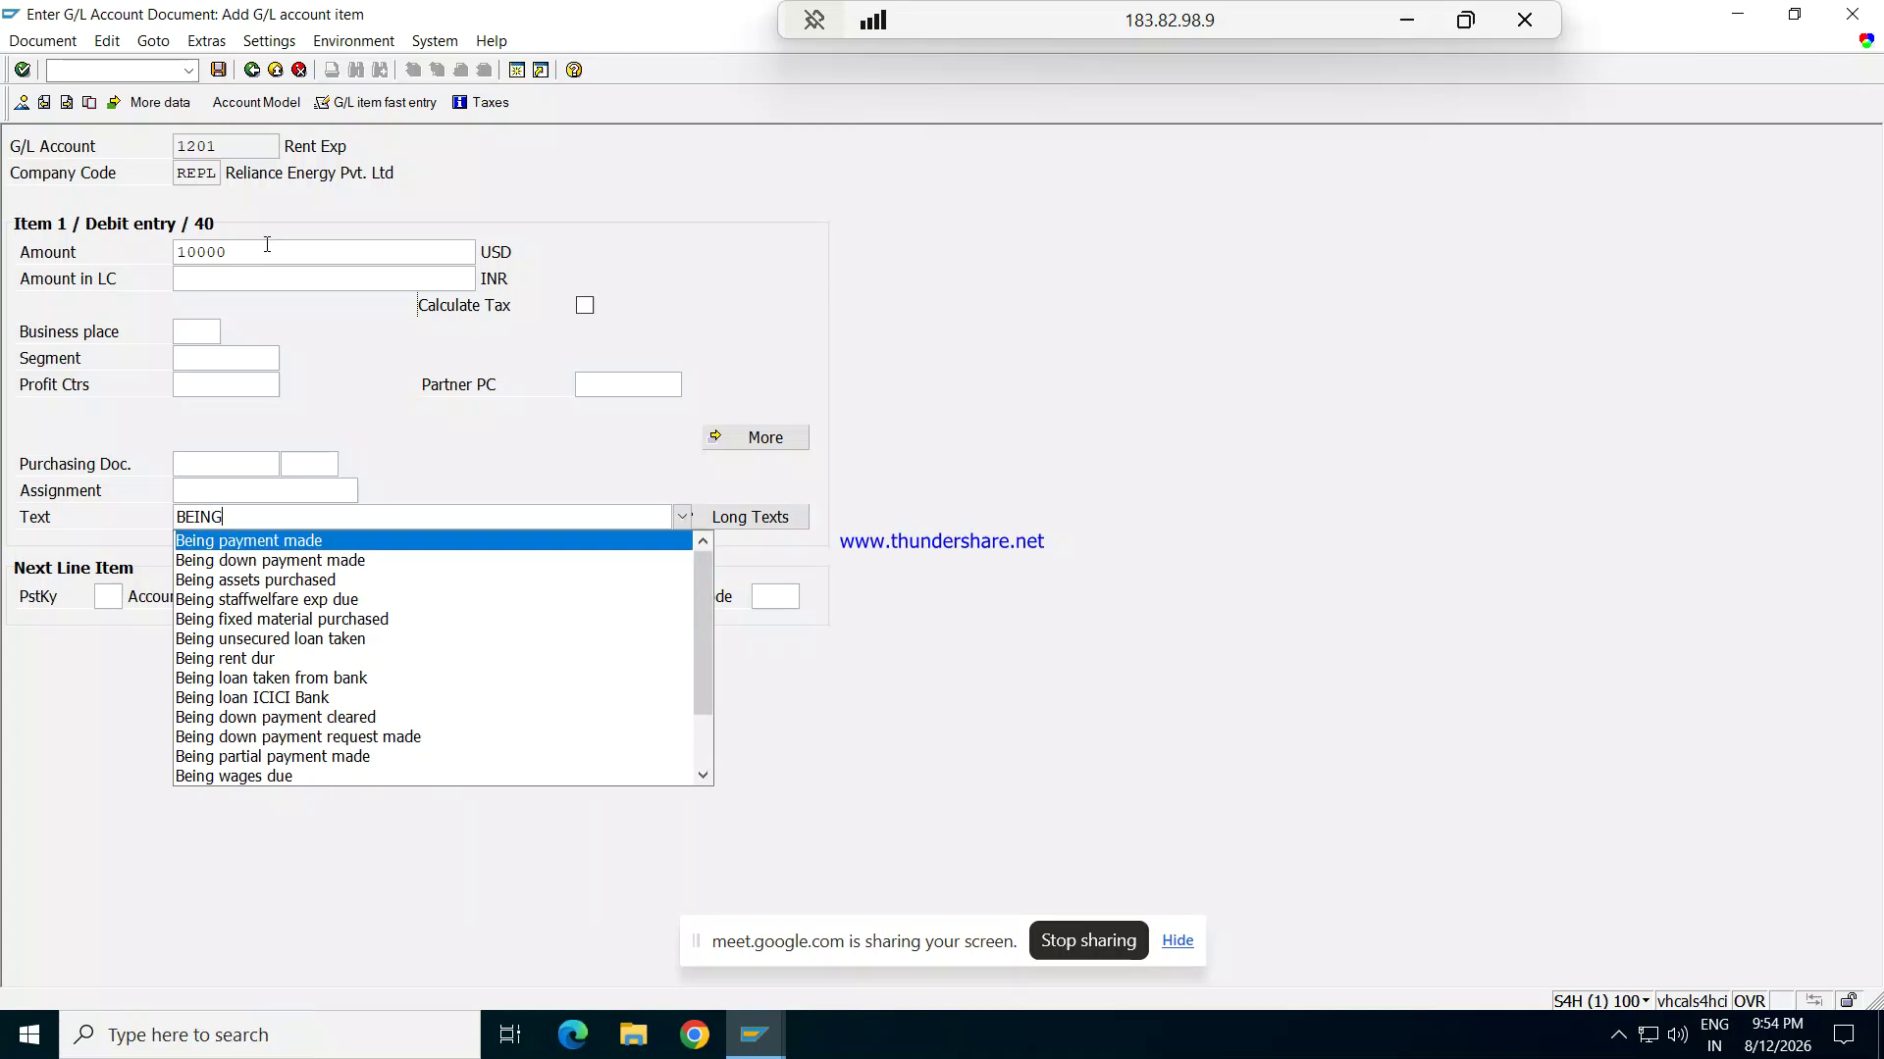
{"action": "key", "text": "Return"}
{"action": "key", "text": "Tab"}
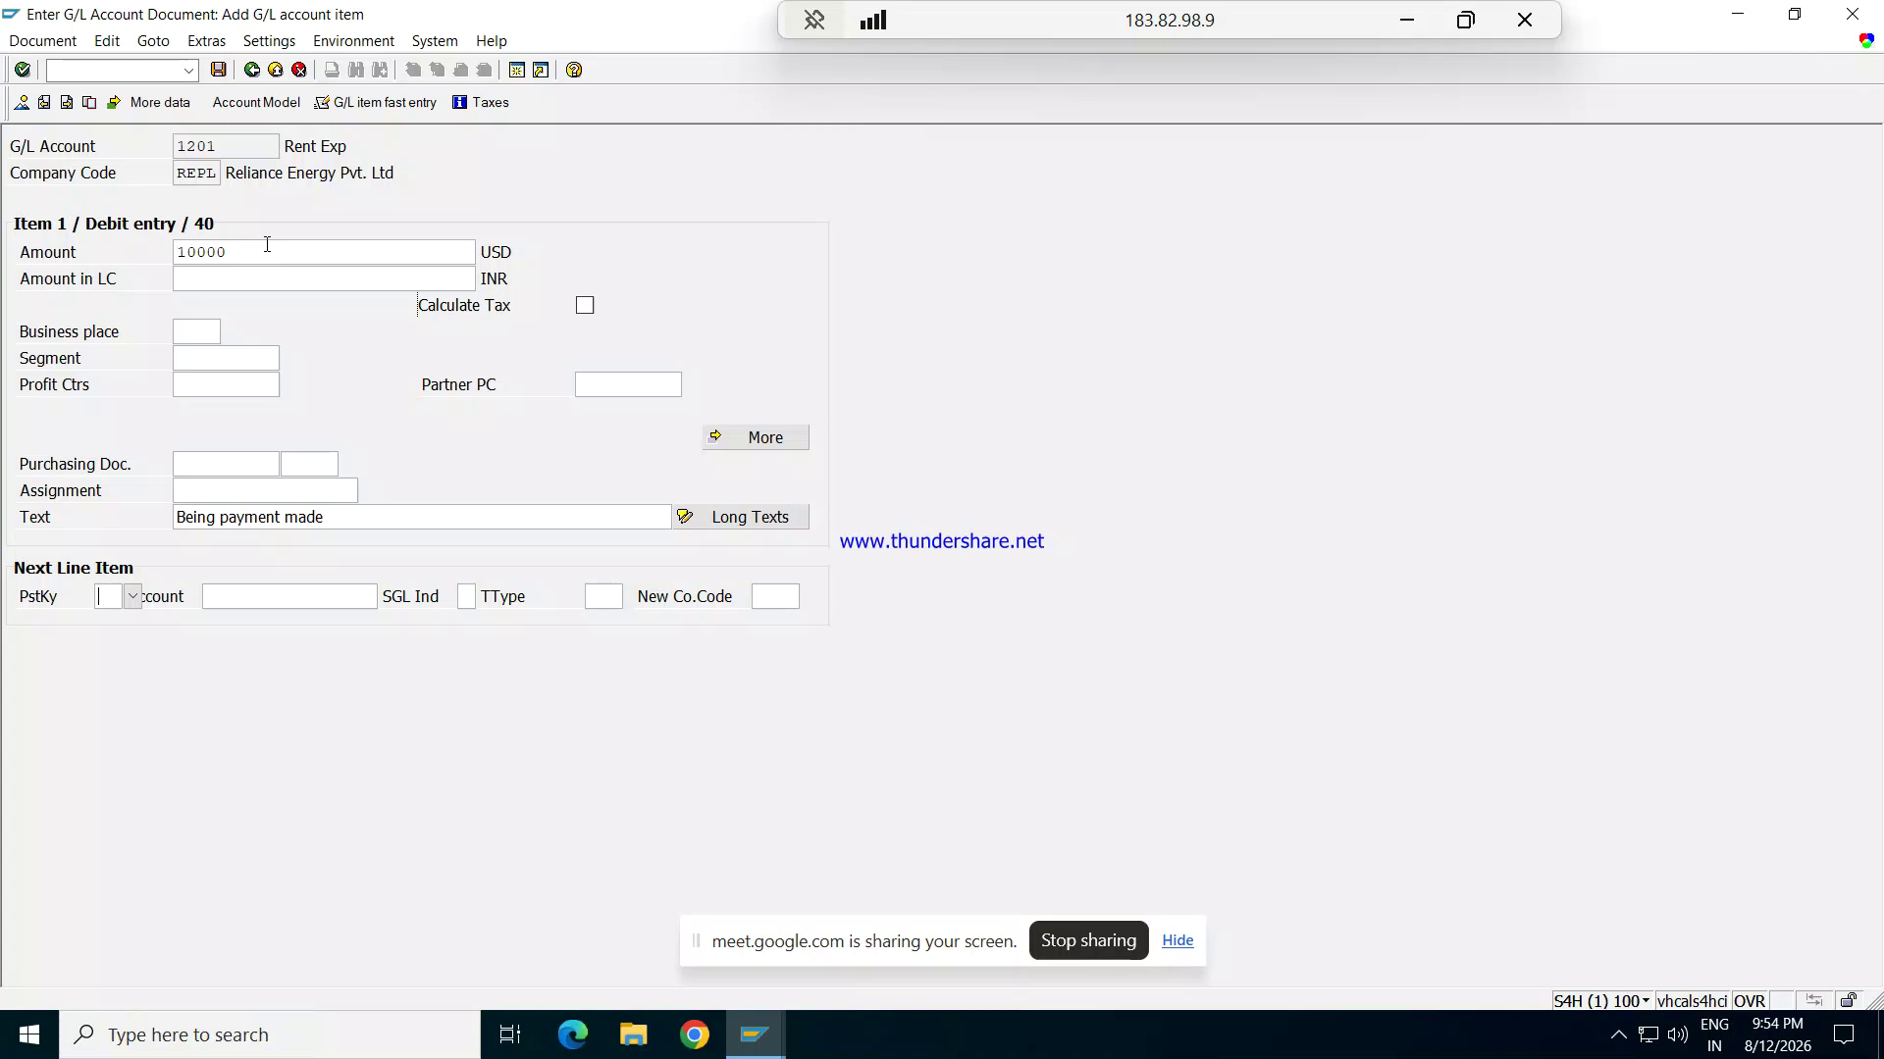
Step: Enter posting key 50 and choose BANK OF AMERICA account 608 for the credit line
{"action": "type", "text": "50"}
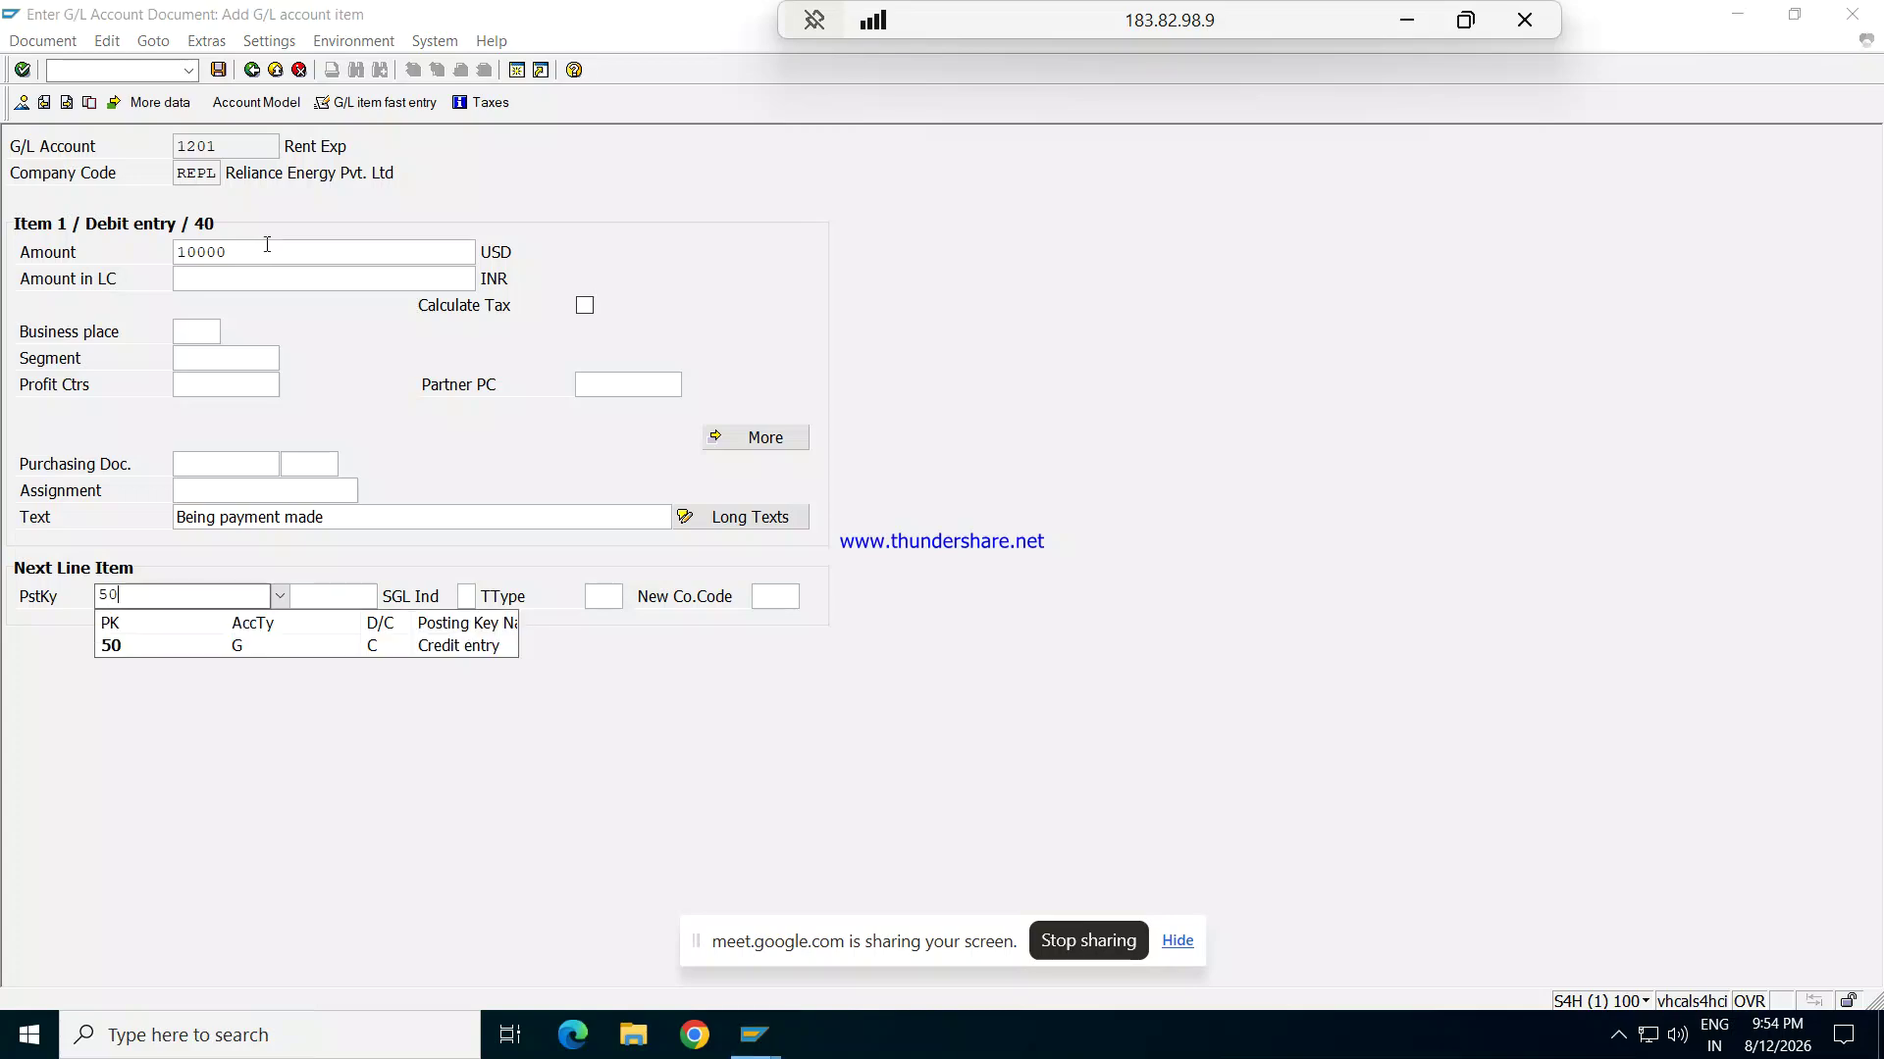
{"action": "key", "text": "Down"}
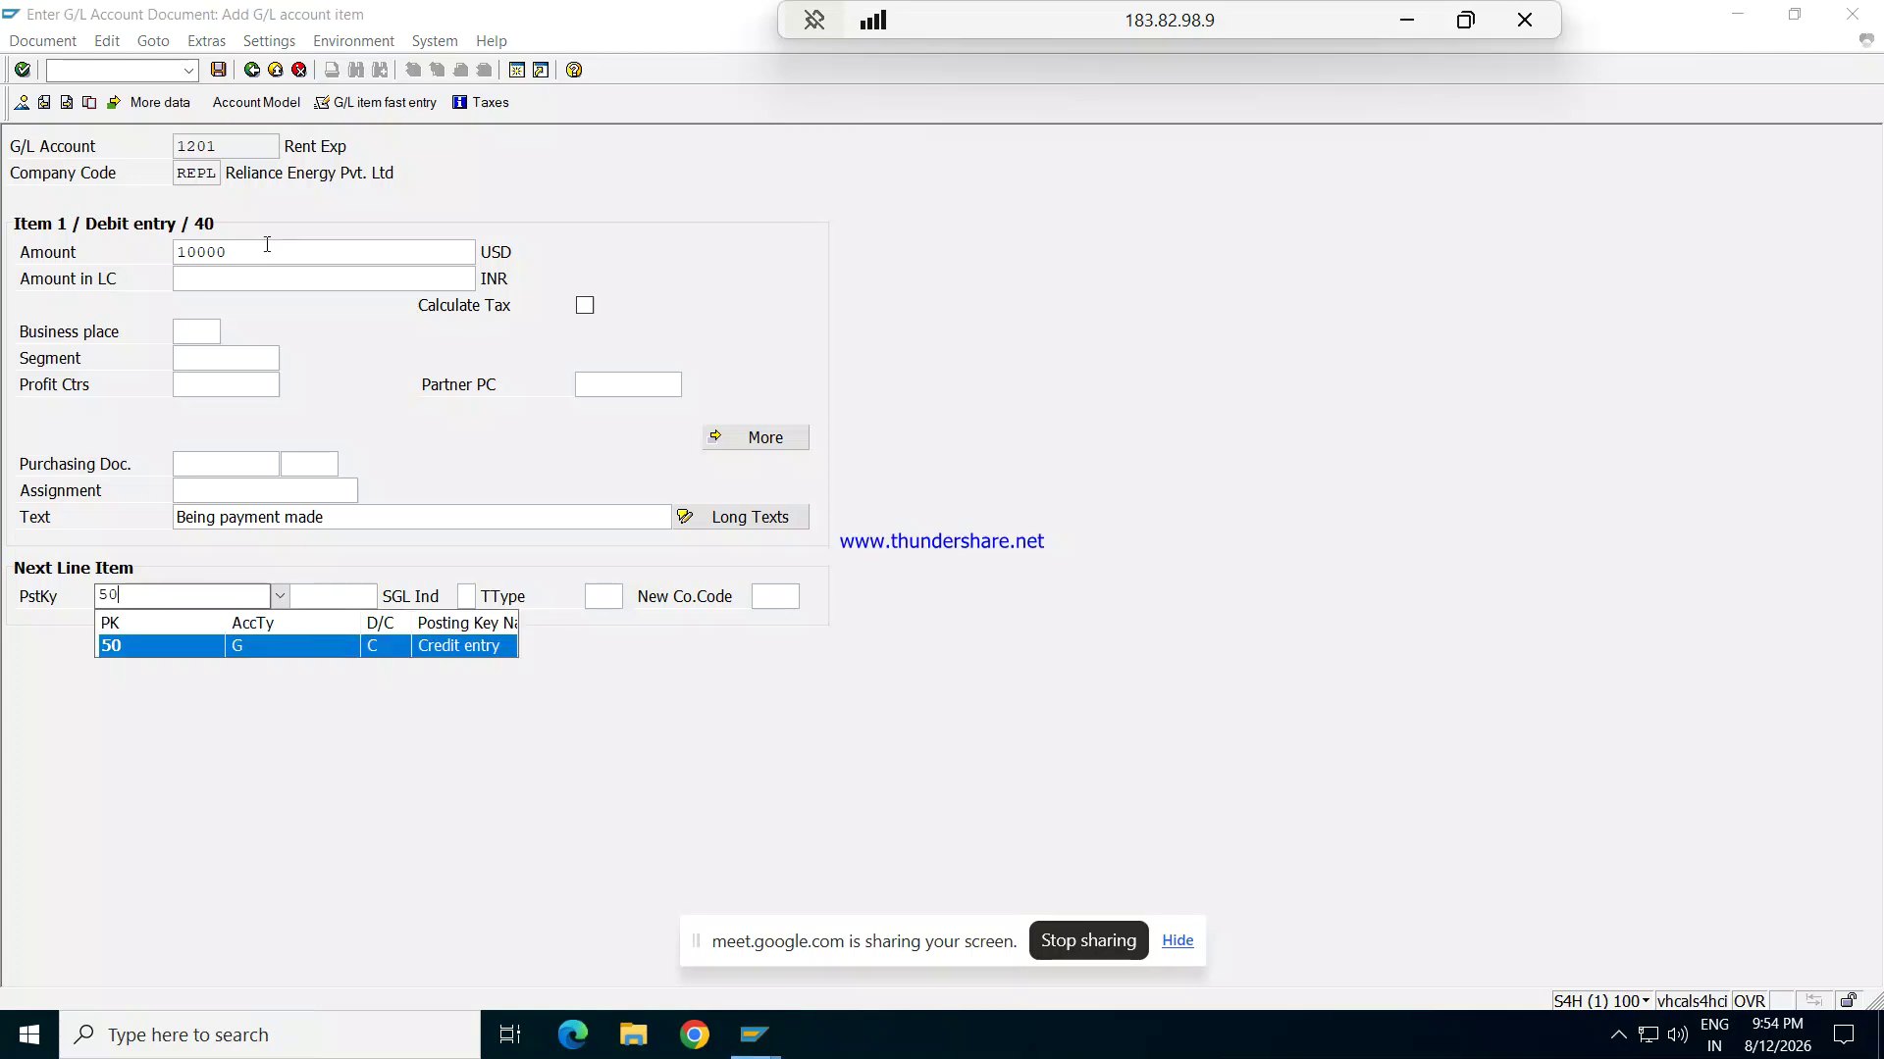
{"action": "key", "text": "Return"}
{"action": "key", "text": "Tab"}
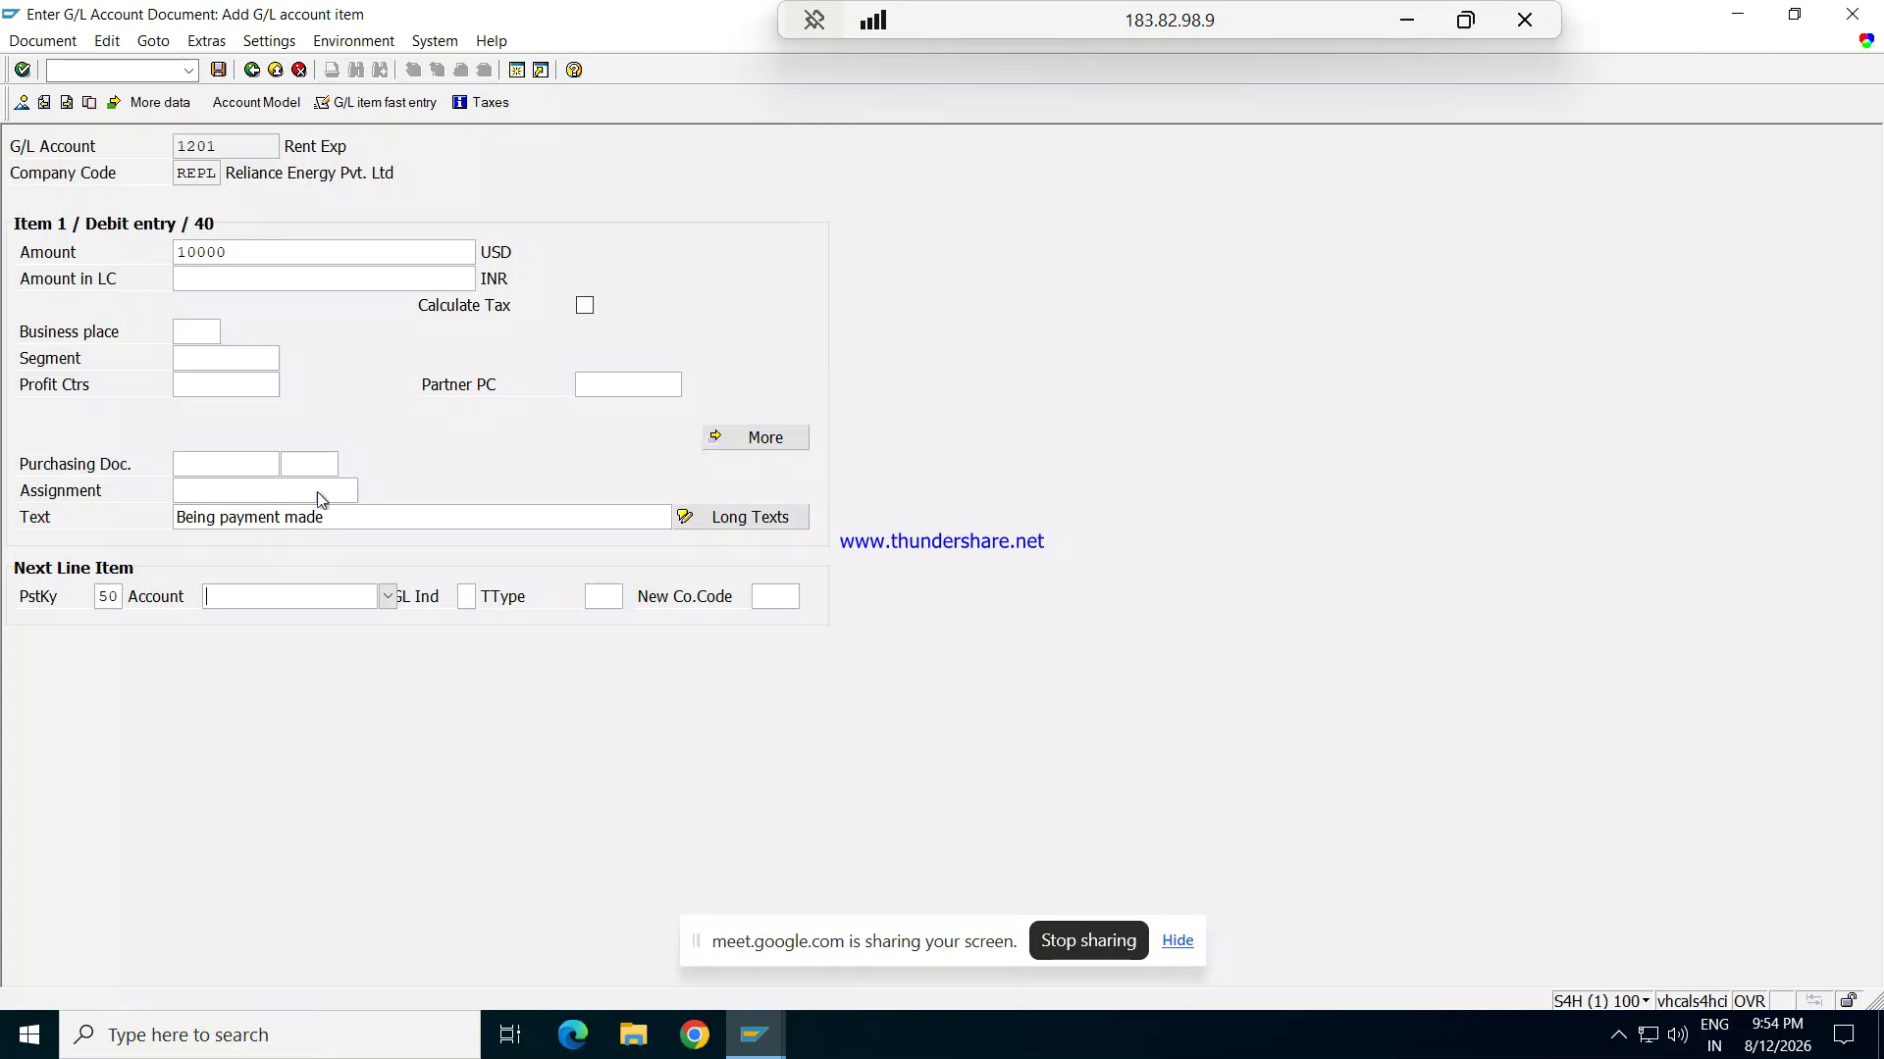
{"action": "left_click", "coordinate": [393, 595]}
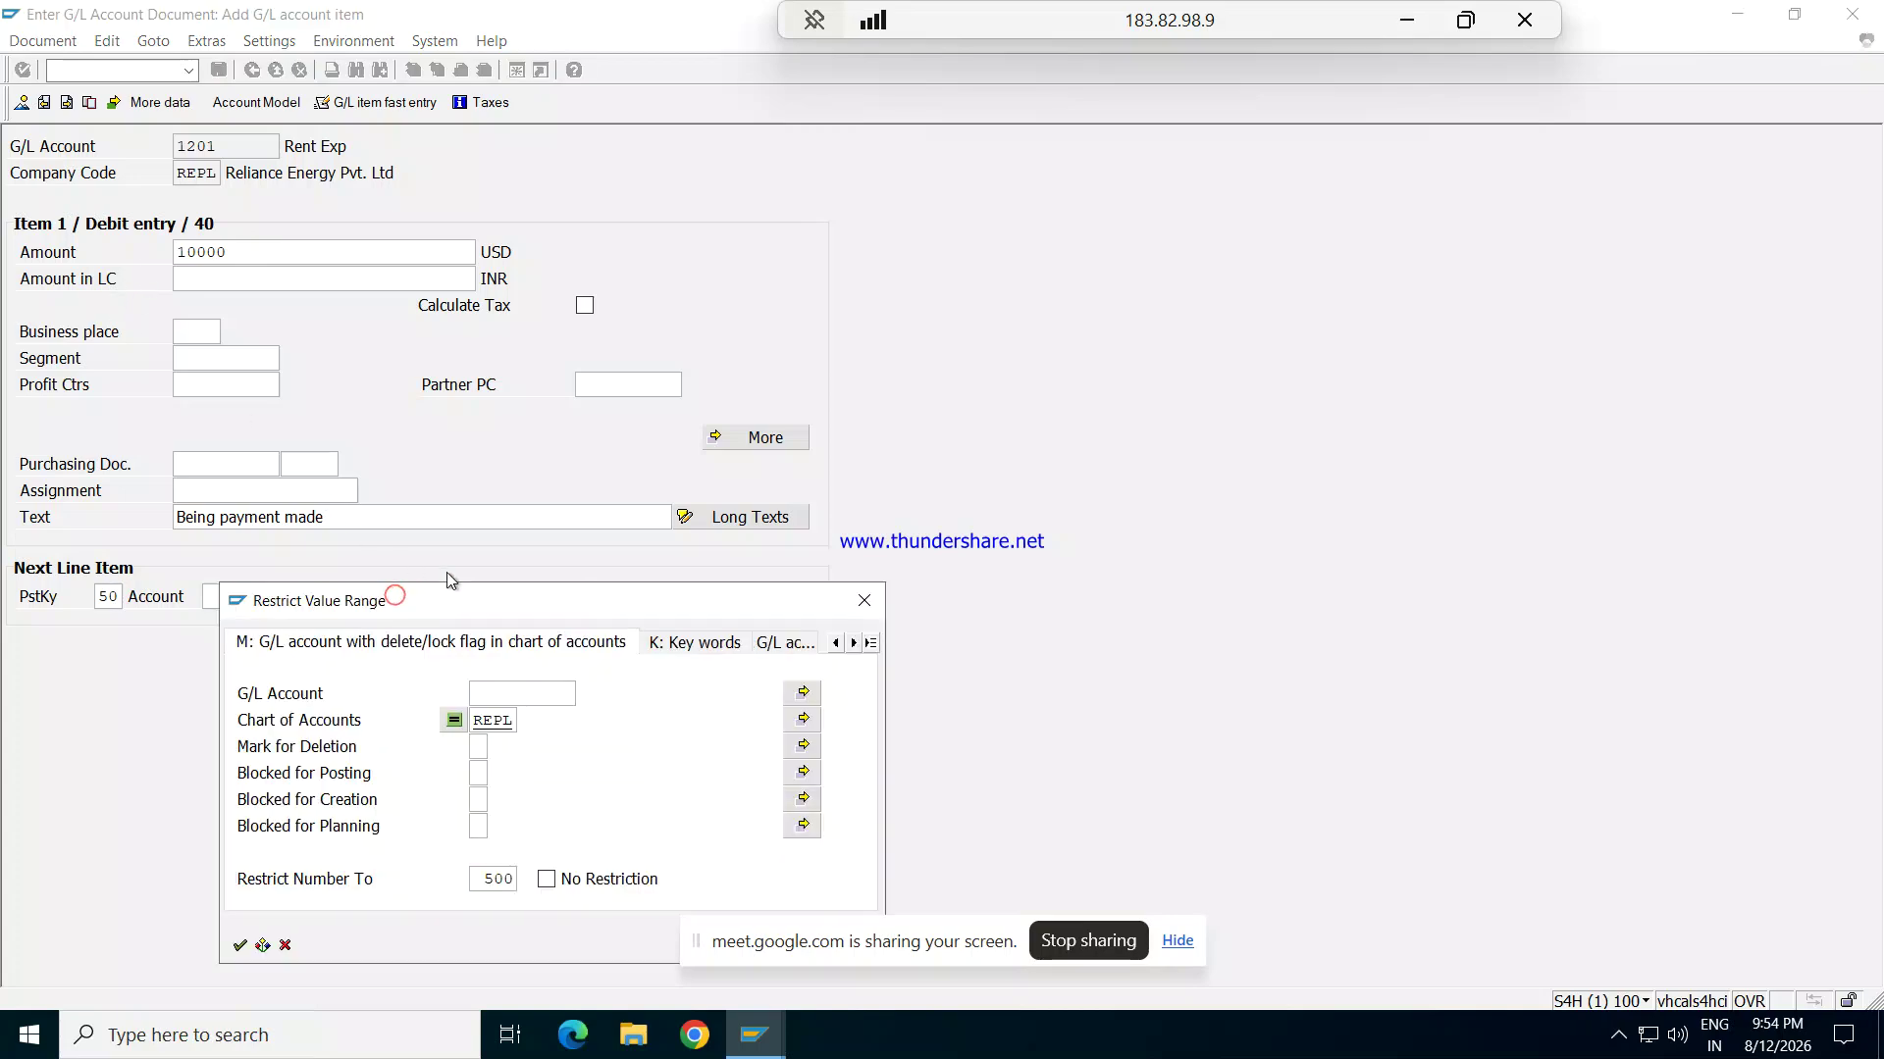
{"action": "key", "text": "Return"}
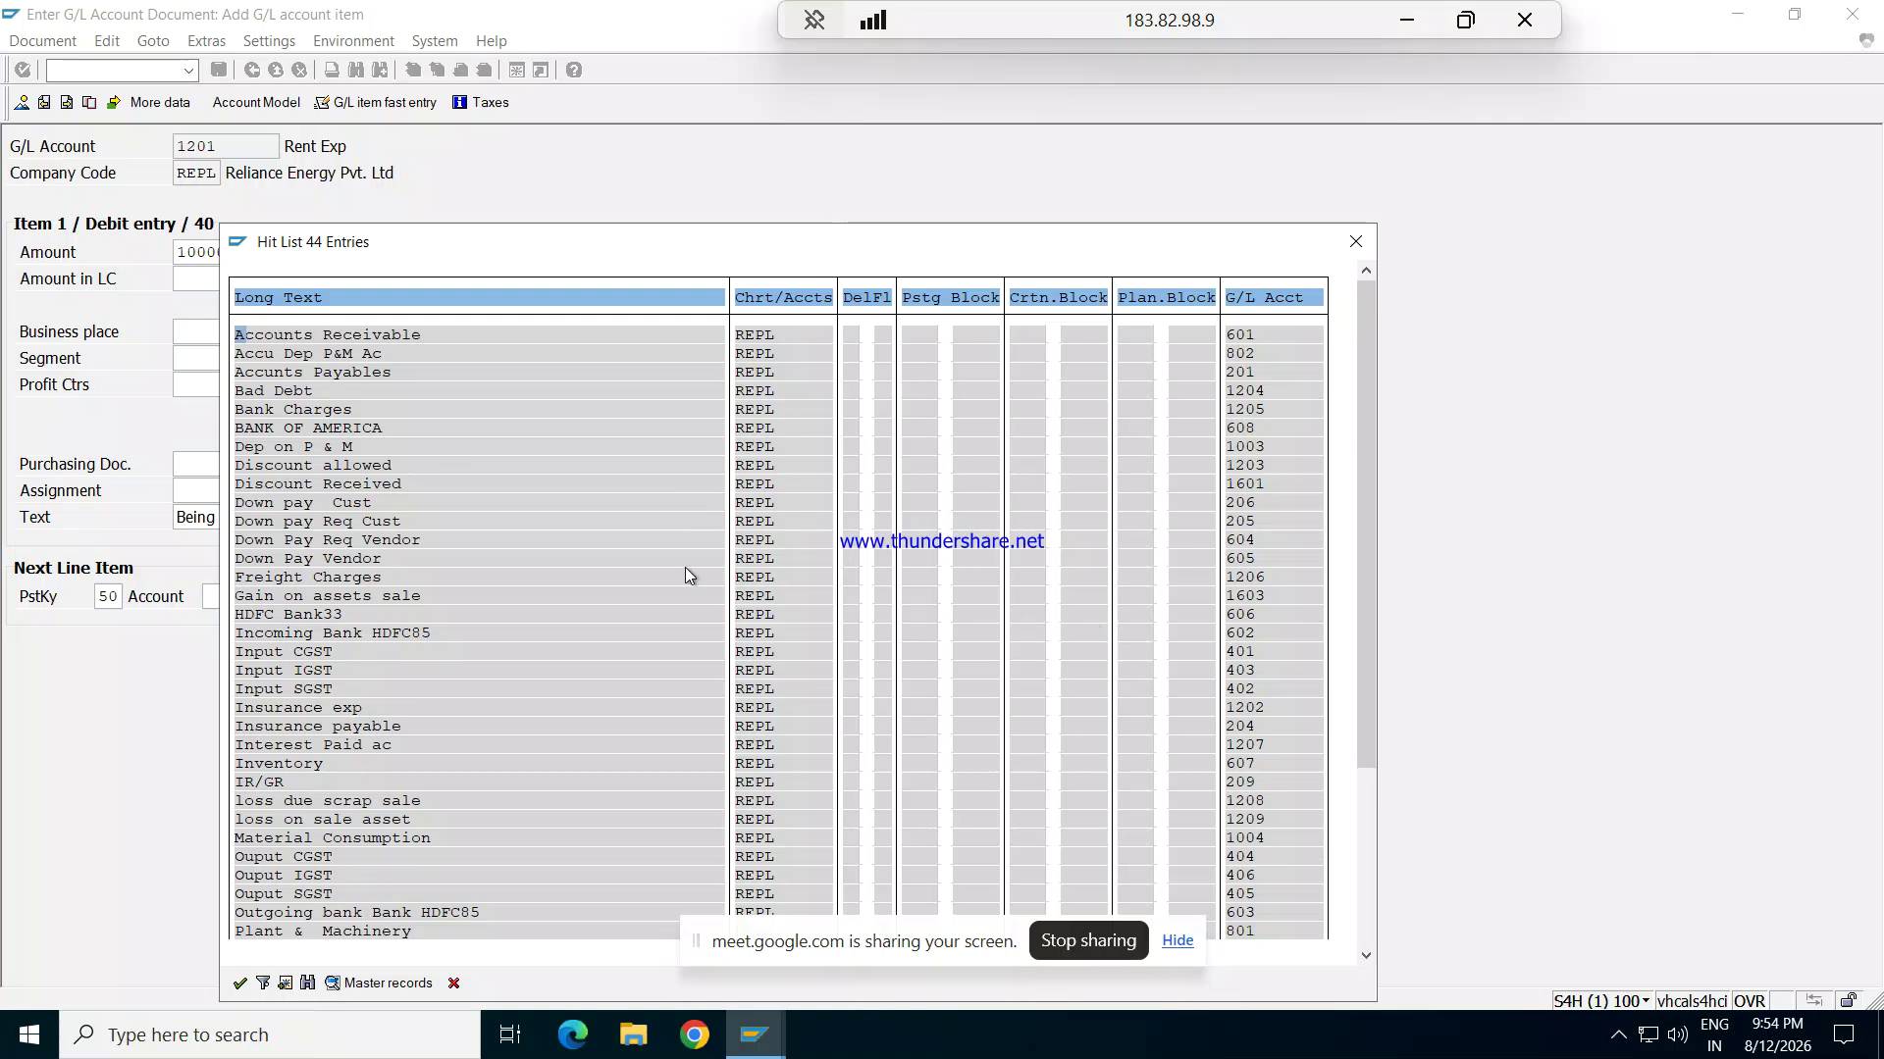
{"action": "double_click", "coordinate": [381, 429]}
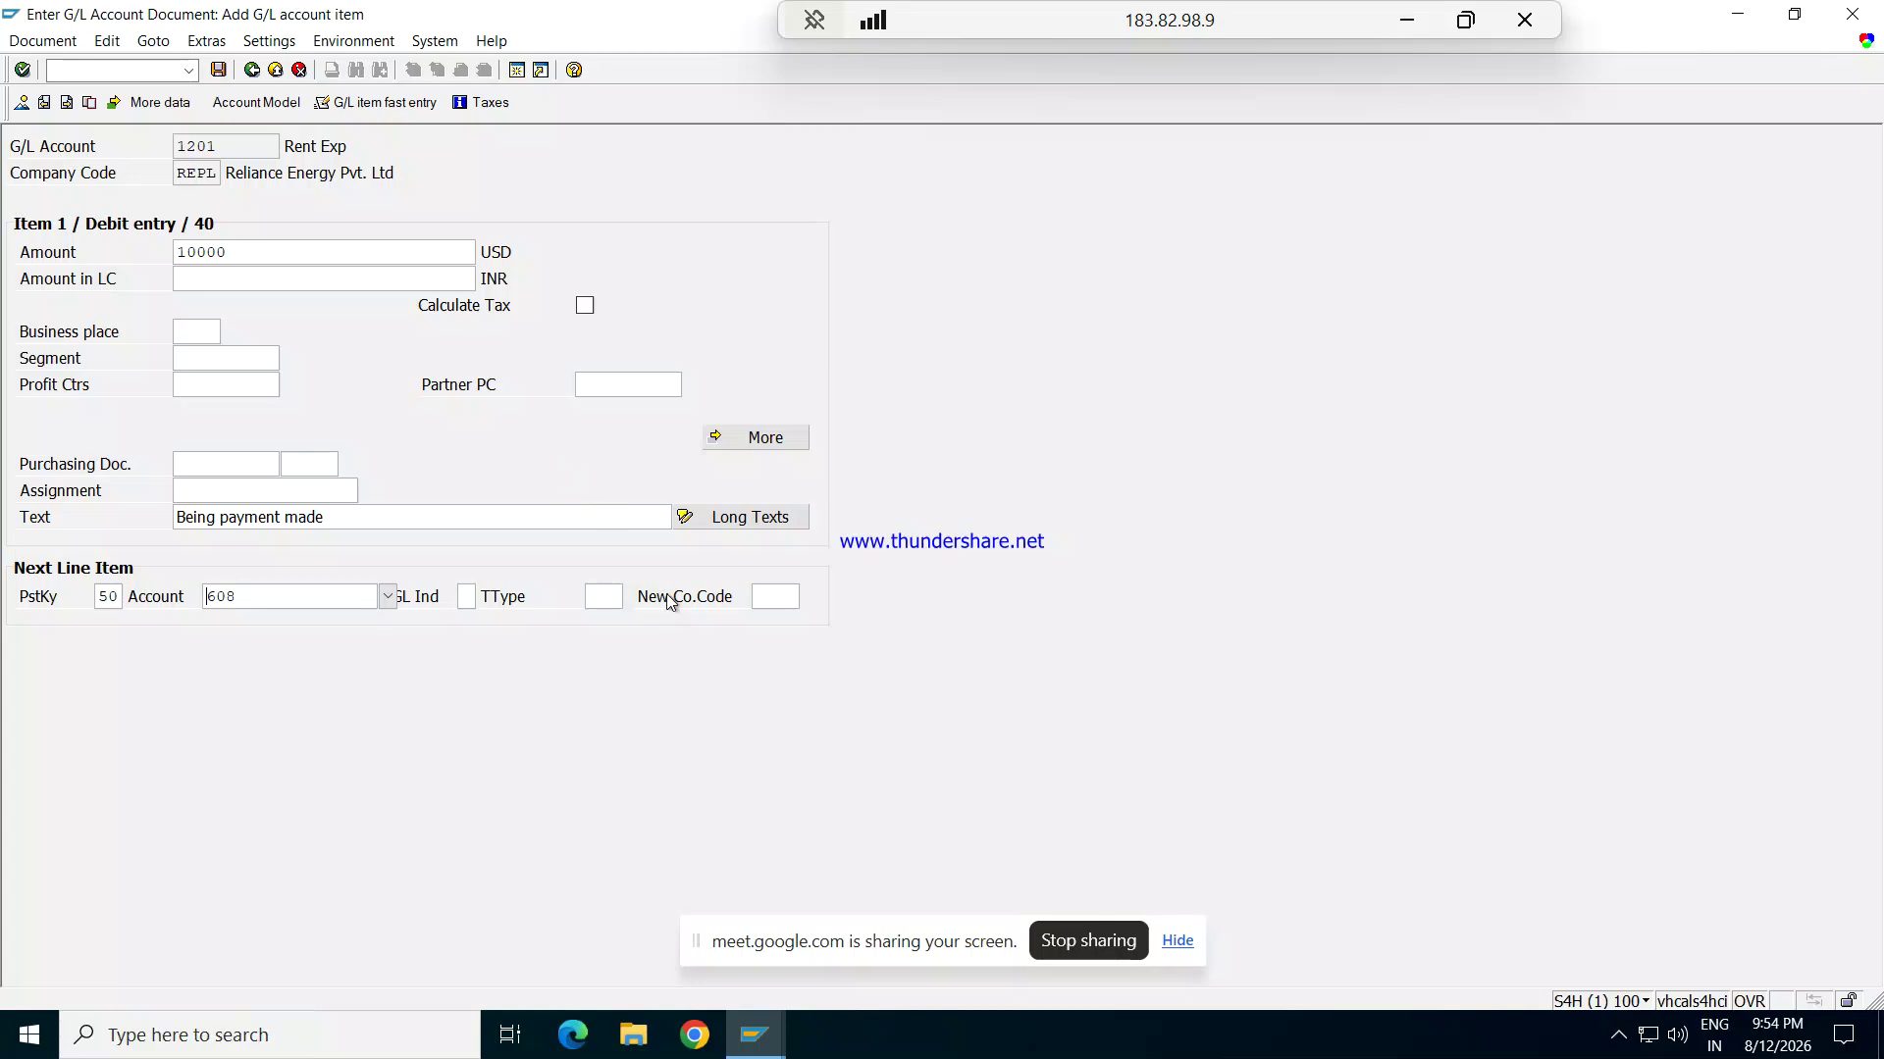
{"action": "key", "text": "Return"}
Step: Fill amount 10000, value date 12.08.2026 and text 'Being payment made' on the credit line
{"action": "type", "text": "10000"}
{"action": "key", "text": "Tab"}
{"action": "key", "text": "Tab"}
{"action": "key", "text": "Tab"}
{"action": "key", "text": "Tab"}
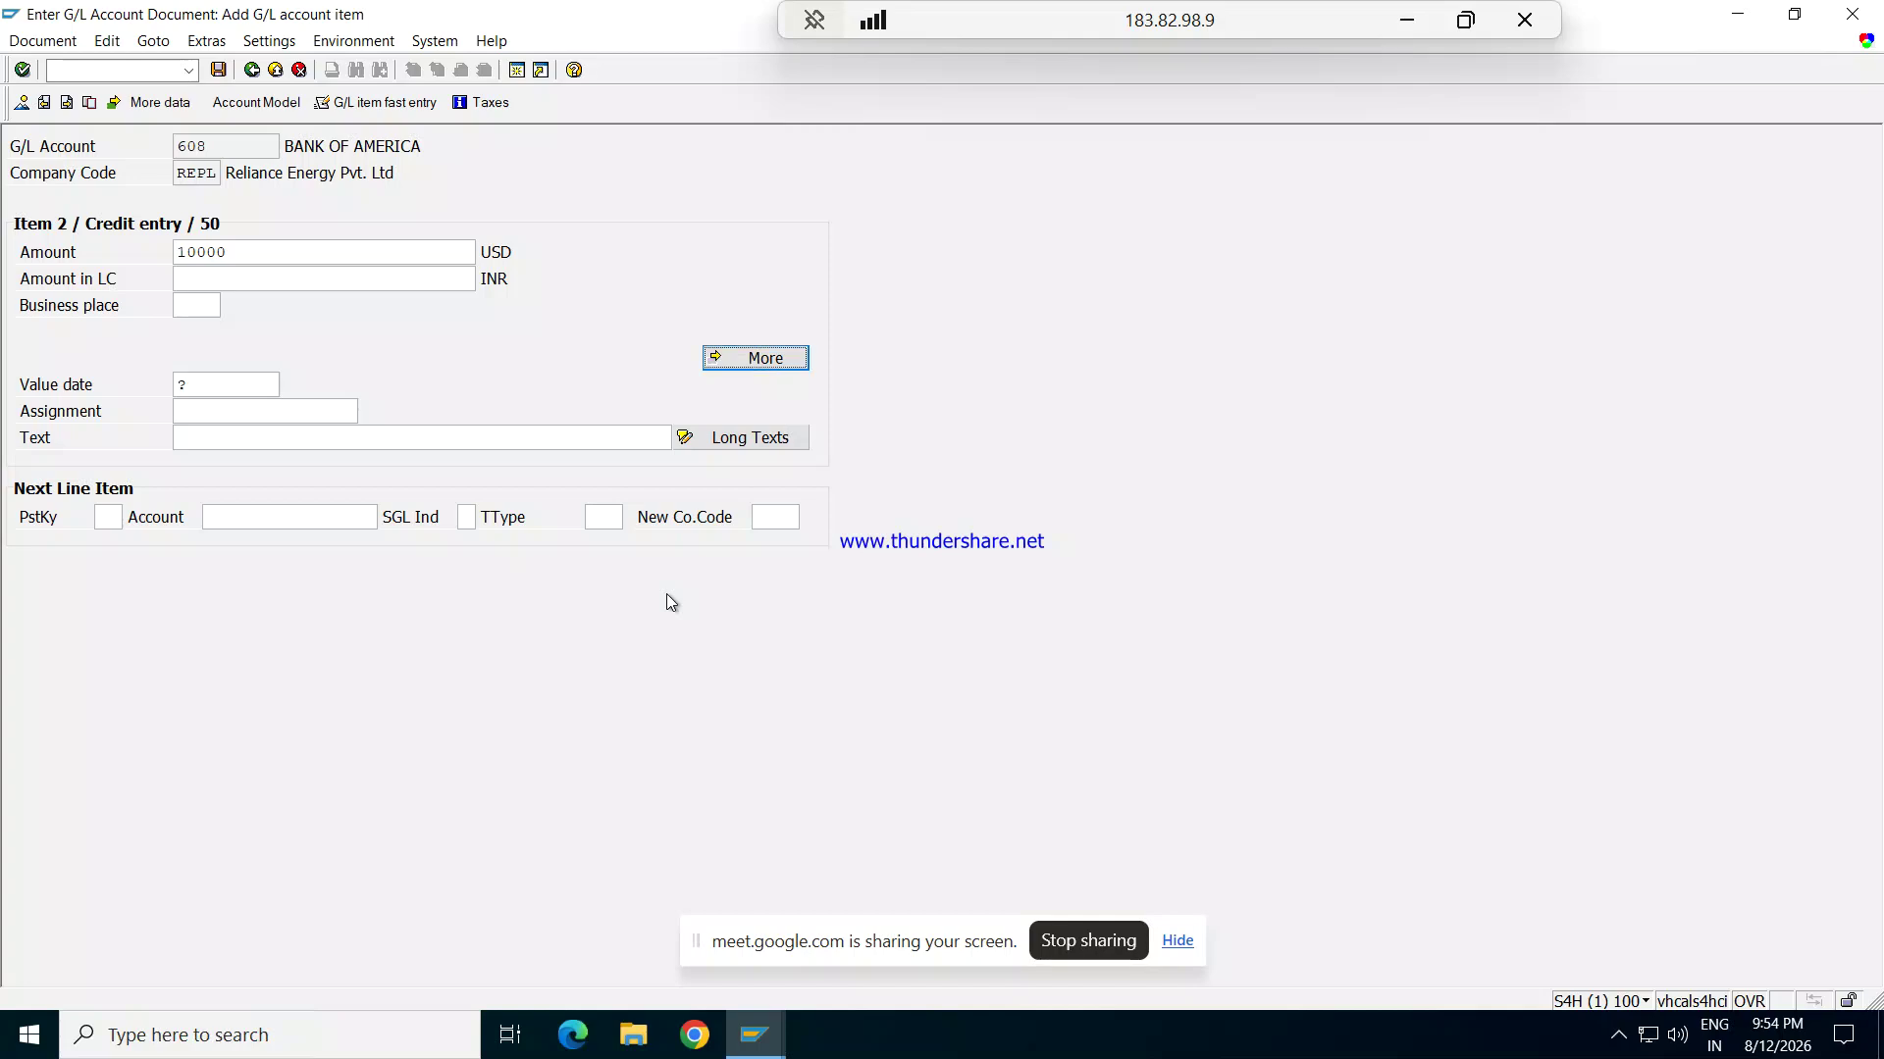
{"action": "type", "text": "12.08.2026"}
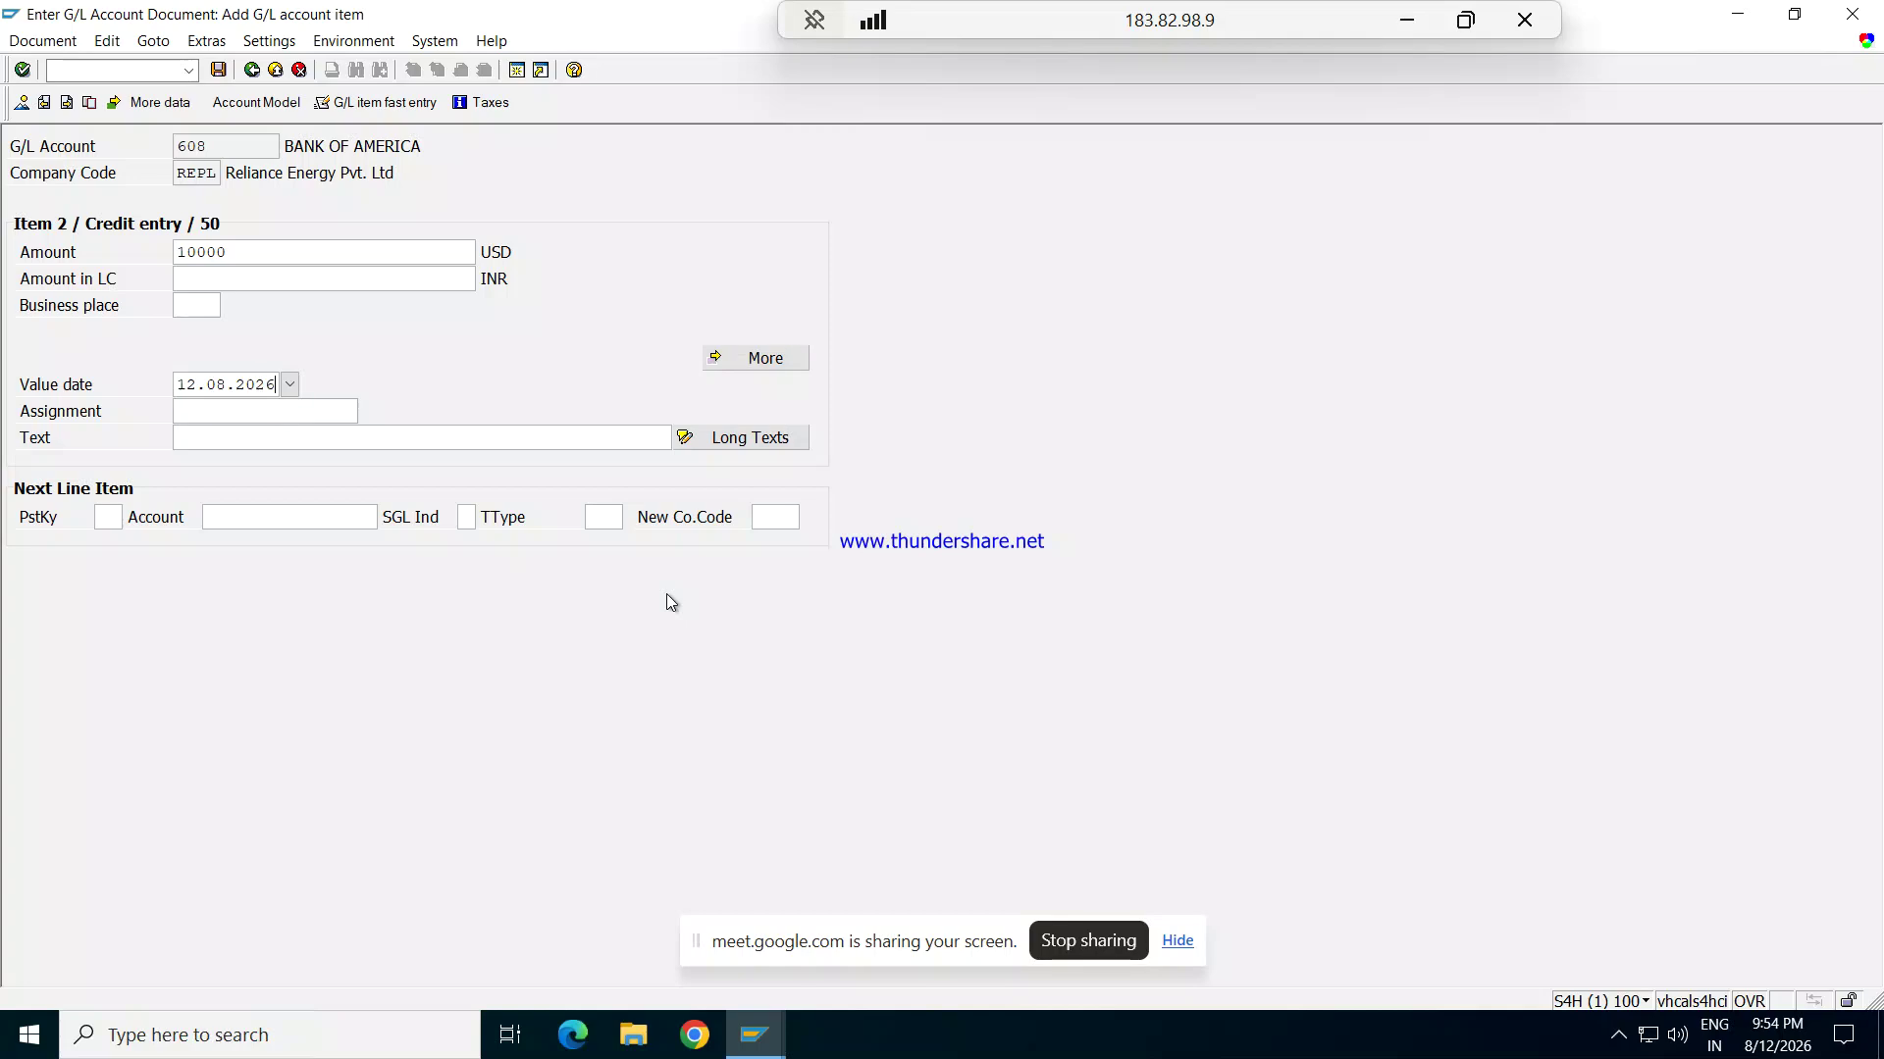
{"action": "key", "text": "Tab"}
{"action": "key", "text": "Tab"}
{"action": "type", "text": "bEING"}
{"action": "key", "text": "Down"}
{"action": "key", "text": "Return"}
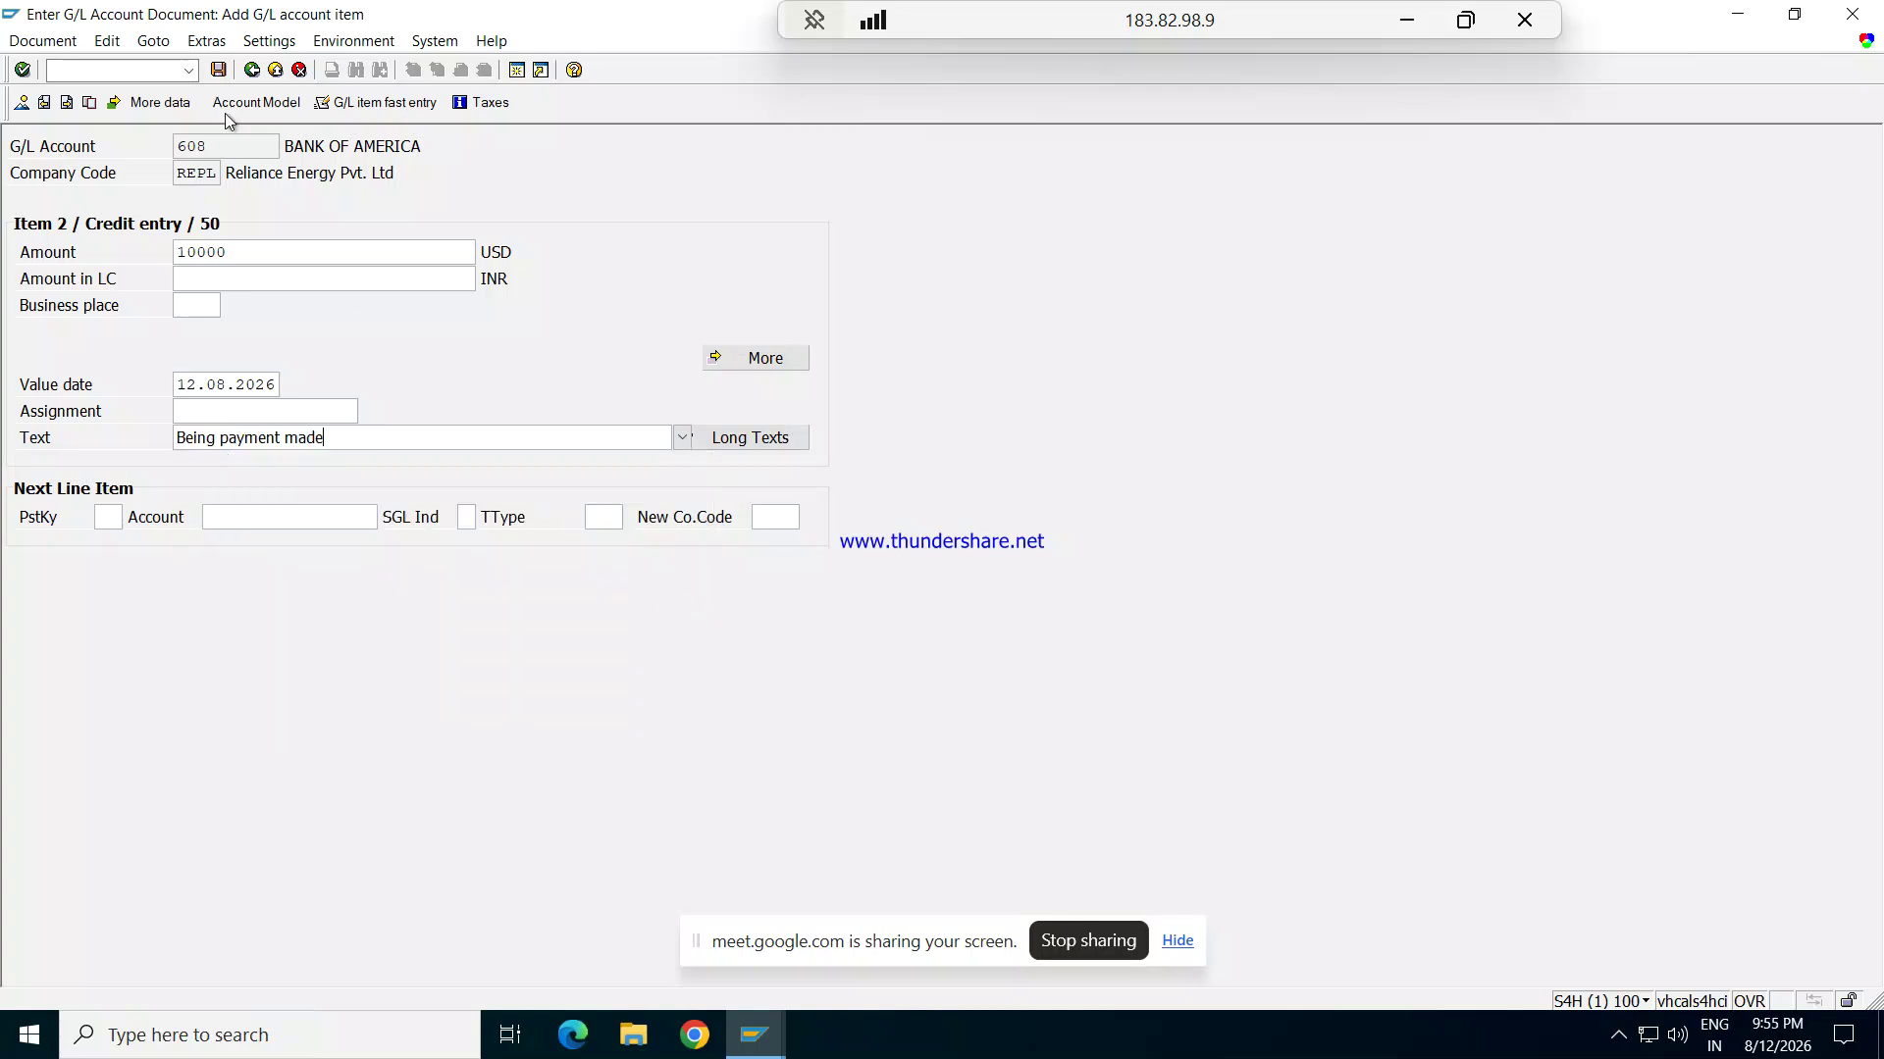
{"action": "left_click", "coordinate": [64, 41]}
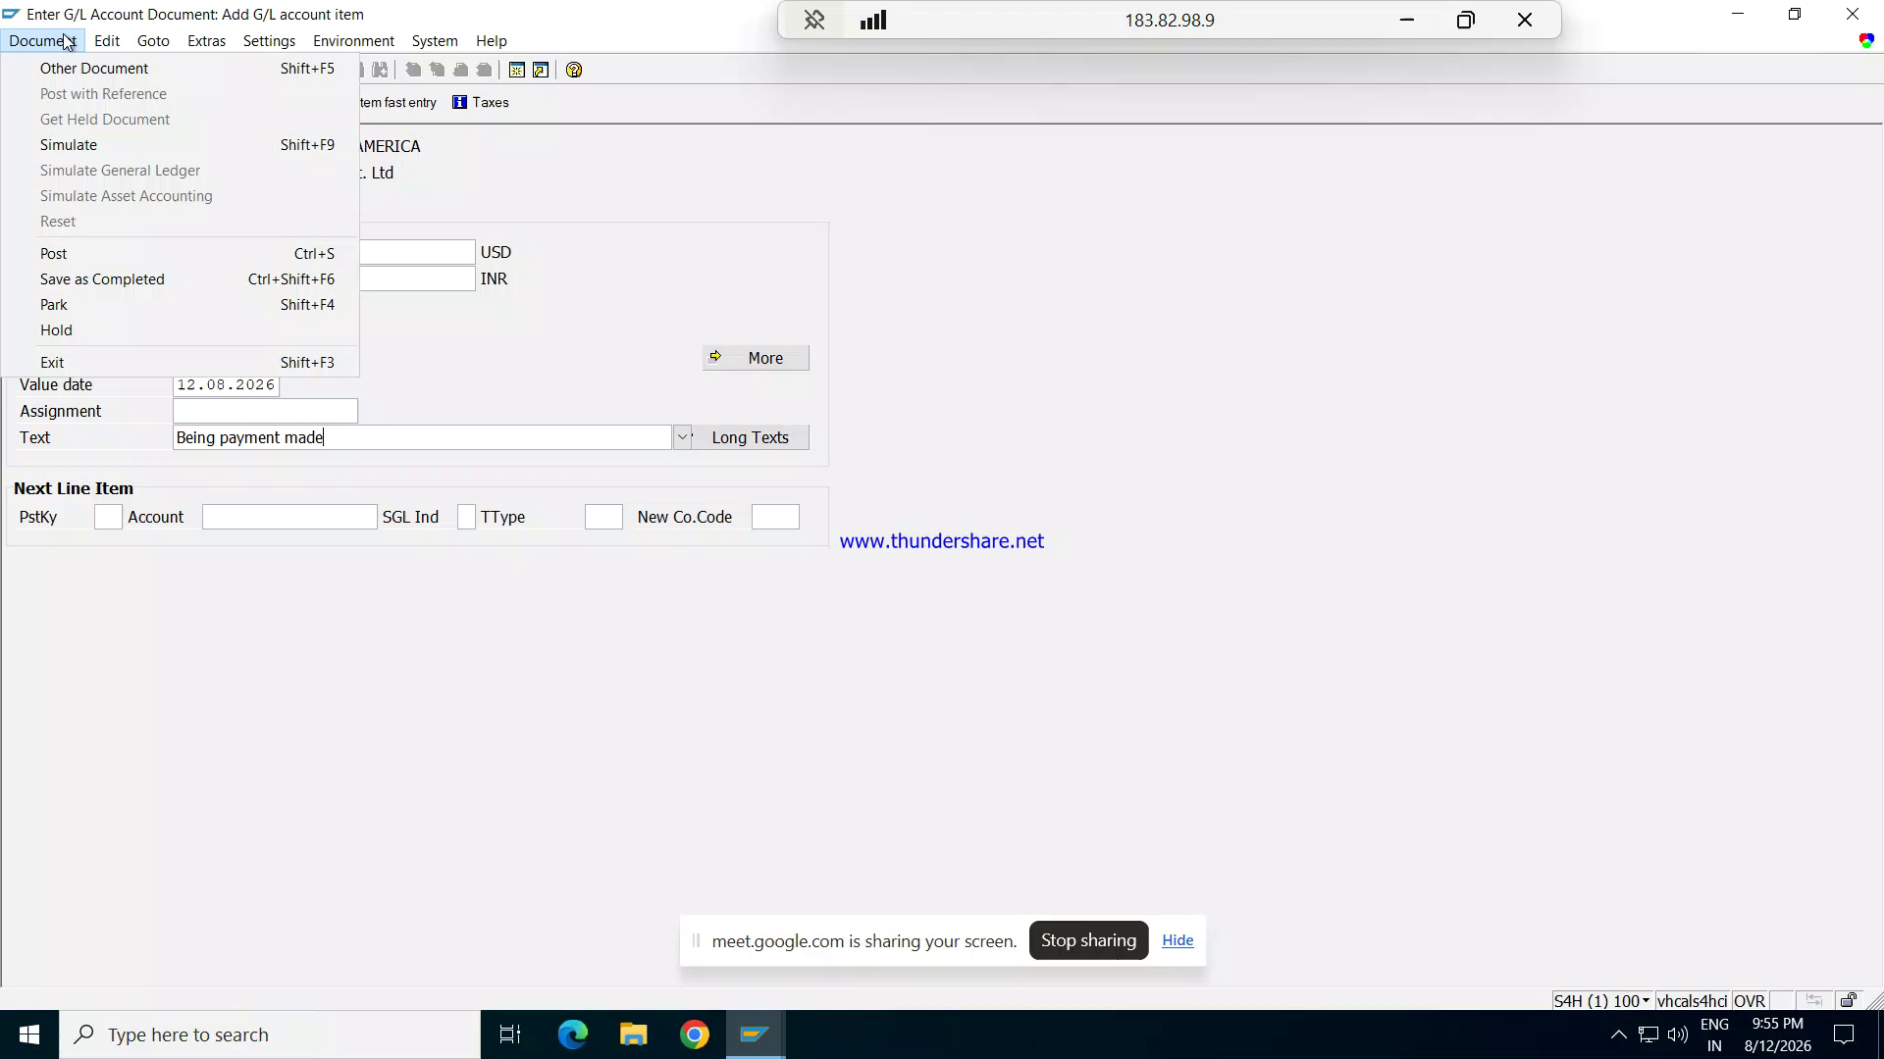
Step: Simulate the Rent Exp / Bank of America document to review both lines, then save it
{"action": "left_click", "coordinate": [85, 146]}
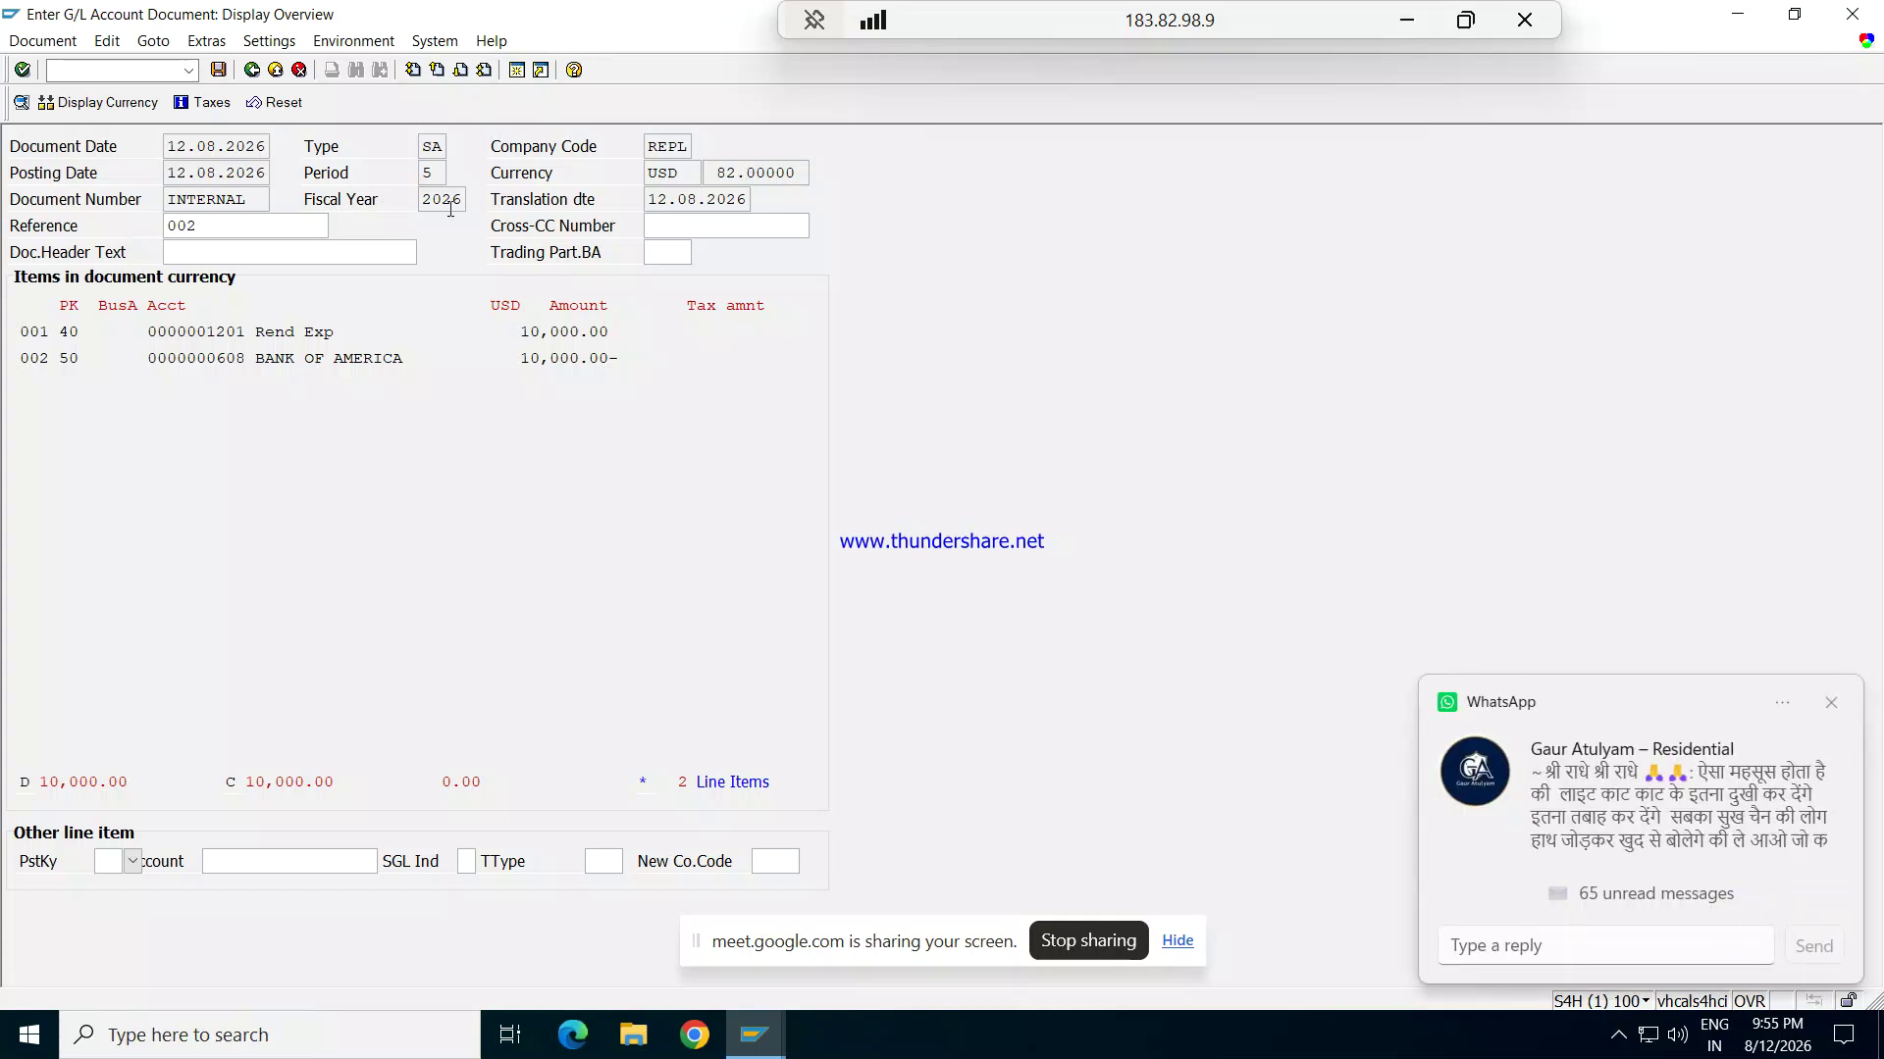
{"action": "left_click", "coordinate": [44, 43]}
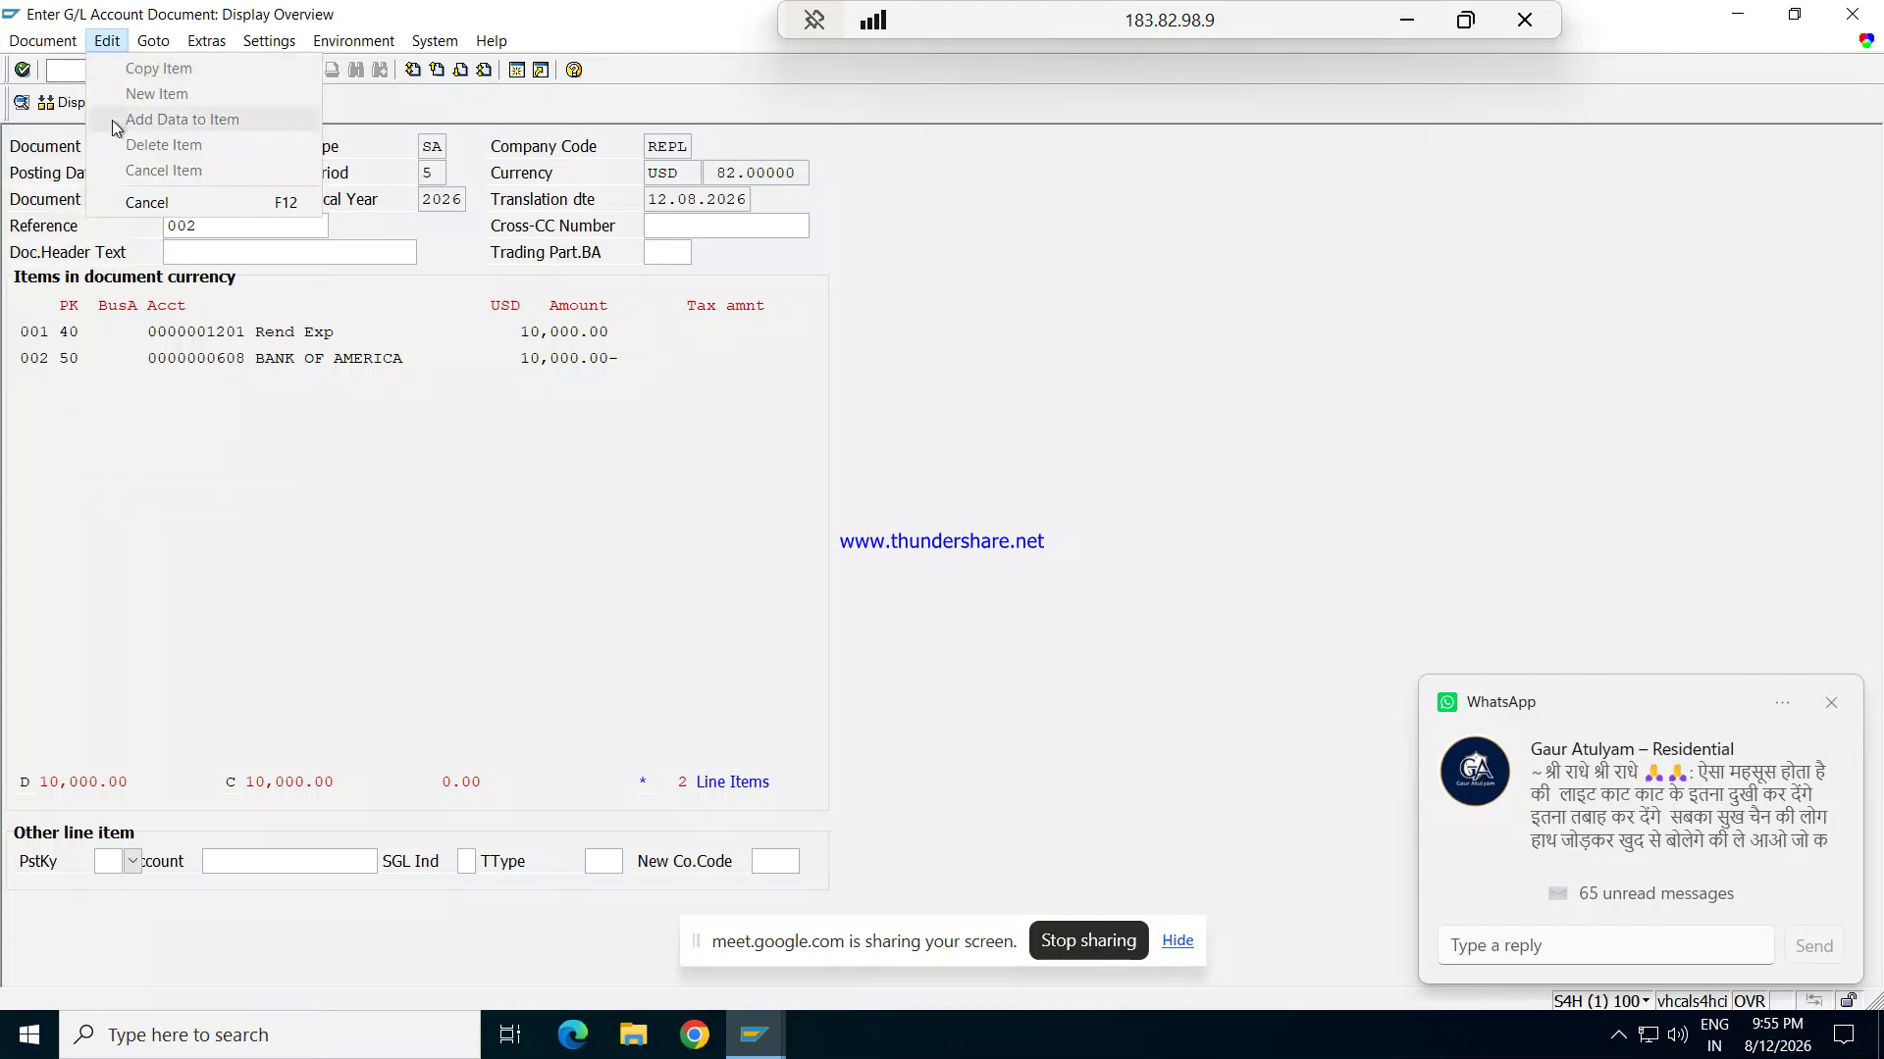
{"action": "left_click", "coordinate": [107, 41]}
{"action": "left_click", "coordinate": [44, 41]}
{"action": "left_click", "coordinate": [312, 479]}
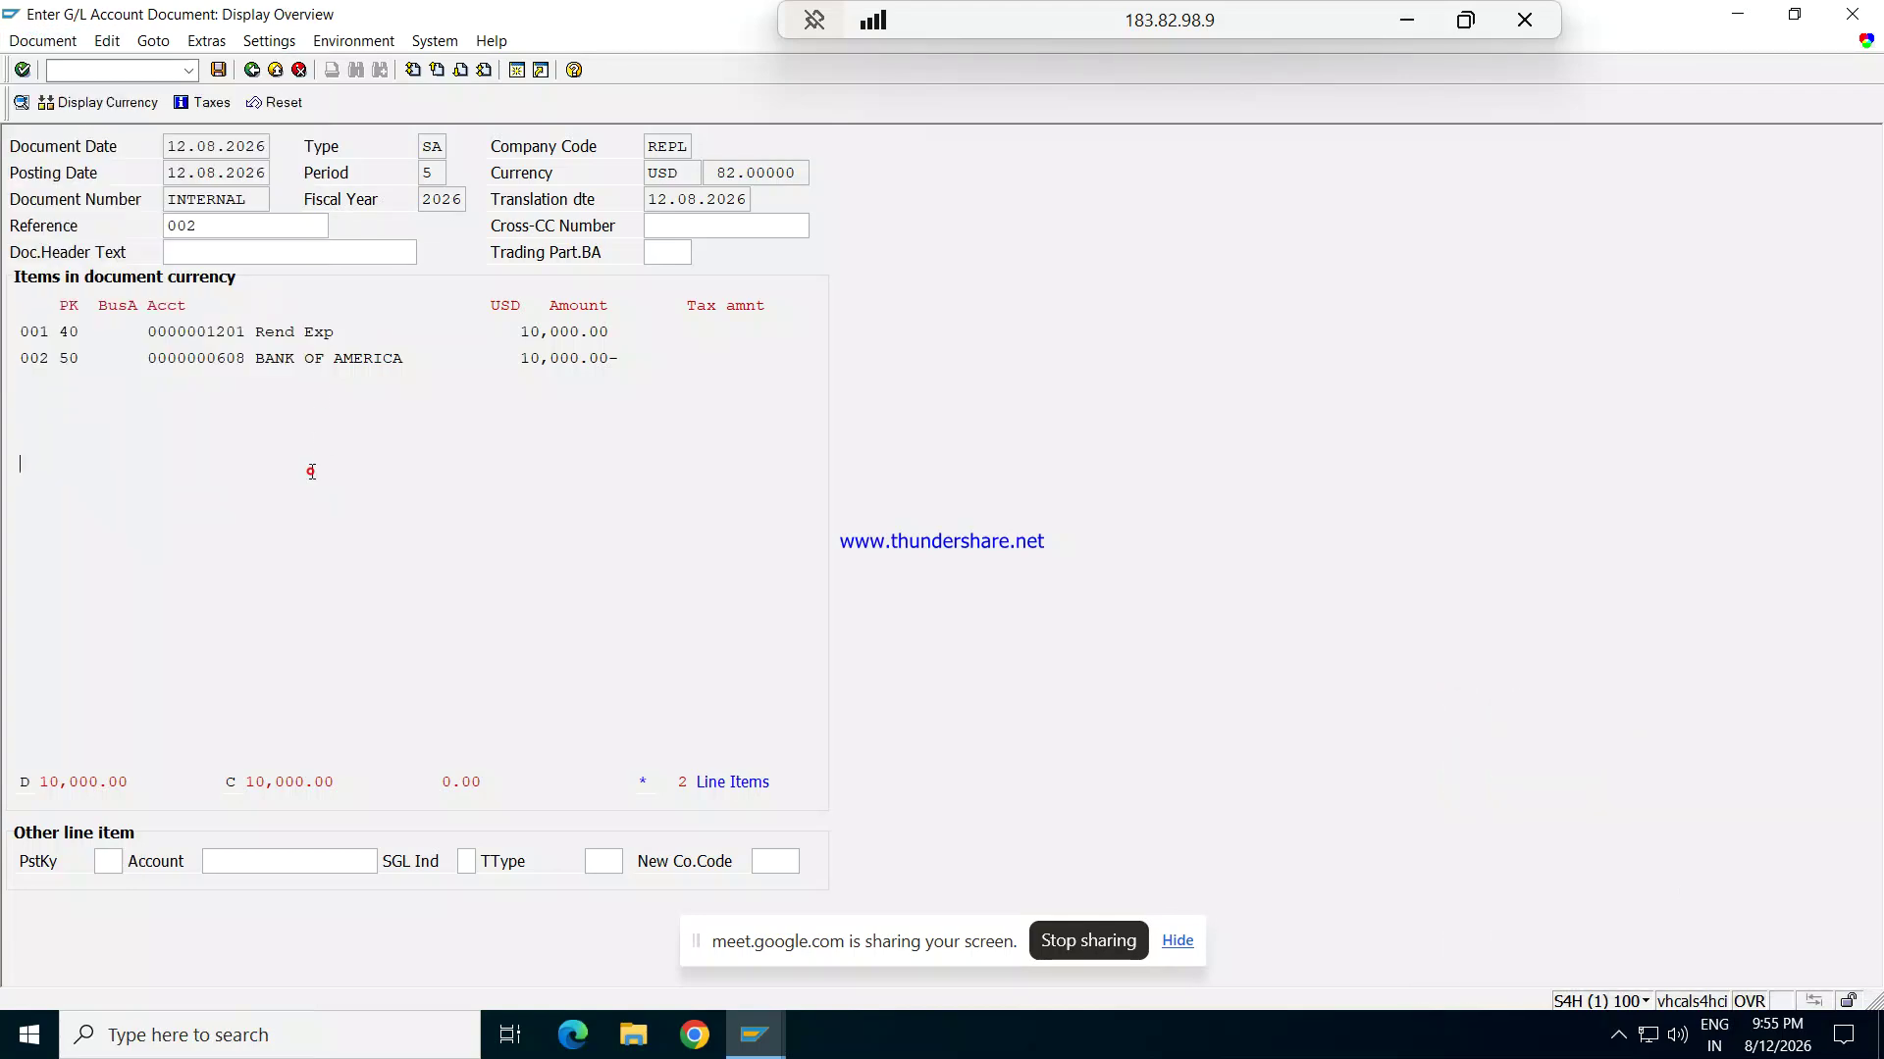
{"action": "left_click", "coordinate": [218, 71]}
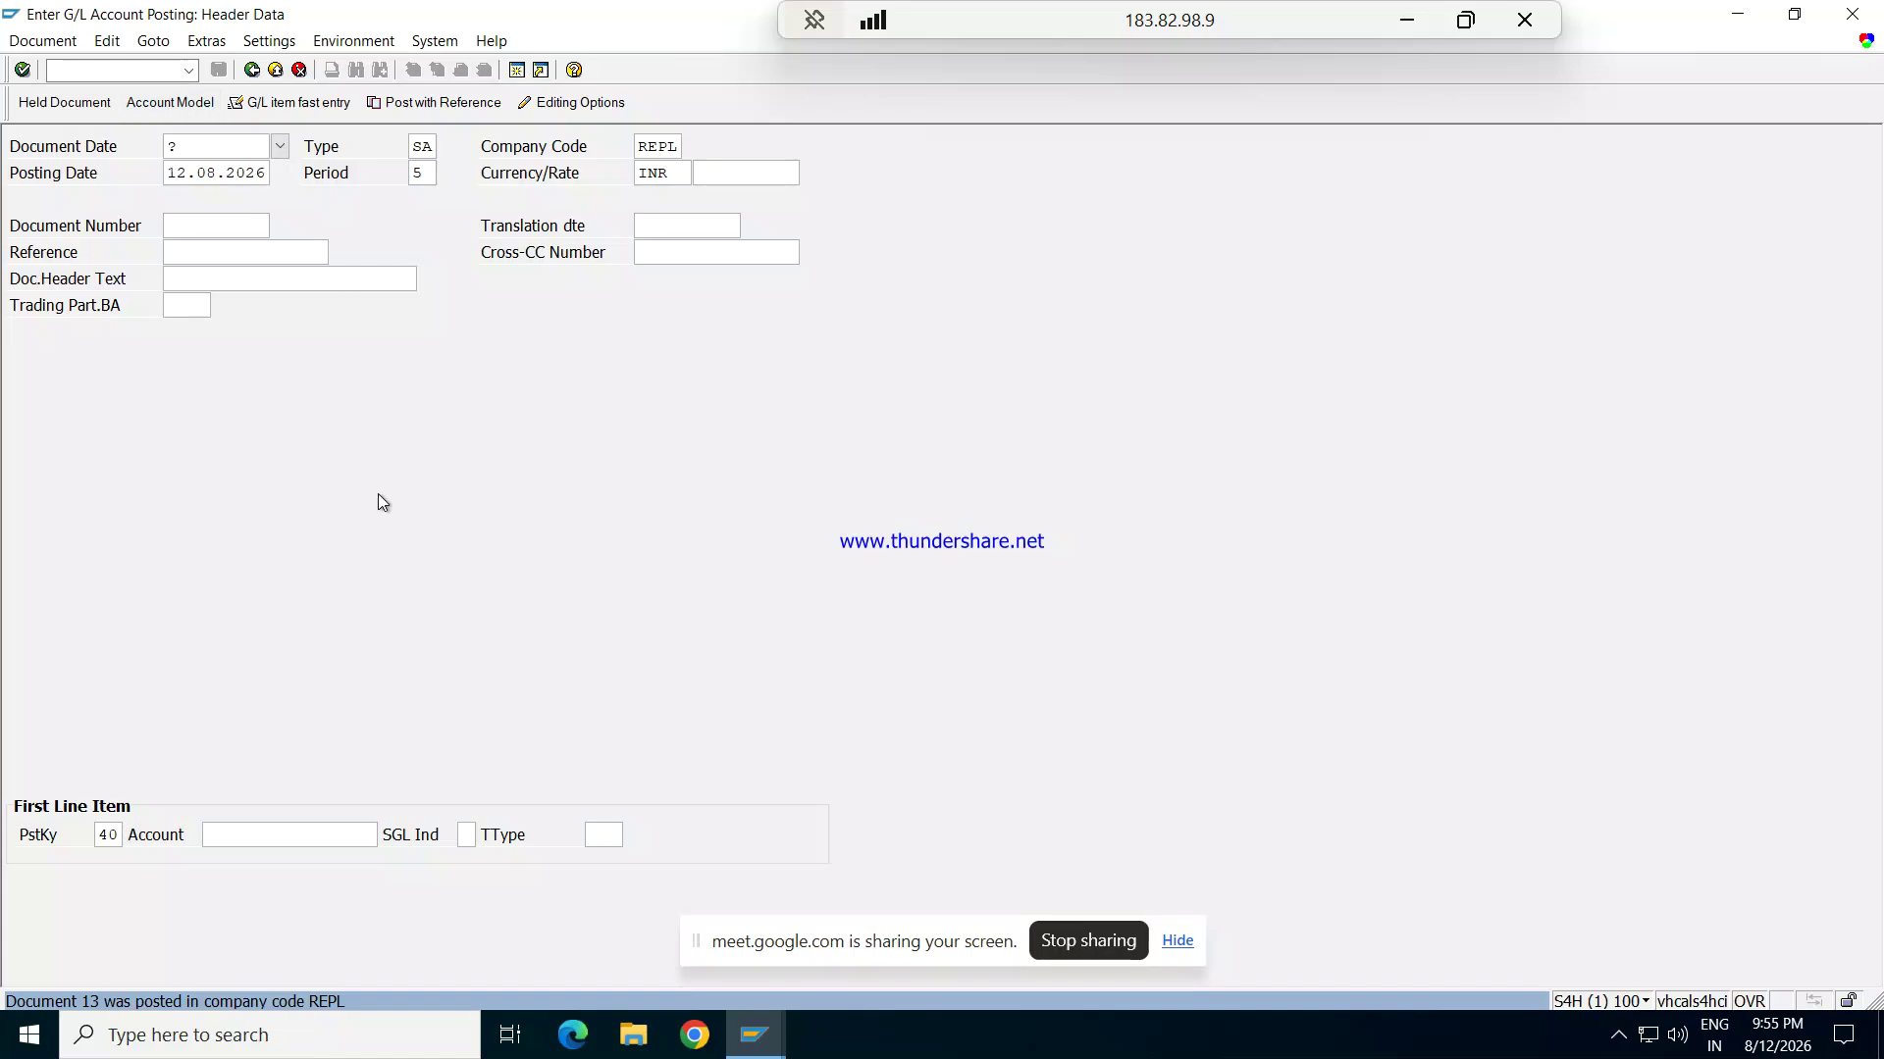
Step: Exit the empty posting entry without saving and return to the main menu
{"action": "key", "text": "F3"}
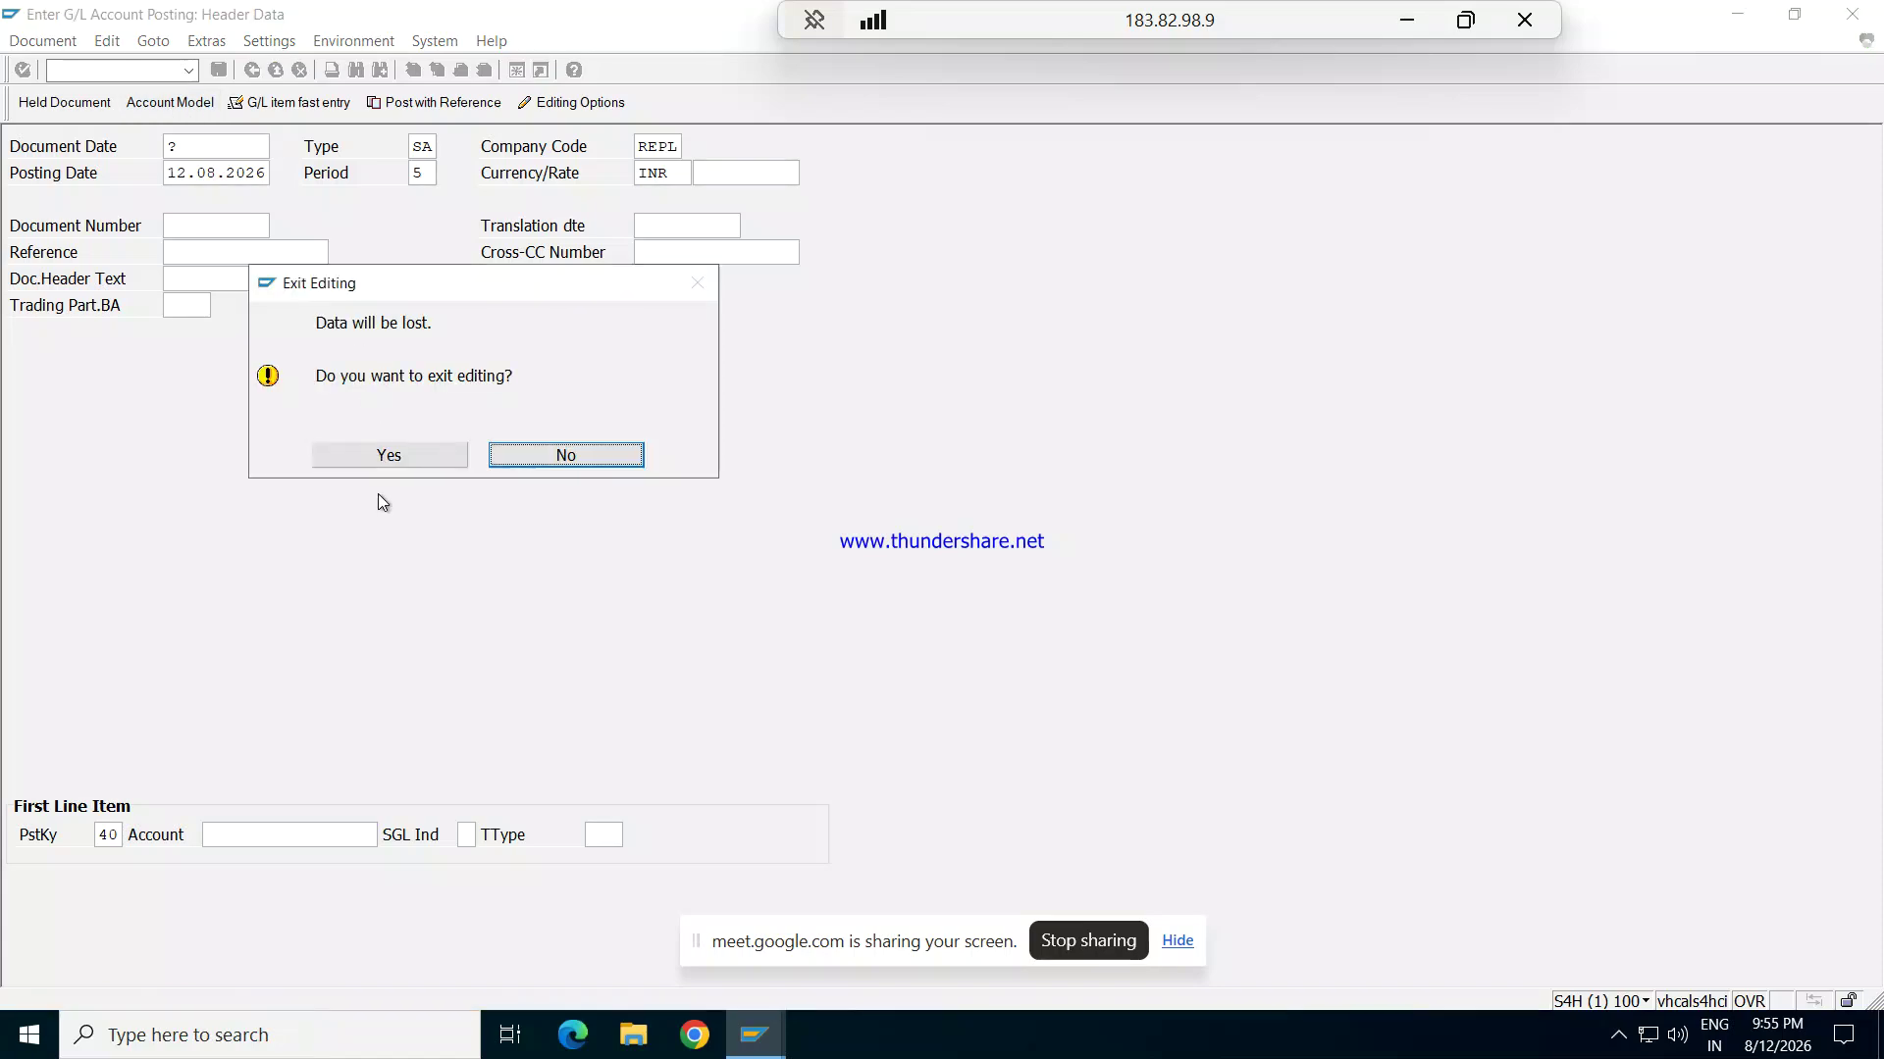
{"action": "left_click", "coordinate": [374, 456]}
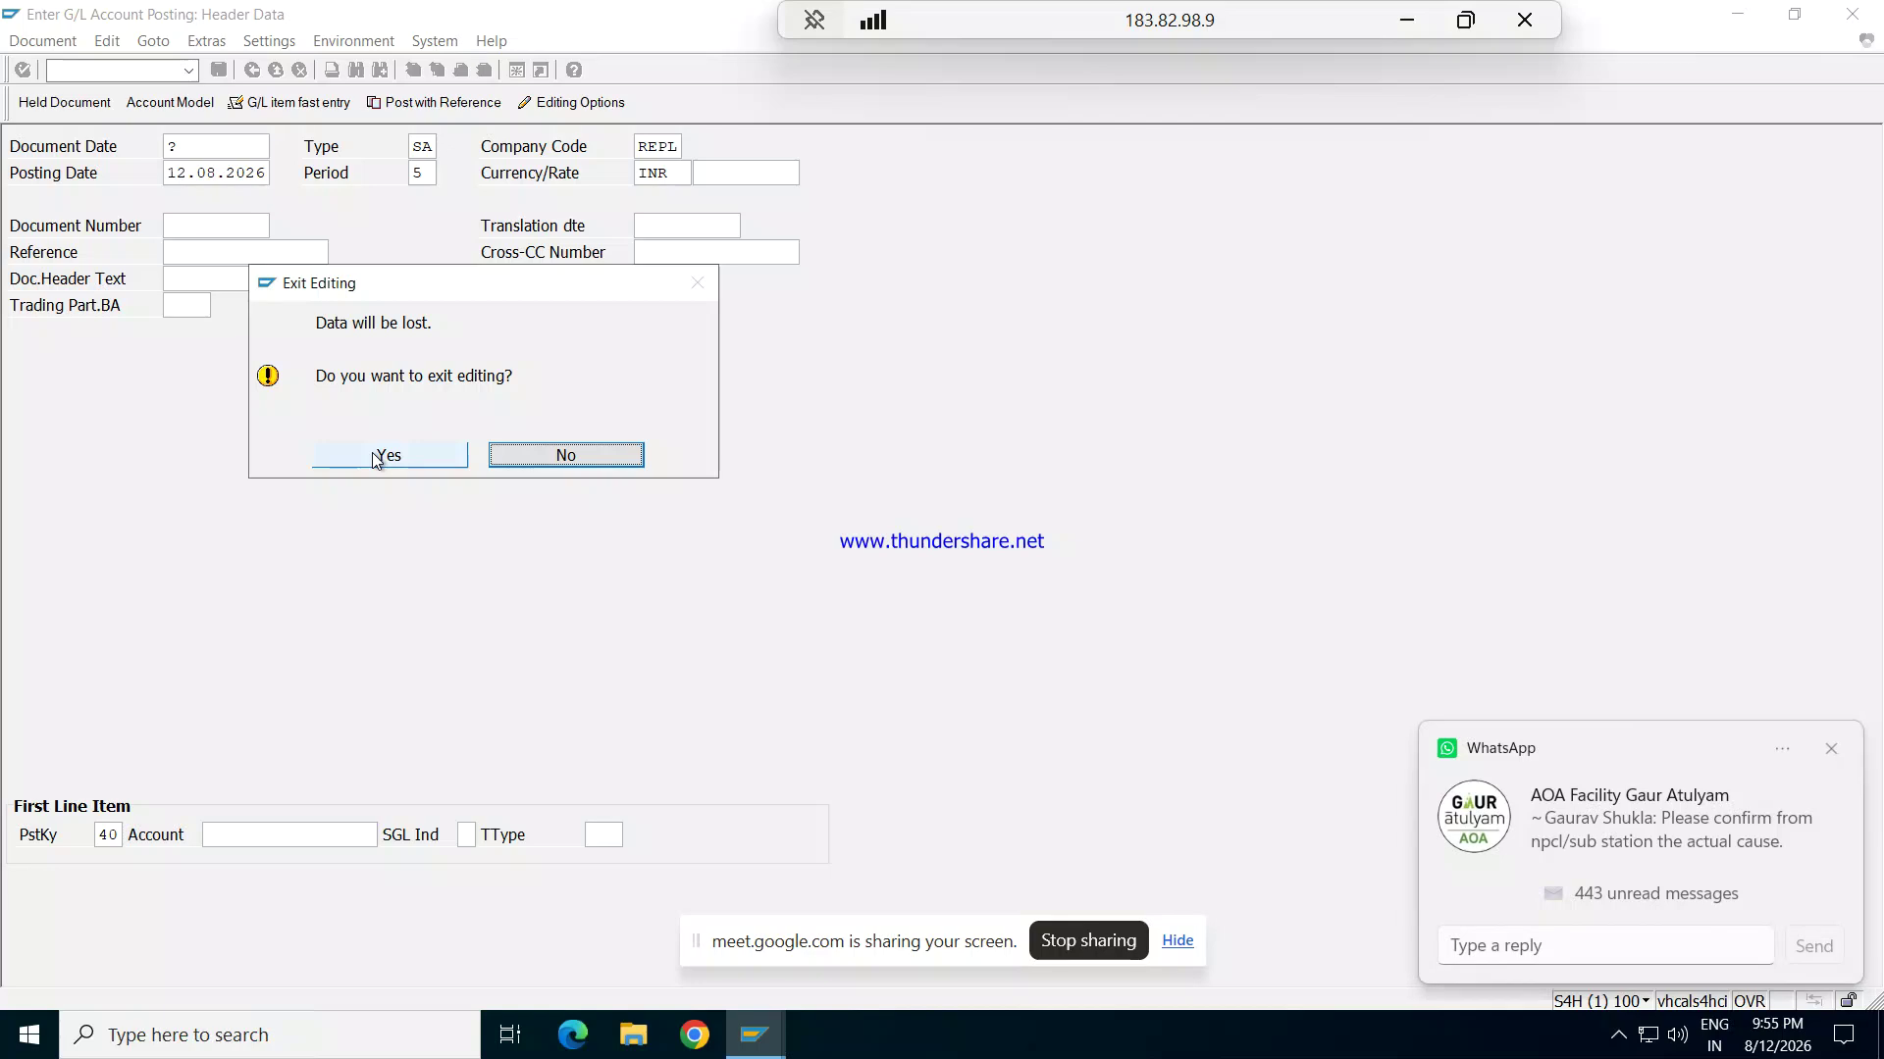
{"action": "left_click", "coordinate": [374, 456]}
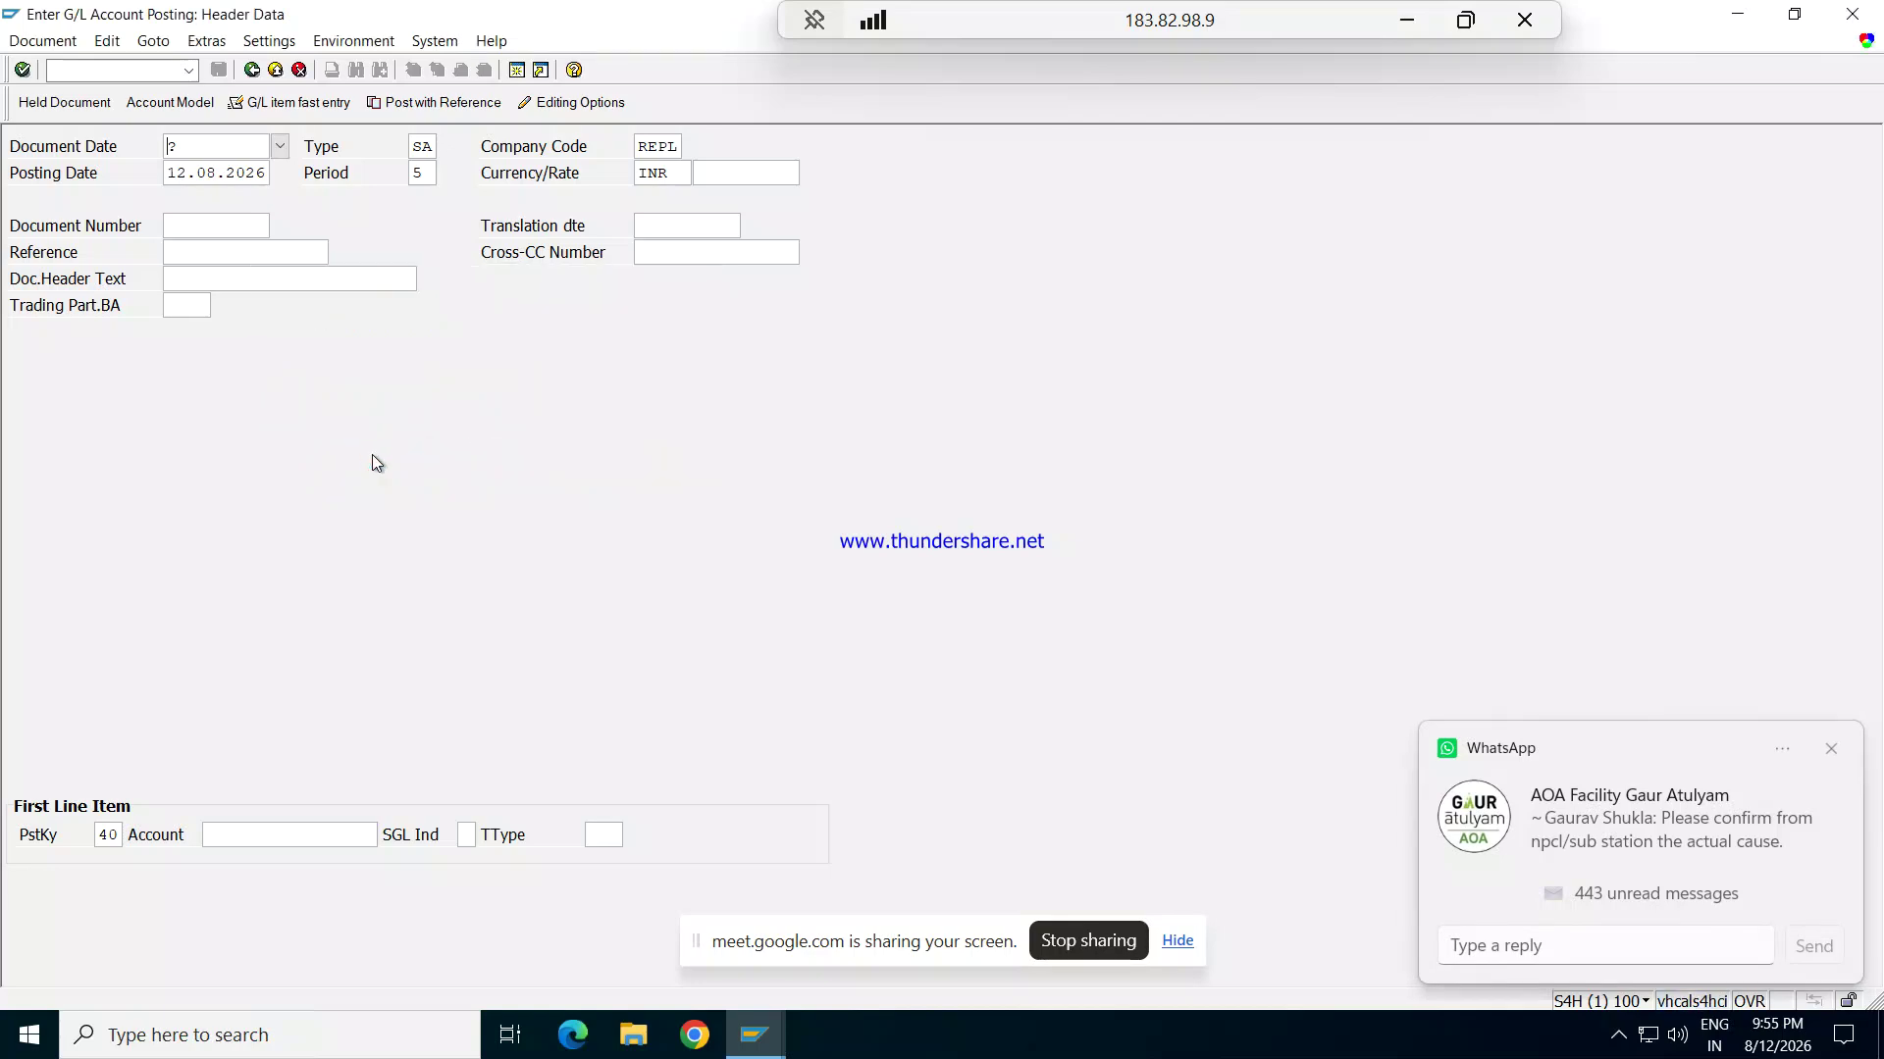
{"action": "left_click", "coordinate": [252, 69]}
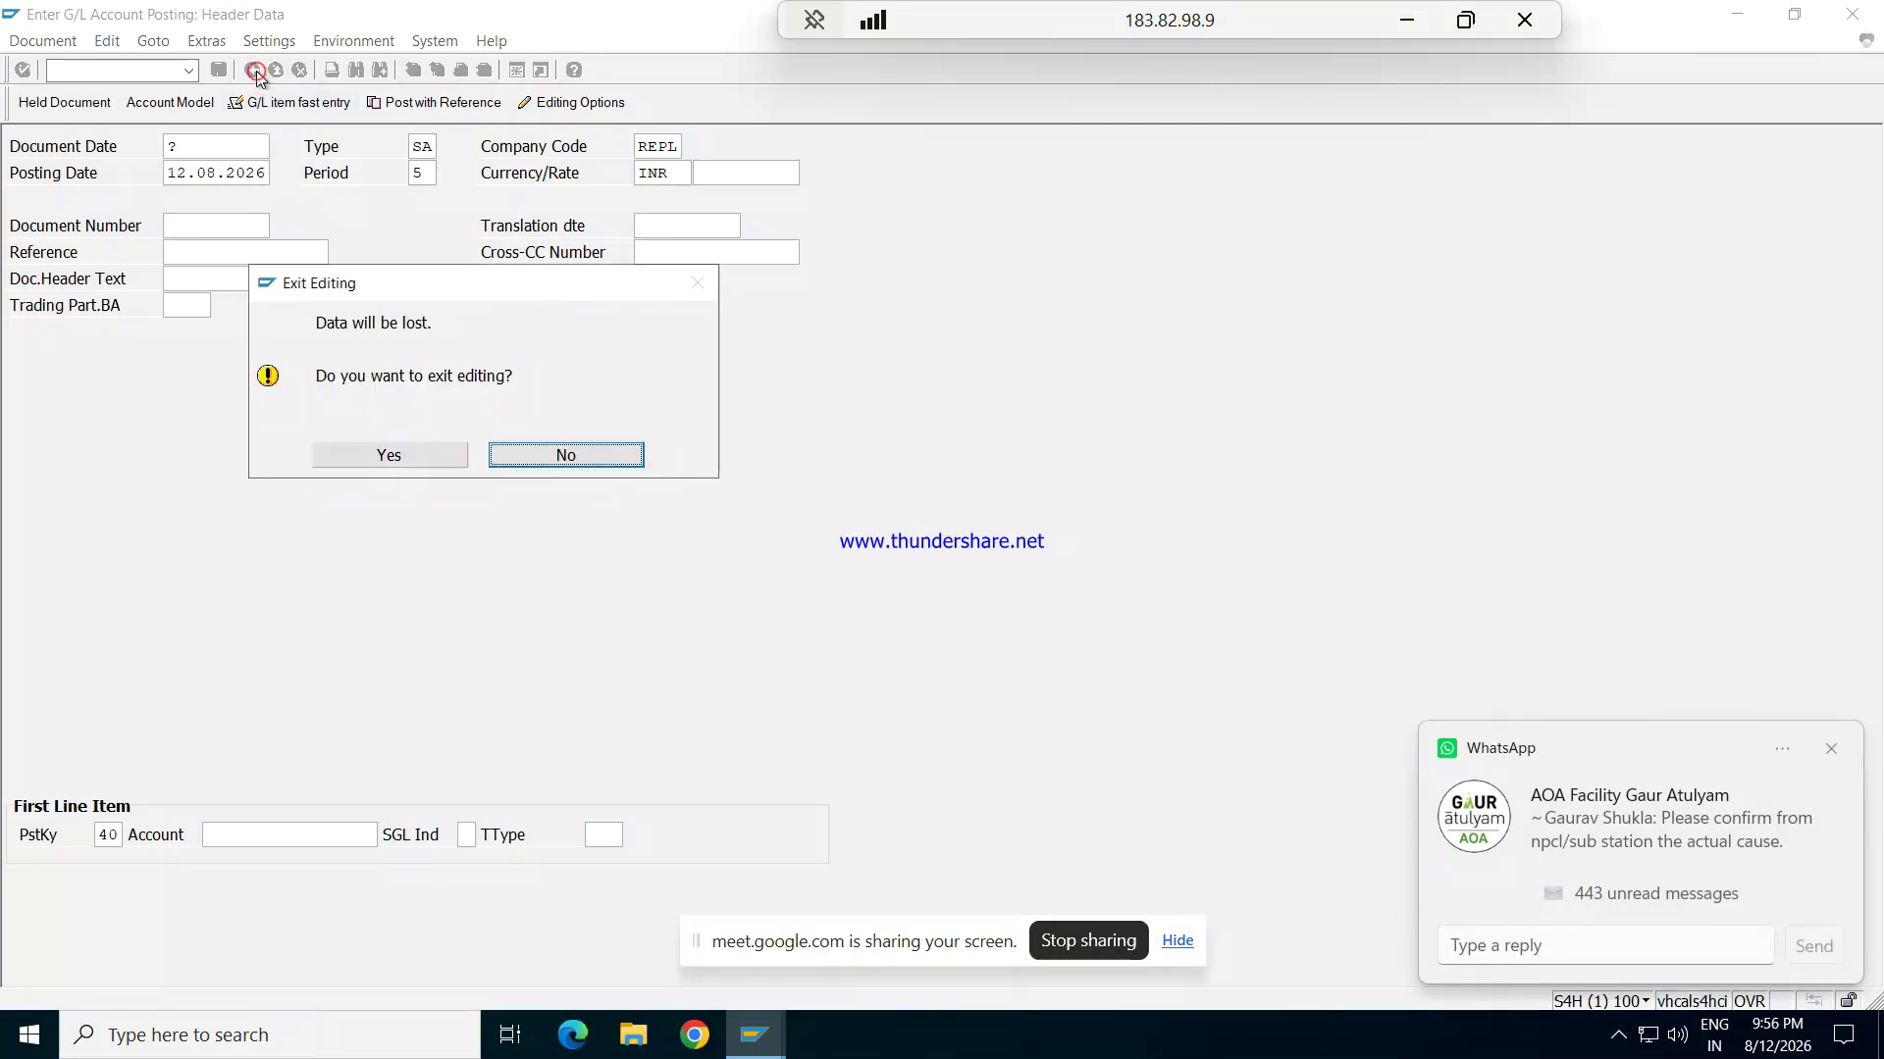
{"action": "left_click", "coordinate": [402, 454]}
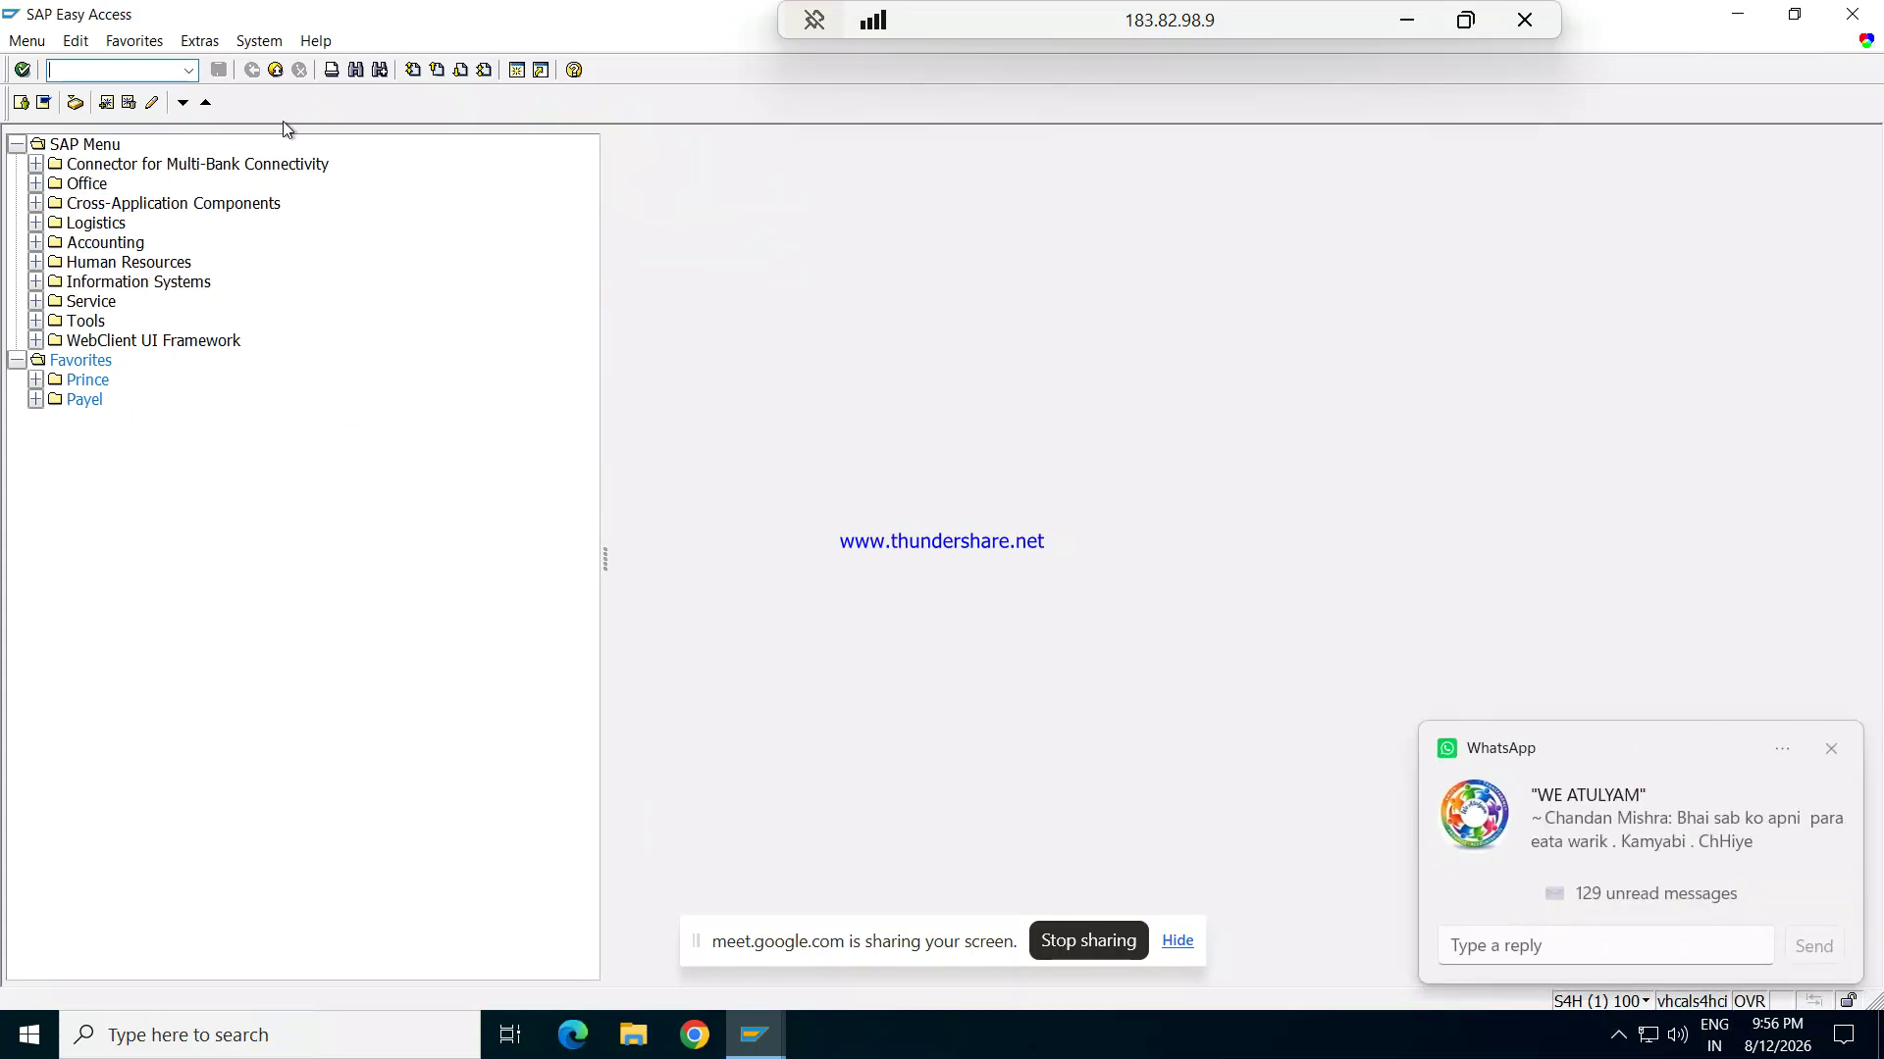
Step: Run transaction FBL3N to open the G/L account line item display
{"action": "type", "text": "FBL1N"}
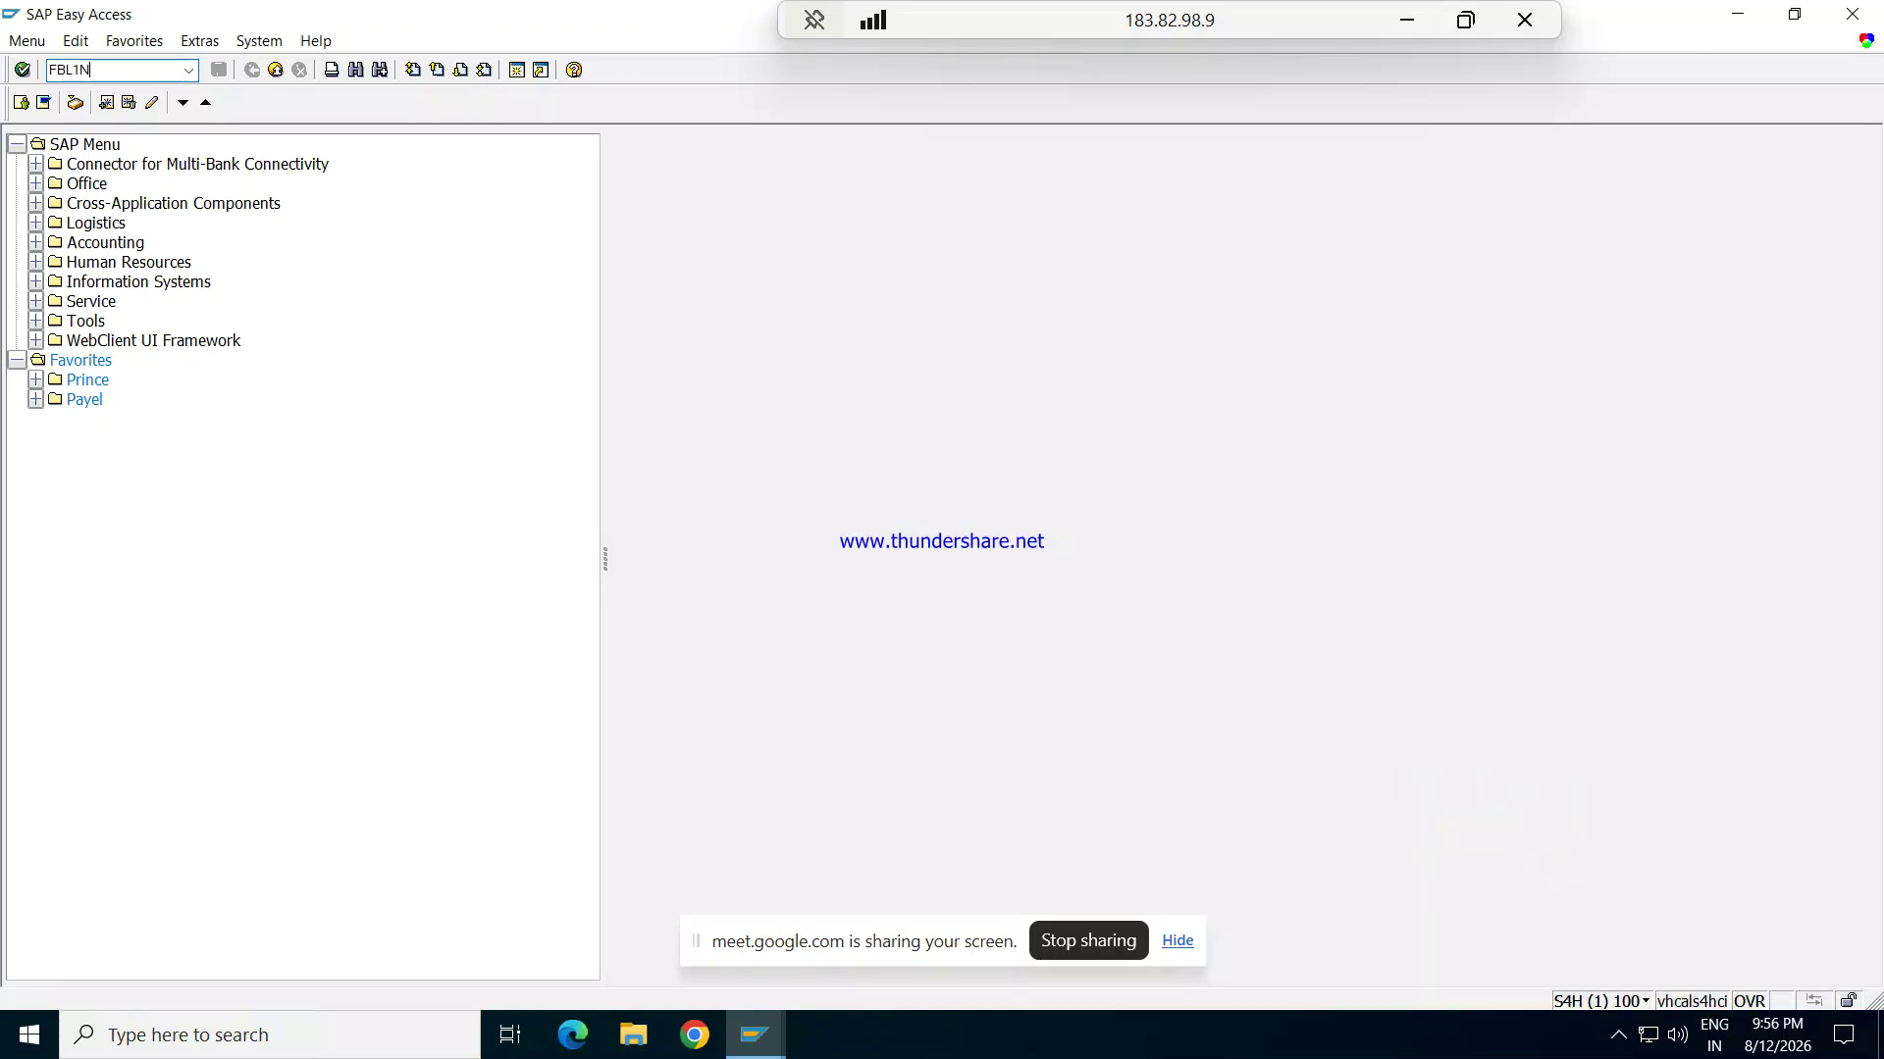
{"action": "key", "text": "BackSpace"}
{"action": "key", "text": "BackSpace"}
{"action": "type", "text": "3N"}
{"action": "key", "text": "Return"}
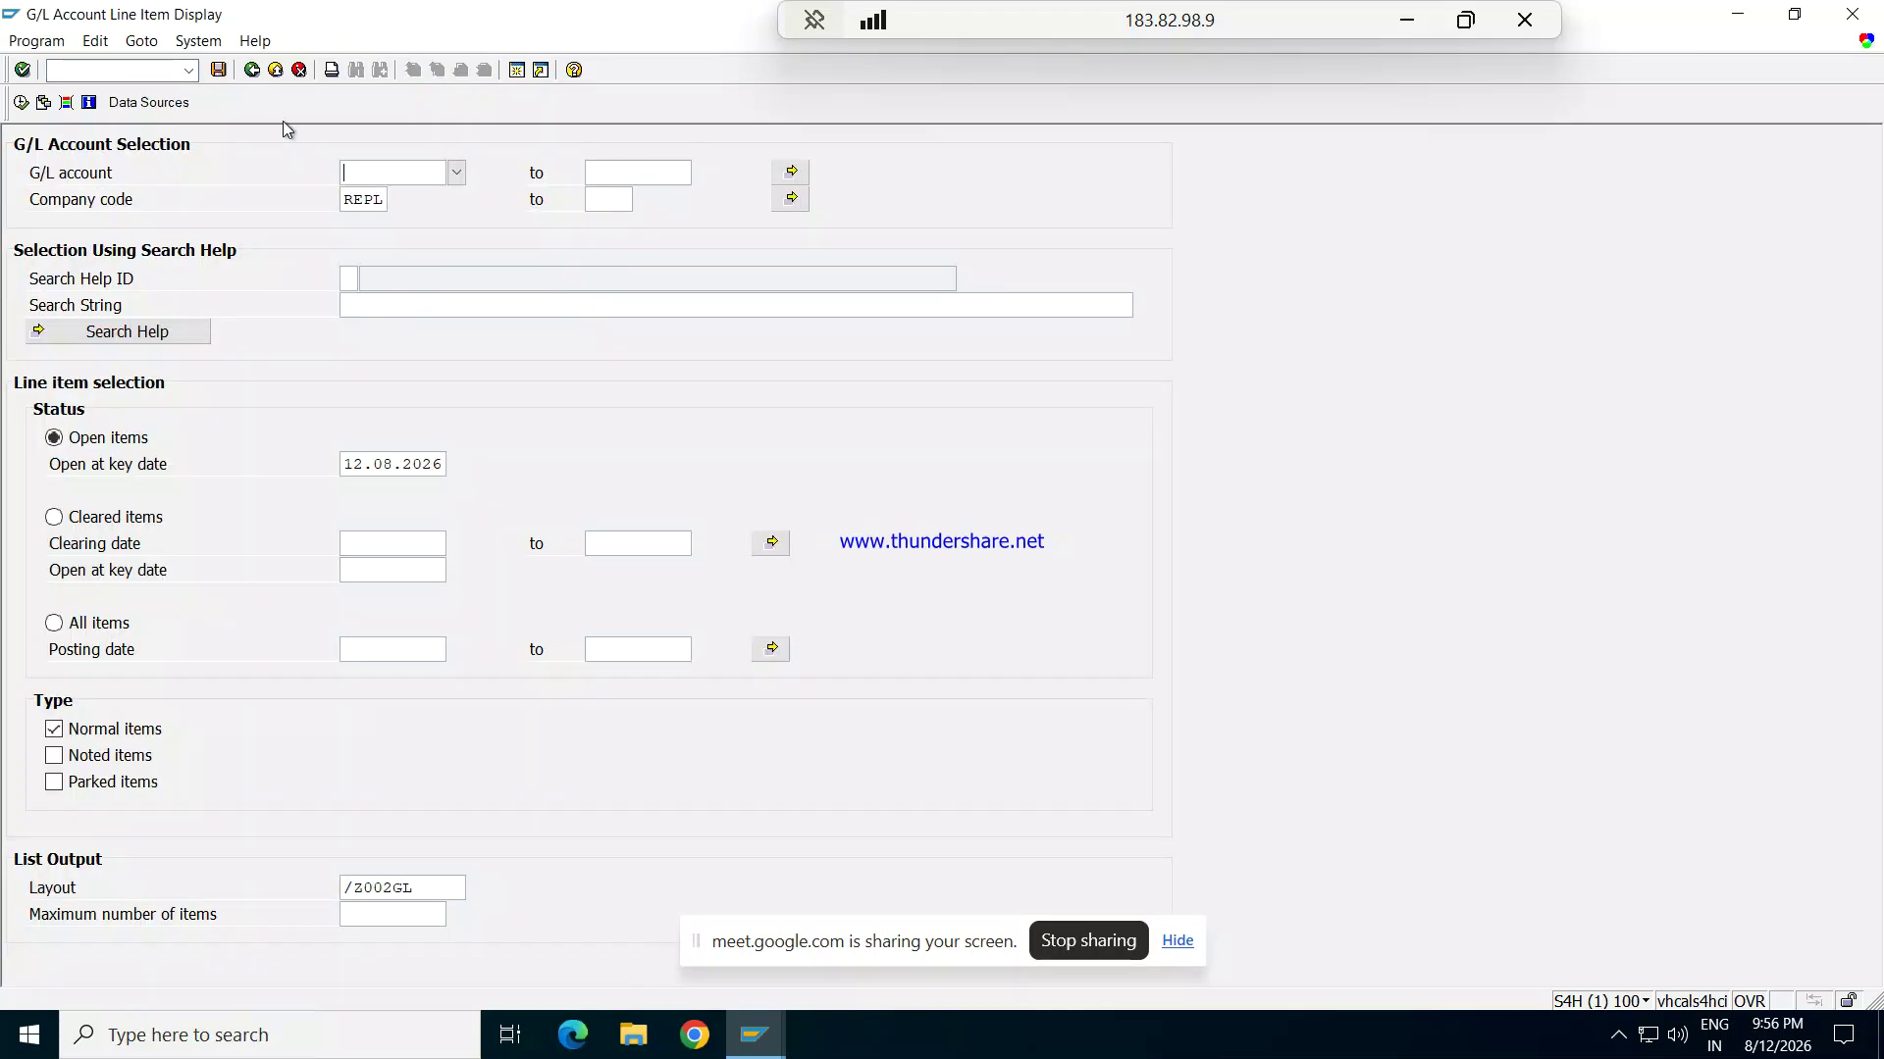
{"action": "left_click", "coordinate": [454, 177]}
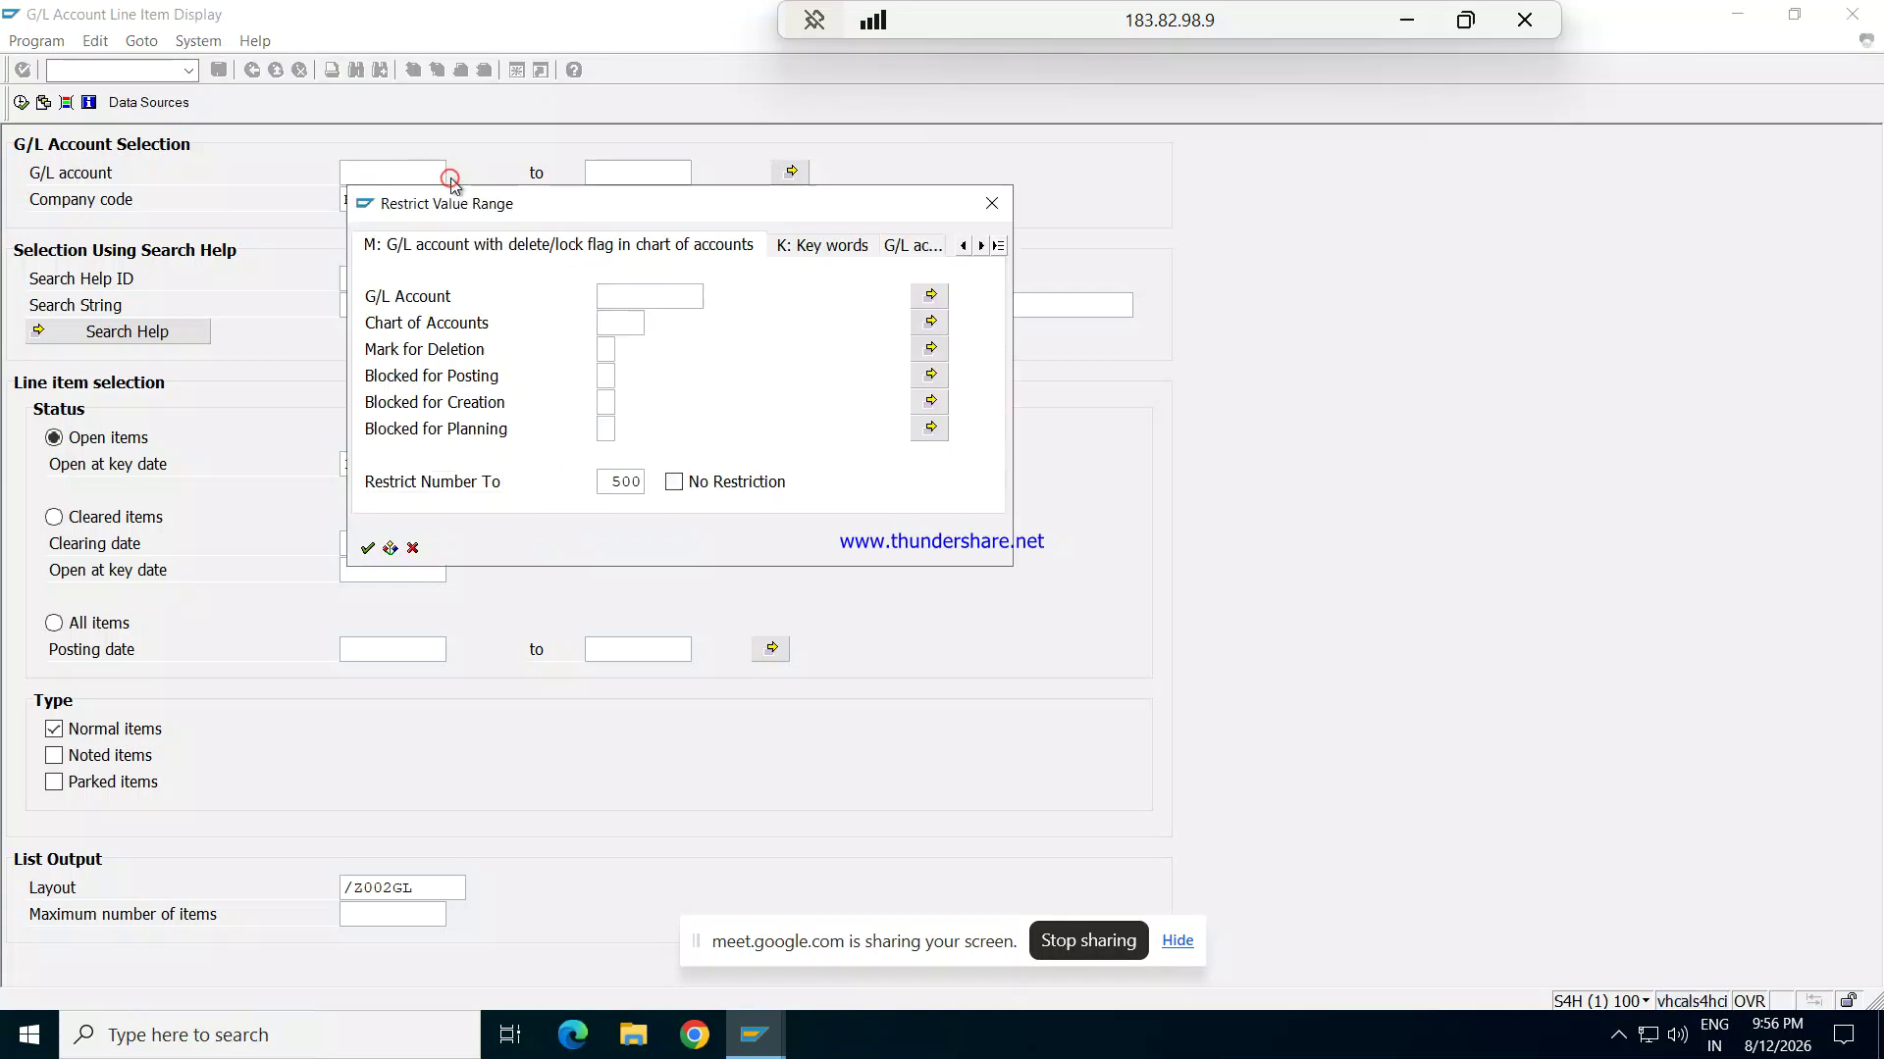
Step: Restrict the account search to chart REPL, pick 1201 Rent Exp, and select All items
{"action": "left_click", "coordinate": [625, 321]}
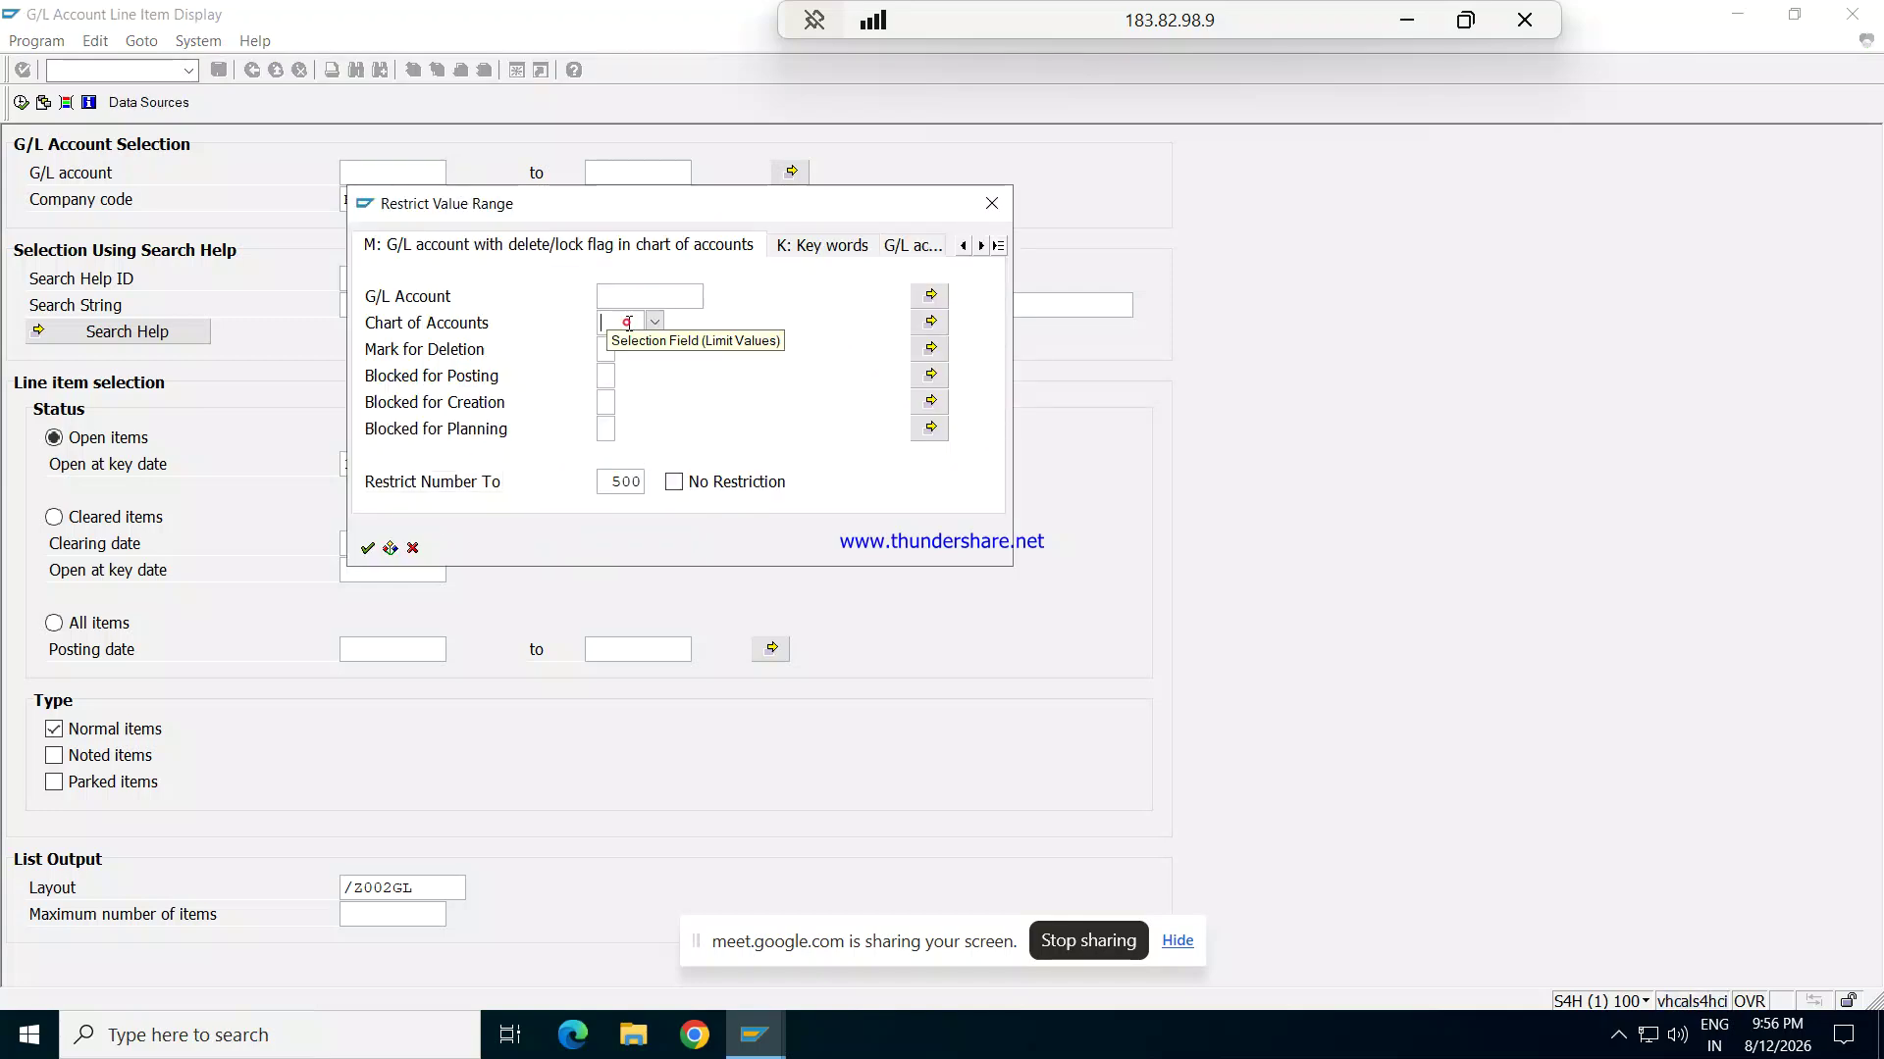
{"action": "type", "text": "RE"}
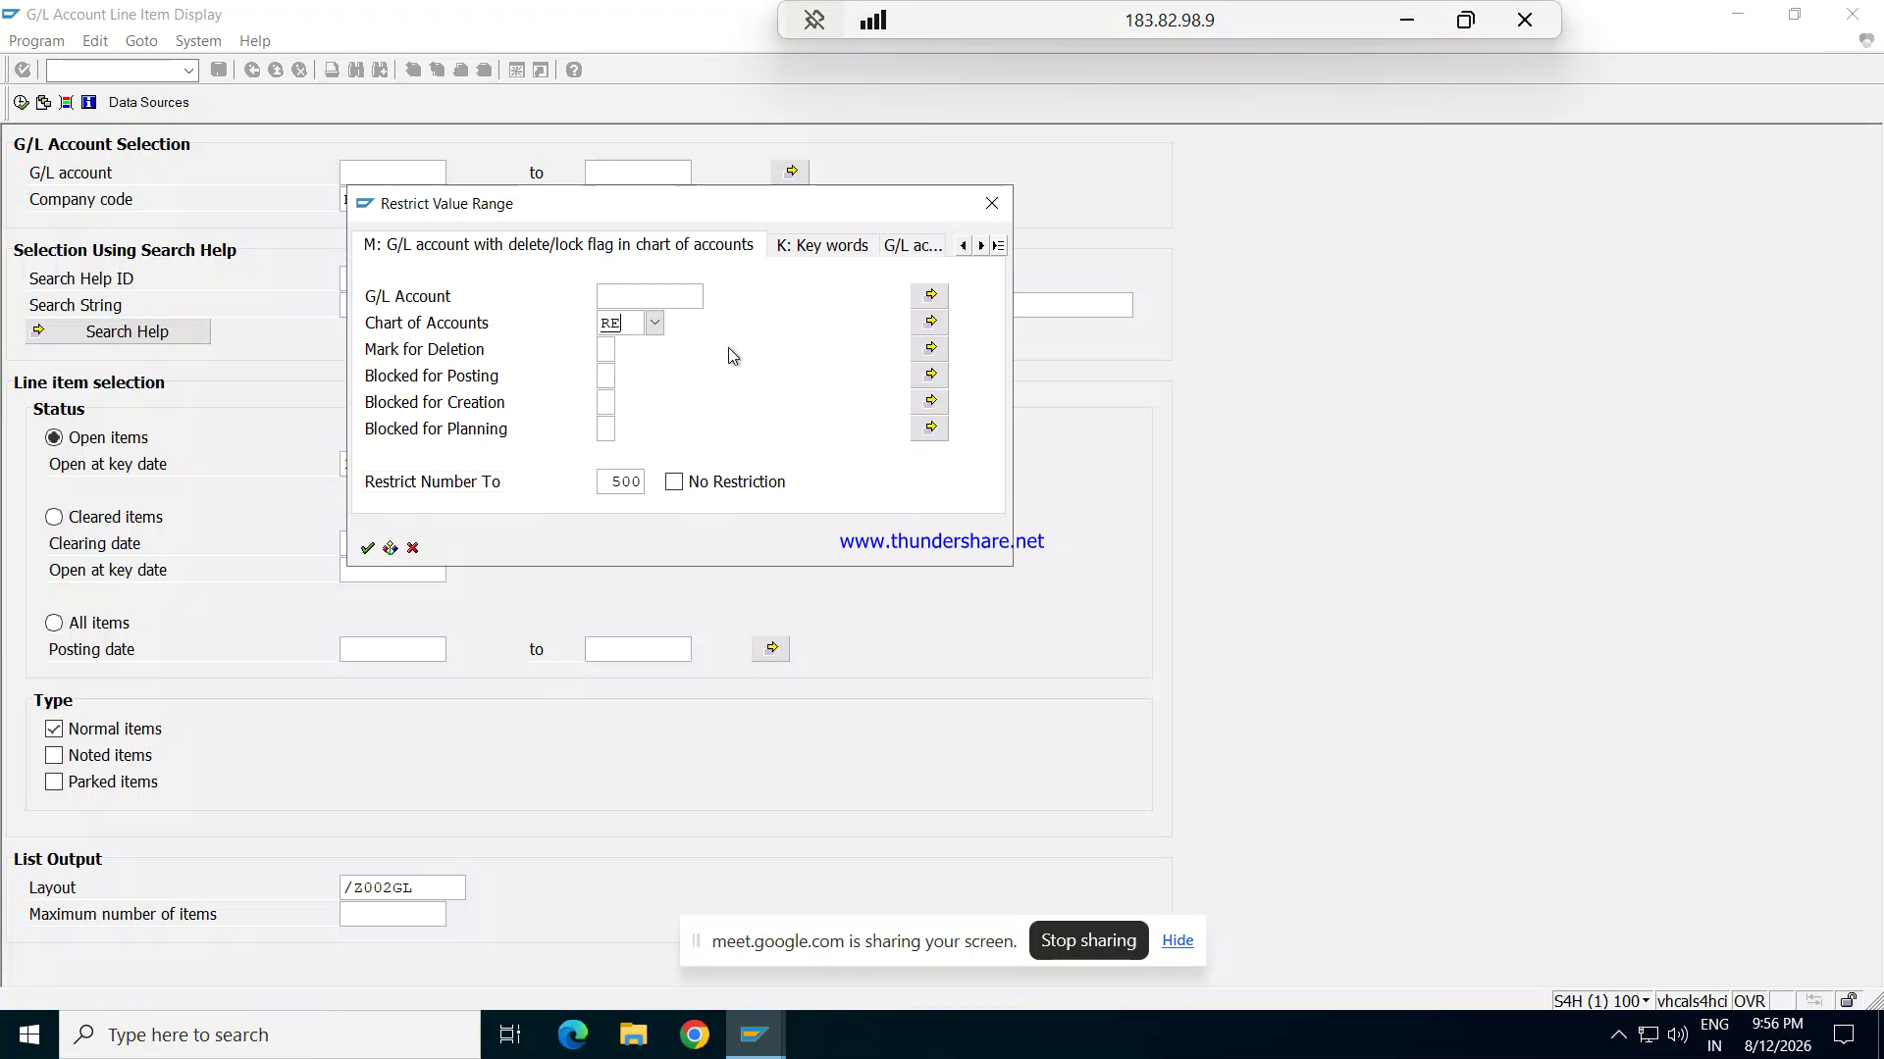
{"action": "type", "text": "PL"}
{"action": "key", "text": "Return"}
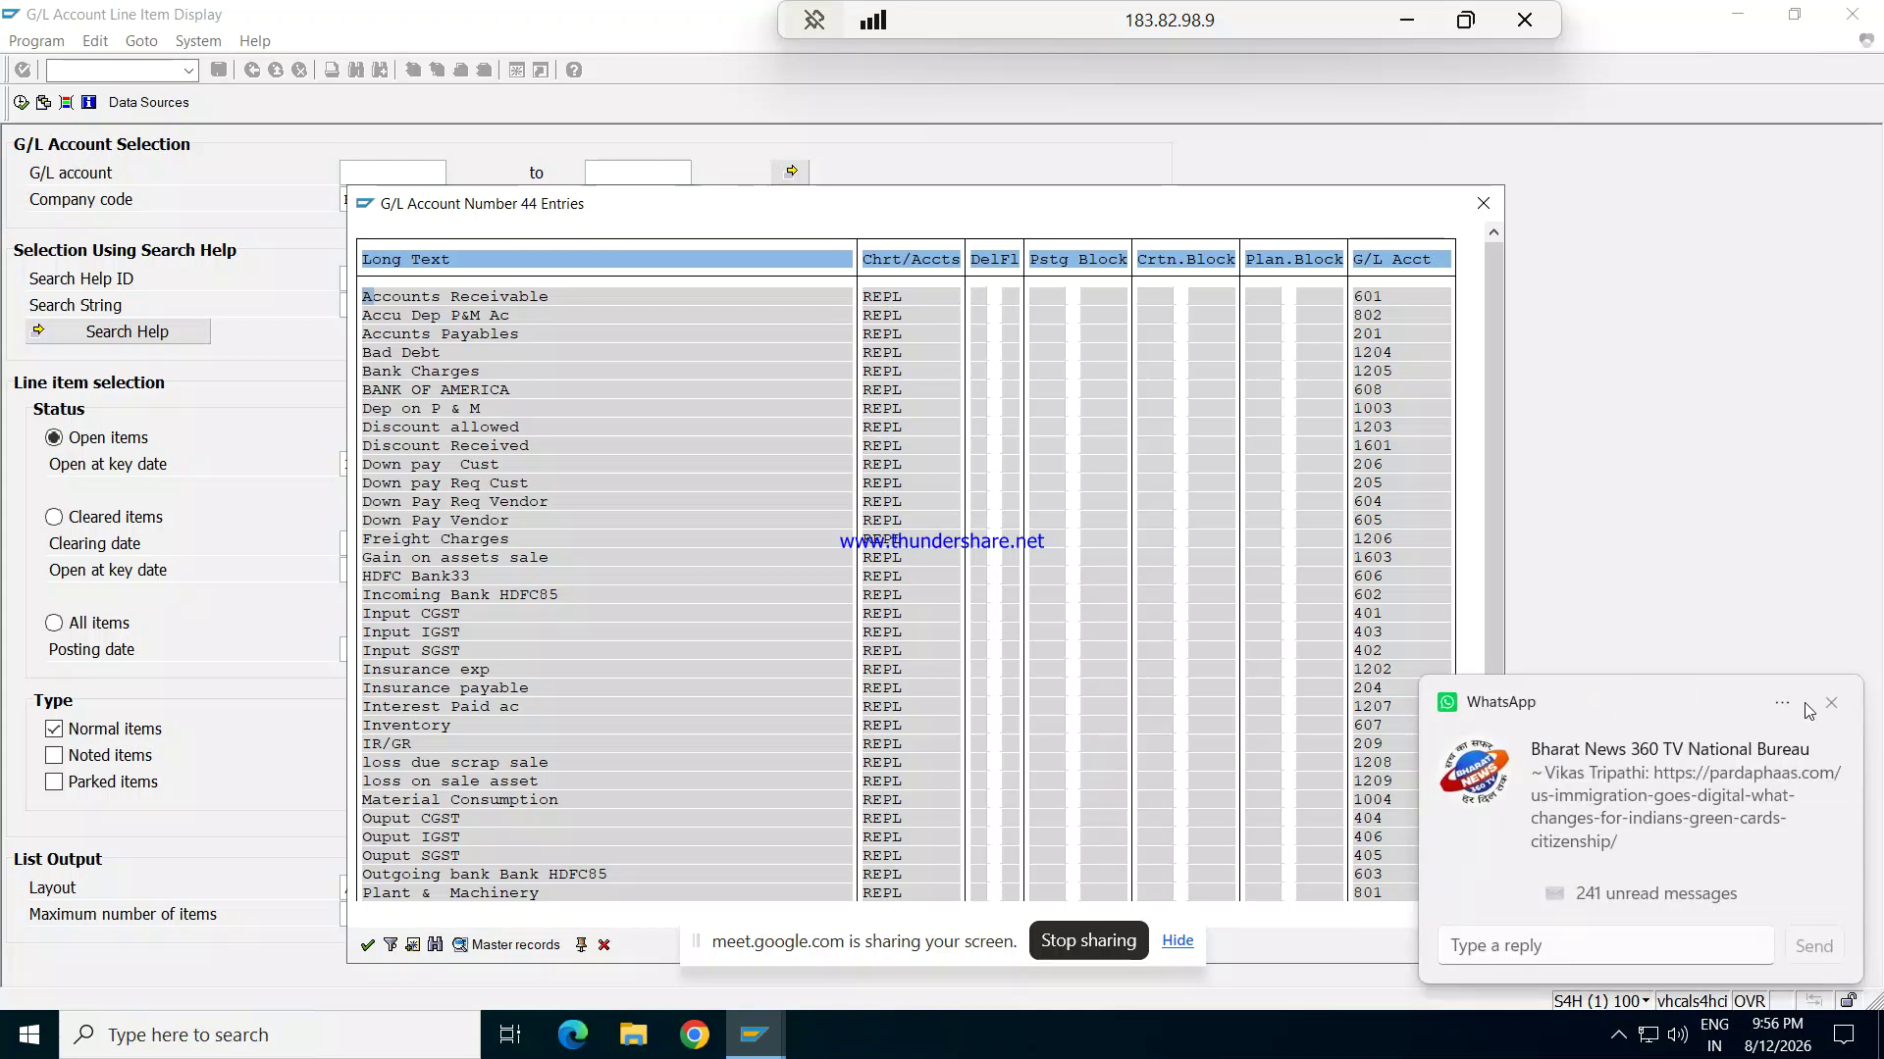
{"action": "left_click", "coordinate": [1830, 706]}
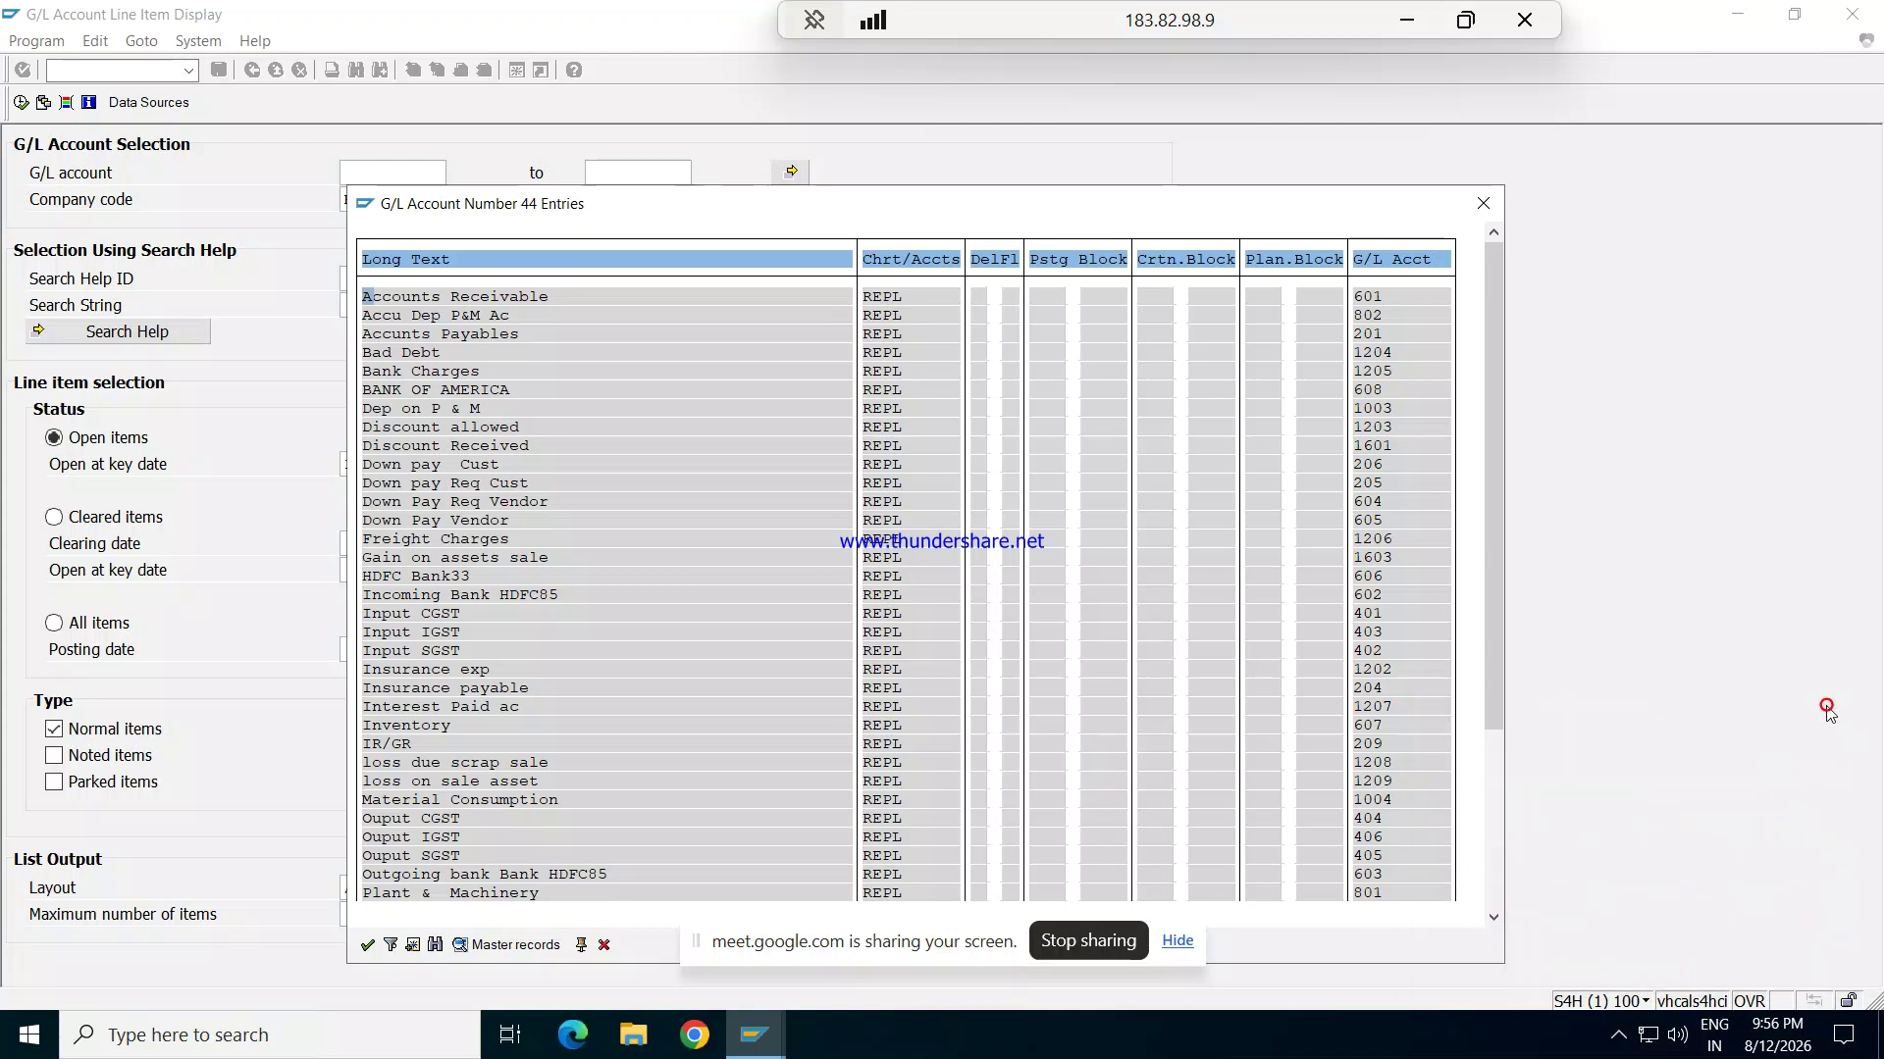
{"action": "left_click", "coordinate": [1499, 805]}
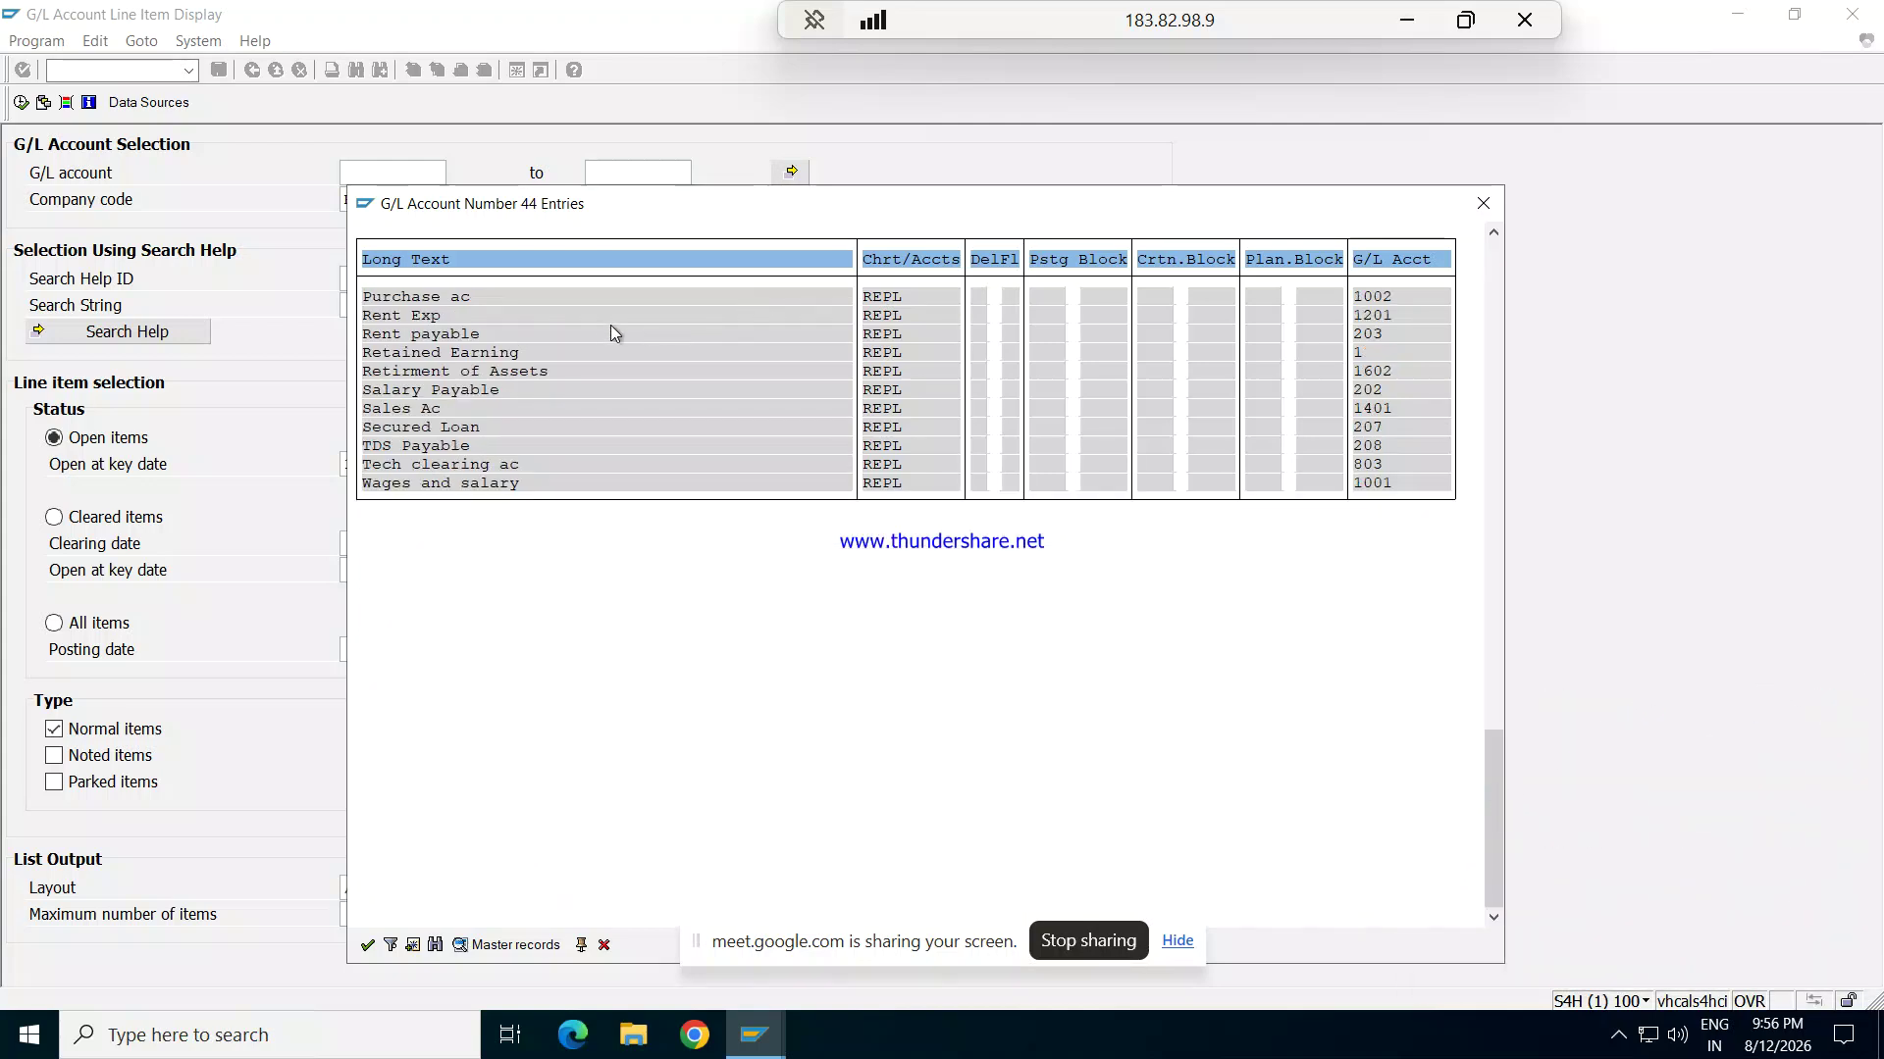
{"action": "double_click", "coordinate": [436, 315]}
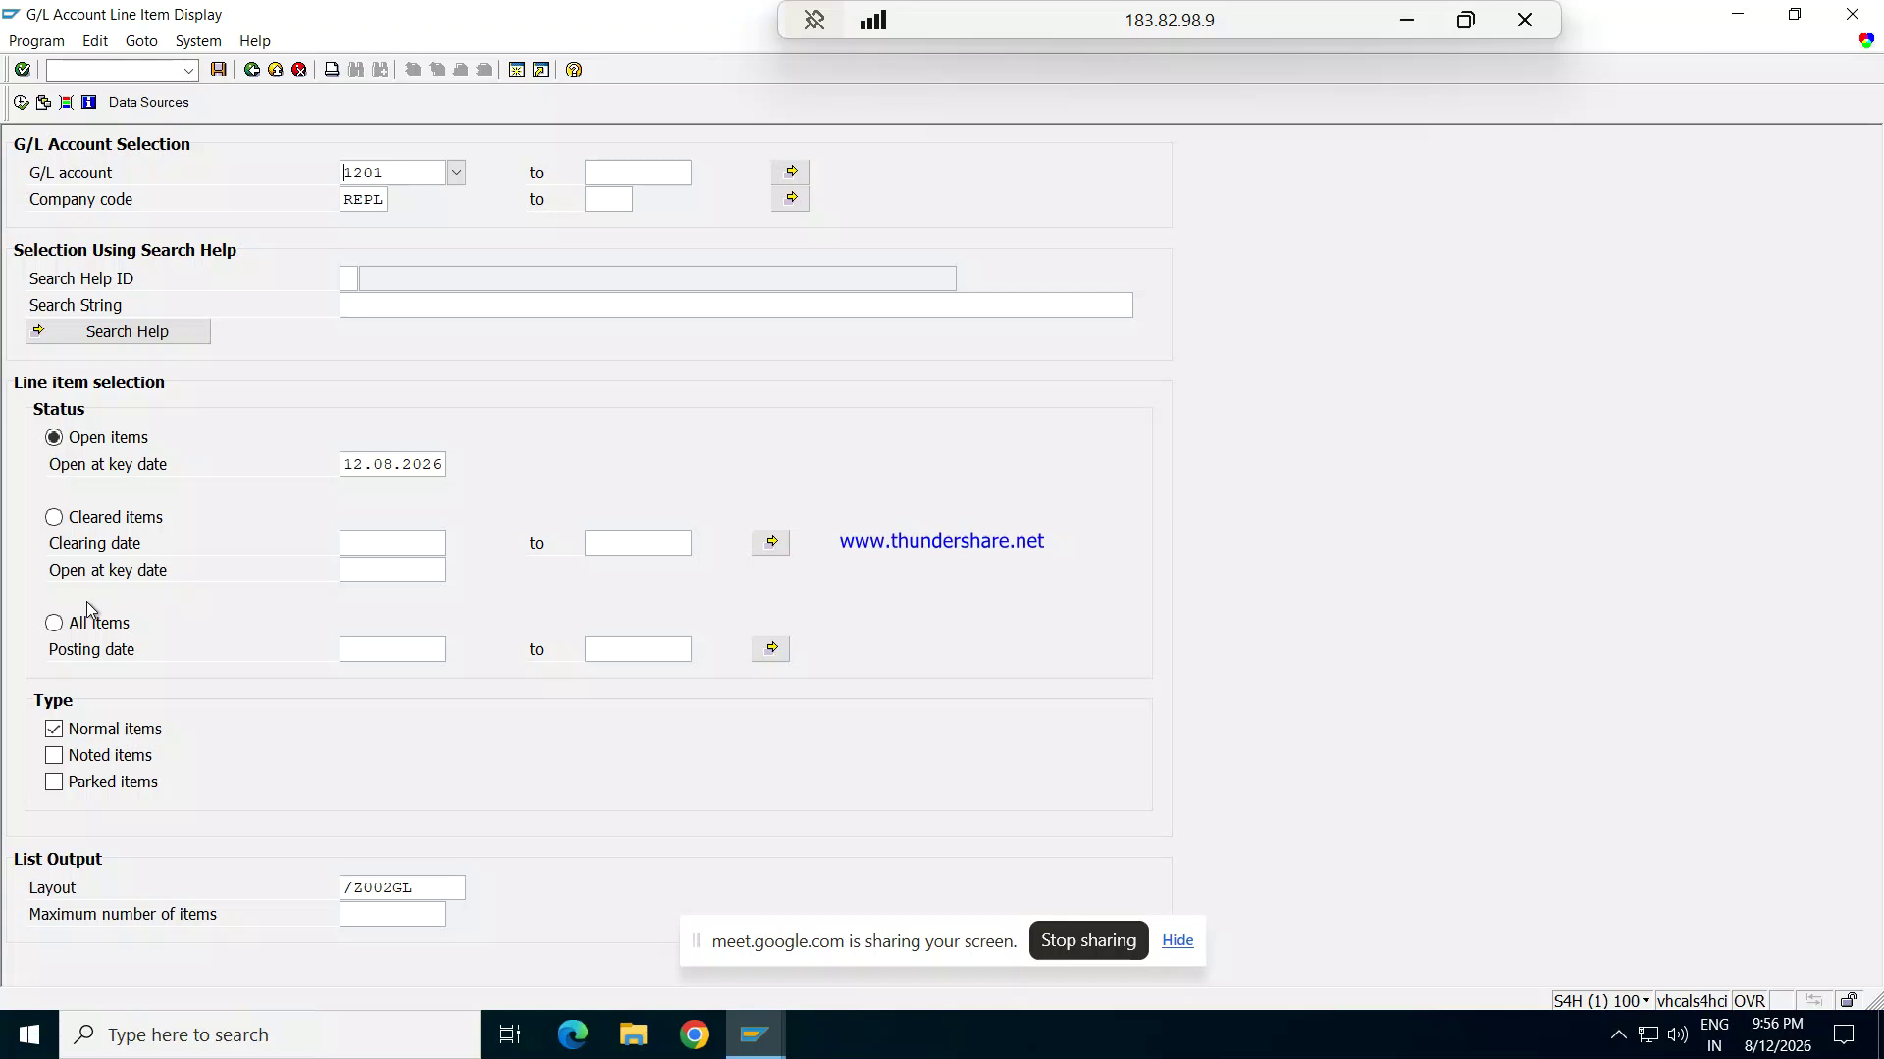
{"action": "left_click", "coordinate": [55, 625]}
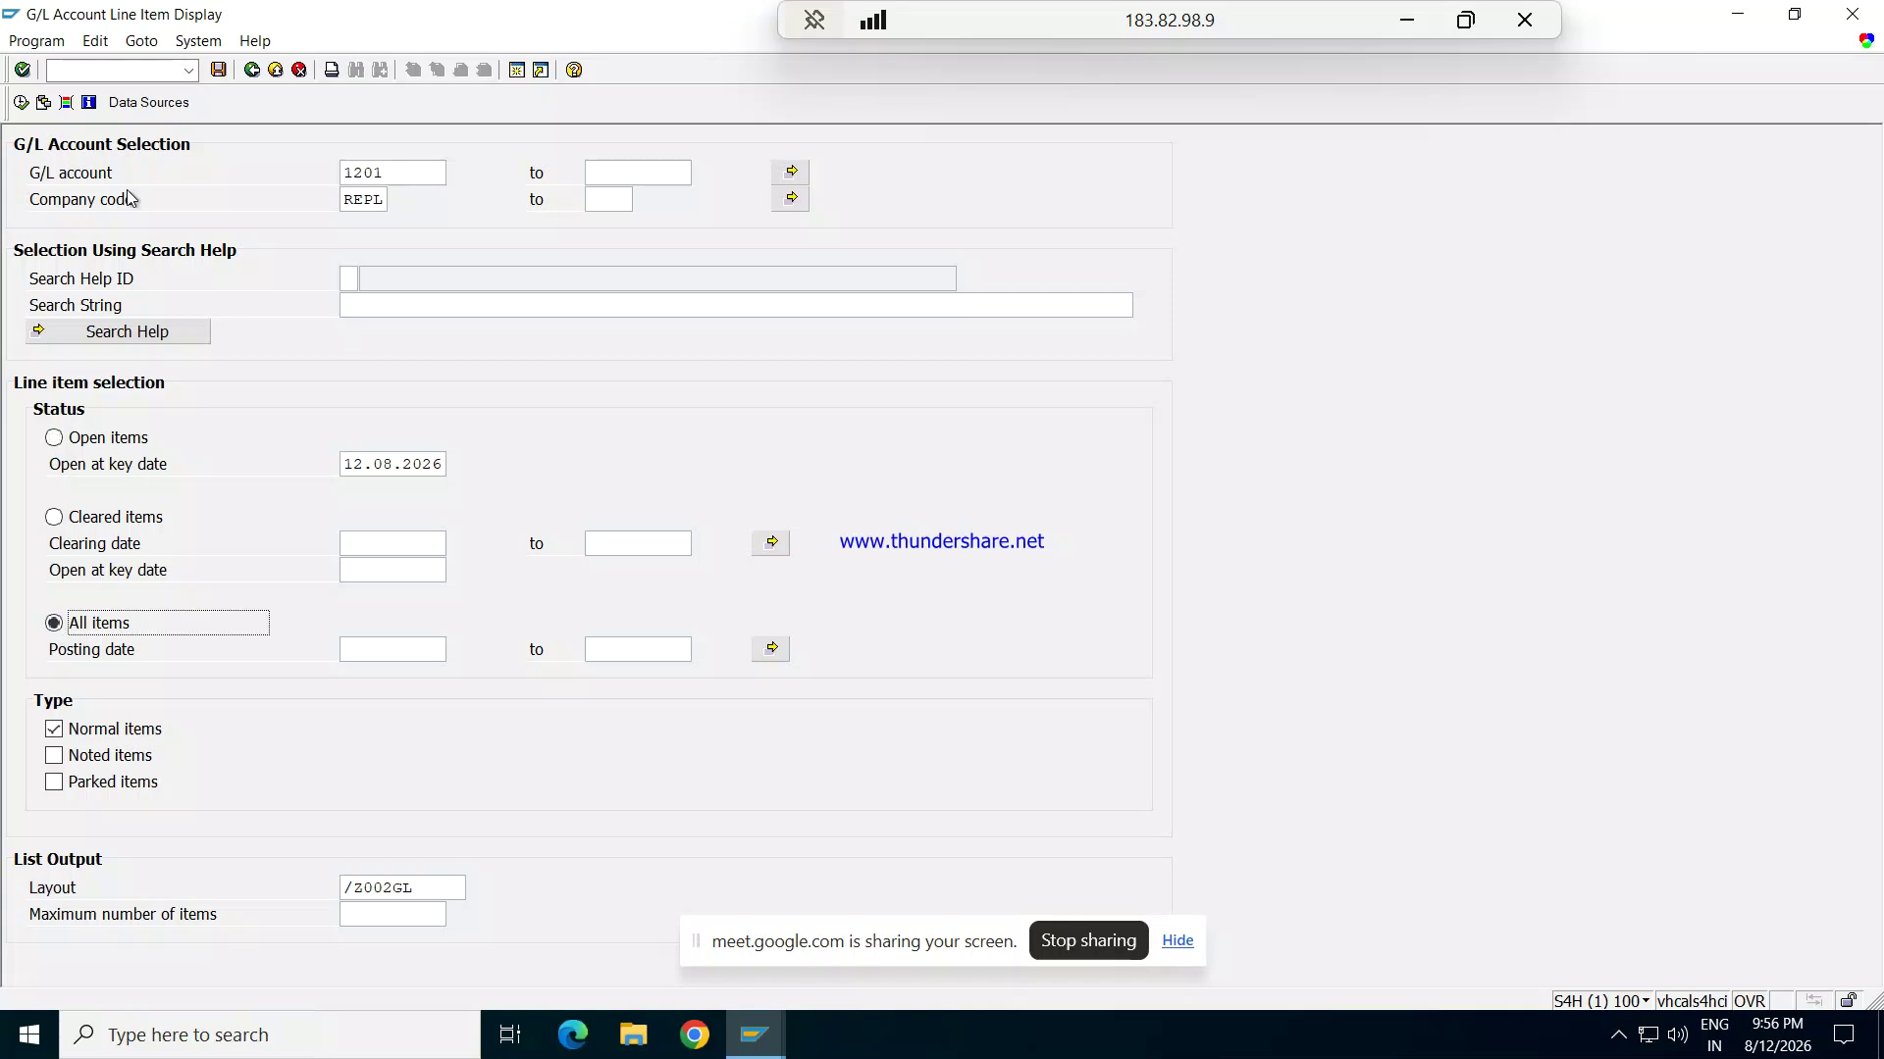
Step: Execute the report for account 1201 and open document 13's line item (10,000.00 USD / 820,000.00 INR)
{"action": "left_click", "coordinate": [21, 103]}
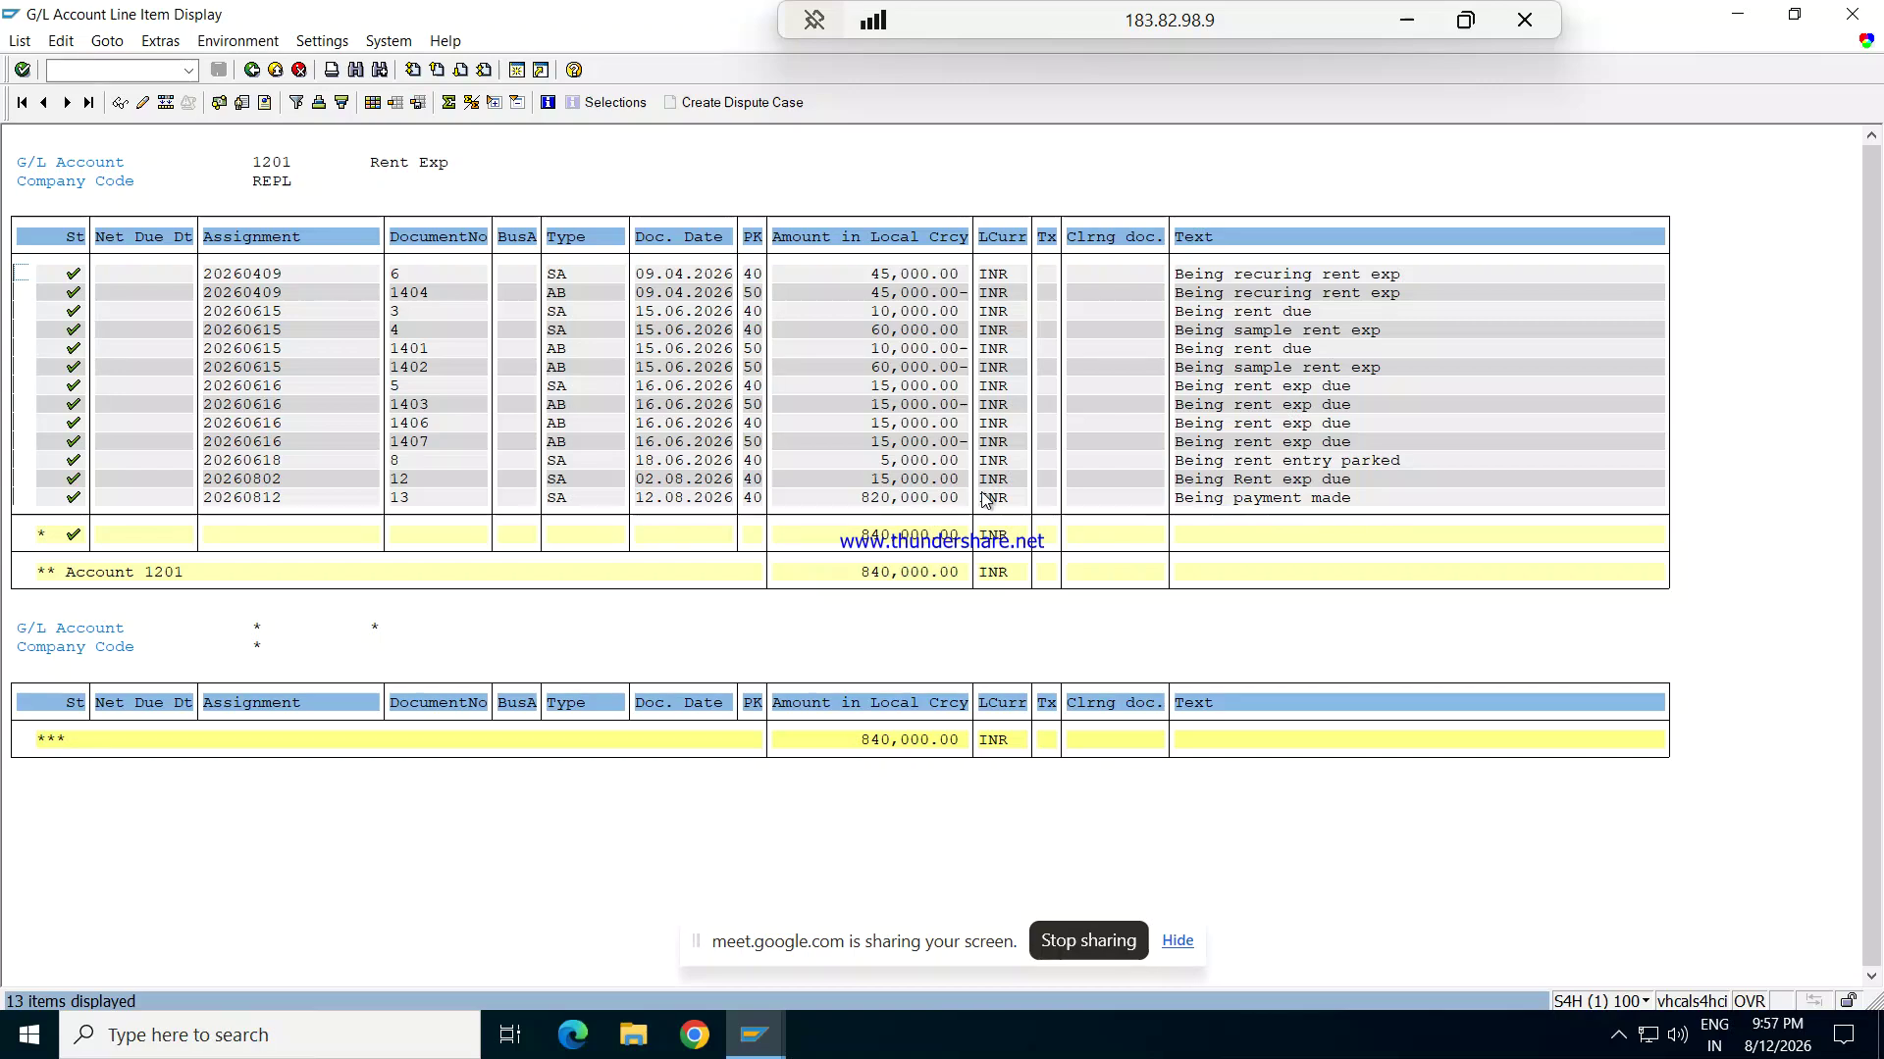
{"action": "double_click", "coordinate": [1185, 500]}
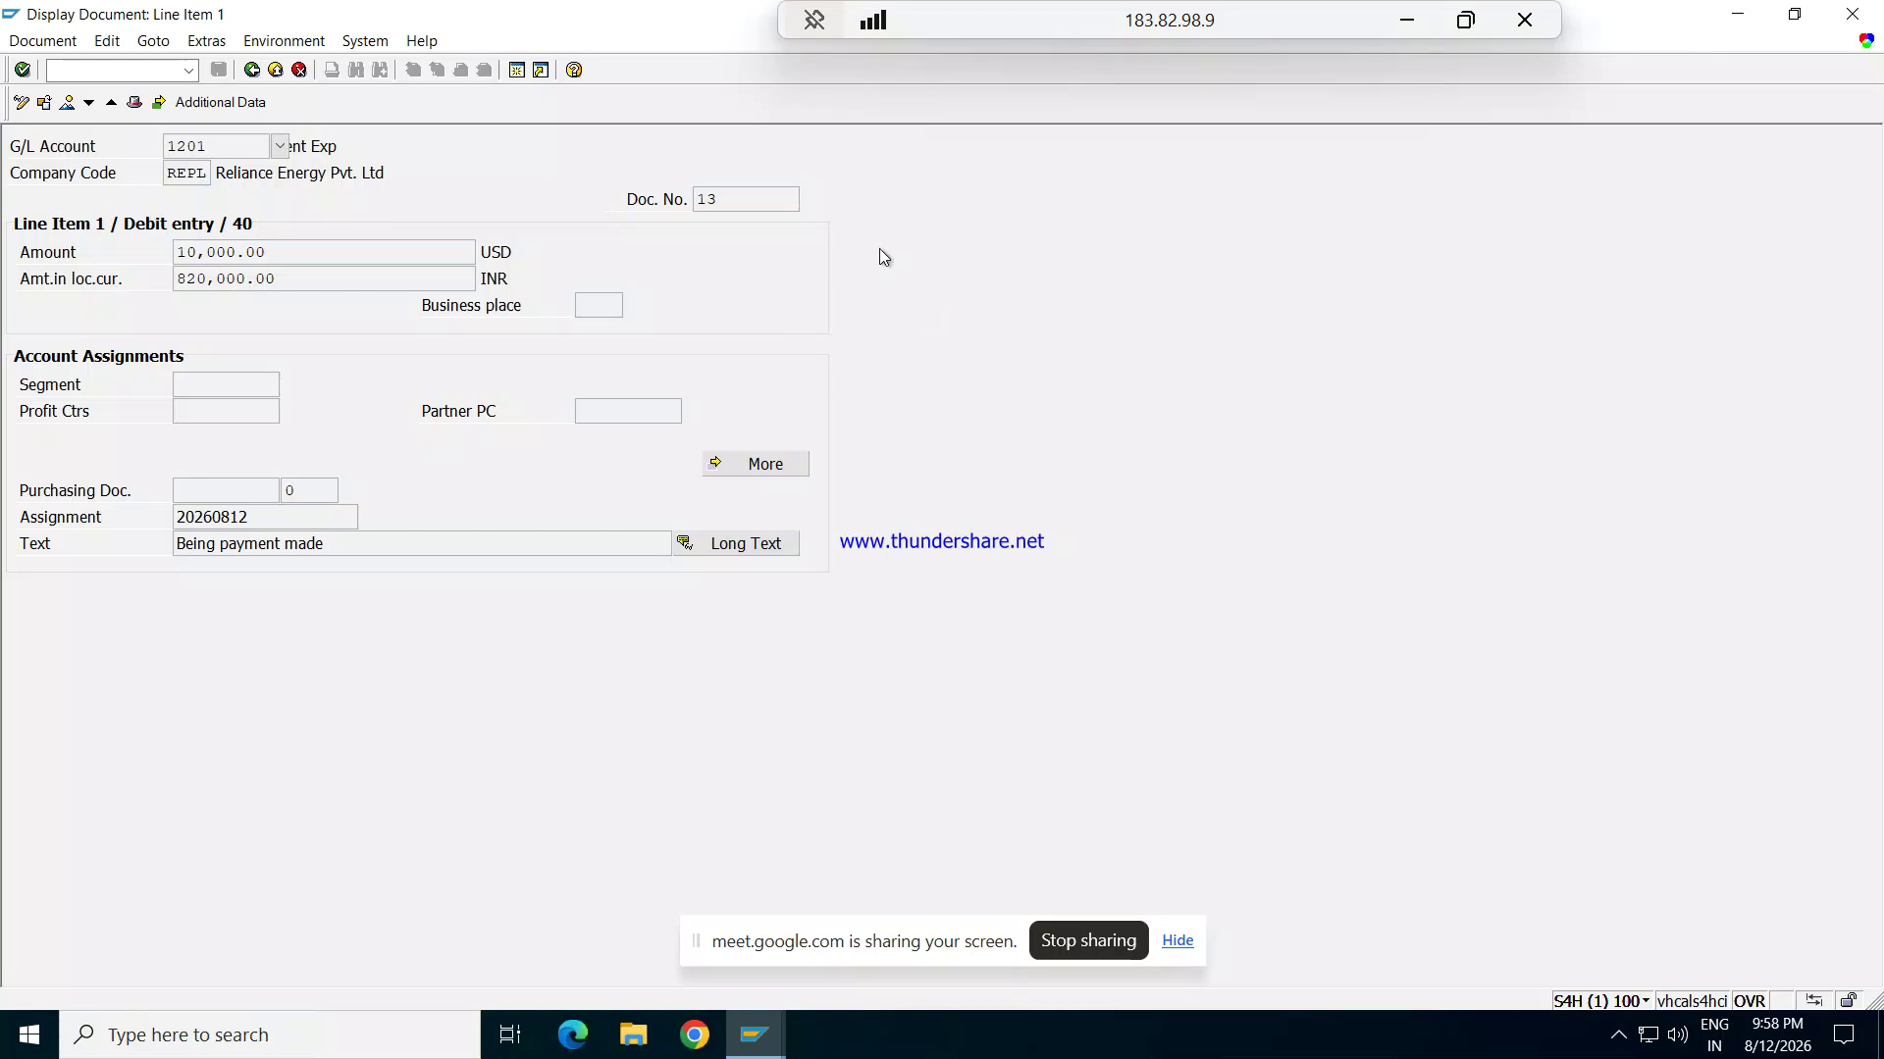
Step: Back out to the main menu and start transaction F-02 with /nF-02
{"action": "left_click", "coordinate": [254, 72]}
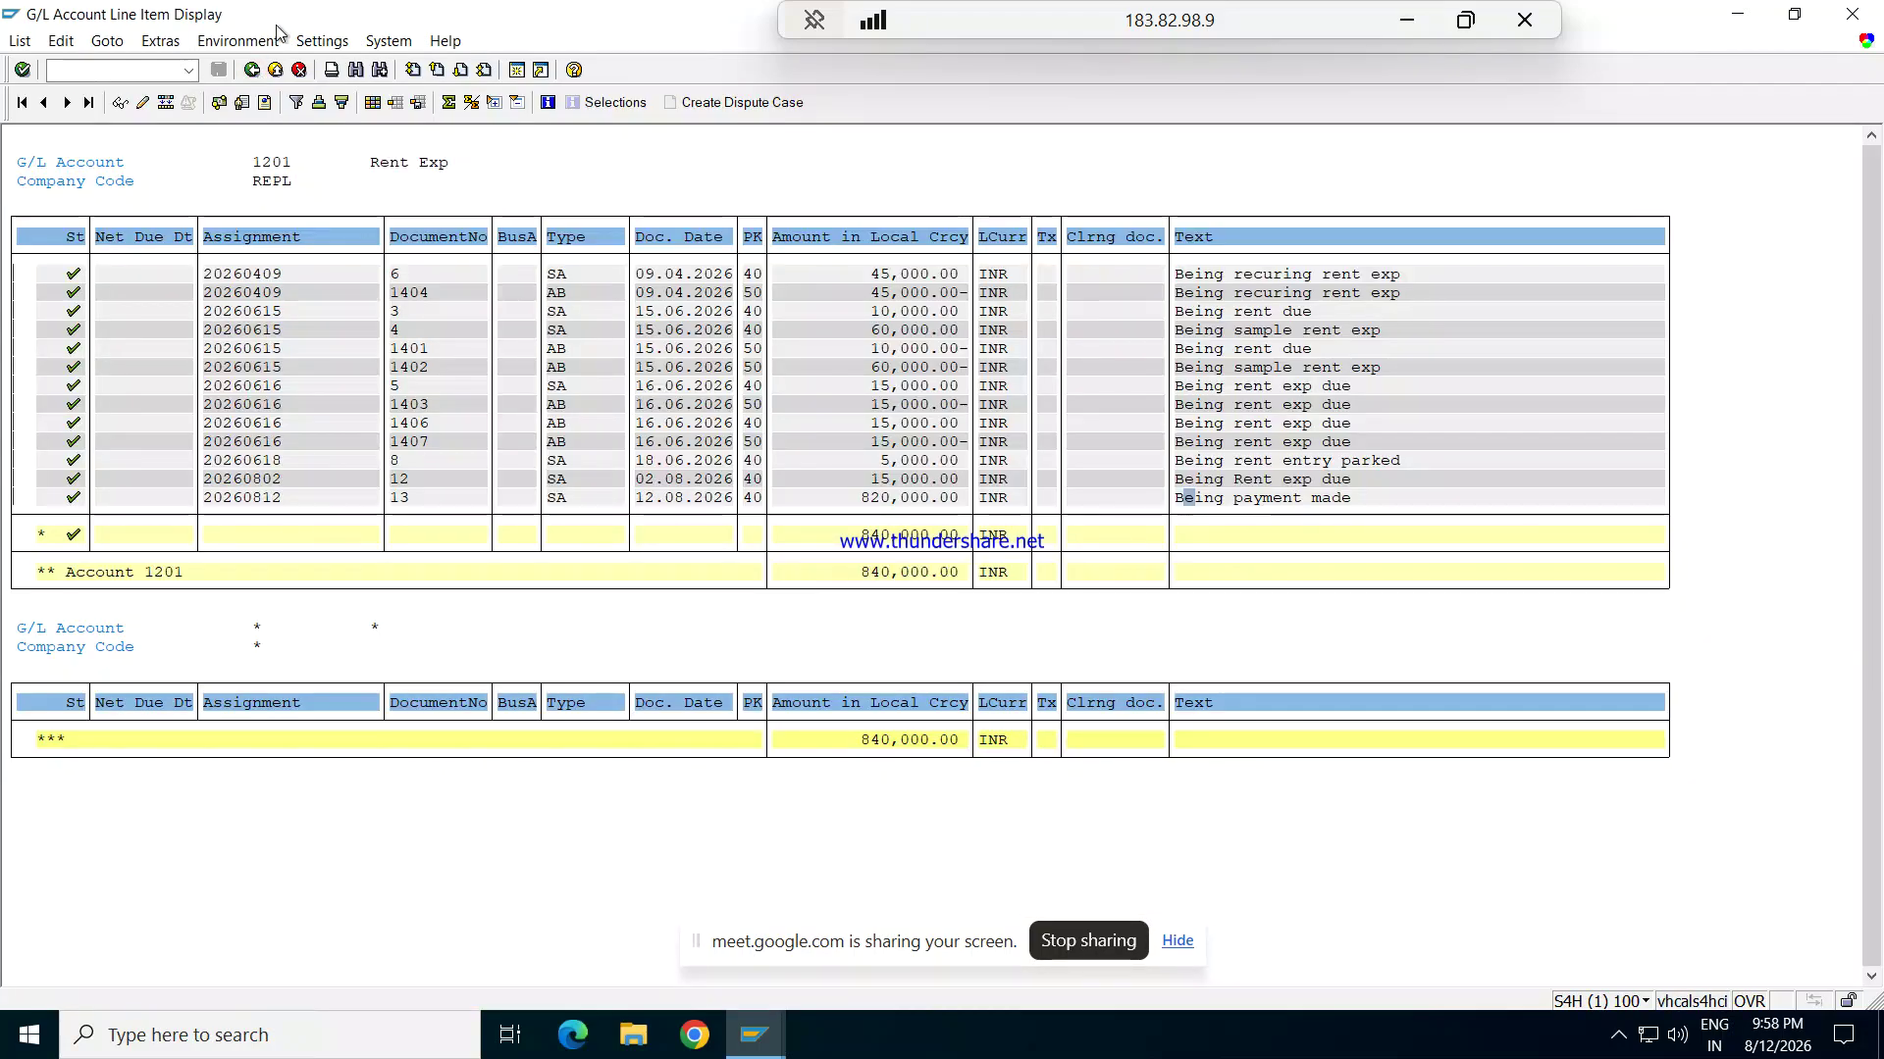
{"action": "left_click", "coordinate": [257, 70]}
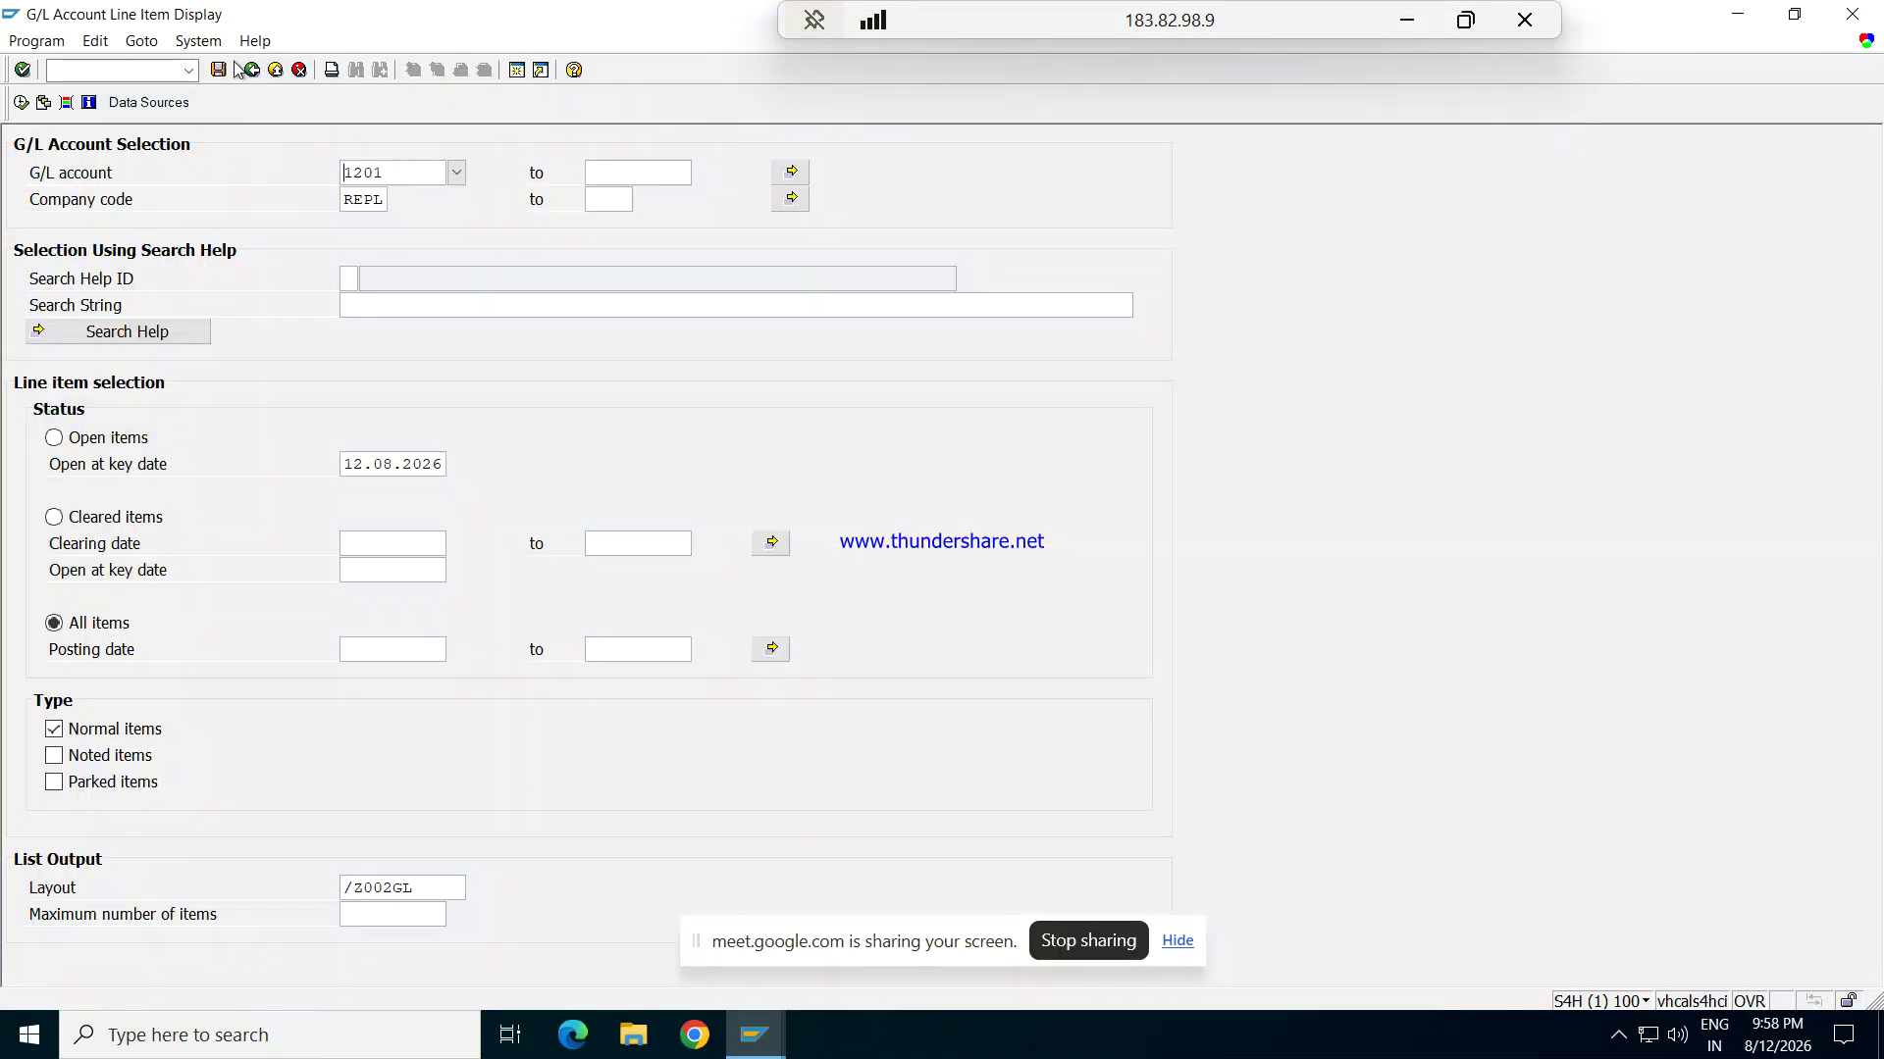
{"action": "left_click", "coordinate": [251, 70]}
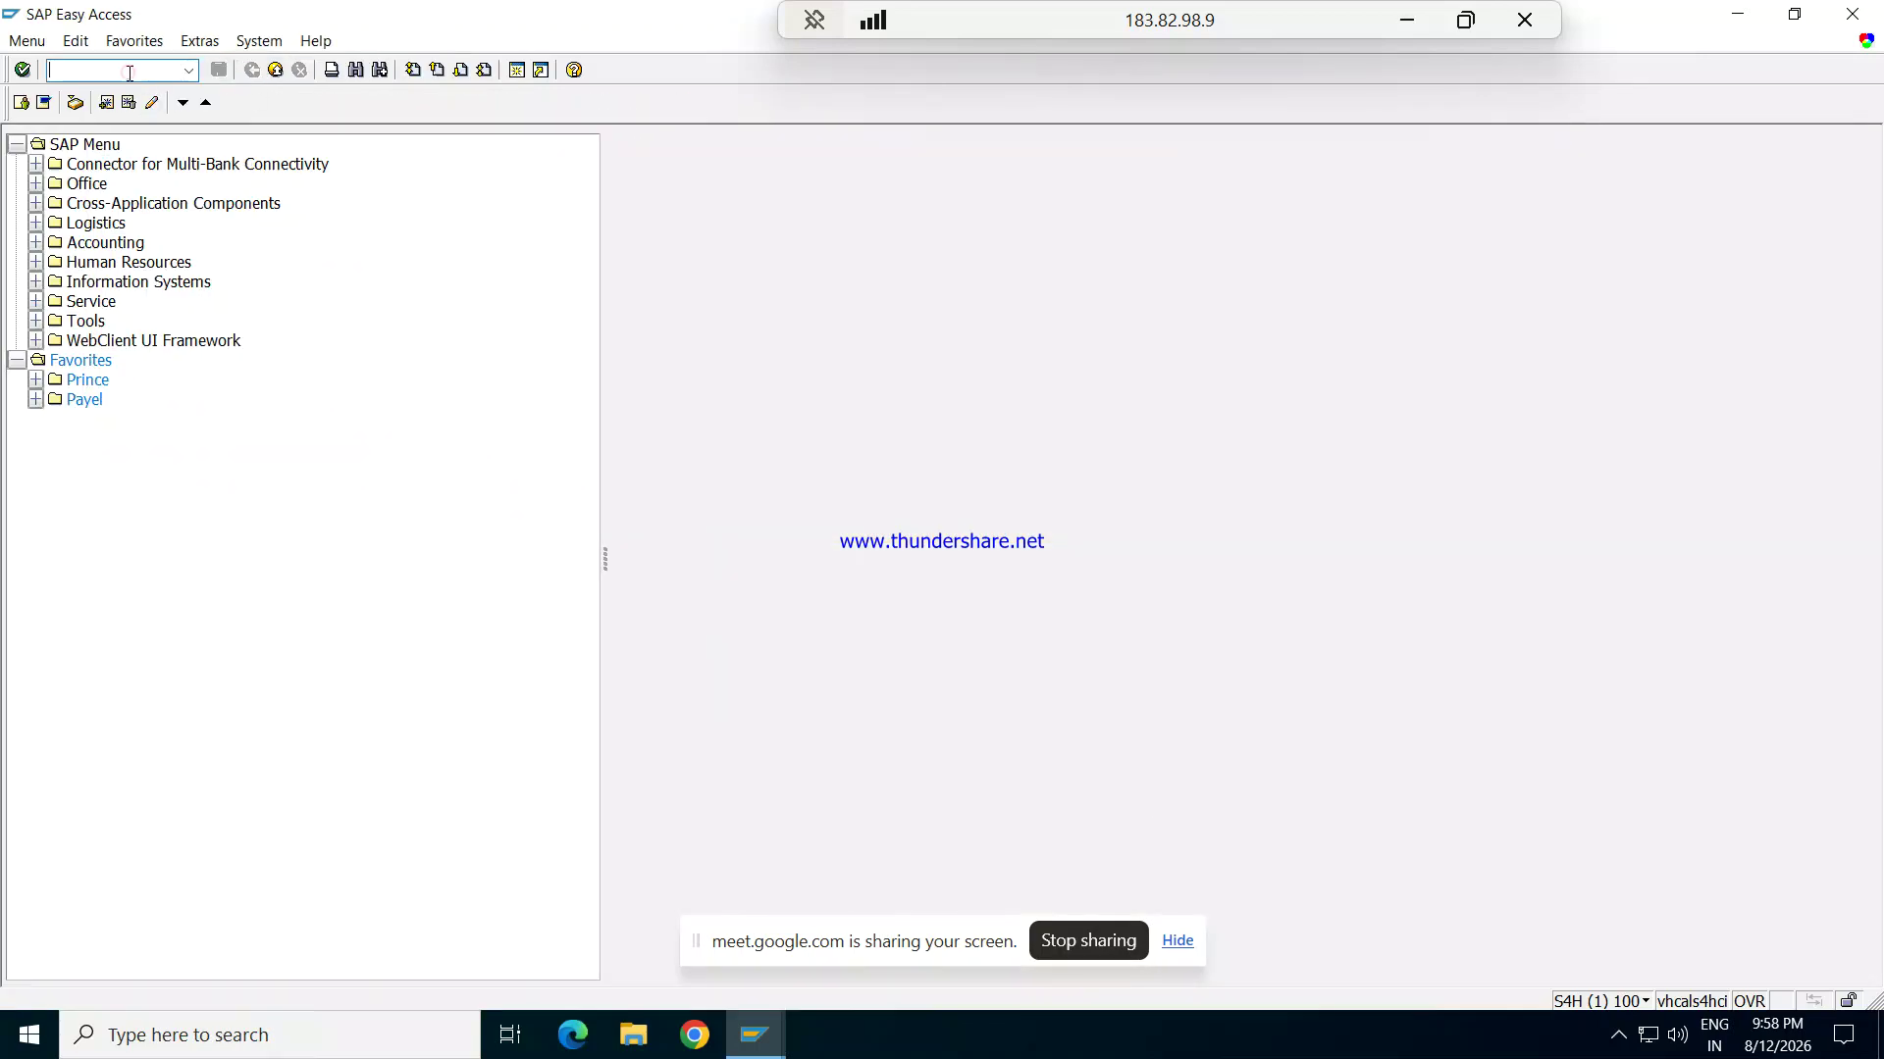
{"action": "type", "text": "/NF-02"}
{"action": "key", "text": "Return"}
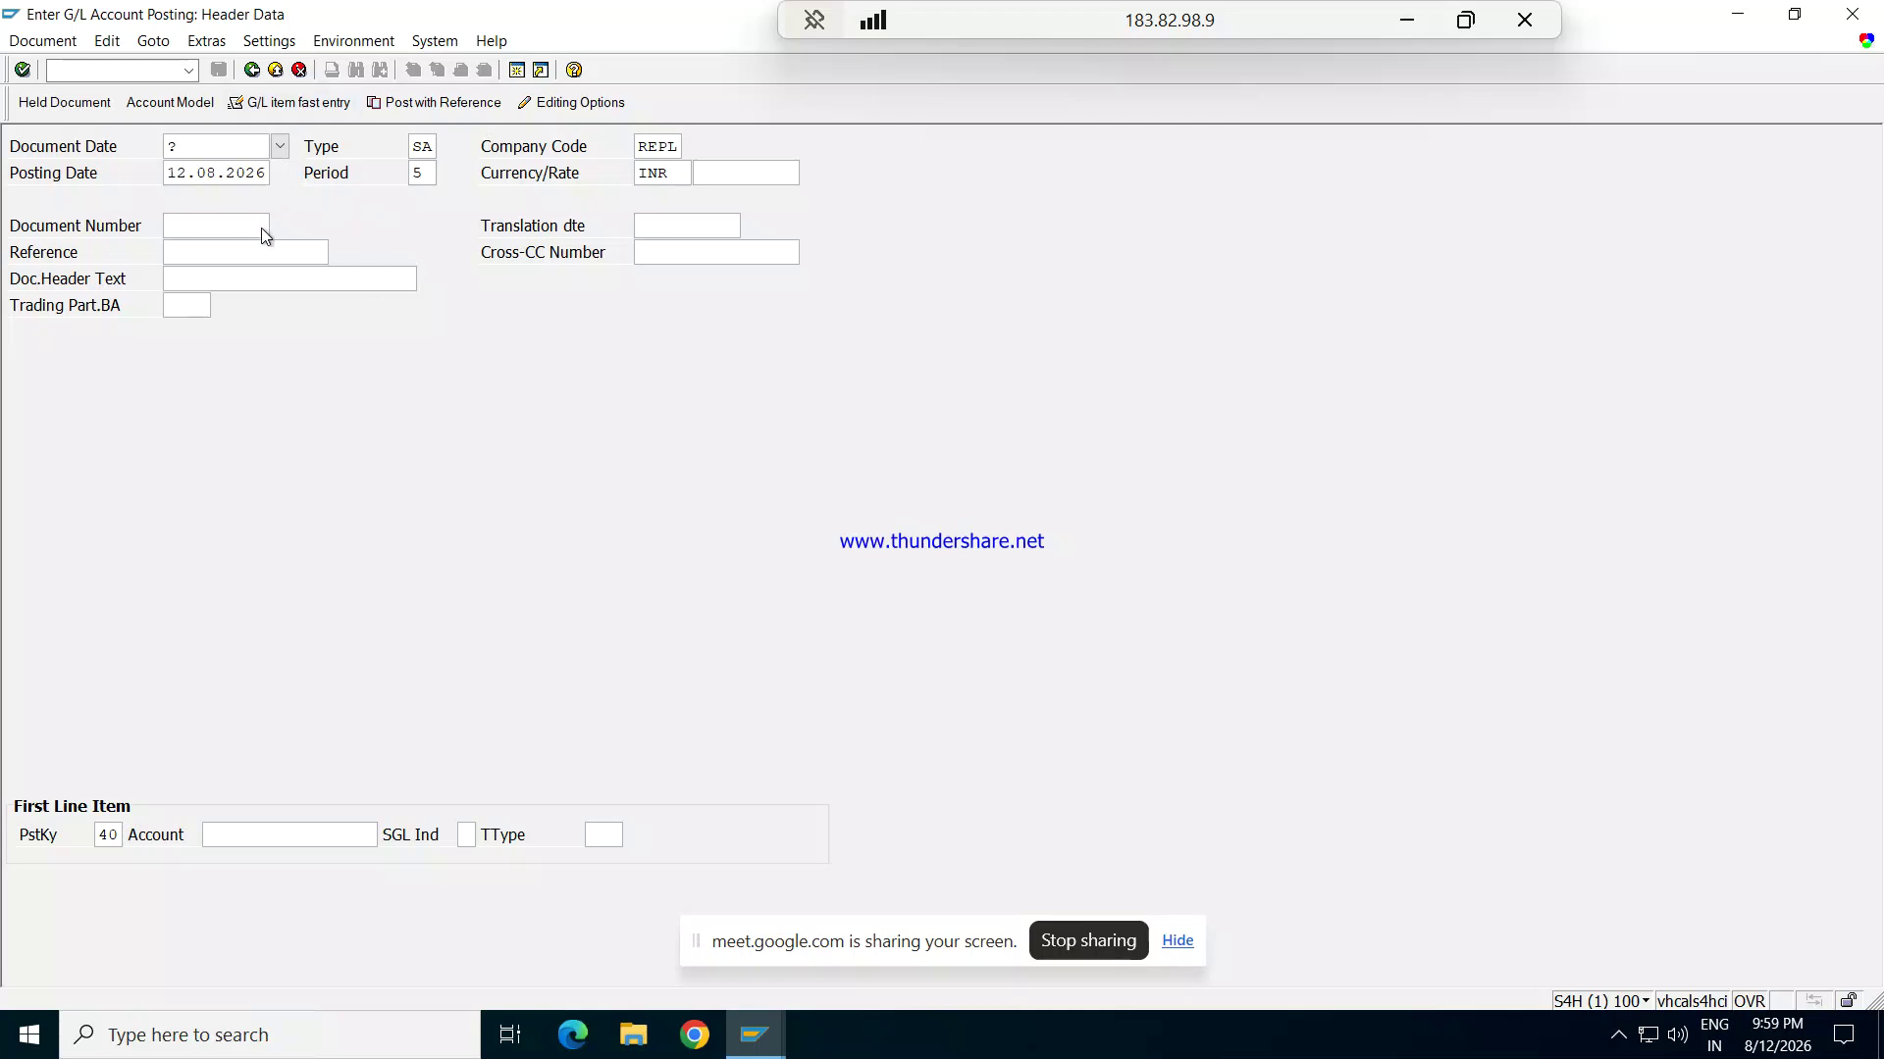
Step: Pick 12 August 2026 as the document date from the calendar and move to the Reference field
{"action": "left_click", "coordinate": [279, 145]}
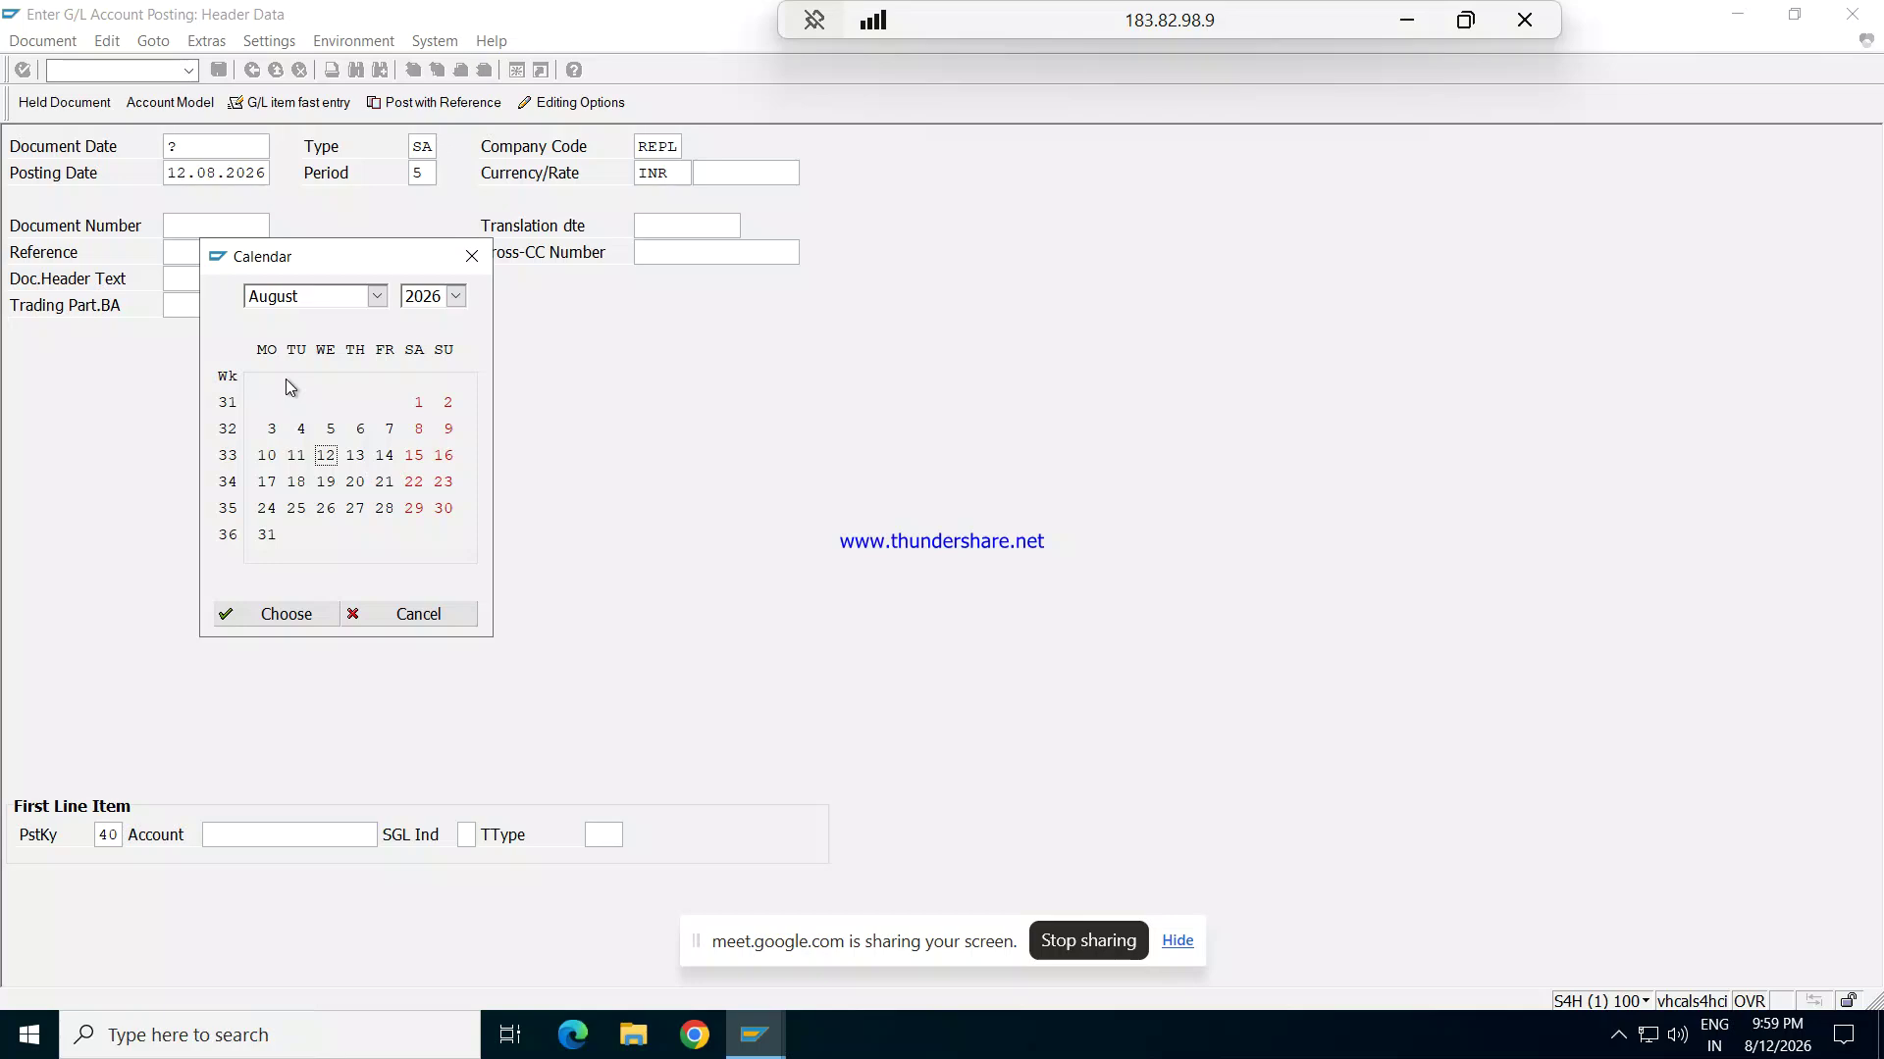
{"action": "double_click", "coordinate": [325, 455]}
{"action": "key", "text": "Tab"}
{"action": "key", "text": "Tab"}
{"action": "key", "text": "Tab"}
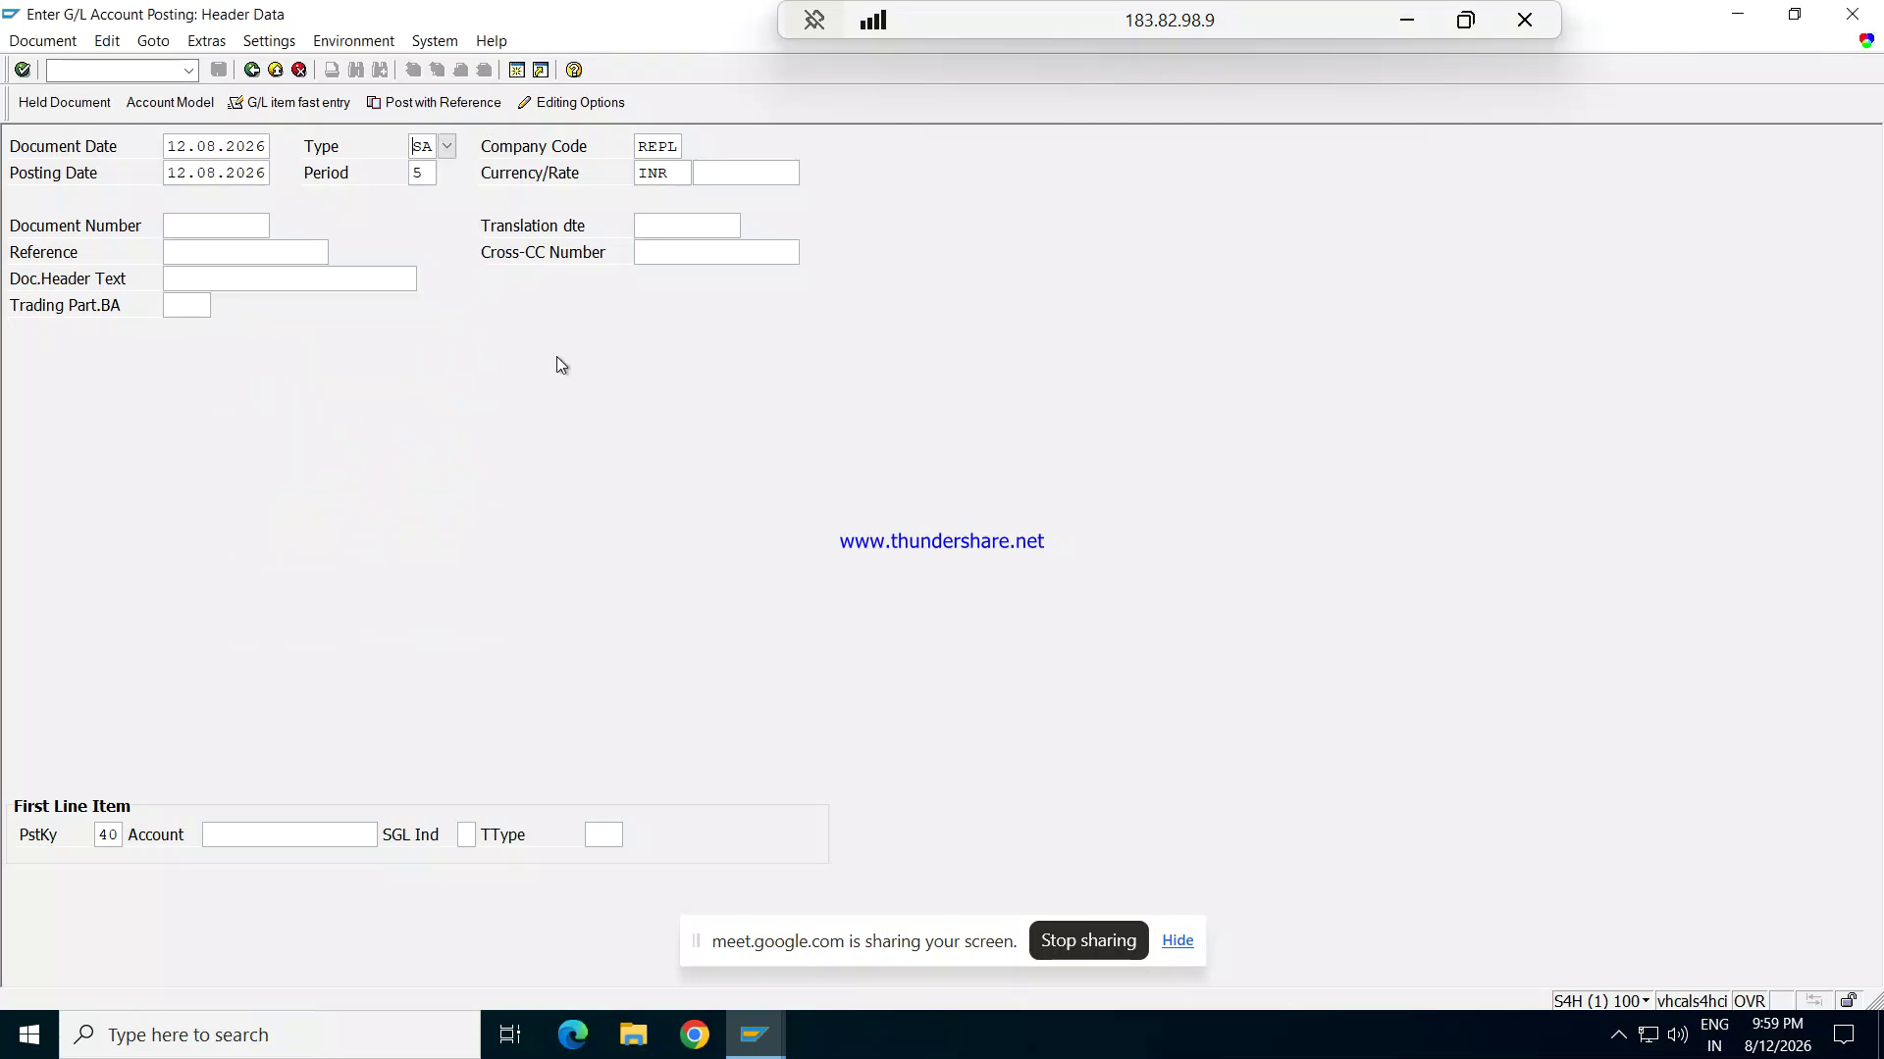
{"action": "key", "text": "Tab"}
{"action": "key", "text": "Tab"}
{"action": "key", "text": "Tab"}
{"action": "key", "text": "Tab"}
Step: Enter reference 002, then browse the G/L account list and close it
{"action": "type", "text": "002"}
{"action": "key", "text": "Tab"}
{"action": "key", "text": "Tab"}
{"action": "key", "text": "Tab"}
{"action": "key", "text": "Tab"}
{"action": "left_click", "coordinate": [388, 836]}
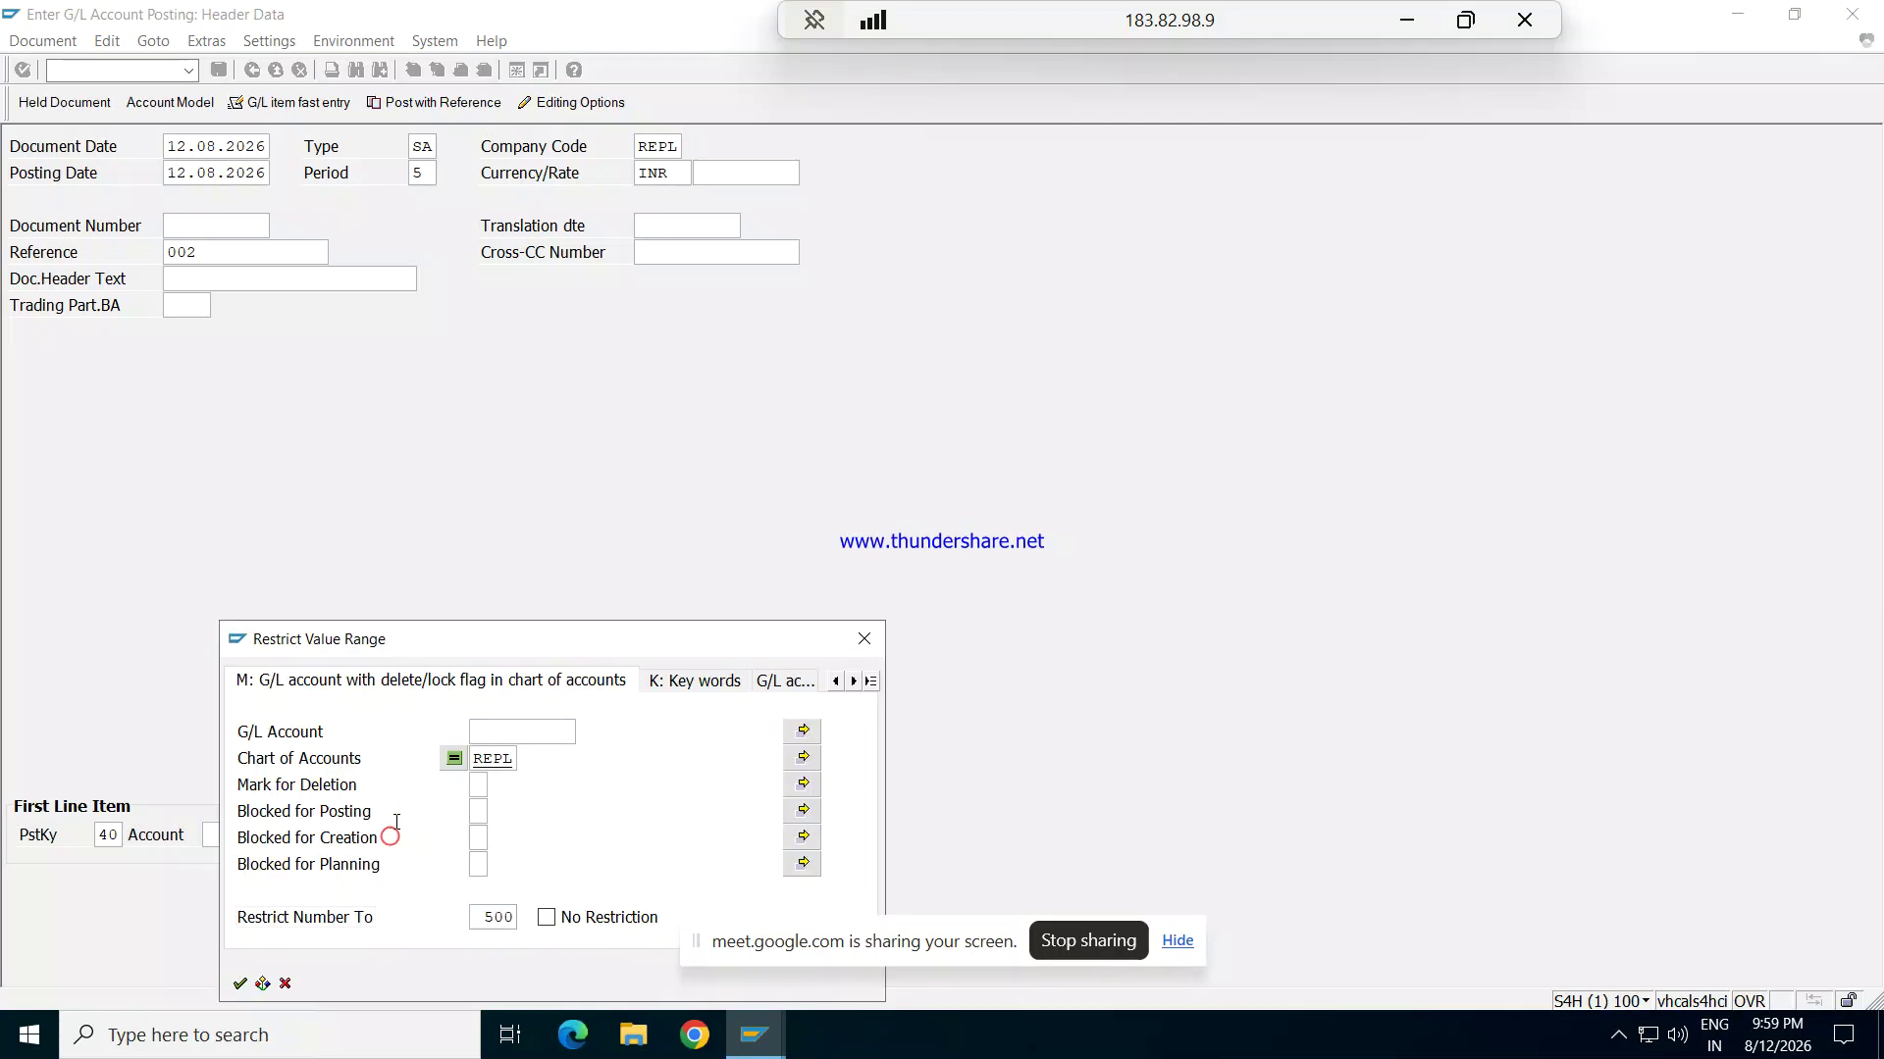
{"action": "key", "text": "Return"}
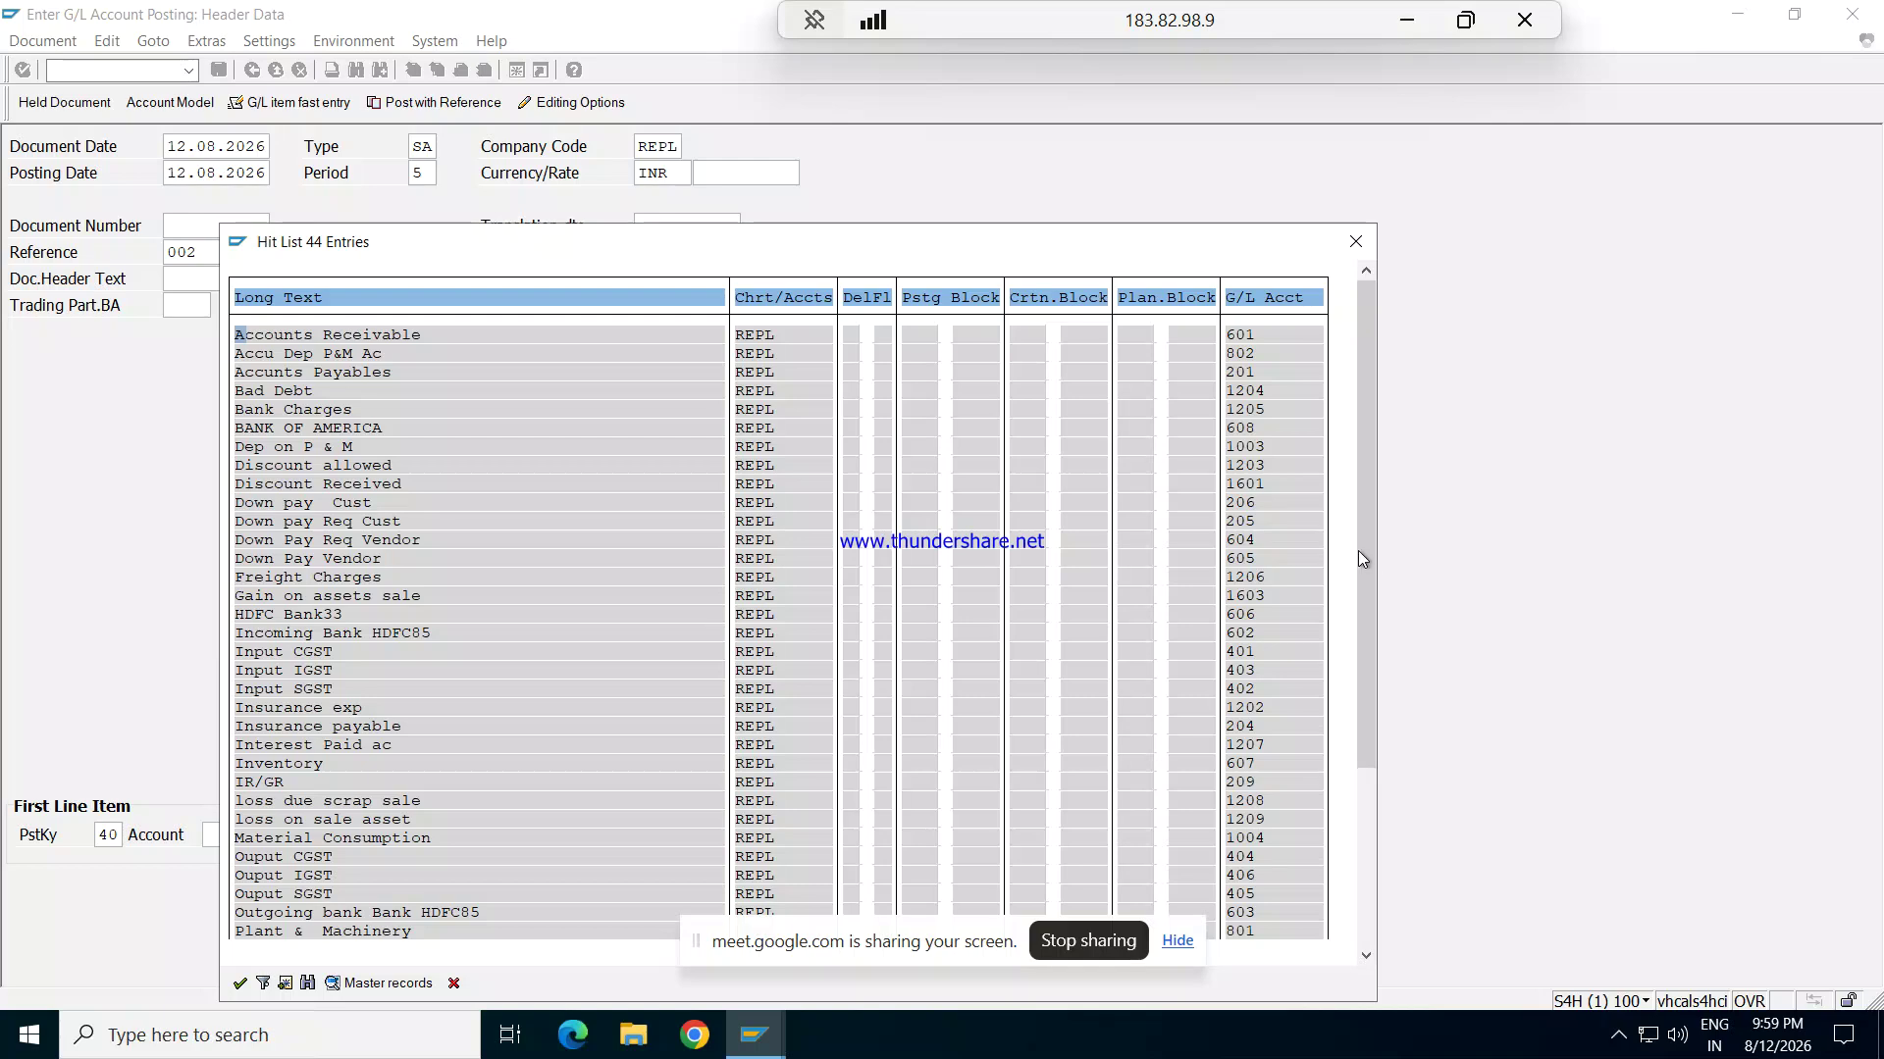
{"action": "mouse_move", "coordinate": [1367, 566]}
{"action": "left_mouse_down"}
{"action": "mouse_move", "coordinate": [1367, 772]}
{"action": "mouse_move", "coordinate": [1358, 540]}
{"action": "left_mouse_up"}
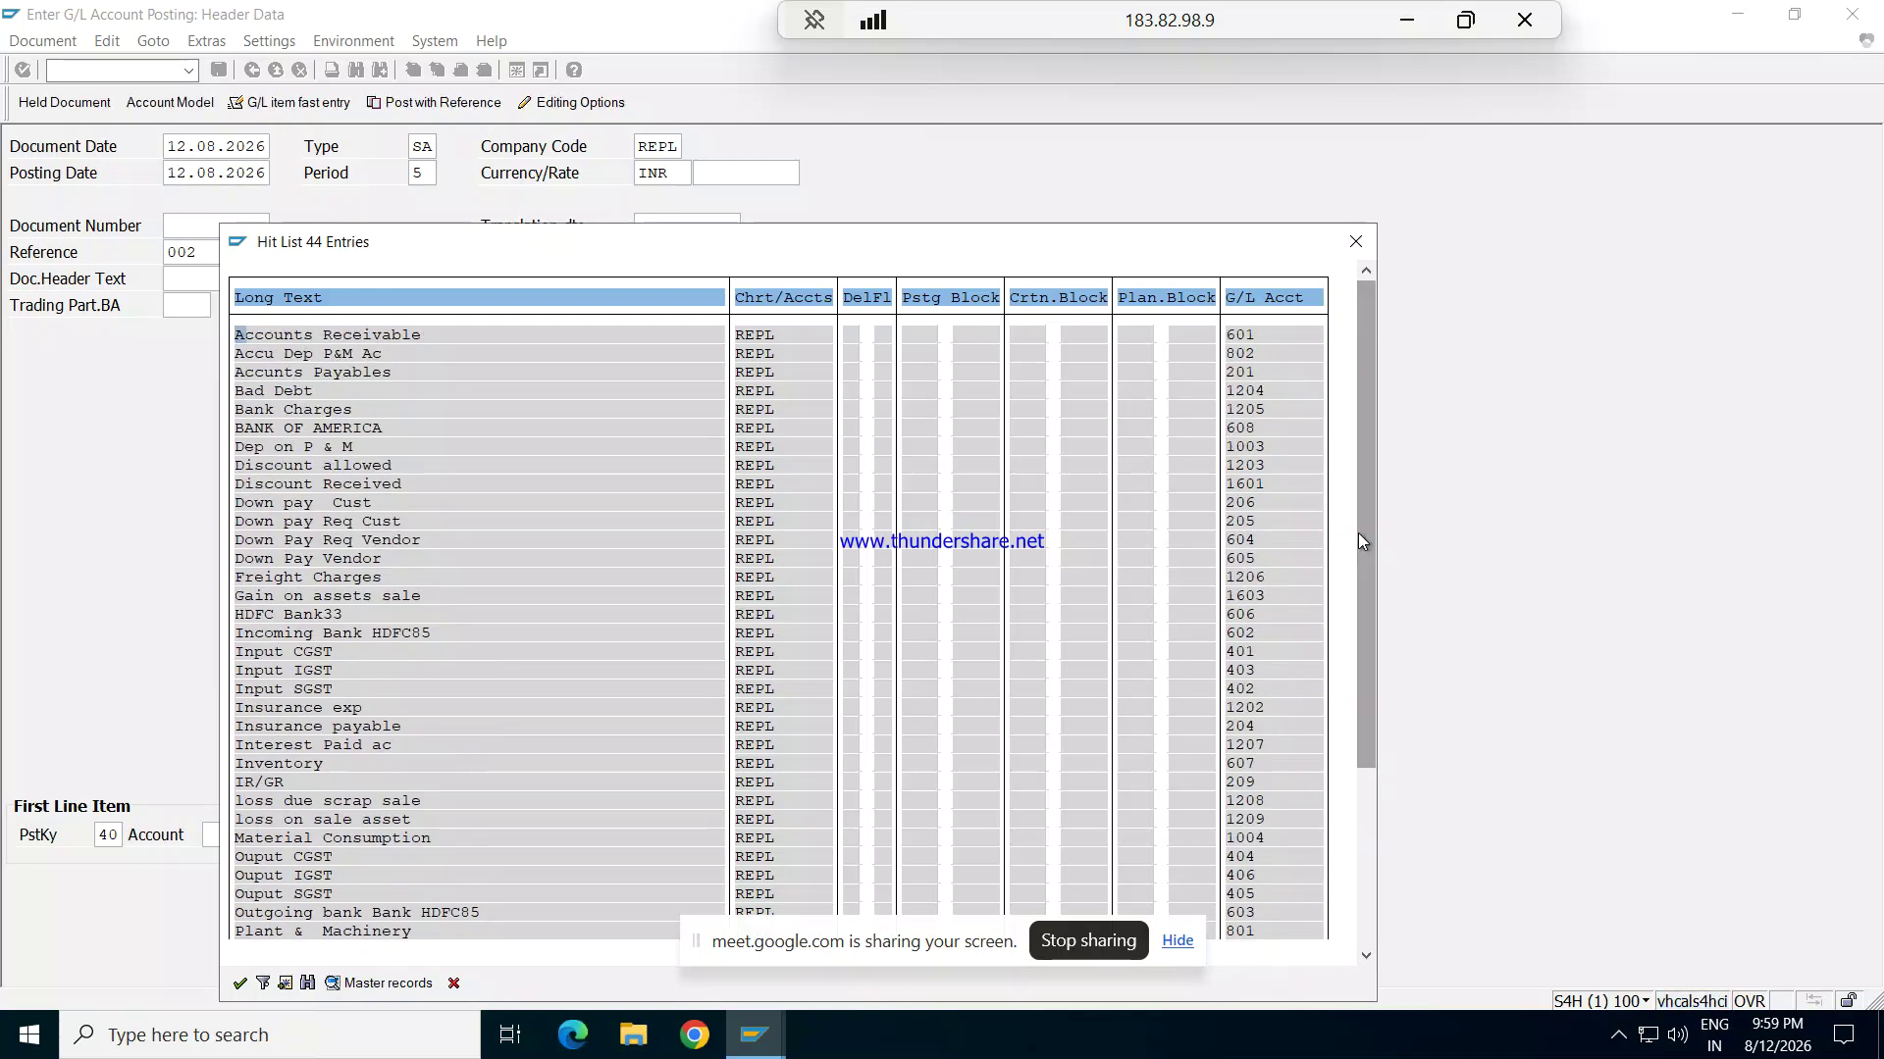
{"action": "left_click", "coordinate": [1356, 253]}
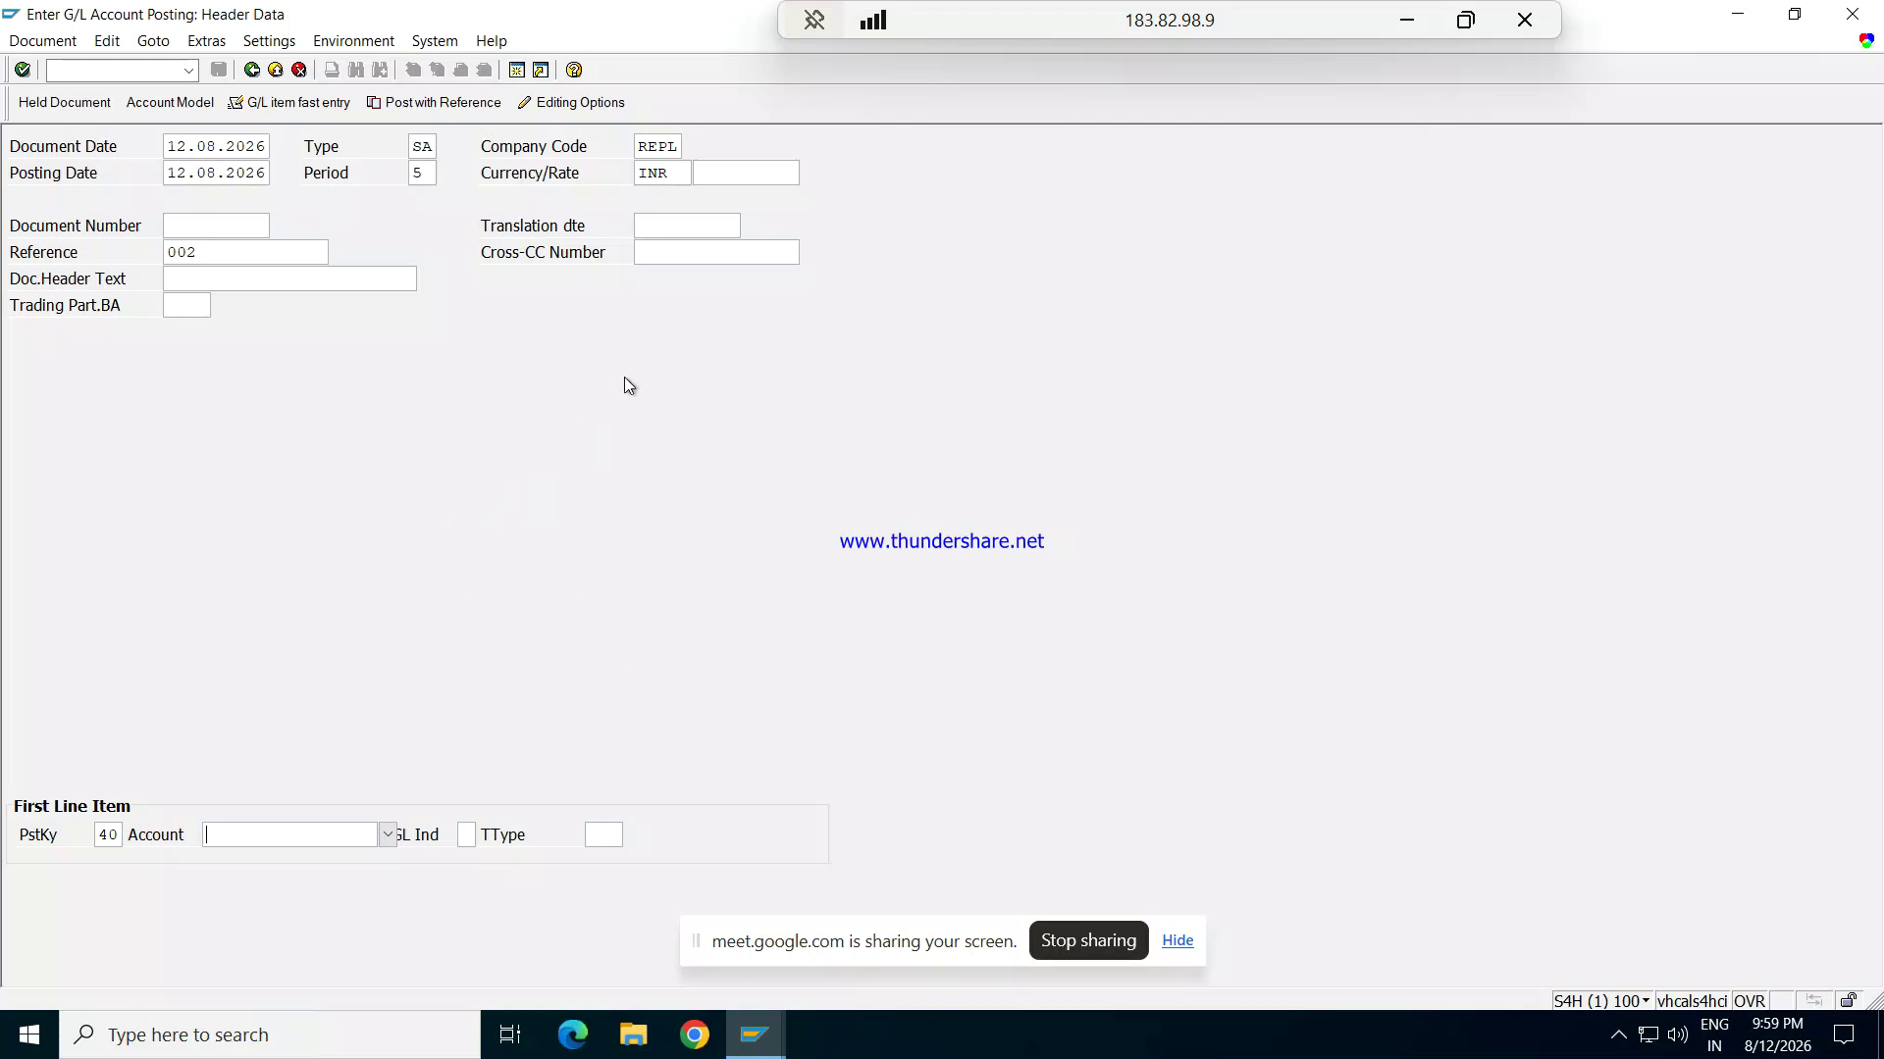
Step: Choose account 1201 Rent Exp from chart REPL for the debit line and open its details
{"action": "left_click", "coordinate": [118, 834]}
{"action": "left_click", "coordinate": [360, 843]}
{"action": "left_click", "coordinate": [391, 833]}
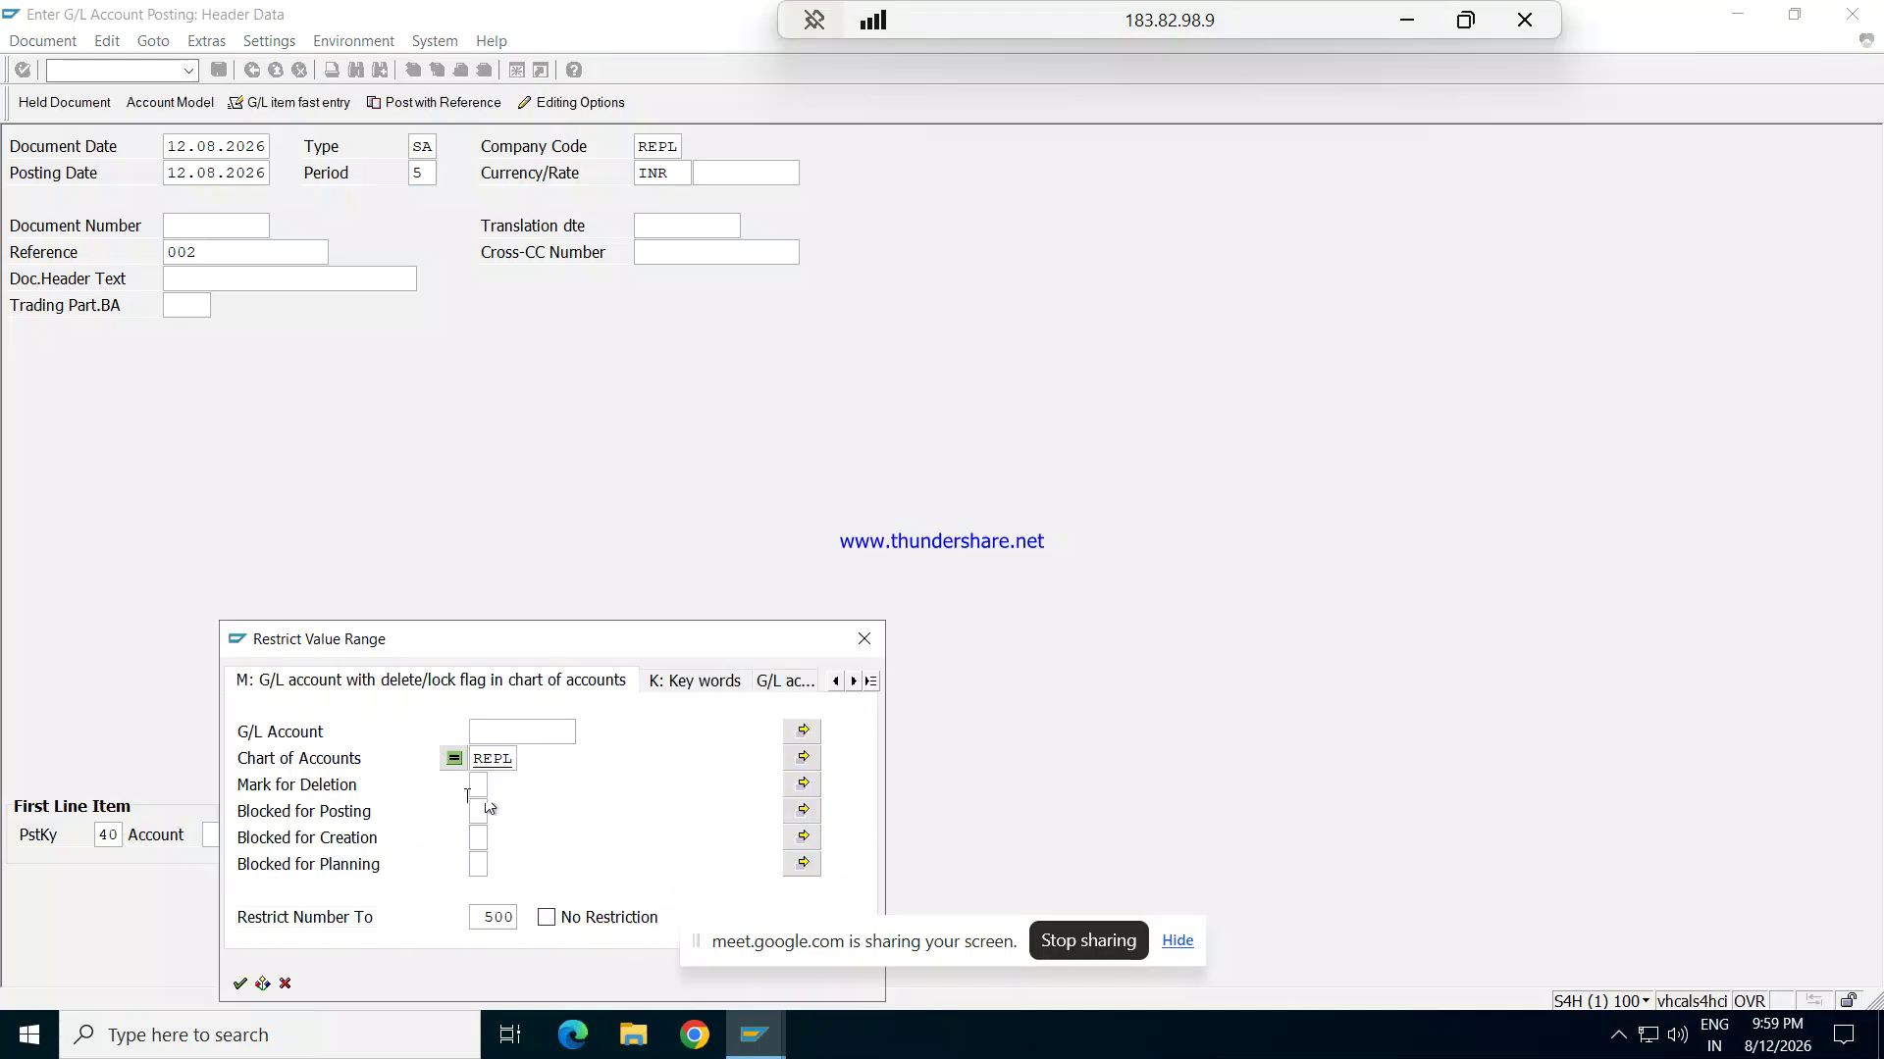
{"action": "key", "text": "Return"}
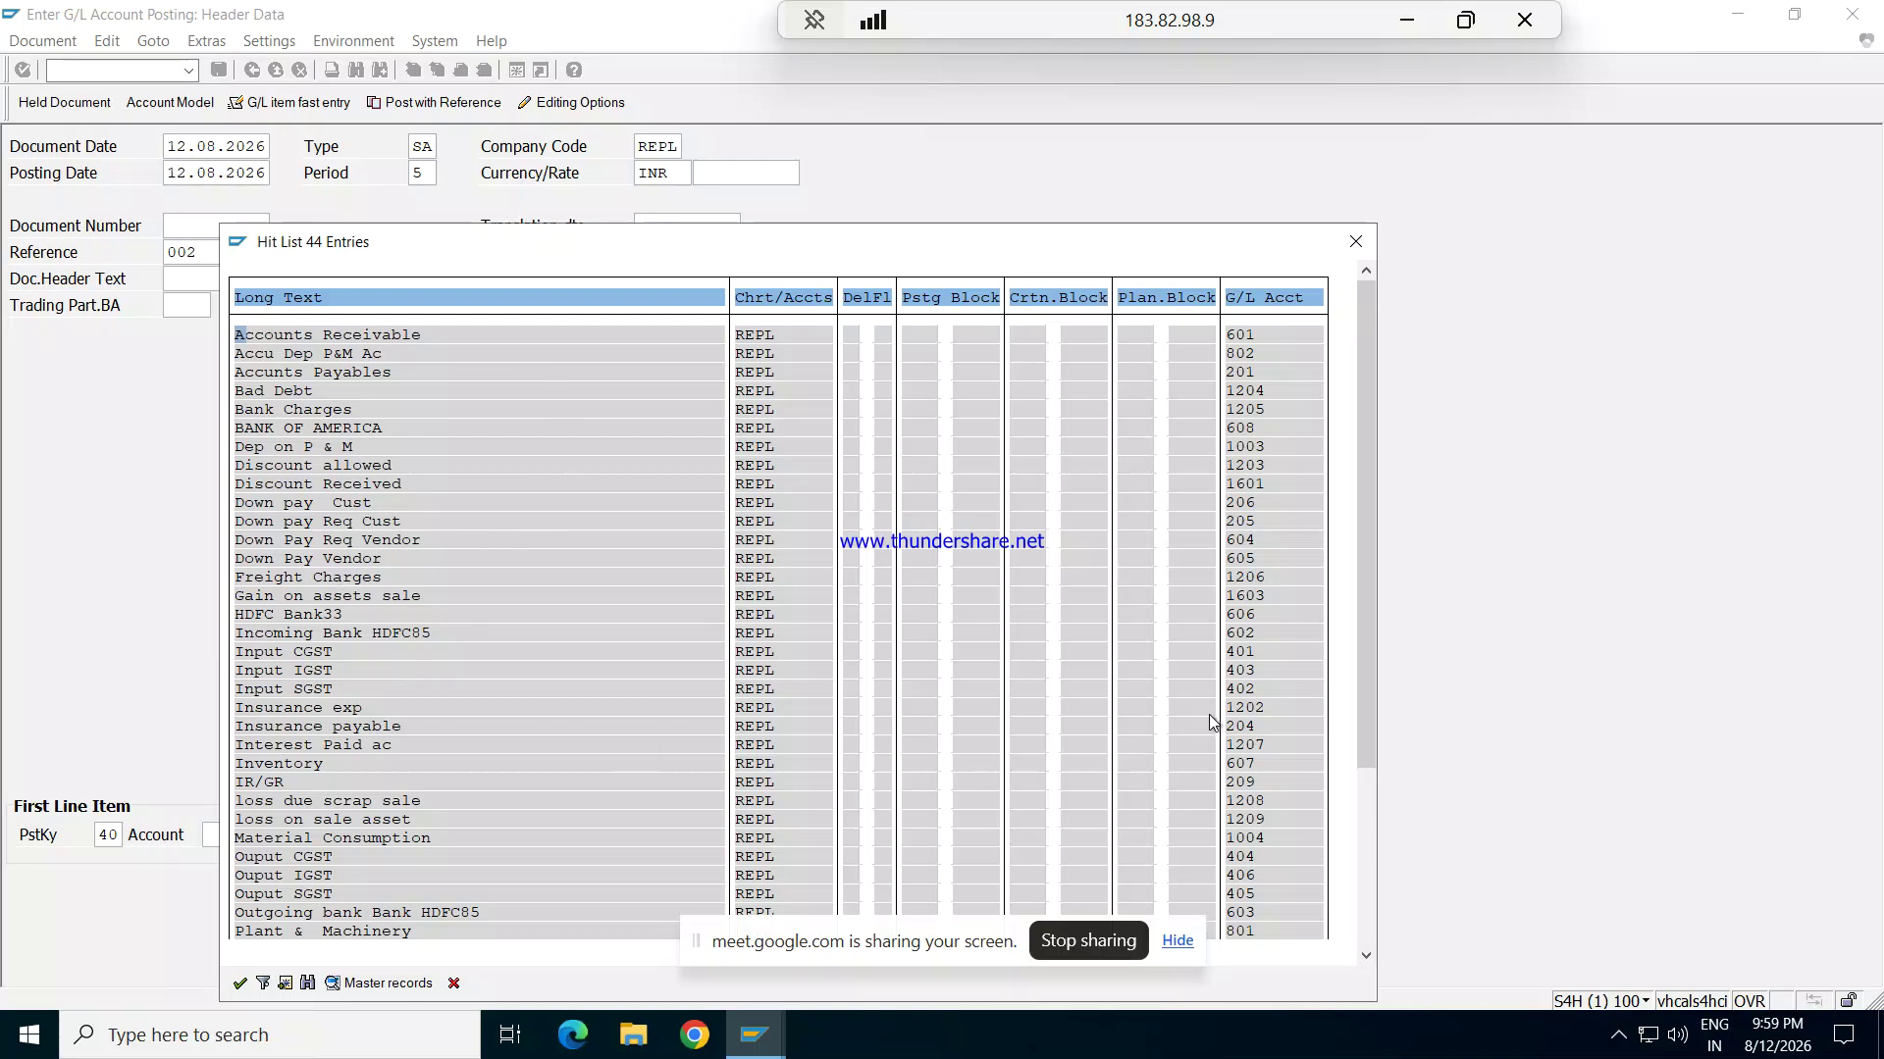
{"action": "left_click_drag", "start_coordinate": [1367, 710], "coordinate": [1352, 864]}
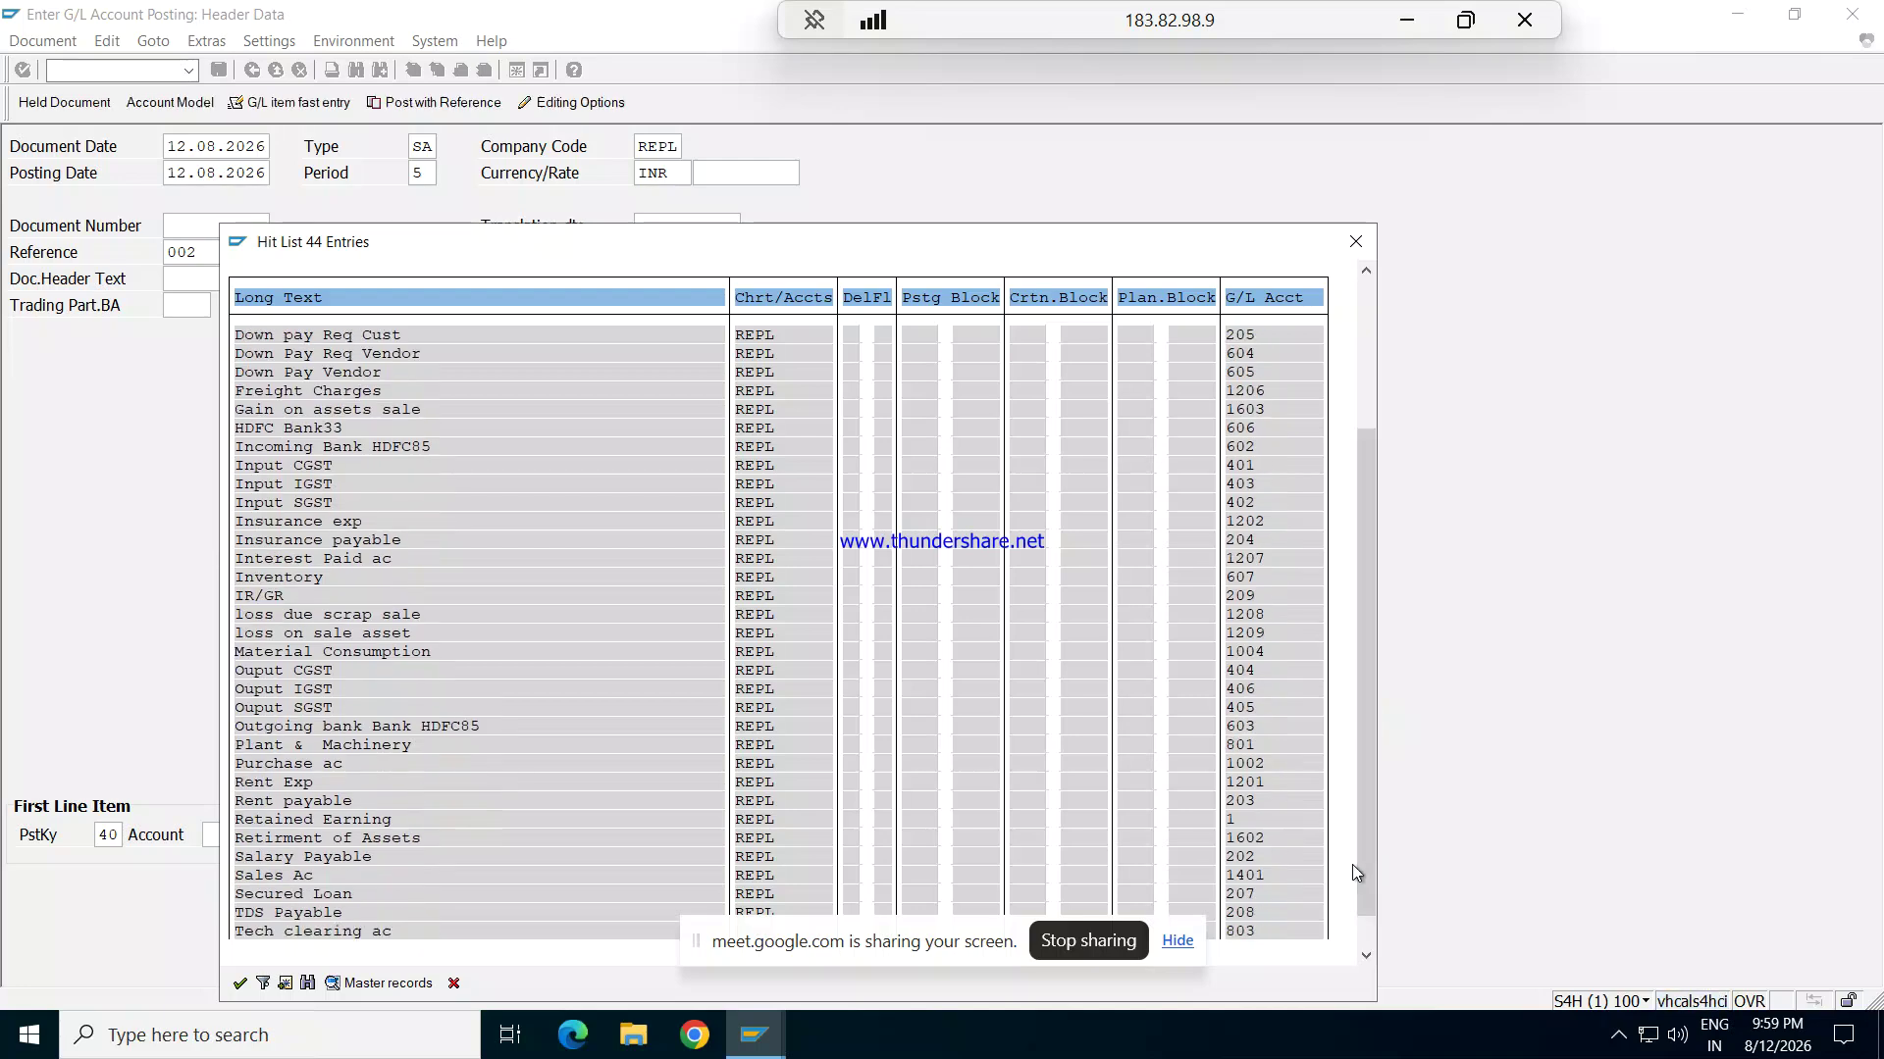
{"action": "double_click", "coordinate": [290, 782]}
{"action": "key", "text": "Return"}
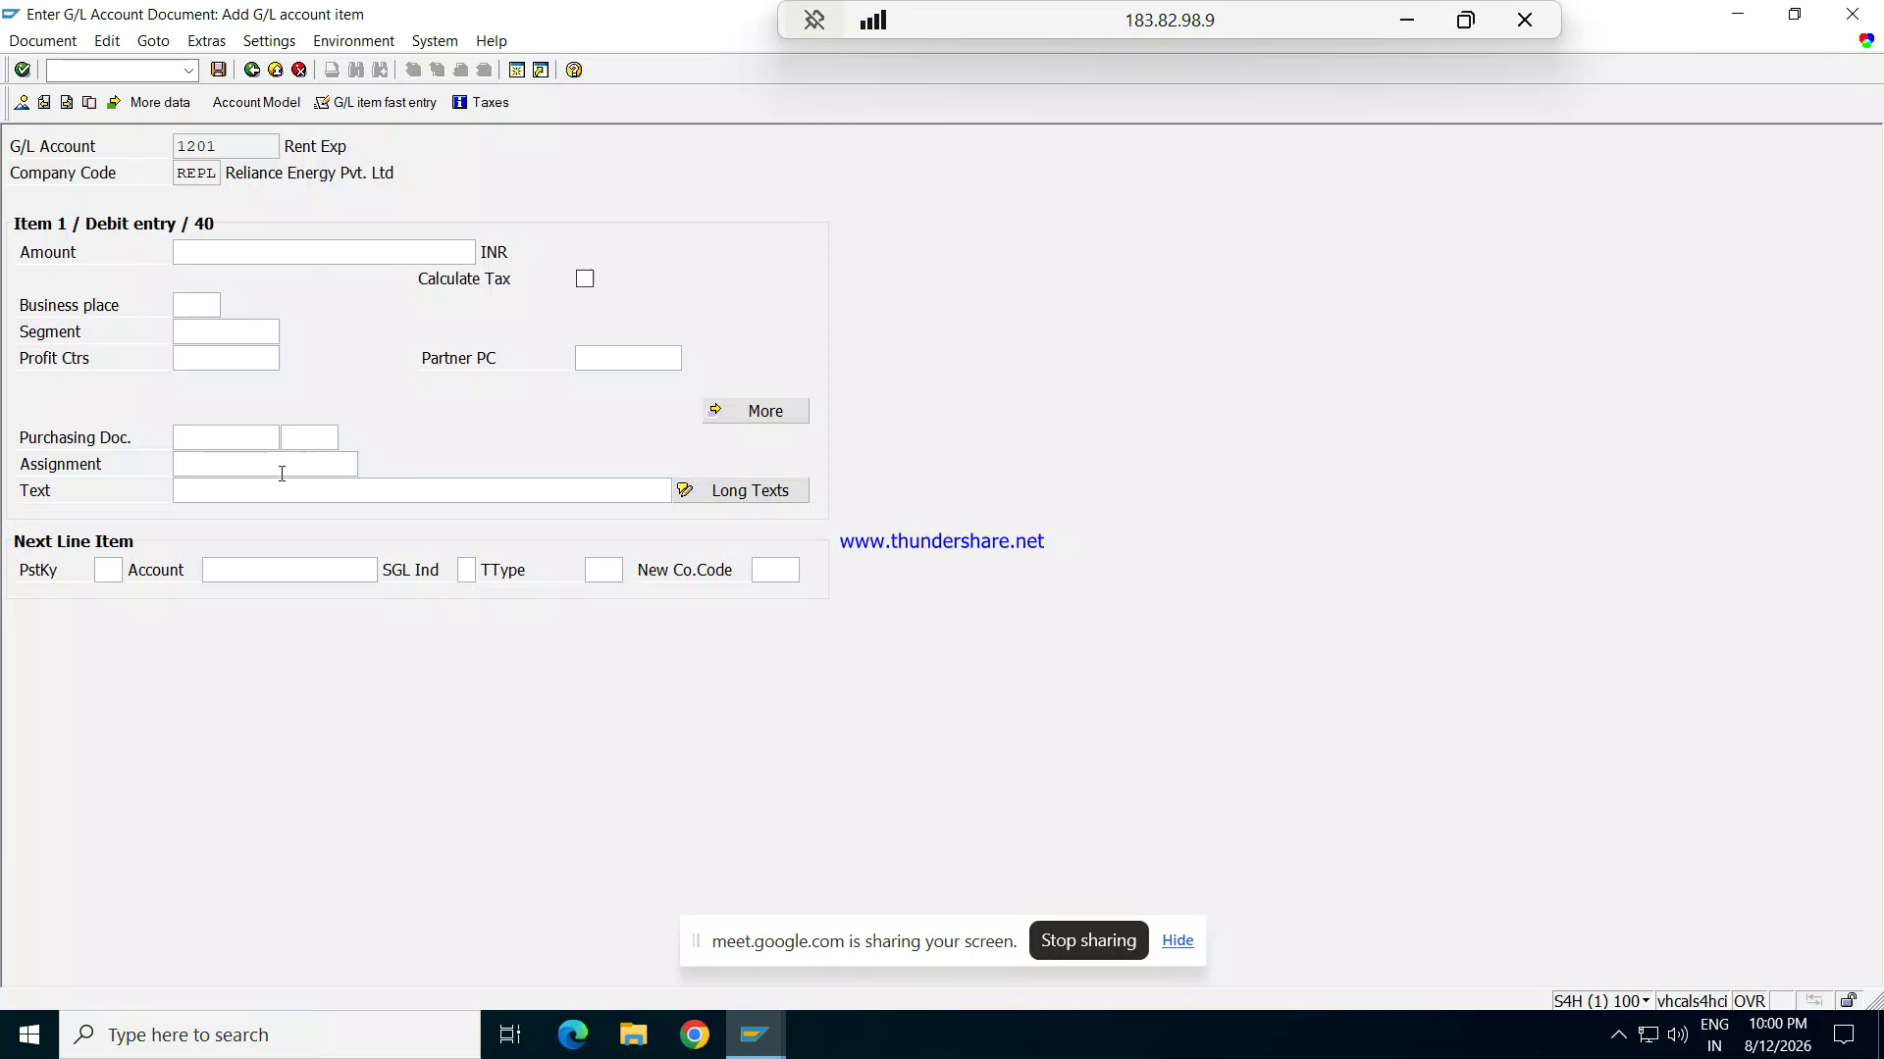
Step: Set posting key 50 on the next line item from the posting key list
{"action": "left_click", "coordinate": [118, 570]}
{"action": "left_click", "coordinate": [134, 570]}
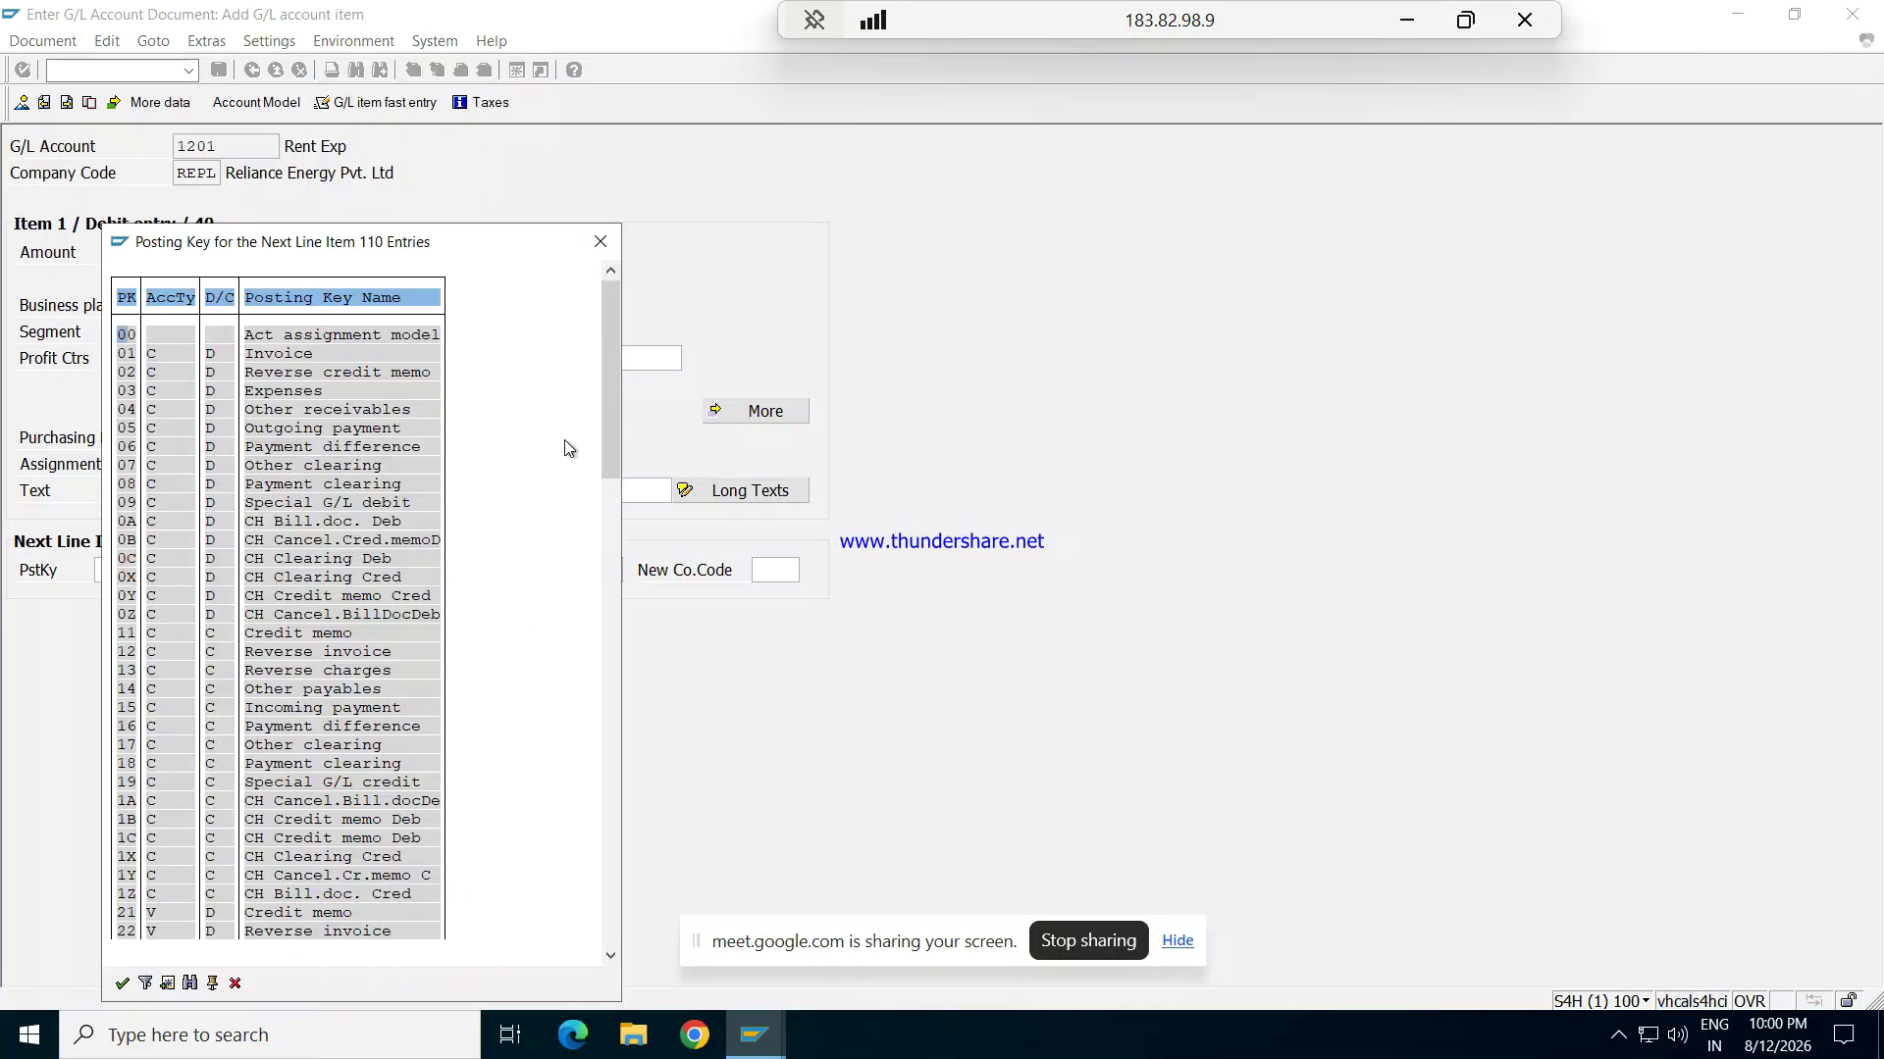
{"action": "left_click_drag", "start_coordinate": [614, 421], "coordinate": [614, 667]}
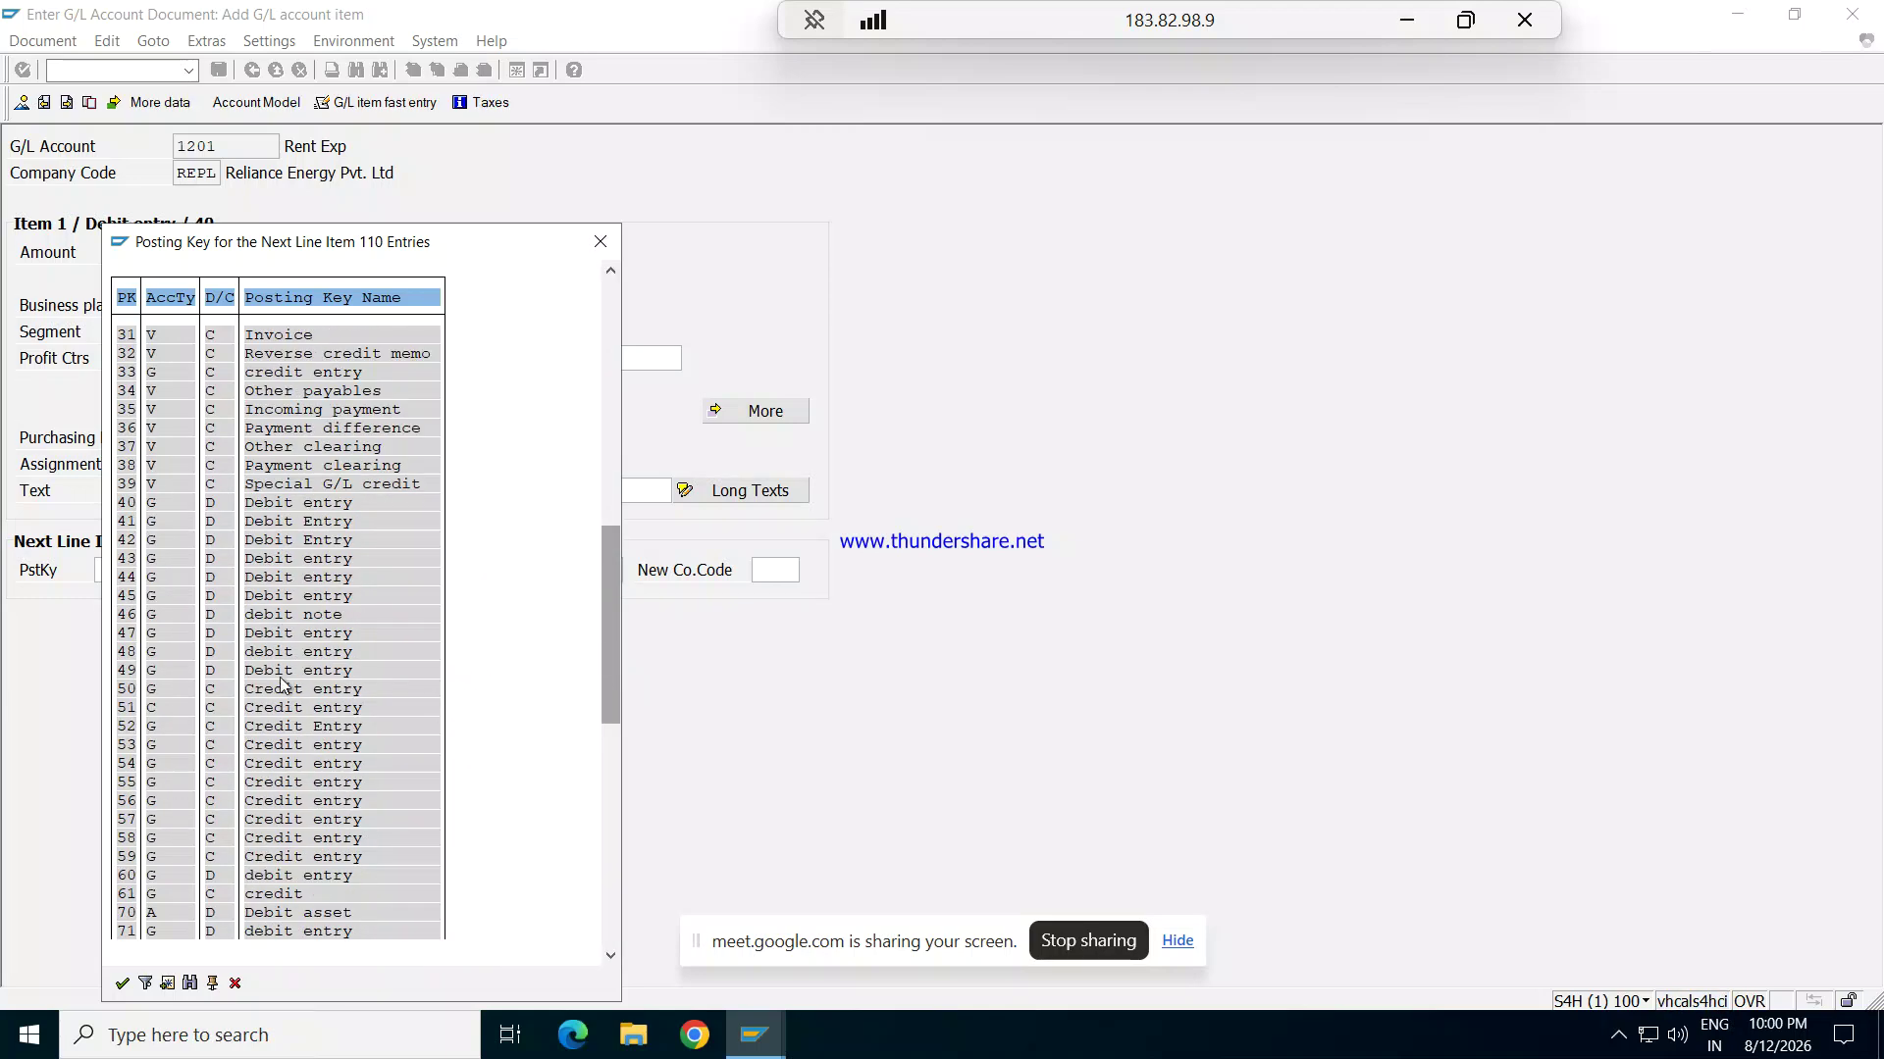
{"action": "left_click", "coordinate": [147, 693]}
{"action": "double_click", "coordinate": [319, 695]}
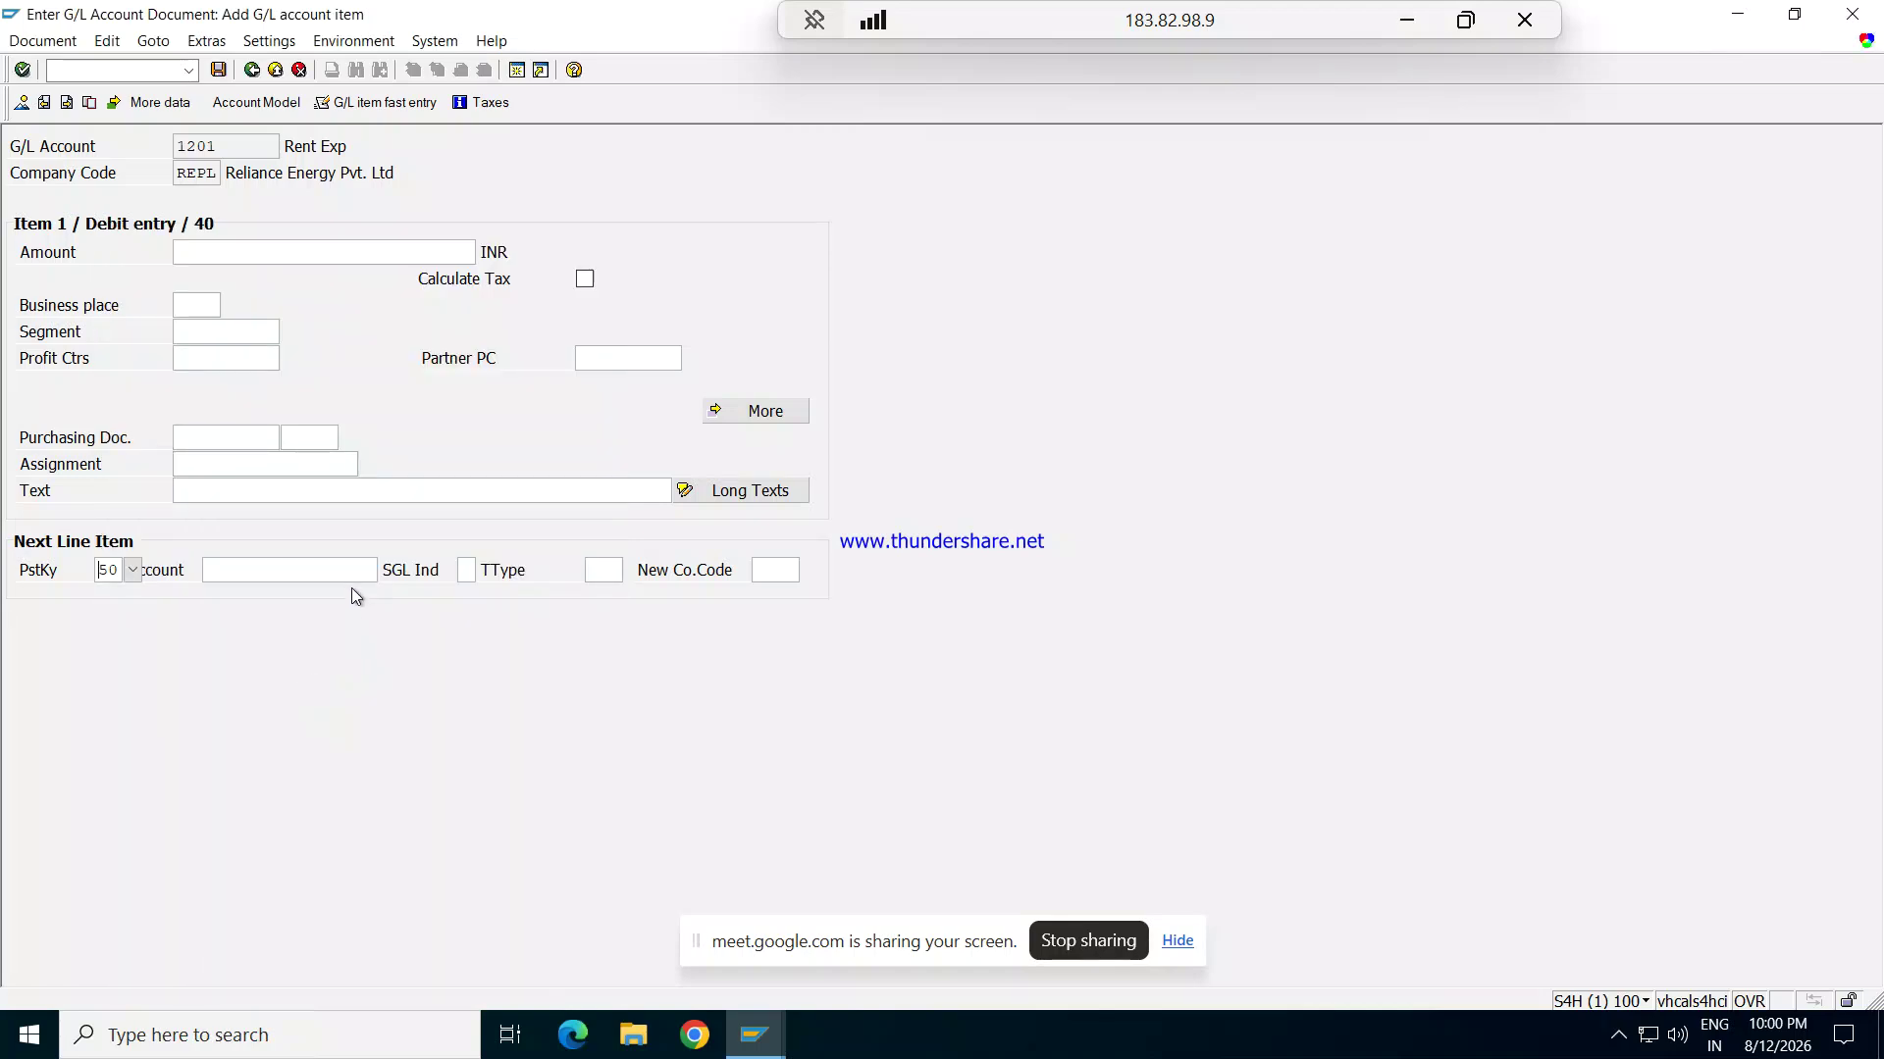
Step: Browse the full G/L account list for that line and close it without choosing an account
{"action": "left_click", "coordinate": [349, 571]}
{"action": "left_click", "coordinate": [388, 571]}
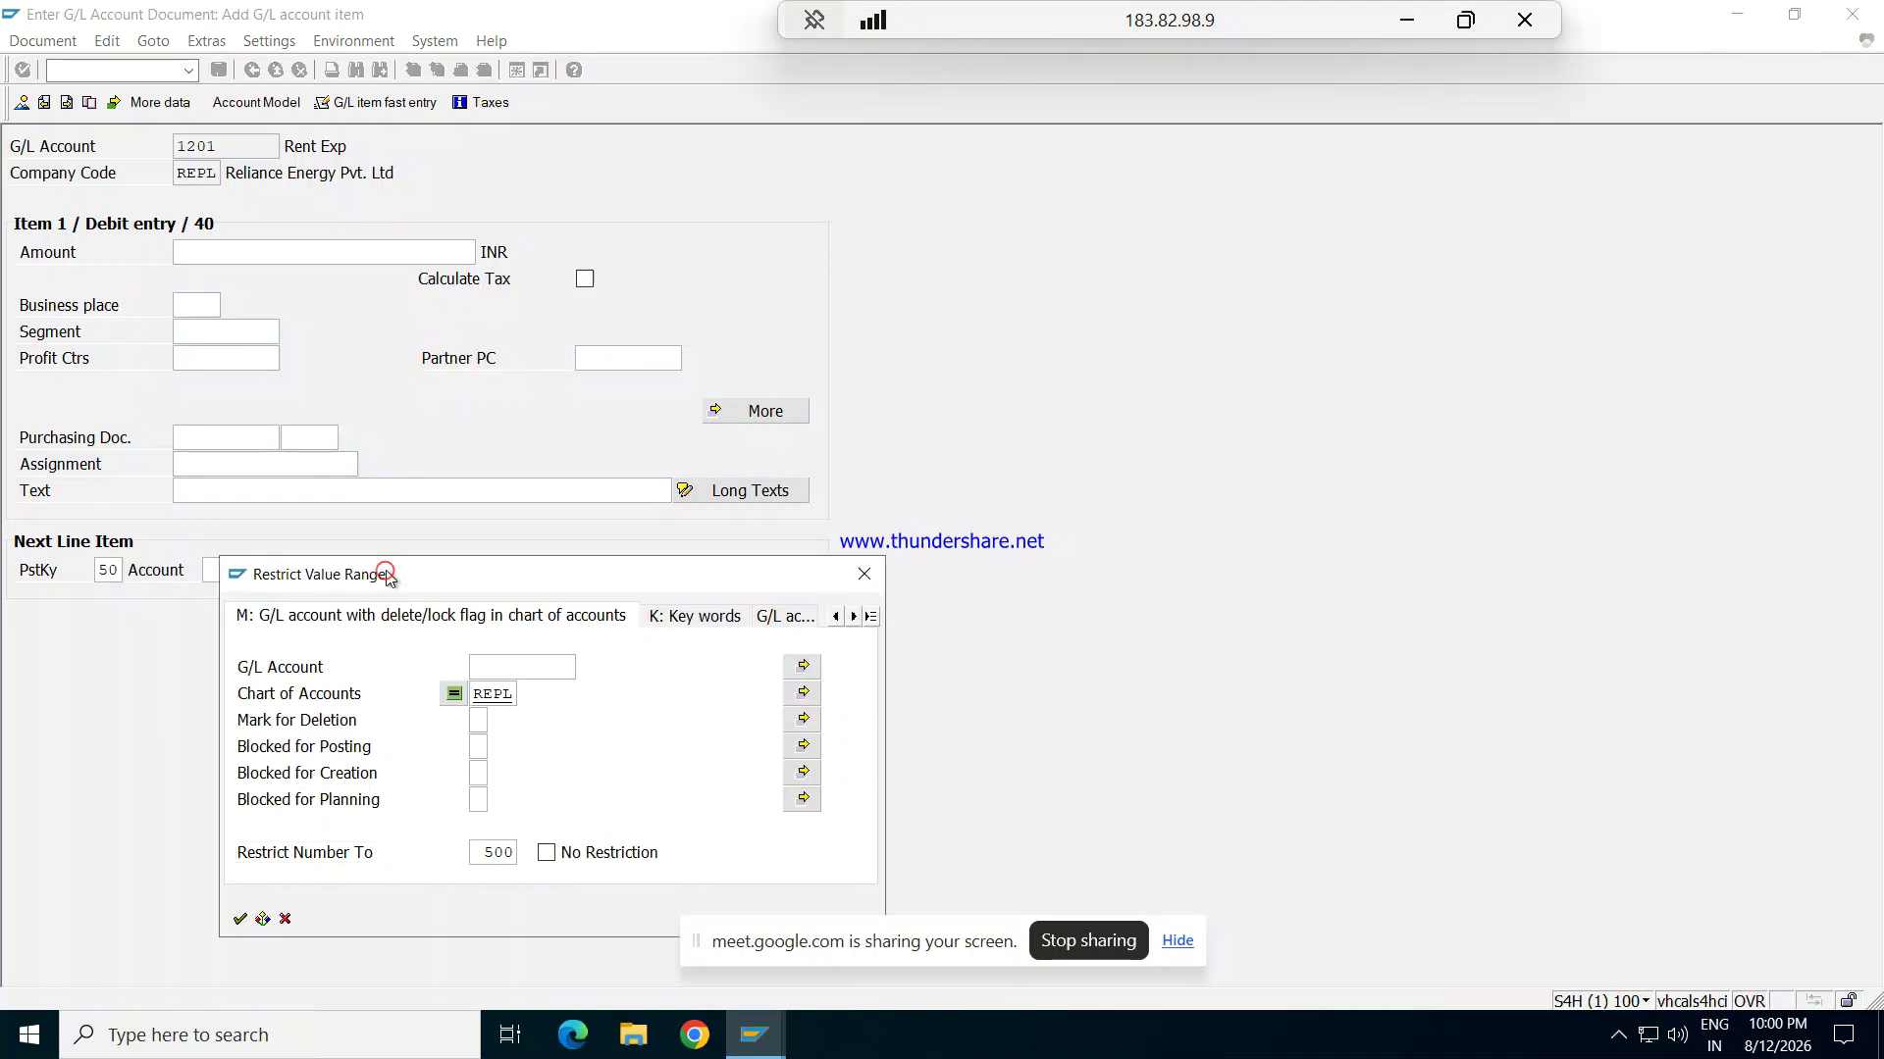
{"action": "key", "text": "Return"}
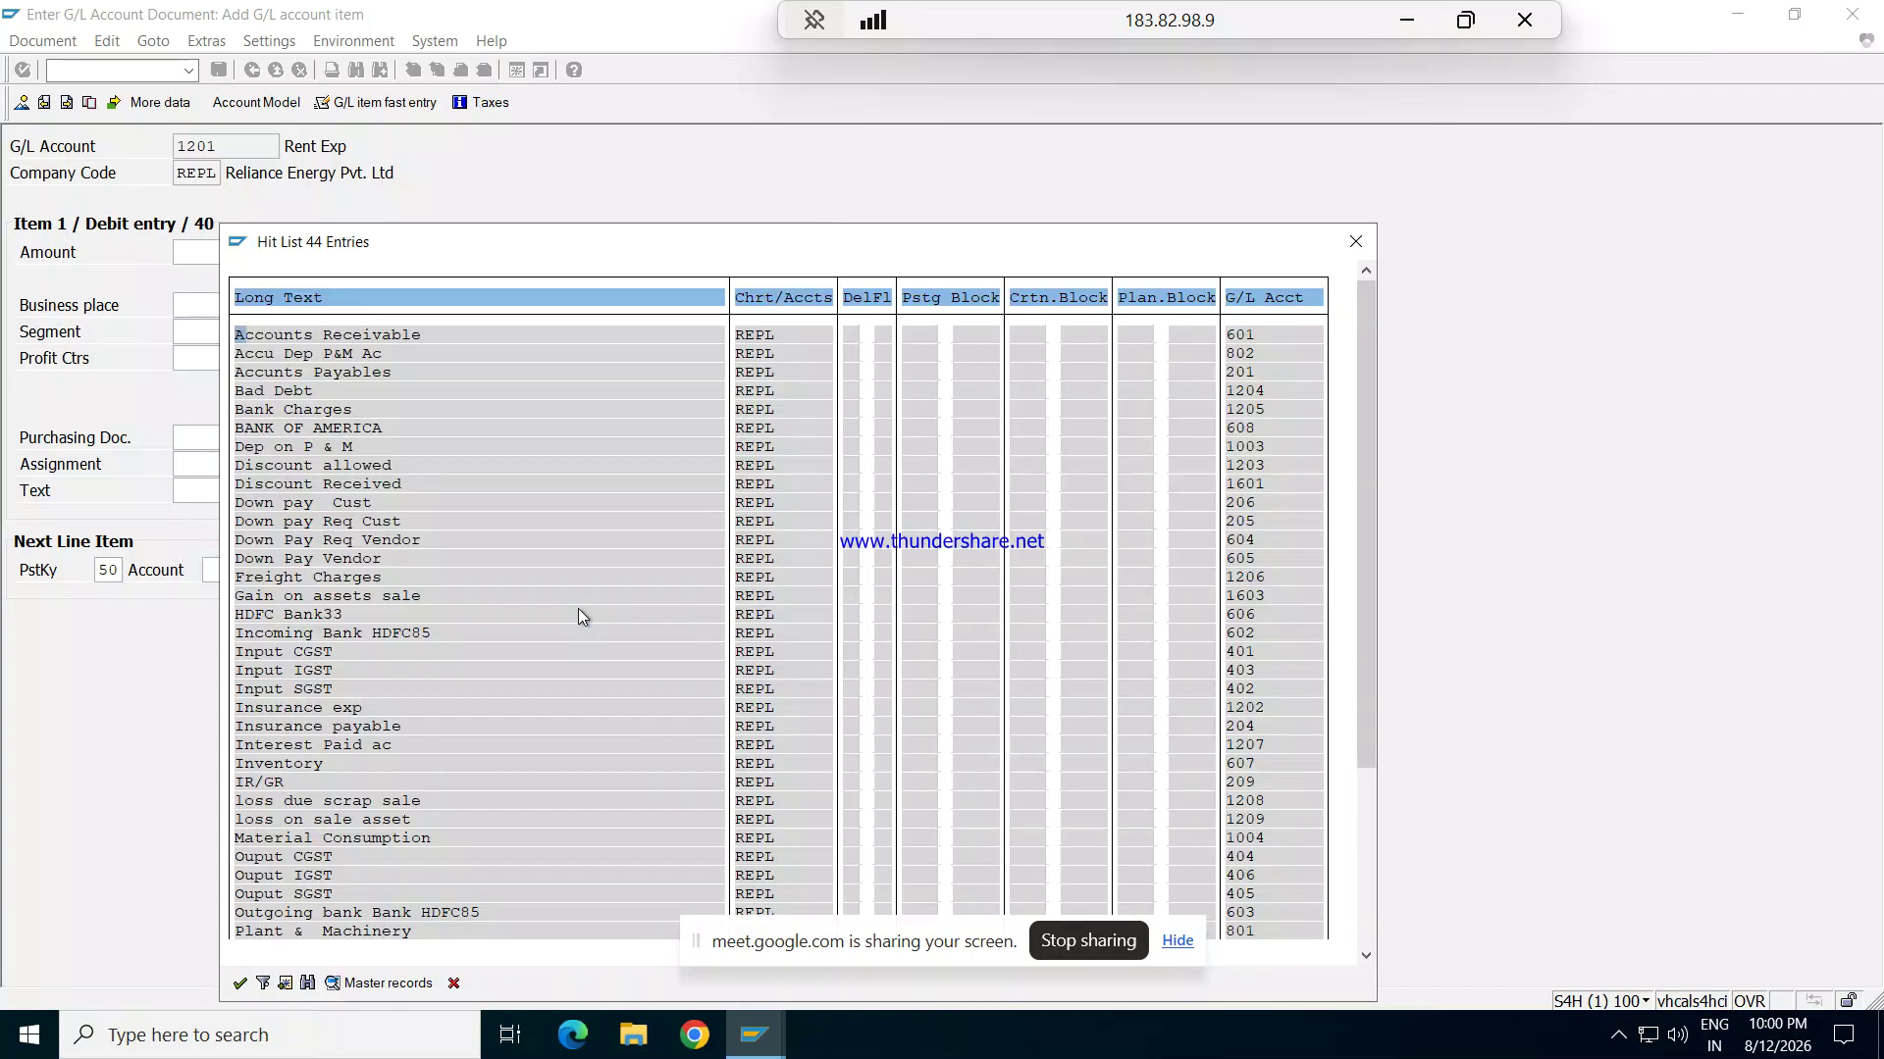
{"action": "left_click", "coordinate": [1360, 551]}
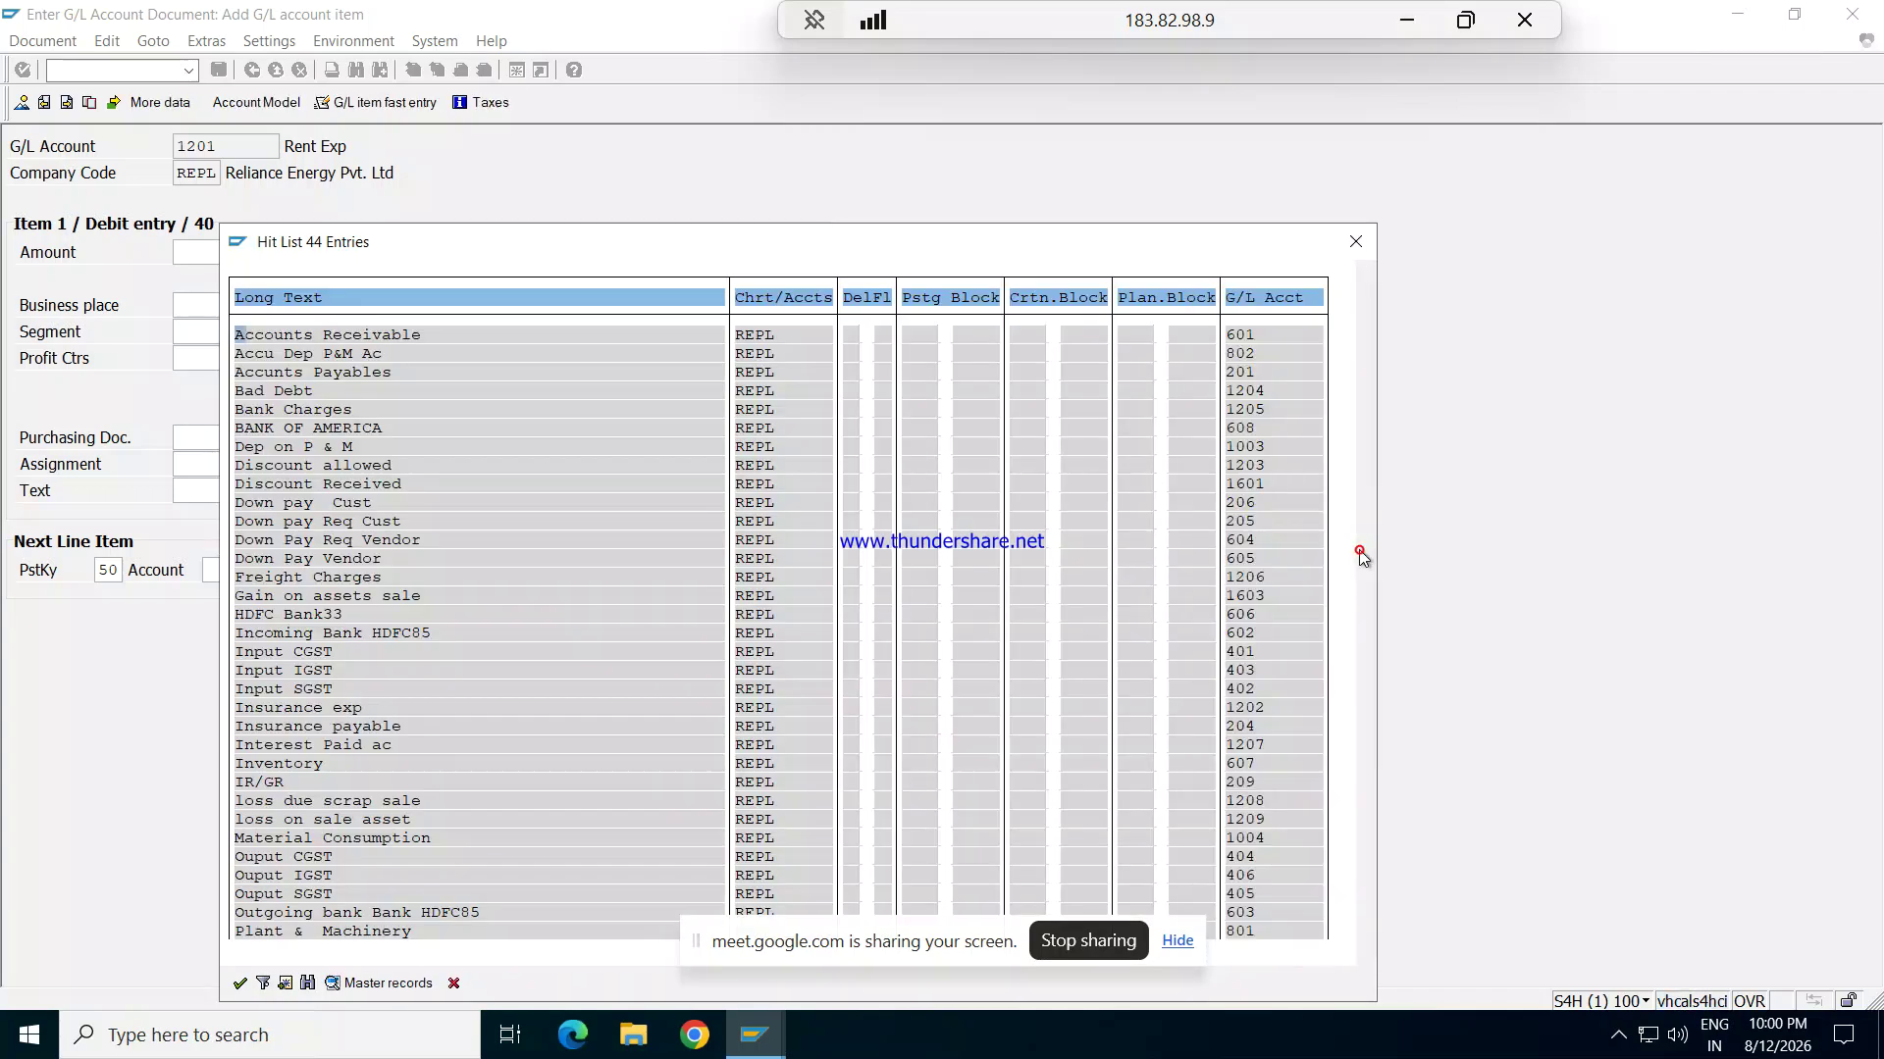
{"action": "left_click_drag", "start_coordinate": [1362, 556], "coordinate": [1348, 828]}
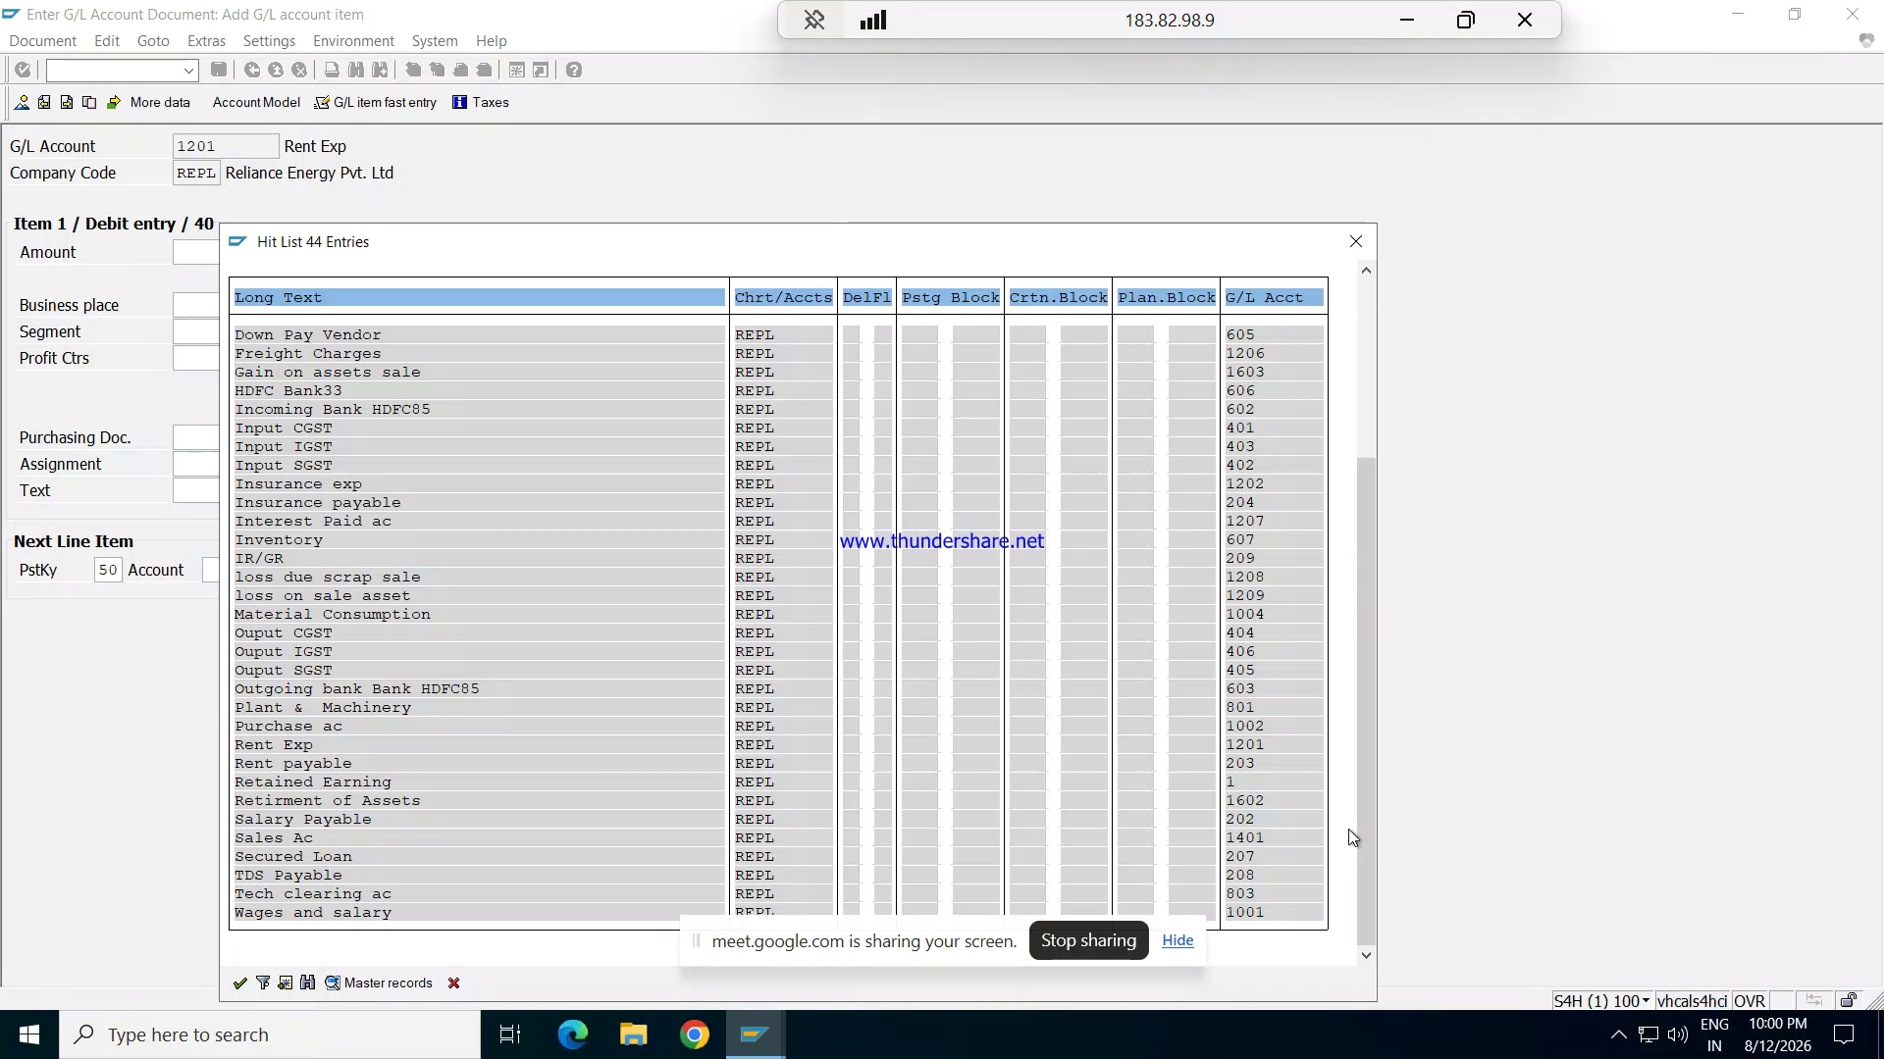
{"action": "left_click", "coordinate": [1356, 245]}
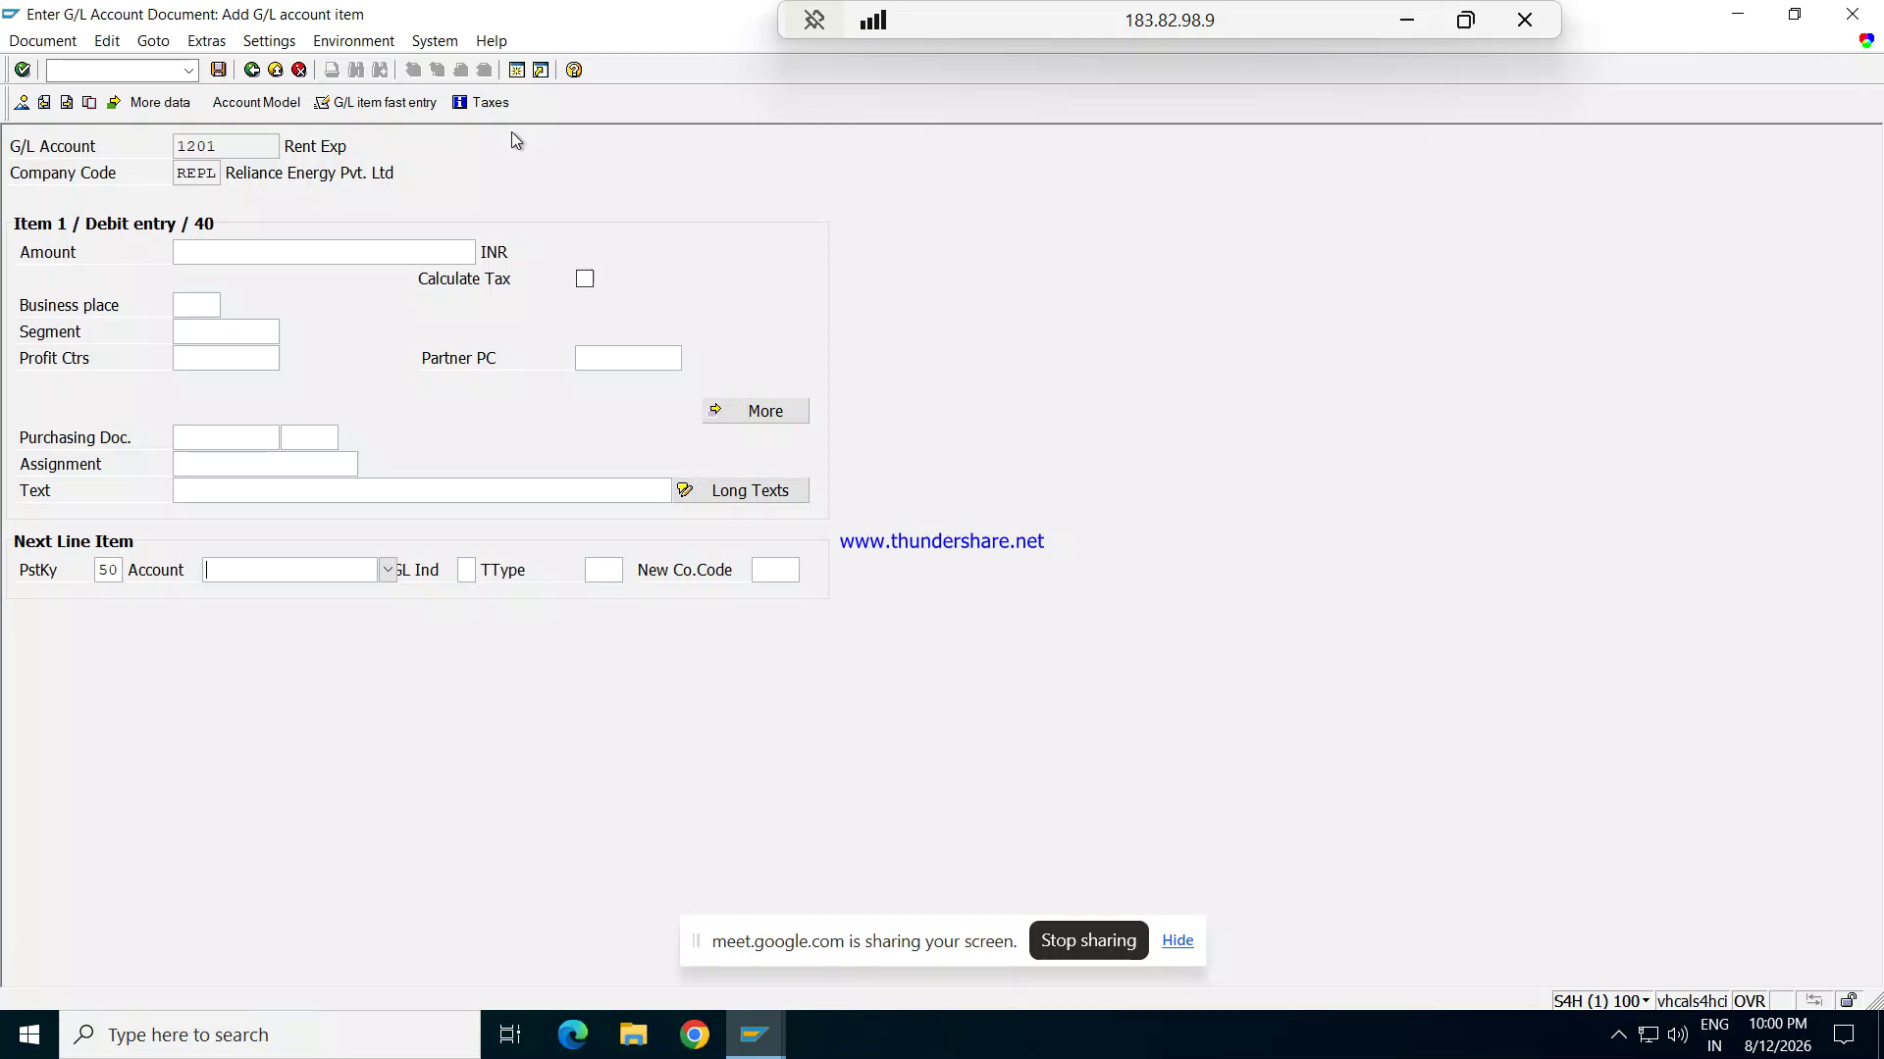
Step: Exit the unfinished posting from the document overview and confirm discarding the entered data
{"action": "key", "text": "F5"}
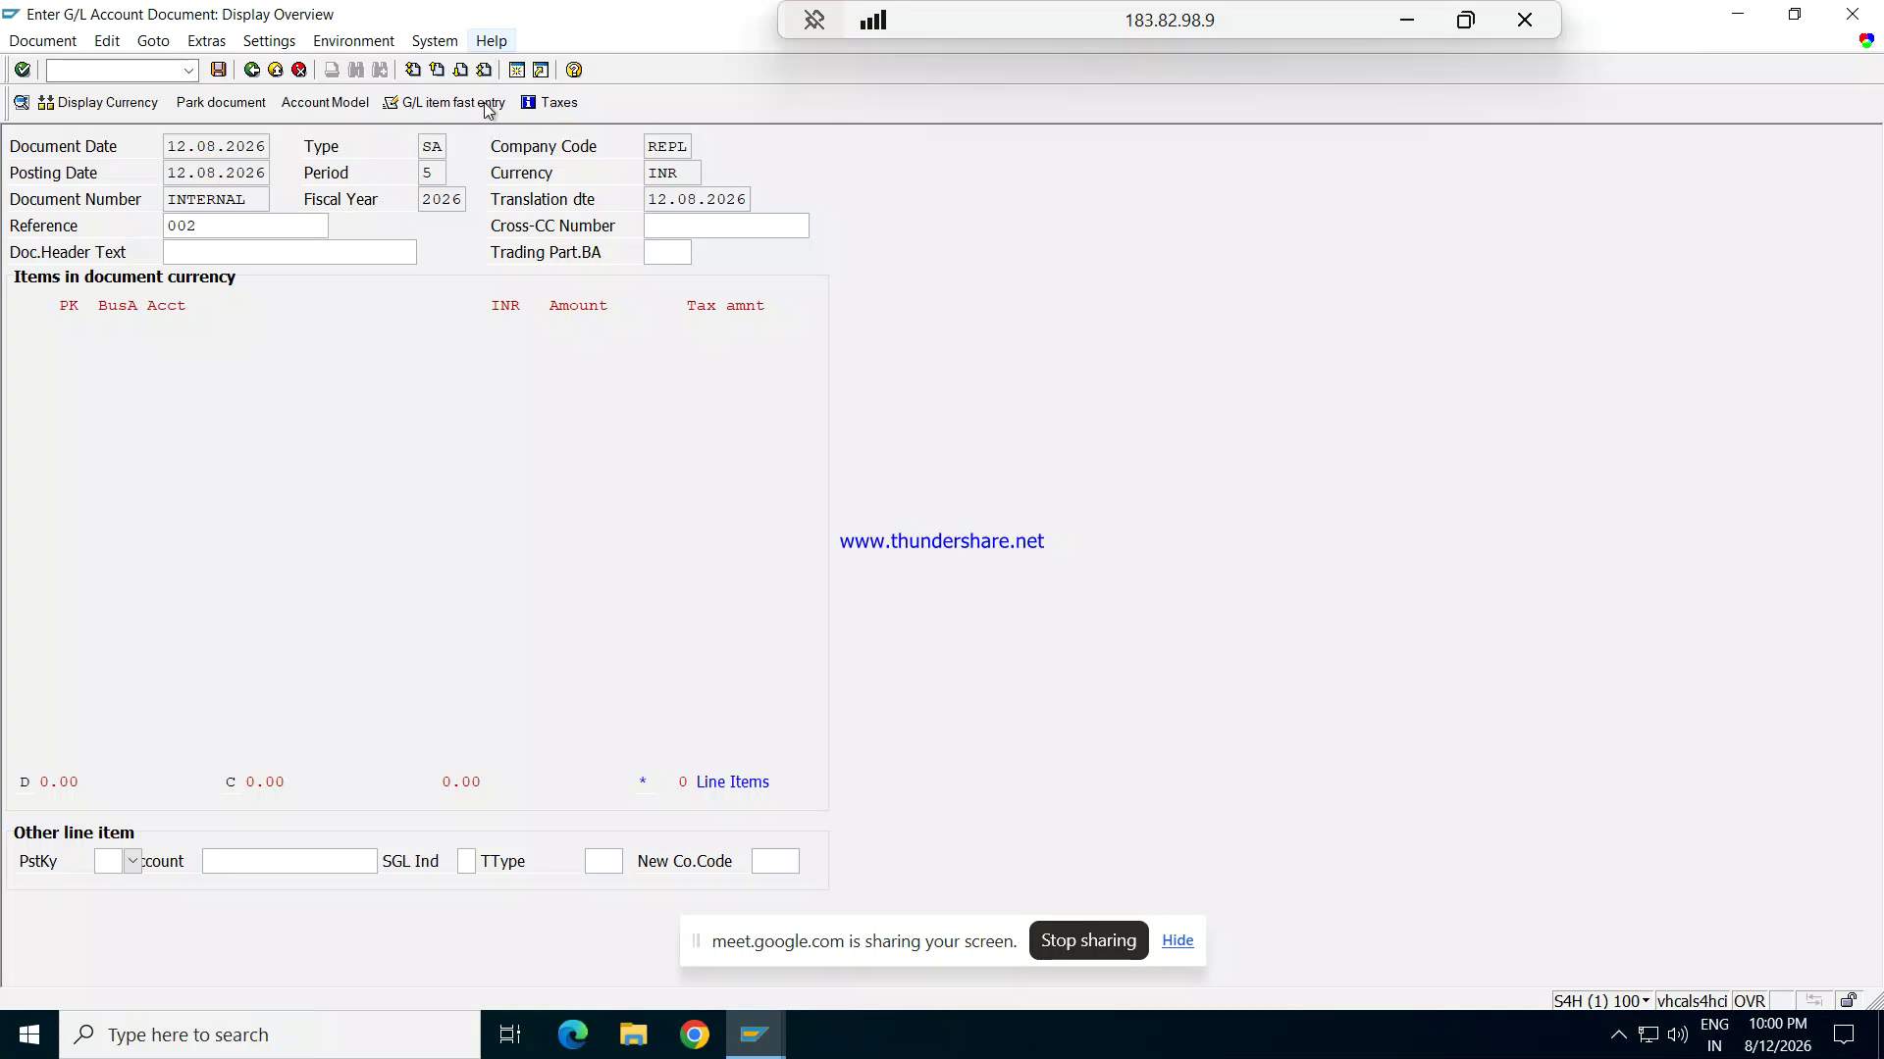
{"action": "key", "text": "F3"}
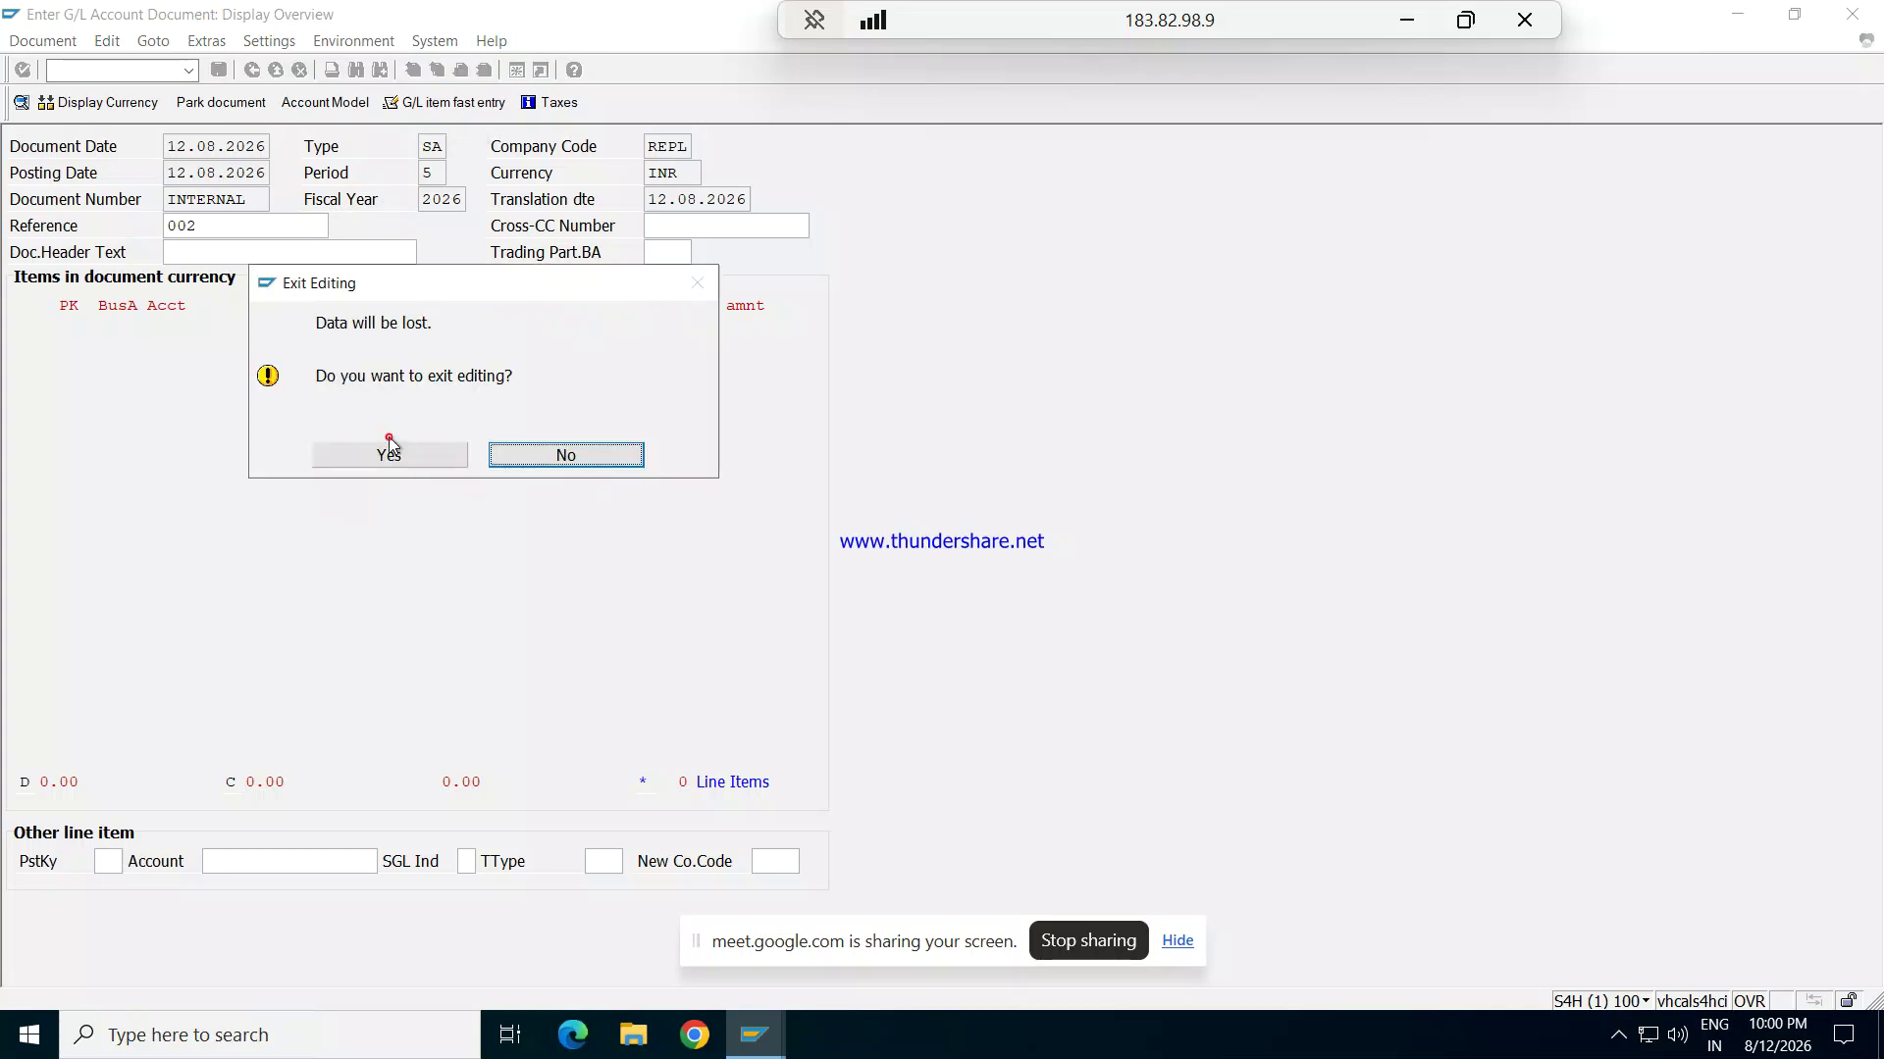
{"action": "left_click", "coordinate": [389, 451]}
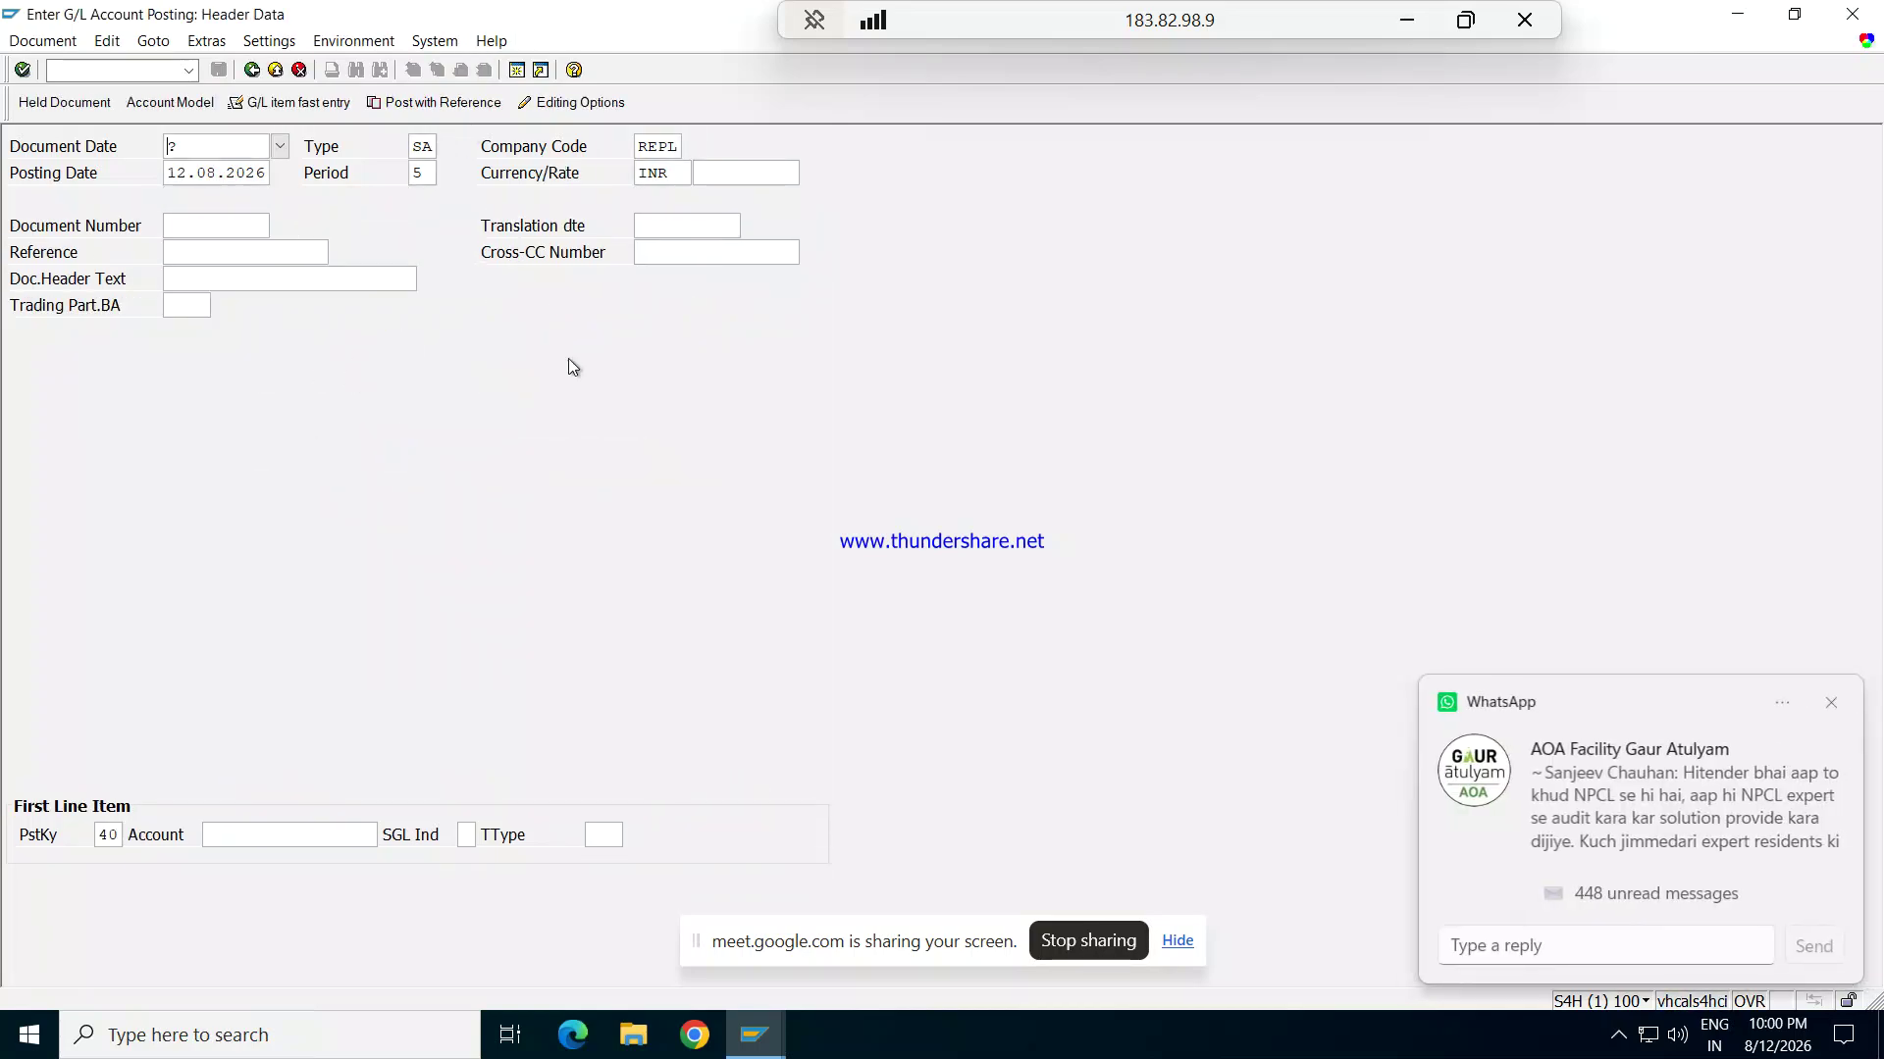
{"action": "left_click", "coordinate": [1825, 701]}
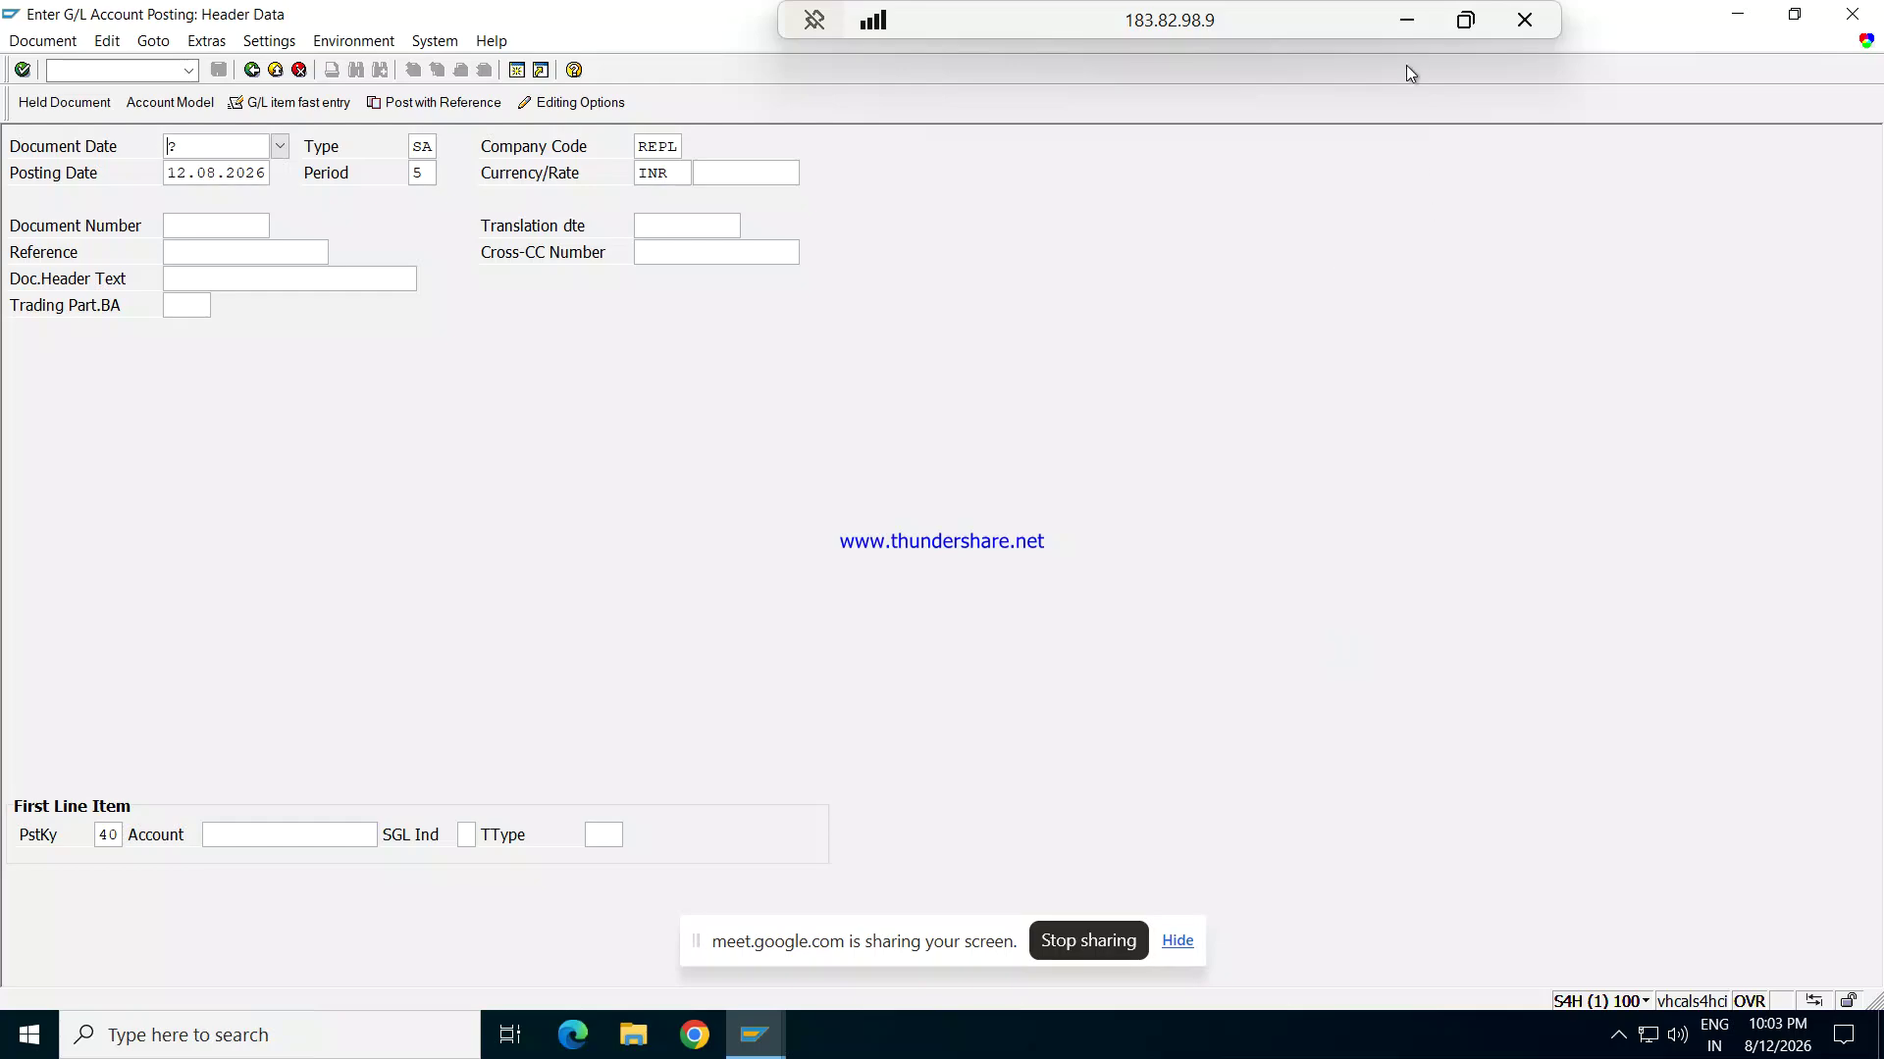
Step: Minimize the remote SAP session and switch to the Google Meet call in Edge
{"action": "left_click", "coordinate": [1407, 20]}
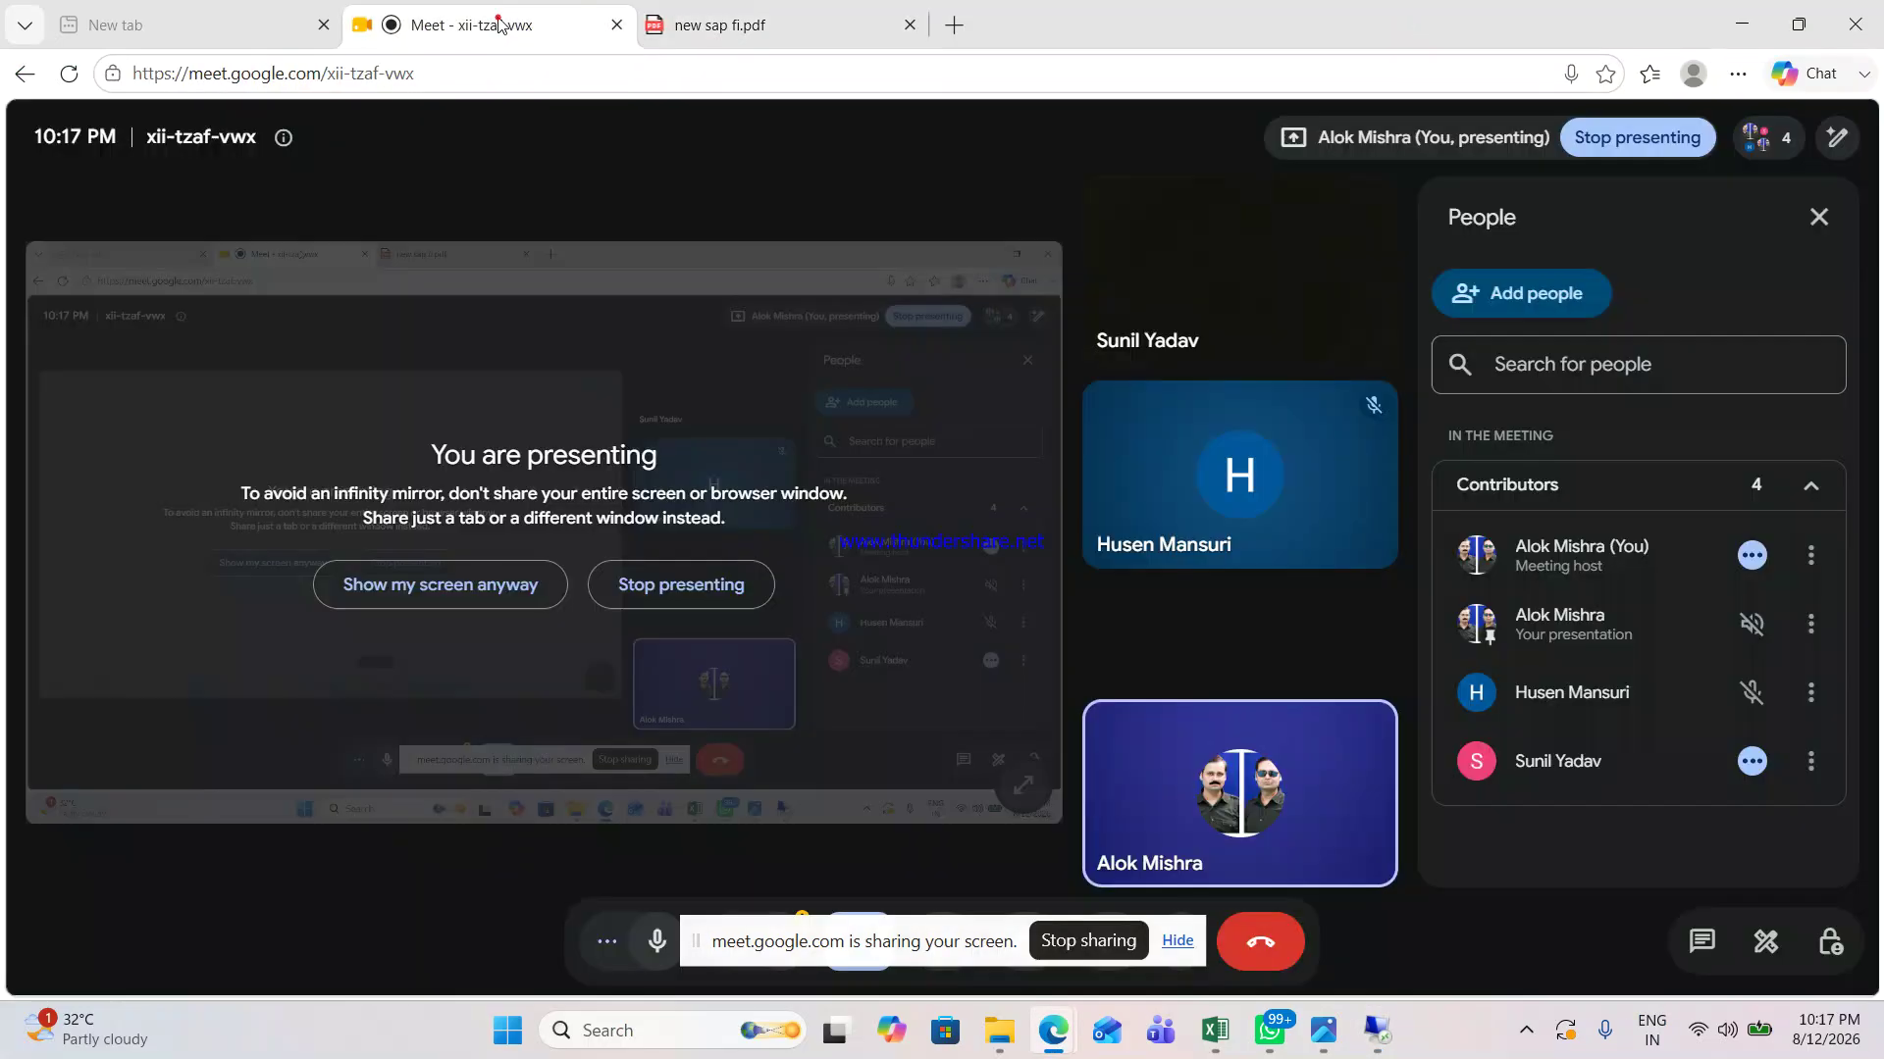
{"action": "left_click", "coordinate": [500, 24]}
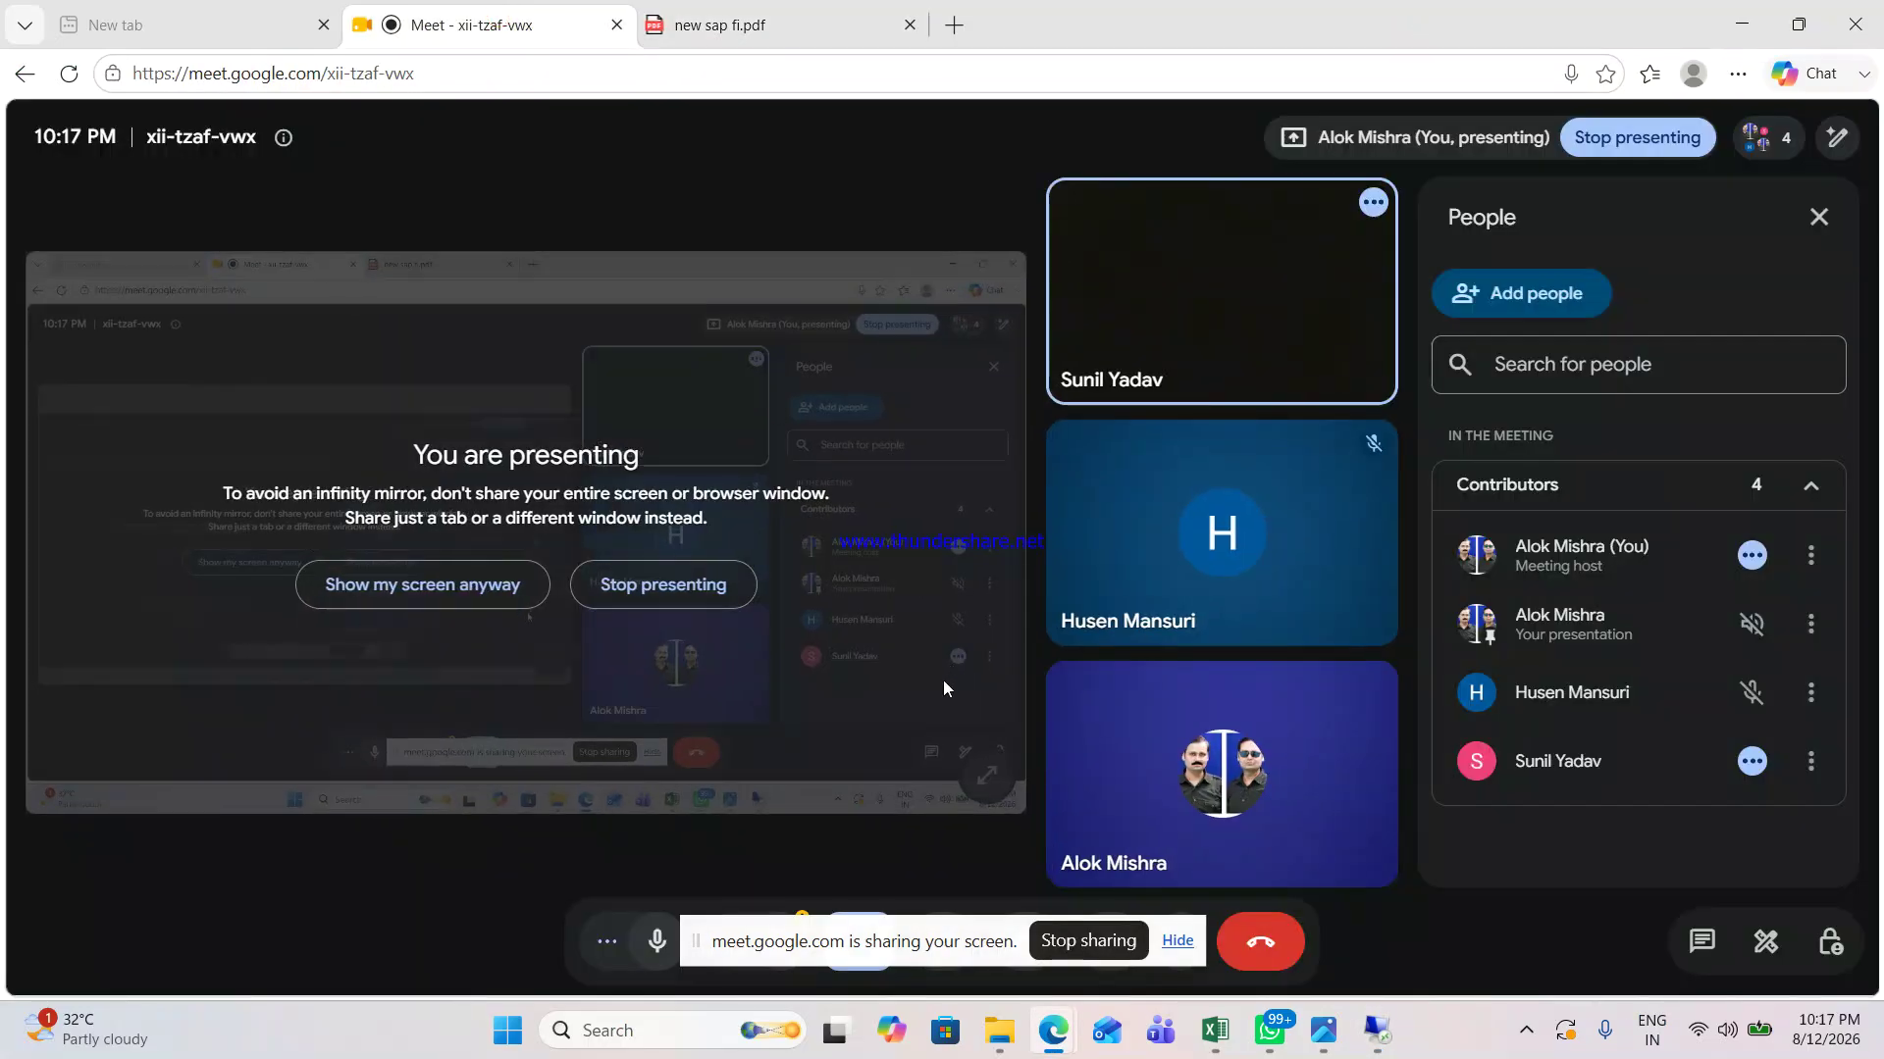
{"action": "mouse_move", "coordinate": [1310, 799]}
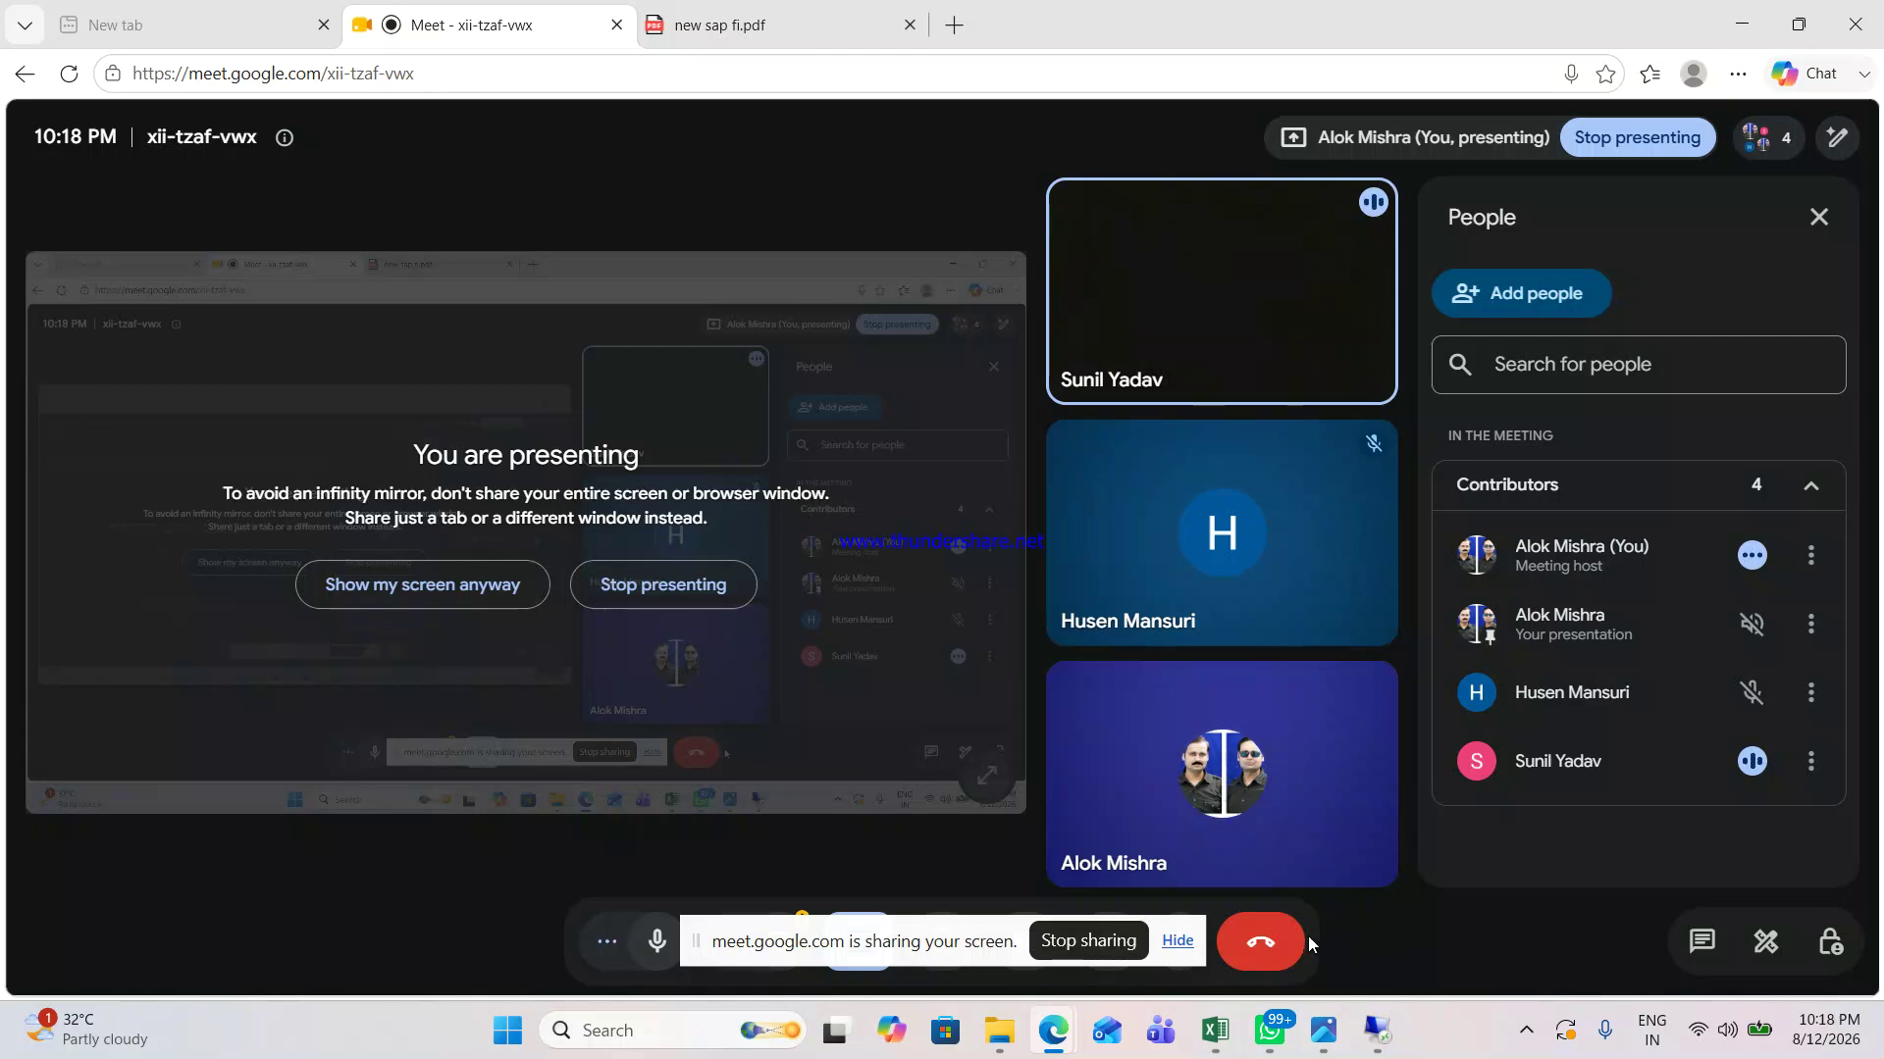
Step: Leave the Meet call, then show Free Screen Recorder's stop-recording options from the system tray
{"action": "left_click", "coordinate": [1249, 944]}
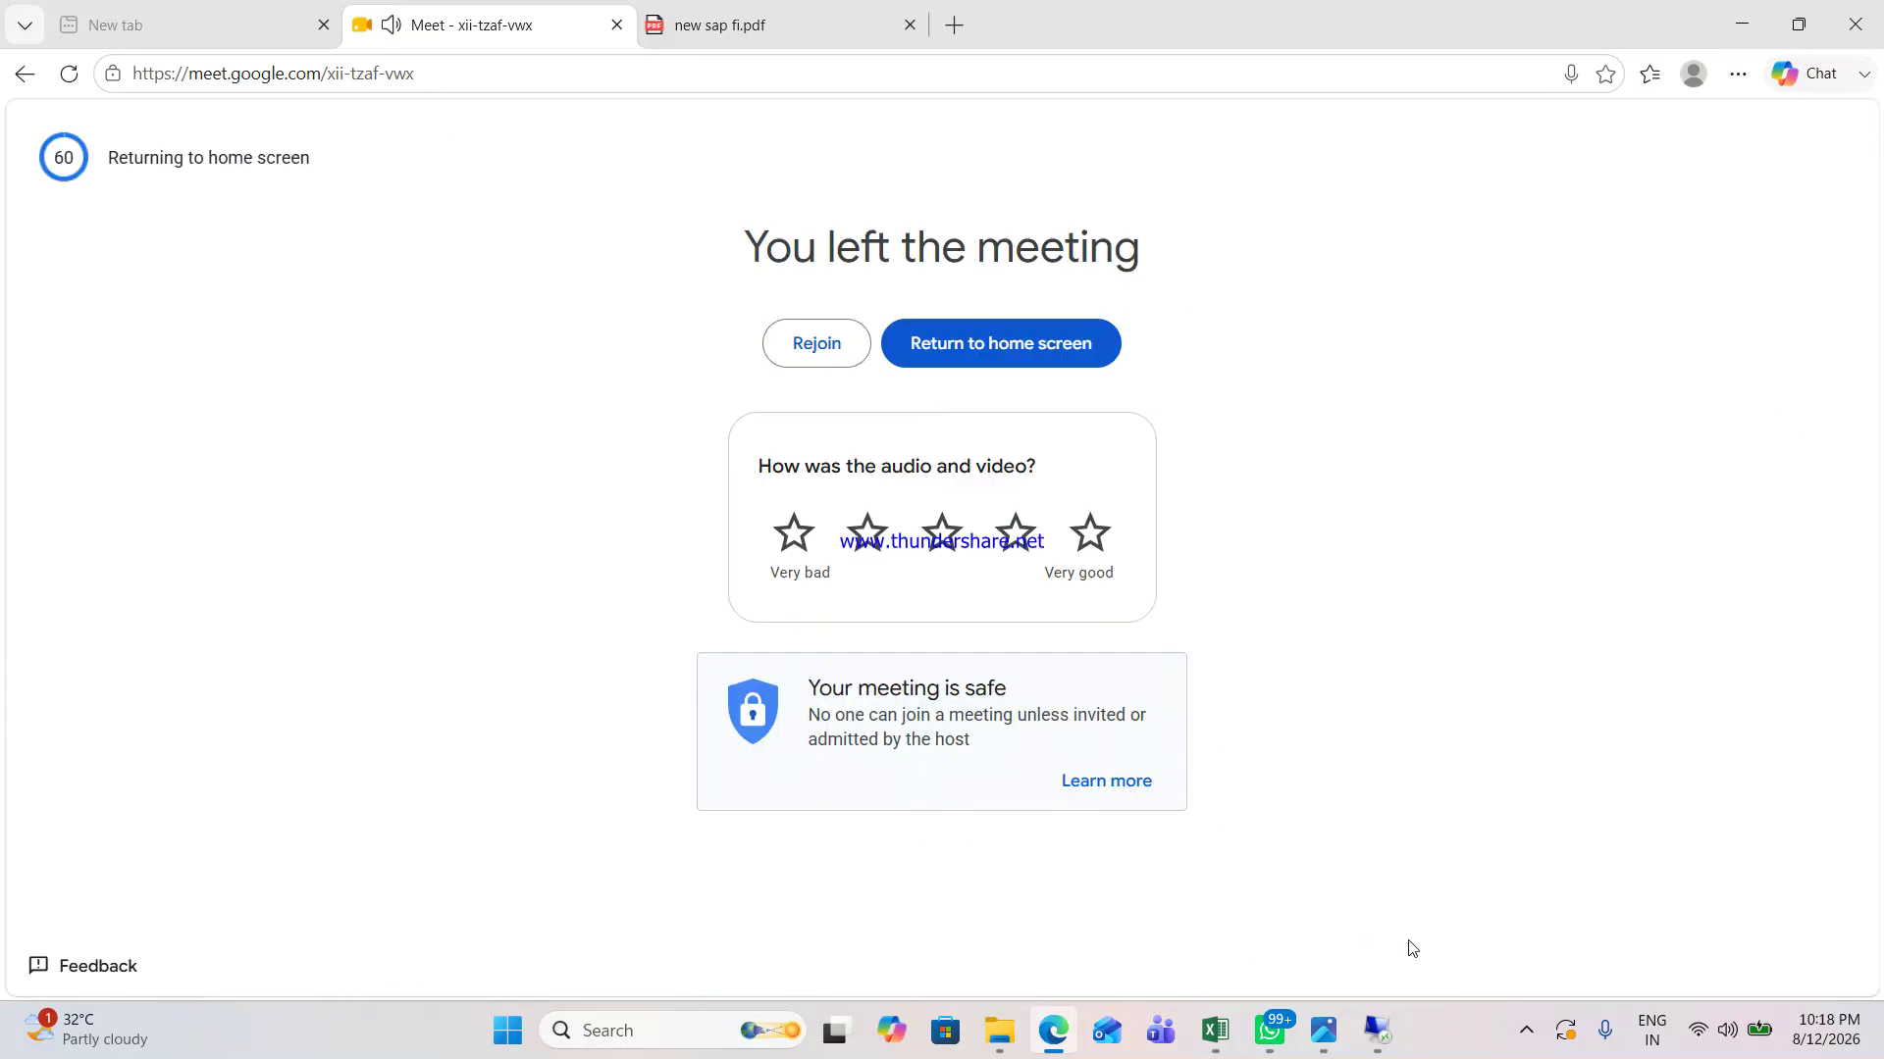
{"action": "left_click", "coordinate": [1525, 1033]}
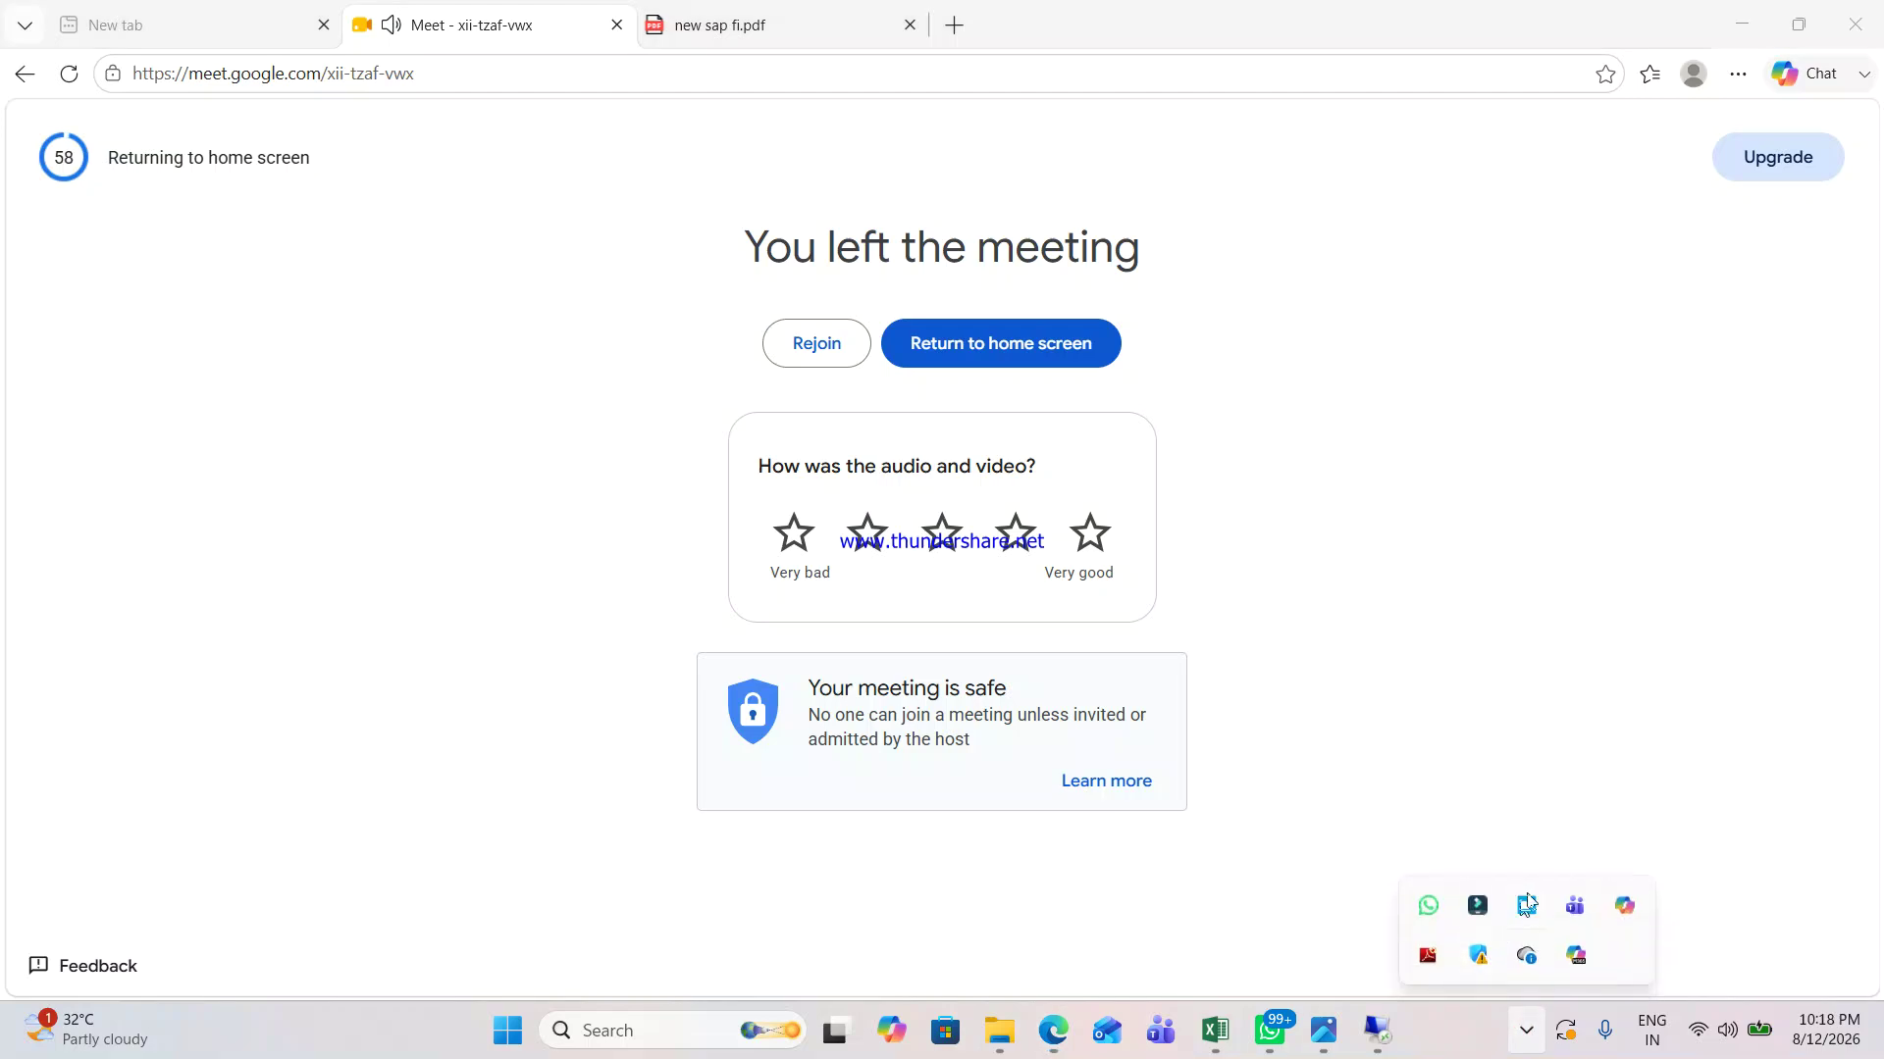
{"action": "left_click", "coordinate": [1526, 906]}
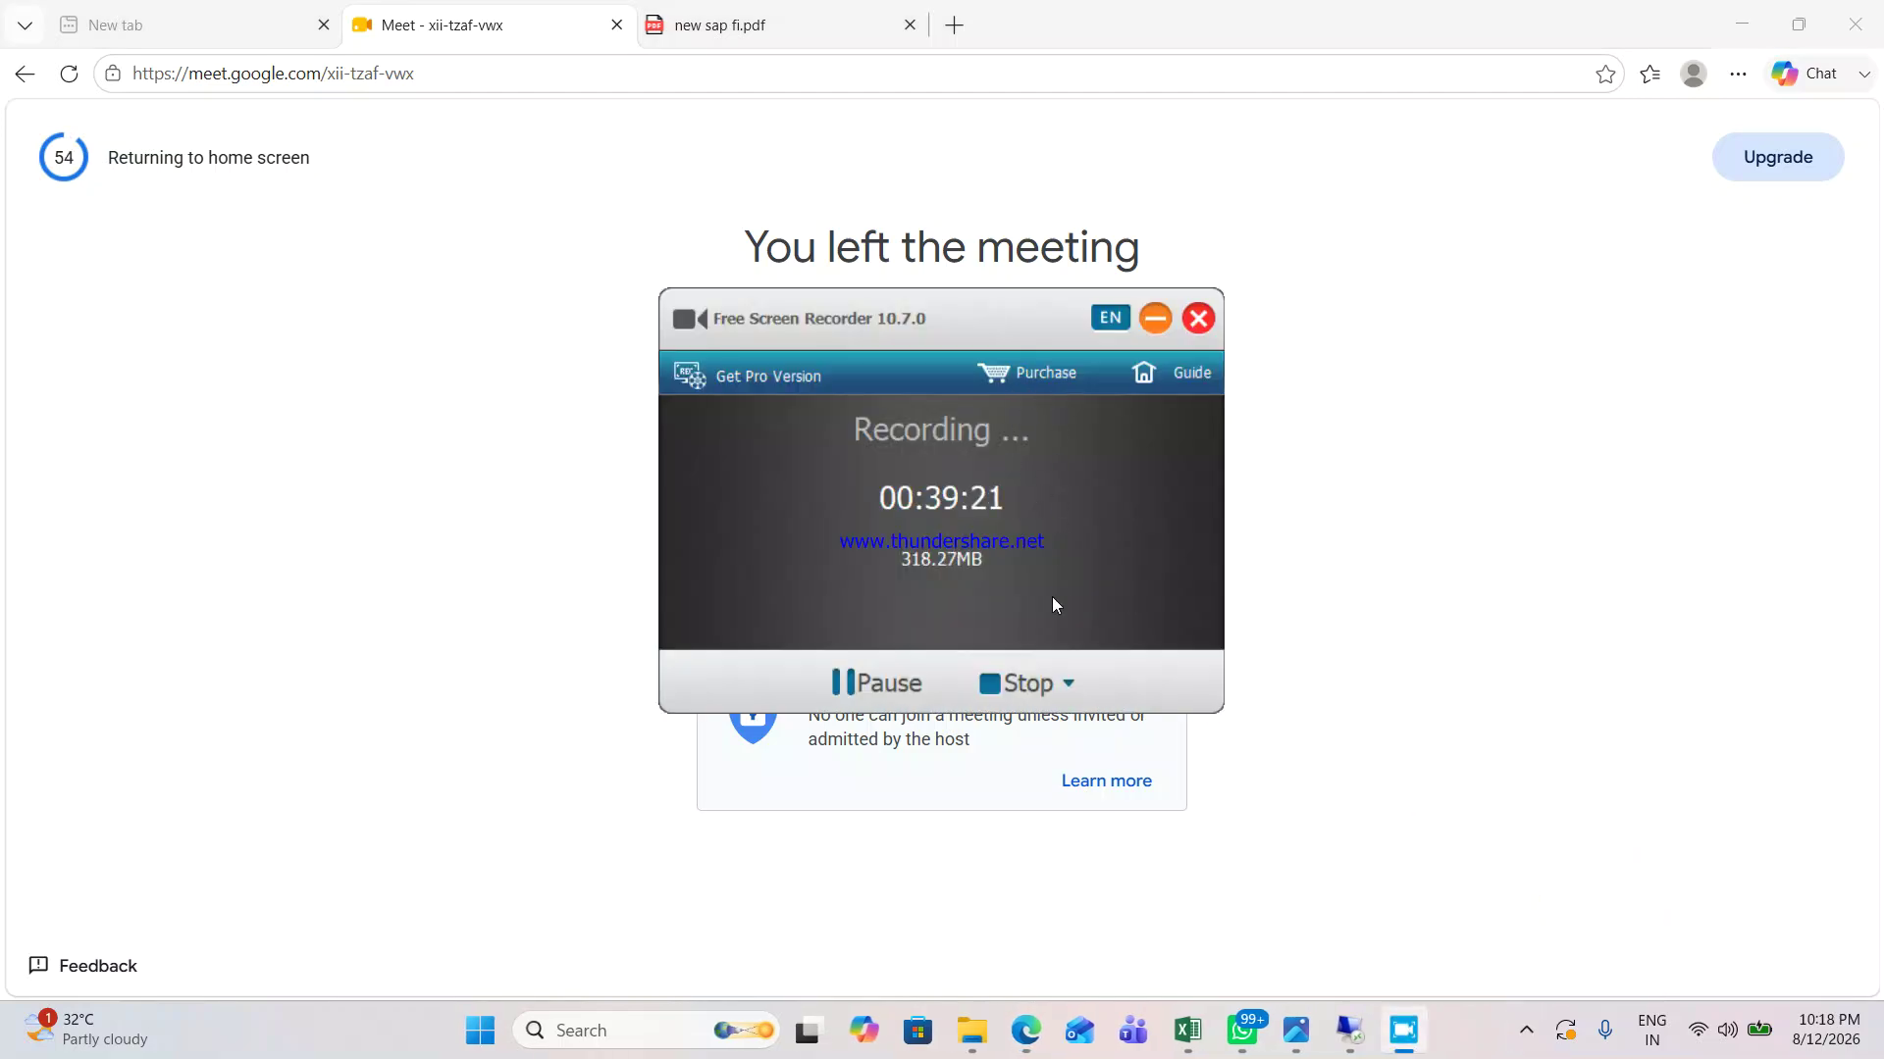
{"action": "left_click", "coordinate": [1066, 683]}
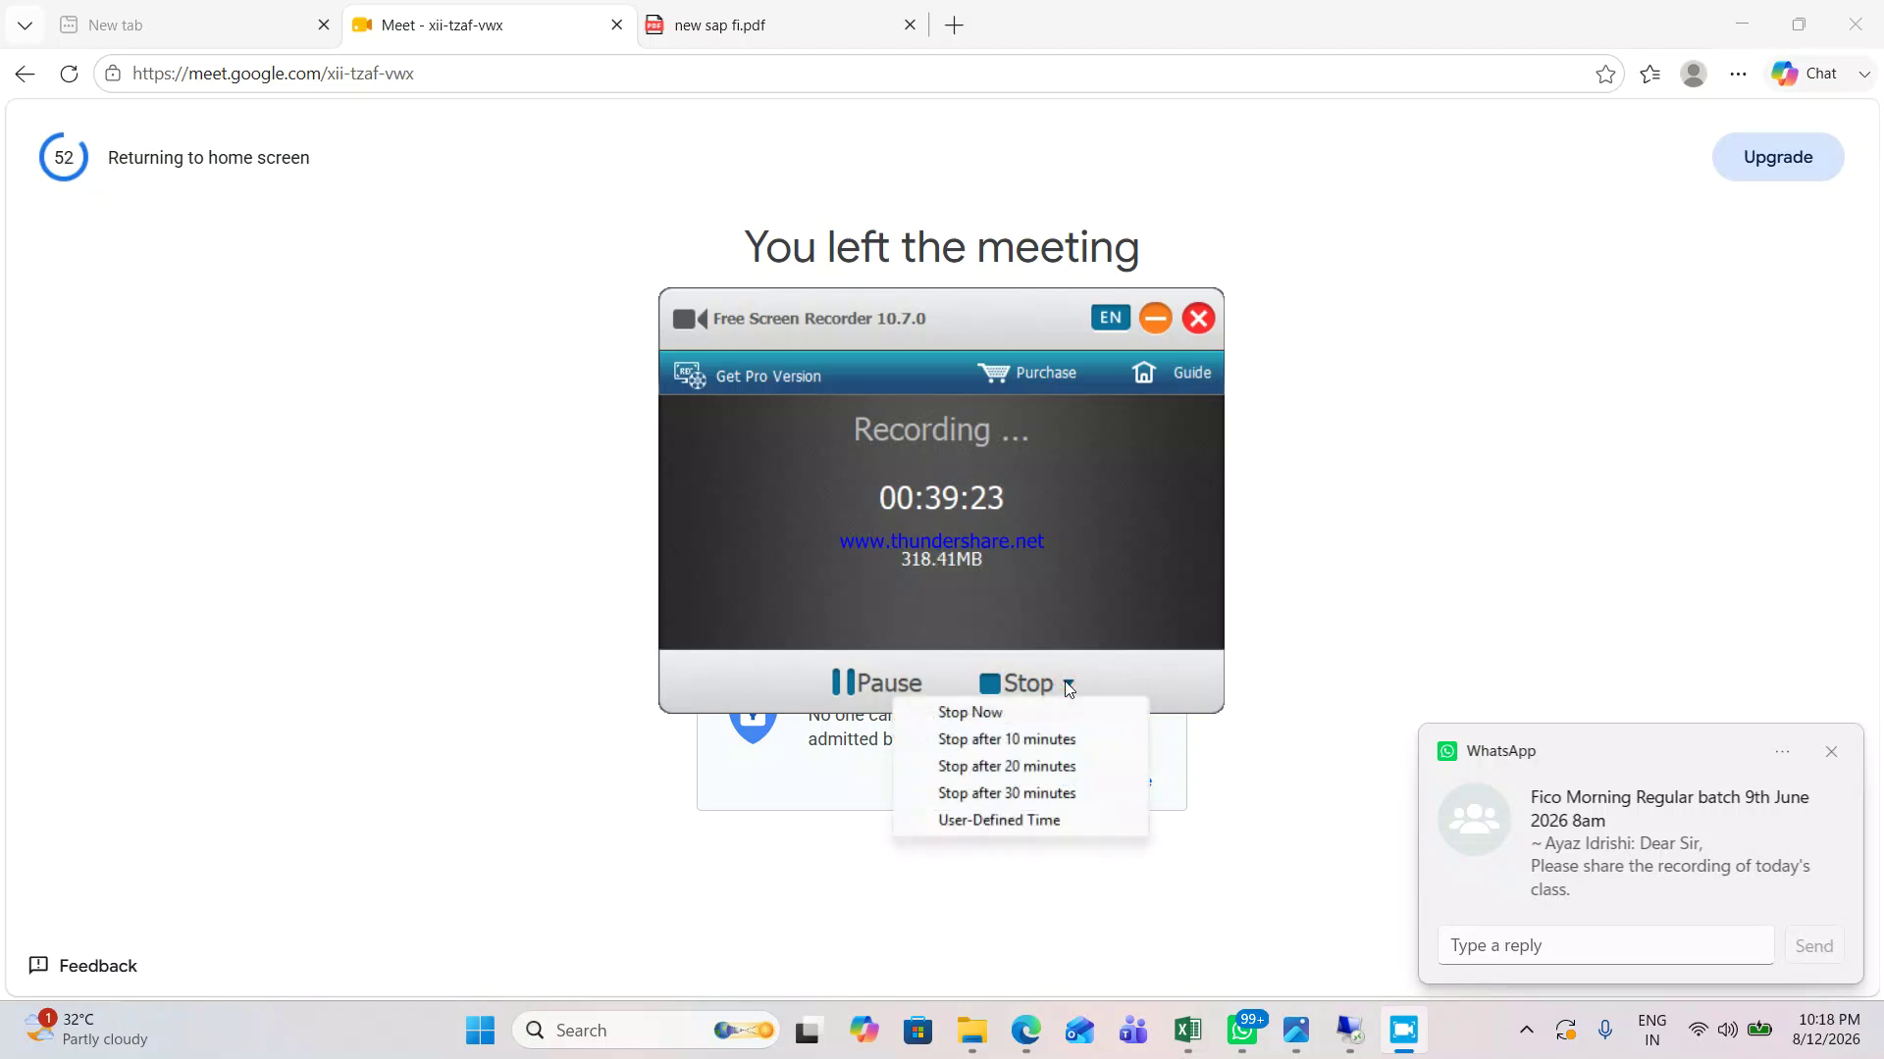